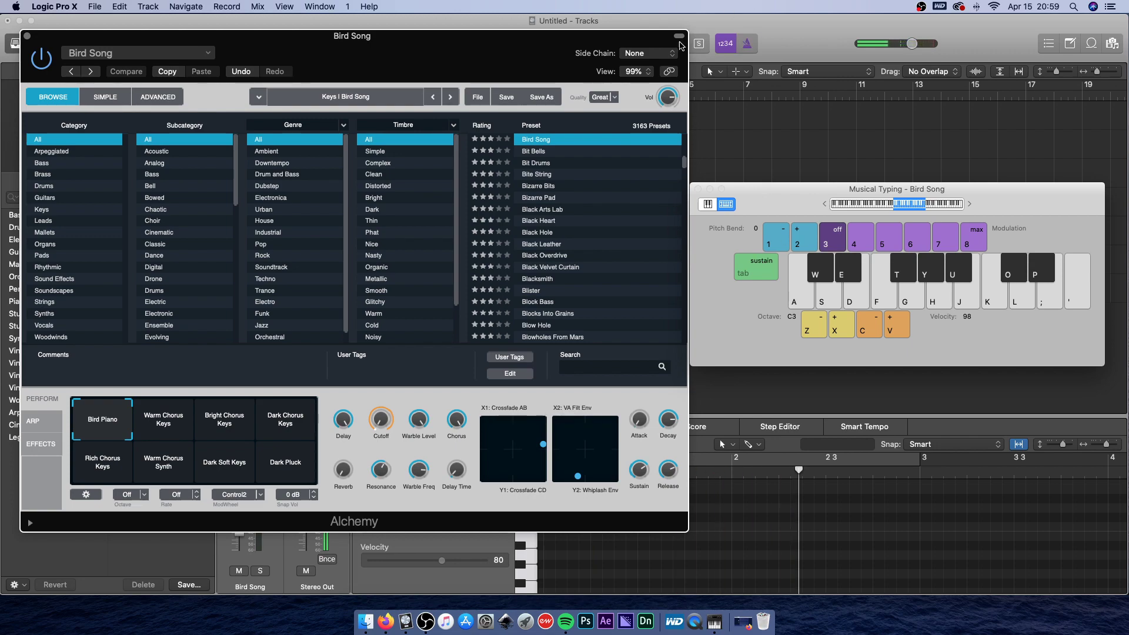
# Reposition the Alchemy window and audition C, G and high C note patterns on the Bird Song preset at octave C3.
pyautogui.moveTo(479, 41); pyautogui.dragTo(520, 26)
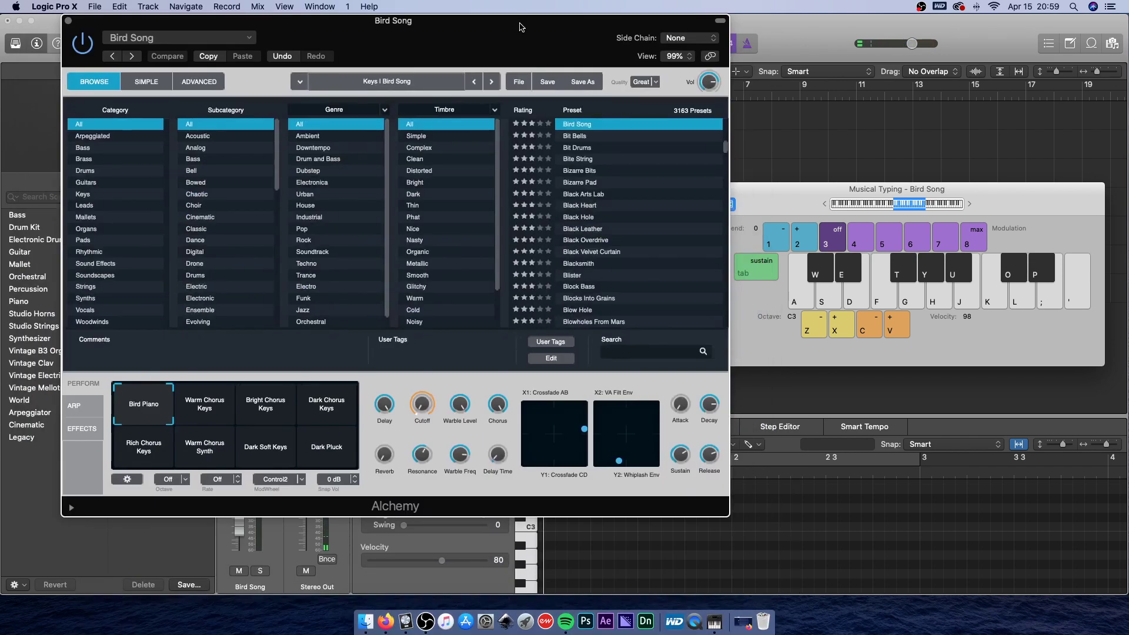
pyautogui.press('a')
pyautogui.press('a')
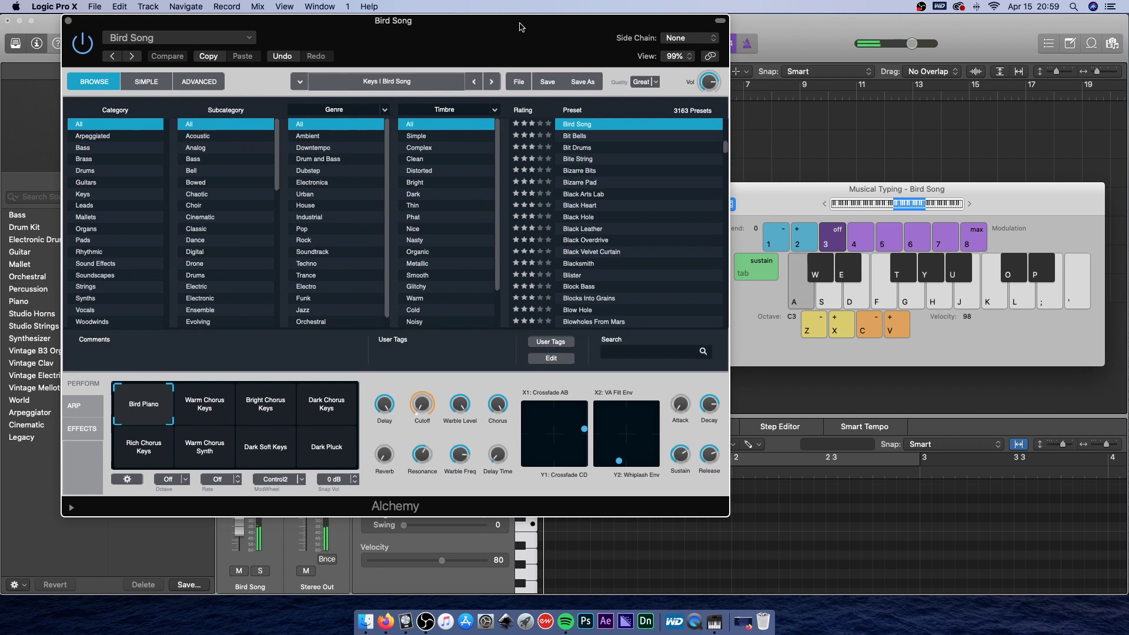
pyautogui.press('a')
pyautogui.press('g')
pyautogui.press('k')
pyautogui.press('a')
pyautogui.press('k')
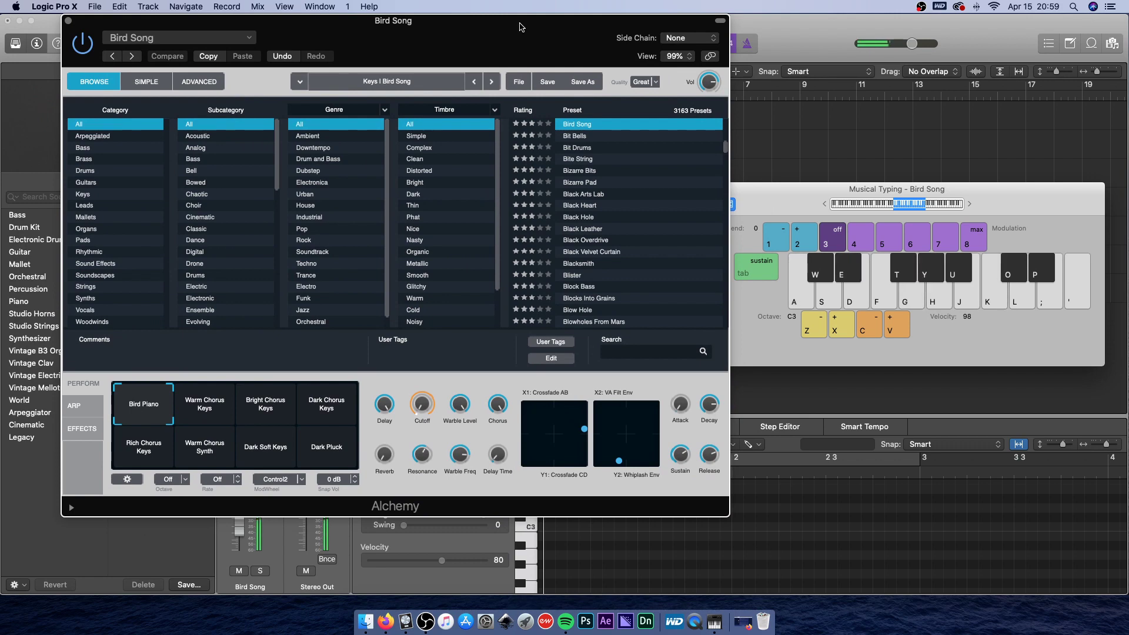
pyautogui.press('a')
pyautogui.press('k')
pyautogui.press('k')
pyautogui.press('y')
pyautogui.press('s')
pyautogui.press('j')
pyautogui.press('g')
pyautogui.press('j')
pyautogui.press('a')
pyautogui.press('k')
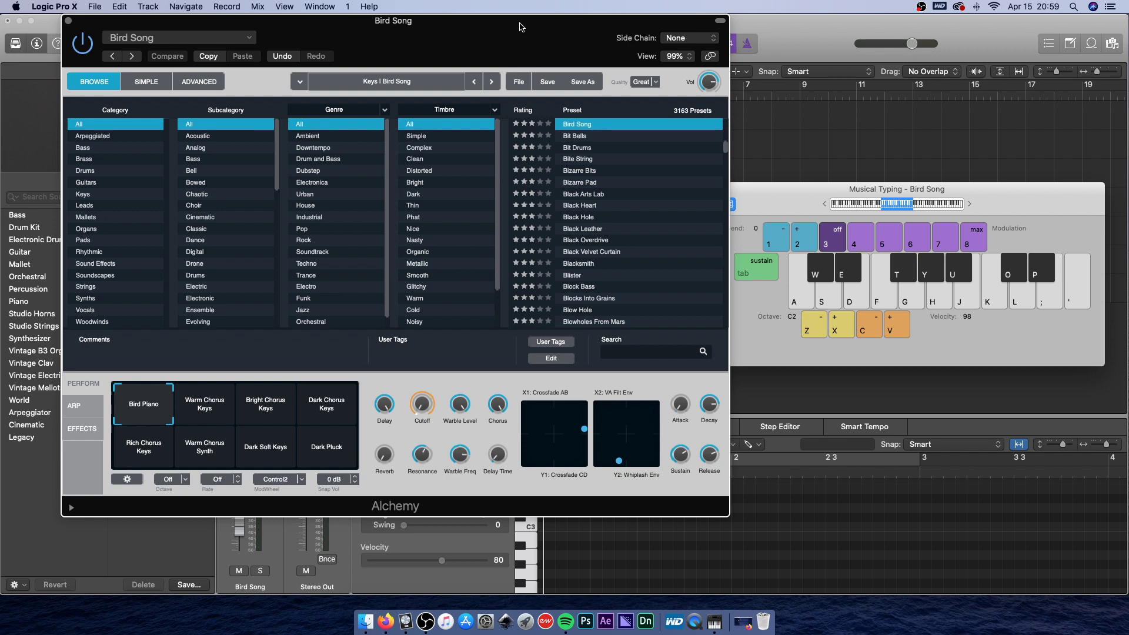
# Lower the keyboard octave to C2 and try the arpeggios C–G–C–E♭ and E♭–G–A♭–D.
pyautogui.press('a')
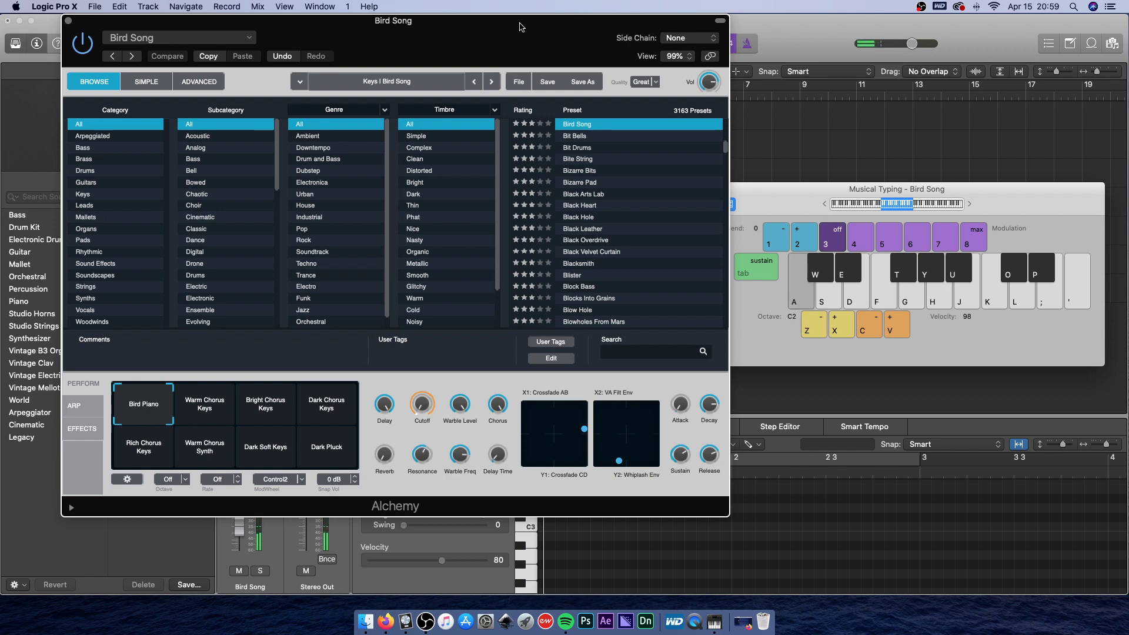
pyautogui.press('a')
pyautogui.press('g')
pyautogui.press('k')
pyautogui.press('a')
pyautogui.press('g')
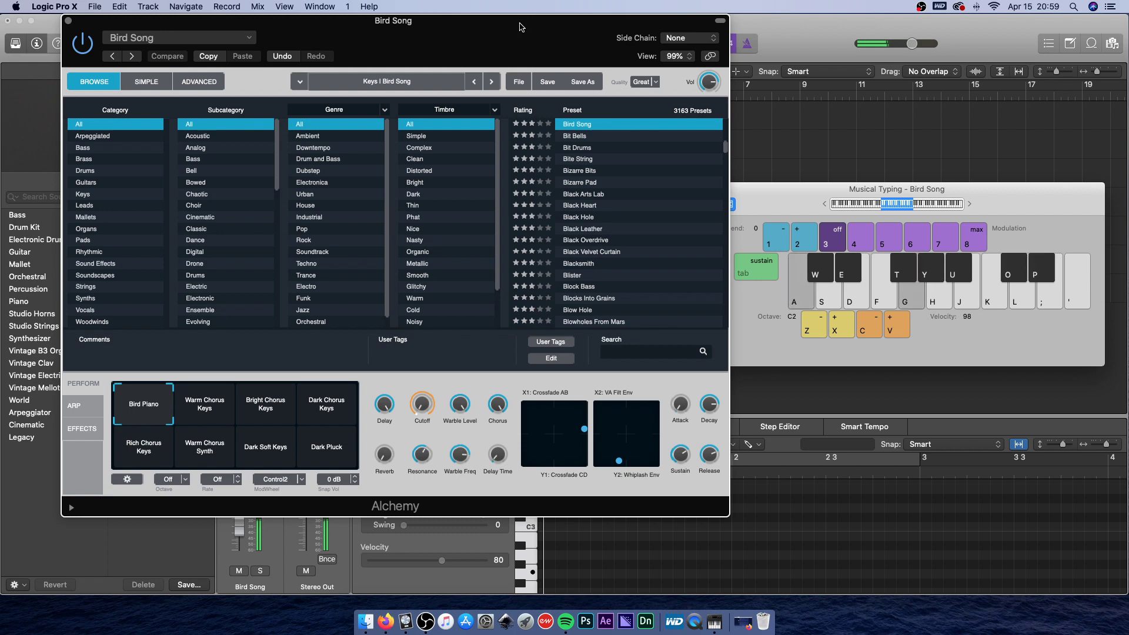
pyautogui.press('k')
pyautogui.press('p')
pyautogui.press('e')
pyautogui.press('g')
pyautogui.press('y')
pyautogui.press('l')
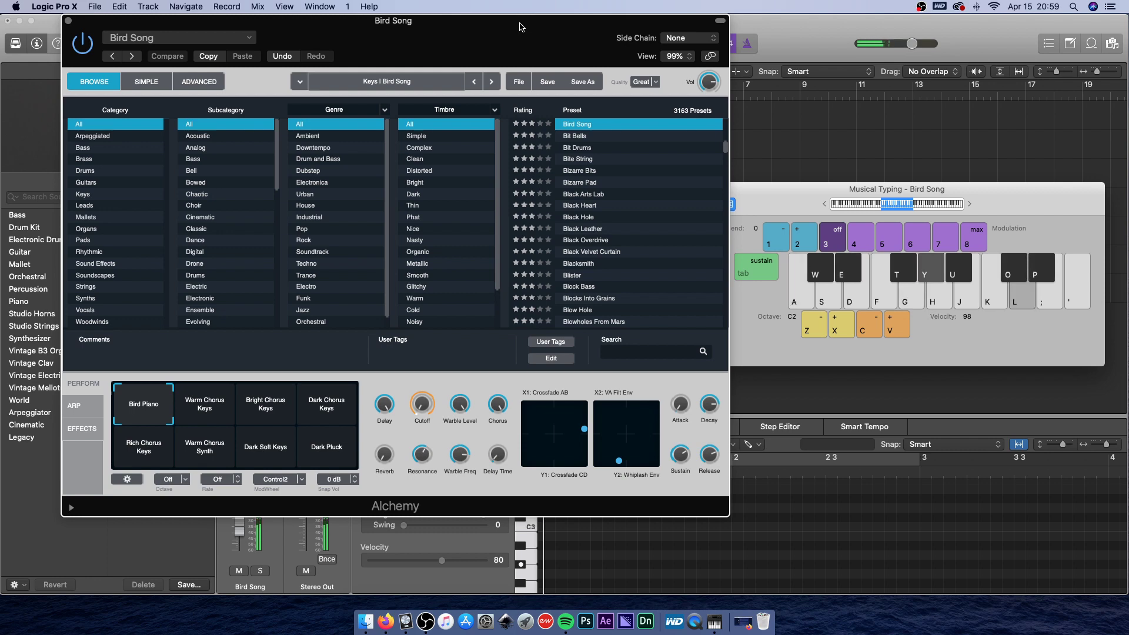
pyautogui.press('e')
pyautogui.press('g')
pyautogui.press('y')
pyautogui.press('l')
# Practise the progression at octave C2, extending it with the arpeggios D–F–G–C and D–F–G–B.
pyautogui.press('a')
pyautogui.press('g')
pyautogui.press('k')
pyautogui.press('p')
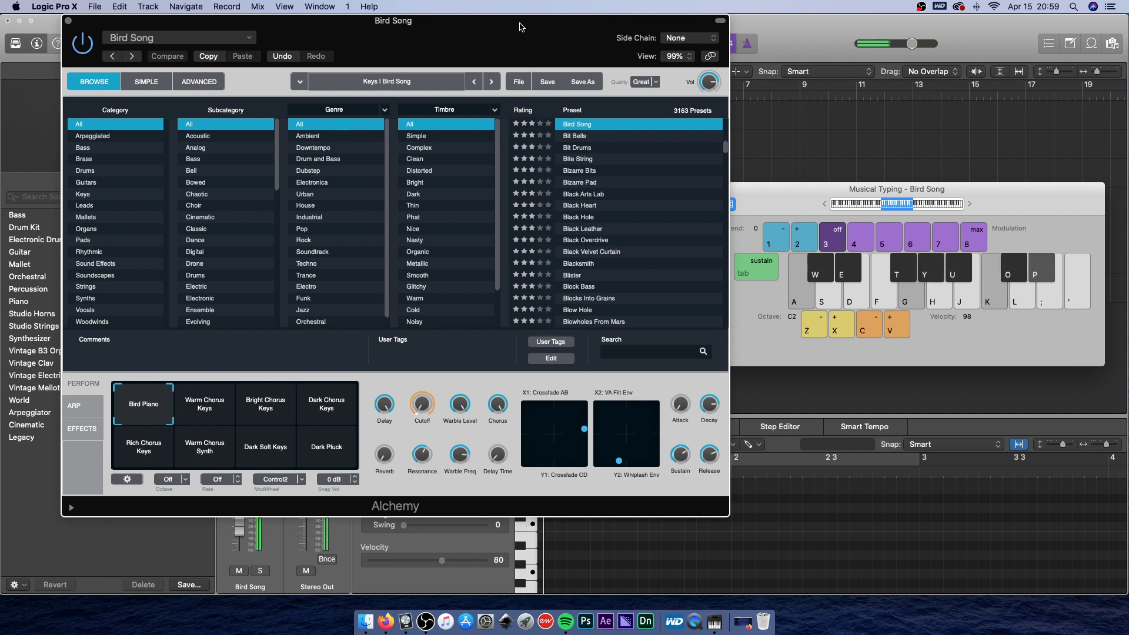
pyautogui.press('g')
pyautogui.press('k')
pyautogui.press('e')
pyautogui.press('g')
pyautogui.press('y')
pyautogui.press('l')
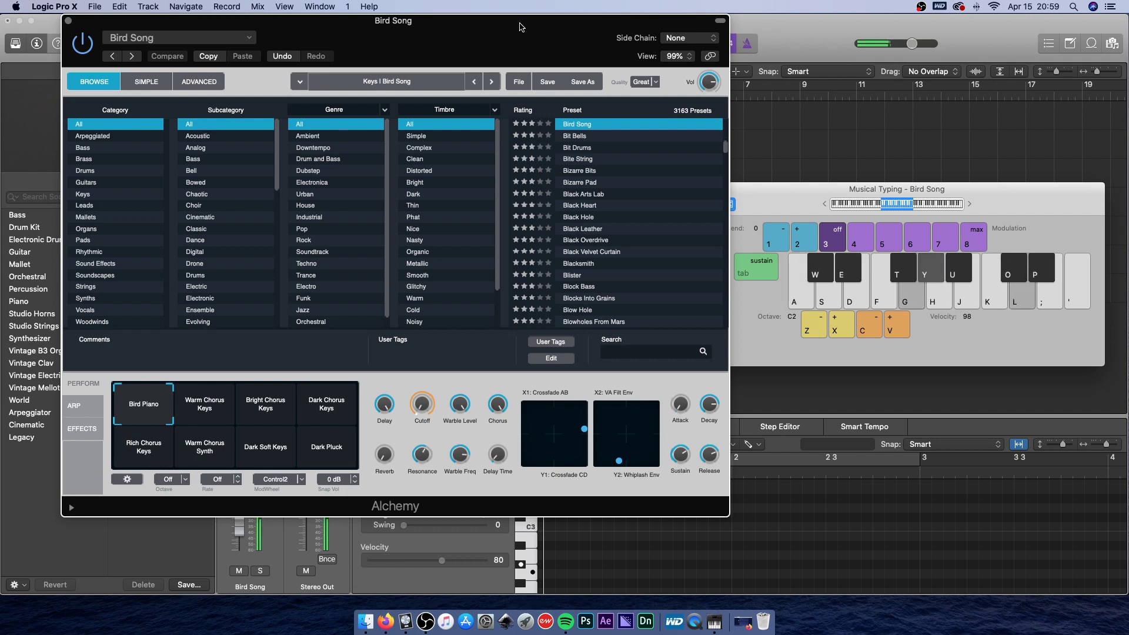
pyautogui.press('e')
pyautogui.press('g')
pyautogui.press('y')
pyautogui.press('f')
pyautogui.press('g')
pyautogui.press('k')
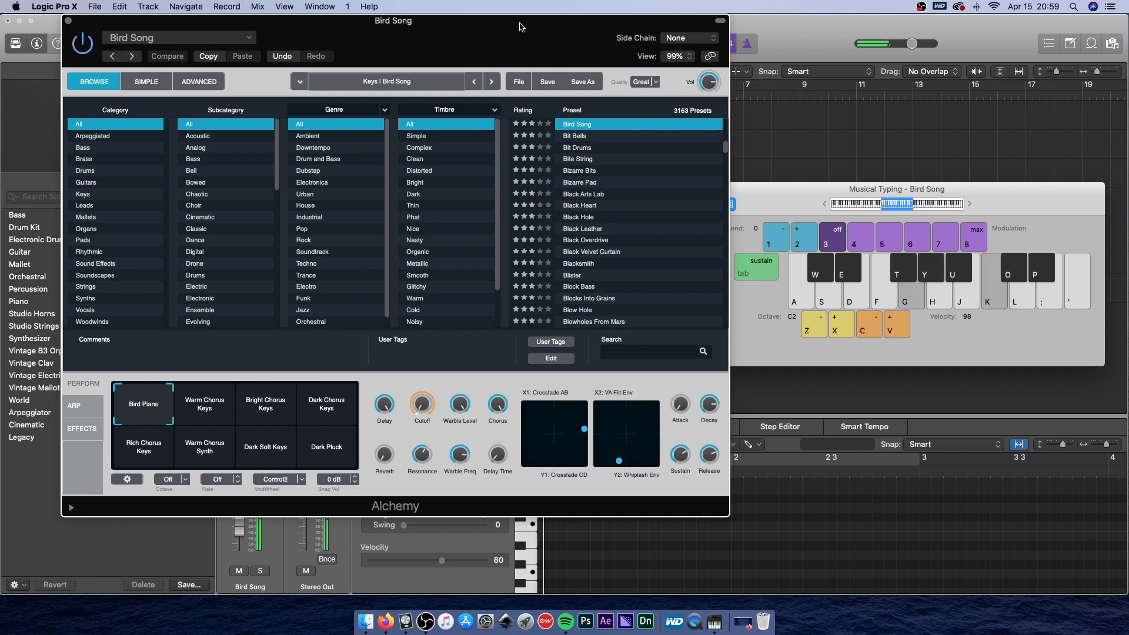
pyautogui.press('f')
pyautogui.press('g')
pyautogui.press('k')
pyautogui.press('s')
pyautogui.press('f')
pyautogui.press('g')
pyautogui.press('j')
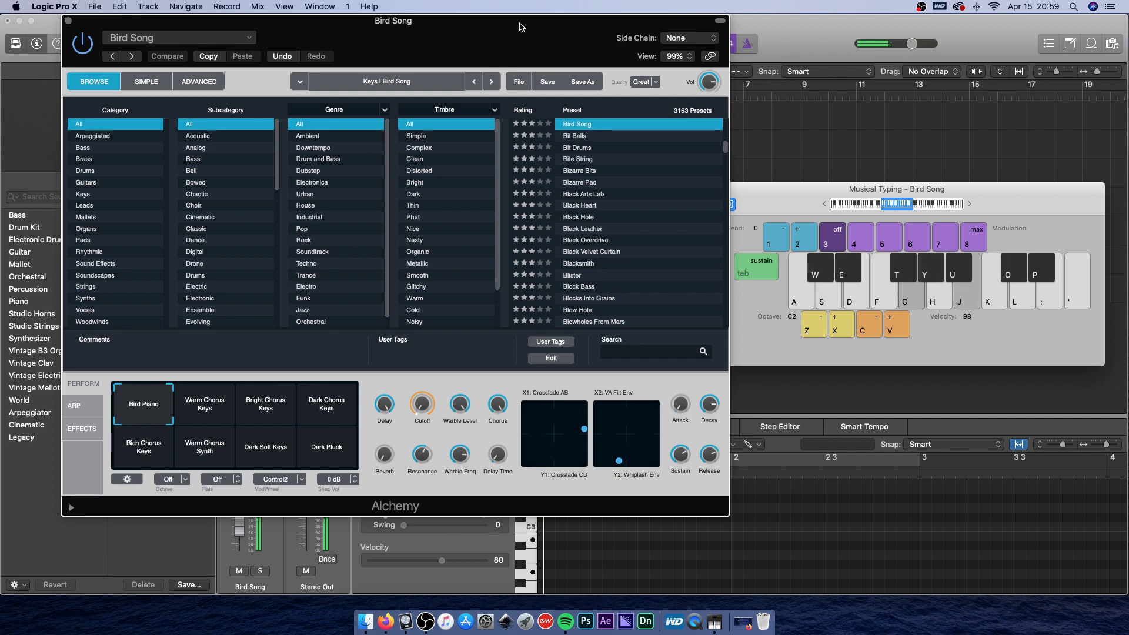
pyautogui.press('f')
pyautogui.press('g')
pyautogui.press('j')
# Rehearse the complete four-chord arpeggio progression once more at octave C2, playing each arpeggio twice.
pyautogui.press('a')
pyautogui.press('g')
pyautogui.press('k')
pyautogui.press('a')
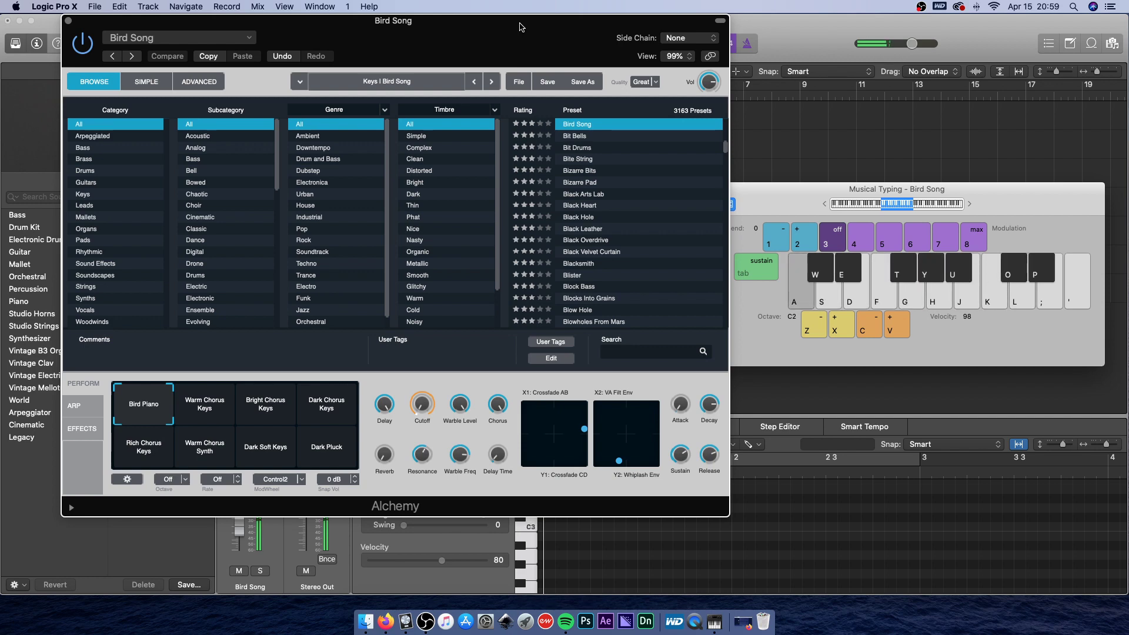
pyautogui.press('g')
pyautogui.press('k')
pyautogui.press('e')
pyautogui.press('g')
pyautogui.press('y')
pyautogui.press('l')
pyautogui.press('e')
pyautogui.press('g')
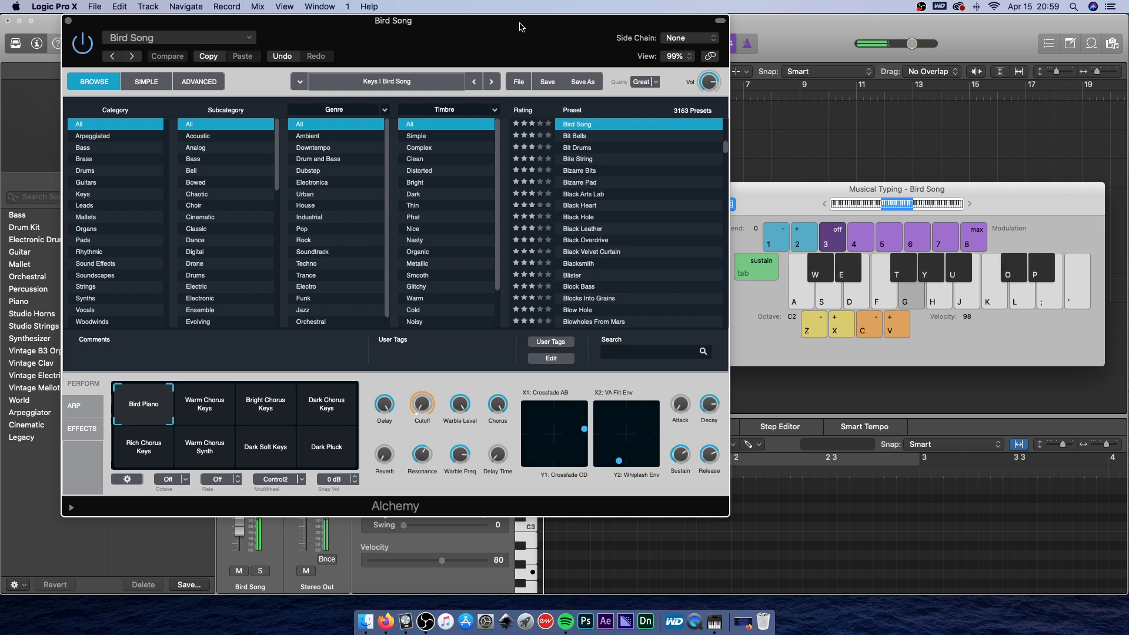
pyautogui.press('y')
pyautogui.press('s')
pyautogui.press('f')
pyautogui.press('g')
pyautogui.press('k')
pyautogui.press('s')
pyautogui.press('f')
pyautogui.press('k')
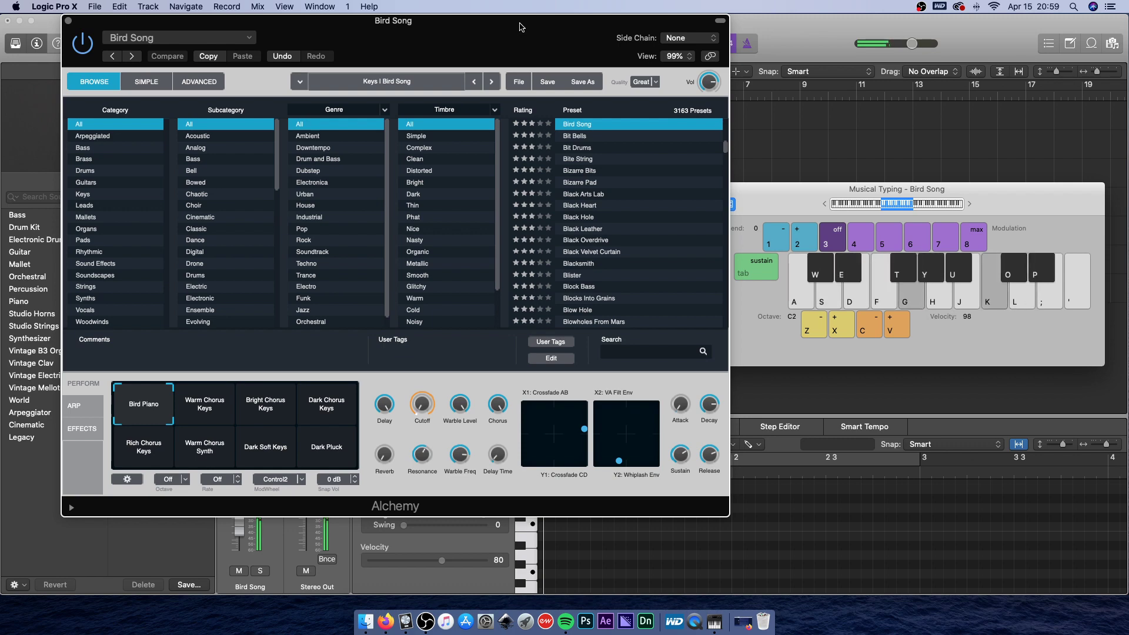
pyautogui.press('s')
pyautogui.press('f')
pyautogui.press('g')
pyautogui.press('j')
pyautogui.press('s')
pyautogui.press('f')
pyautogui.press('j')
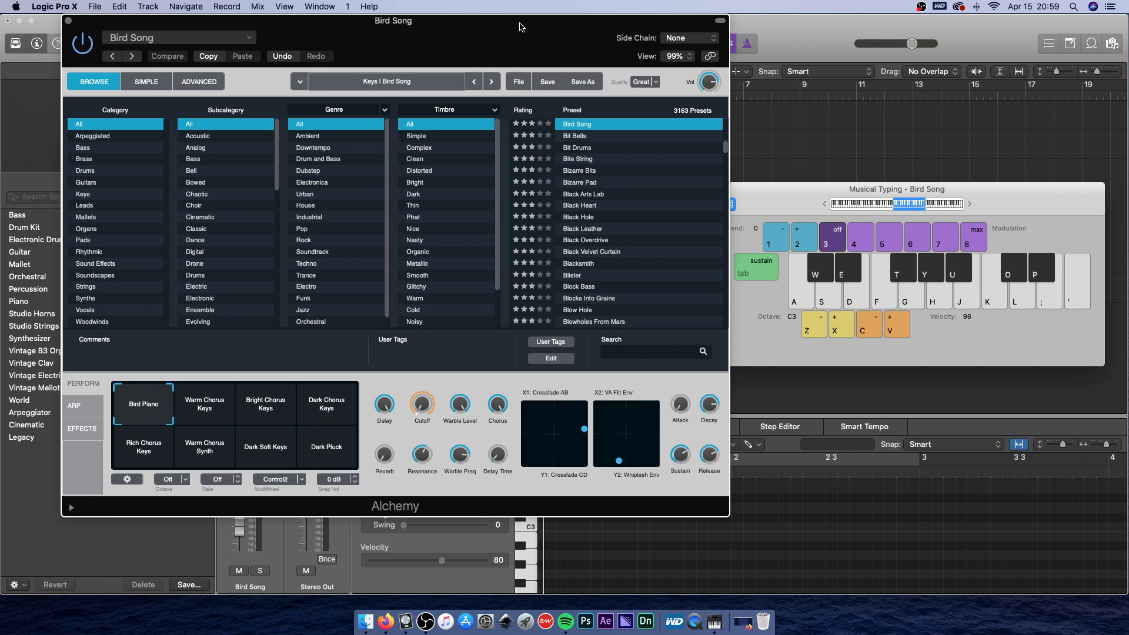
# Raise the keyboard octave to C3 and try the full arpeggio progression in the higher register.
pyautogui.press('a')
pyautogui.press('g')
pyautogui.press('k')
pyautogui.press('a')
pyautogui.press('g')
pyautogui.press('k')
pyautogui.press('p')
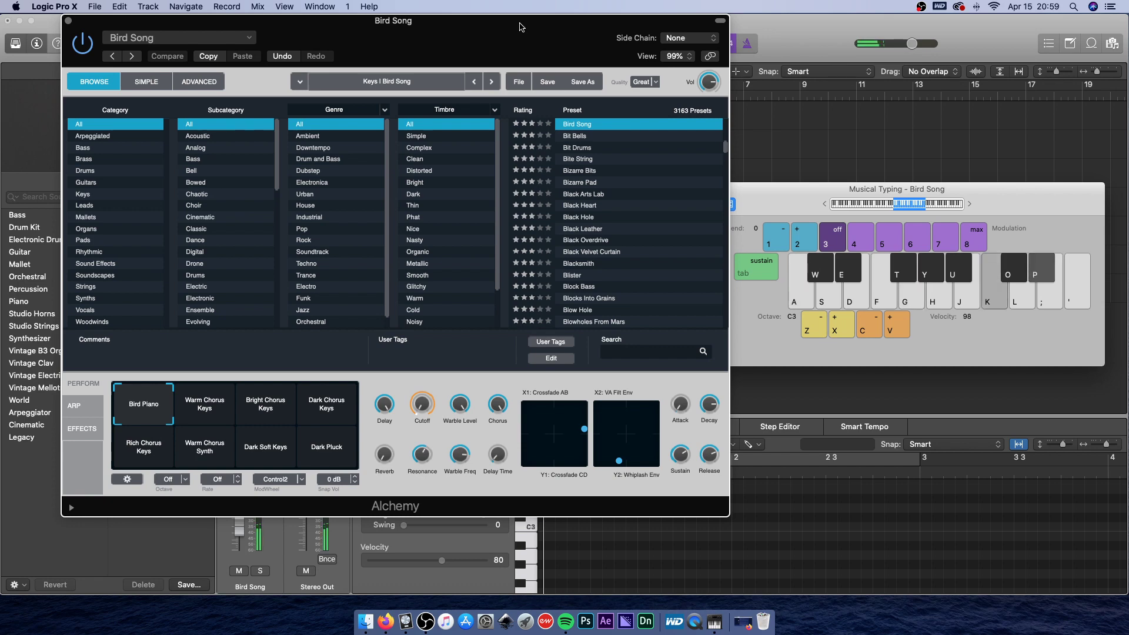
pyautogui.press('e')
pyautogui.press('g')
pyautogui.press('y')
pyautogui.press('e')
pyautogui.press('g')
pyautogui.press('y')
pyautogui.press('s')
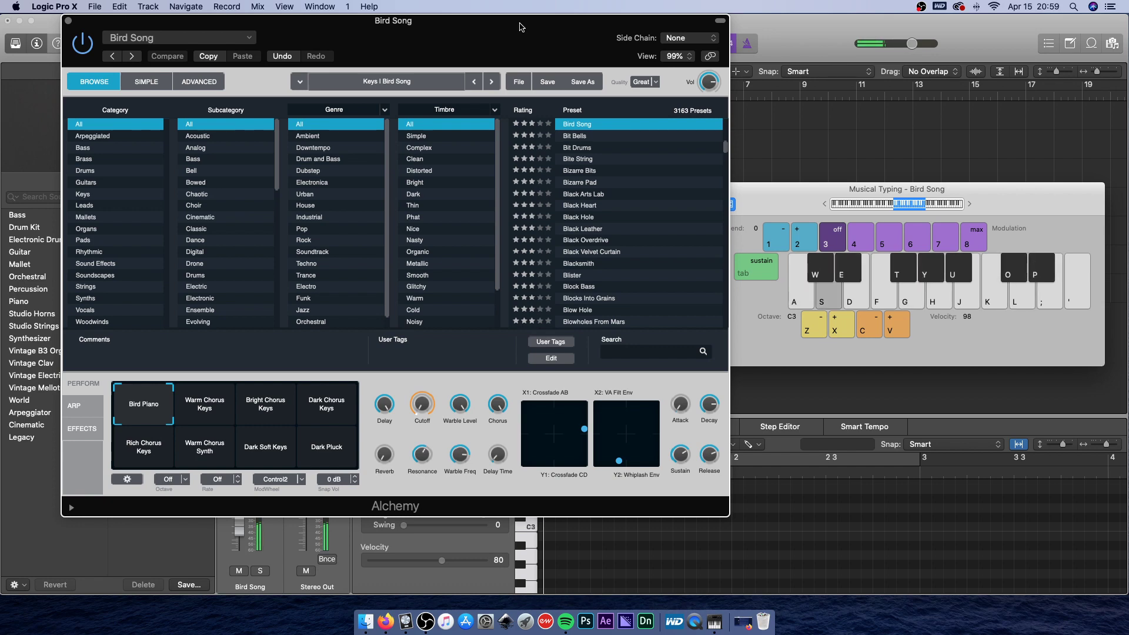
pyautogui.press('k')
pyautogui.press('s')
pyautogui.press('f')
pyautogui.press('k')
pyautogui.press('f')
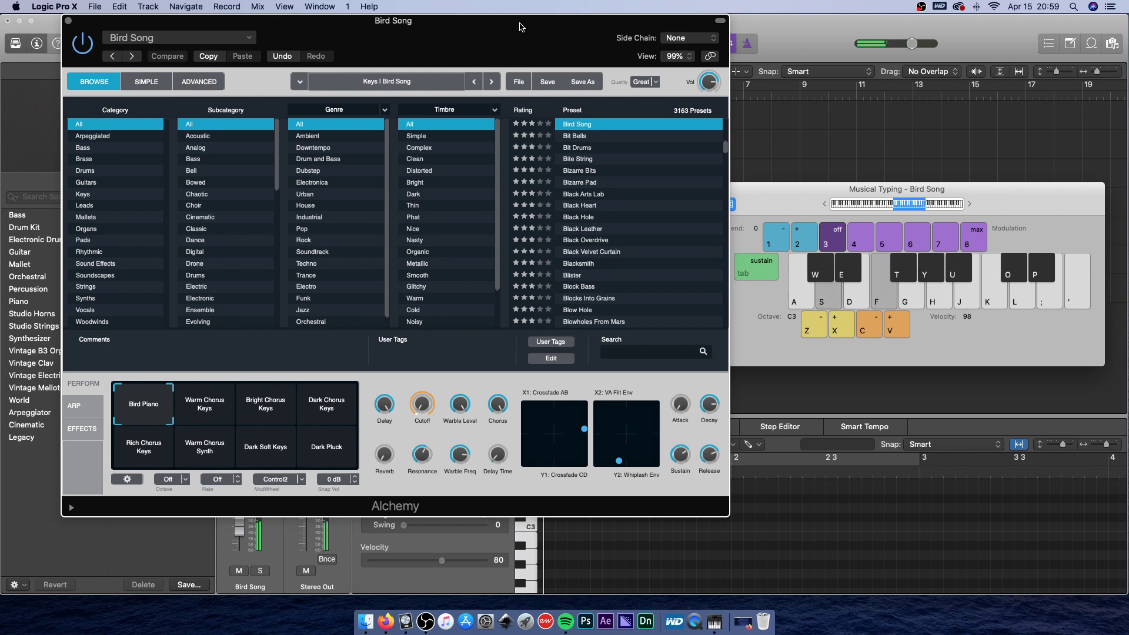
pyautogui.press('g')
pyautogui.press('j')
pyautogui.press('f')
pyautogui.press('g')
pyautogui.press('s')
pyautogui.press('a')
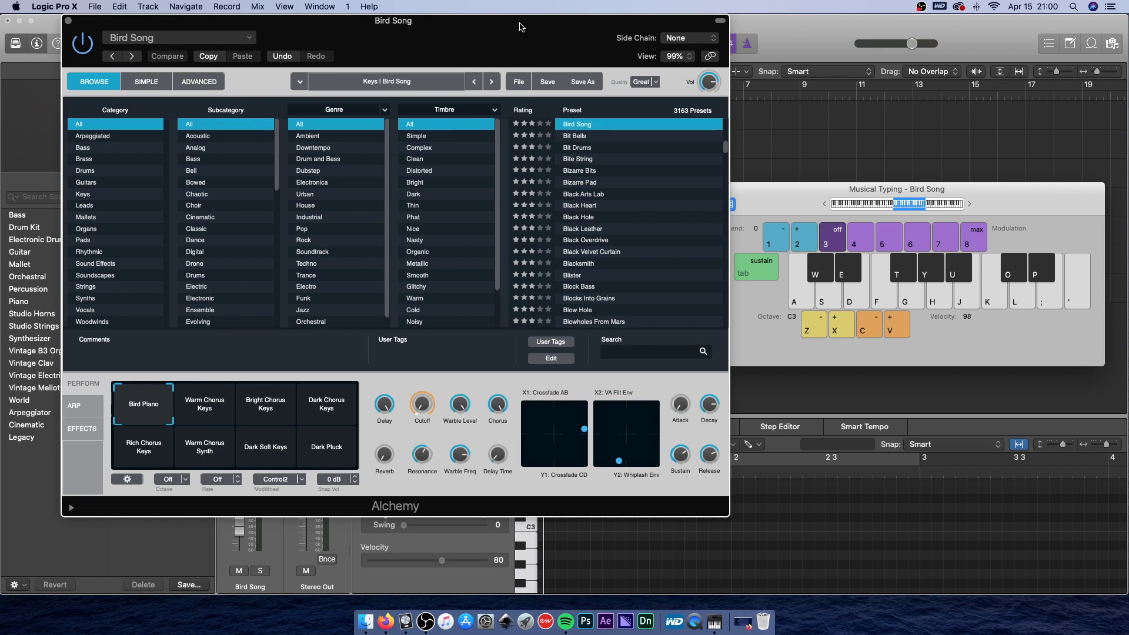
# Record a four-bar Bird Song take at octave C3, playing the arpeggios C–G–C–E♭, E♭–G–A♭–D, D–F–G–C and D–F–G–B twice each.
pyautogui.moveTo(525, 28); pyautogui.dragTo(520, 92)
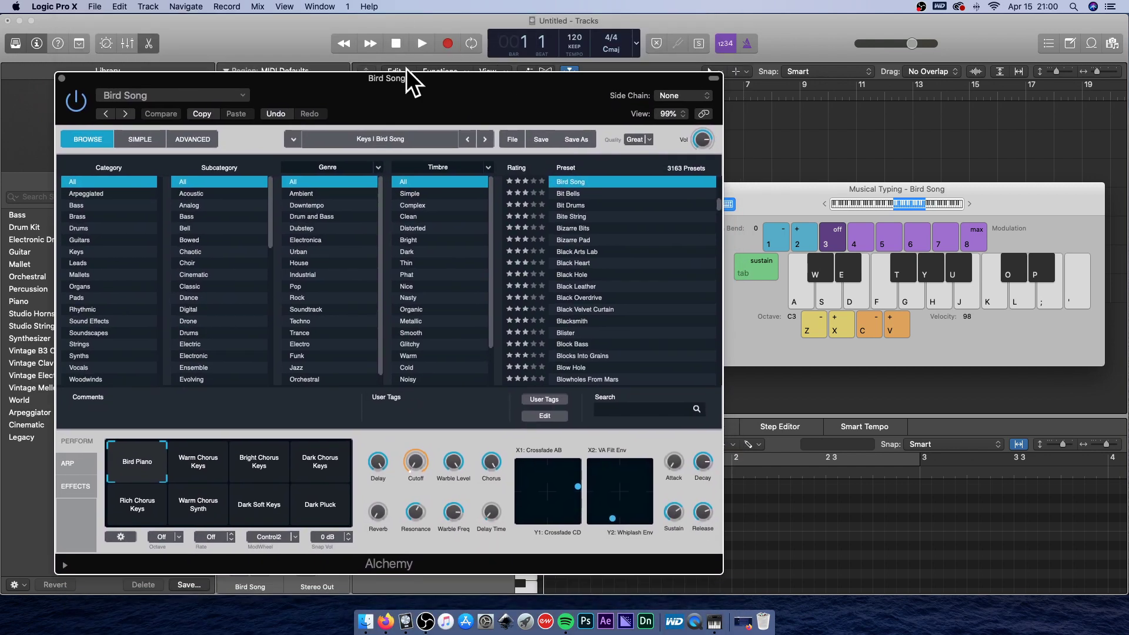
pyautogui.moveTo(407, 69); pyautogui.dragTo(421, 75)
pyautogui.click(450, 43)
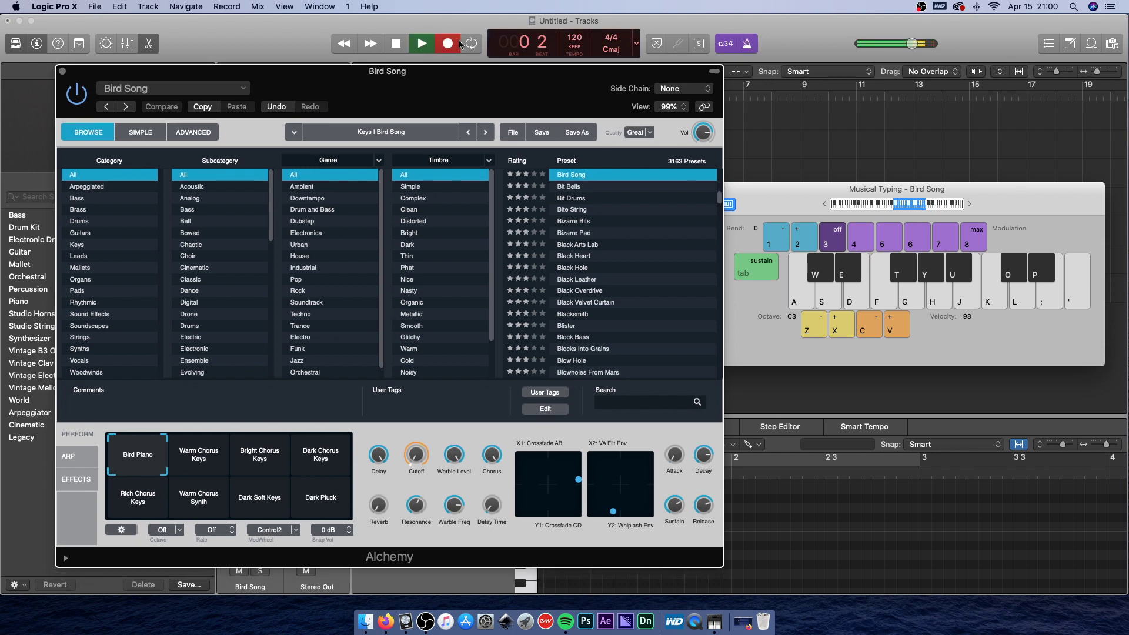
pyautogui.press('a')
pyautogui.press('g')
pyautogui.press('k')
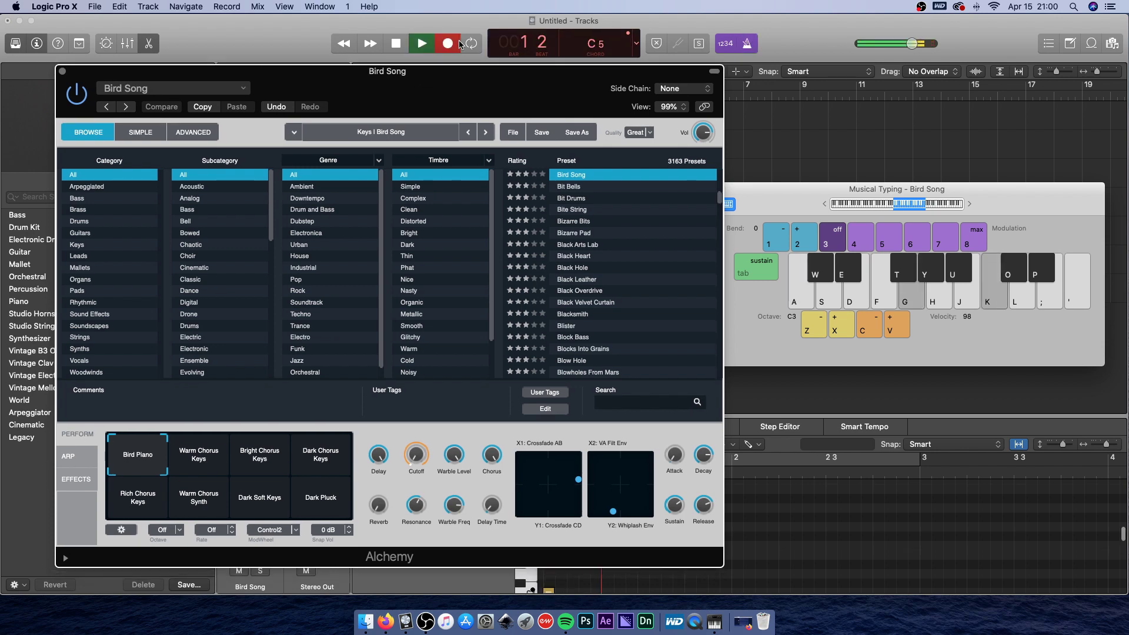
pyautogui.press('a')
pyautogui.press('g')
pyautogui.press('k')
pyautogui.press('e')
pyautogui.press('g')
pyautogui.press('y')
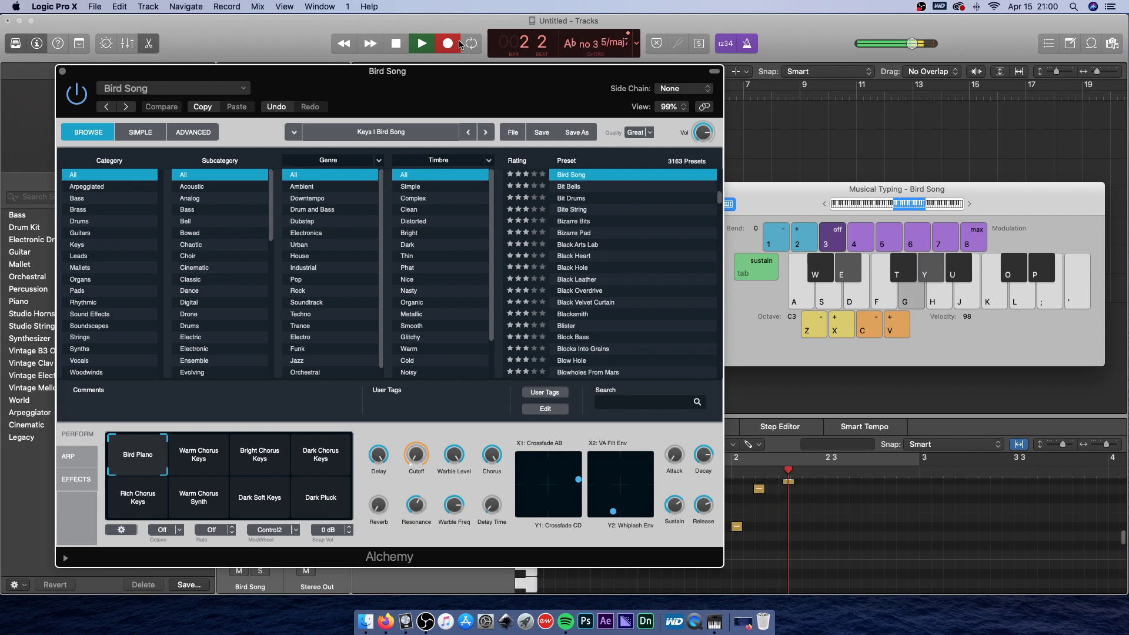
pyautogui.press('g')
pyautogui.press('y')
pyautogui.press('s')
pyautogui.press('f')
pyautogui.press('g')
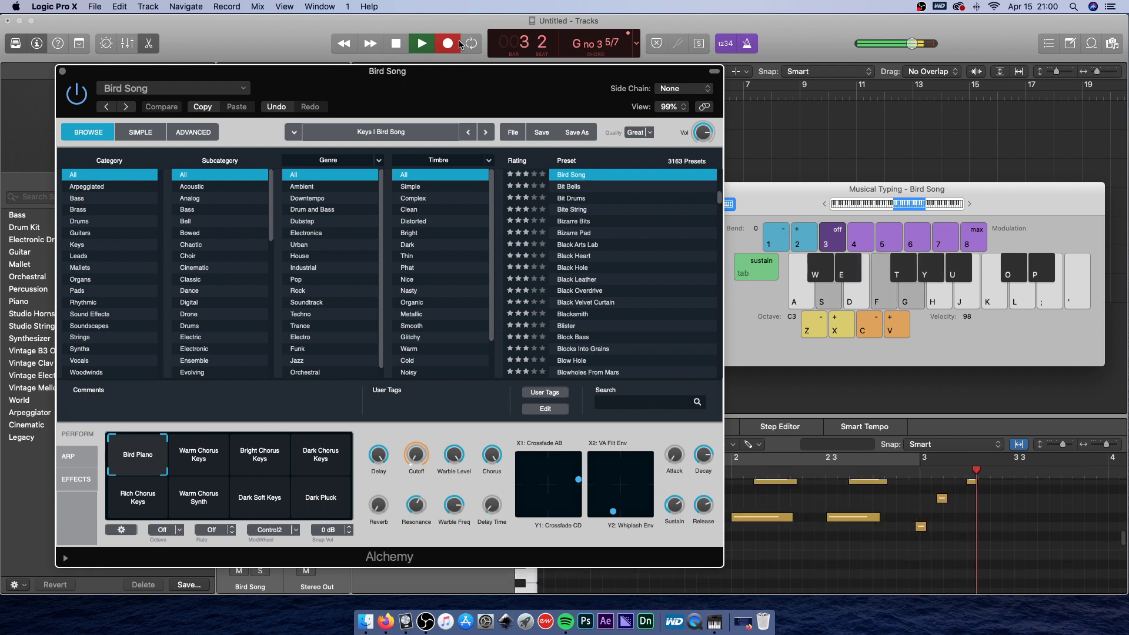
pyautogui.press('f')
pyautogui.press('f')
pyautogui.press('g')
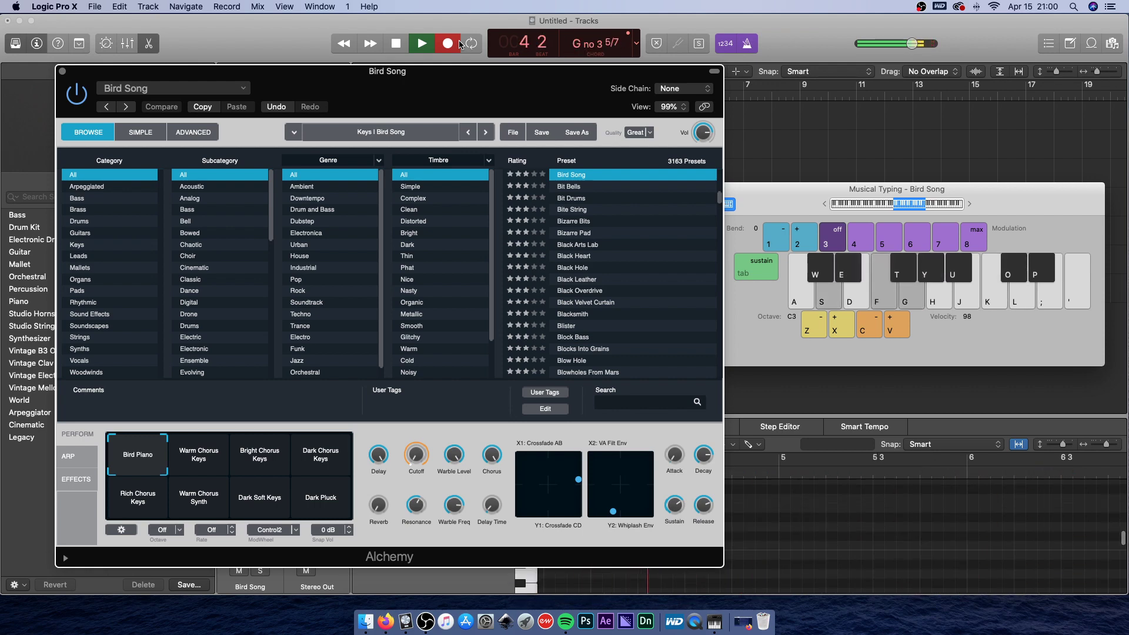
pyautogui.press('f')
pyautogui.press('g')
pyautogui.press('space')
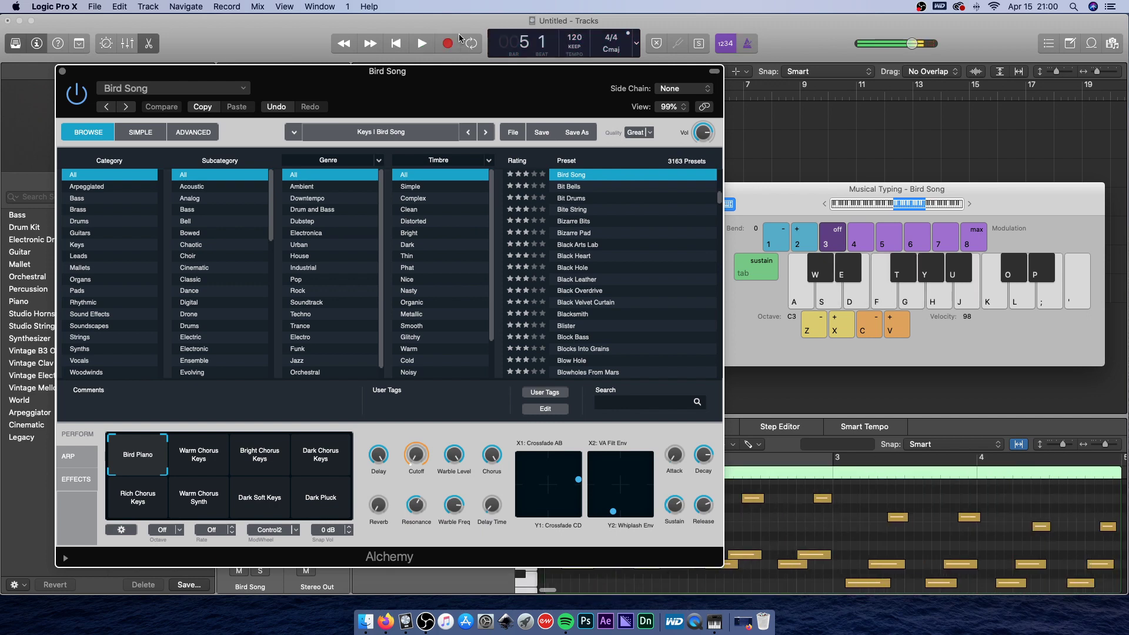
# Select all recorded notes in the Piano Roll and quantize them to 1/16 notes.
pyautogui.rightClick(767, 517)
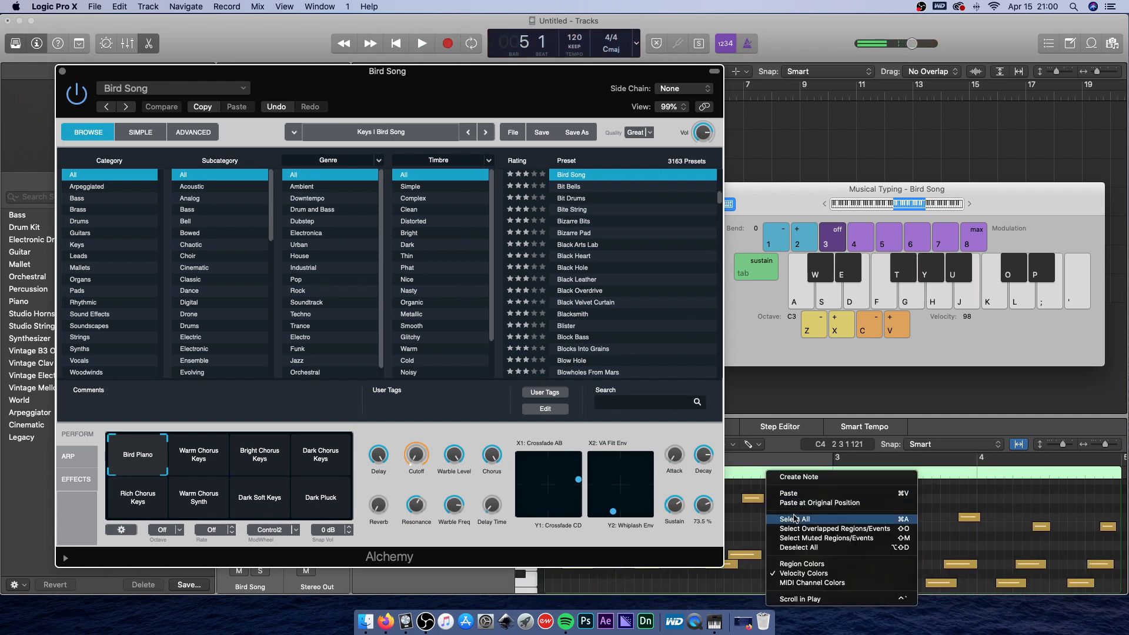
pyautogui.moveTo(541, 91); pyautogui.dragTo(262, 3)
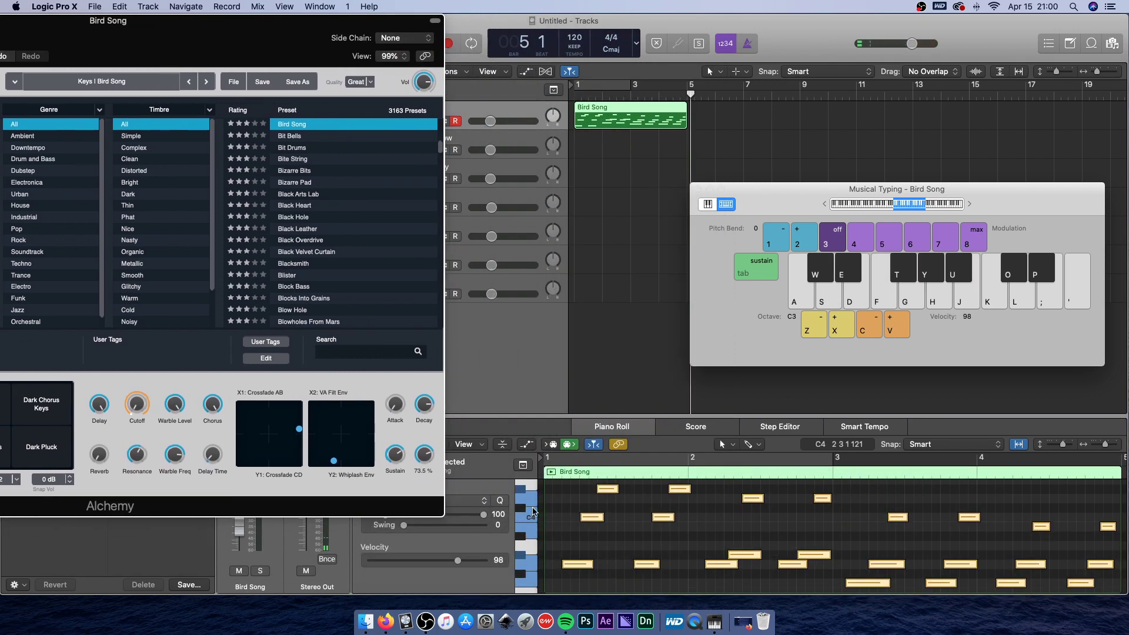
pyautogui.click(500, 501)
pyautogui.click(717, 523)
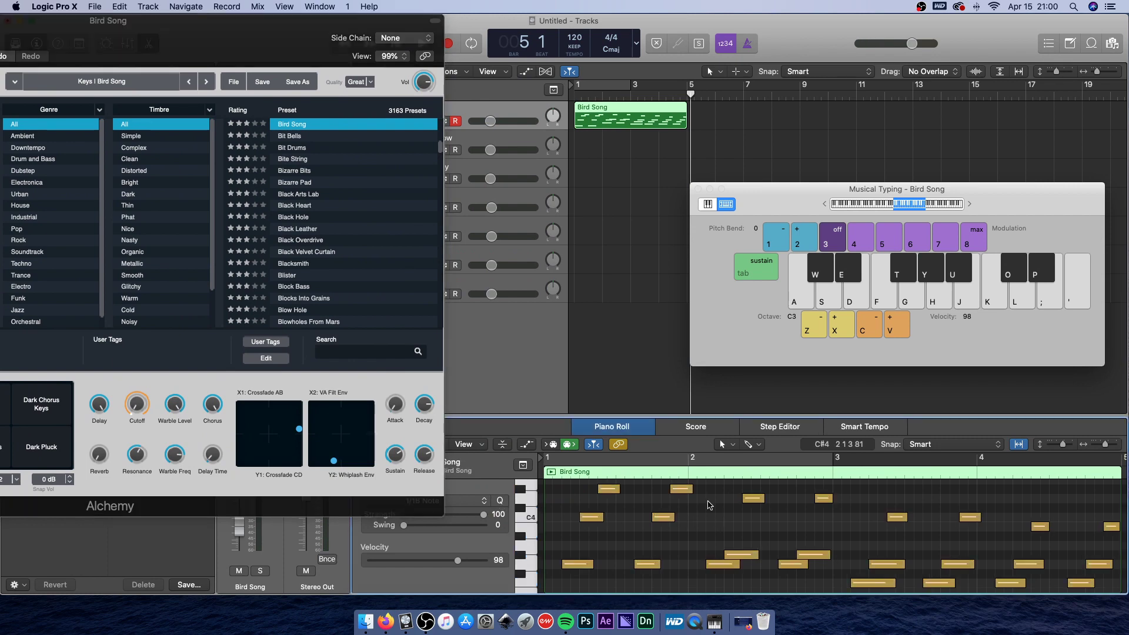
# Set a cycle range over the recorded region from bar 1 to bar 5 and start looped playback.
pyautogui.click(630, 238)
pyautogui.click(639, 120)
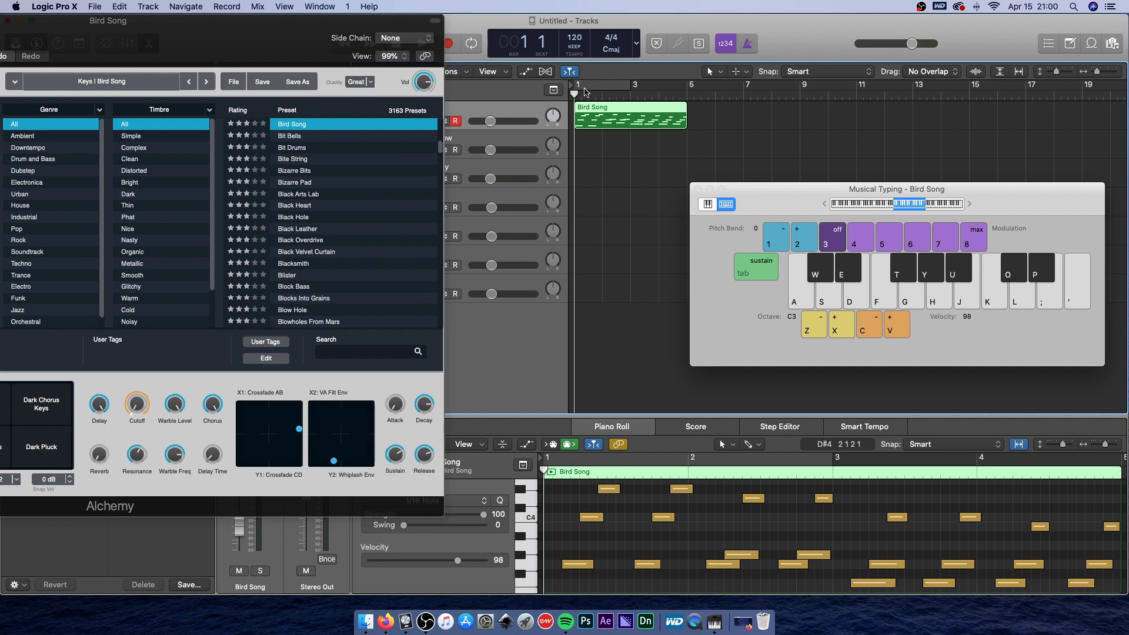
pyautogui.moveTo(585, 91); pyautogui.dragTo(695, 86)
pyautogui.press('space')
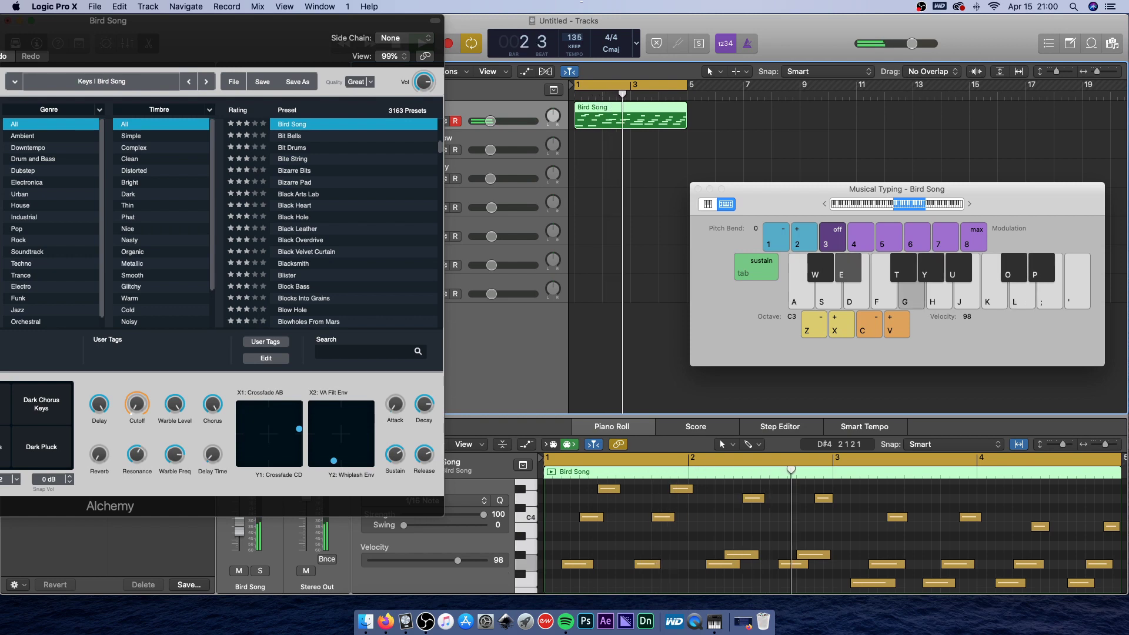
# Set the project tempo to 140 while the loop plays, and stop playback.
pyautogui.moveTo(176, 41); pyautogui.dragTo(559, 151)
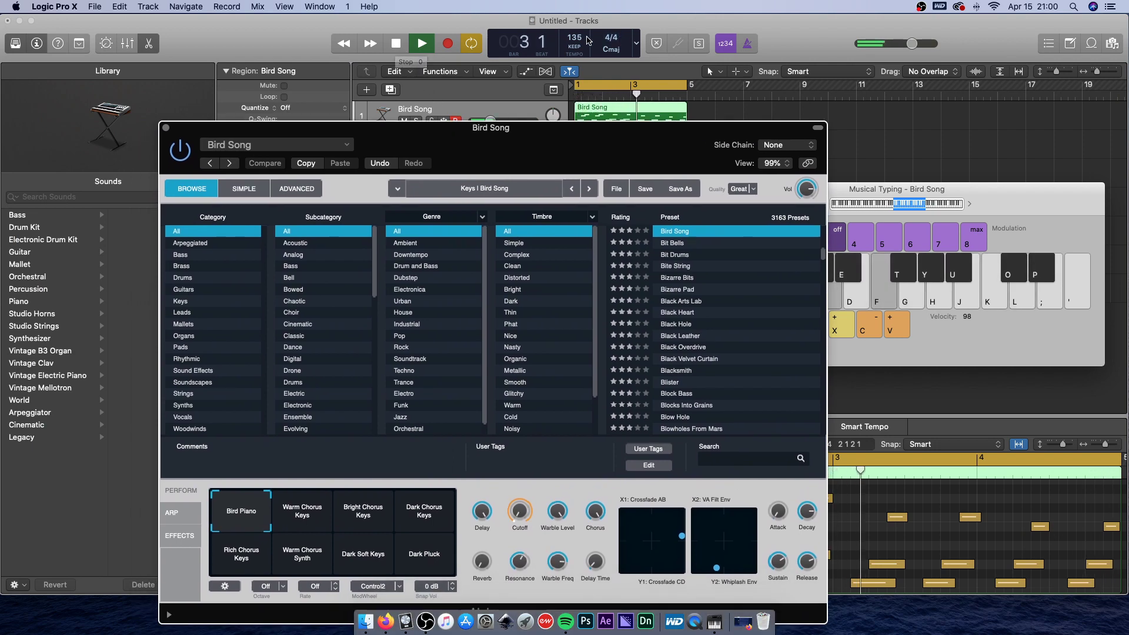
pyautogui.moveTo(587, 40); pyautogui.dragTo(580, 29)
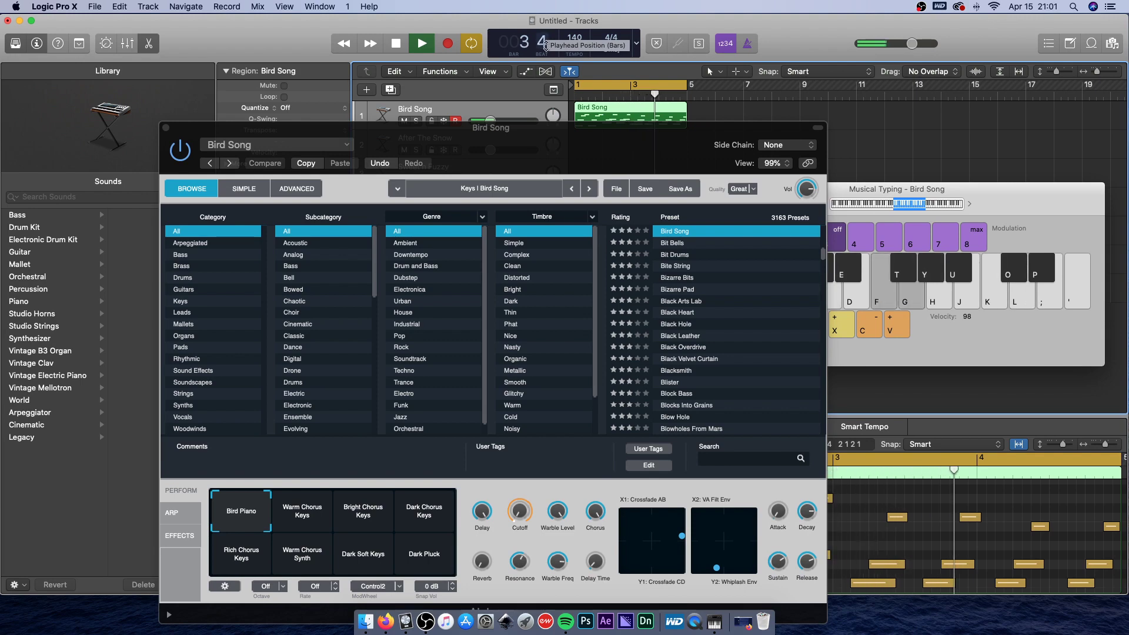
pyautogui.click(396, 44)
# Rearrange the Alchemy and Musical Typing windows so the recorded Bird Song track is uncovered.
pyautogui.moveTo(585, 142); pyautogui.dragTo(493, 97)
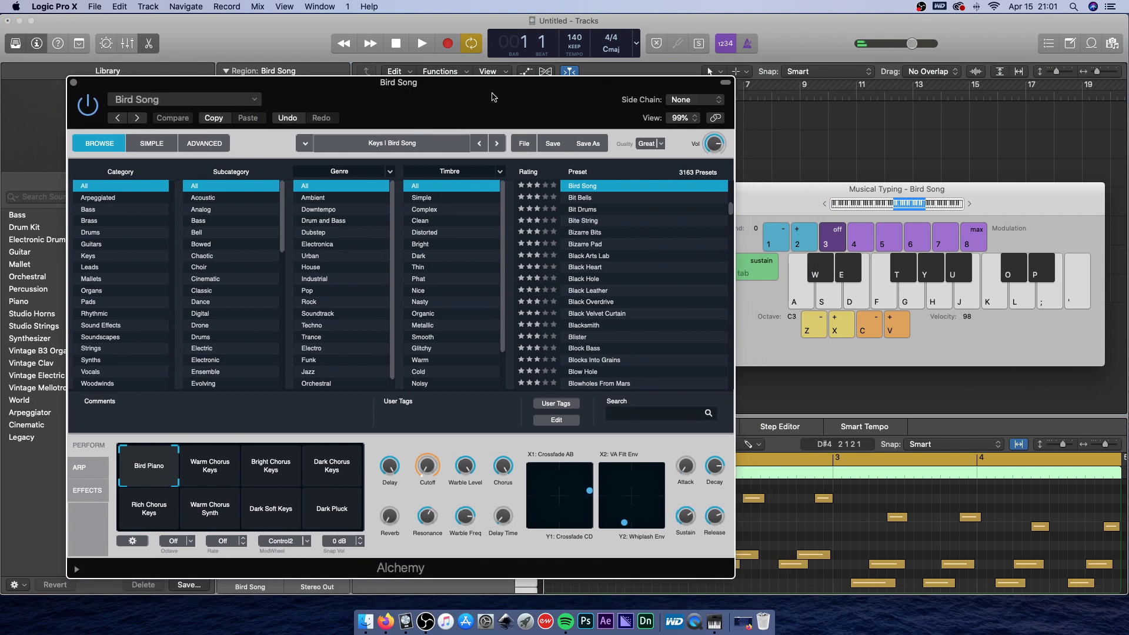
pyautogui.moveTo(779, 204)
pyautogui.mouseDown()
pyautogui.moveTo(738, 201)
pyautogui.moveTo(786, 197)
pyautogui.mouseUp()
pyautogui.moveTo(72, 89); pyautogui.dragTo(78, 141)
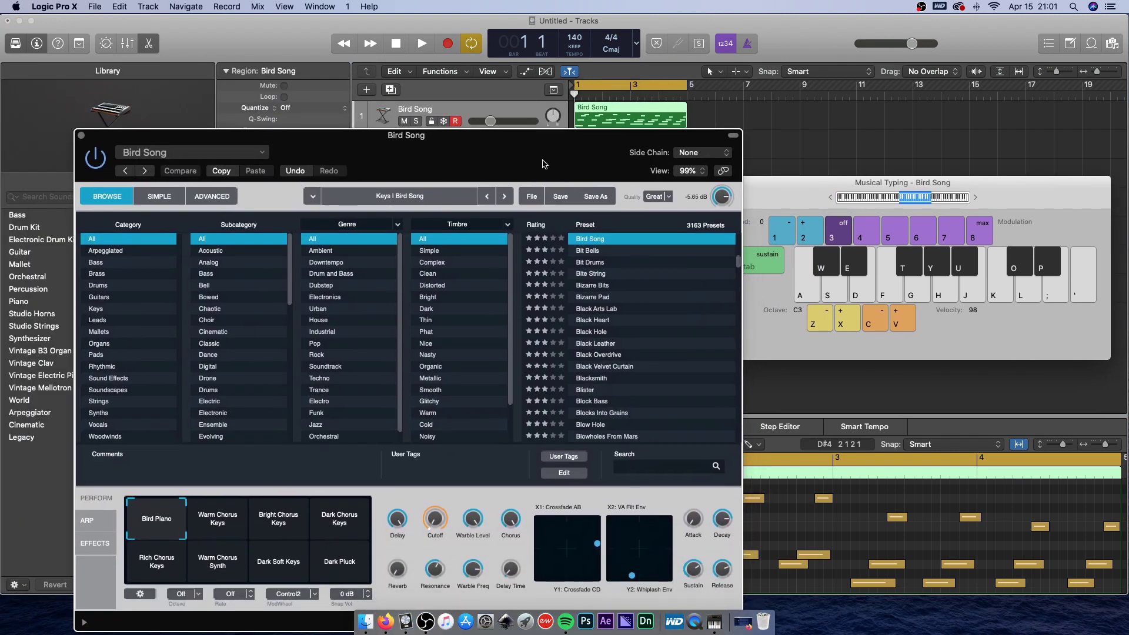
# Close the Bird Song instrument window, select the After The Snow track, and audition notes while lowering the Musical Typing octave to C1.
pyautogui.press('super+w')
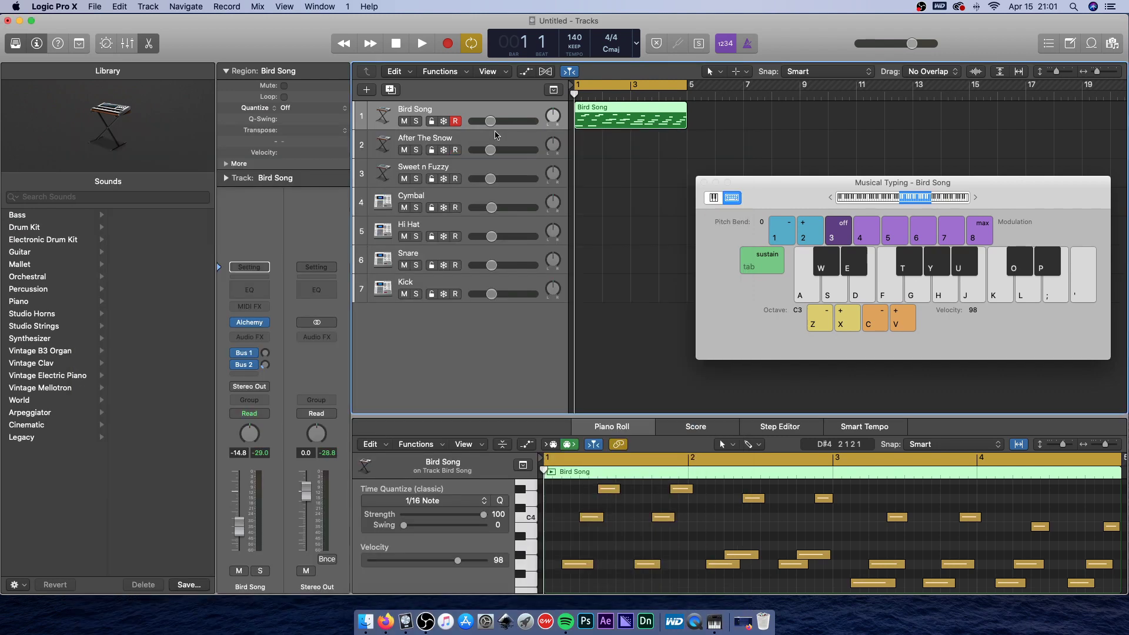
pyautogui.click(481, 143)
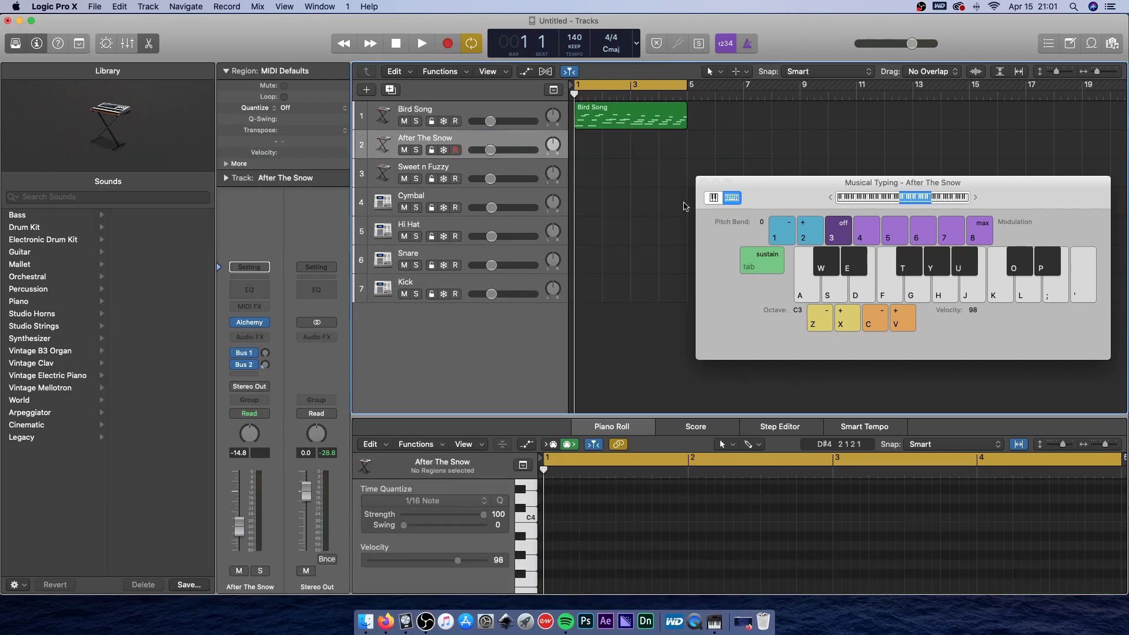
pyautogui.press('a')
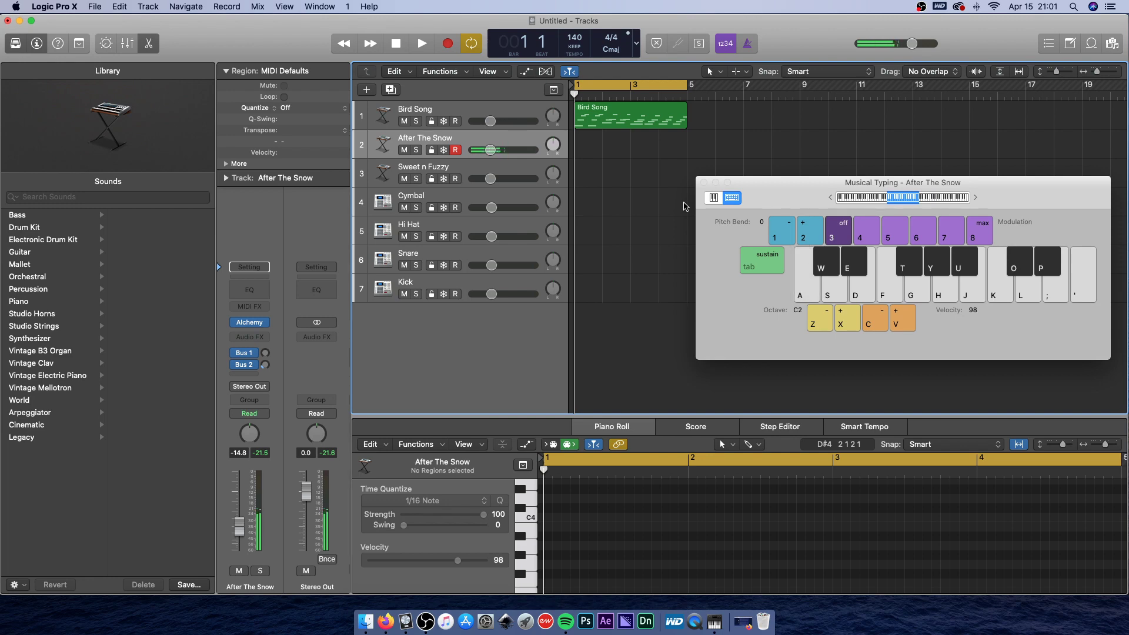
pyautogui.press('a')
pyautogui.press('s')
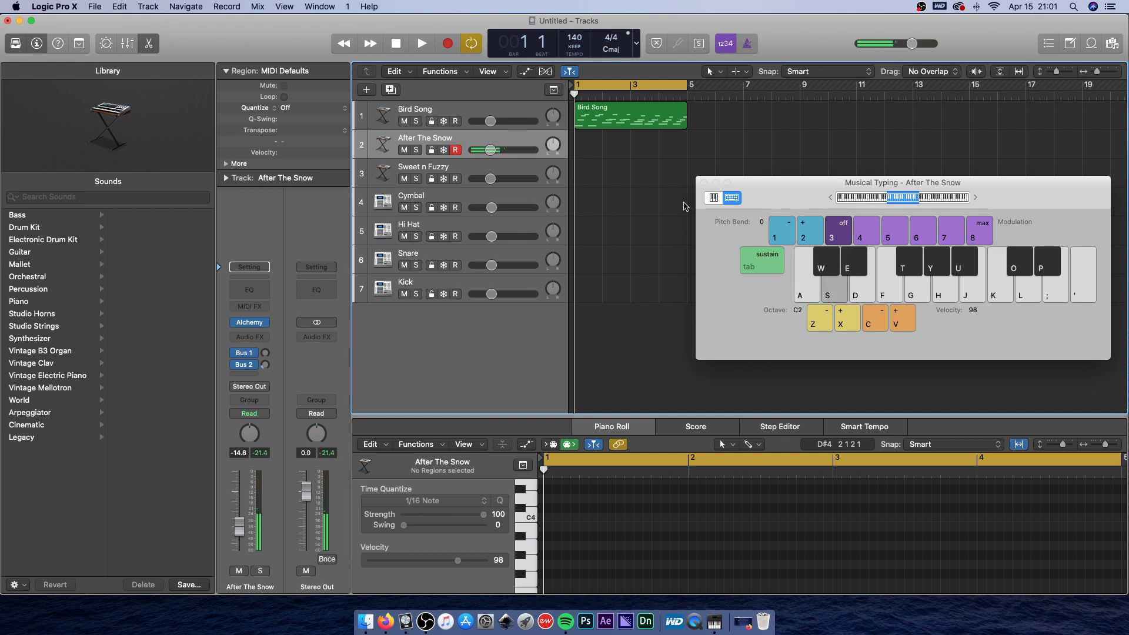
pyautogui.press('k')
pyautogui.press('f')
pyautogui.press('k')
pyautogui.press('h')
pyautogui.press('j')
pyautogui.press('l')
pyautogui.press('a')
pyautogui.press('e')
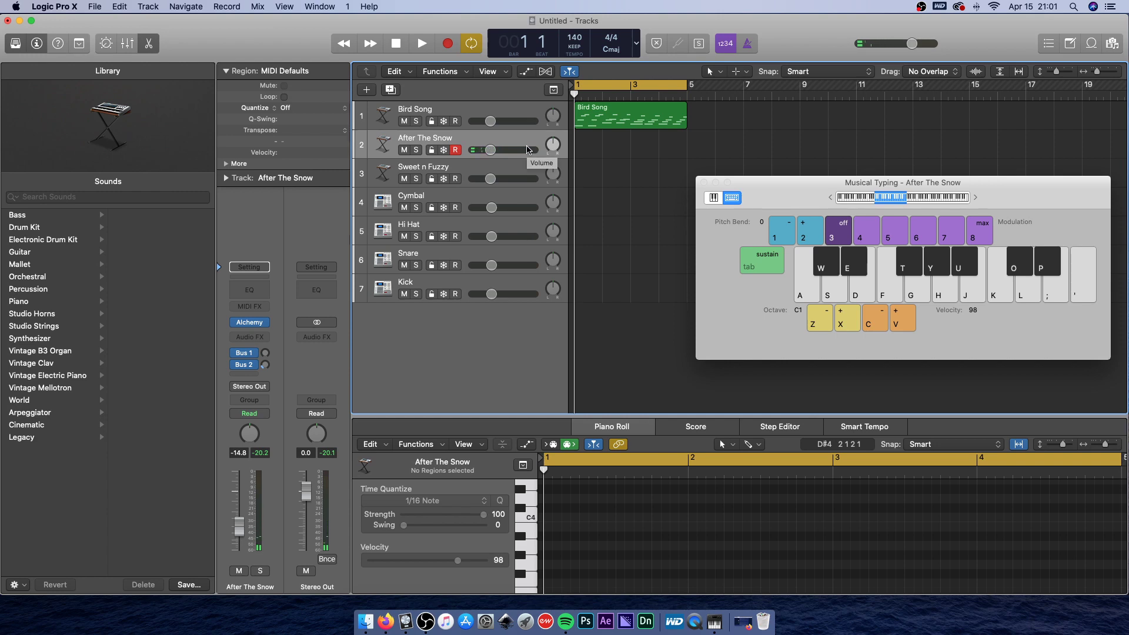
# Rehearse a bass line of C, D#, D and G in octave C1 on the After The Snow track.
pyautogui.press('a')
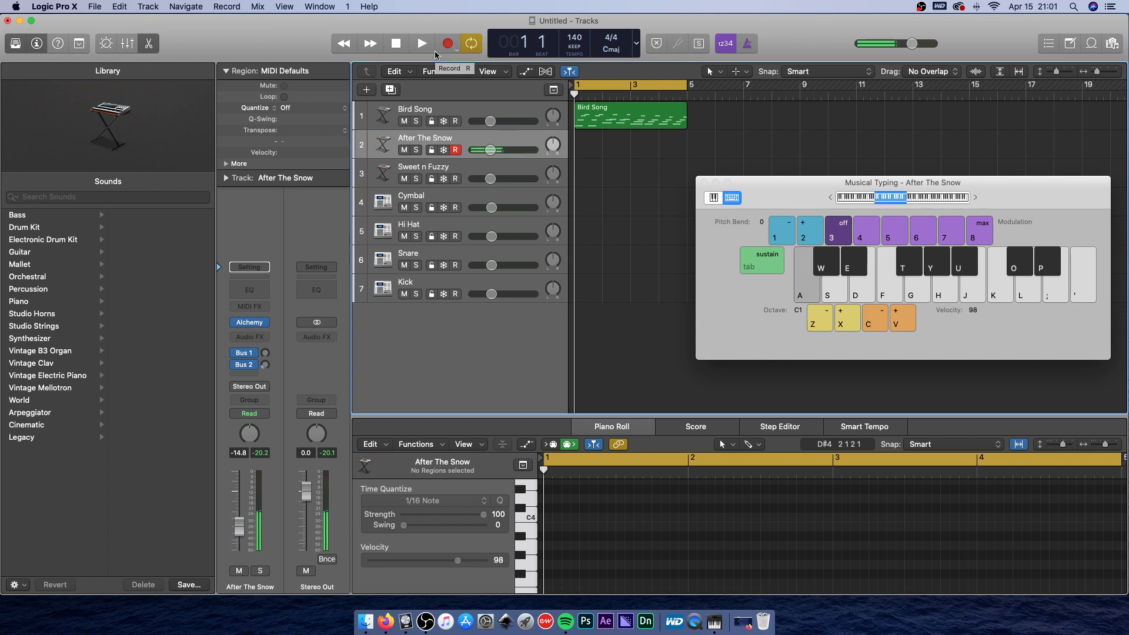
pyautogui.press('e')
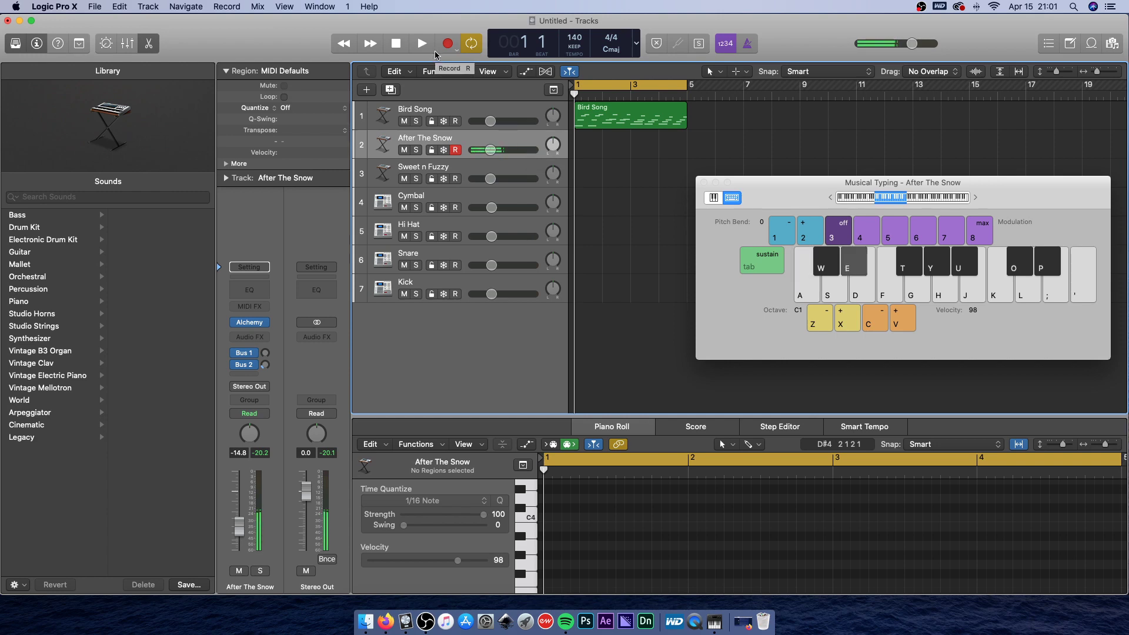
pyautogui.press('s')
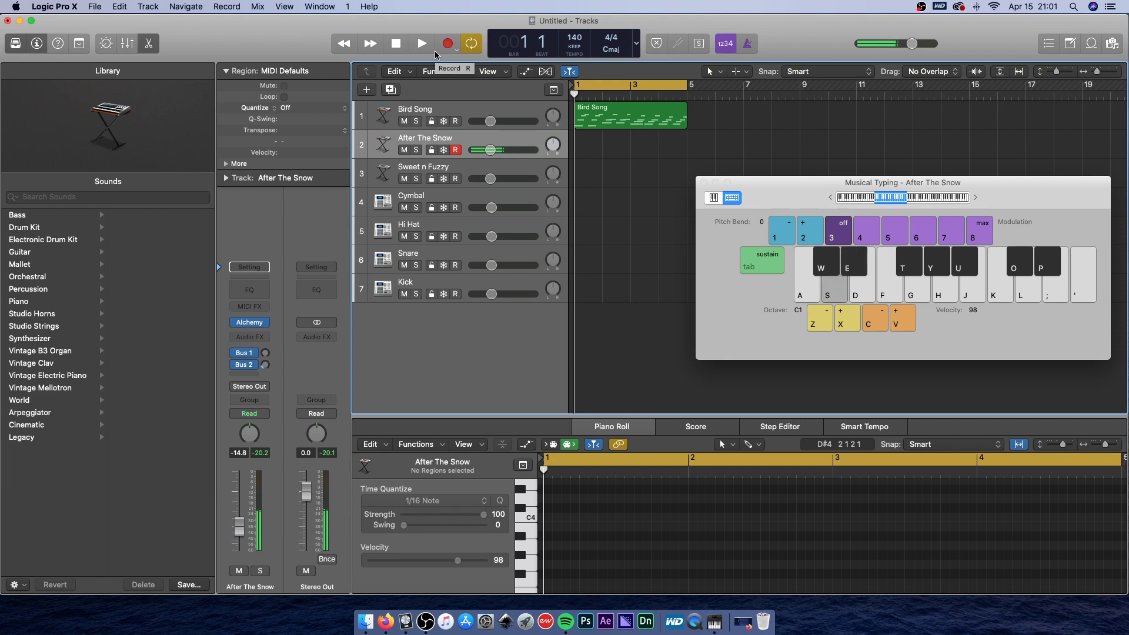
pyautogui.press('g')
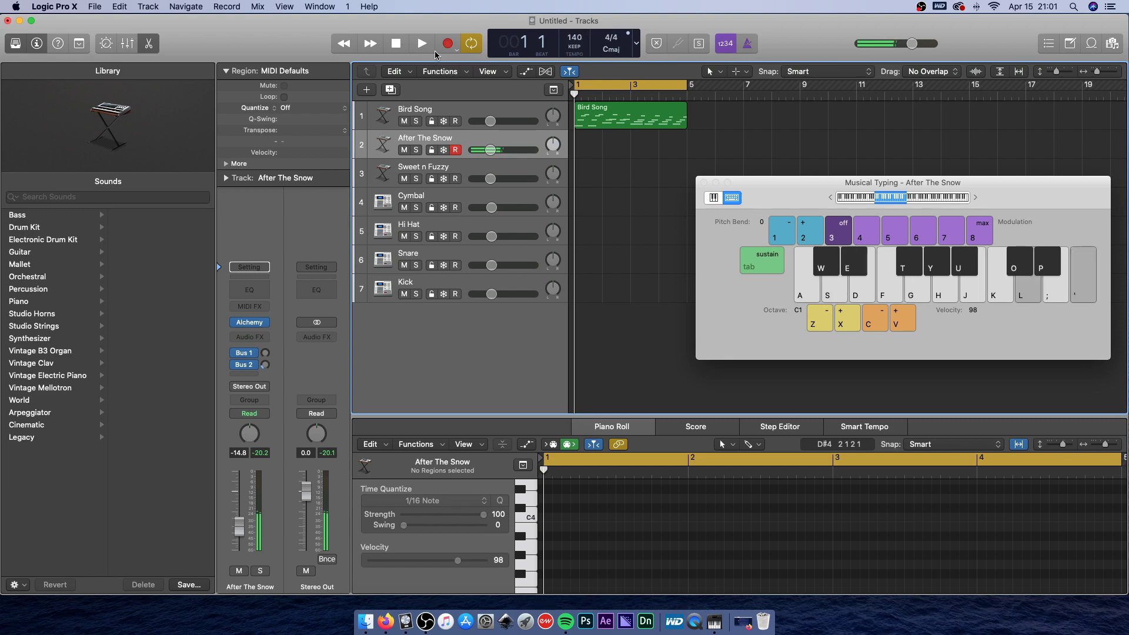
# Rehearse the C, D#, D bass progression on After The Snow with higher notes layered over it.
pyautogui.press('k')
pyautogui.press('a')
pyautogui.press('k')
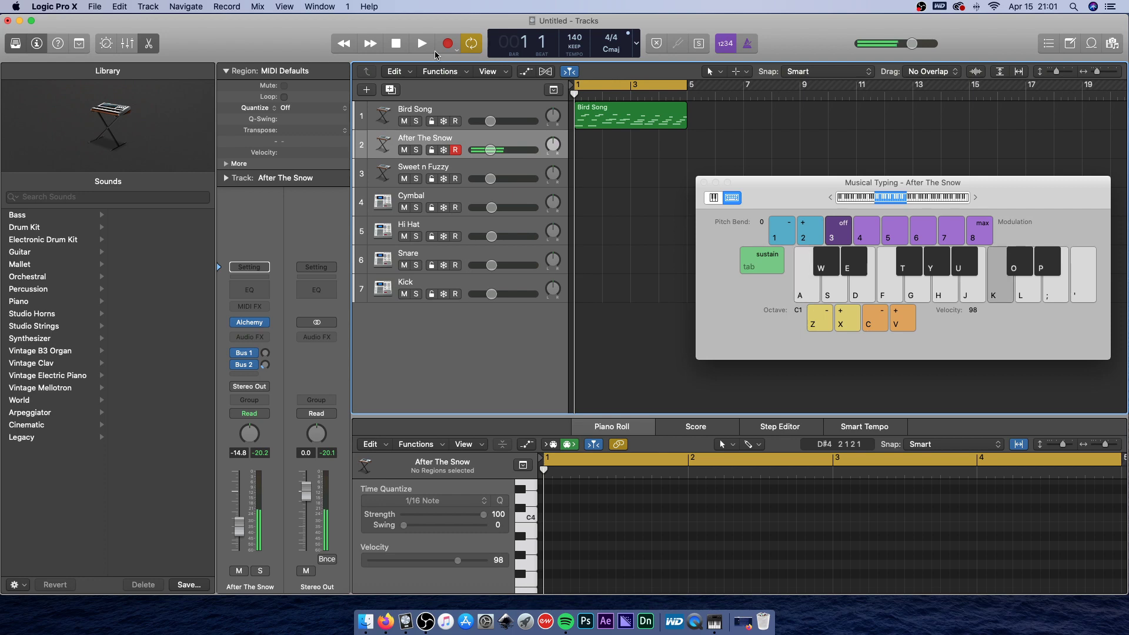
pyautogui.press('e')
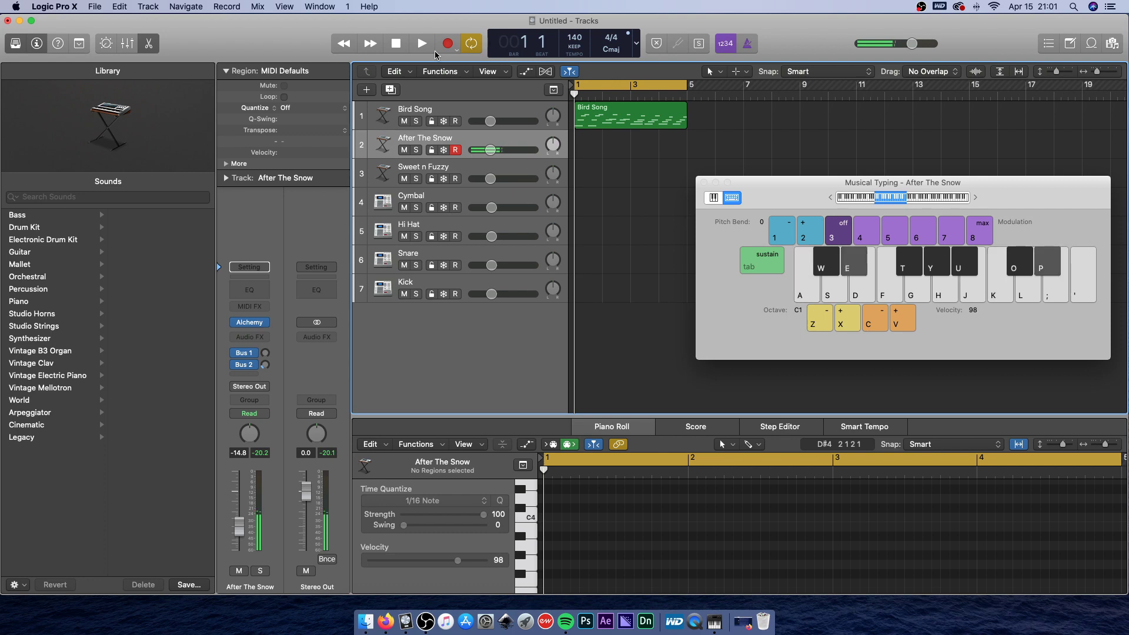
pyautogui.press('s')
pyautogui.press("'")
pyautogui.press('f')
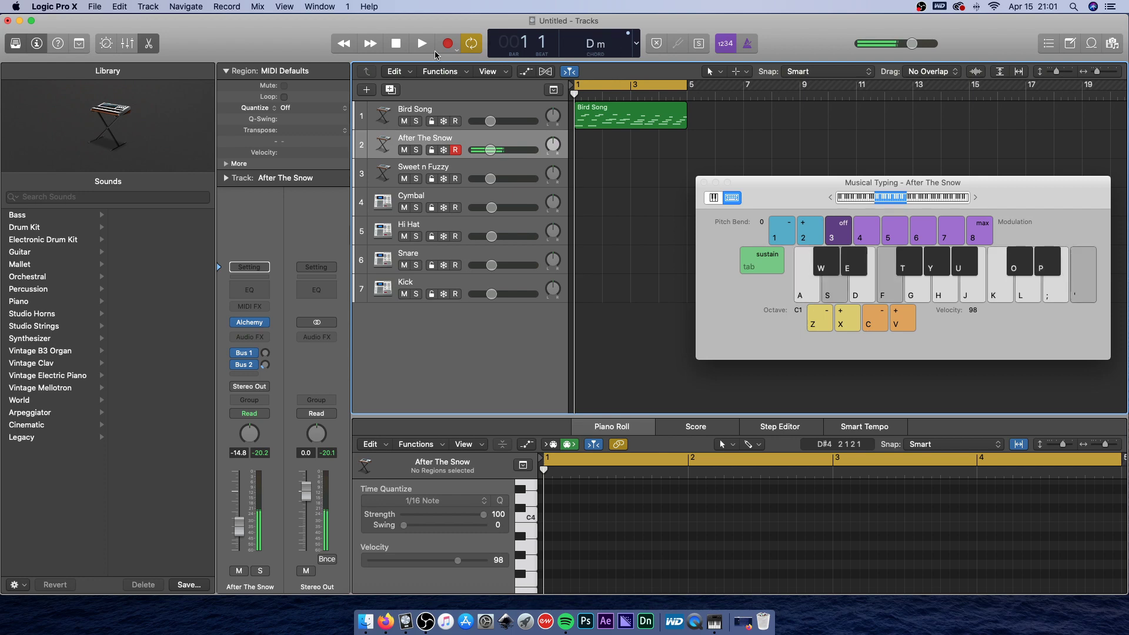
pyautogui.press('h')
pyautogui.press('l')
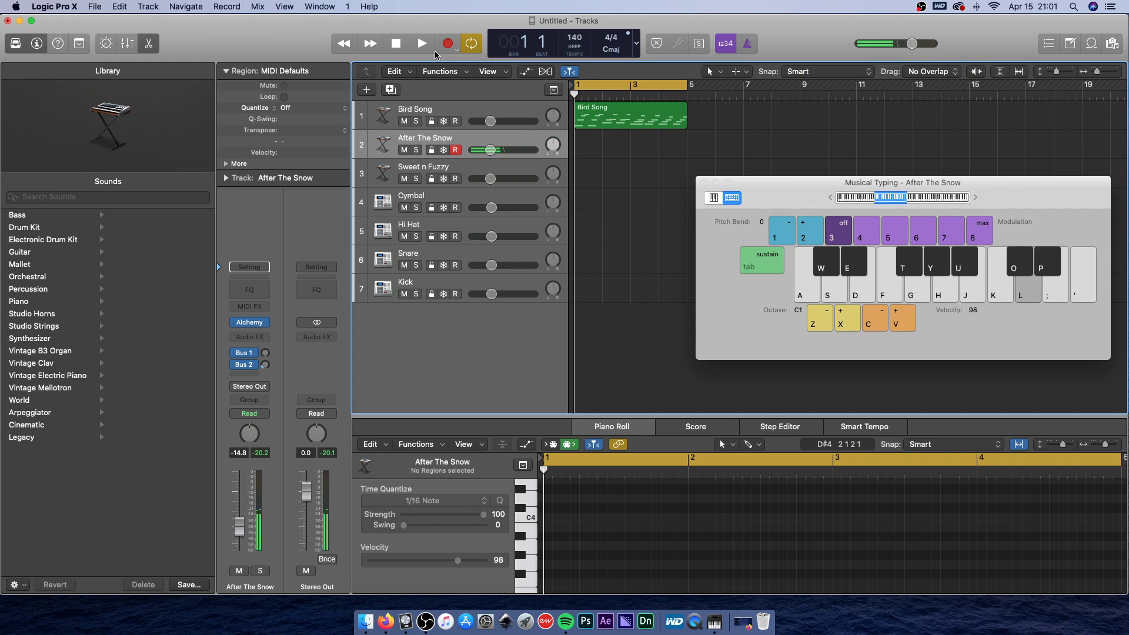
pyautogui.press('a')
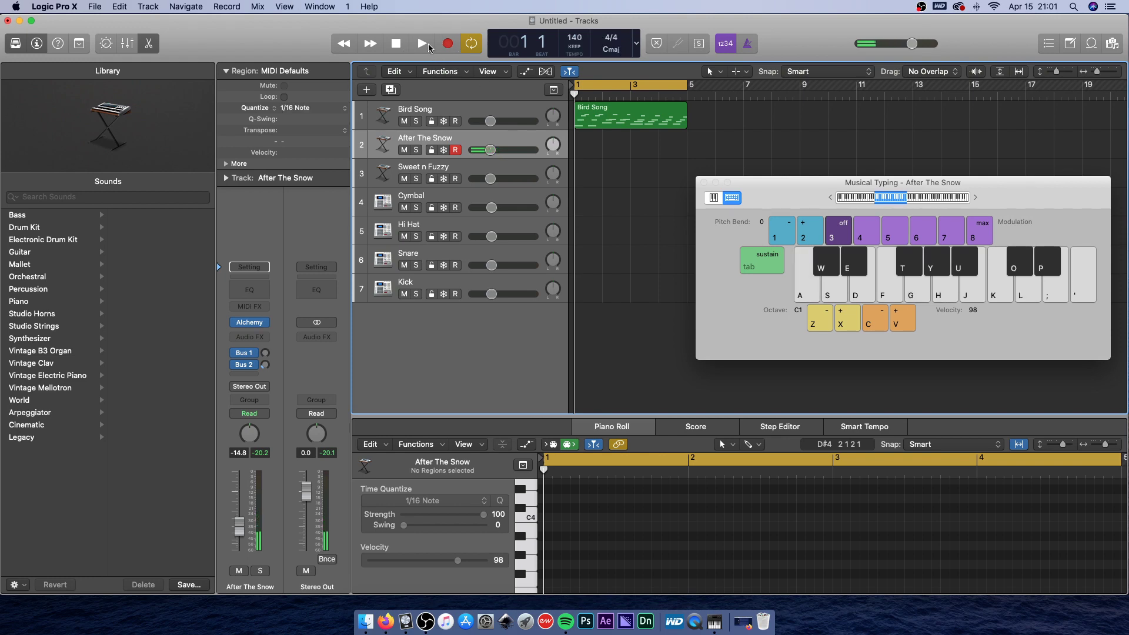
# Play the Bird Song loop and rehearse the C, D#, D, G bass line over it, one note per bar.
pyautogui.click(422, 44)
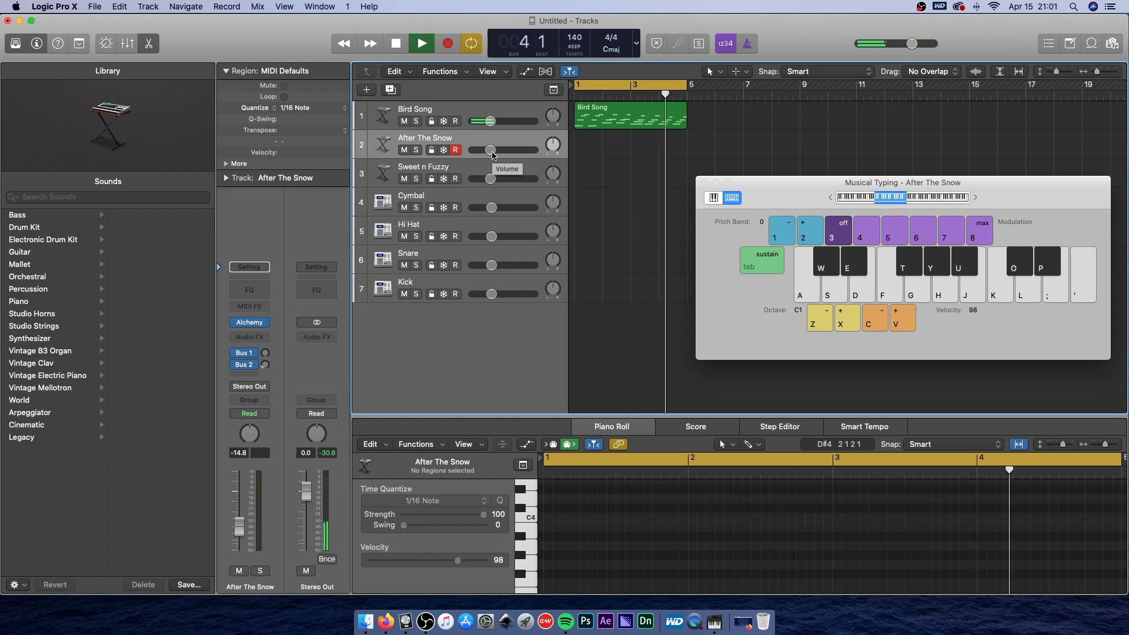
pyautogui.press('a')
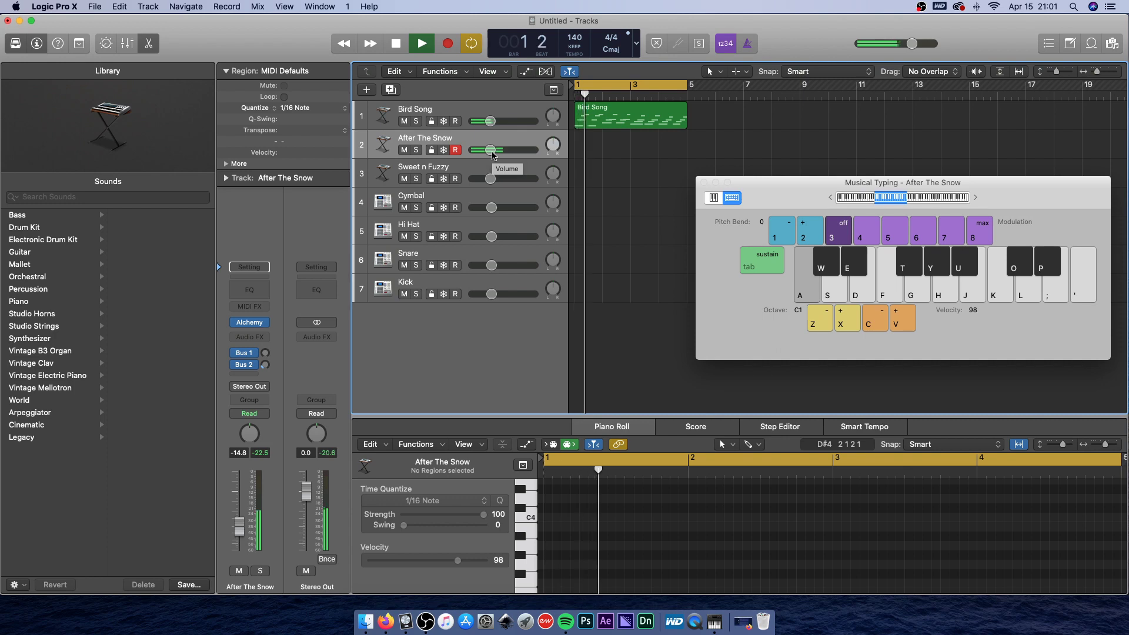
pyautogui.press('e')
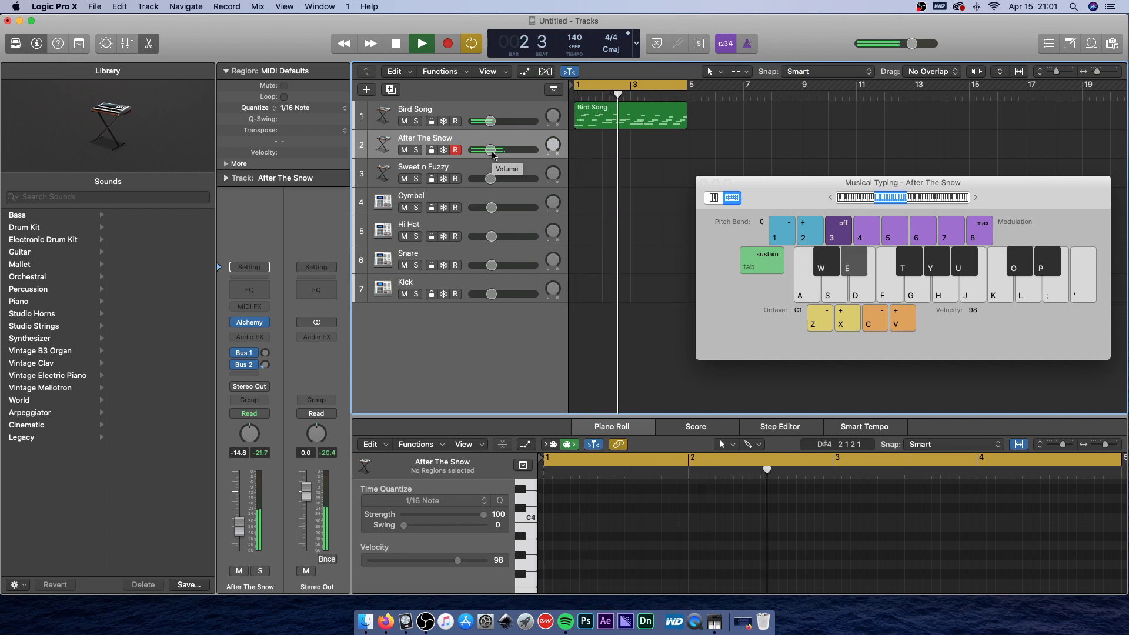
pyautogui.press('s')
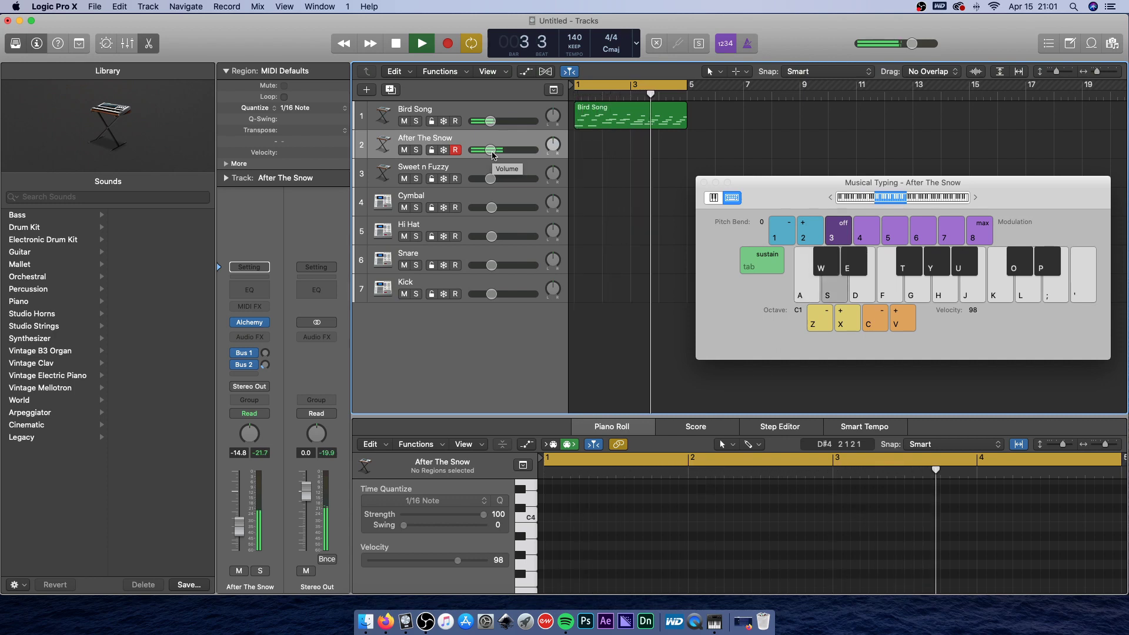
pyautogui.press('g')
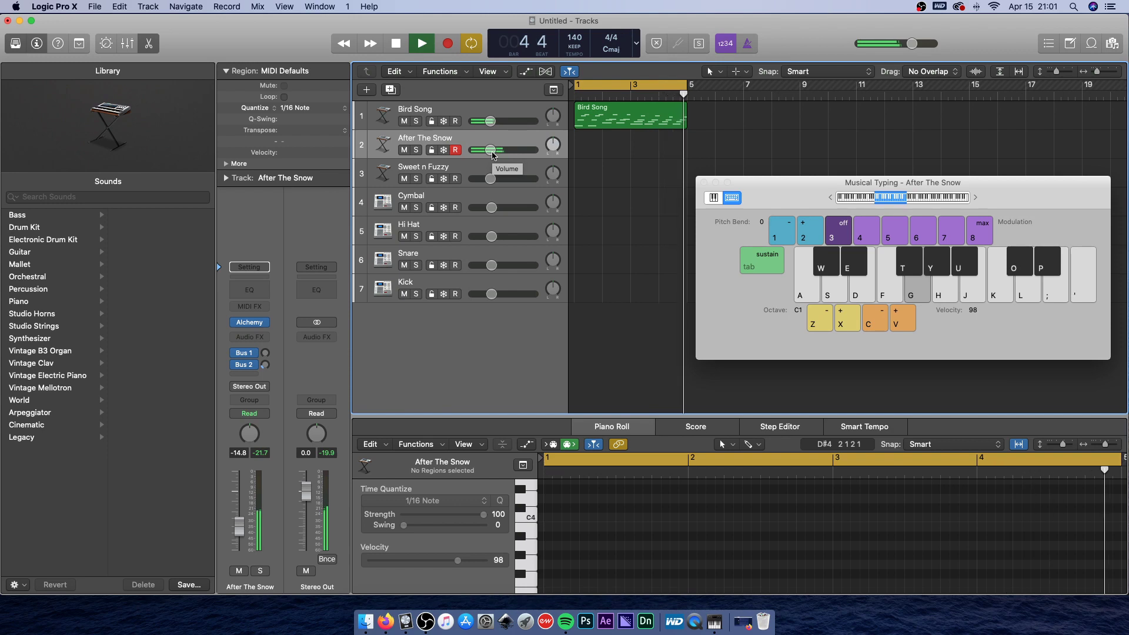
# Rehearse a fuller After The Snow part over the loop, adding higher melody notes above the C, D#, D, G bass line.
pyautogui.press('a')
pyautogui.press('g')
pyautogui.press('k')
pyautogui.press('e')
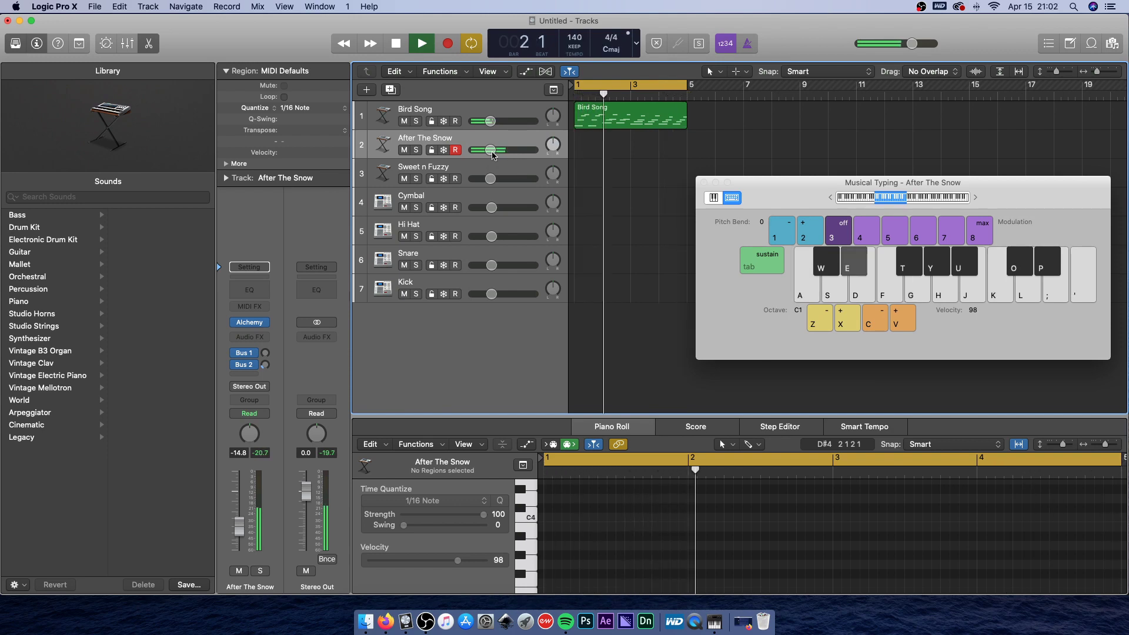
pyautogui.press('k')
pyautogui.press('g')
pyautogui.press('k')
pyautogui.press('s')
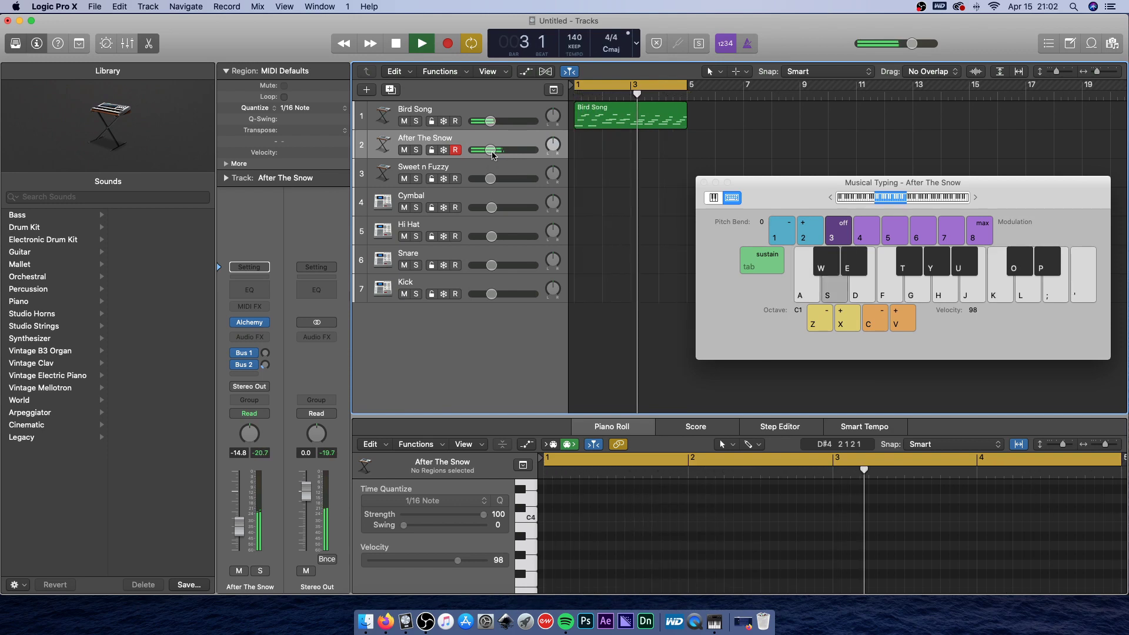
pyautogui.press('k')
pyautogui.press('g')
pyautogui.press('k')
pyautogui.press('g')
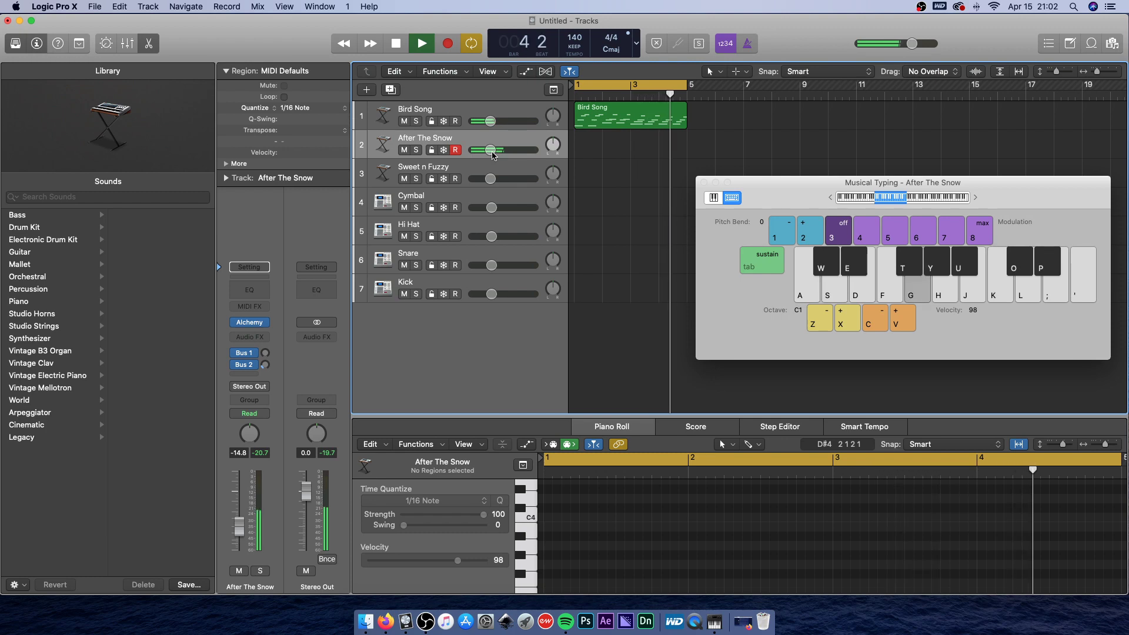
pyautogui.press('l')
pyautogui.press('j')
pyautogui.press('a')
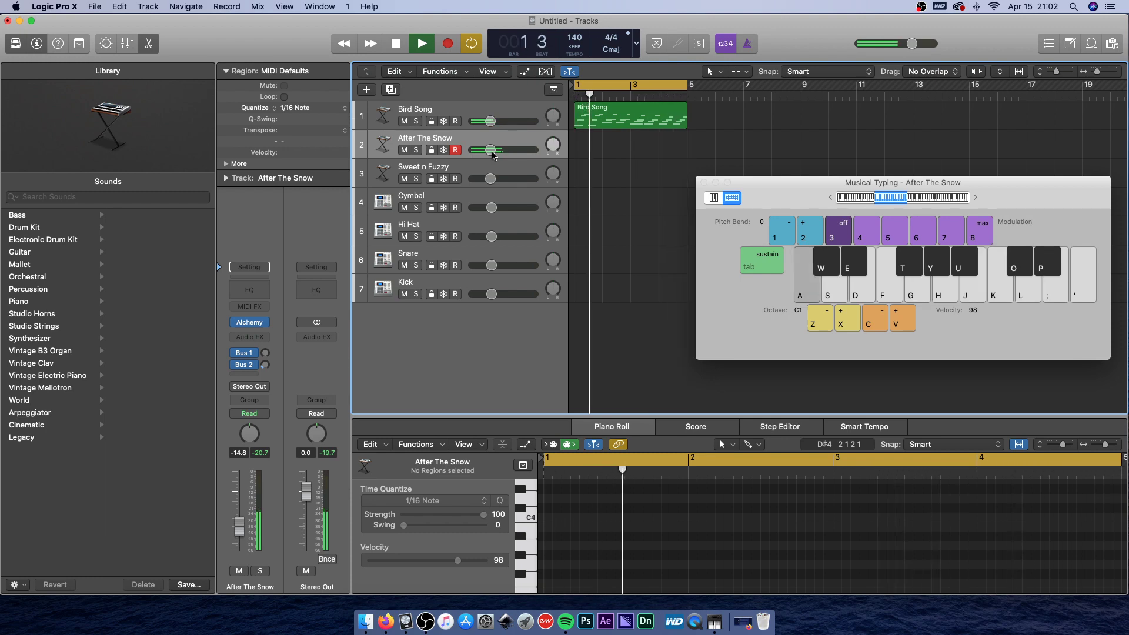
pyautogui.press('k')
pyautogui.press('k')
pyautogui.press('k')
pyautogui.press('e')
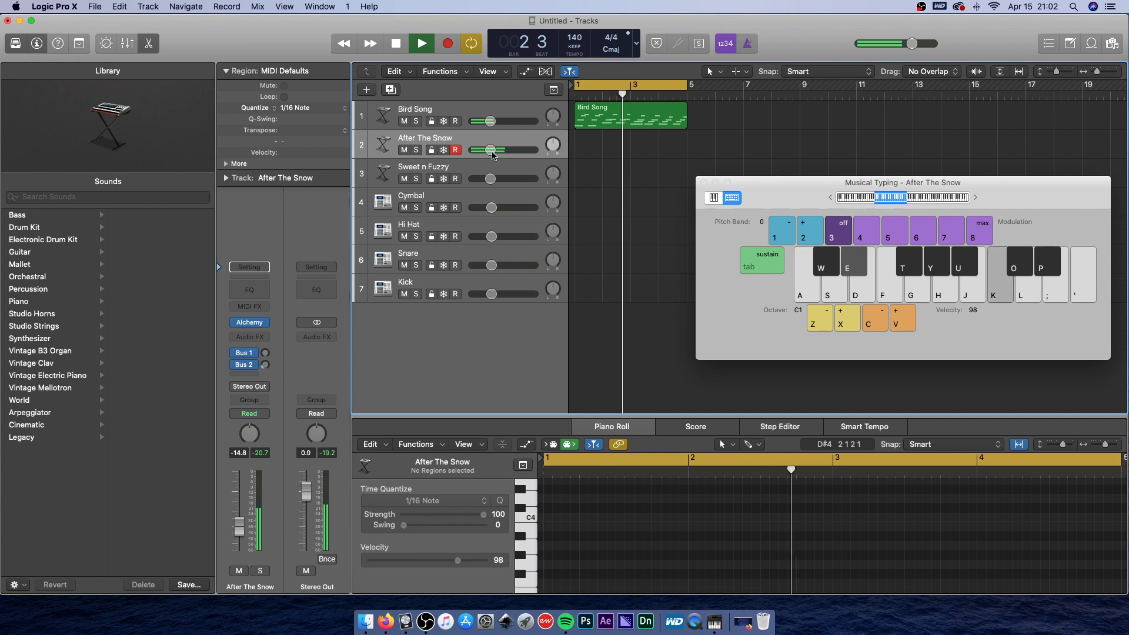
pyautogui.press('g')
pyautogui.press('s')
pyautogui.press('k')
pyautogui.press('g')
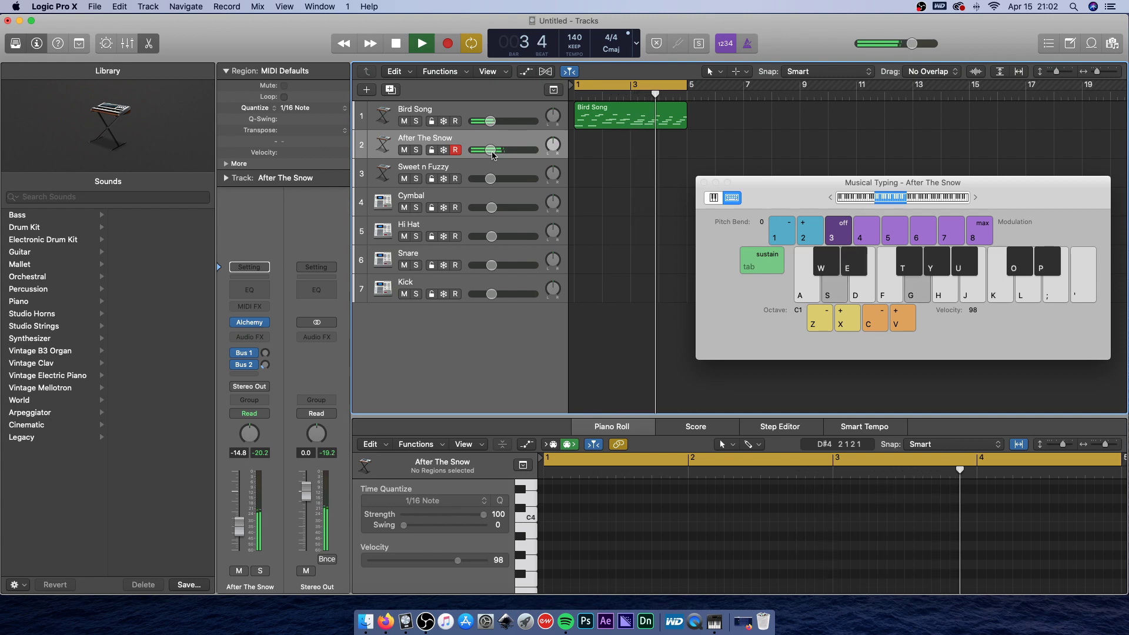
pyautogui.press('k')
pyautogui.press('l')
pyautogui.press('j')
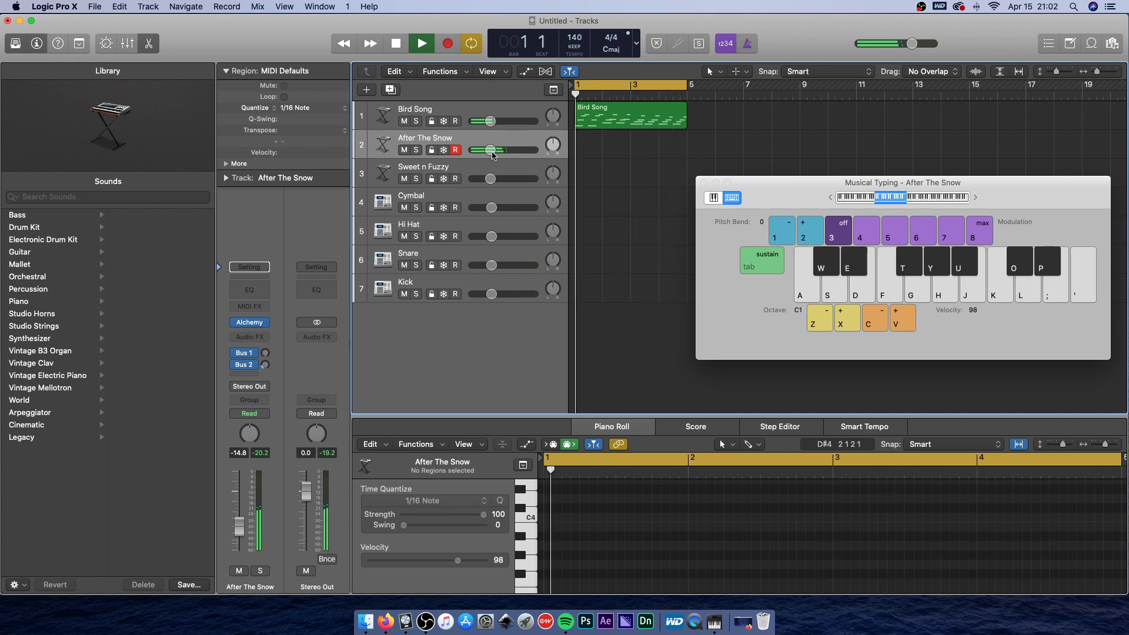
# Stop playback, duplicate the Bird Song region at bar 5, and extend the cycle range to bar 9.
pyautogui.click(644, 120)
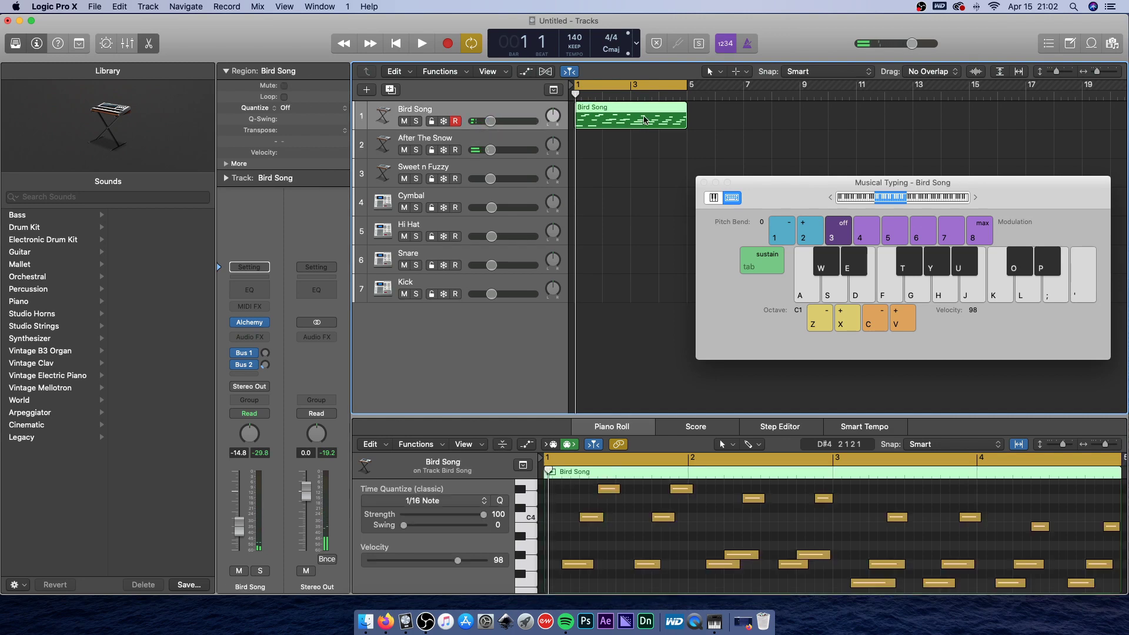
pyautogui.press('super+v')
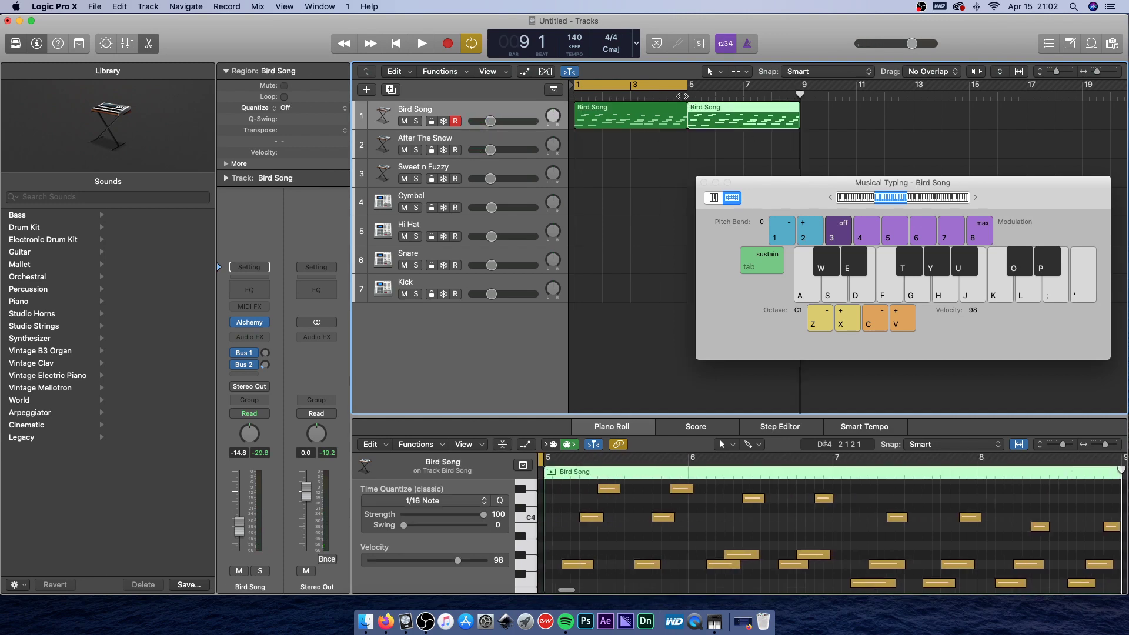
pyautogui.moveTo(691, 86); pyautogui.dragTo(802, 109)
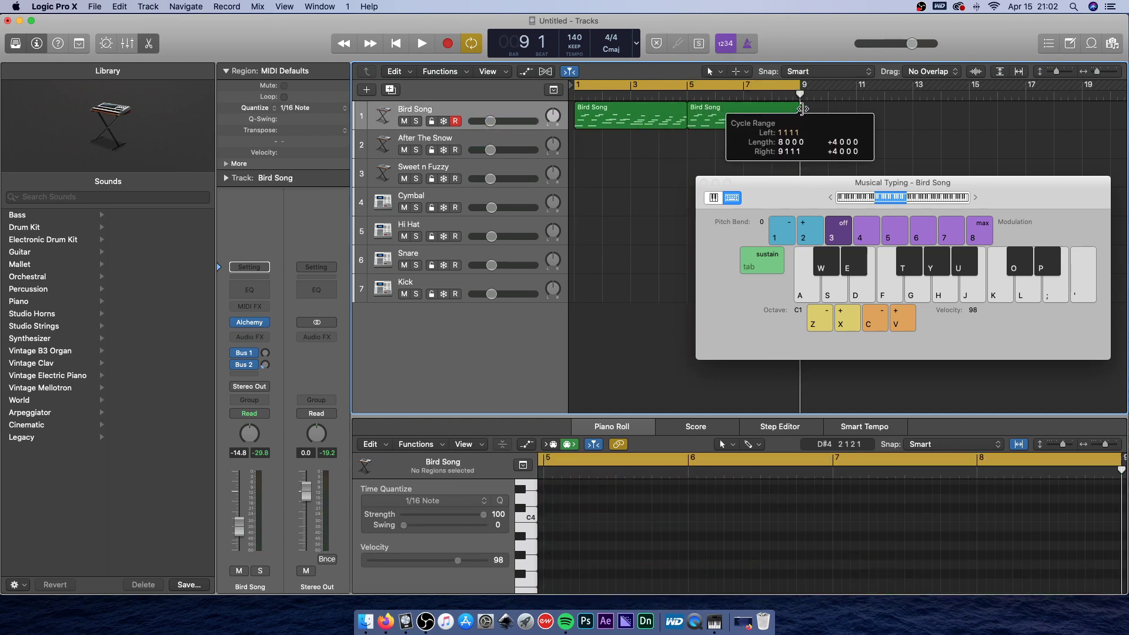
# Start recording on the After The Snow track and play C, D#, D, G, one sustained bass note per bar, through bars 1–4.
pyautogui.click(481, 142)
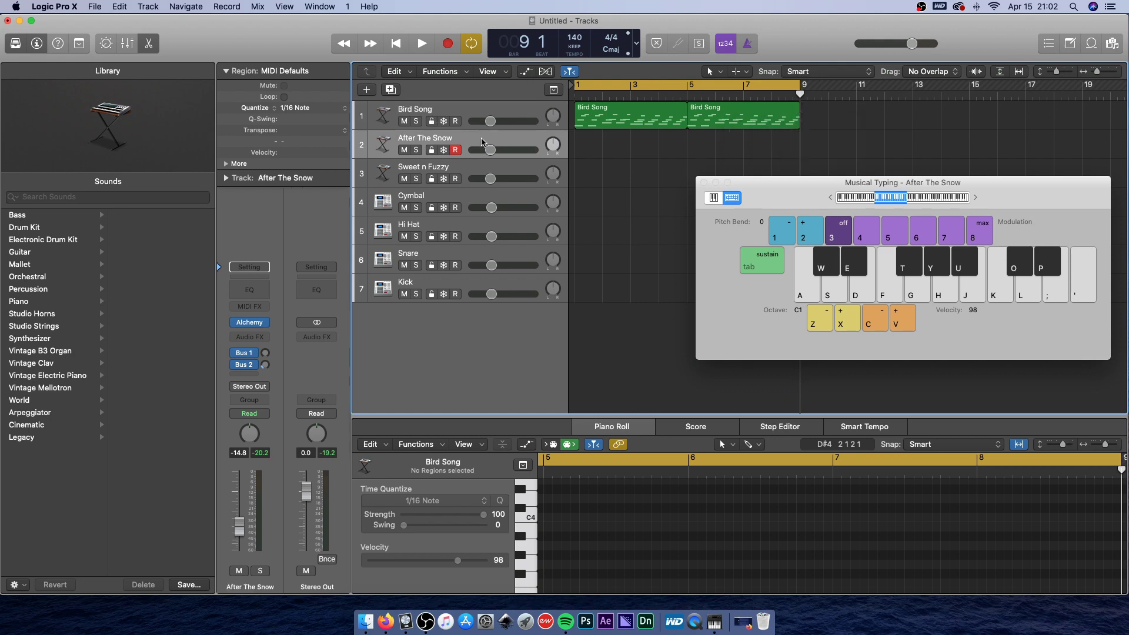
pyautogui.click(450, 44)
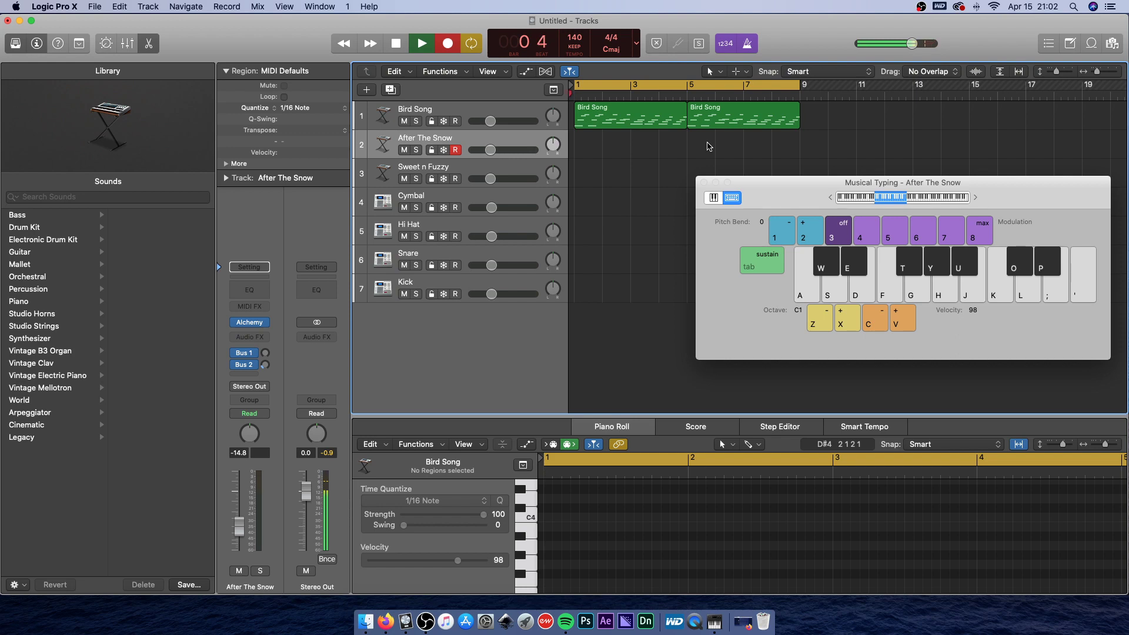
pyautogui.press('a')
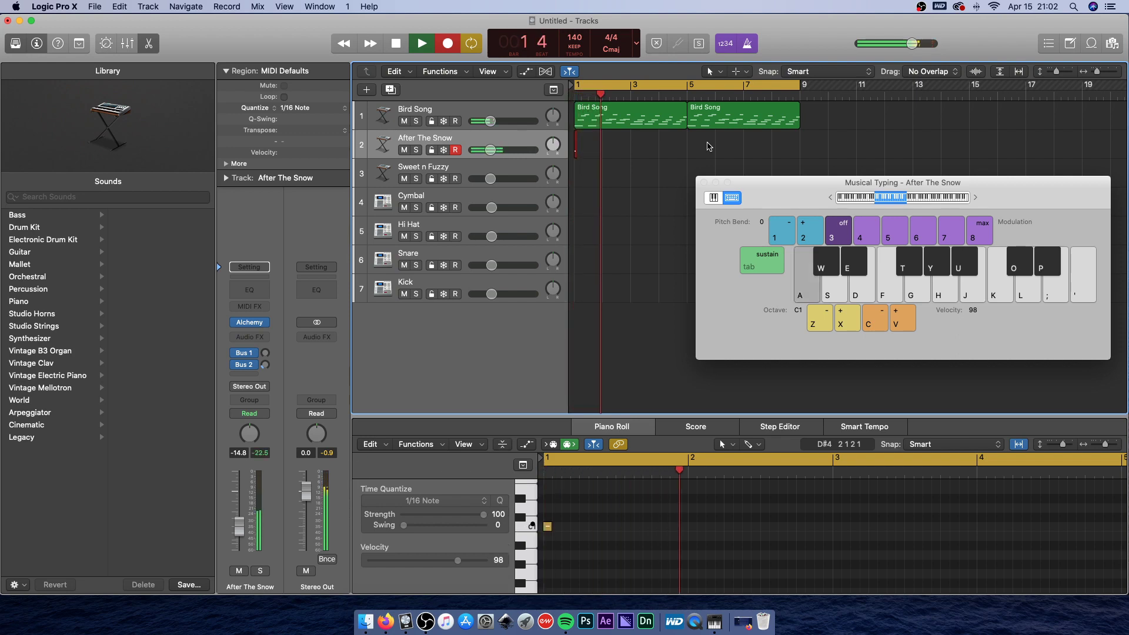
pyautogui.press('e')
pyautogui.press('s')
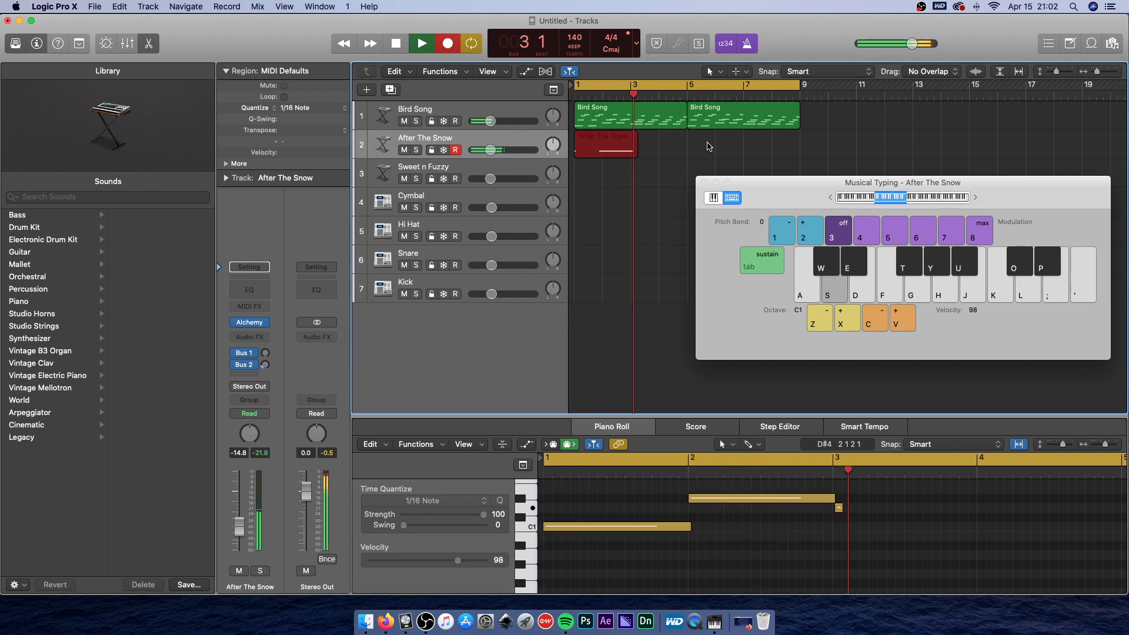
pyautogui.press('g')
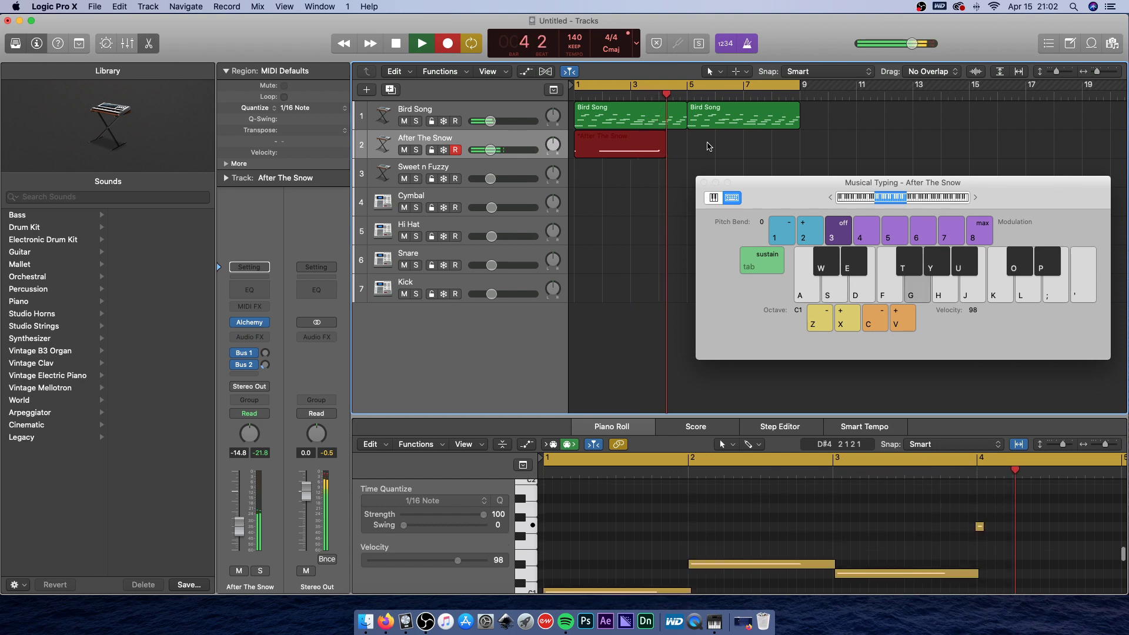
# Record bars 5–8 of After The Snow with the C, D#, D, G bass line and higher C, G, D and B notes over it, and stop recording.
pyautogui.press('a')
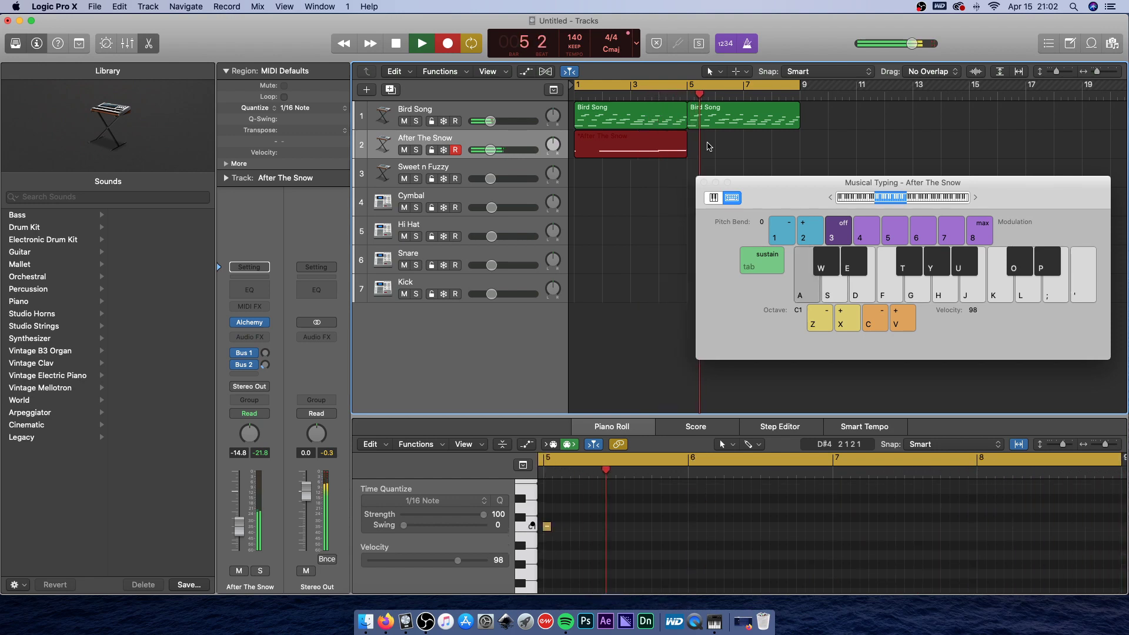
pyautogui.press('k')
pyautogui.press('g')
pyautogui.press('e')
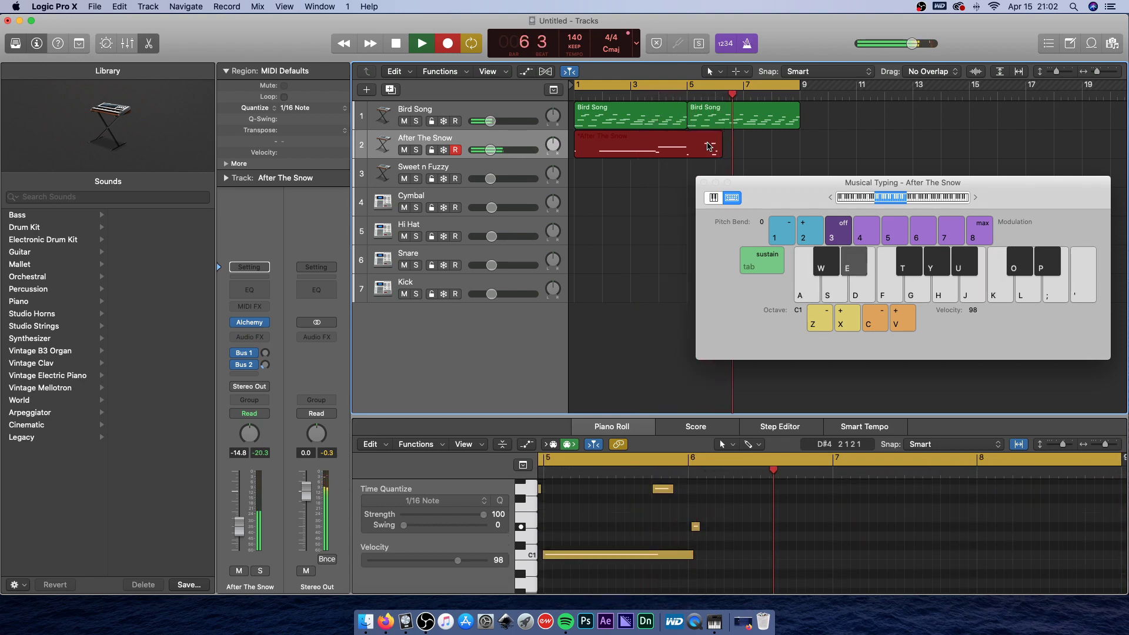
pyautogui.press('k')
pyautogui.press('g')
pyautogui.press('k')
pyautogui.press('k')
pyautogui.press('g')
pyautogui.press('s')
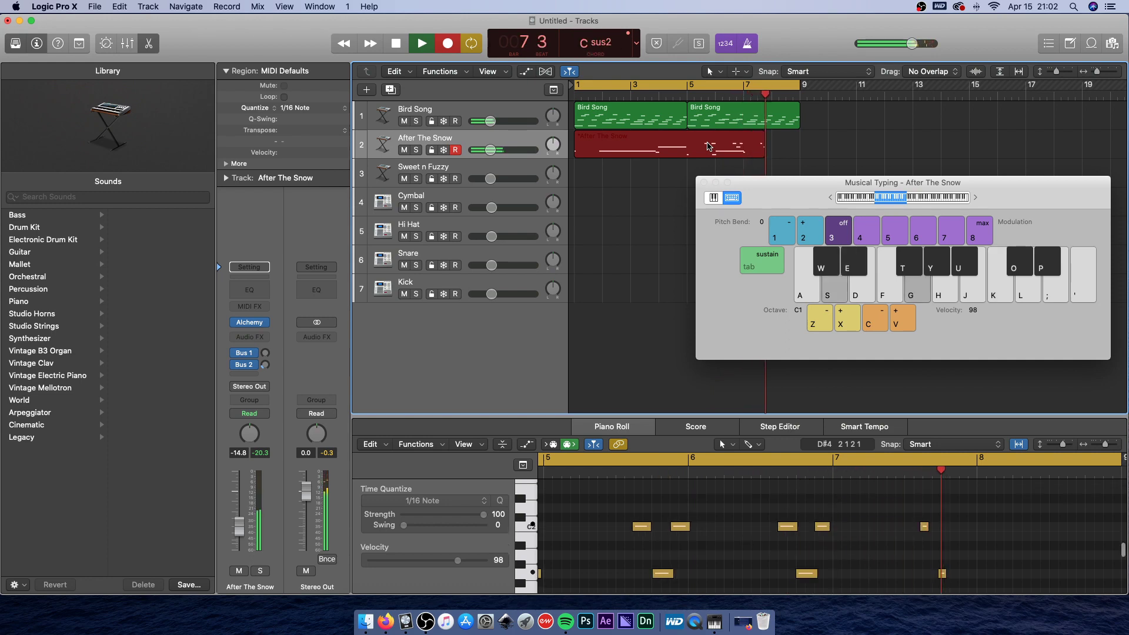
pyautogui.press('k')
pyautogui.press('g')
pyautogui.press('l')
pyautogui.press('j')
pyautogui.press('l')
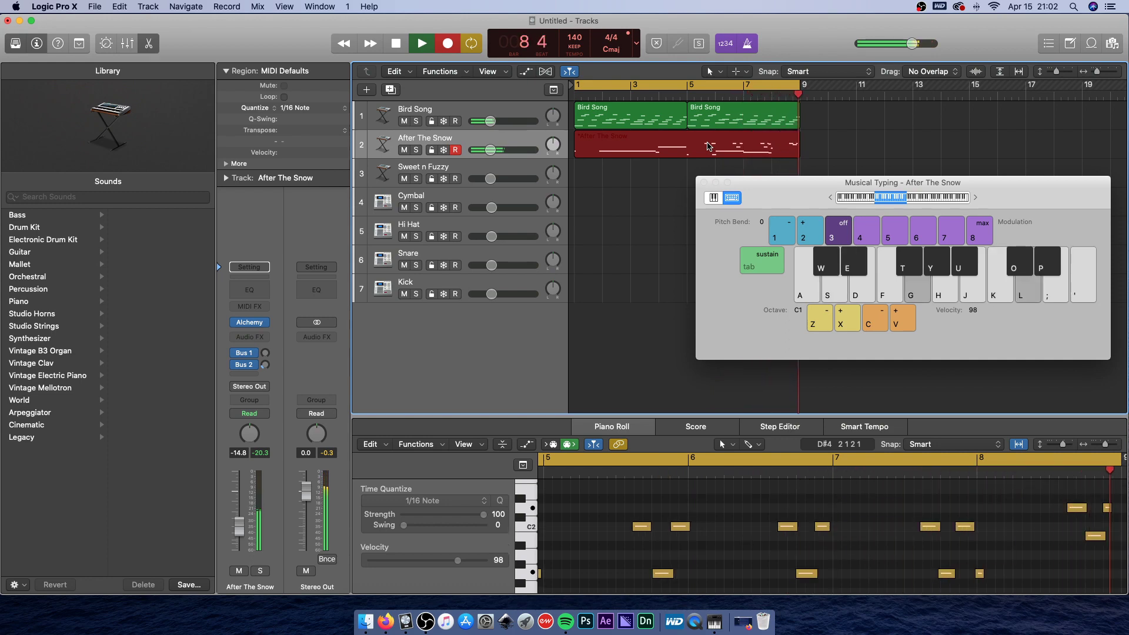
pyautogui.press('space')
# Select all notes in the After The Snow region and quantize them to 1/16 Note.
pyautogui.rightClick(645, 520)
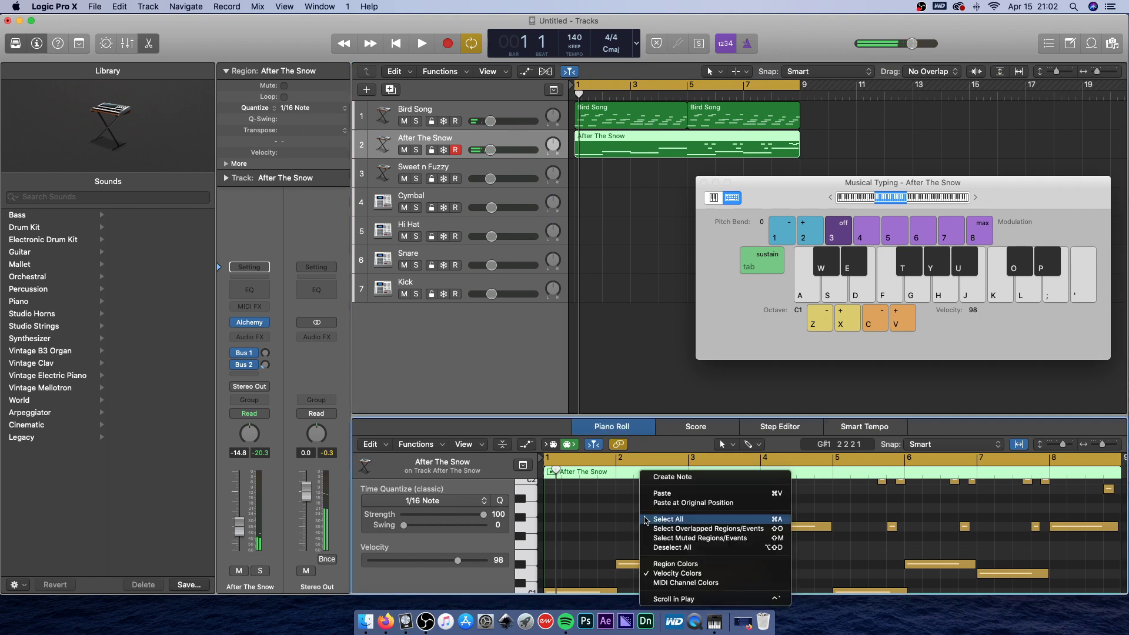
pyautogui.click(645, 519)
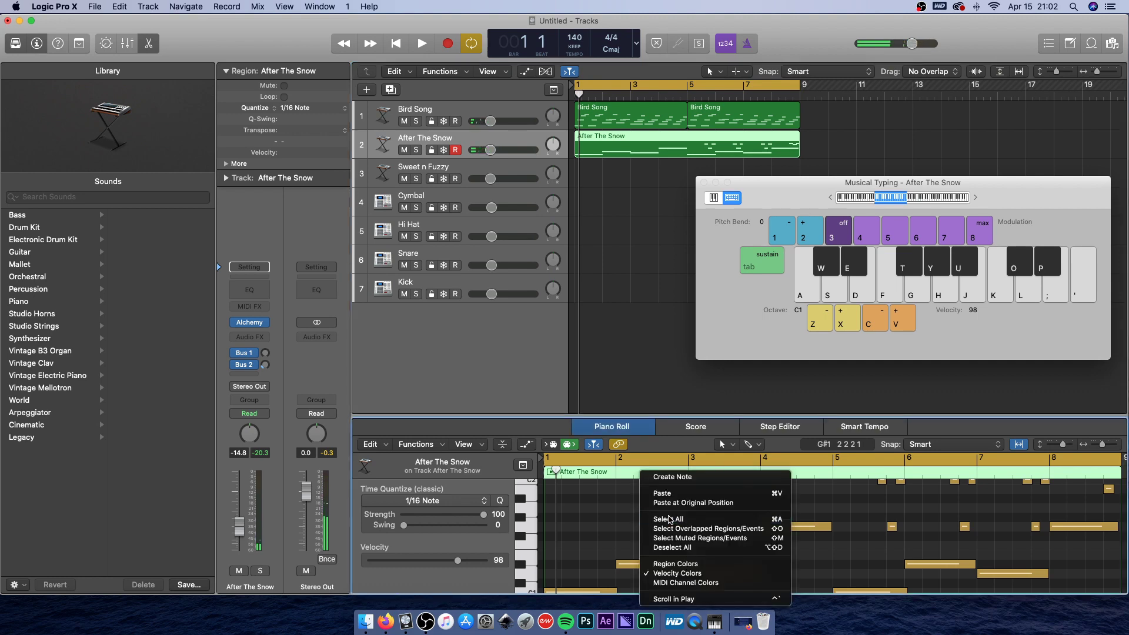
pyautogui.click(500, 500)
pyautogui.scroll(1, 730, 518)
pyautogui.click(730, 520)
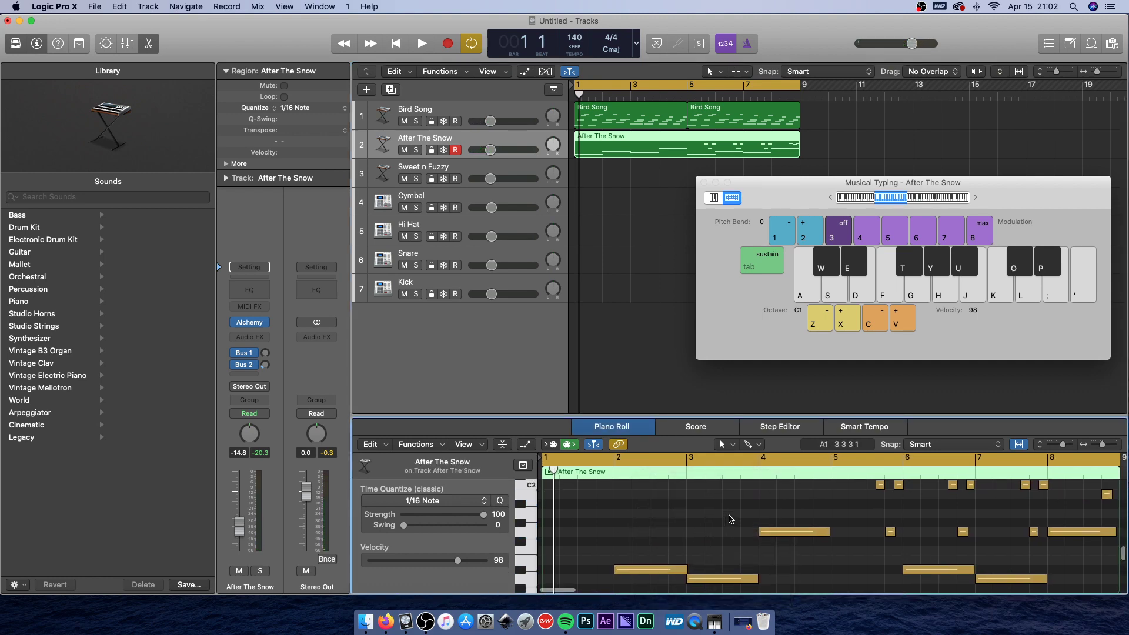
pyautogui.hscroll(3, 729, 519)
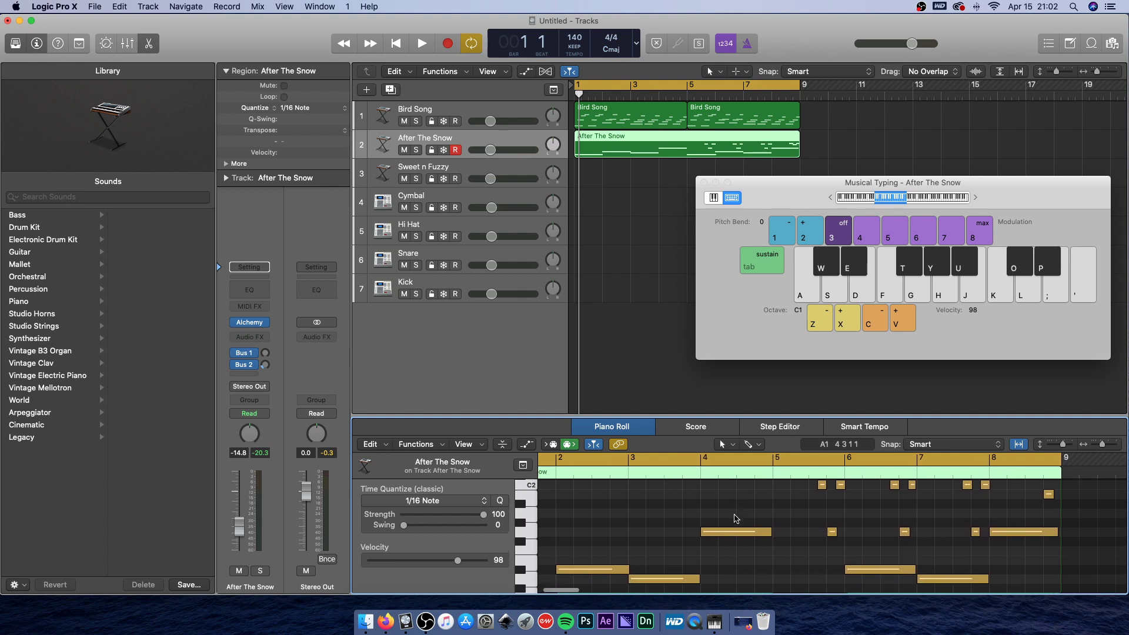
pyautogui.rightClick(635, 510)
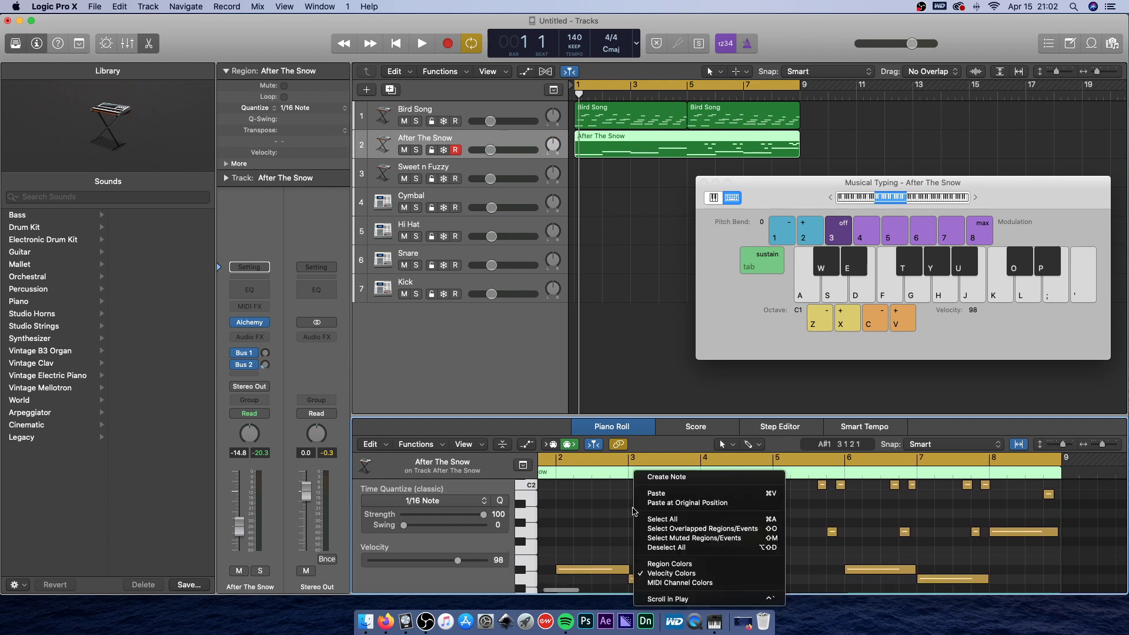
pyautogui.press('super+a')
pyautogui.hscroll(-3, 526, 509)
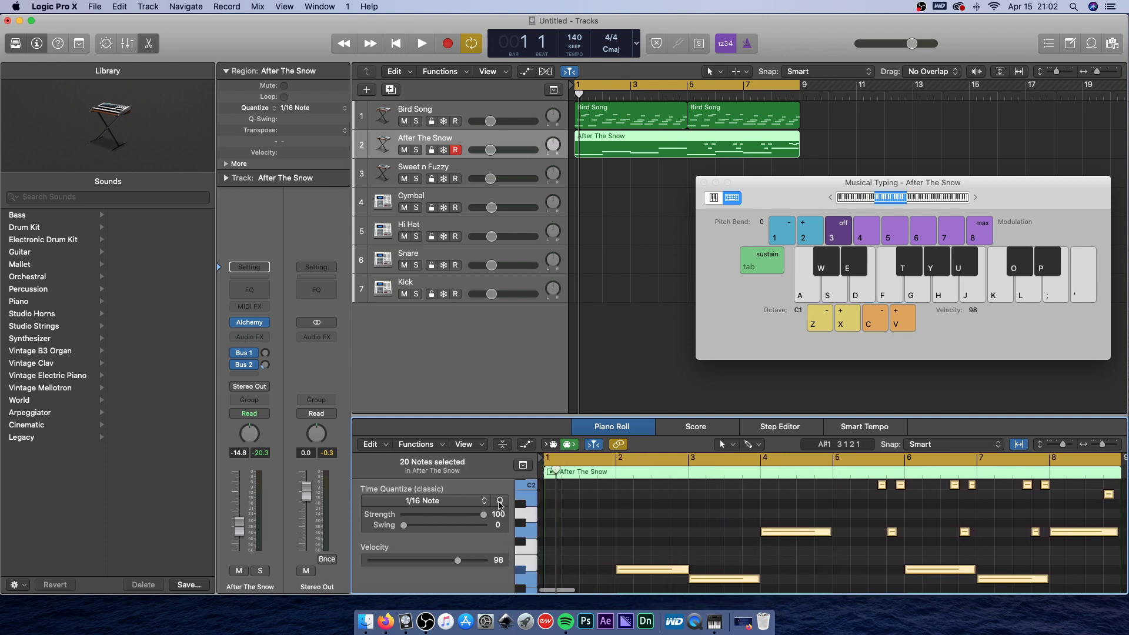
pyautogui.click(645, 207)
# Play the loop from the start, raise the Bird Song volume, and set After The Snow to -13.6 dB.
pyautogui.press('Return')
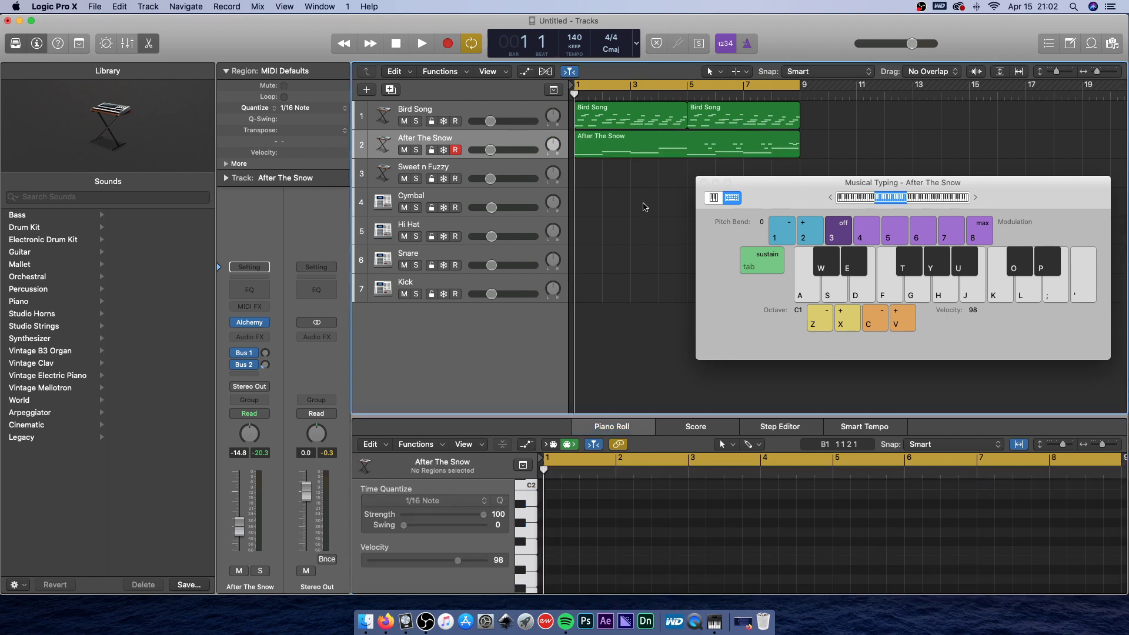
pyautogui.press('space')
pyautogui.press('a')
pyautogui.press('e')
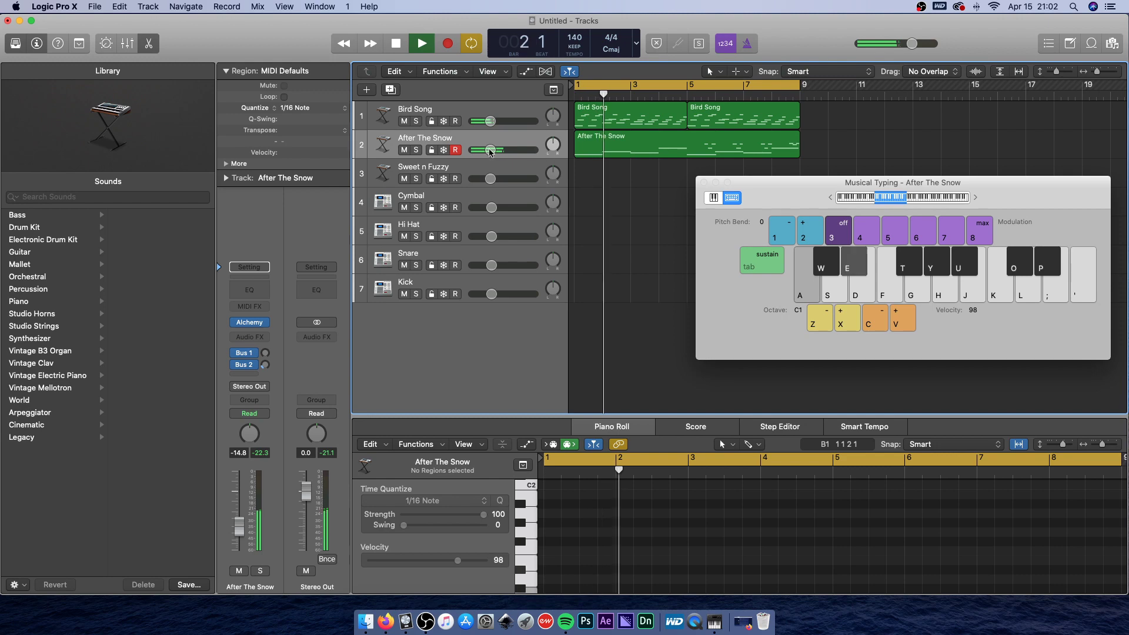
pyautogui.moveTo(490, 121); pyautogui.dragTo(492, 150)
pyautogui.press('s')
pyautogui.press('g')
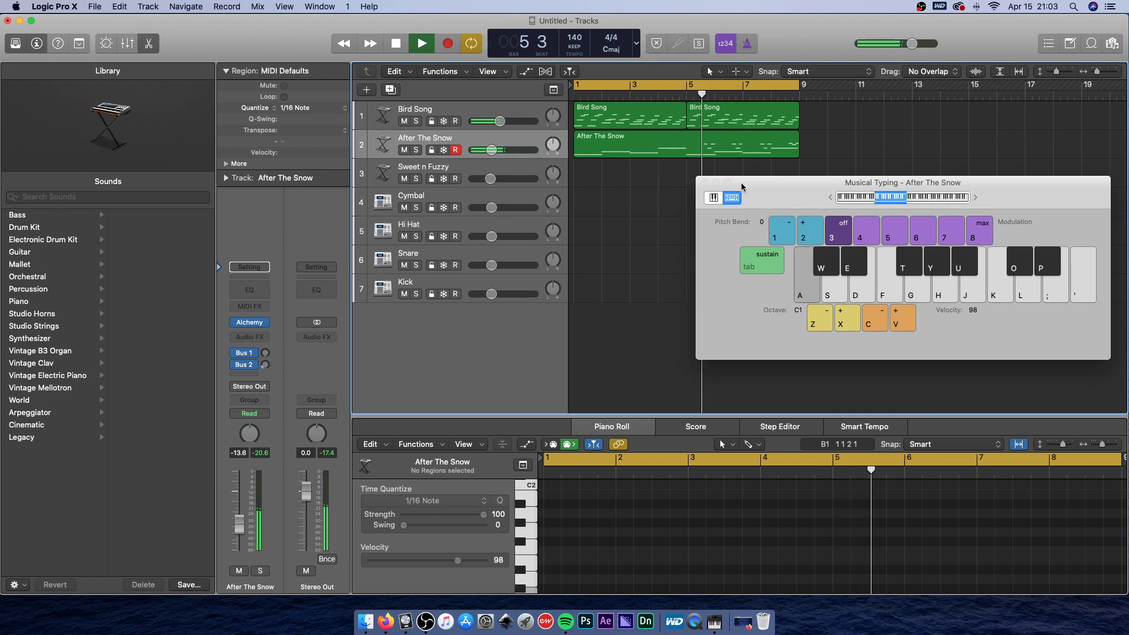
pyautogui.moveTo(742, 187); pyautogui.dragTo(766, 184)
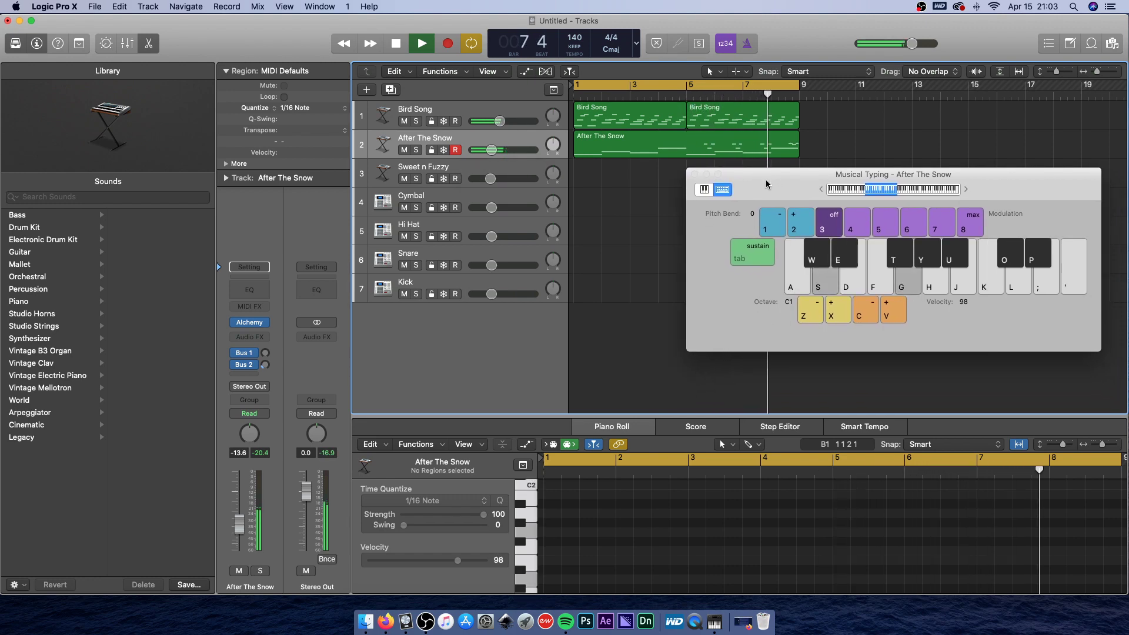
pyautogui.click(786, 147)
pyautogui.press('space')
# Duplicate the After The Snow track without its region and open the new track's Alchemy instrument.
pyautogui.click(660, 204)
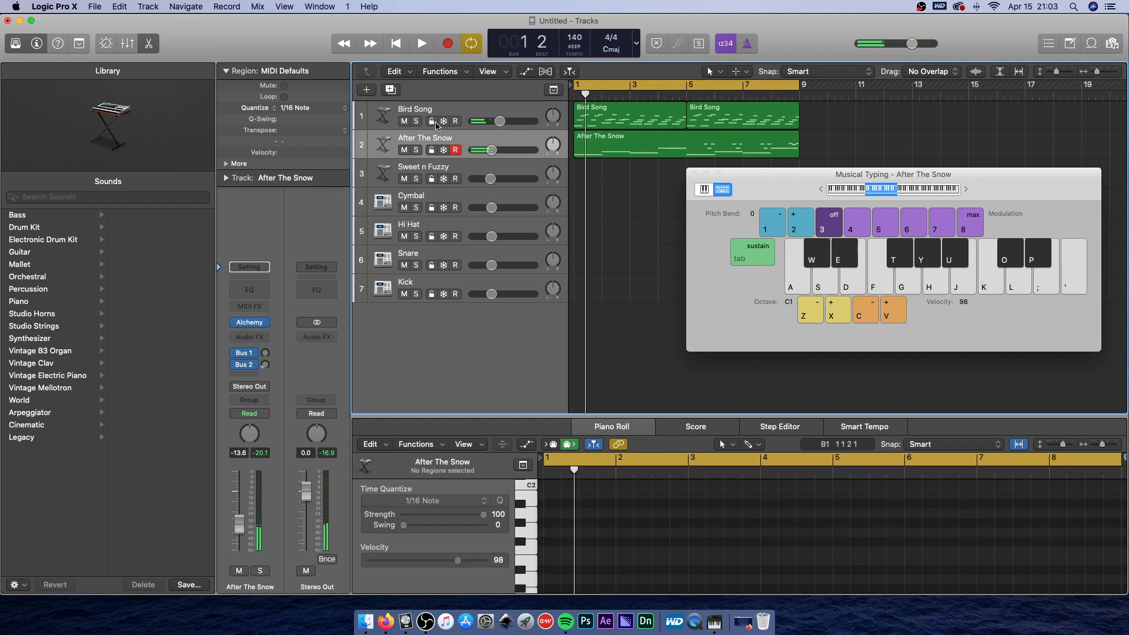
pyautogui.press('super+d')
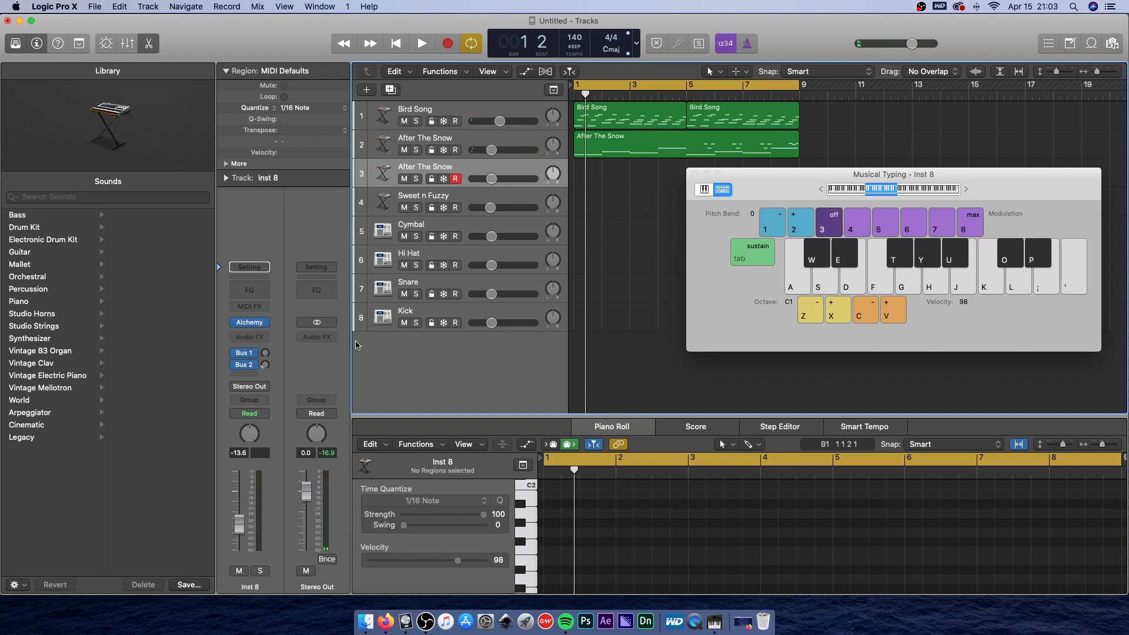
pyautogui.moveTo(238, 323)
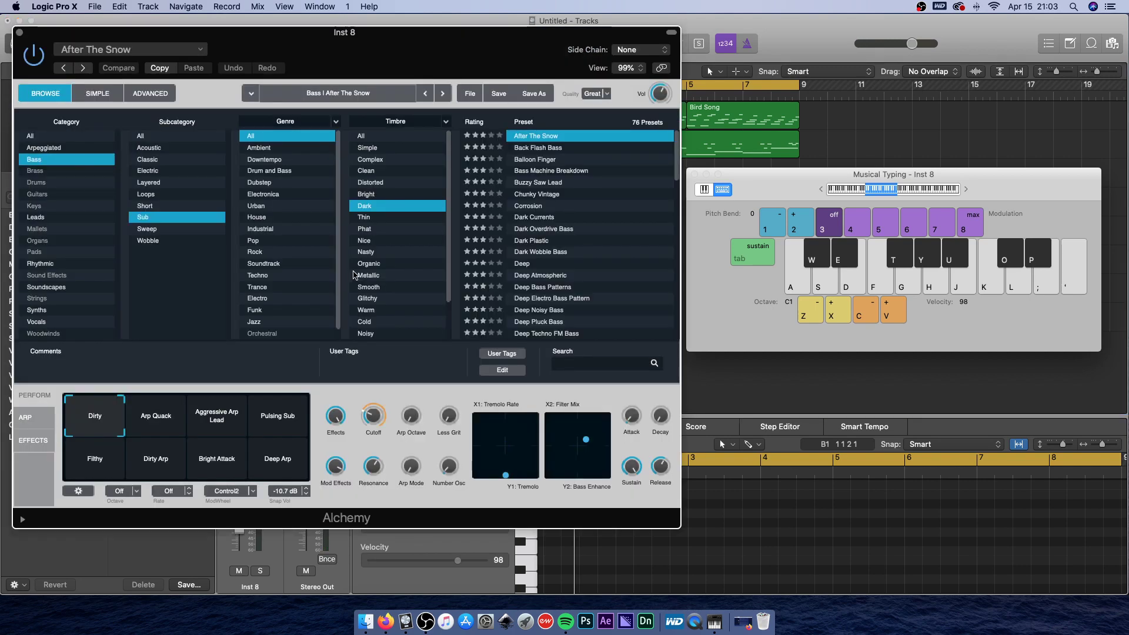
pyautogui.moveTo(414, 80); pyautogui.dragTo(438, 75)
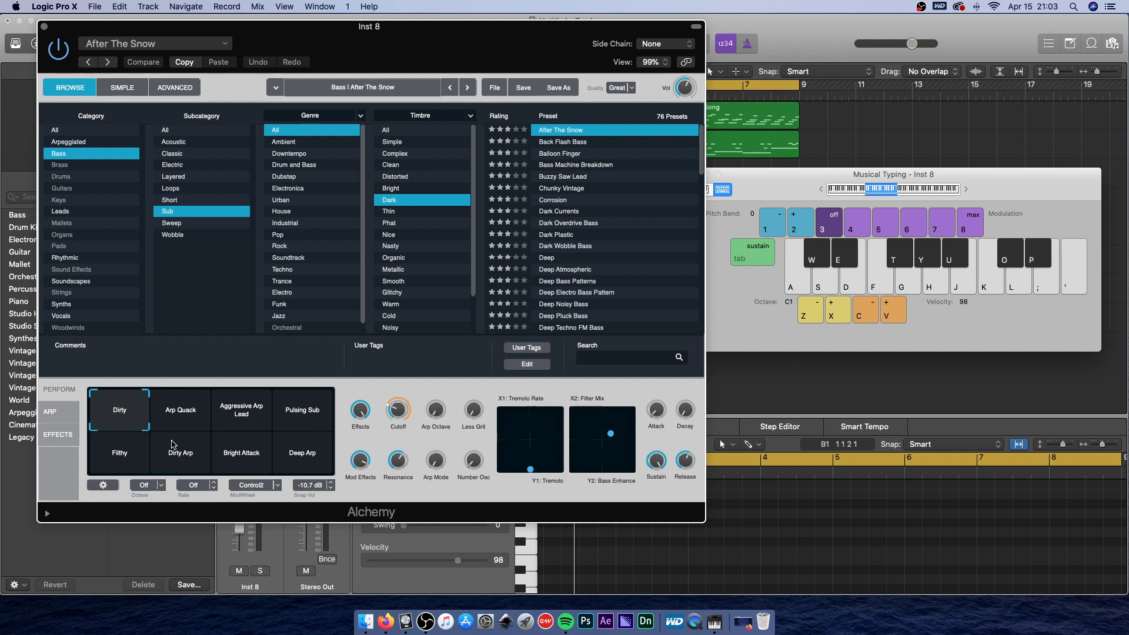
# Audition the Dirty variation of After The Snow with the notes C, G, D# and D.
pyautogui.press('a')
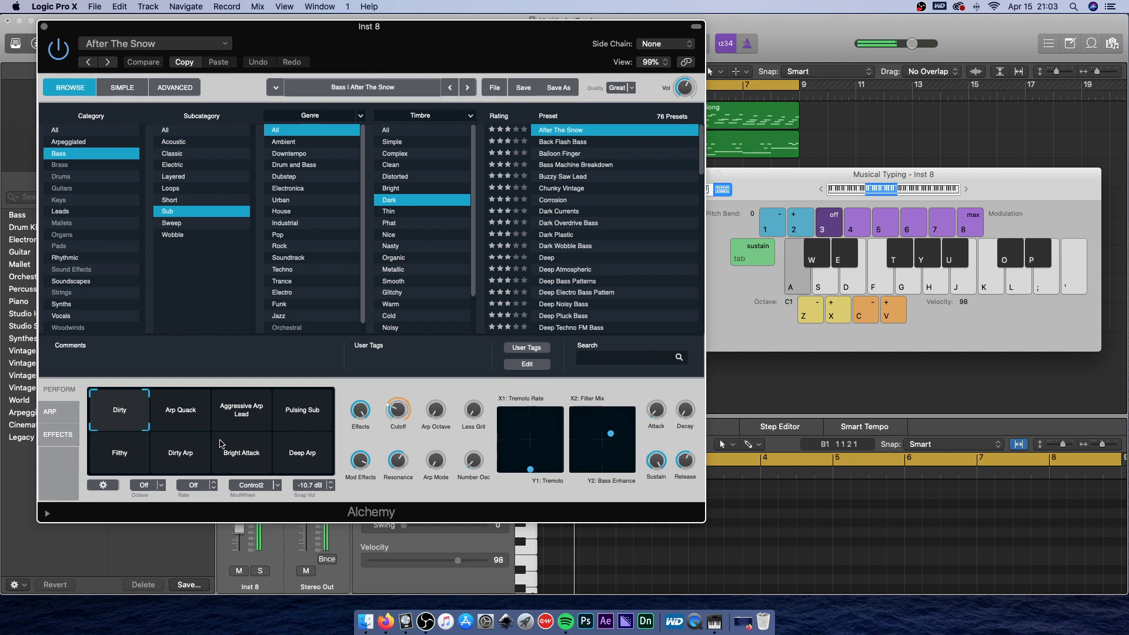
pyautogui.press('g')
pyautogui.press('a')
pyautogui.press('e')
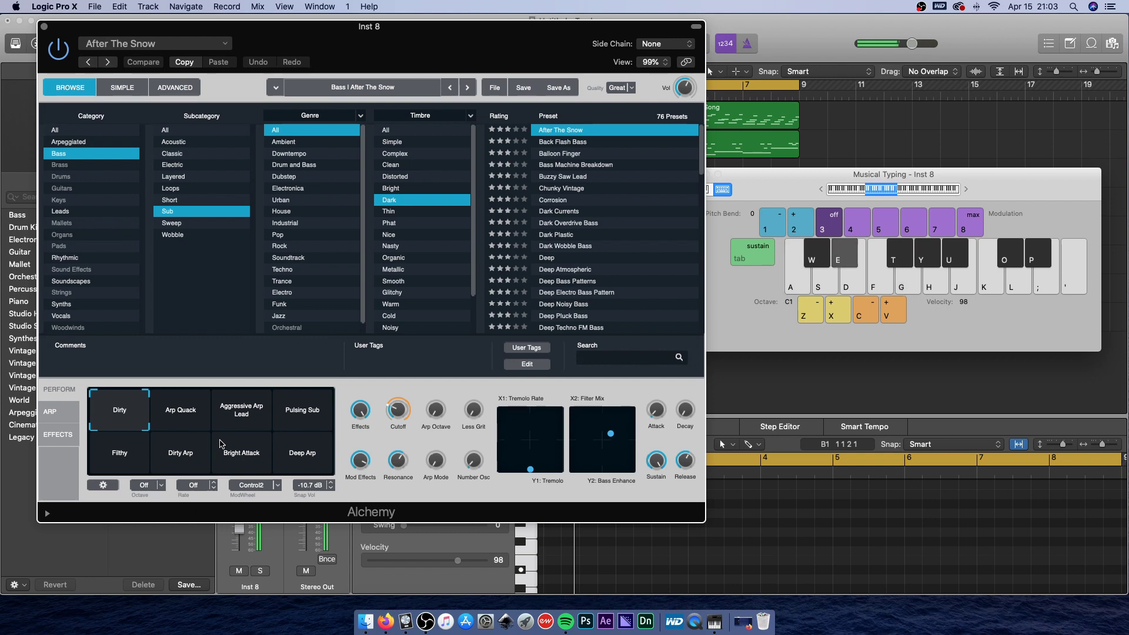
pyautogui.press('g')
pyautogui.press('s')
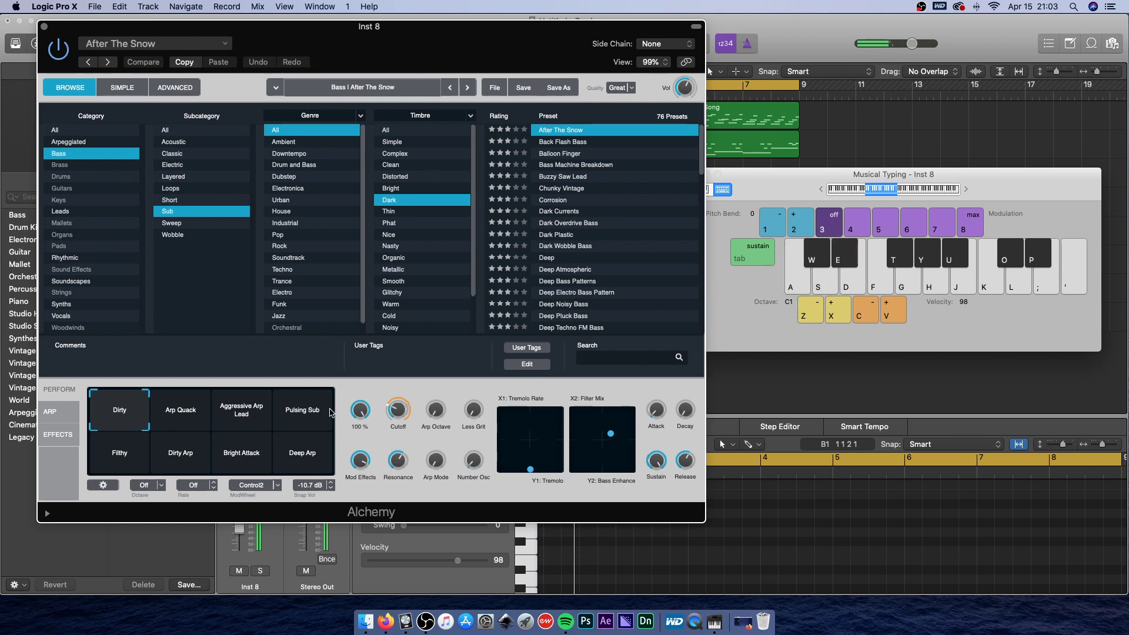
# Try the Arp Quack variation, switch to Pulsing Sub, and test it with the C, D#, D, G progression.
pyautogui.click(199, 419)
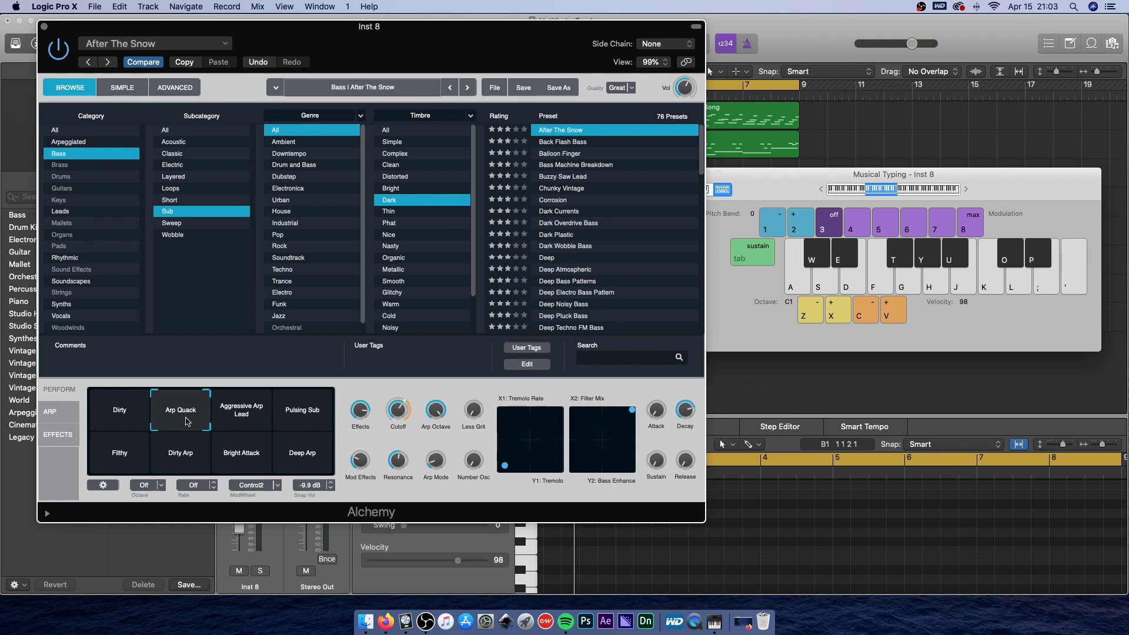
pyautogui.press('a')
pyautogui.click(301, 421)
pyautogui.press('a')
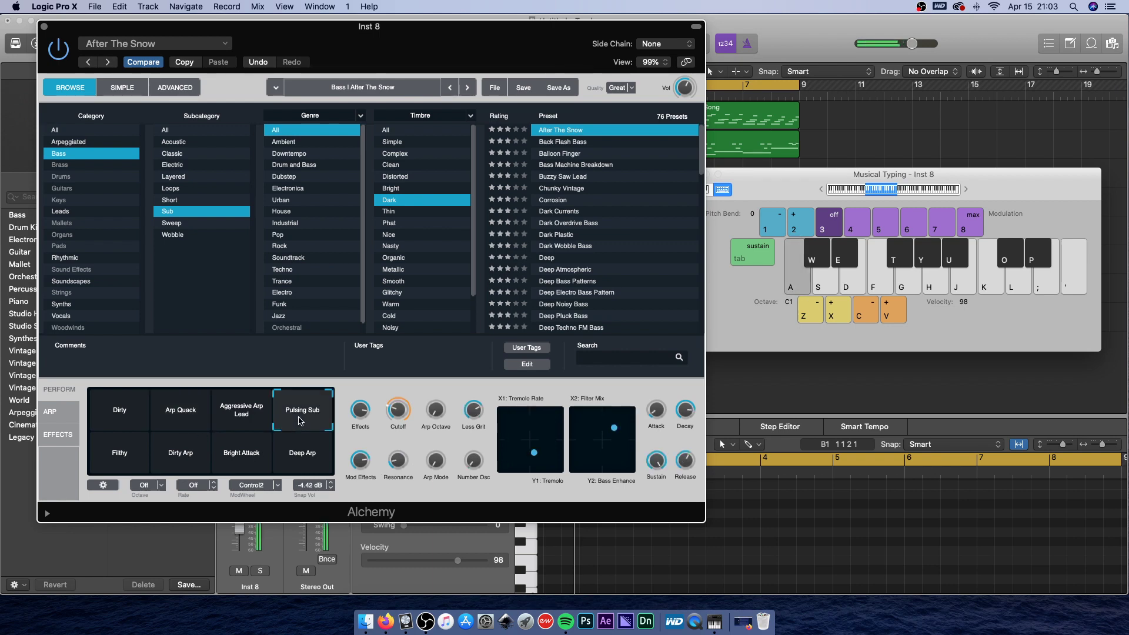
pyautogui.press('e')
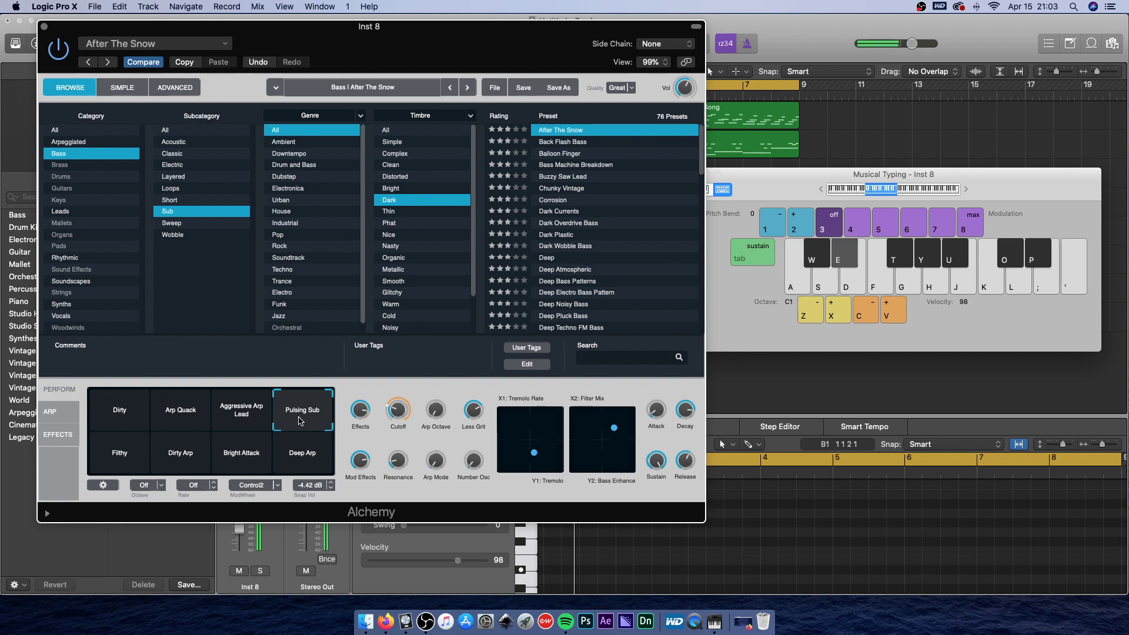
pyautogui.press('s')
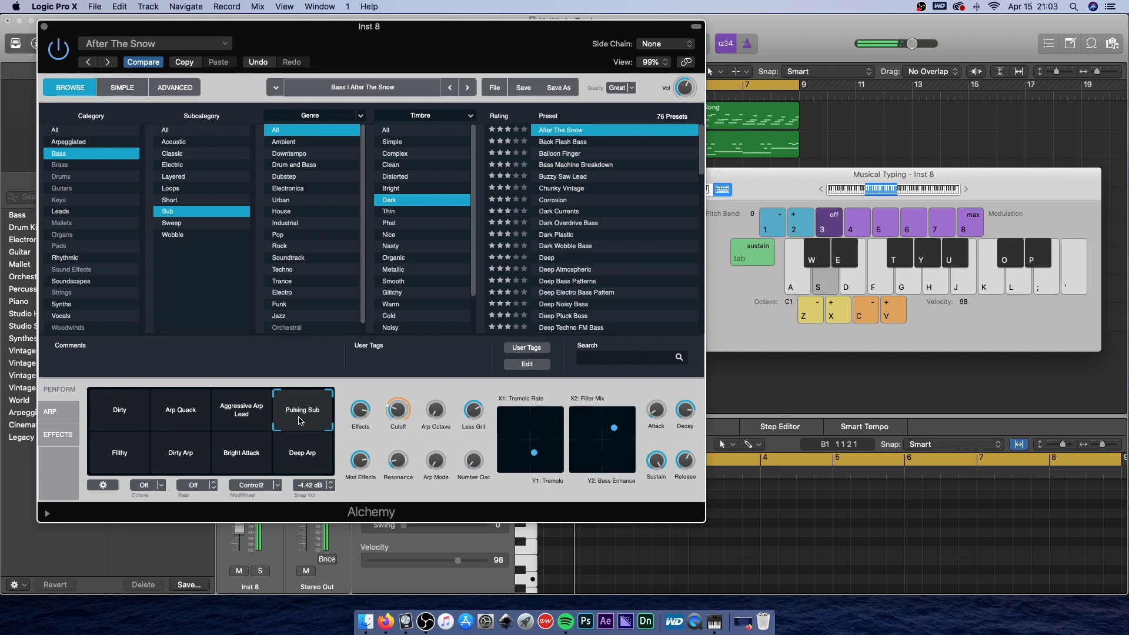
pyautogui.press('g')
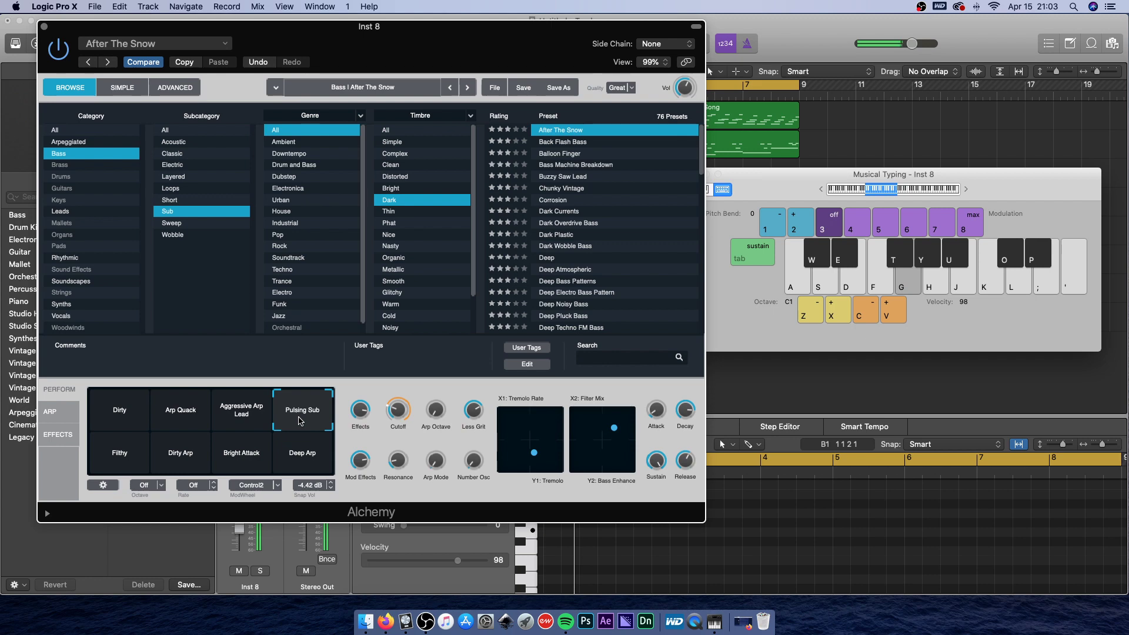
pyautogui.press('a')
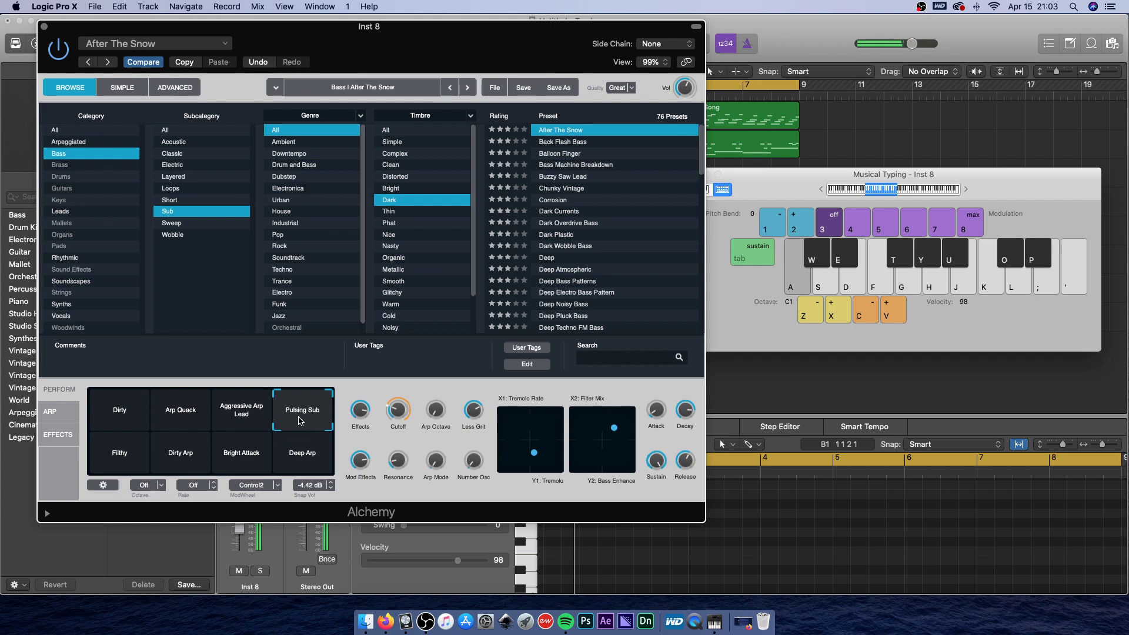
pyautogui.press('e')
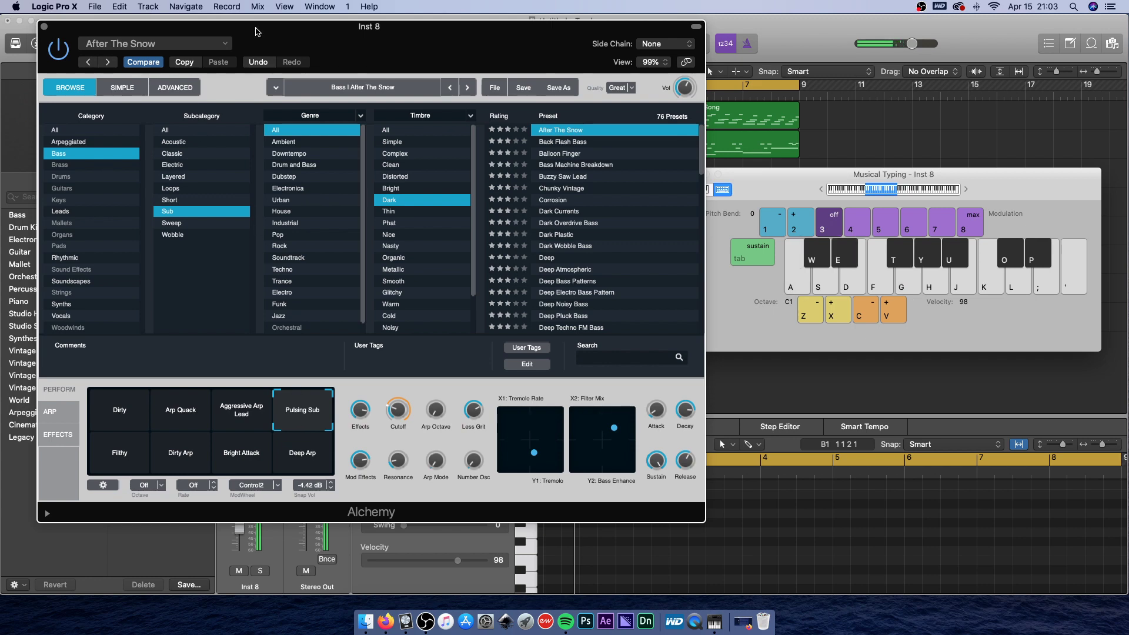
# Move the Alchemy window below the recorded regions and return focus to the Tracks area.
pyautogui.moveTo(315, 43); pyautogui.dragTo(374, 90)
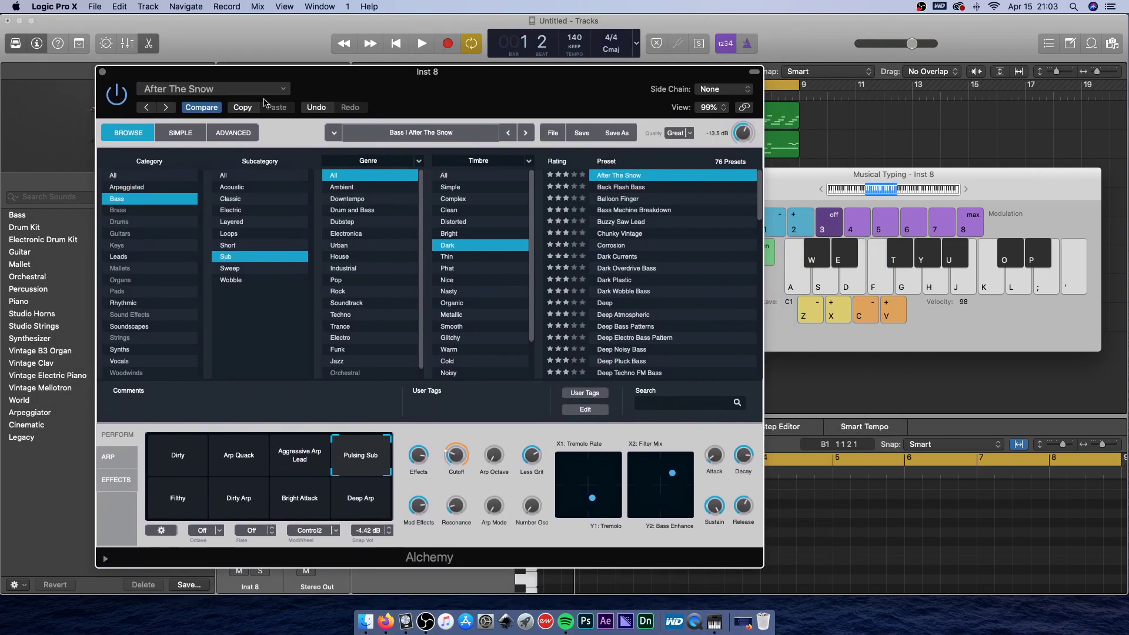
pyautogui.moveTo(265, 103); pyautogui.dragTo(242, 307)
pyautogui.click(631, 211)
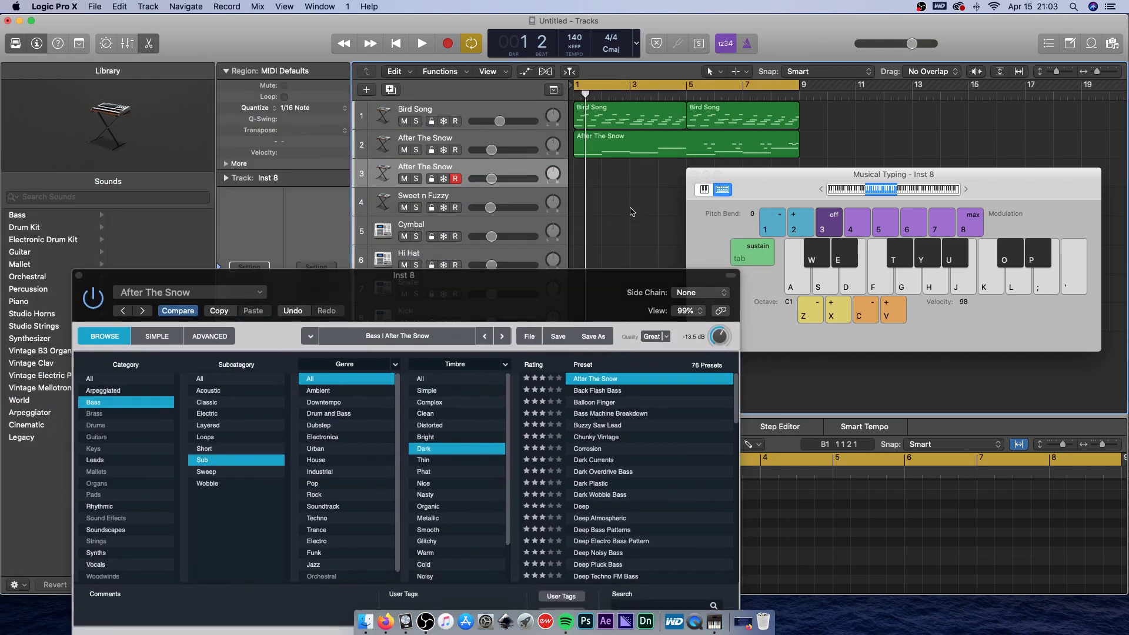
# Copy the After The Snow region from the second track to the duplicated third track, starting at bar 1.
pyautogui.click(640, 157)
pyautogui.click(601, 204)
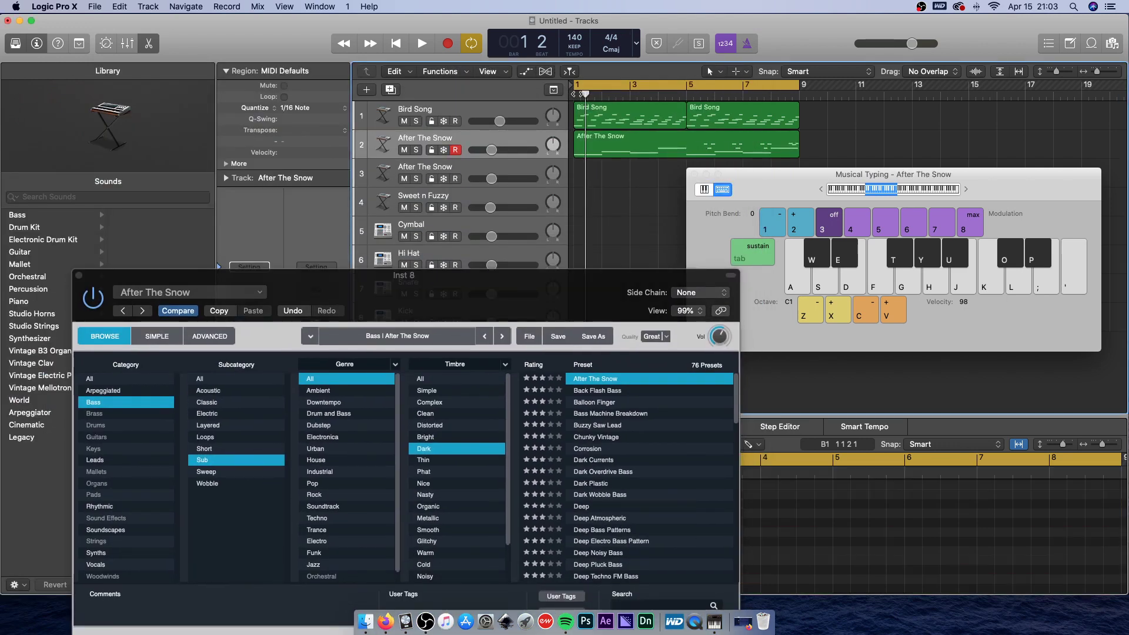
pyautogui.press('Return')
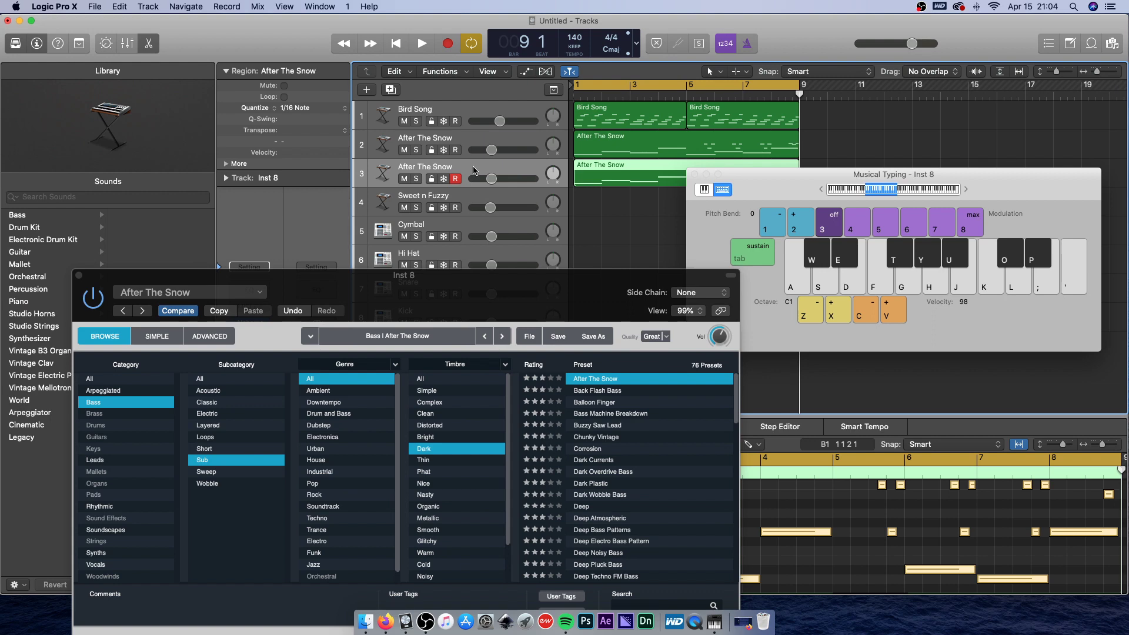
# Rename the duplicated third track Synth Bass 2 and the original After The Snow track Synth Bass 1.
pyautogui.doubleClick(436, 168)
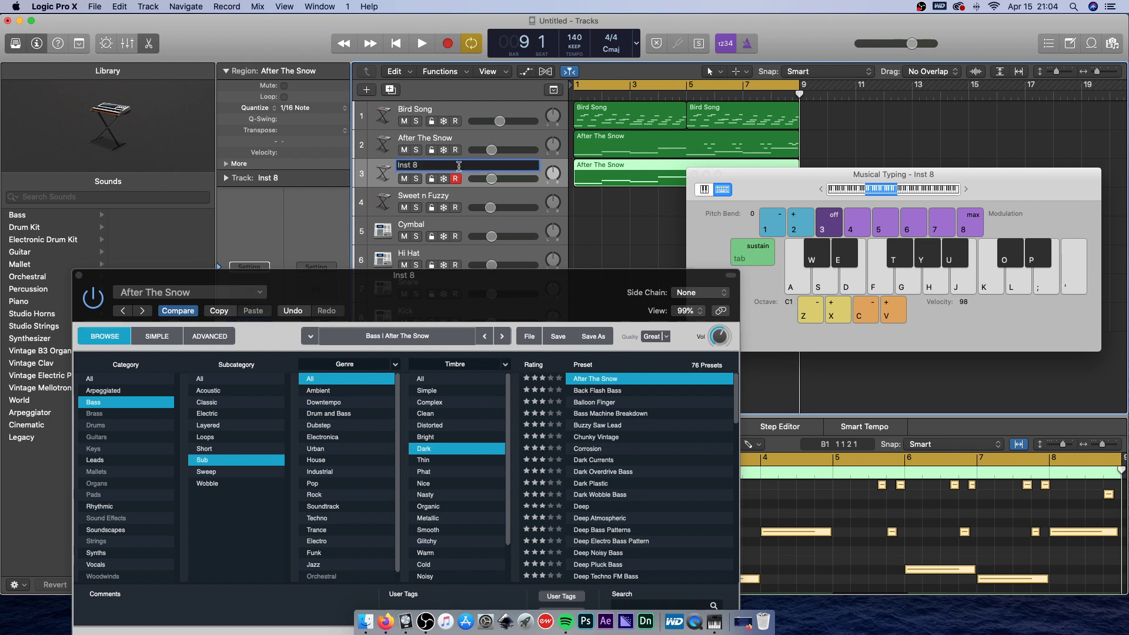
pyautogui.press('BackSpace')
pyautogui.press('BackSpace')
pyautogui.press('BackSpace')
pyautogui.press('BackSpace')
pyautogui.press('BackSpace')
pyautogui.press('BackSpace')
pyautogui.write('Synth Bass 2')
pyautogui.hotkey('shift', 'Tab')
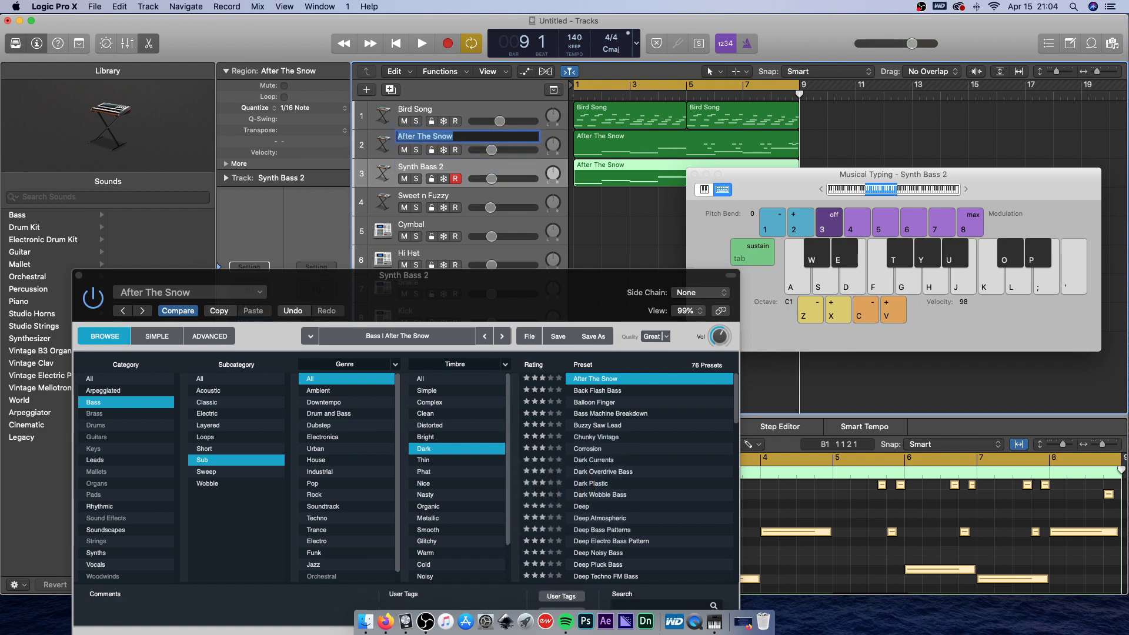
pyautogui.write('Synth Bass 1')
pyautogui.press('Return')
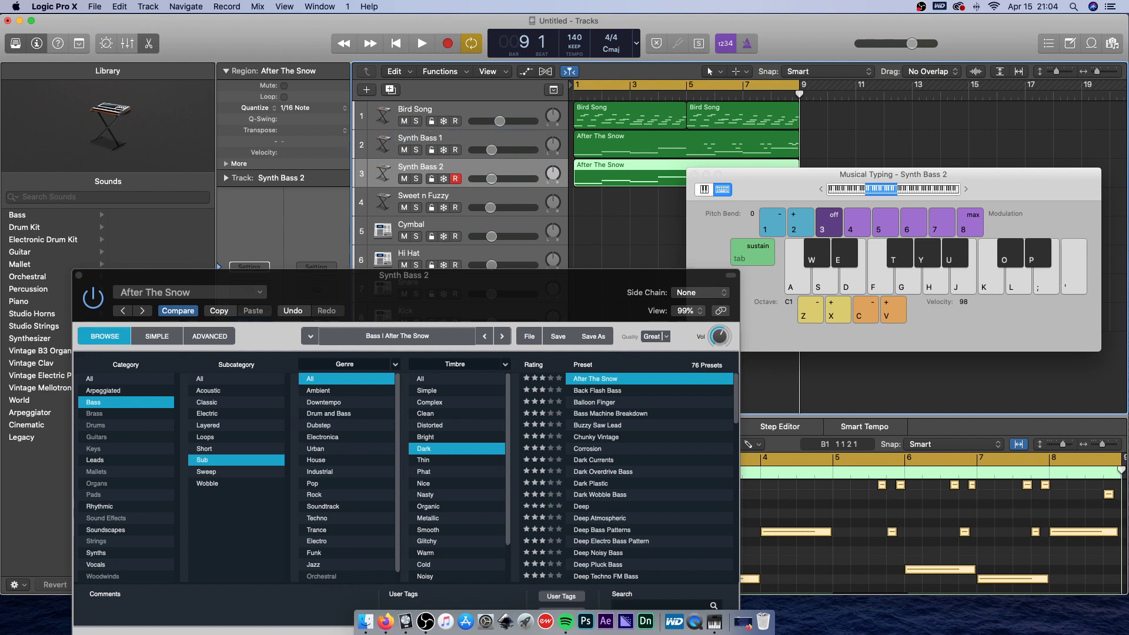
# Mute Synth Bass 1 and slightly raise the volume of Synth Bass 2 while playing the loop.
pyautogui.click(602, 205)
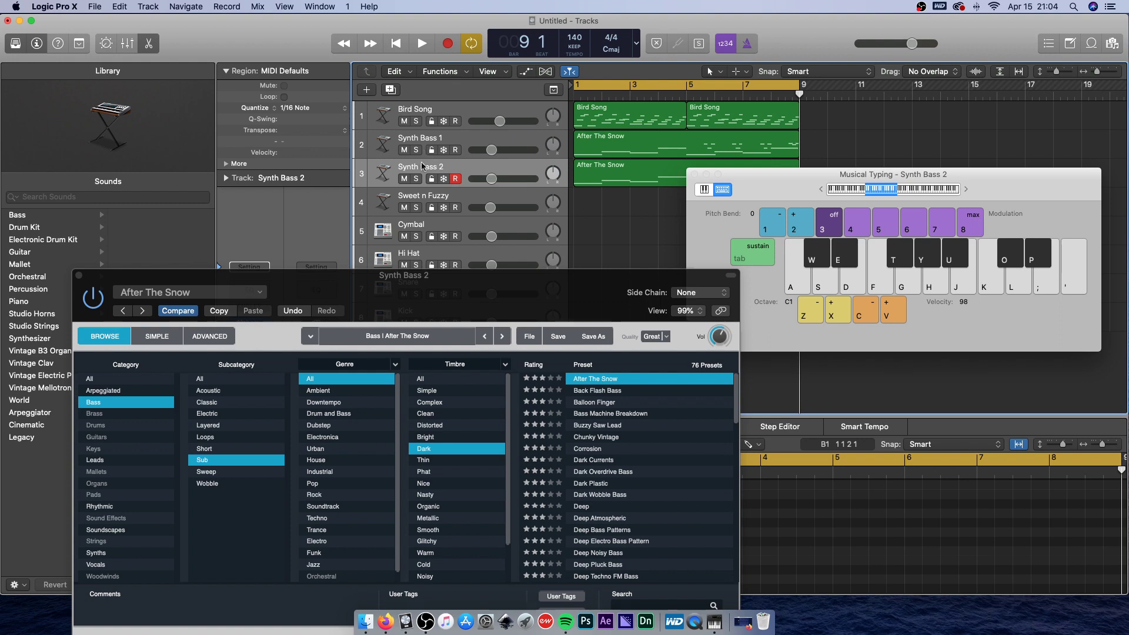
pyautogui.click(404, 151)
pyautogui.press('space')
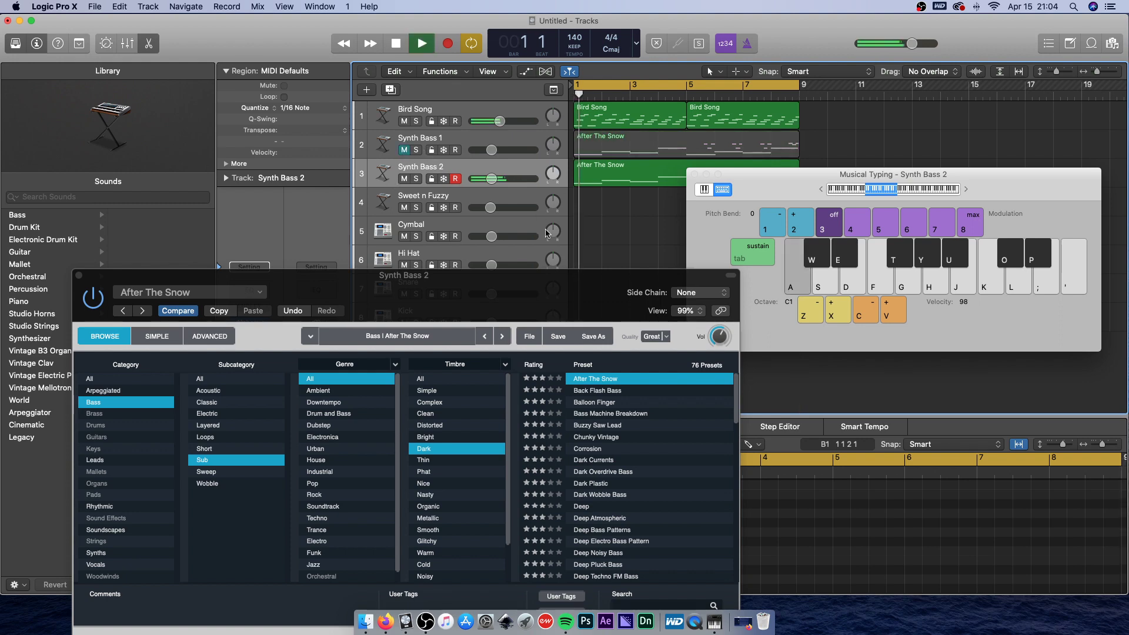
pyautogui.moveTo(492, 179); pyautogui.dragTo(496, 178)
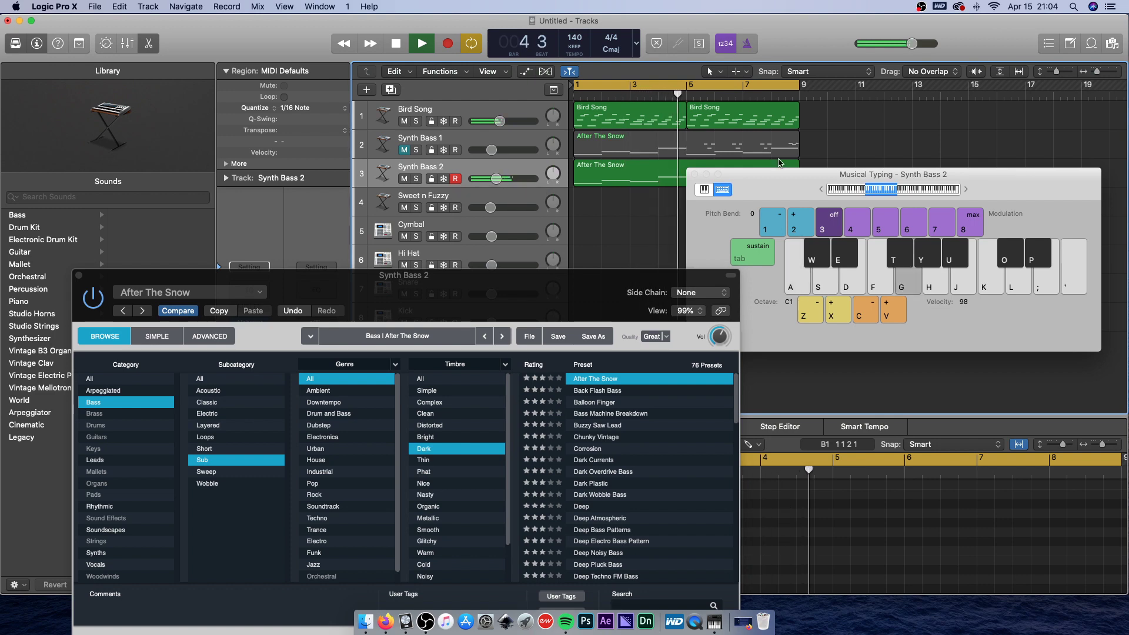
pyautogui.moveTo(748, 181); pyautogui.dragTo(811, 222)
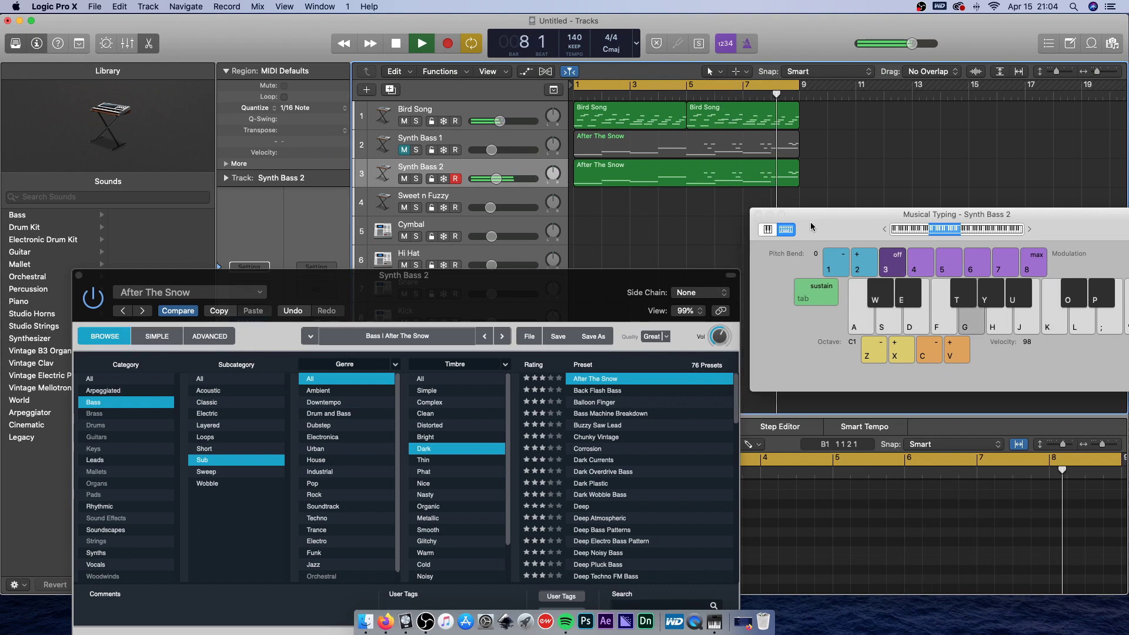
pyautogui.press('space')
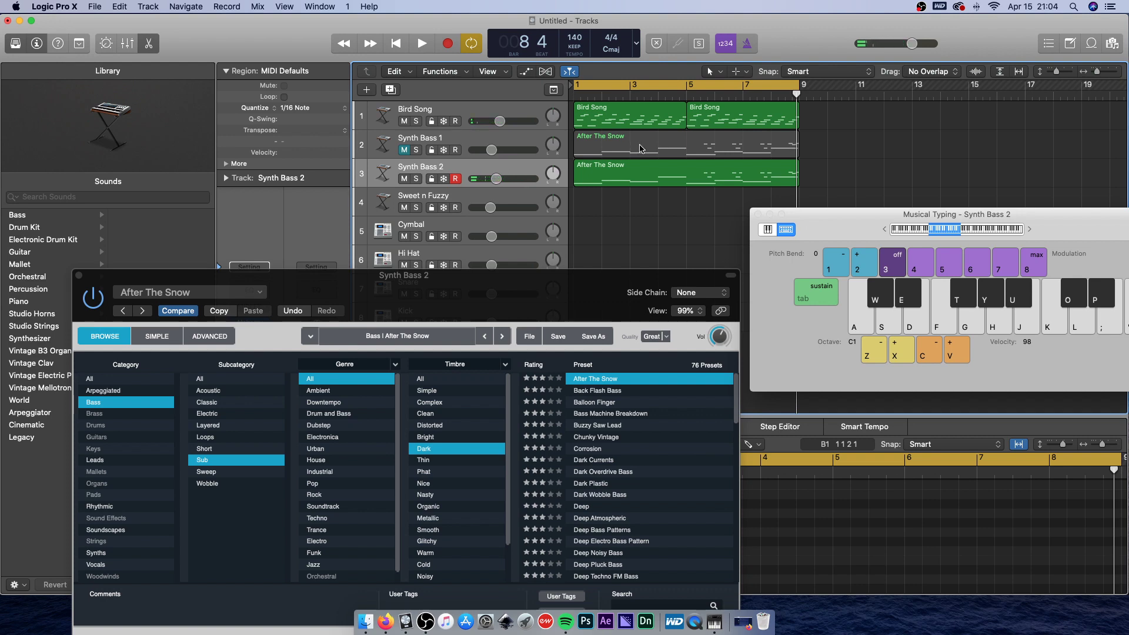
# Move the After The Snow region on Synth Bass 1 so that it starts at bar 9.
pyautogui.moveTo(646, 154)
pyautogui.mouseDown()
pyautogui.moveTo(865, 156)
pyautogui.moveTo(611, 154)
pyautogui.moveTo(623, 154)
pyautogui.mouseUp()
pyautogui.click(713, 105)
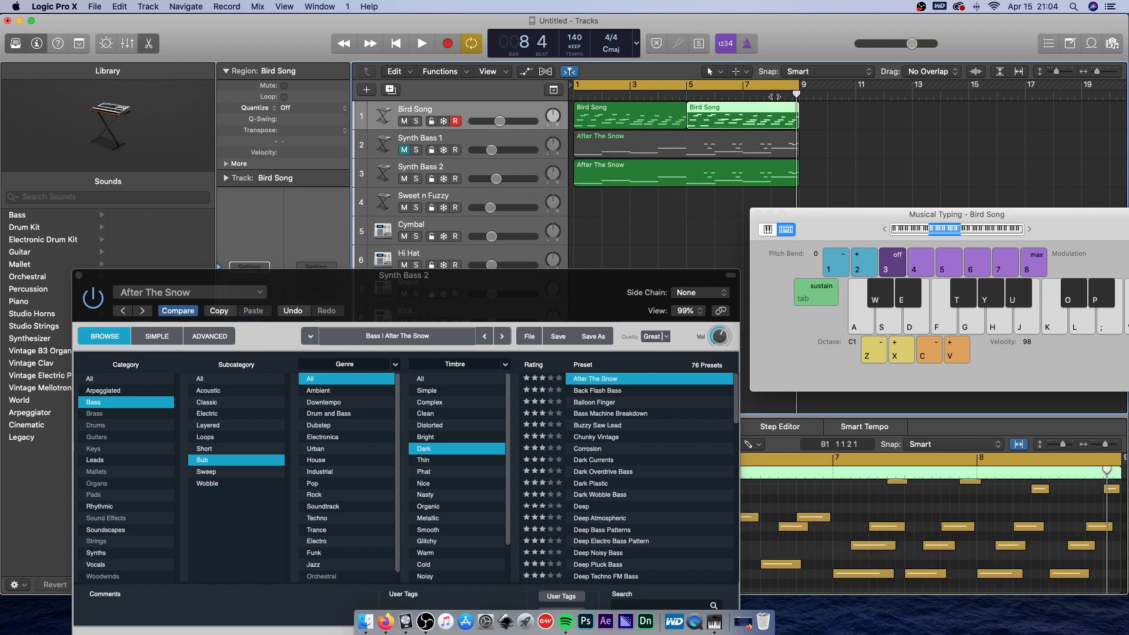
pyautogui.click(835, 156)
pyautogui.moveTo(595, 147); pyautogui.dragTo(817, 149)
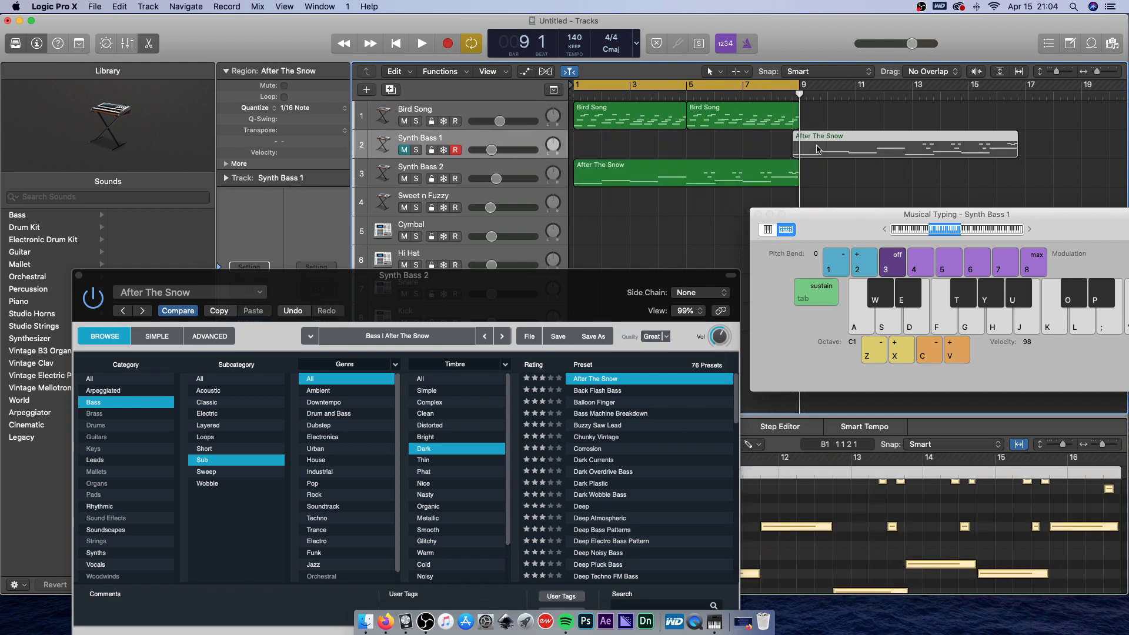
pyautogui.press('super+z')
pyautogui.moveTo(606, 144); pyautogui.dragTo(829, 144)
# Copy both Bird Song regions to bar 9 on their track and unmute Synth Bass 1.
pyautogui.click(631, 116)
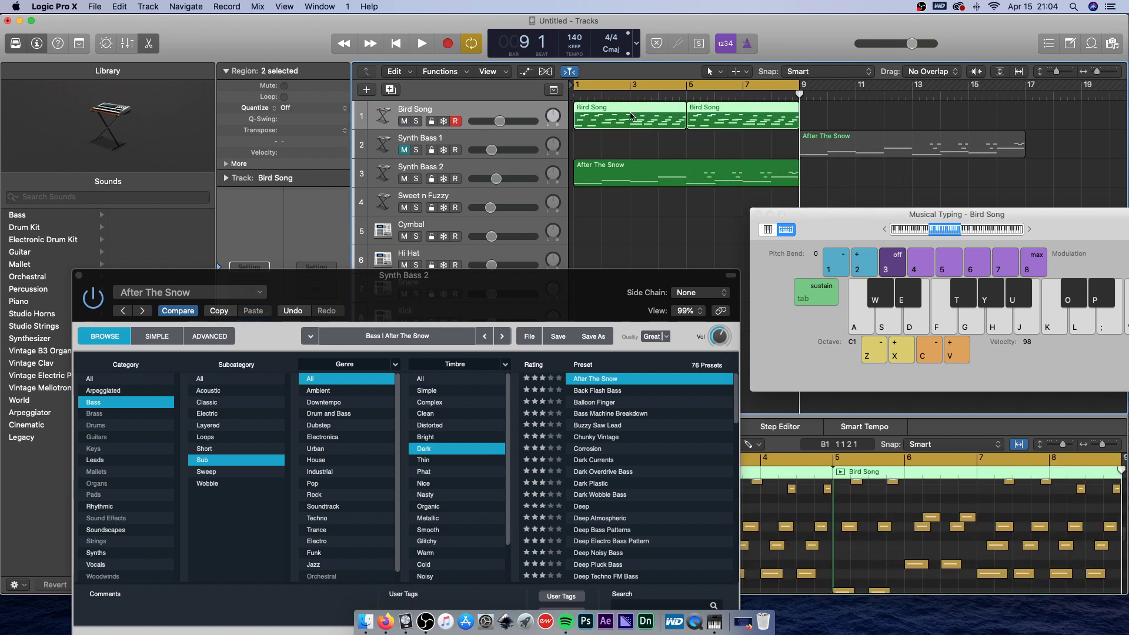
pyautogui.press('super+c')
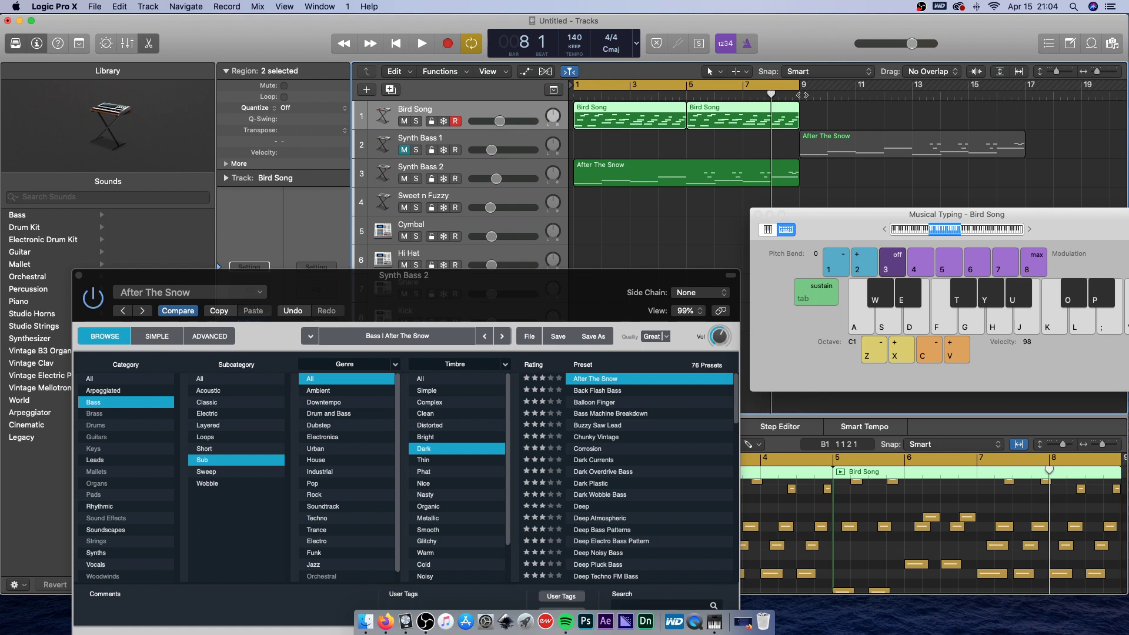
pyautogui.press('super+v')
pyautogui.click(727, 214)
pyautogui.click(810, 142)
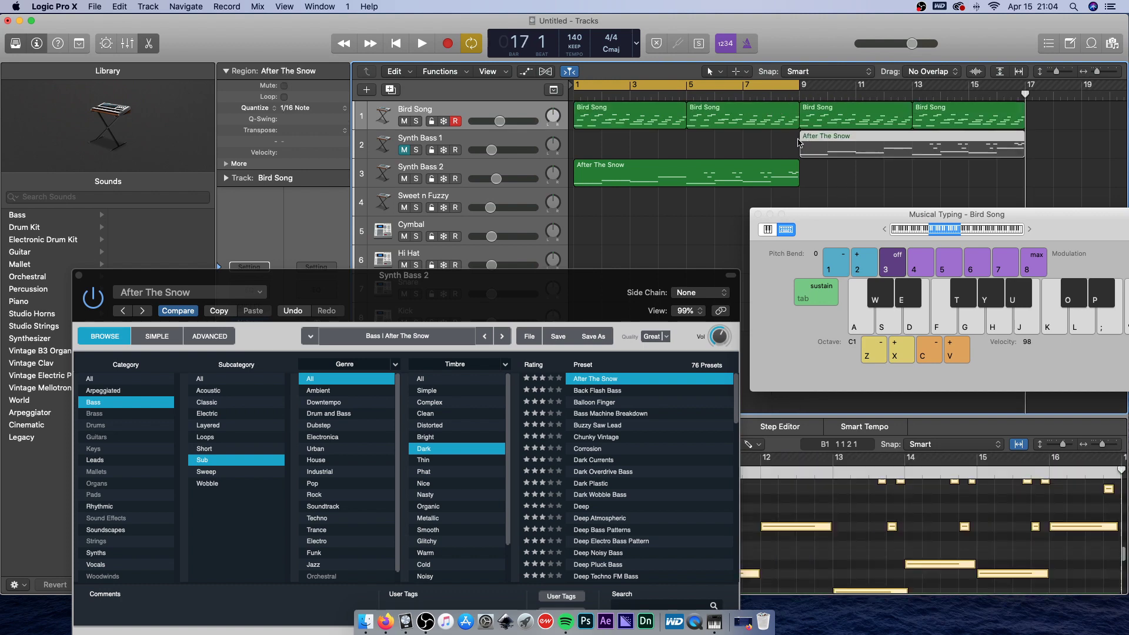
# Close the Alchemy window, clear Musical Typing away from the regions, and turn off cycle mode.
pyautogui.moveTo(84, 275); pyautogui.dragTo(84, 85)
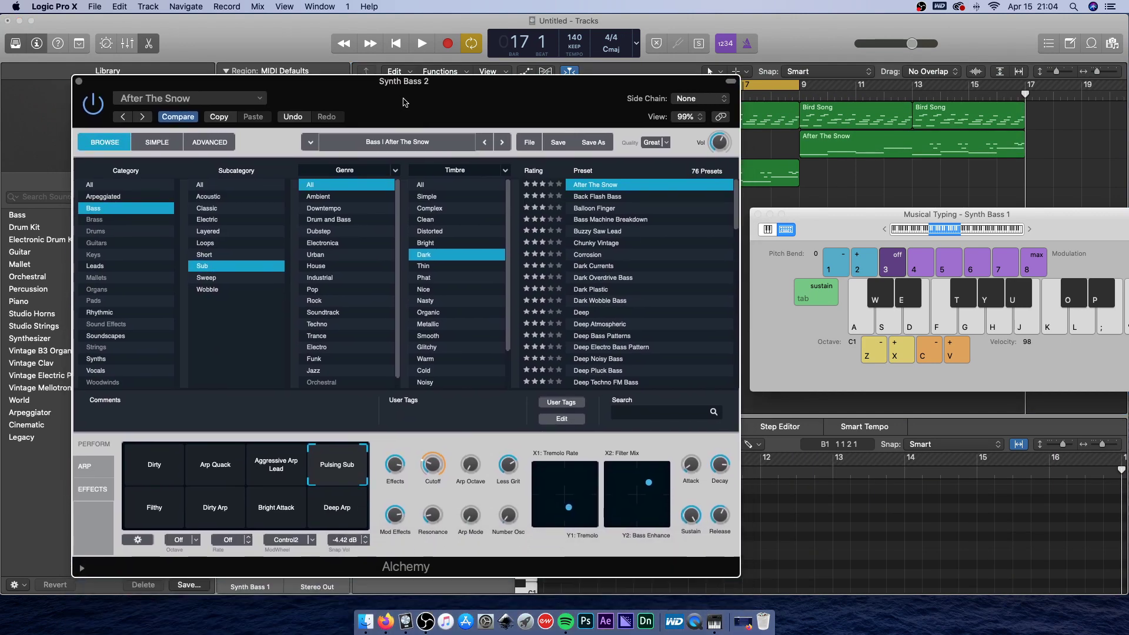
pyautogui.click(79, 83)
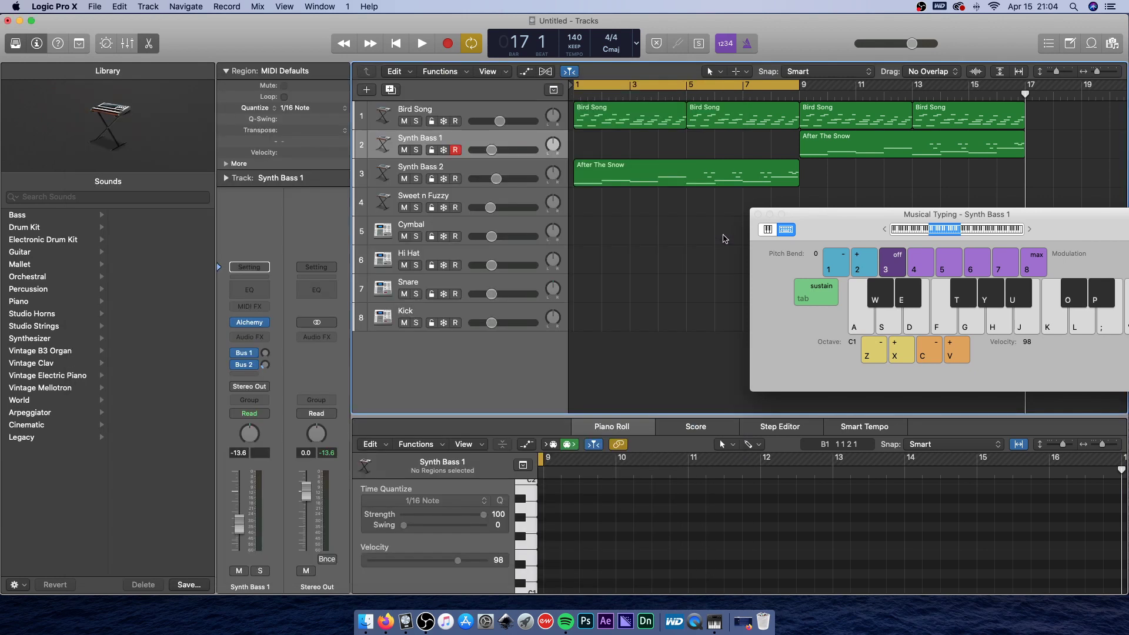
pyautogui.moveTo(872, 211); pyautogui.dragTo(728, 271)
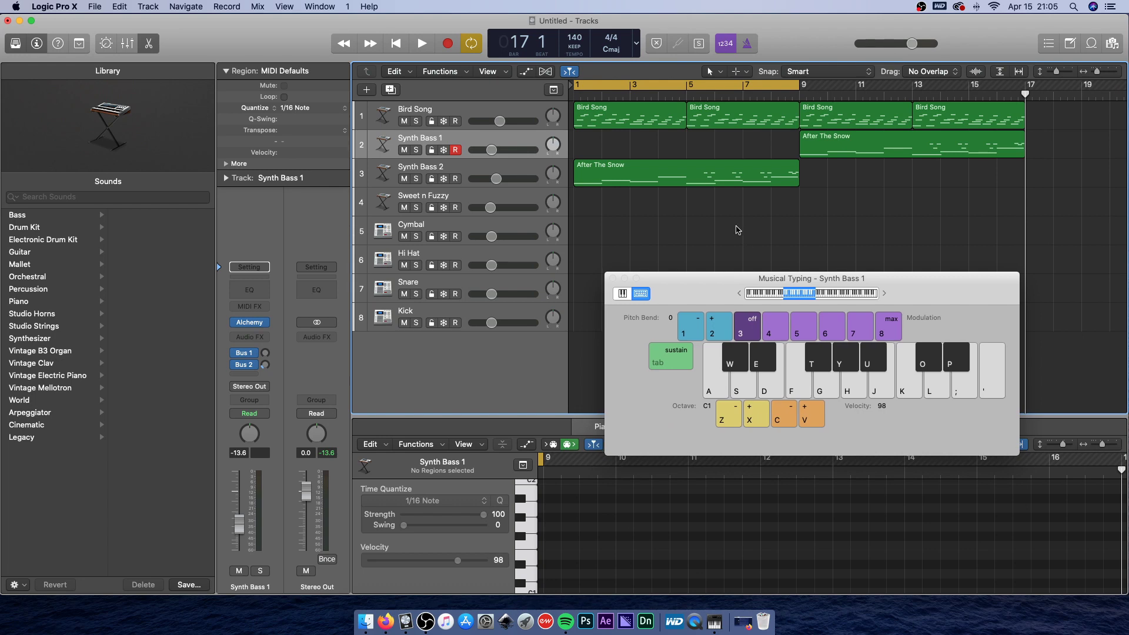
pyautogui.click(735, 85)
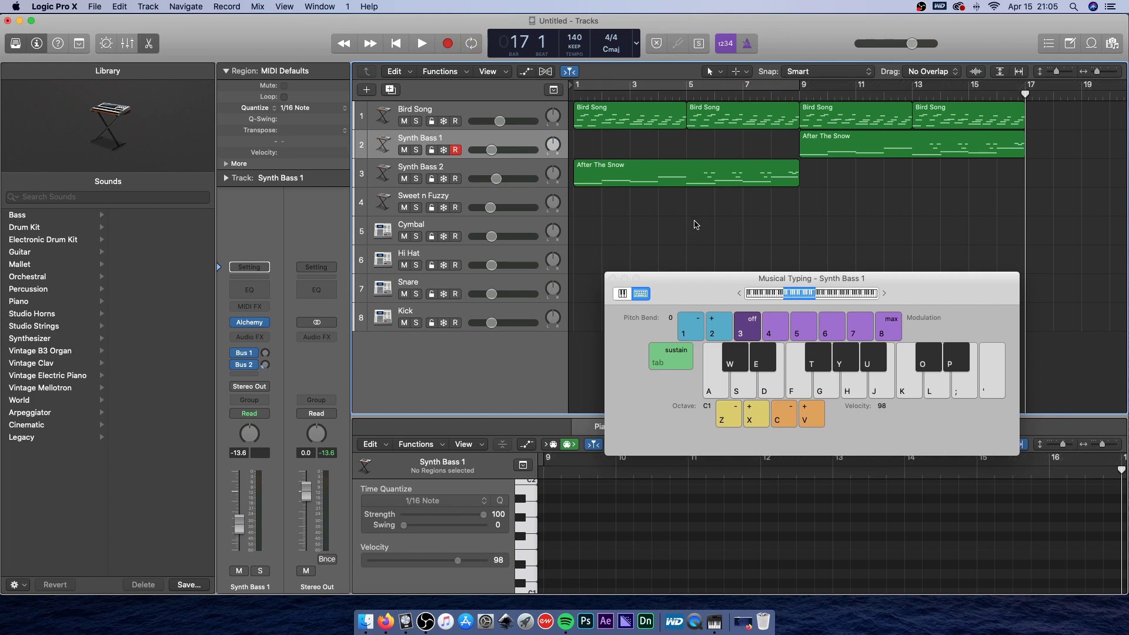
# Select the Sweet n Fuzzy track and audition a melody on it with the notes C, A#, D#, G and F.
pyautogui.click(484, 198)
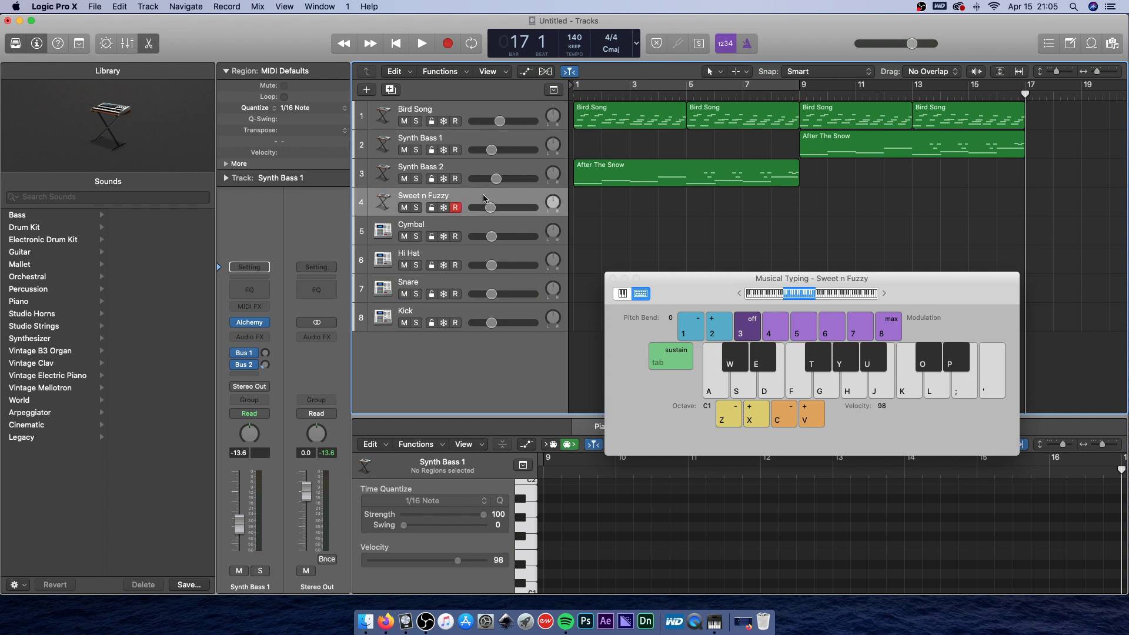
pyautogui.moveTo(680, 289); pyautogui.dragTo(686, 241)
pyautogui.press('a')
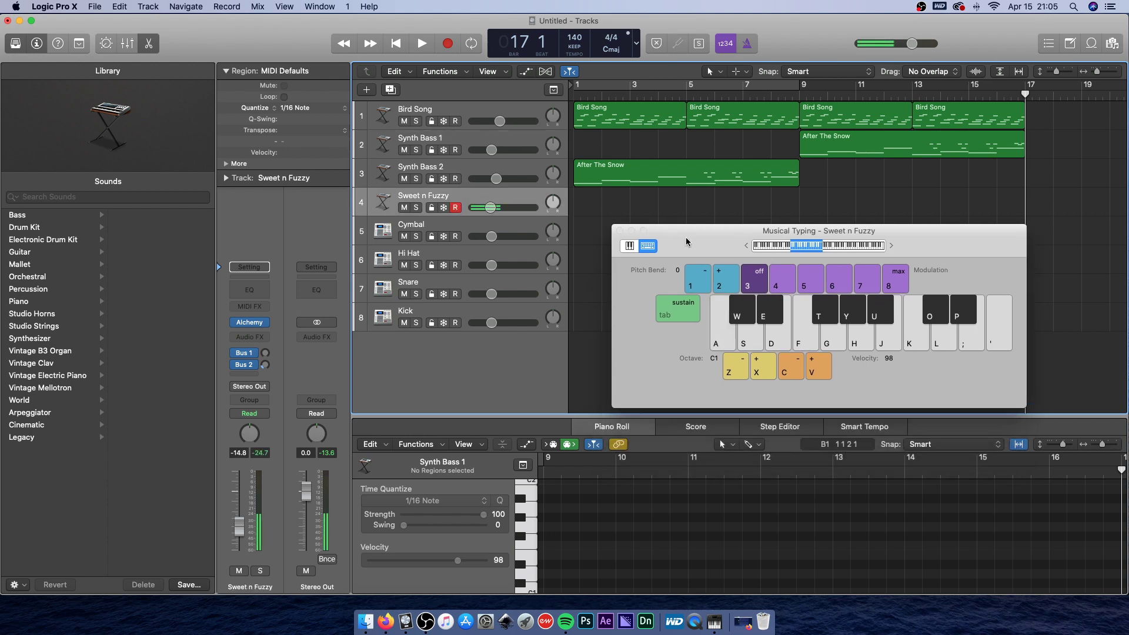
pyautogui.press('k')
pyautogui.press('k')
pyautogui.press('k')
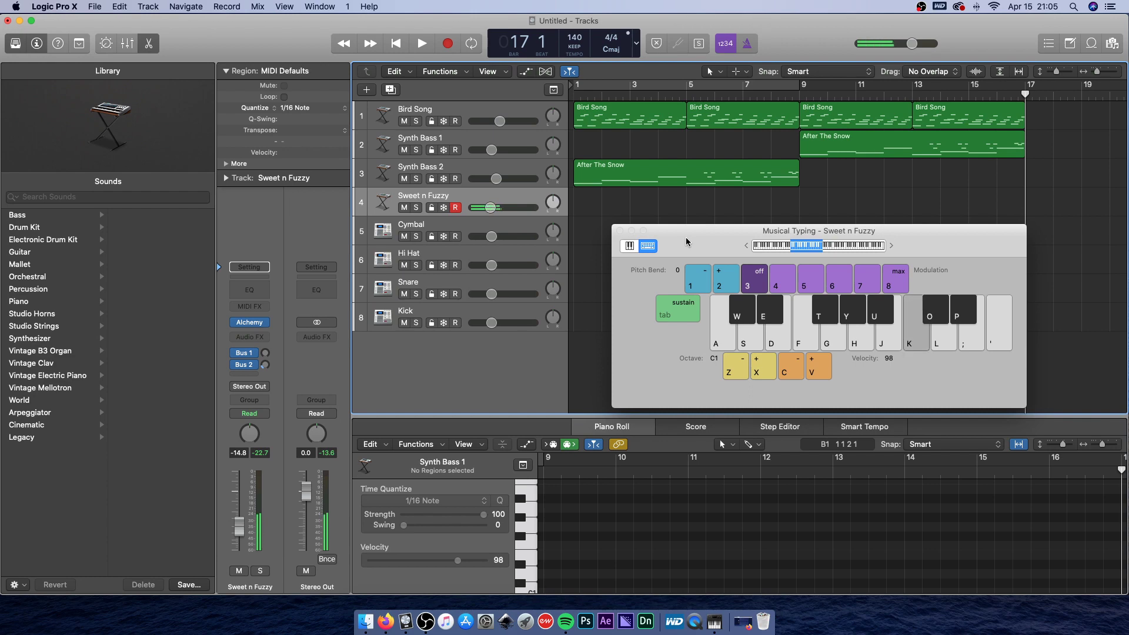
pyautogui.press('u')
pyautogui.press('p')
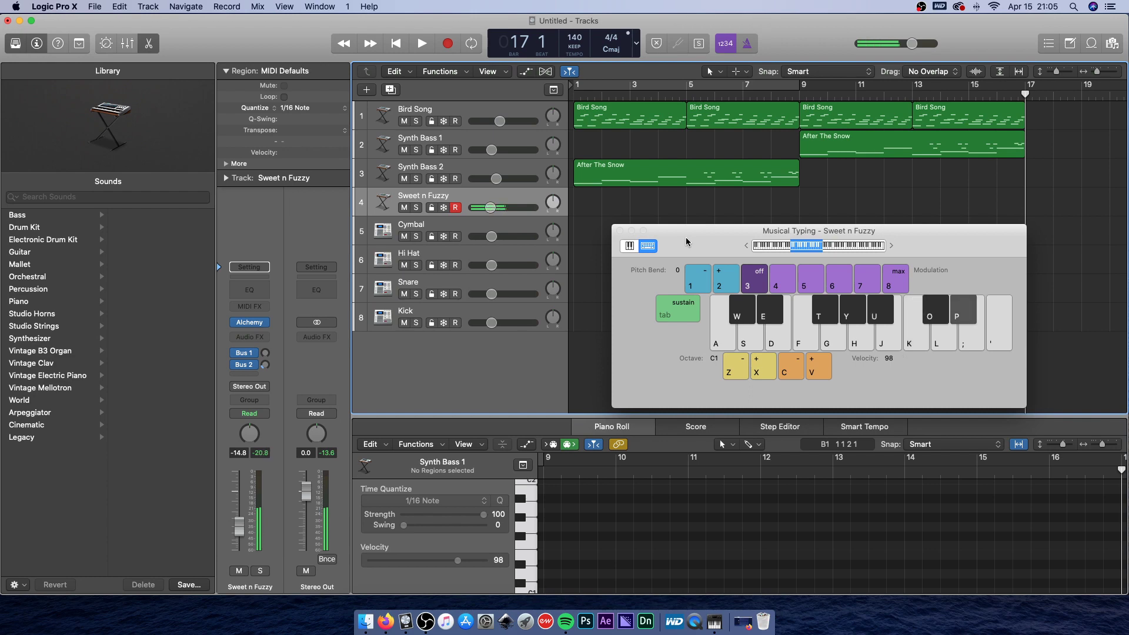
pyautogui.press('g')
pyautogui.press('f')
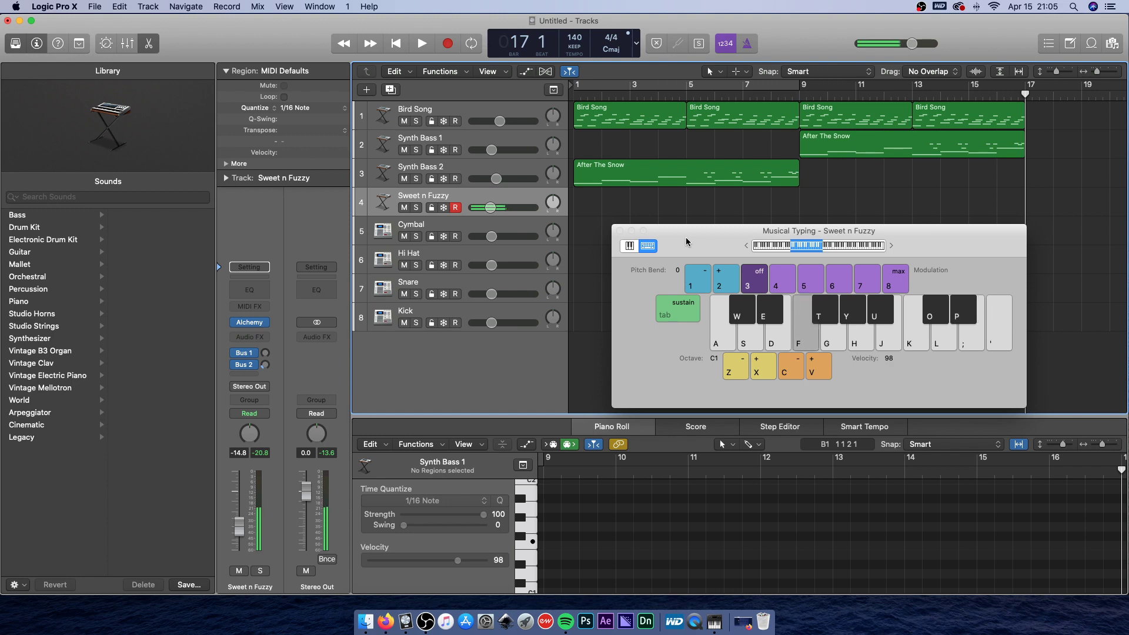
pyautogui.press('f')
pyautogui.press('g')
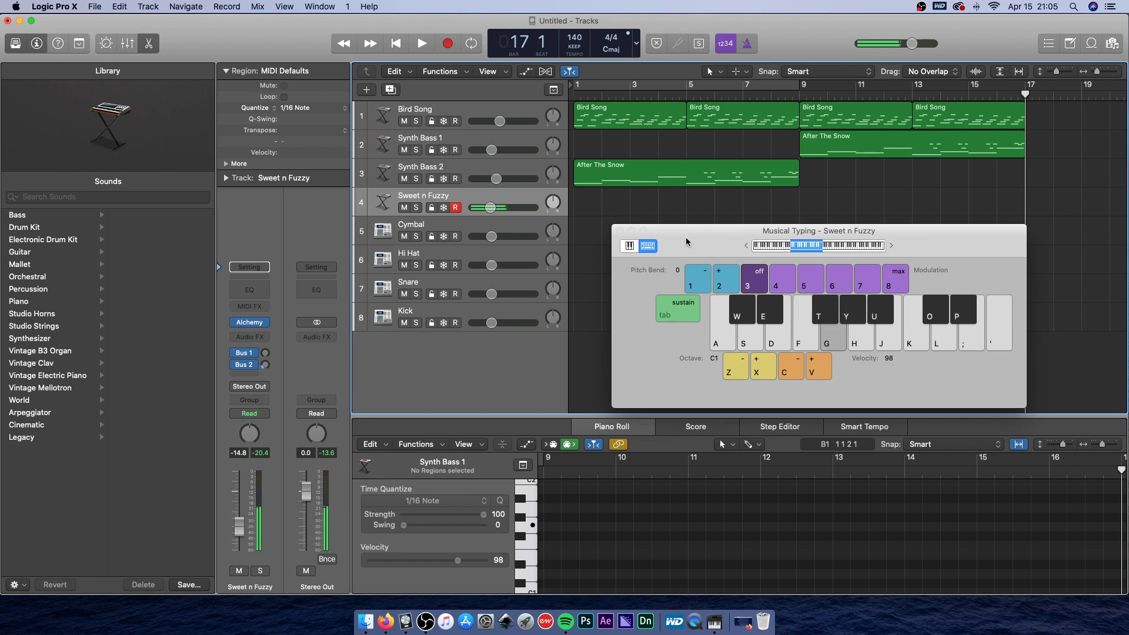
# Try out a continuation of the Sweet n Fuzzy melody with the notes D, C, A#, D#, G, F and G#.
pyautogui.press('l')
pyautogui.press('l')
pyautogui.press('k')
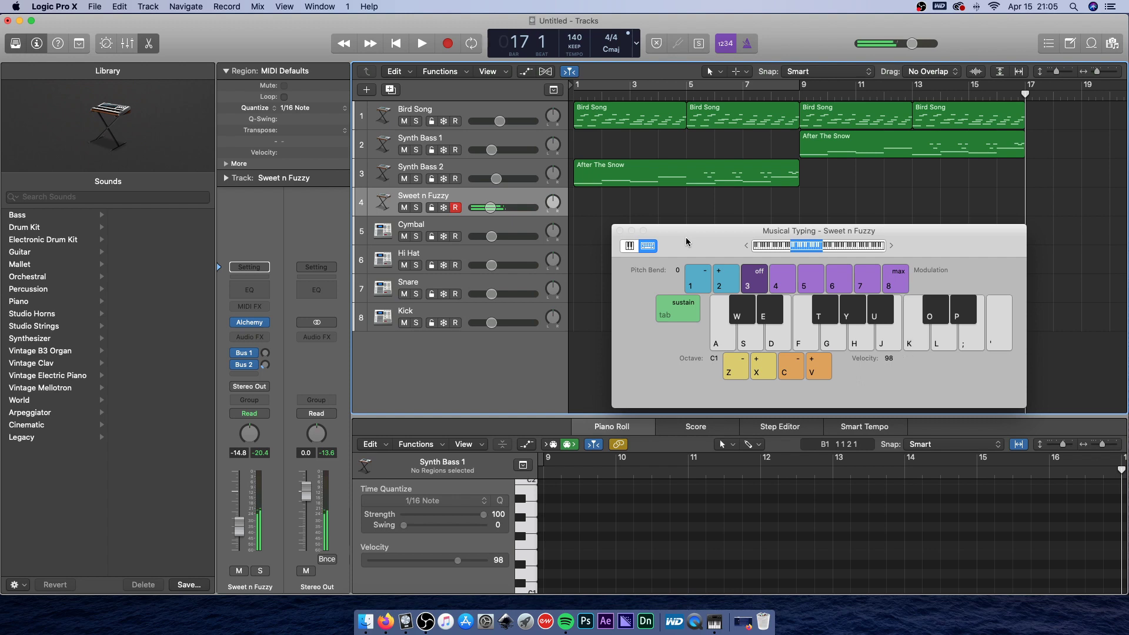
pyautogui.press('u')
pyautogui.press('p')
pyautogui.press('g')
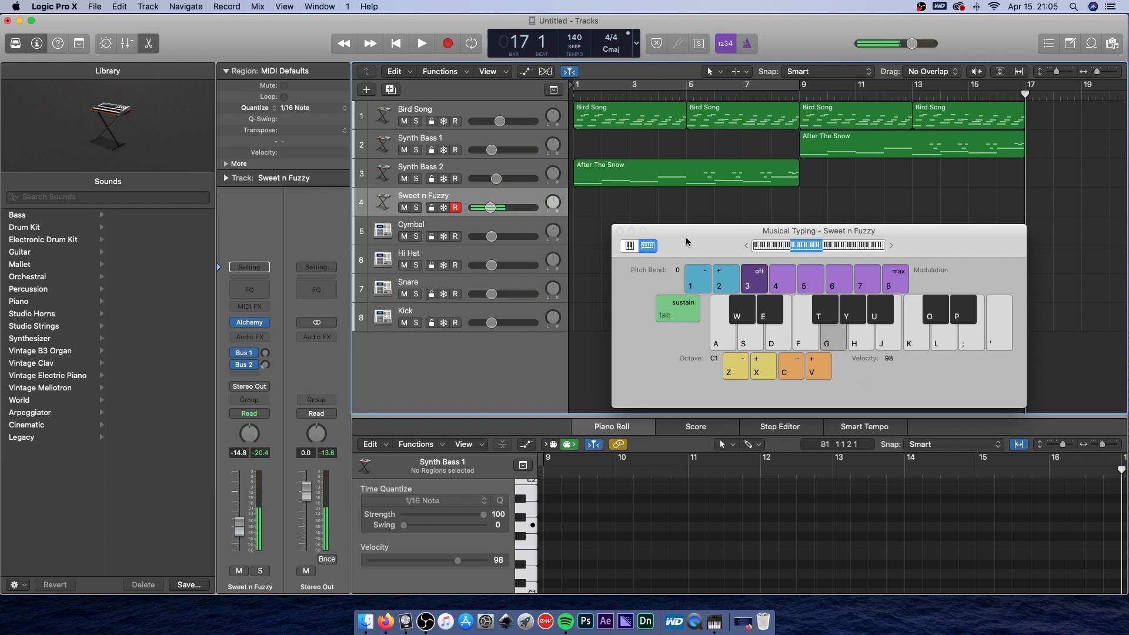
pyautogui.press('f')
pyautogui.press('f')
pyautogui.press('y')
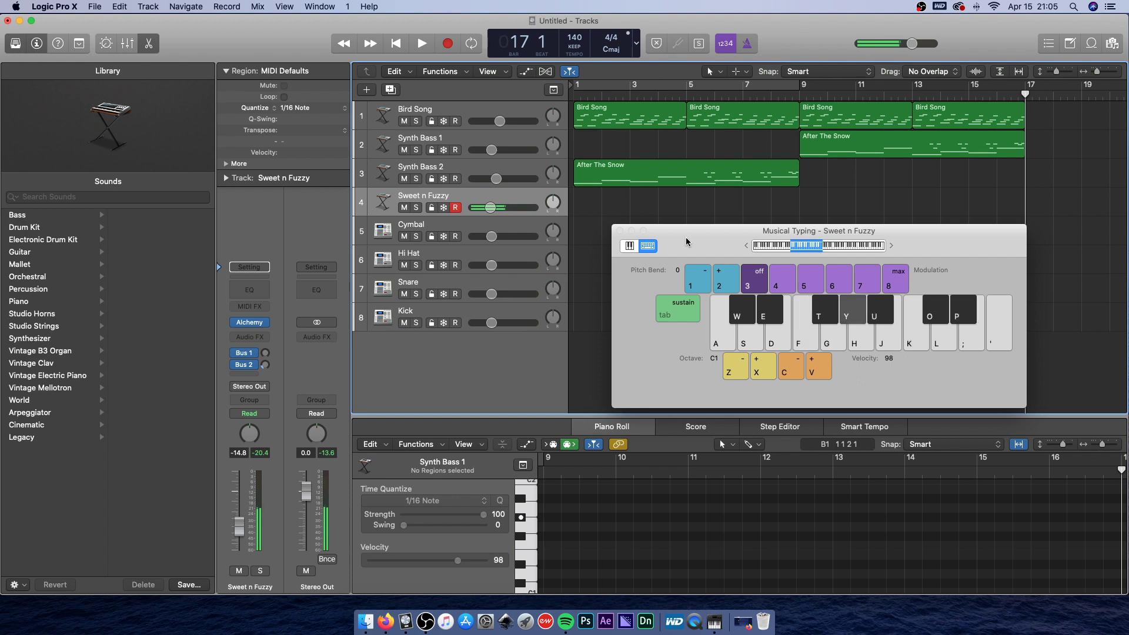
pyautogui.press('g')
pyautogui.press('k')
pyautogui.press('k')
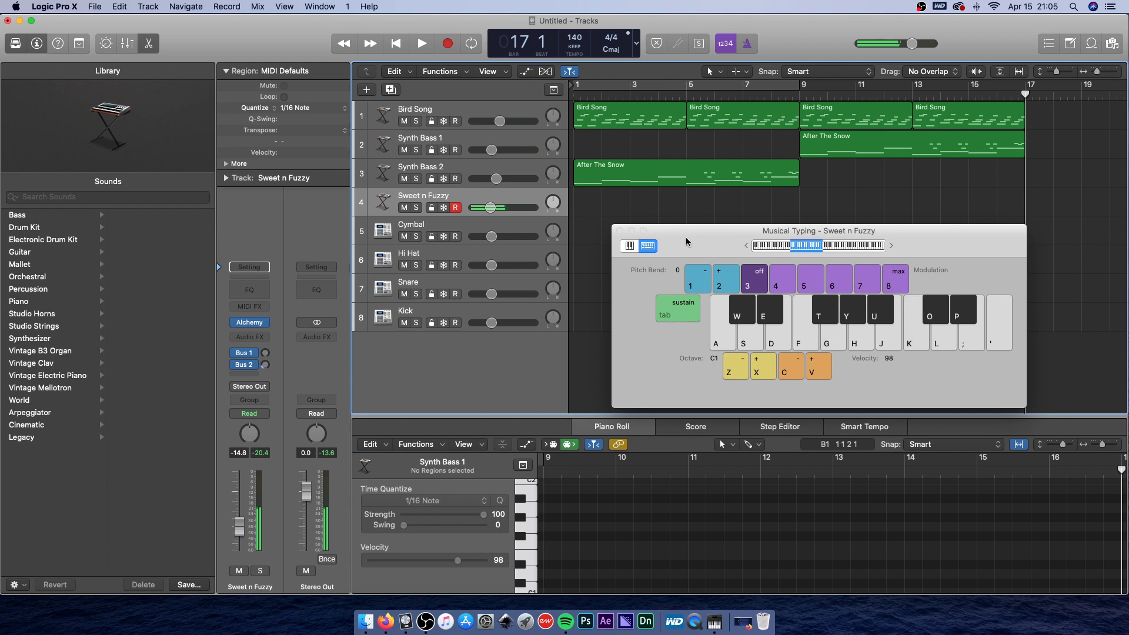
pyautogui.press('k')
pyautogui.press('g')
pyautogui.press('k')
pyautogui.press('g')
pyautogui.press('k')
# Set the cycle range to bars 1 to 17 and raise Sweet n Fuzzy's volume to -13.8 dB during playback.
pyautogui.moveTo(746, 232); pyautogui.dragTo(685, 229)
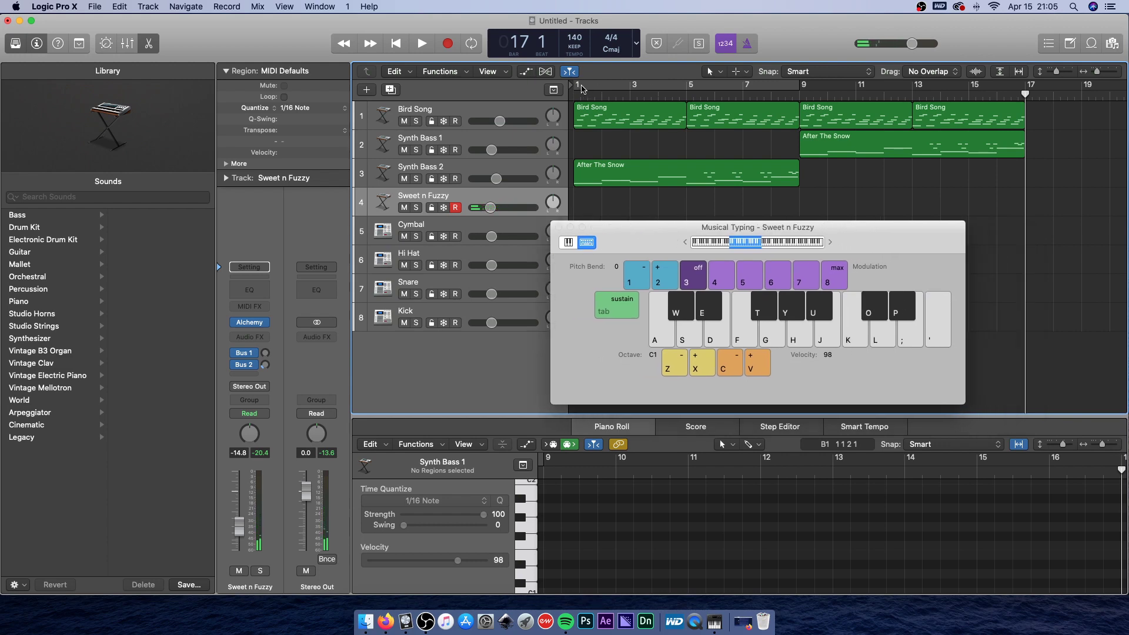
pyautogui.moveTo(582, 89); pyautogui.dragTo(1026, 89)
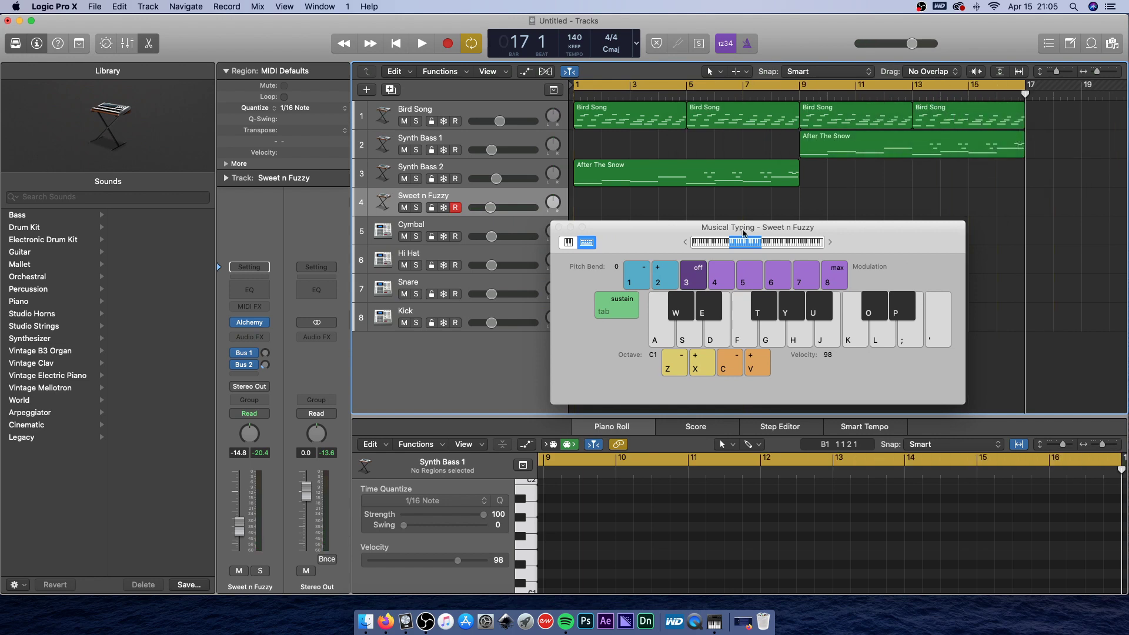
pyautogui.moveTo(743, 233); pyautogui.dragTo(789, 264)
pyautogui.press('space')
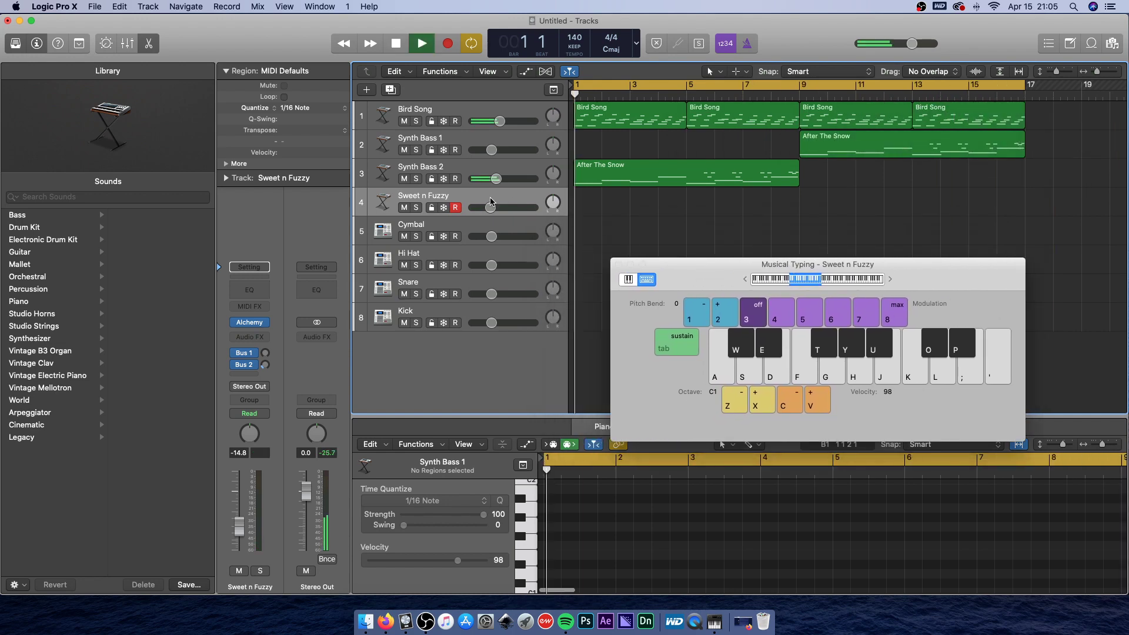
pyautogui.moveTo(490, 201); pyautogui.dragTo(493, 201)
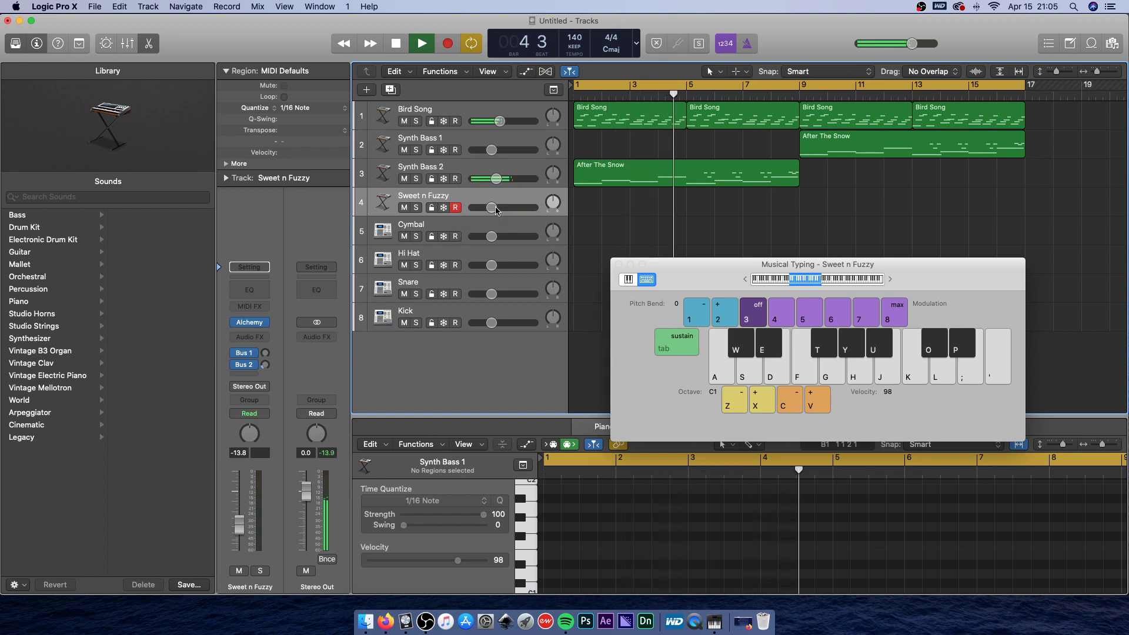
# Rehearse the Sweet n Fuzzy melody over the playing loop up to bar 9, using the notes C, A#, D#, G, F and G#.
pyautogui.press('k')
pyautogui.press('u')
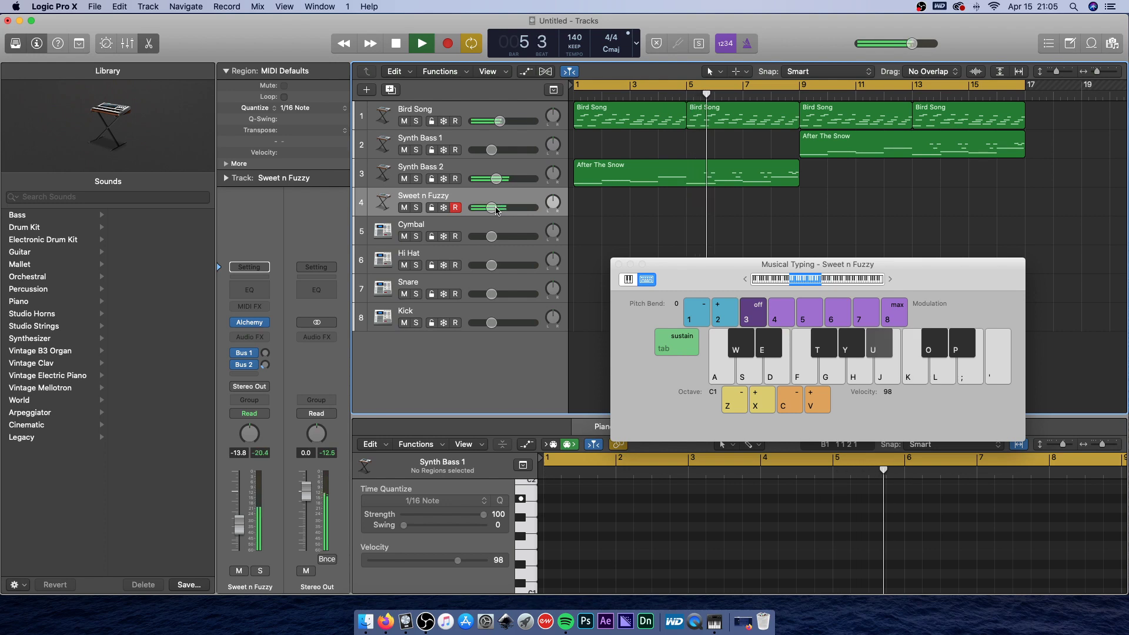
pyautogui.press('k')
pyautogui.press('u')
pyautogui.press('p')
pyautogui.press('g')
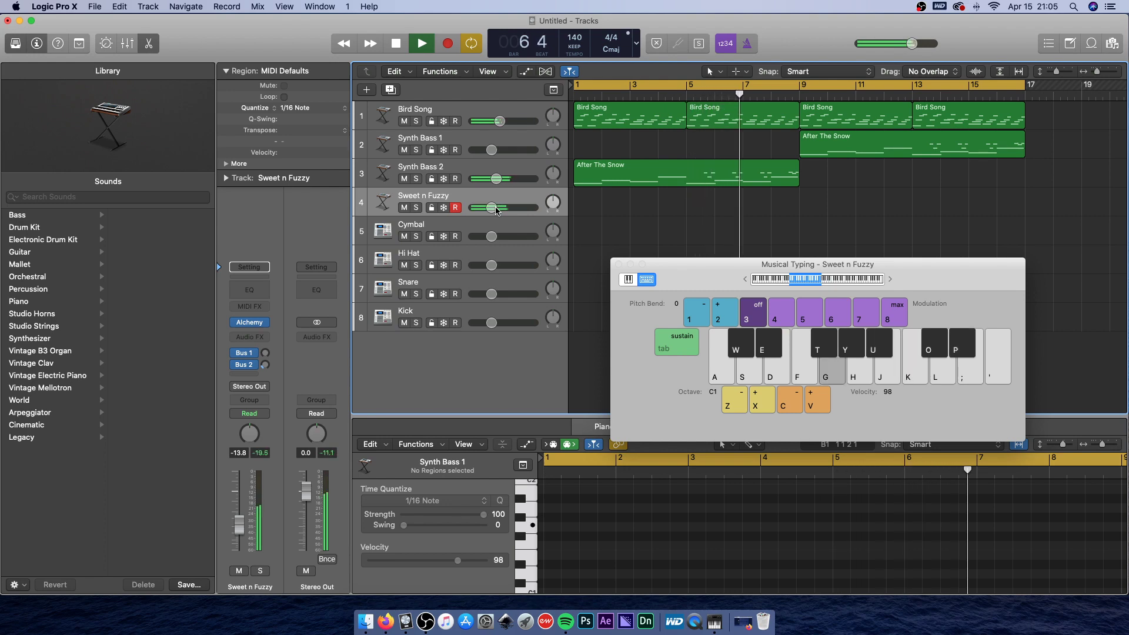
pyautogui.press('f')
pyautogui.press('y')
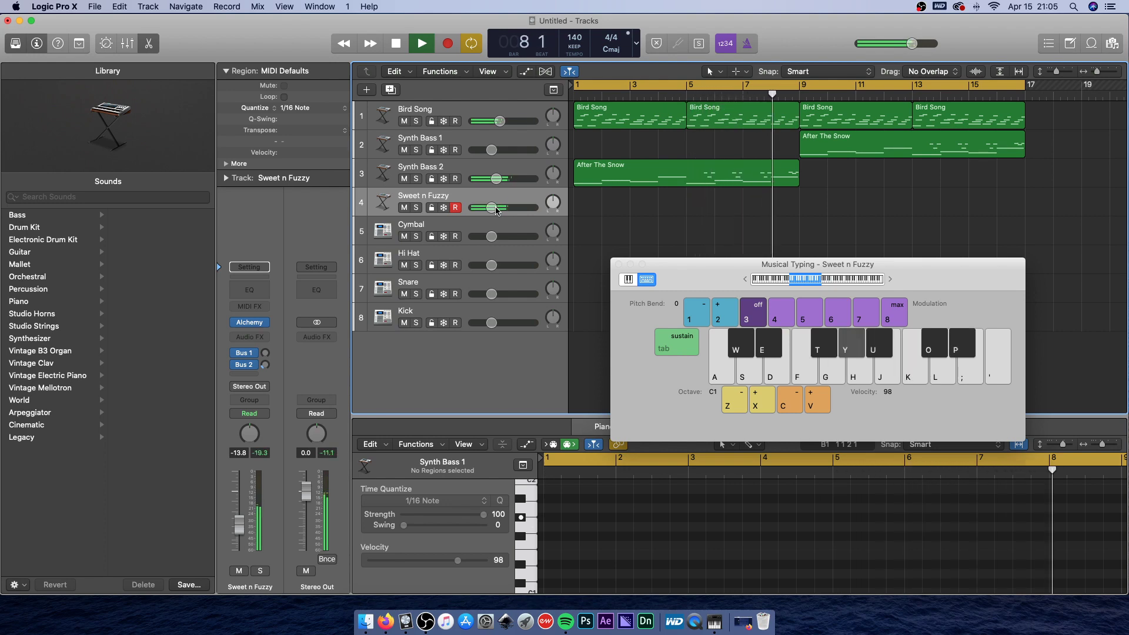
pyautogui.press('g')
pyautogui.press('k')
# Rehearse the melody over bars 9 to 13 with C, A#, D#, G, F and G#, ending the phrase on D, B and D.
pyautogui.press('k')
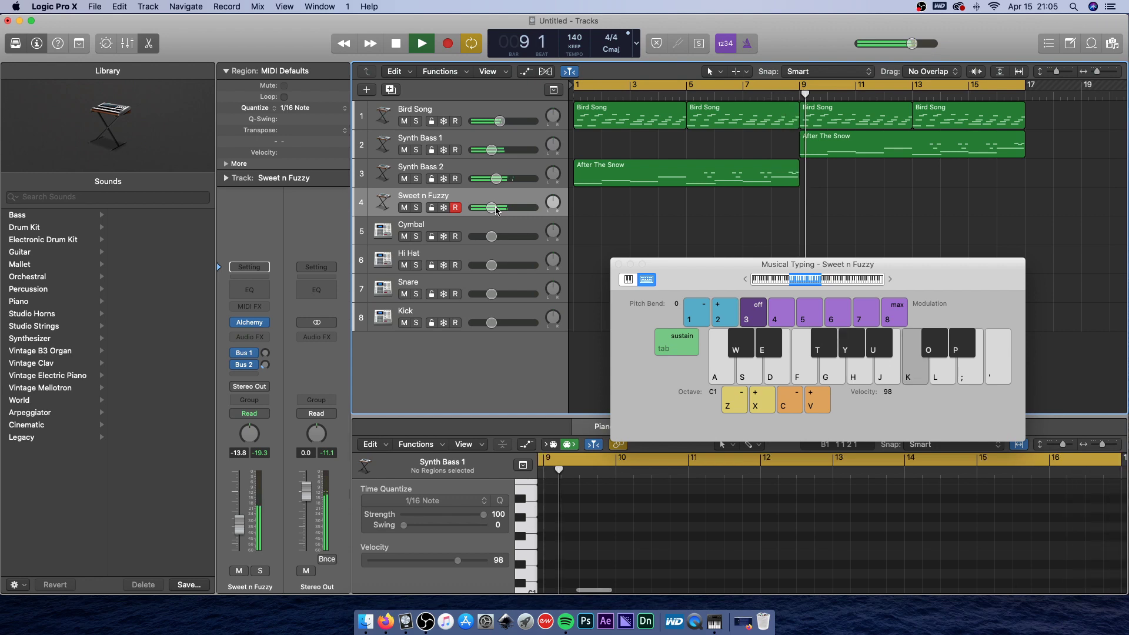
pyautogui.press('u')
pyautogui.press('p')
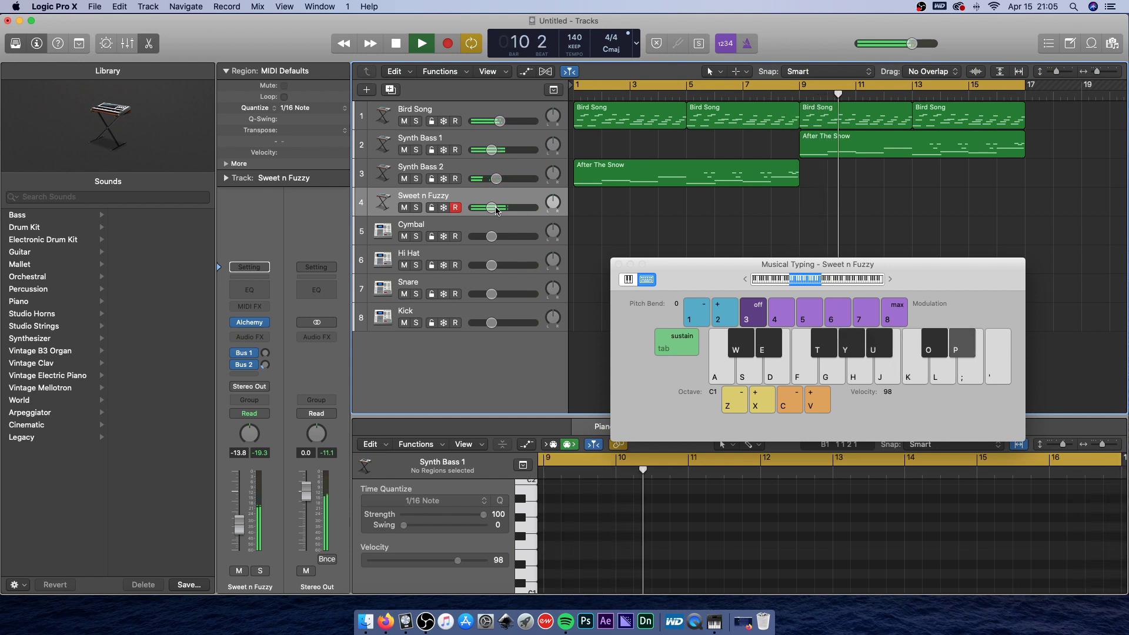
pyautogui.press('g')
pyautogui.press('f')
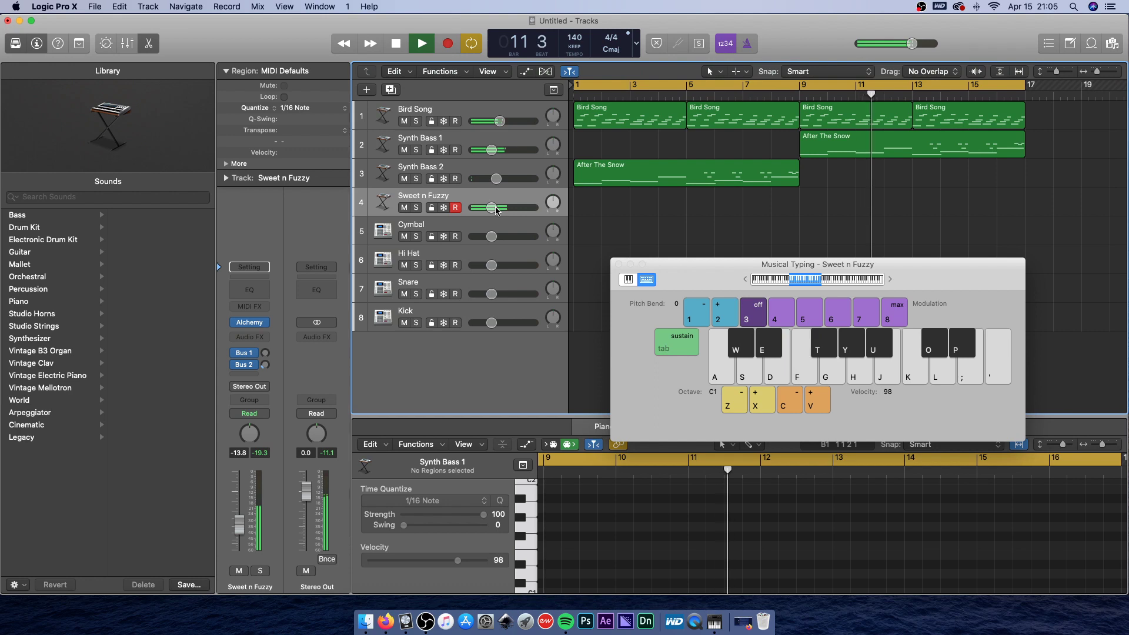
pyautogui.press('f')
pyautogui.press('y')
pyautogui.press('g')
pyautogui.press('l')
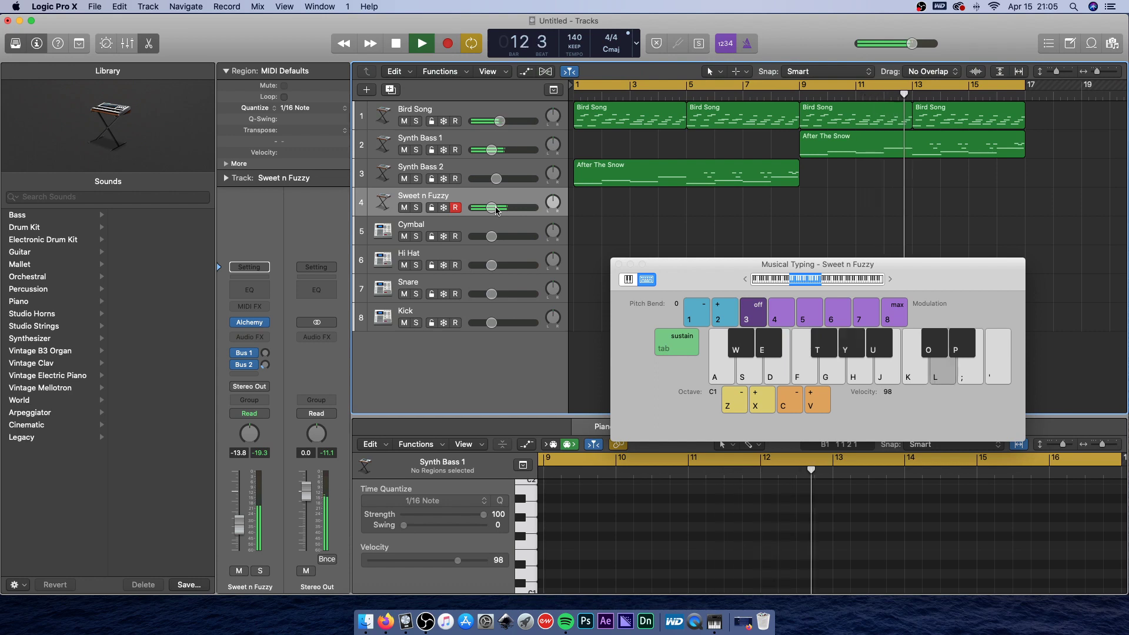
pyautogui.press('j')
pyautogui.press('l')
# Try out the melody again from bar 13 with C, A# and D#, and stop playback.
pyautogui.press('k')
pyautogui.press('u')
pyautogui.press('k')
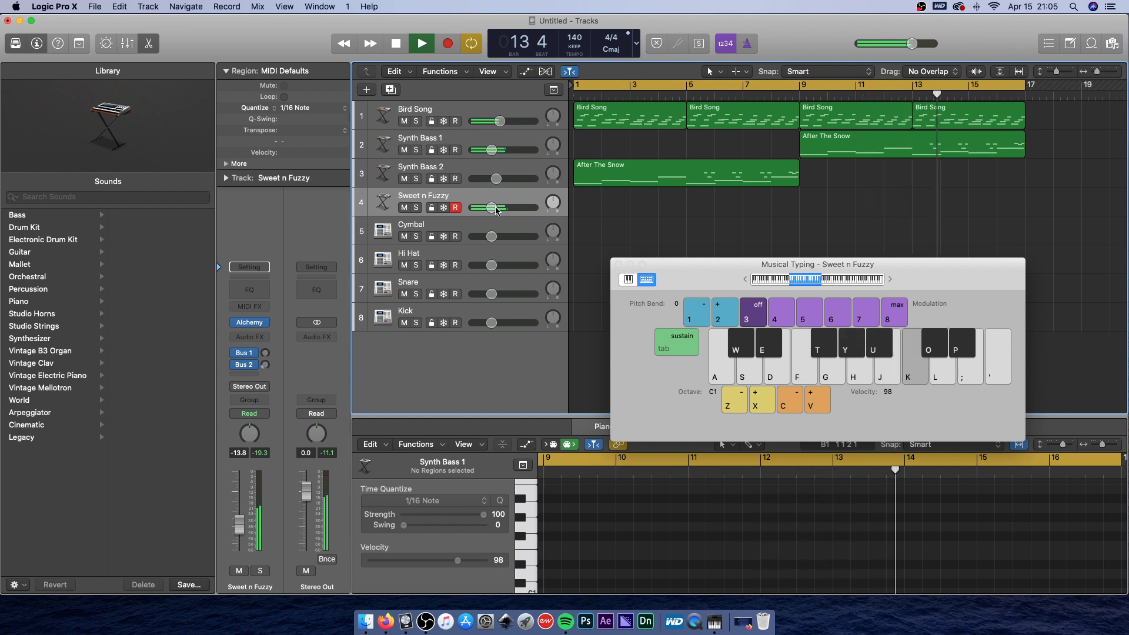
pyautogui.press('p')
pyautogui.press('t')
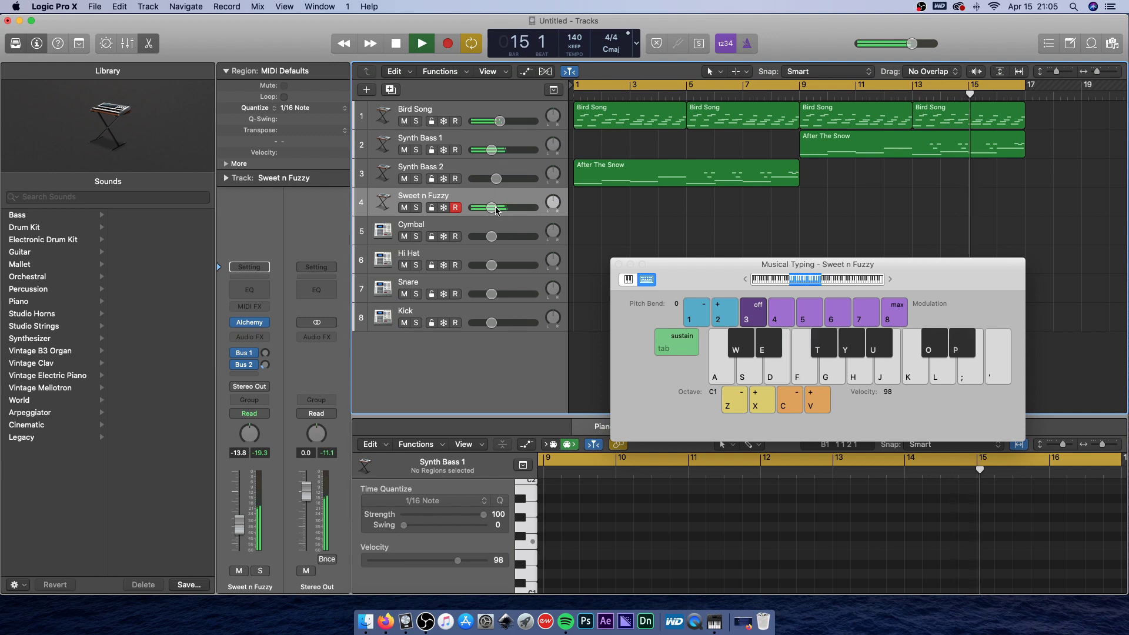
pyautogui.press('space')
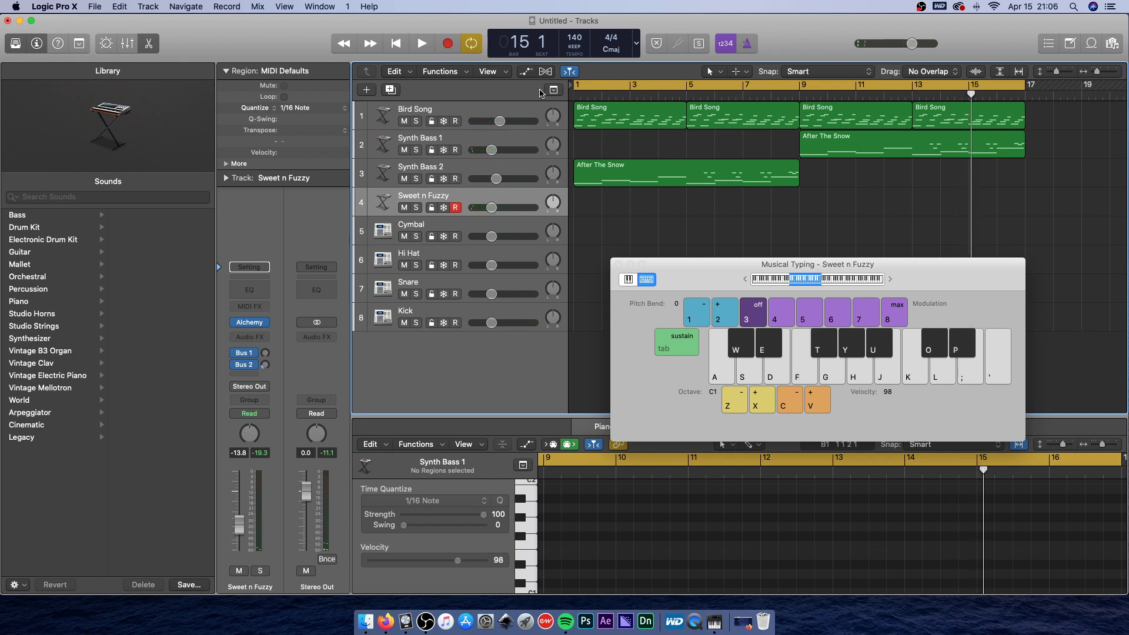
# Raise the Musical Typing octave to C2 and rehearse the opening melody phrase from bar 1 in the higher register.
pyautogui.press('x')
pyautogui.press('k')
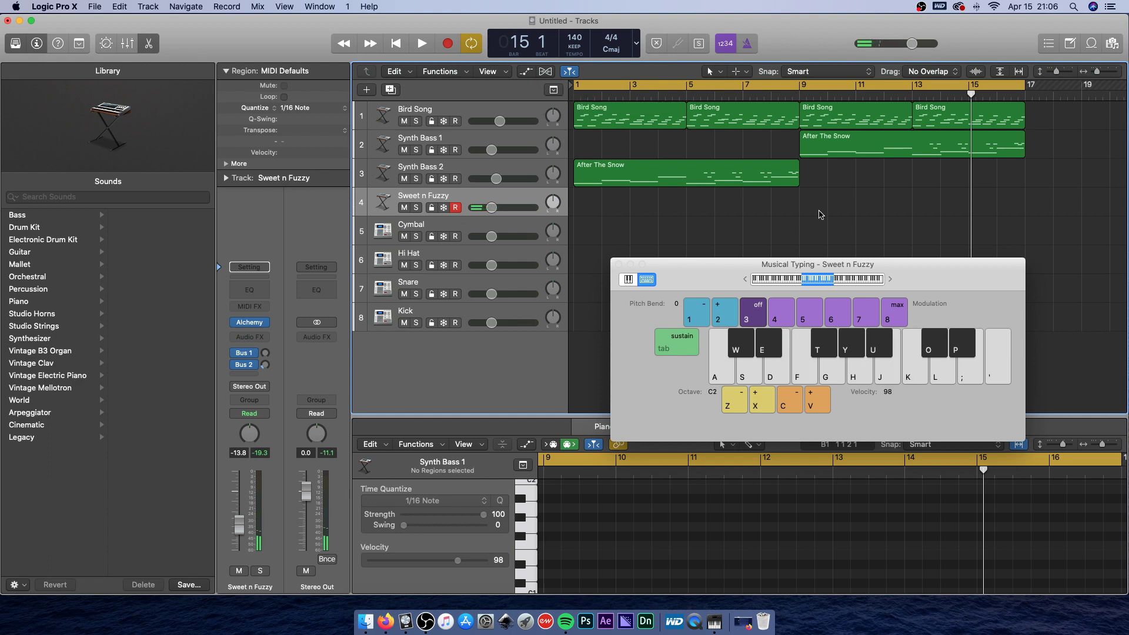
pyautogui.press('space')
pyautogui.press('k')
pyautogui.press('u')
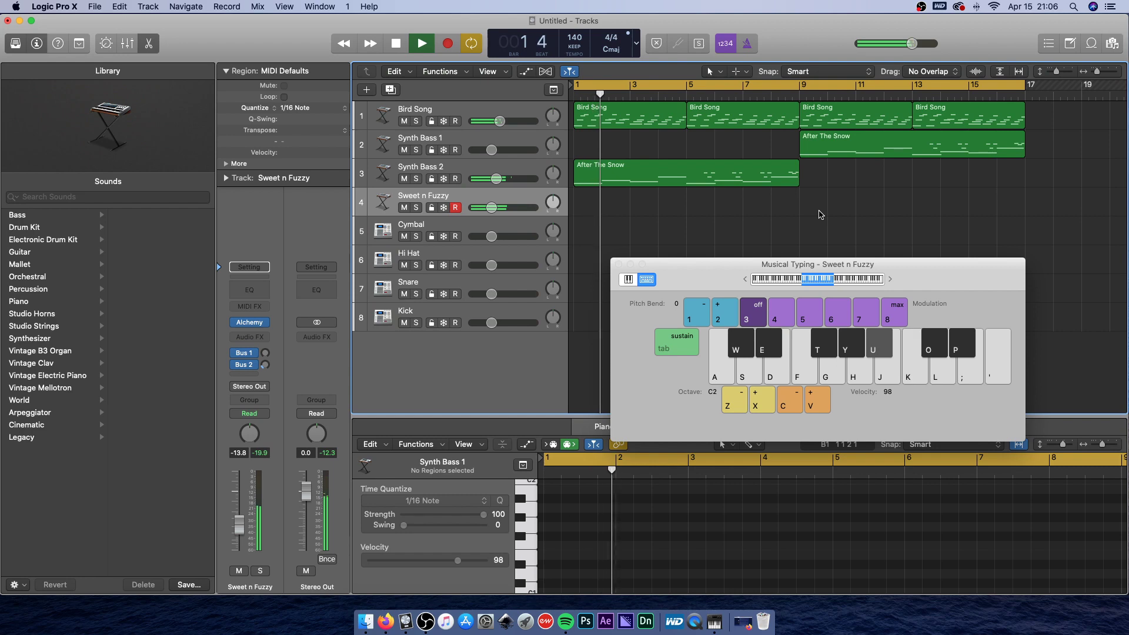
pyautogui.press('f')
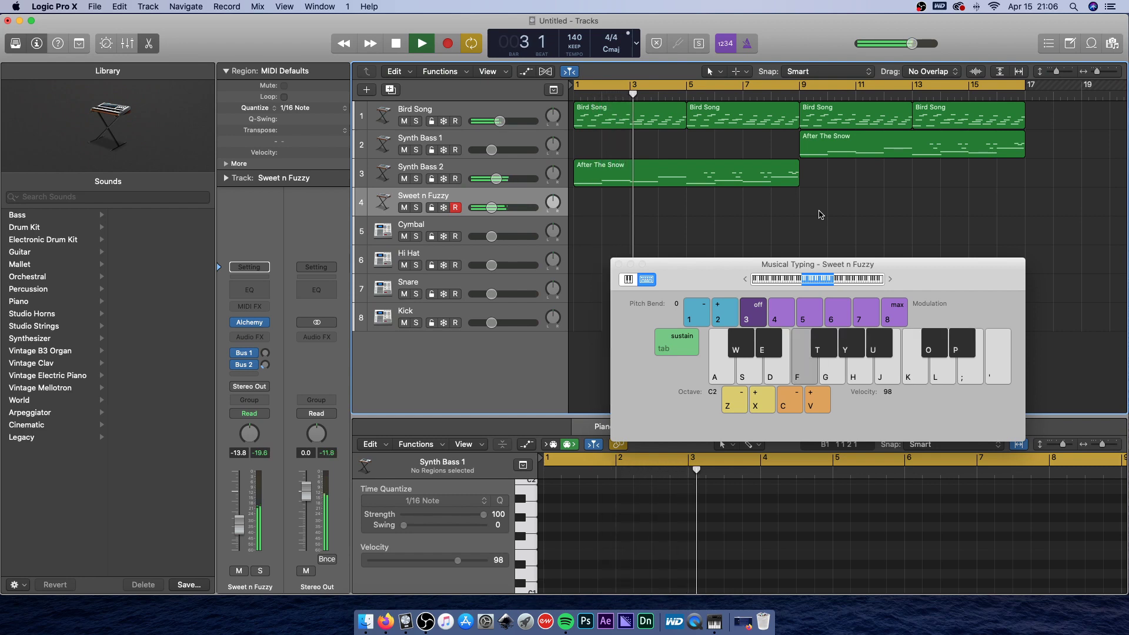
pyautogui.press('y')
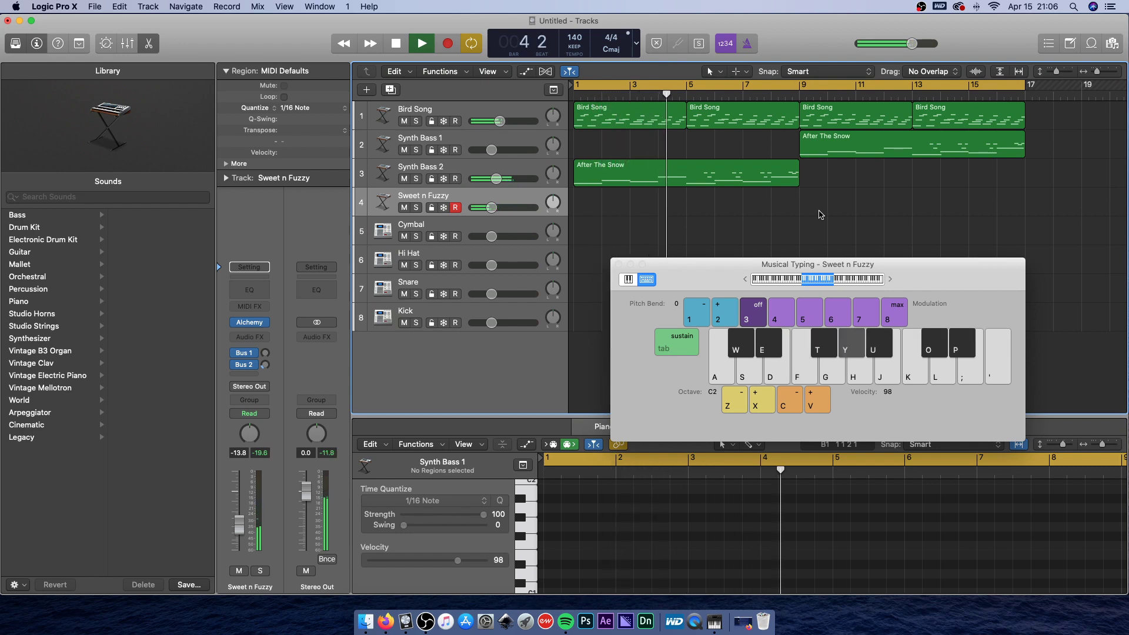
pyautogui.press('g')
pyautogui.press('k')
# Repeat the melody from bar 5 with C, A# and D#, stop playback, and return the playhead to the start.
pyautogui.press('k')
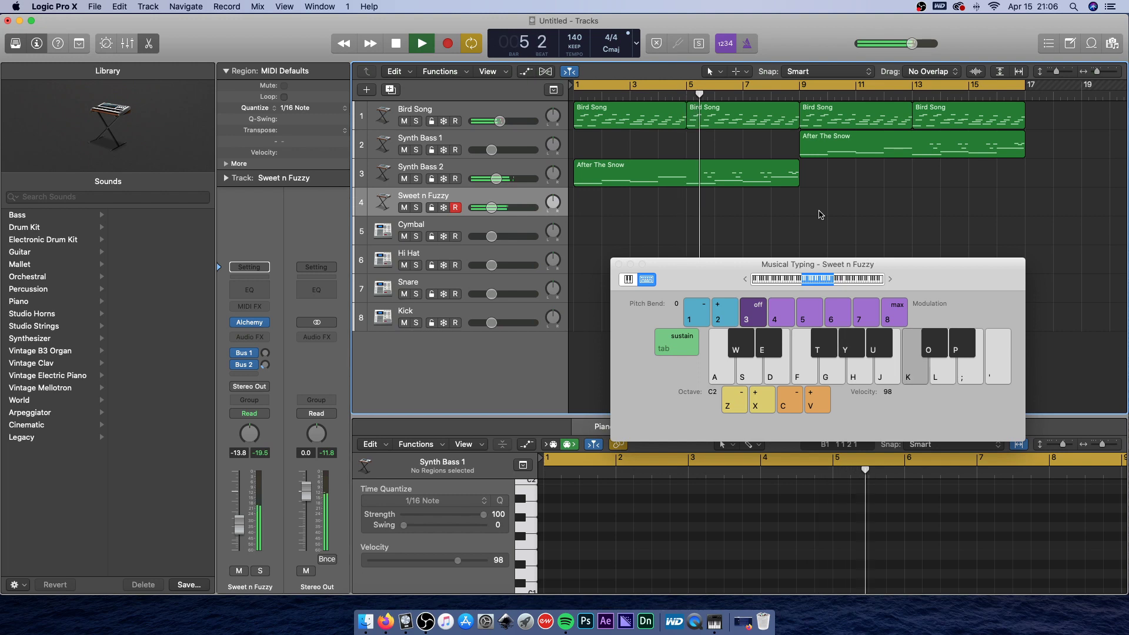
pyautogui.press('u')
pyautogui.press('k')
pyautogui.press('u')
pyautogui.press('p')
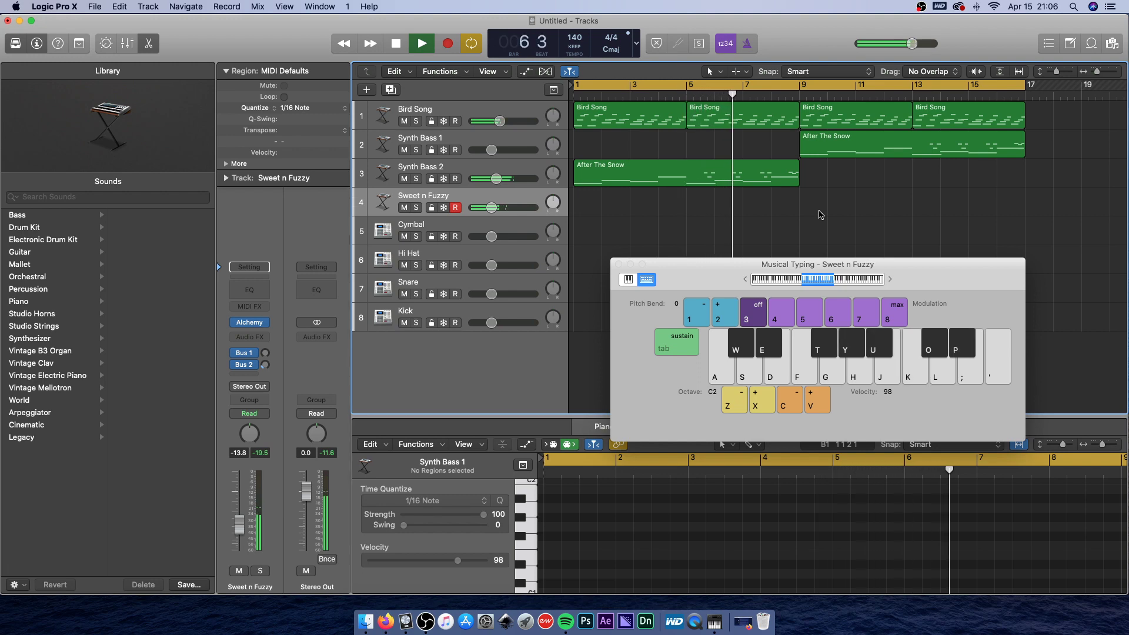
pyautogui.press('space')
pyautogui.press('Return')
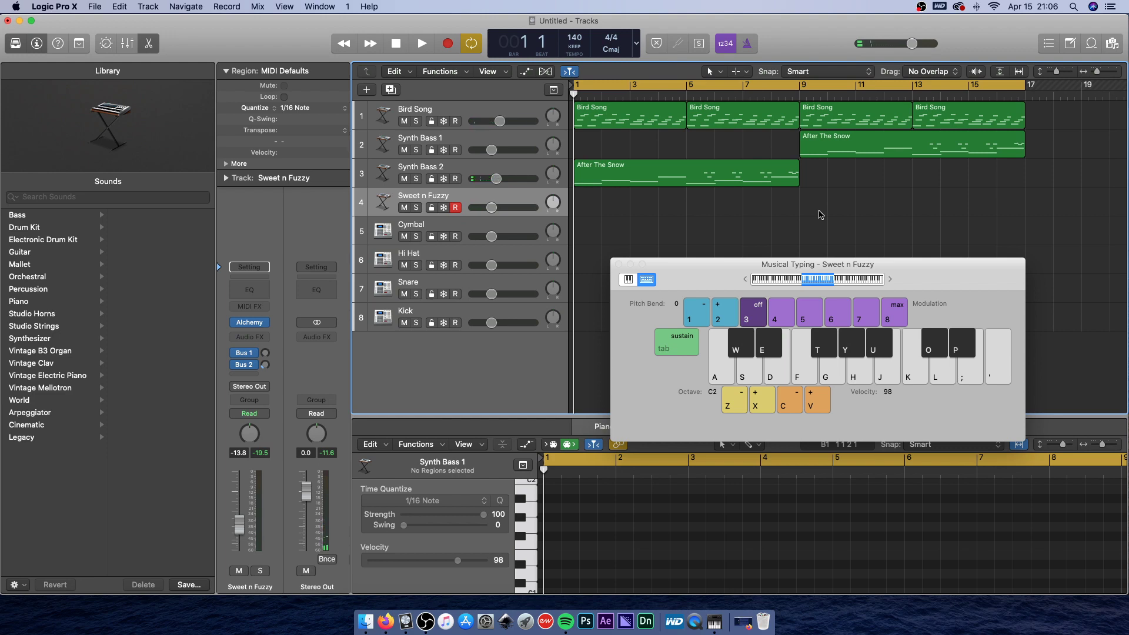
# Audition a held chord of G, C and D# on Sweet n Fuzzy with playback stopped.
pyautogui.press('k')
pyautogui.press('k')
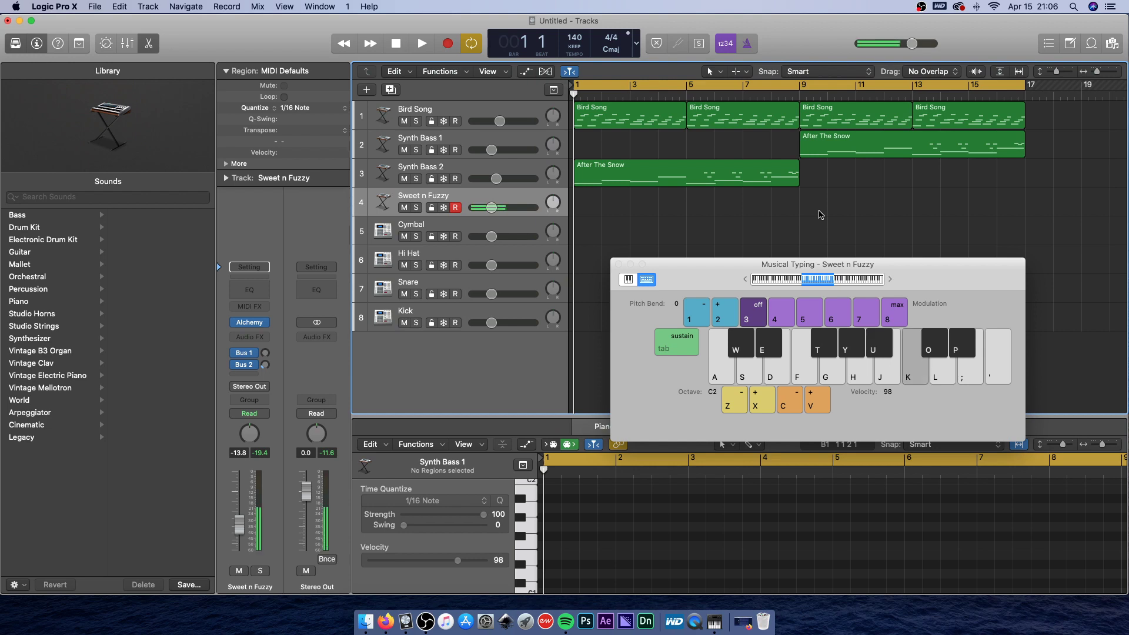
pyautogui.press('p')
pyautogui.press('f')
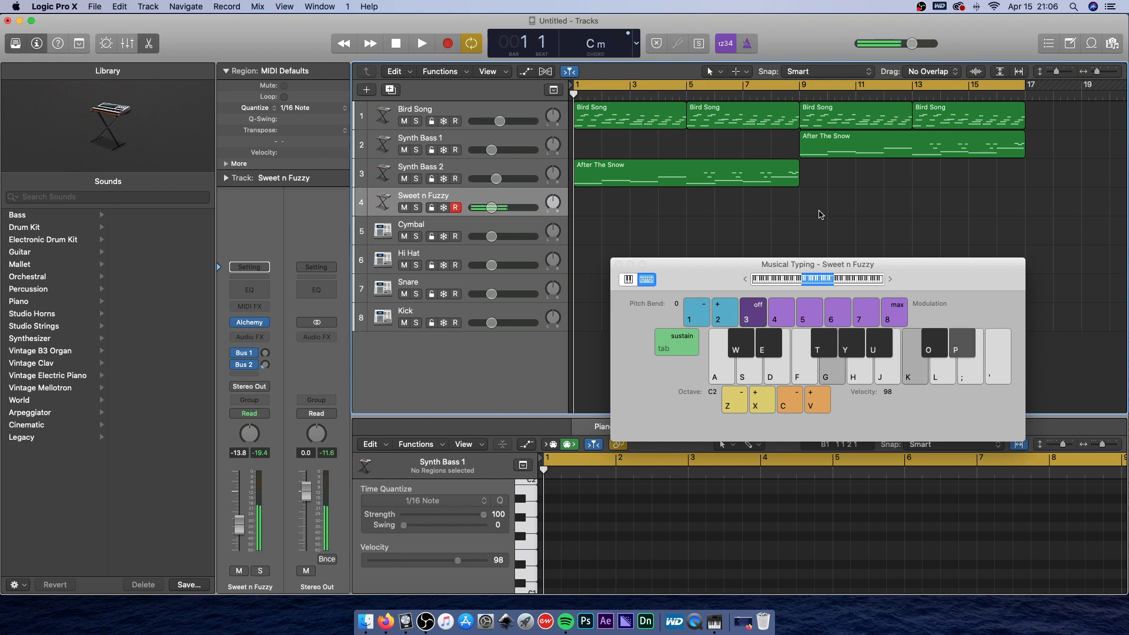
pyautogui.press('k')
pyautogui.press('f')
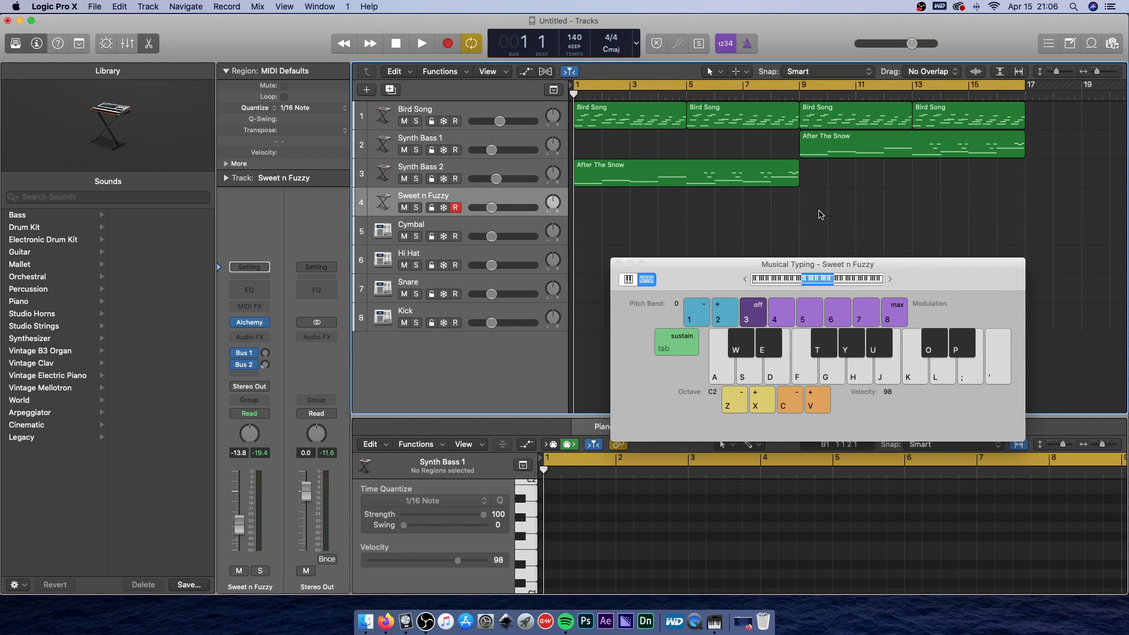
pyautogui.press('g')
# Play the loop from bar 1 and rehearse the first four-bar phrase with C, A#, D#, G, F and G#, ending on G, C and G.
pyautogui.press('space')
pyautogui.press('k')
pyautogui.press('k')
pyautogui.press('u')
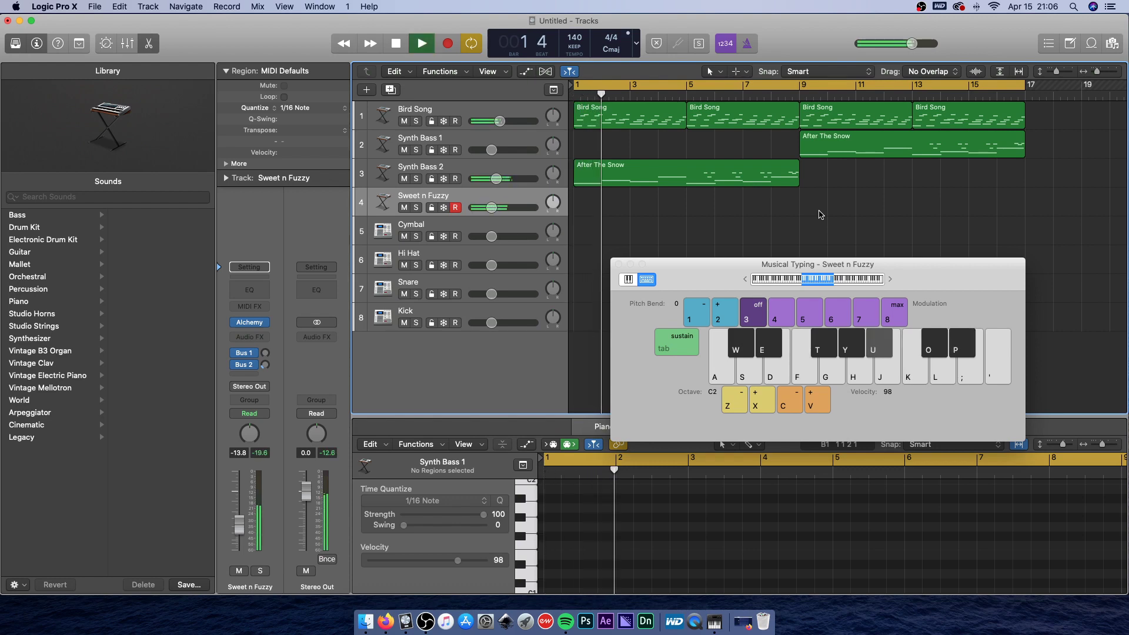
pyautogui.press('p')
pyautogui.press('g')
pyautogui.press('f')
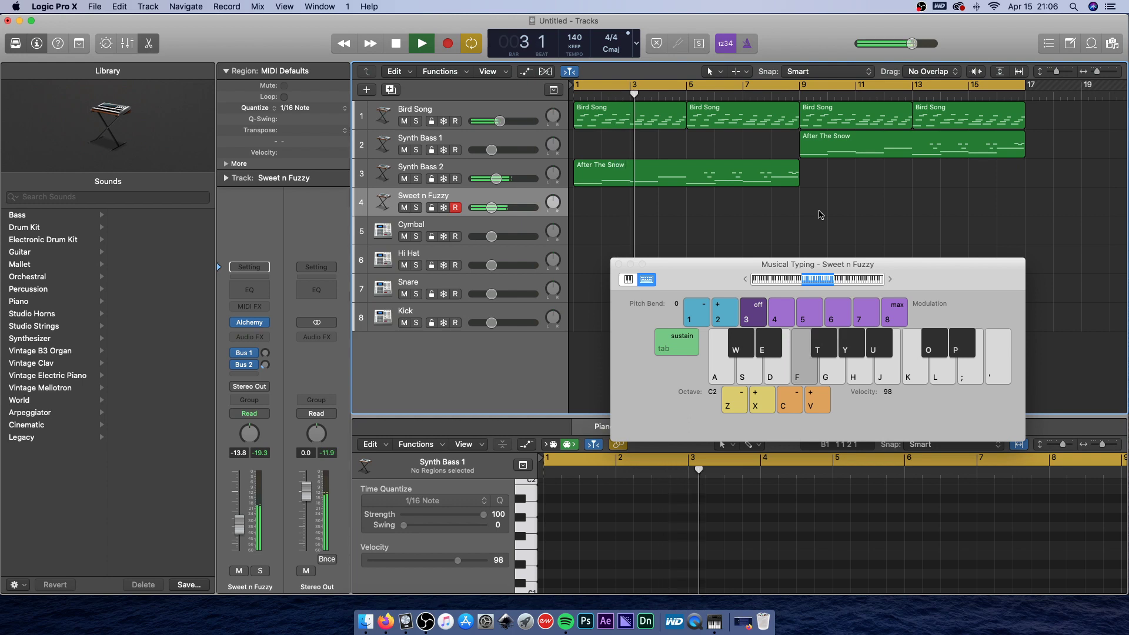
pyautogui.press('f')
pyautogui.press('y')
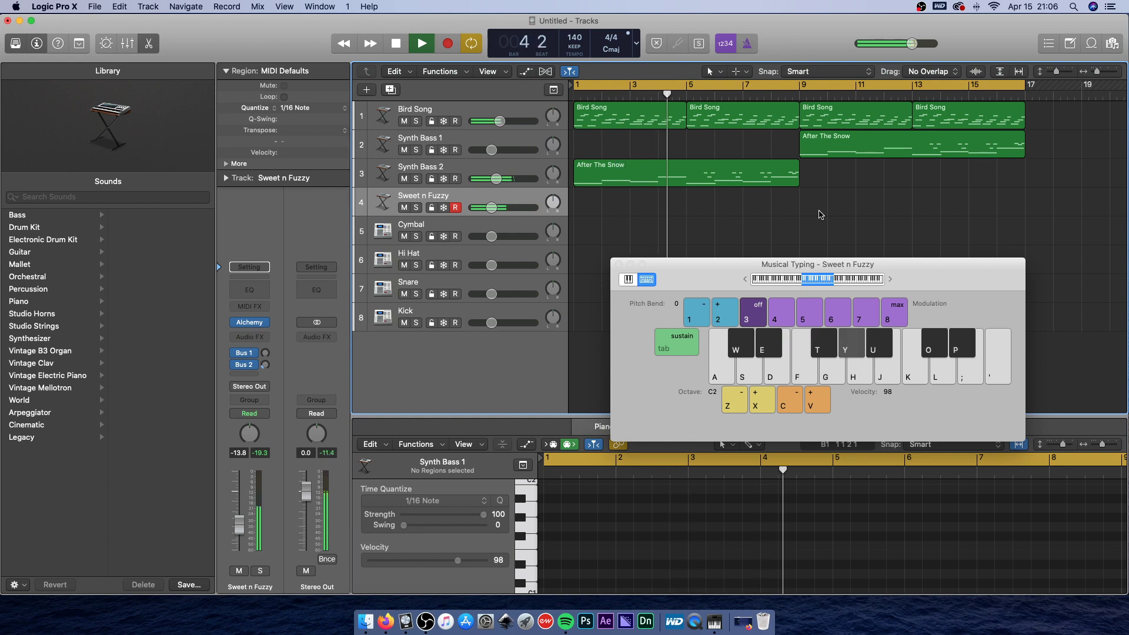
pyautogui.press('g')
pyautogui.press('k')
pyautogui.press('g')
# Rehearse the phrase over bars 5 to 8 with a D, B, D ending, stop playback, and return to the start.
pyautogui.press('k')
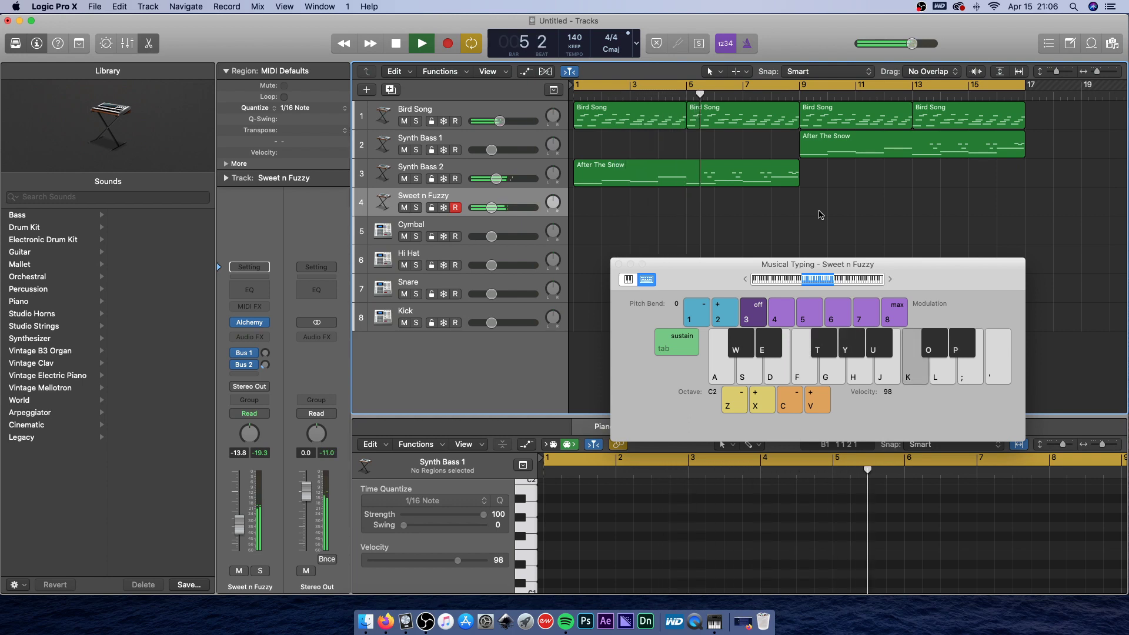
pyautogui.press('u')
pyautogui.press('p')
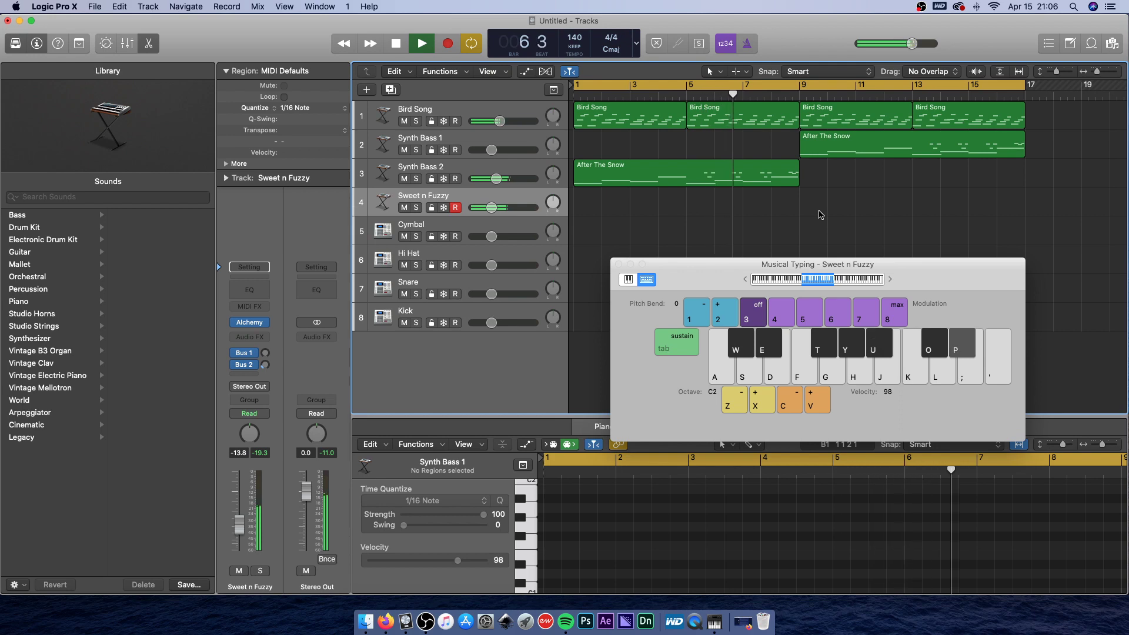
pyautogui.press('g')
pyautogui.press('f')
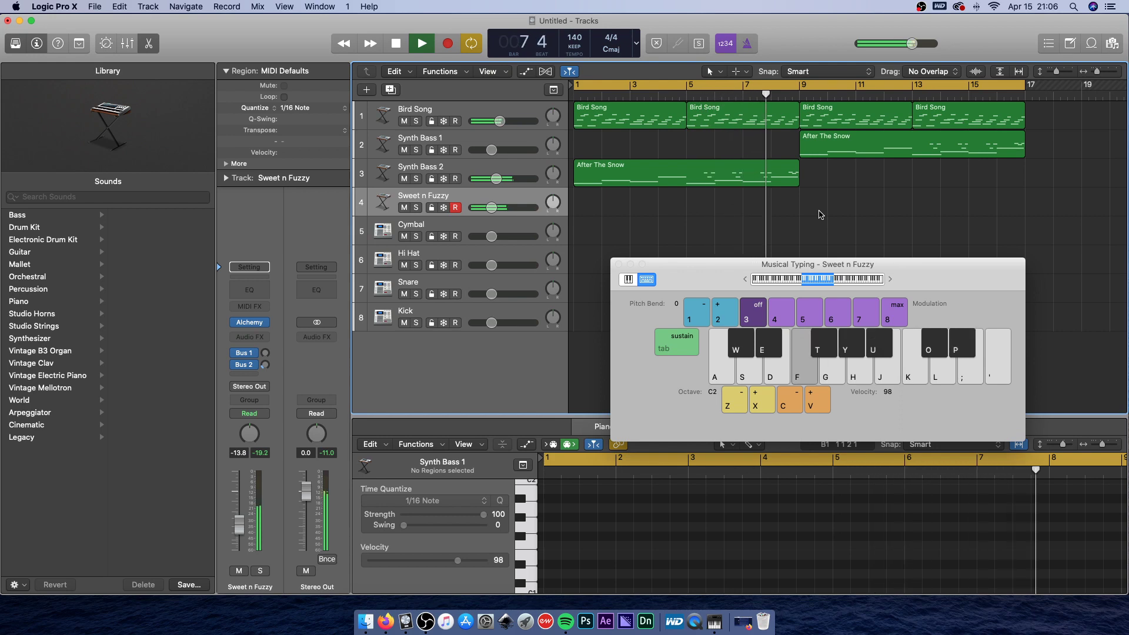
pyautogui.press('g')
pyautogui.press('l')
pyautogui.press('j')
pyautogui.press('l')
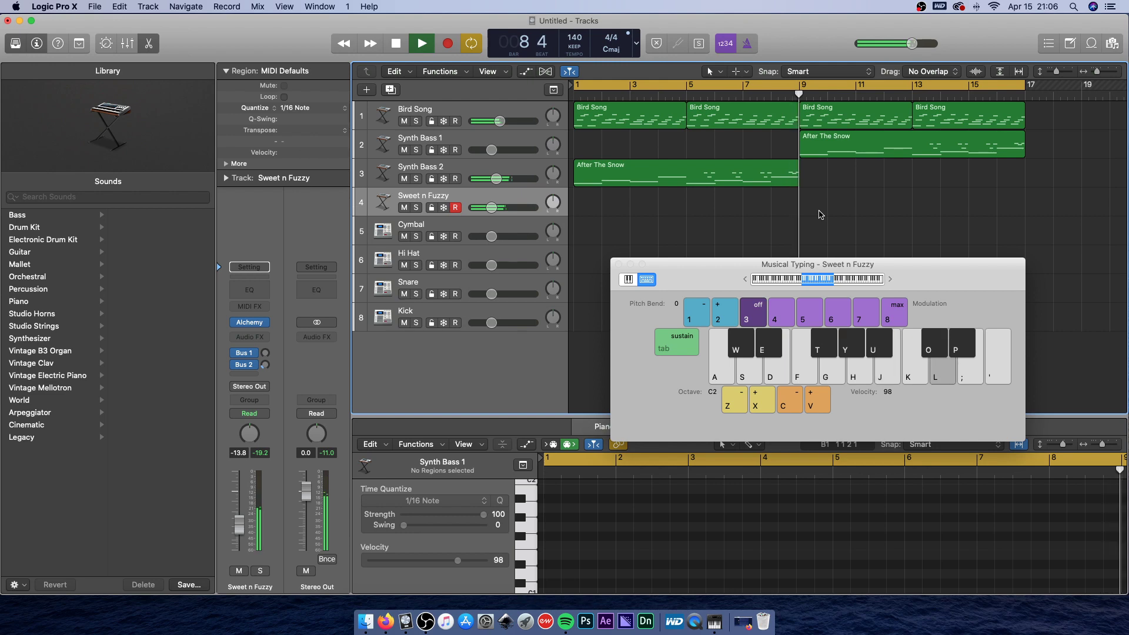
pyautogui.press('k')
pyautogui.press('space')
pyautogui.press('Return')
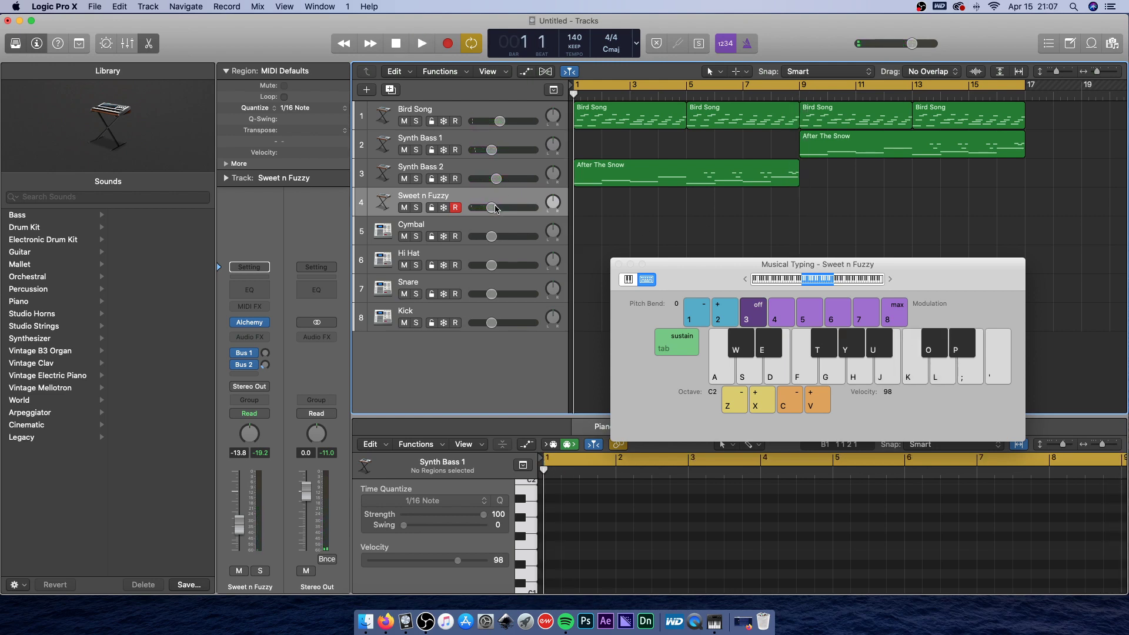
# Start recording on Sweet n Fuzzy and perform the melody over bars 1 to 4 with C, A#, D#, G, F and G#, ending on G, C and G.
pyautogui.press('r')
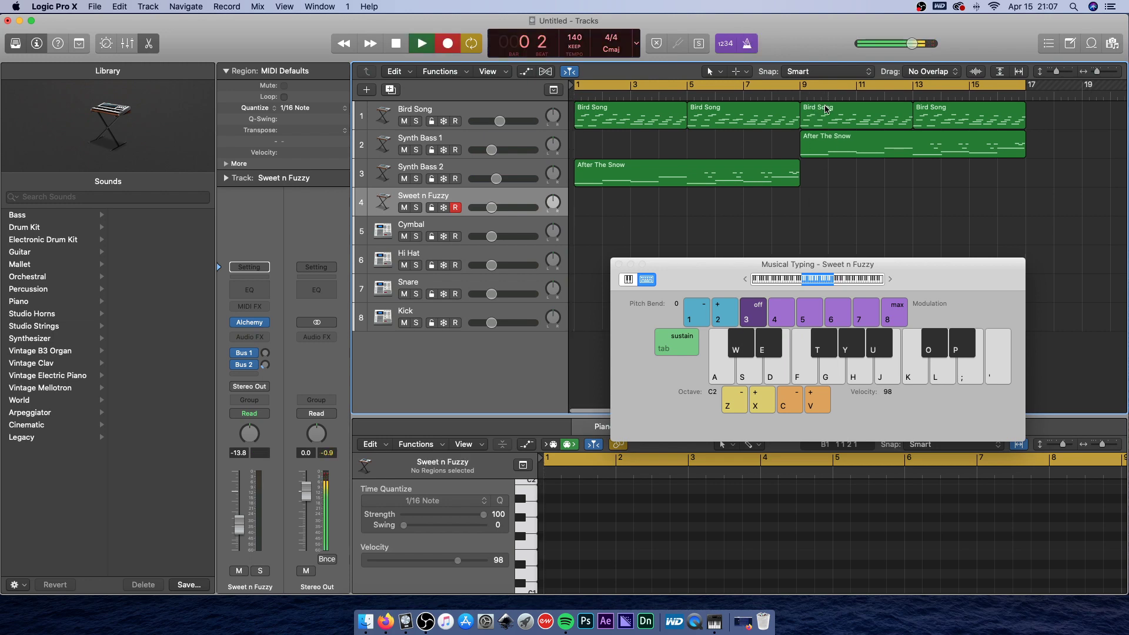
pyautogui.press('k')
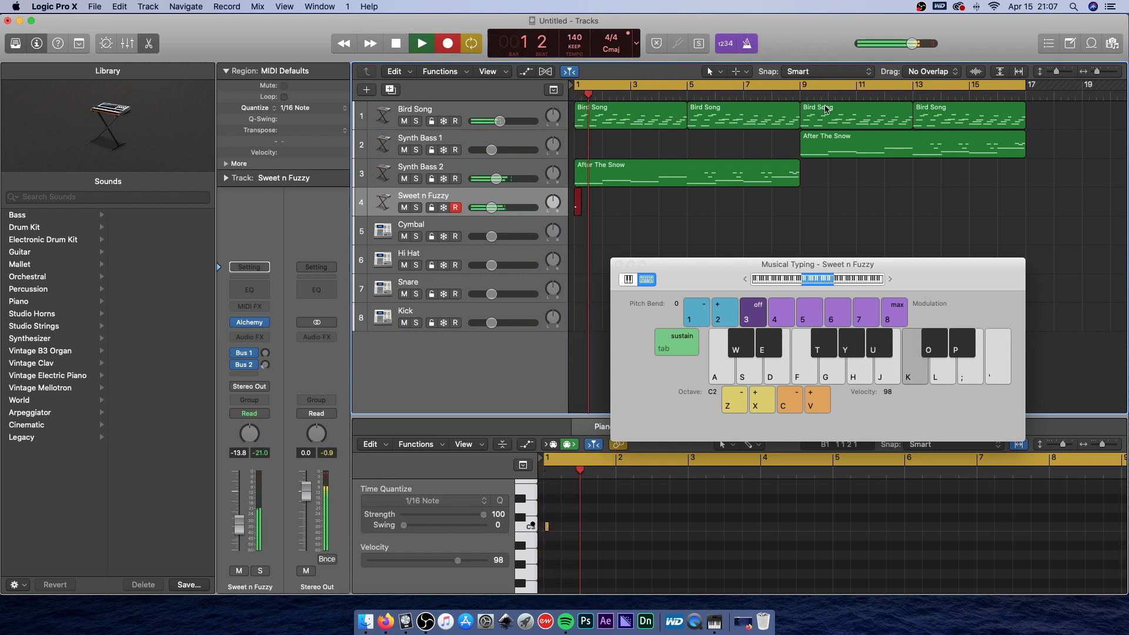
pyautogui.press('h')
pyautogui.press('k')
pyautogui.press('h')
pyautogui.press('p')
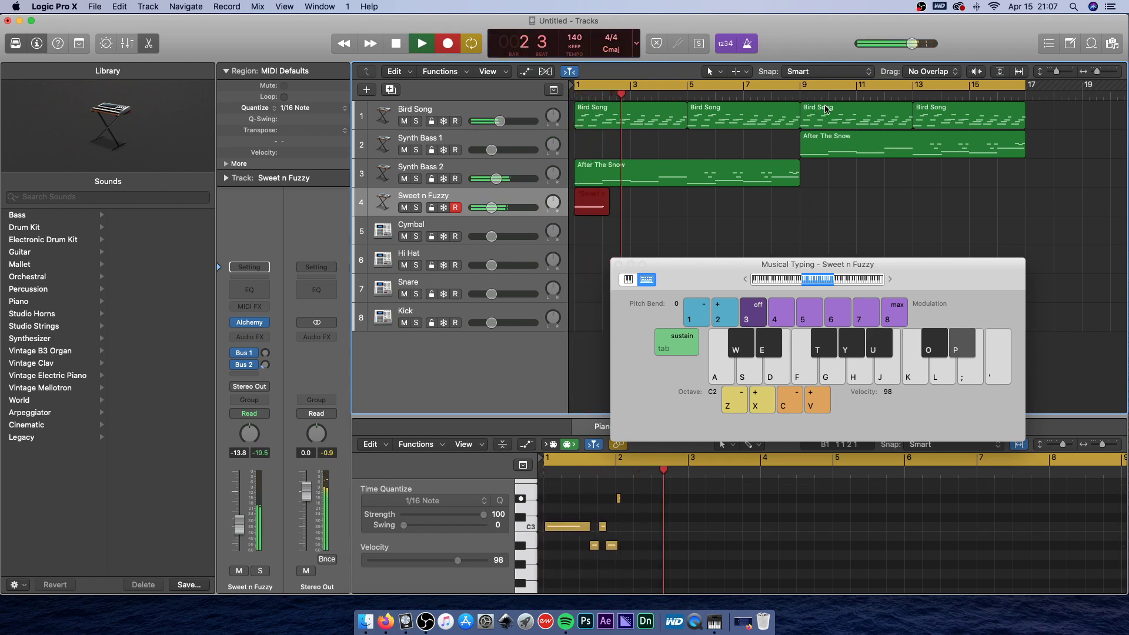
pyautogui.press('g')
pyautogui.press('f')
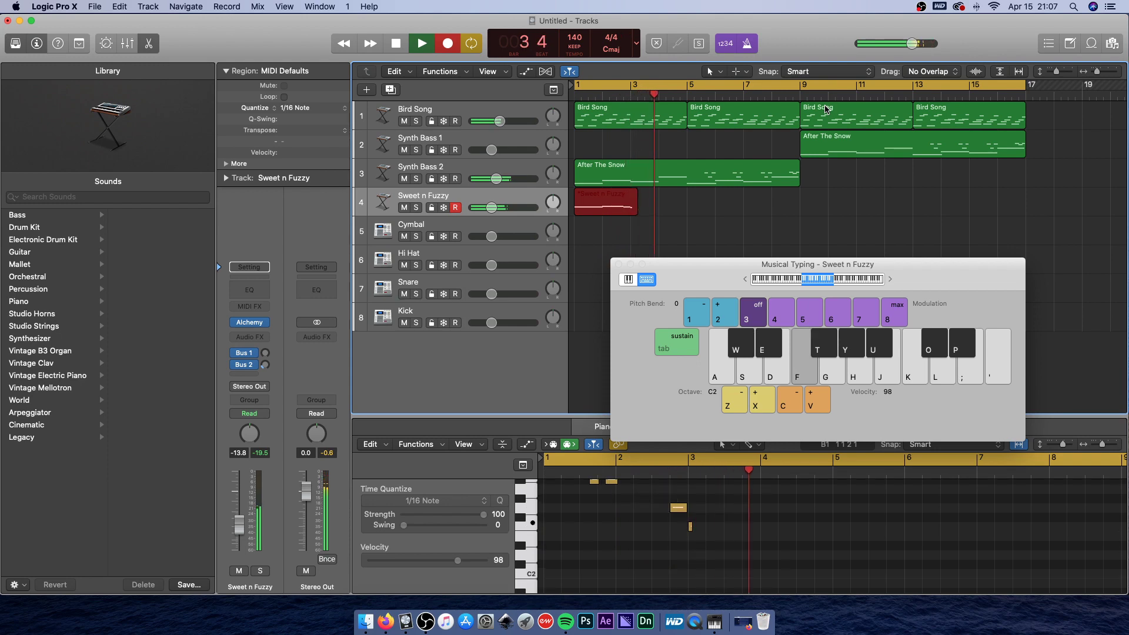
pyautogui.press('y')
pyautogui.press('g')
pyautogui.press('k')
pyautogui.press('g')
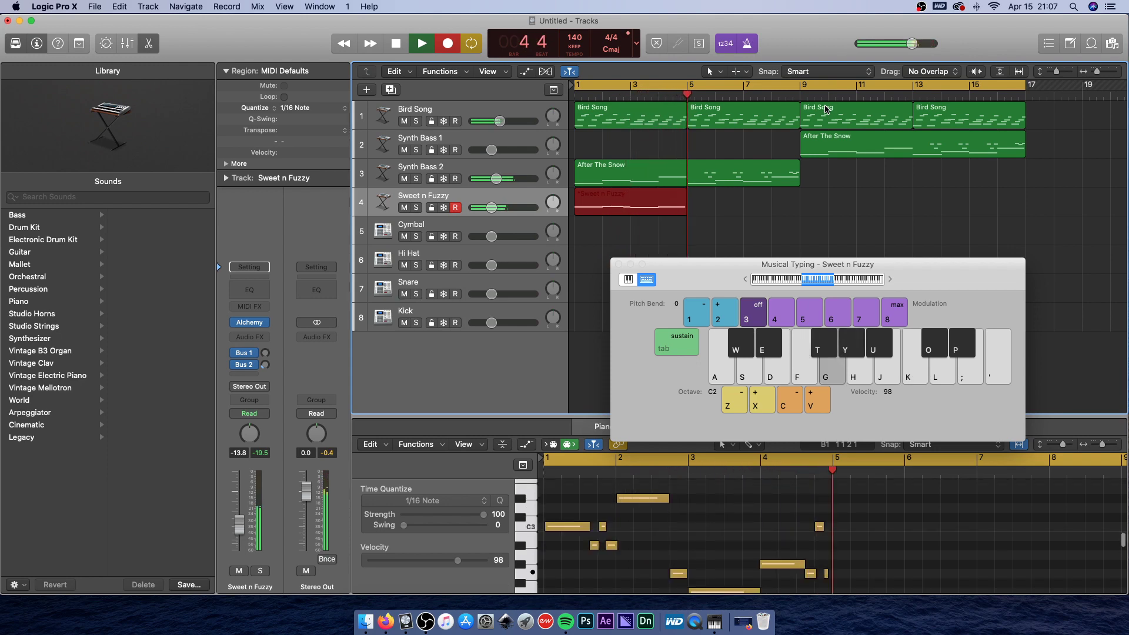
# Record the Sweet n Fuzzy melody over bars 5 to 8 with C, A#, D#, G and F, adding a closing B, D, F run, and stop recording.
pyautogui.press('k')
pyautogui.press('u')
pyautogui.press('k')
pyautogui.press('u')
pyautogui.press('p')
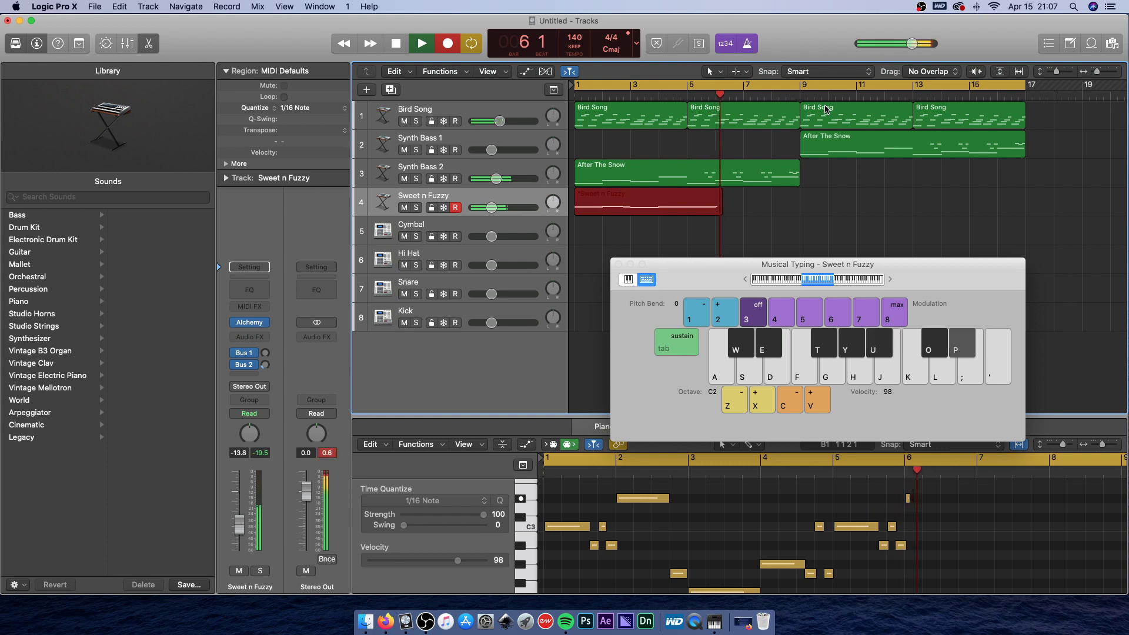
pyautogui.press('g')
pyautogui.press('f')
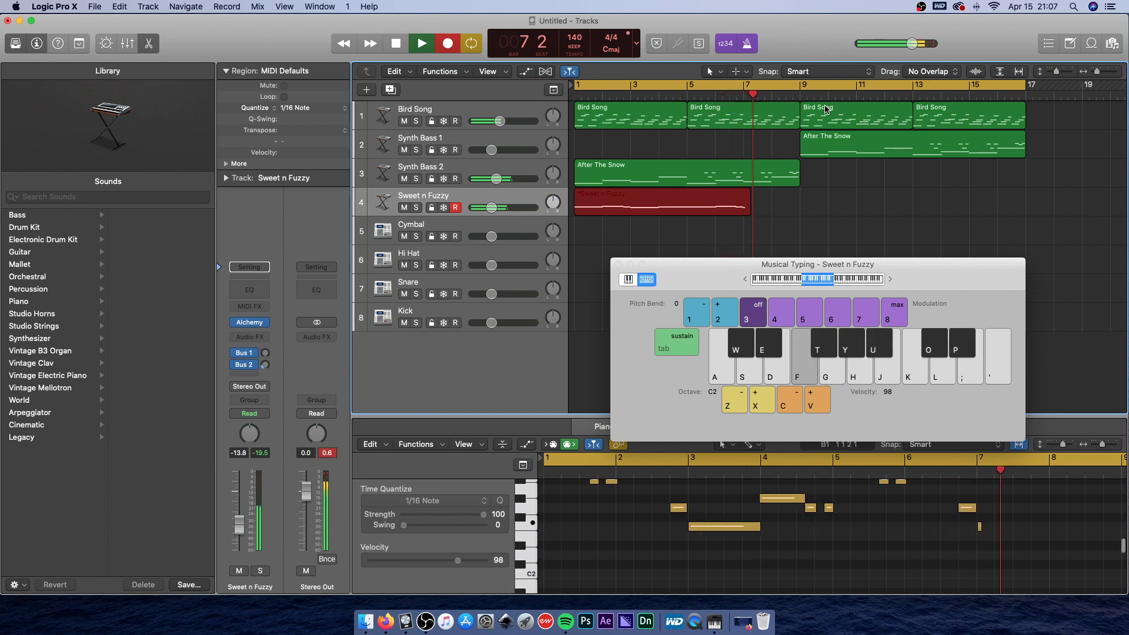
pyautogui.press('g')
pyautogui.press('j')
pyautogui.press('l')
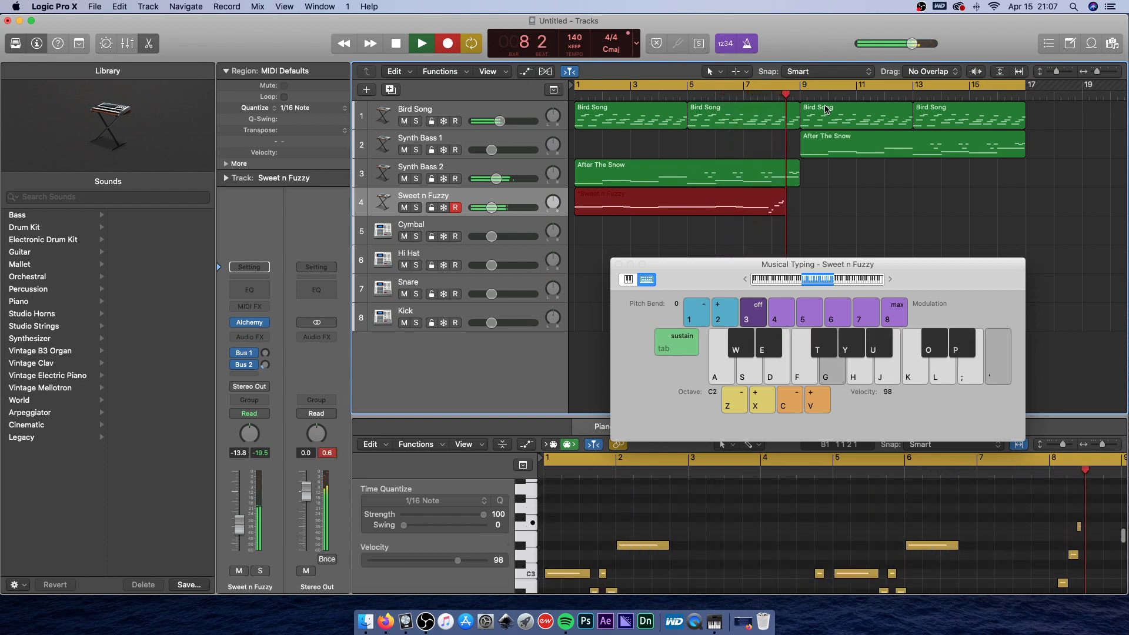
pyautogui.press('l')
pyautogui.press('j')
pyautogui.press('space')
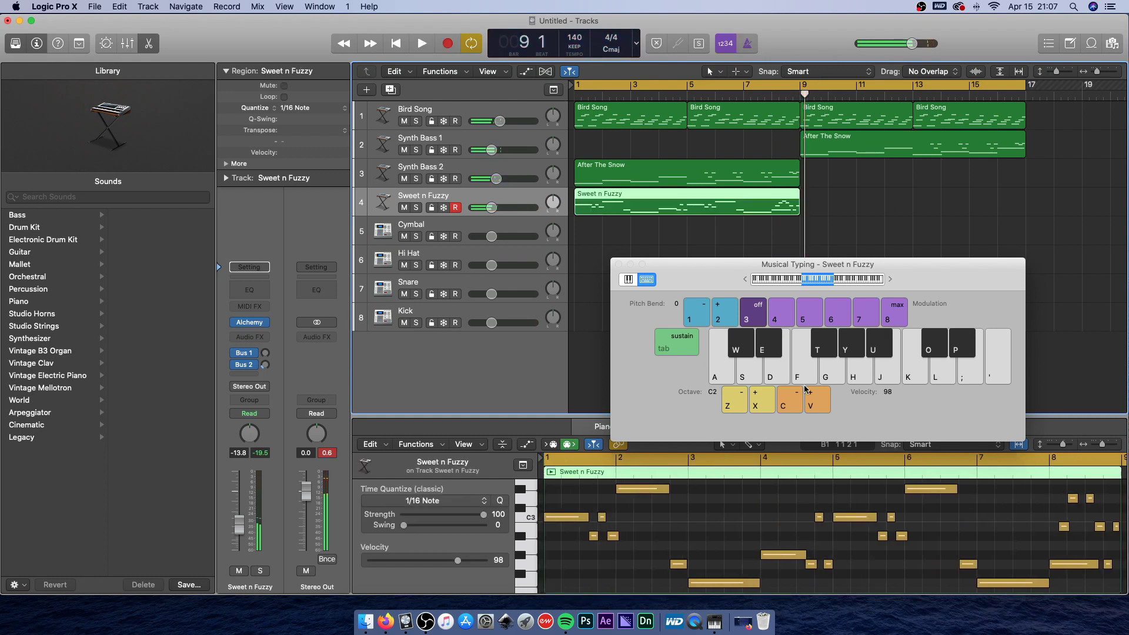
# Quantize all notes of the recorded Sweet n Fuzzy region to 1/16 notes.
pyautogui.rightClick(728, 510)
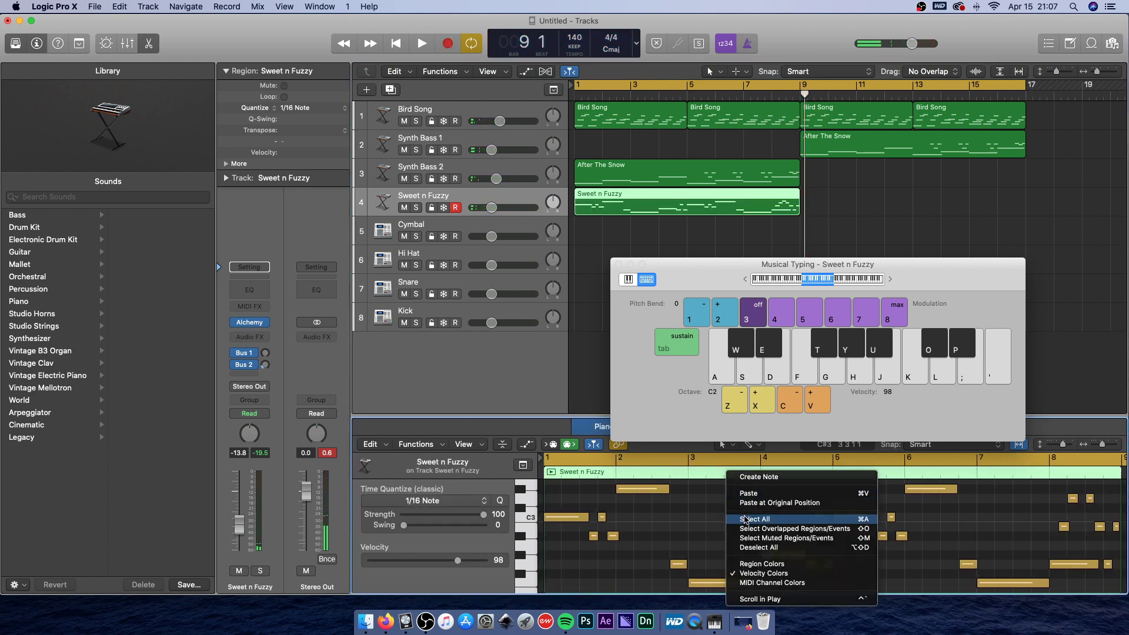
pyautogui.click(745, 520)
pyautogui.click(498, 507)
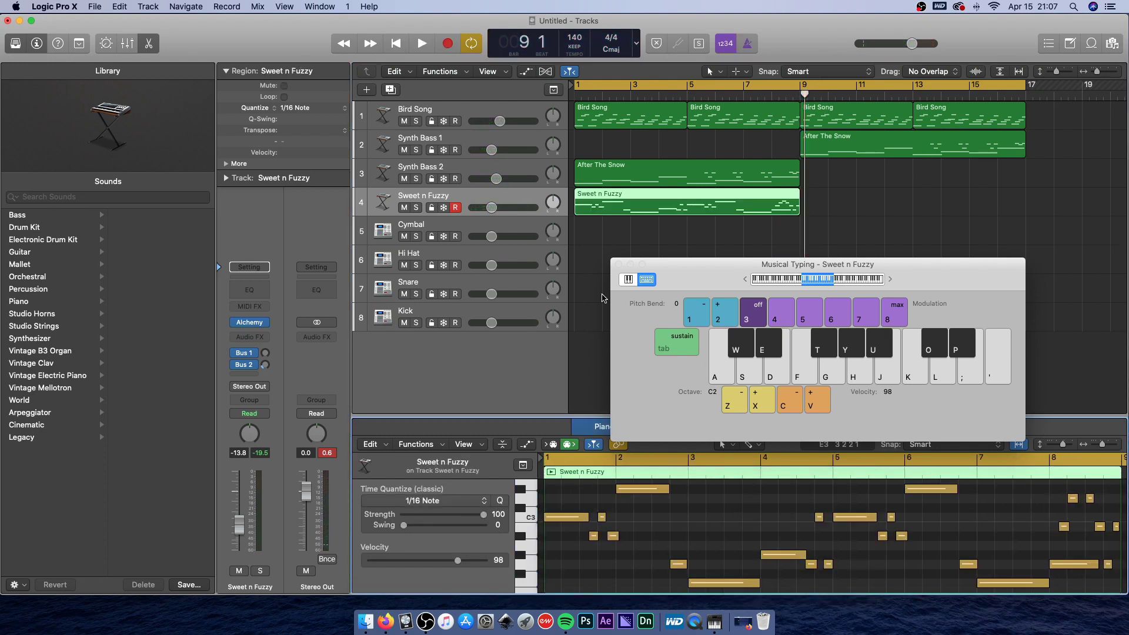
# Copy the Sweet n Fuzzy region to bar 9 and delete the original from bars 1 to 8.
pyautogui.click(595, 255)
pyautogui.click(642, 194)
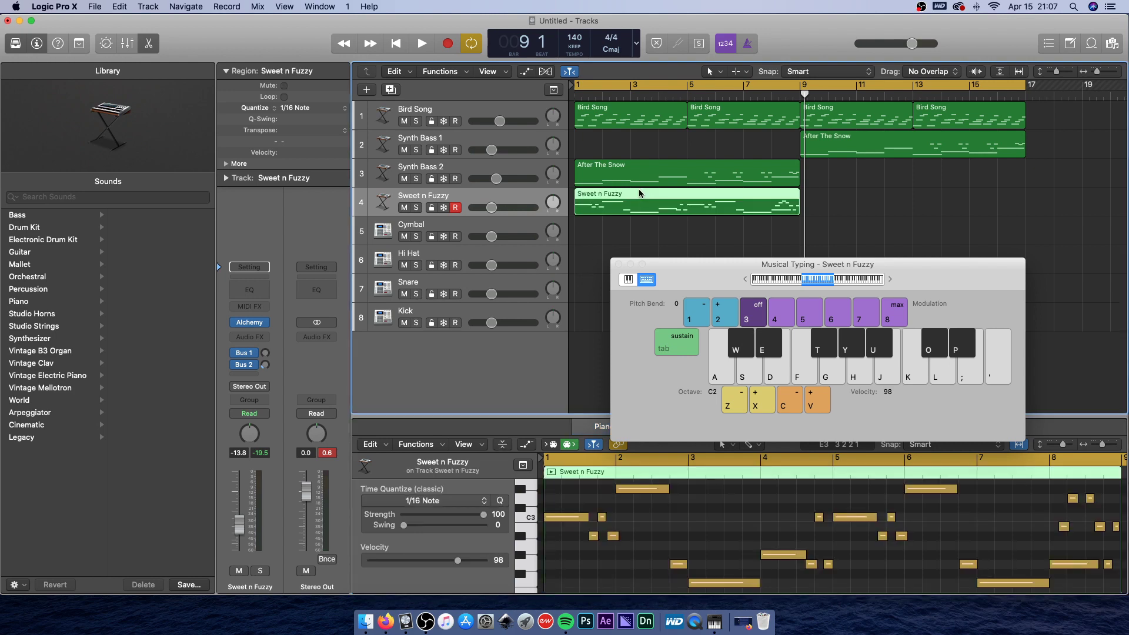
pyautogui.press('super+v')
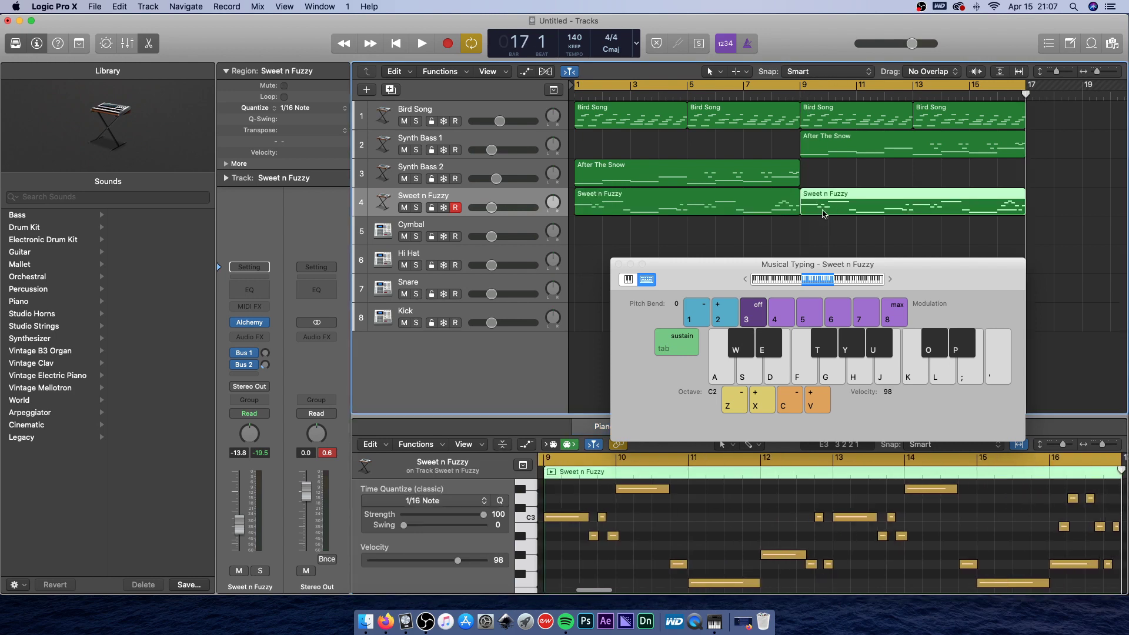
pyautogui.click(745, 228)
pyautogui.click(748, 196)
pyautogui.press('Delete')
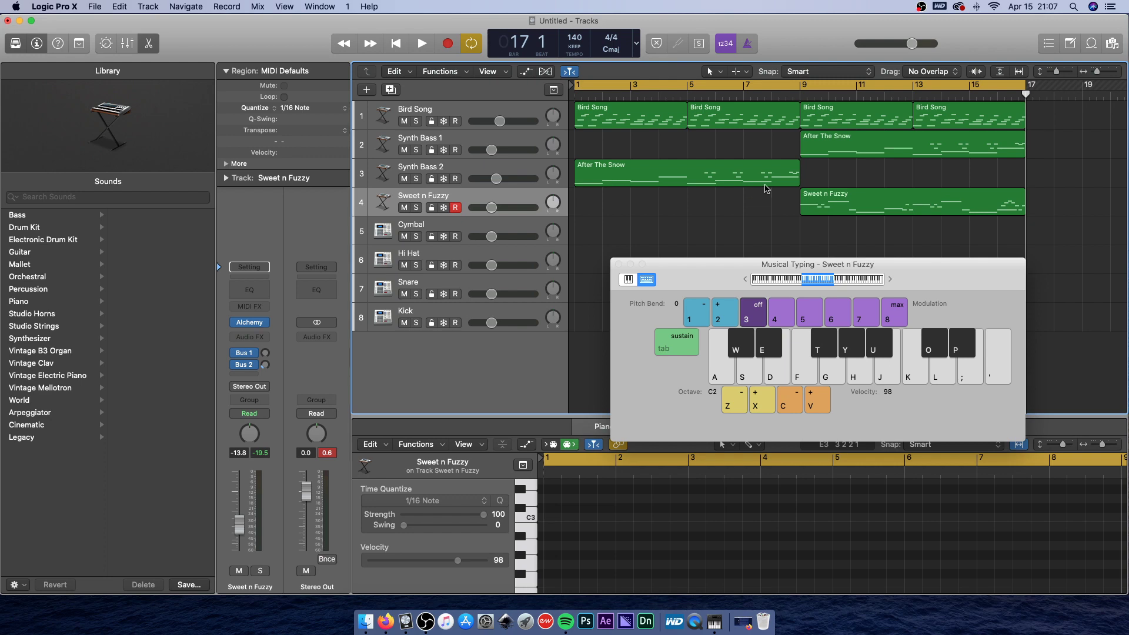
# Lower the Sweet n Fuzzy track's volume to -22.0 dB and select the Synth Bass 2 track.
pyautogui.click(767, 186)
pyautogui.click(676, 203)
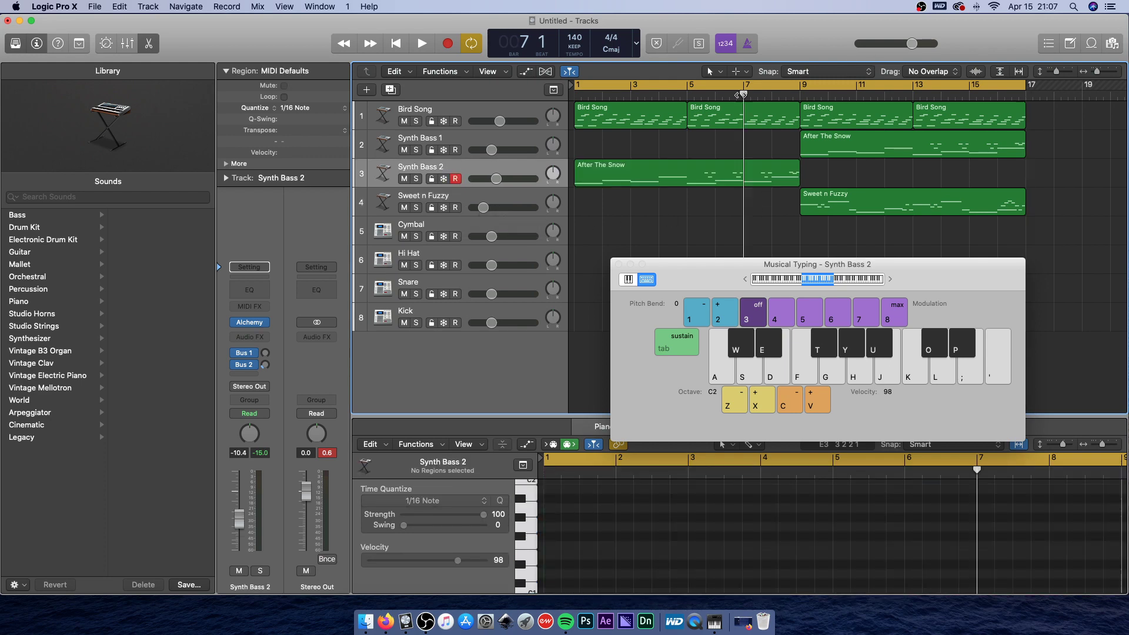
# Play back the loop while trying C and D notes live on Synth Bass 2, and stop playback.
pyautogui.press('space')
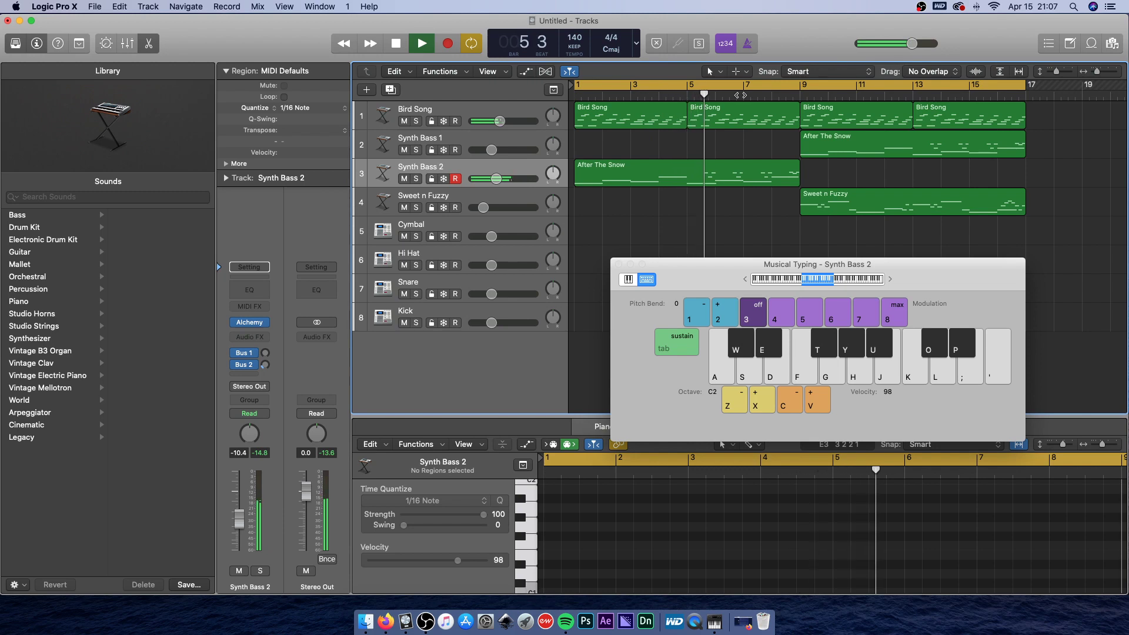
pyautogui.press('a')
pyautogui.press('a')
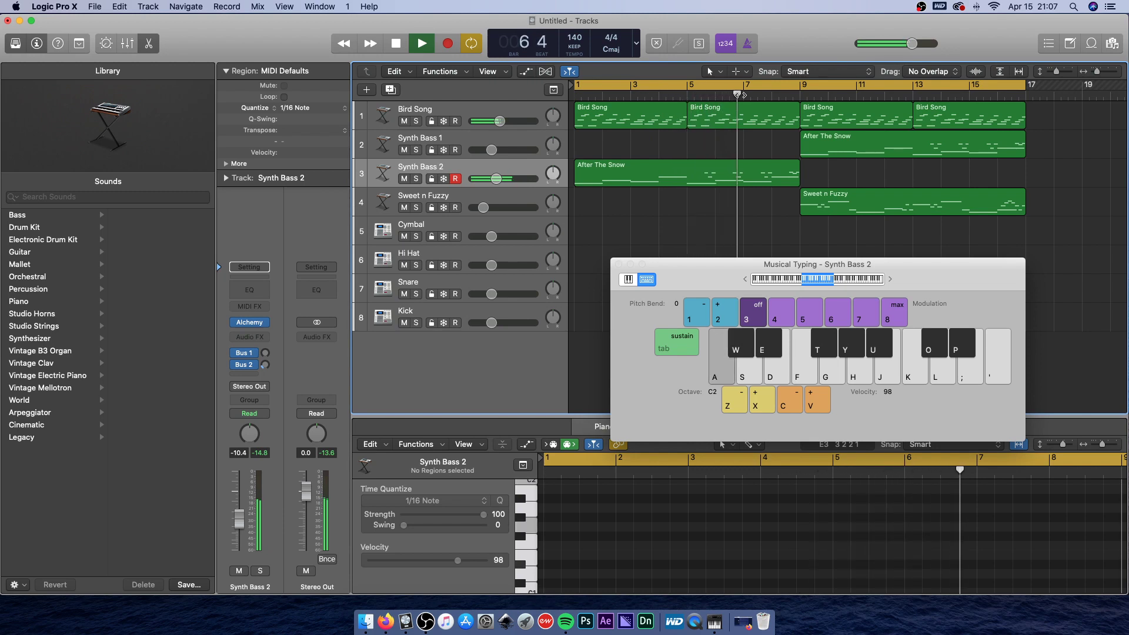
pyautogui.press('a')
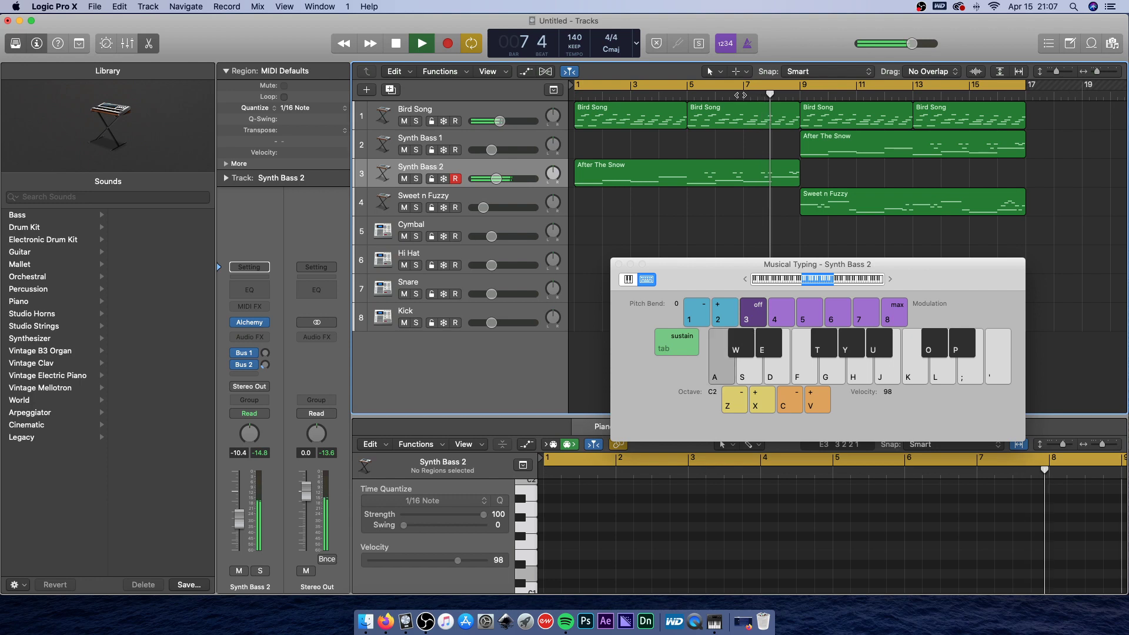
pyautogui.press('s')
pyautogui.press('s')
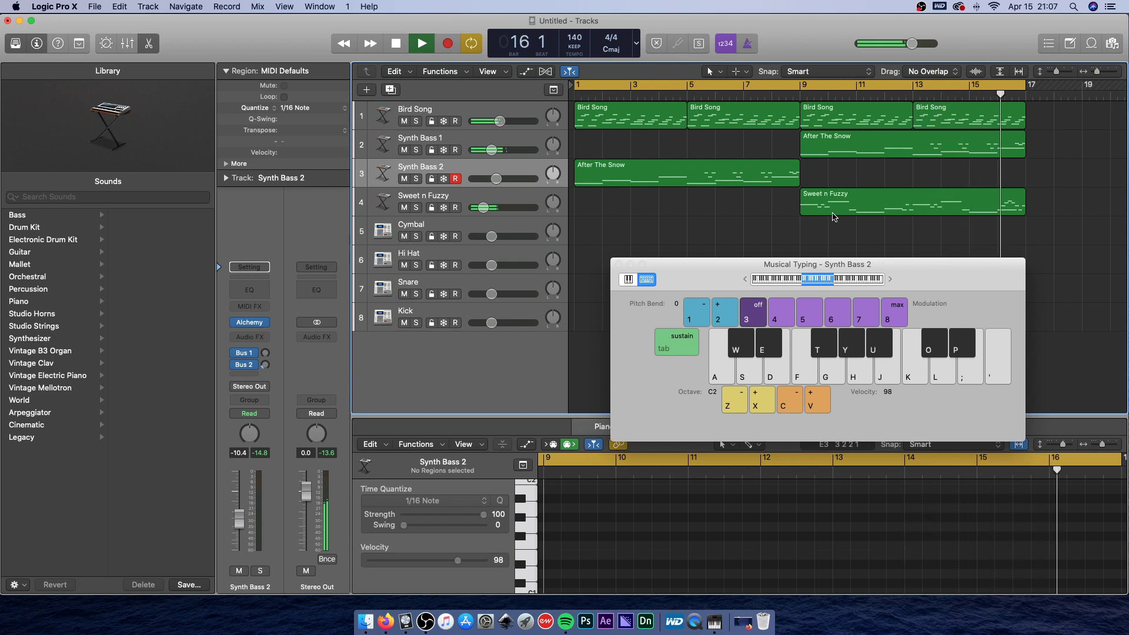
pyautogui.press('space')
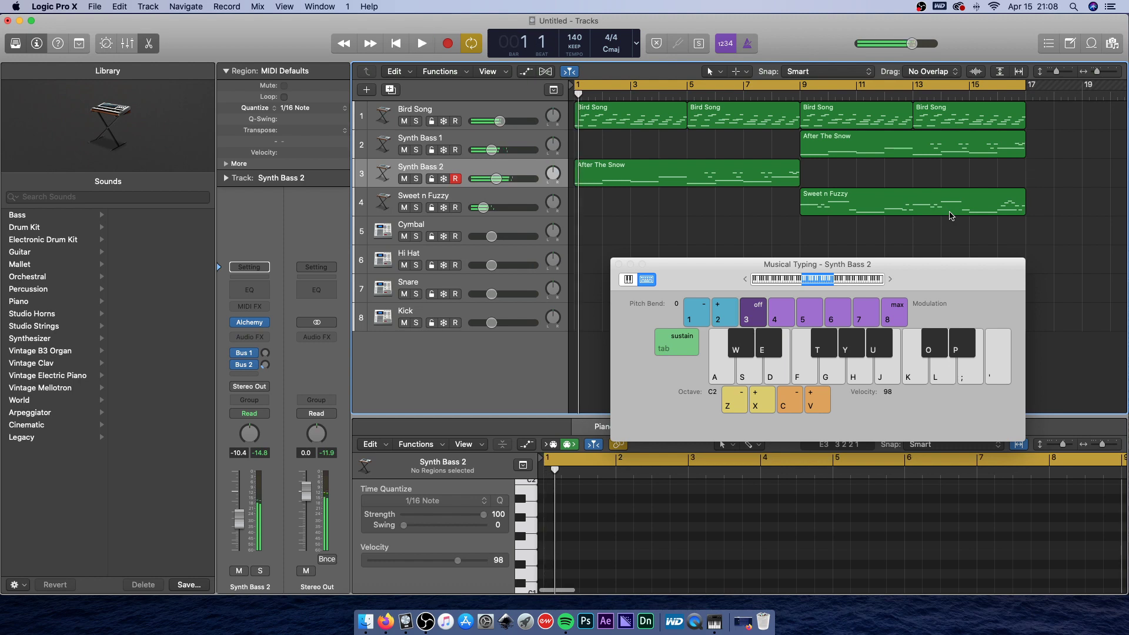
# Open the Sweet n Fuzzy notes, move the Musical Typing window off the piano roll, and select the note starting at bar 12.
pyautogui.click(887, 97)
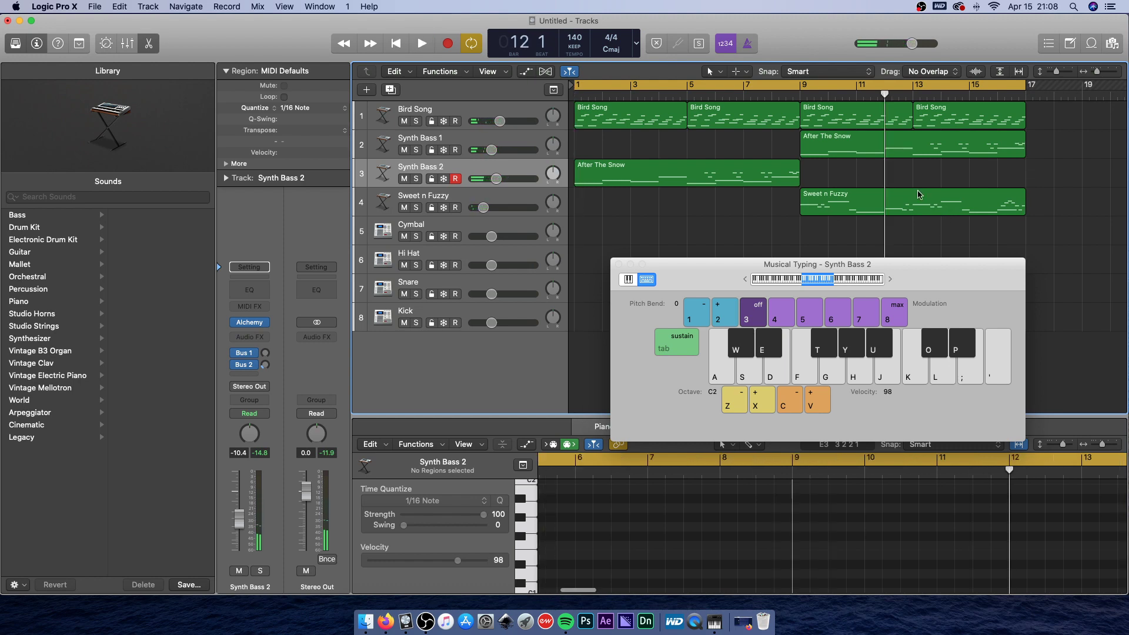
pyautogui.click(921, 197)
pyautogui.moveTo(708, 275); pyautogui.dragTo(338, 118)
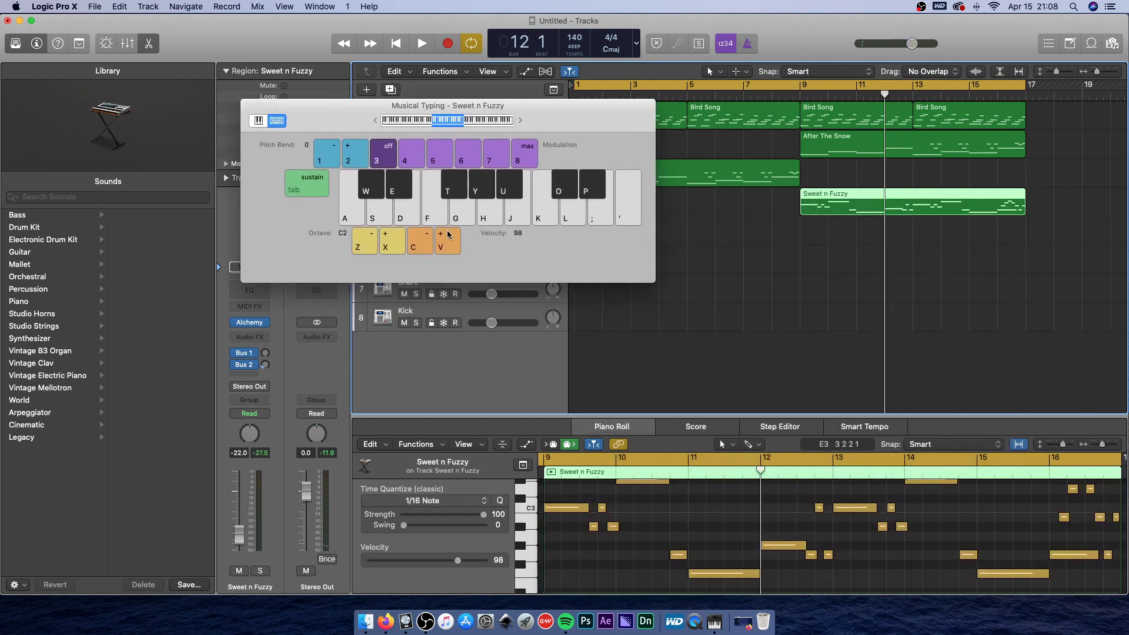
pyautogui.click(741, 563)
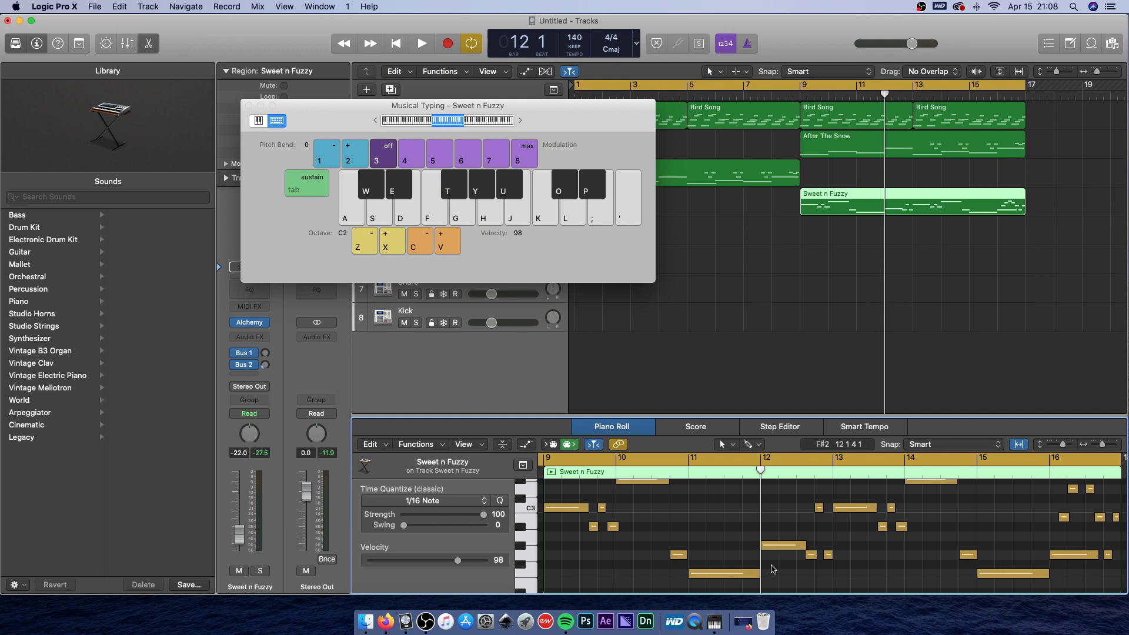
pyautogui.click(757, 575)
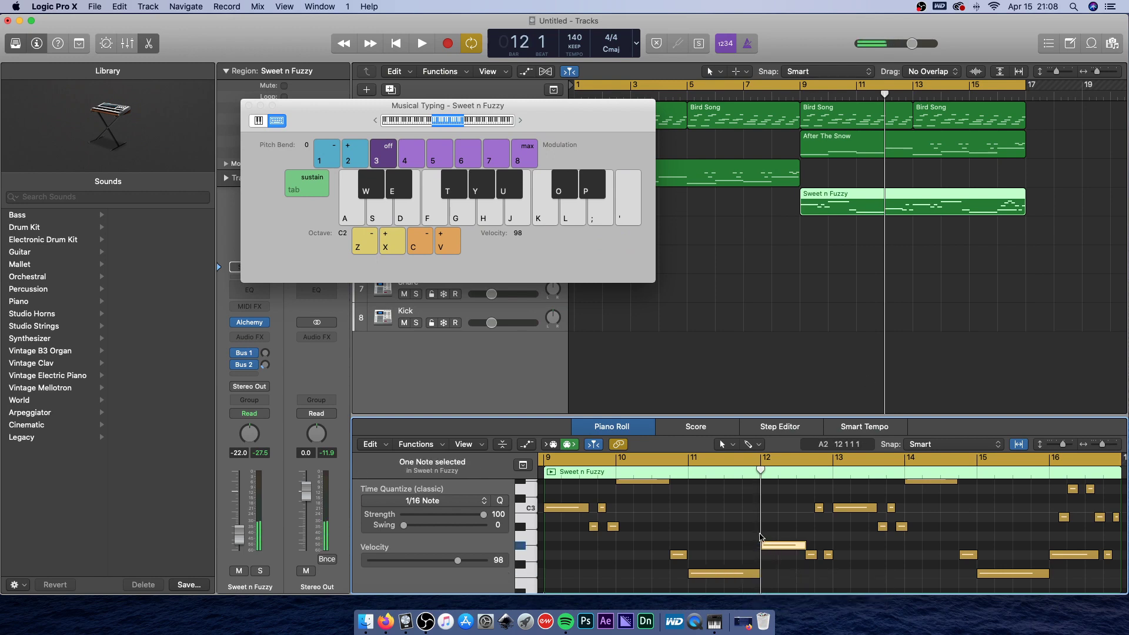
# Play the Sweet n Fuzzy section from bar 9 through the end of the loop and stop playback.
pyautogui.doubleClick(801, 103)
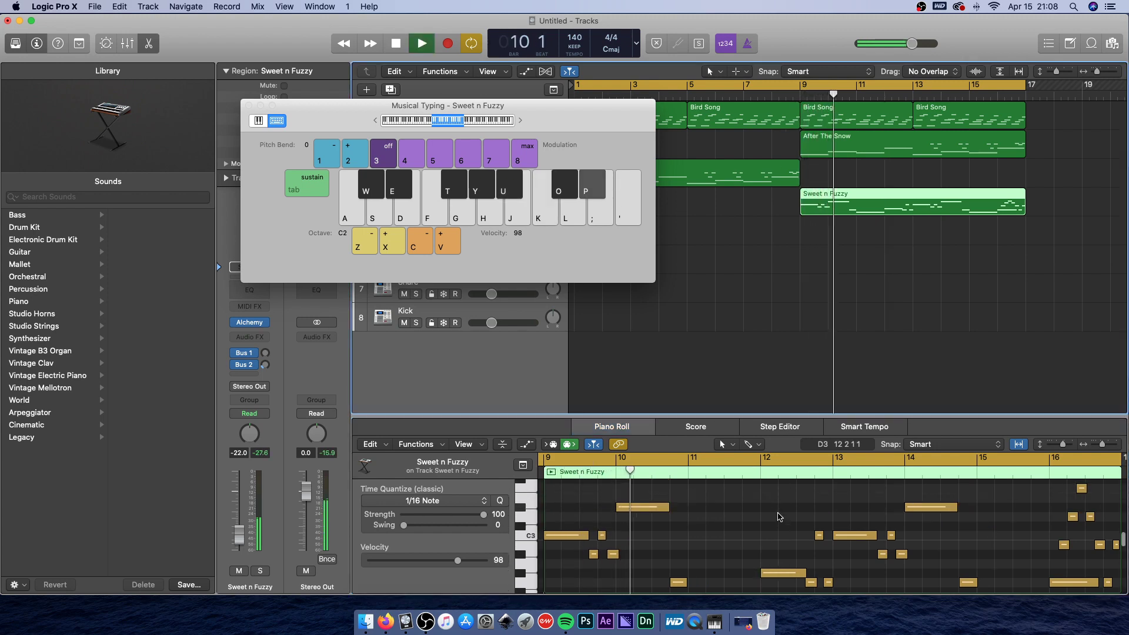
pyautogui.scroll(-2, 776, 506)
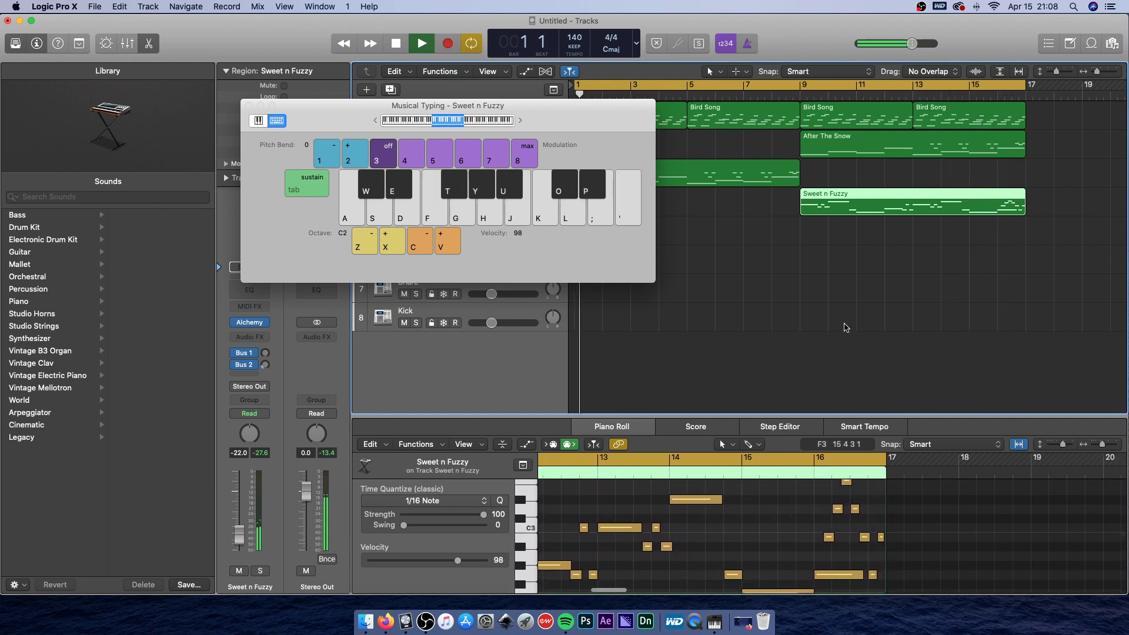
pyautogui.press('space')
# Adjust the end of the long low Sweet n Fuzzy note in bar 15 to meet the start of bar 16.
pyautogui.click(981, 205)
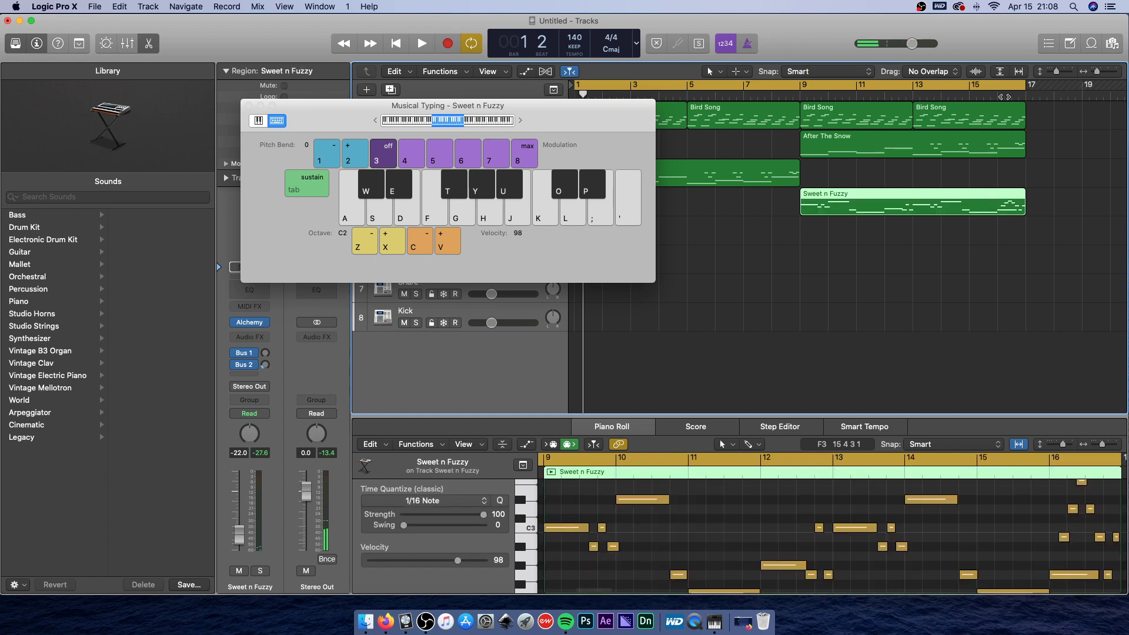
pyautogui.click(1000, 96)
pyautogui.scroll(-3, 835, 541)
pyautogui.click(847, 552)
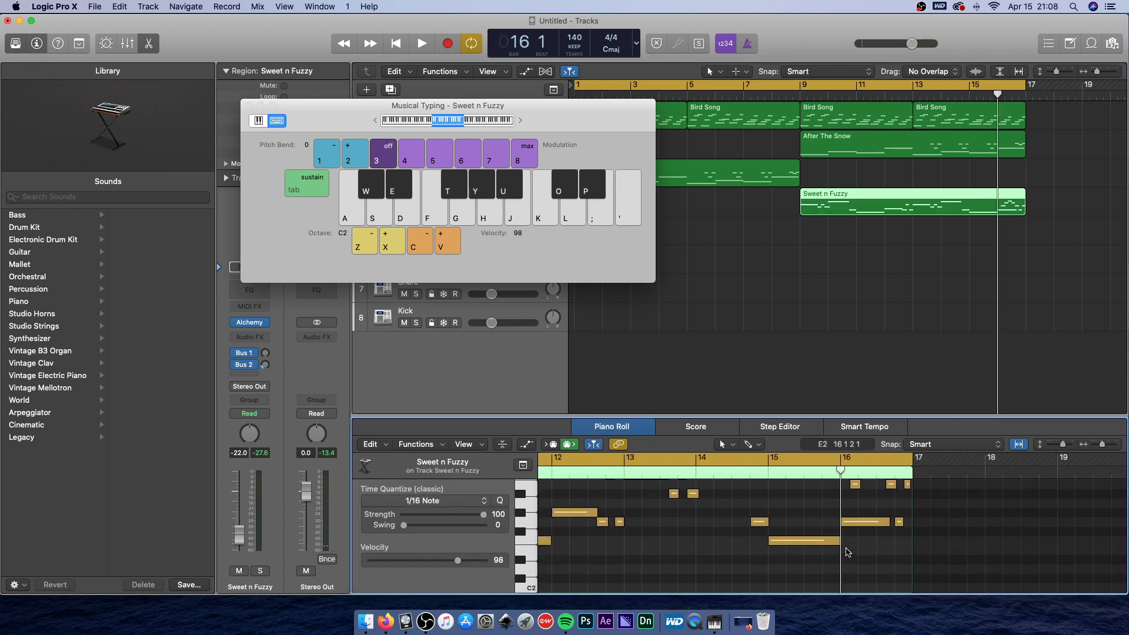
pyautogui.click(837, 542)
pyautogui.moveTo(837, 542); pyautogui.dragTo(840, 544)
pyautogui.click(862, 547)
pyautogui.scroll(3, 862, 547)
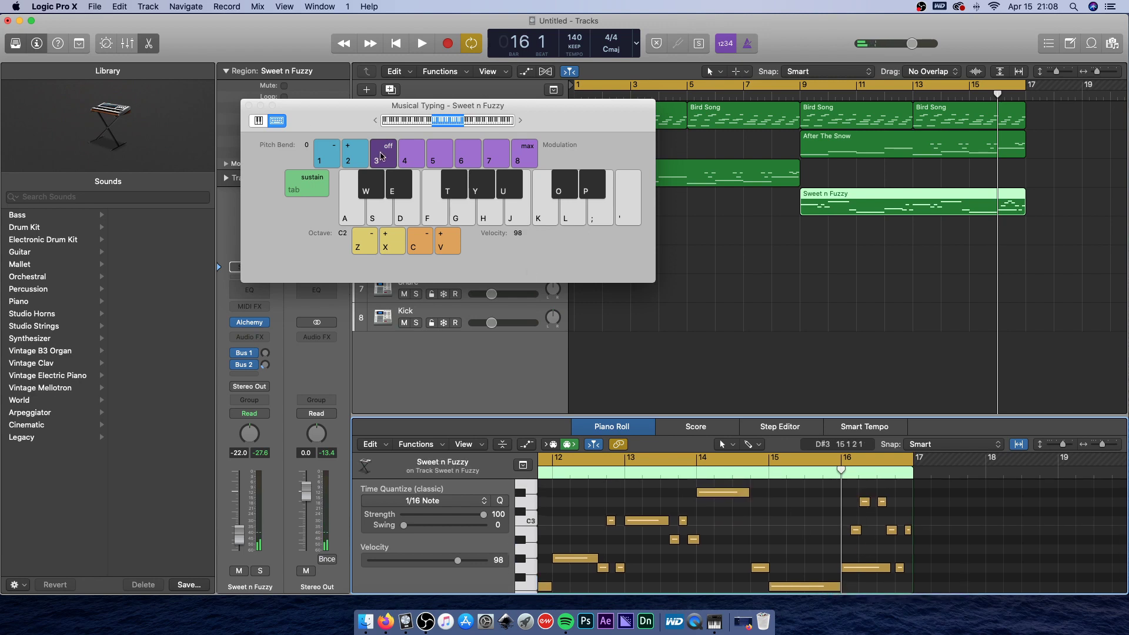
# Duplicate the Bird Song, Synth Bass 1 and Sweet n Fuzzy regions of bars 9 to 16 to start at bar 17.
pyautogui.moveTo(273, 119); pyautogui.dragTo(564, 286)
pyautogui.click(636, 221)
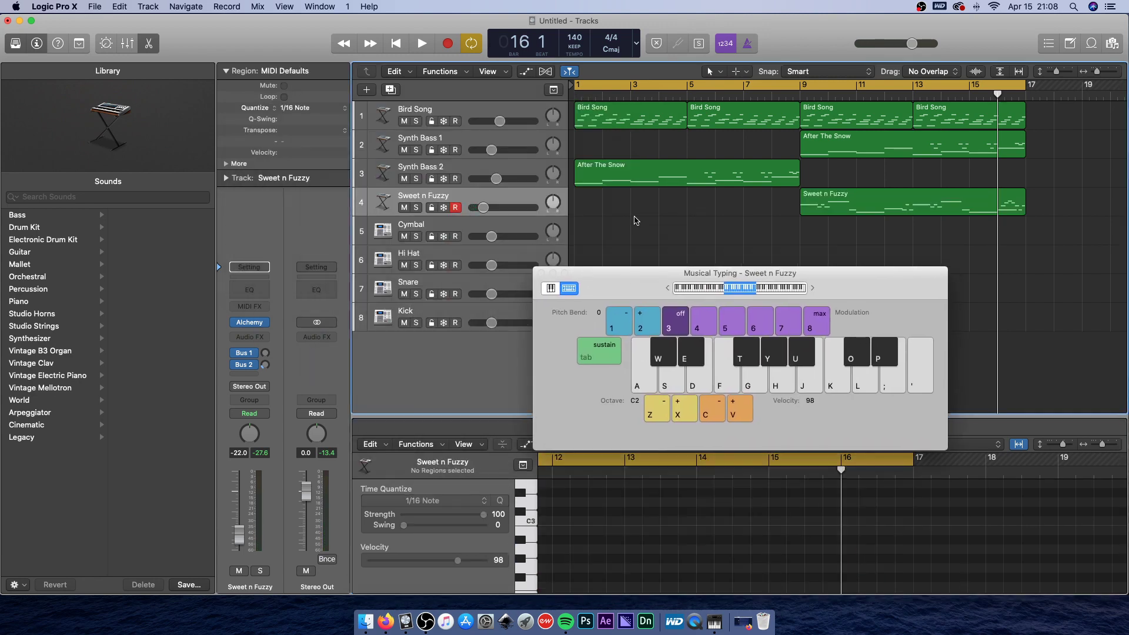
pyautogui.hscroll(5, 809, 198)
pyautogui.moveTo(733, 241); pyautogui.dragTo(926, 125)
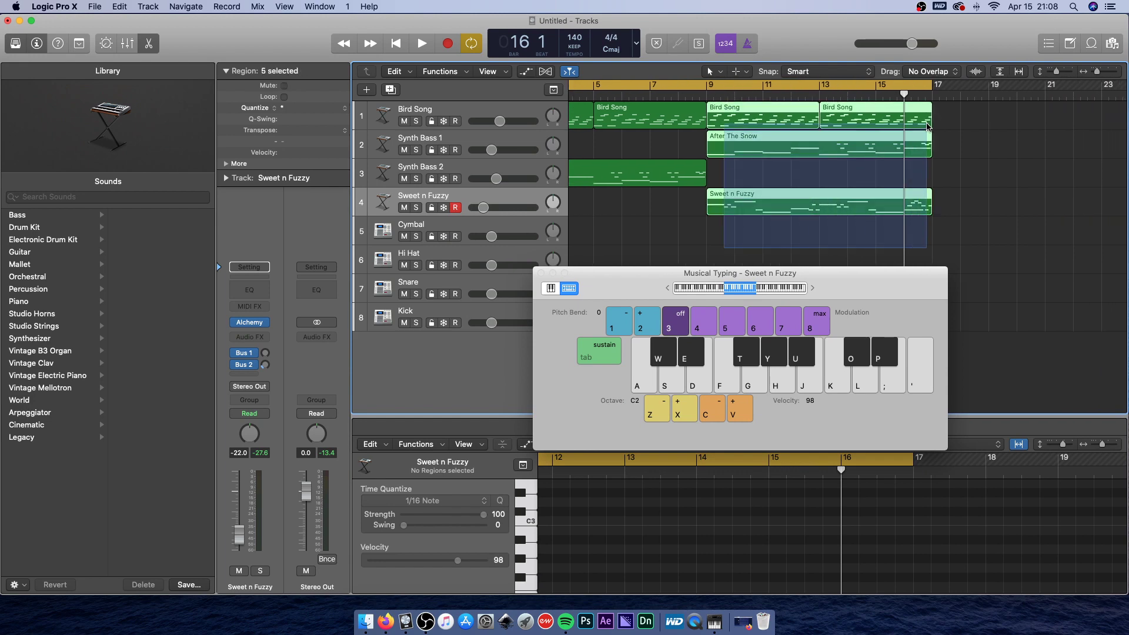
pyautogui.press('.')
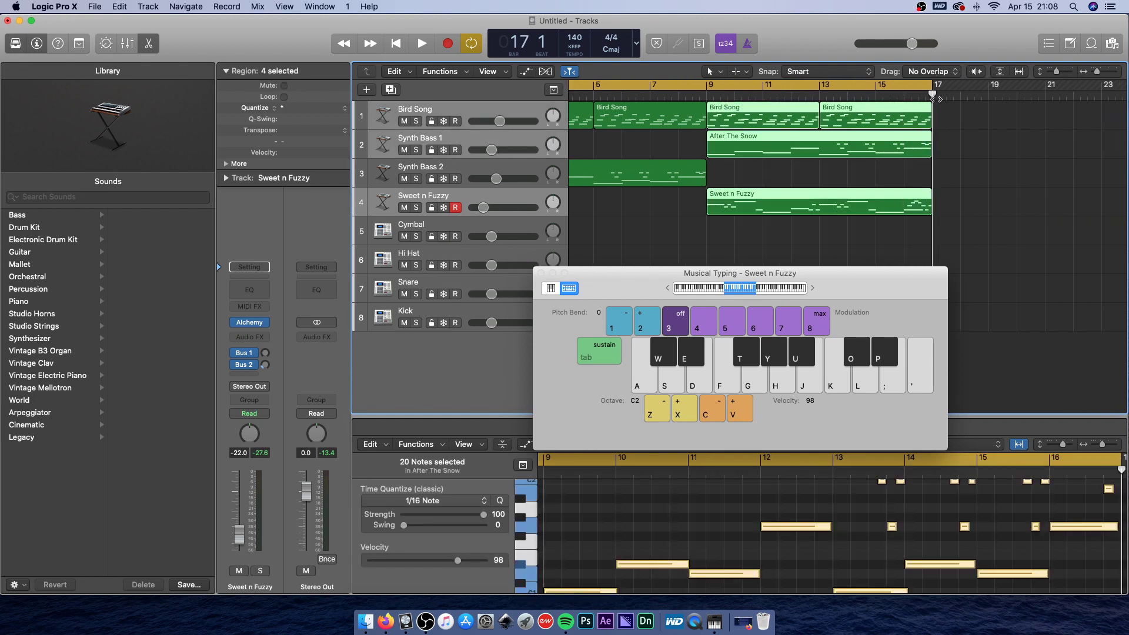
pyautogui.press('super+v')
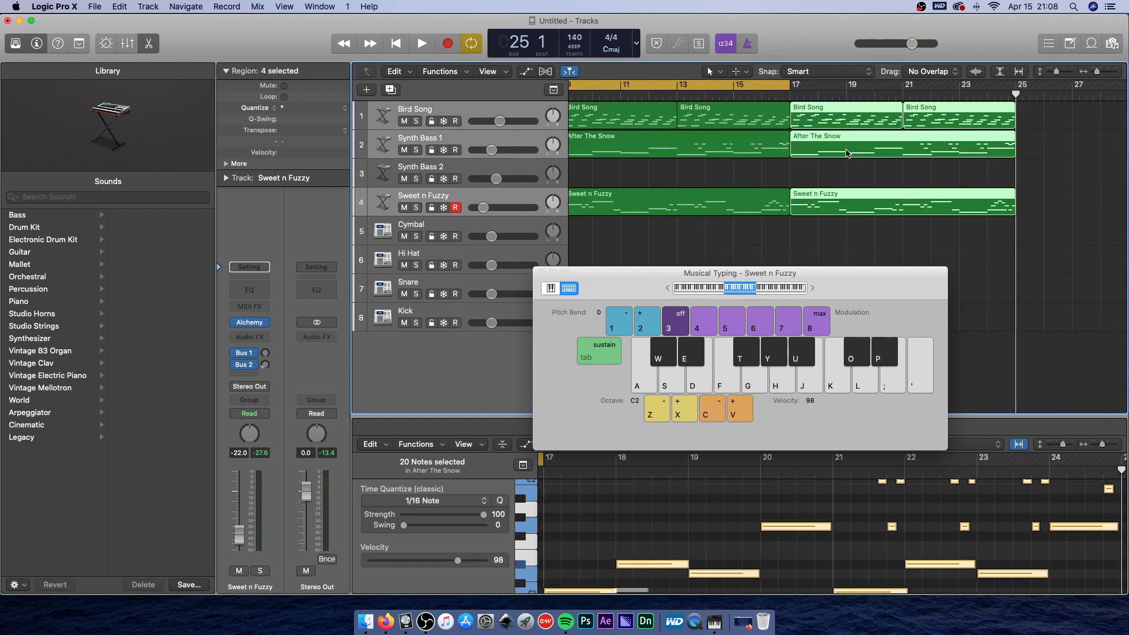
# Turn off cycle looping, deselect the regions, and place the playhead at bar 9.
pyautogui.click(772, 81)
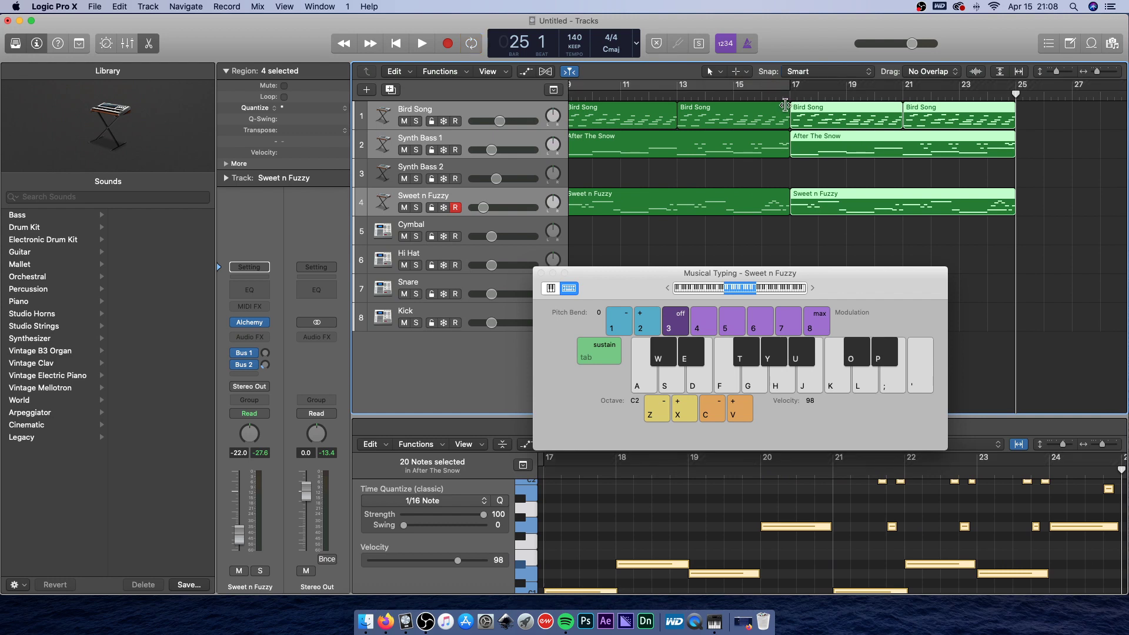
pyautogui.click(612, 257)
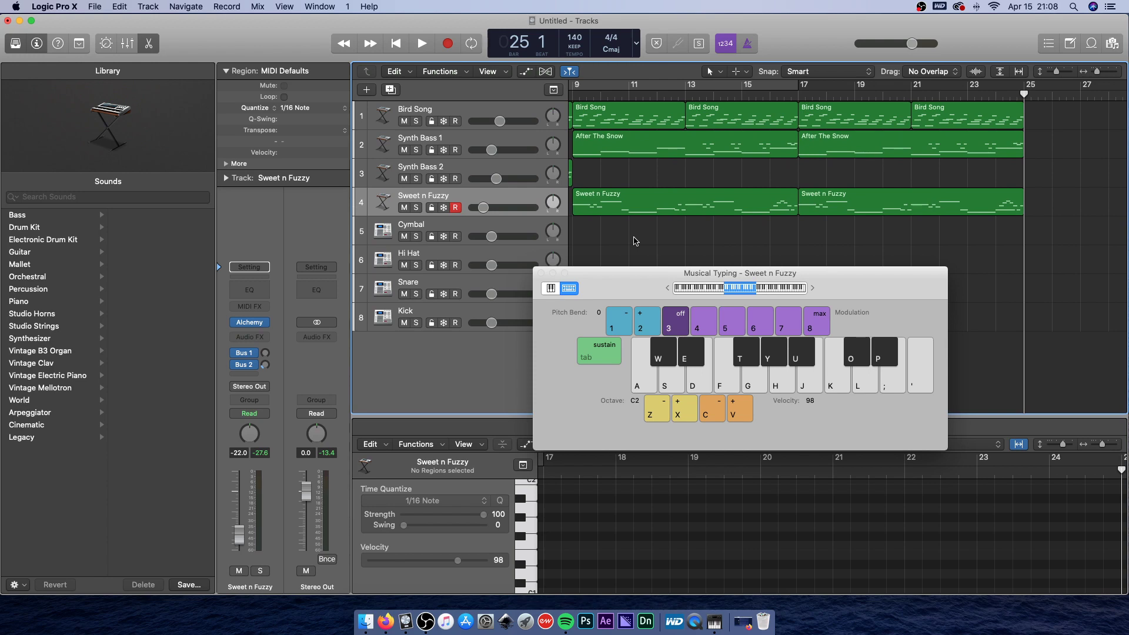
pyautogui.hscroll(-2, 635, 241)
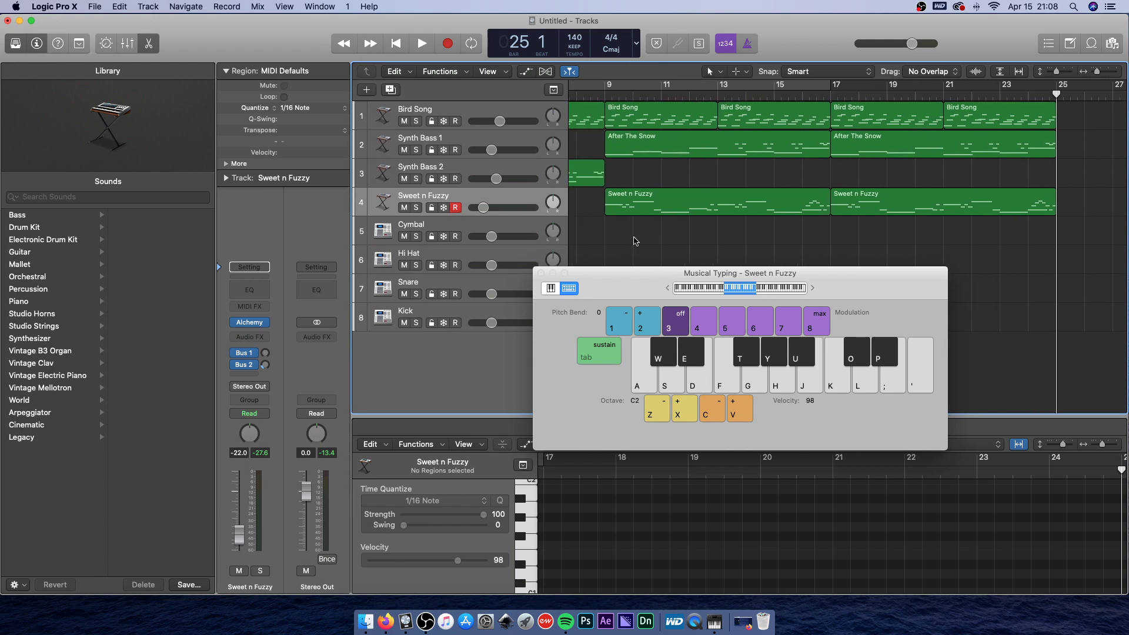
pyautogui.click(612, 94)
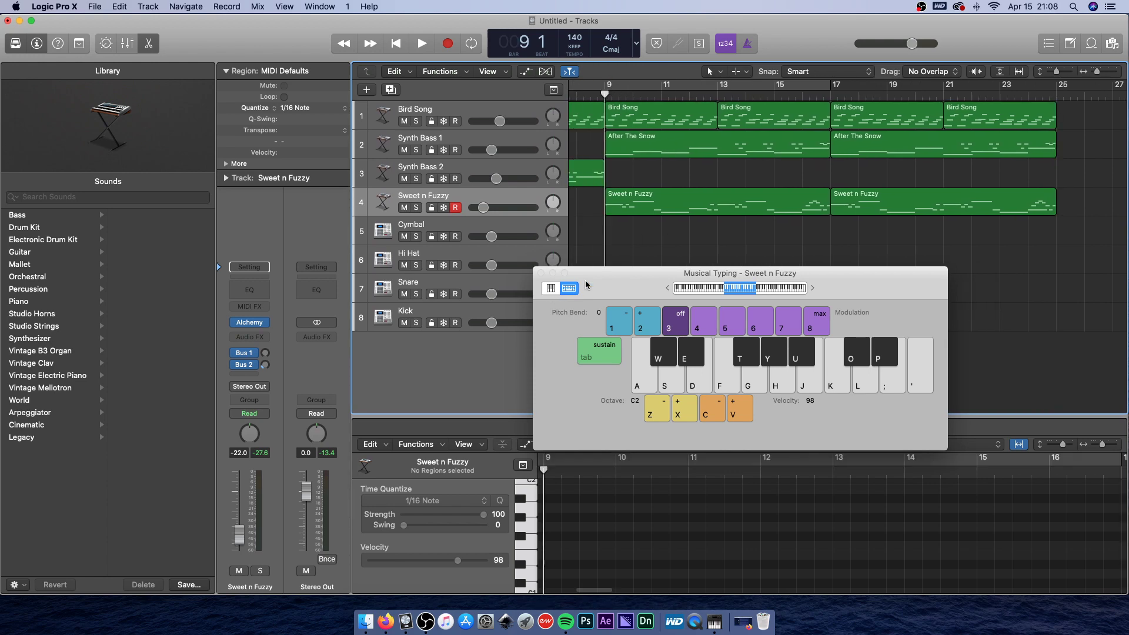
# Move the Musical Typing window below the track list and select the Hi Hat track.
pyautogui.moveTo(586, 285); pyautogui.dragTo(440, 375)
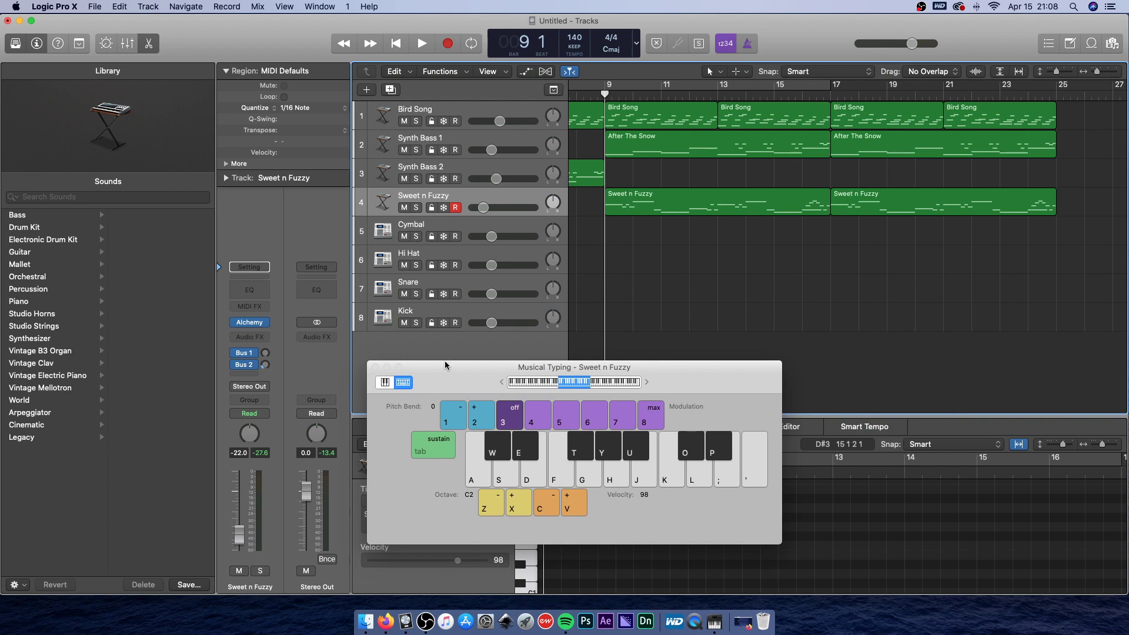
pyautogui.click(456, 258)
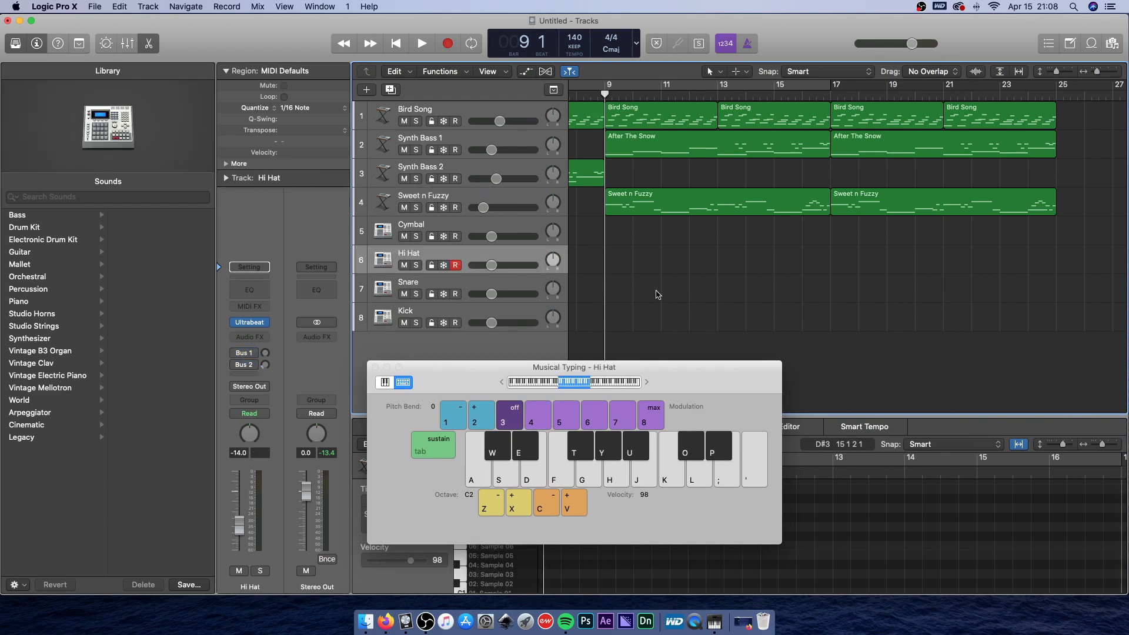
pyautogui.hscroll(1, 657, 295)
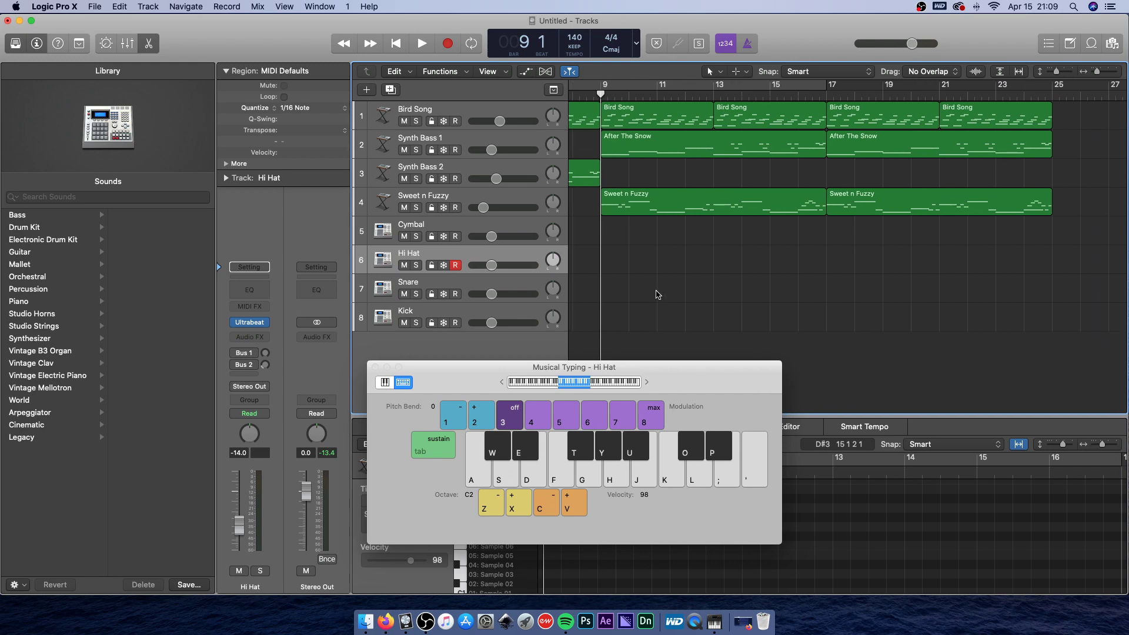
# Set the Musical Typing octave to C1 for the hi-hat sound, and move the window to the right, clear of the track headers.
pyautogui.press('t')
pyautogui.click(551, 381)
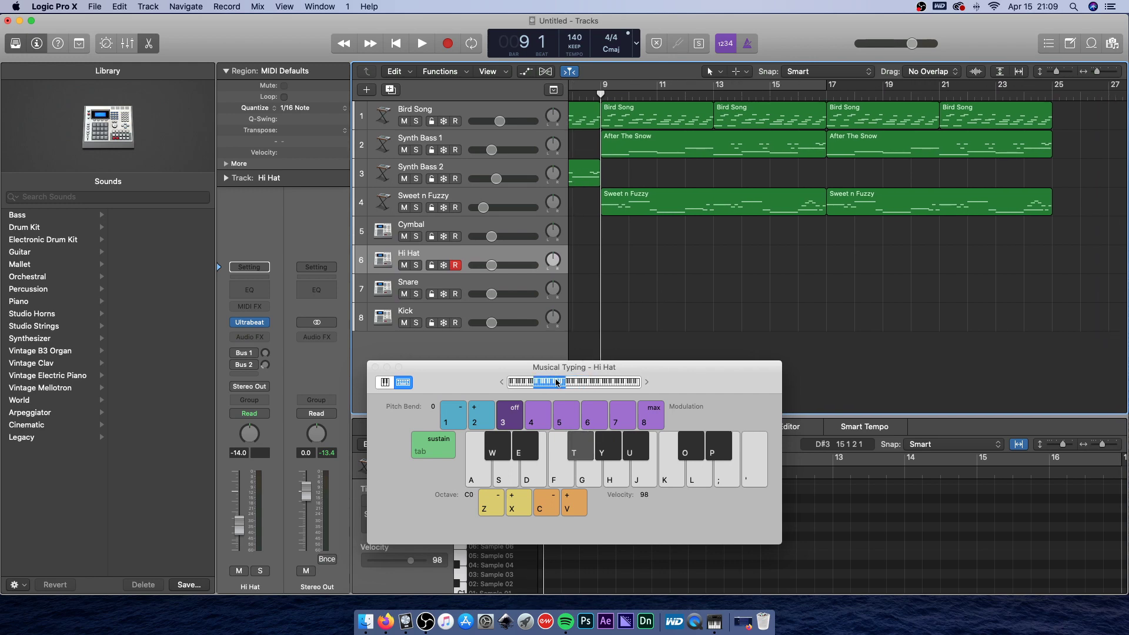
pyautogui.press('t')
pyautogui.click(567, 382)
pyautogui.press('t')
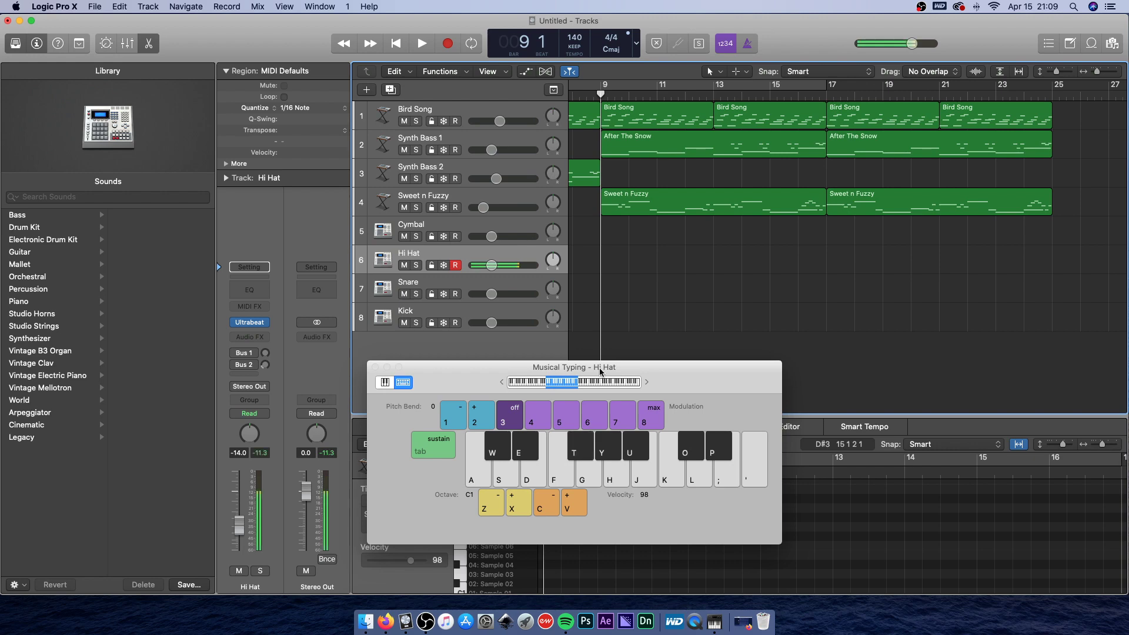
pyautogui.press('t')
pyautogui.moveTo(605, 369); pyautogui.dragTo(752, 353)
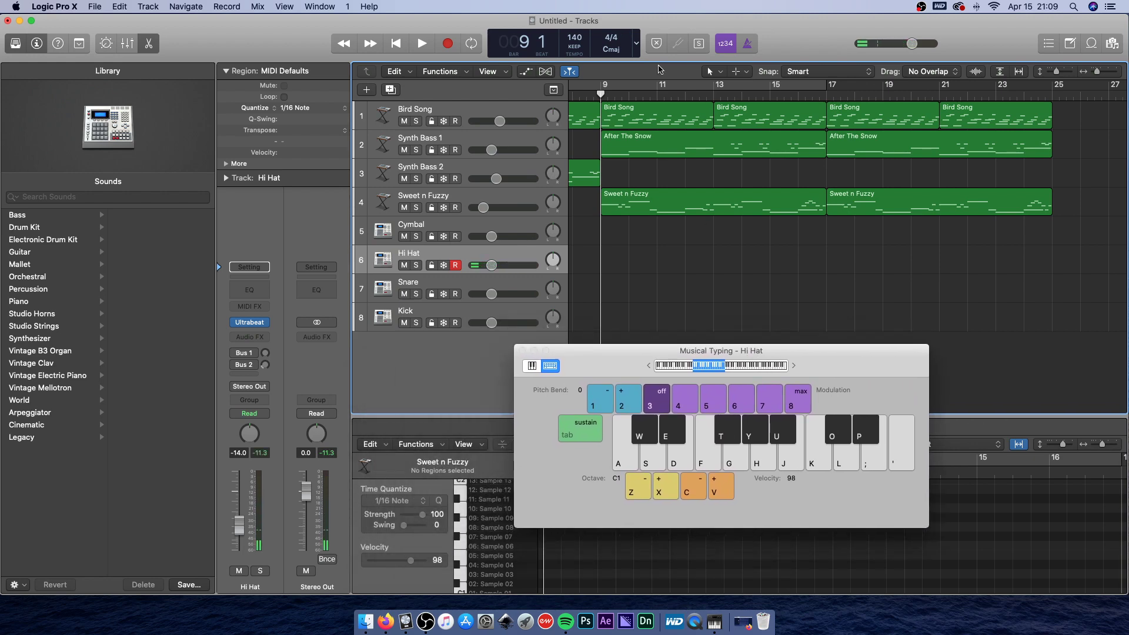
# Set the cycle range to bars 9 through 16 and play it back while trying out a pattern with the F#1 hi-hat sound.
pyautogui.click(629, 87)
pyautogui.moveTo(616, 85); pyautogui.dragTo(830, 106)
pyautogui.press('space')
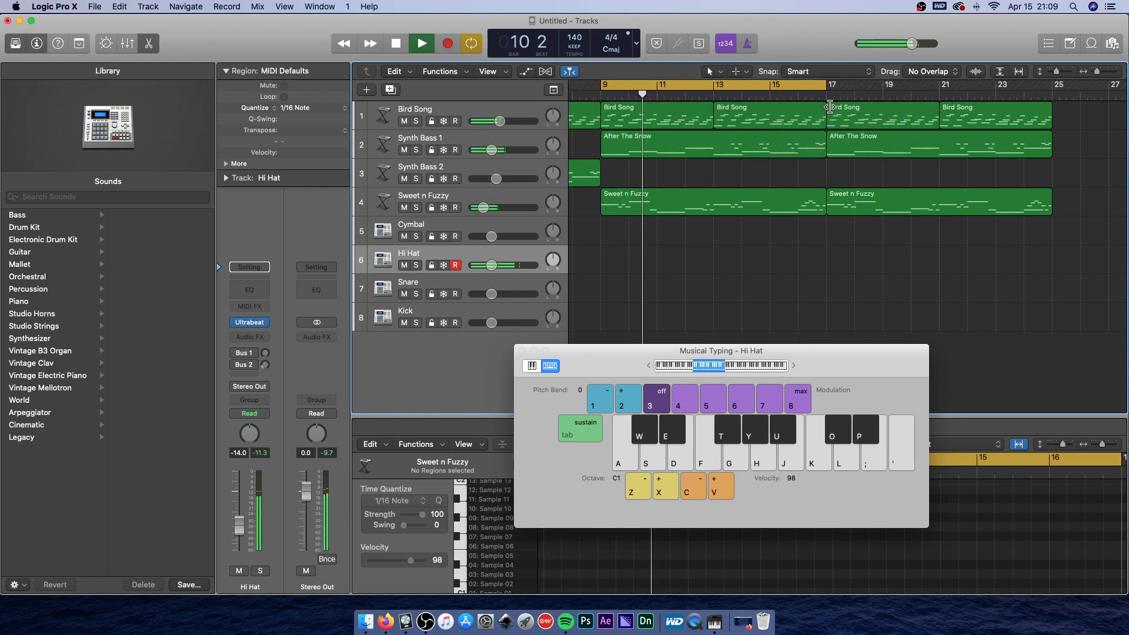
pyautogui.press('t')
pyautogui.press('Tab')
pyautogui.press('t')
pyautogui.press('Tab')
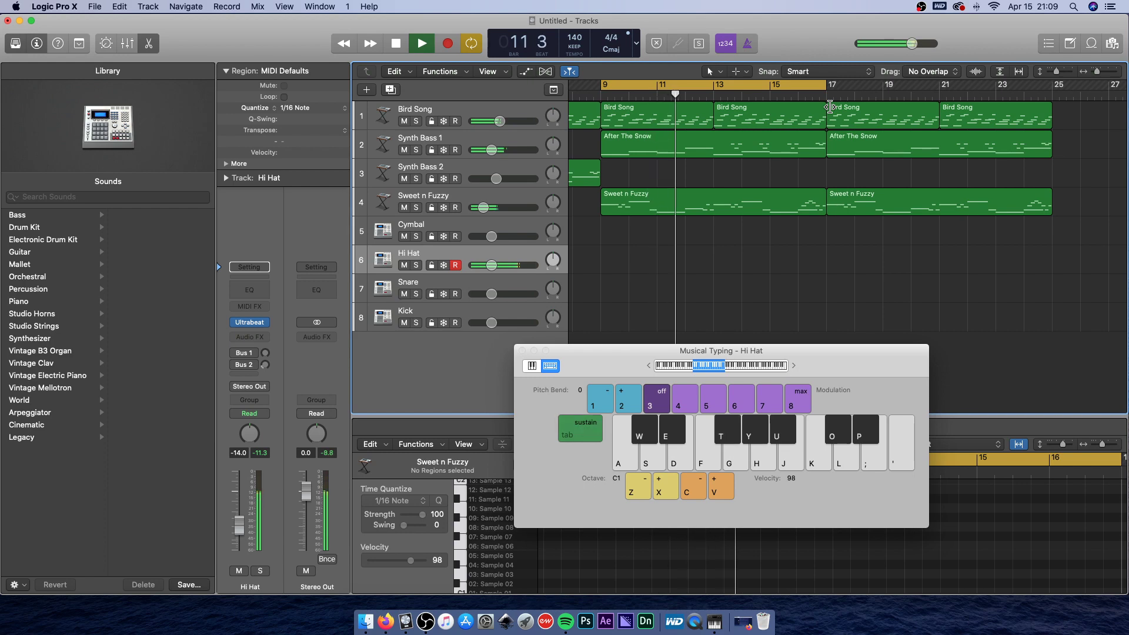
pyautogui.press('t')
pyautogui.press('t')
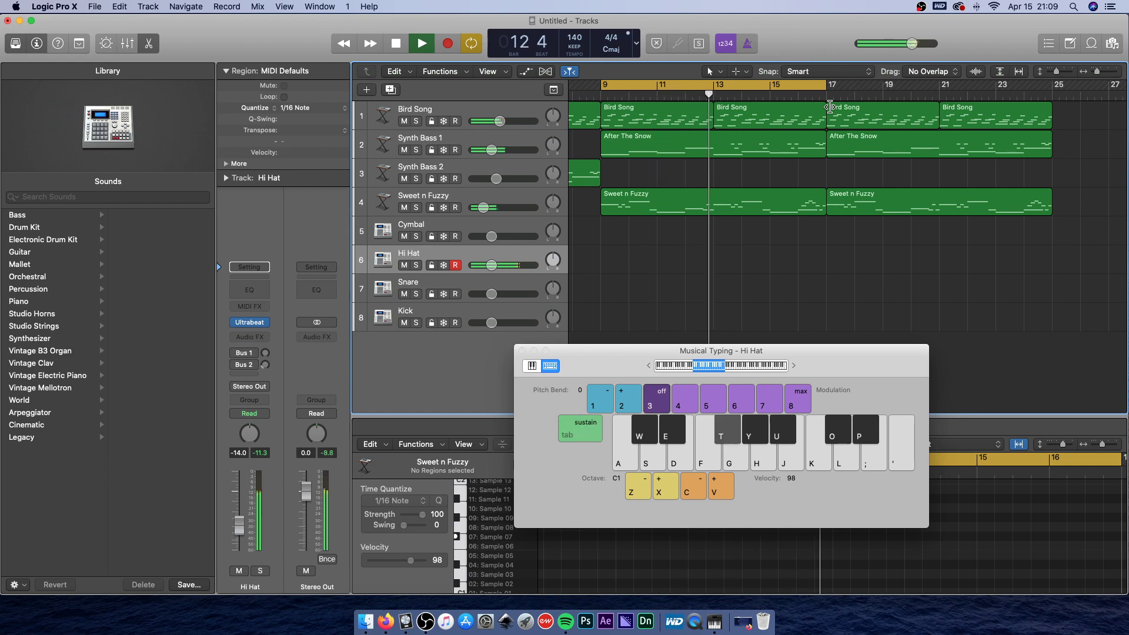
pyautogui.press('t')
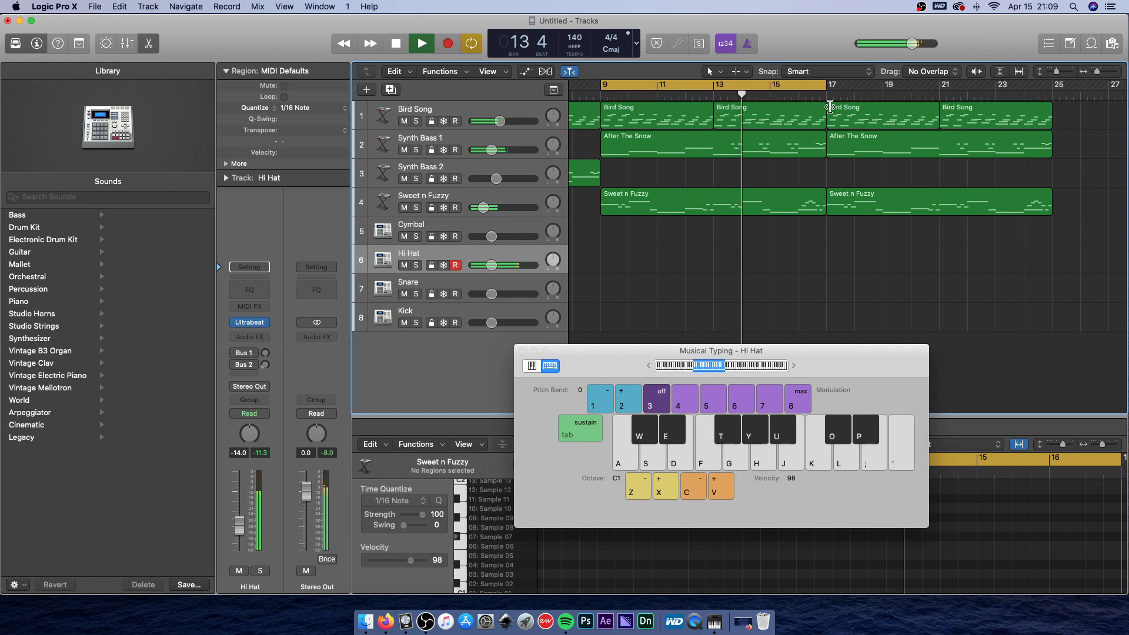
pyautogui.press('t')
pyautogui.press('t')
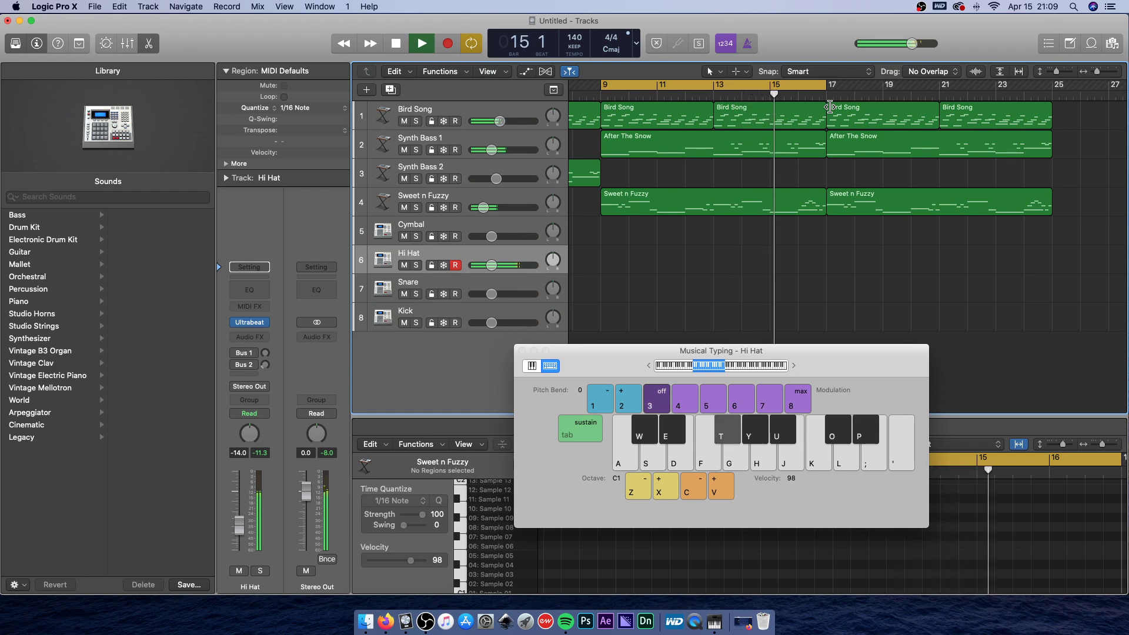
pyautogui.press('t')
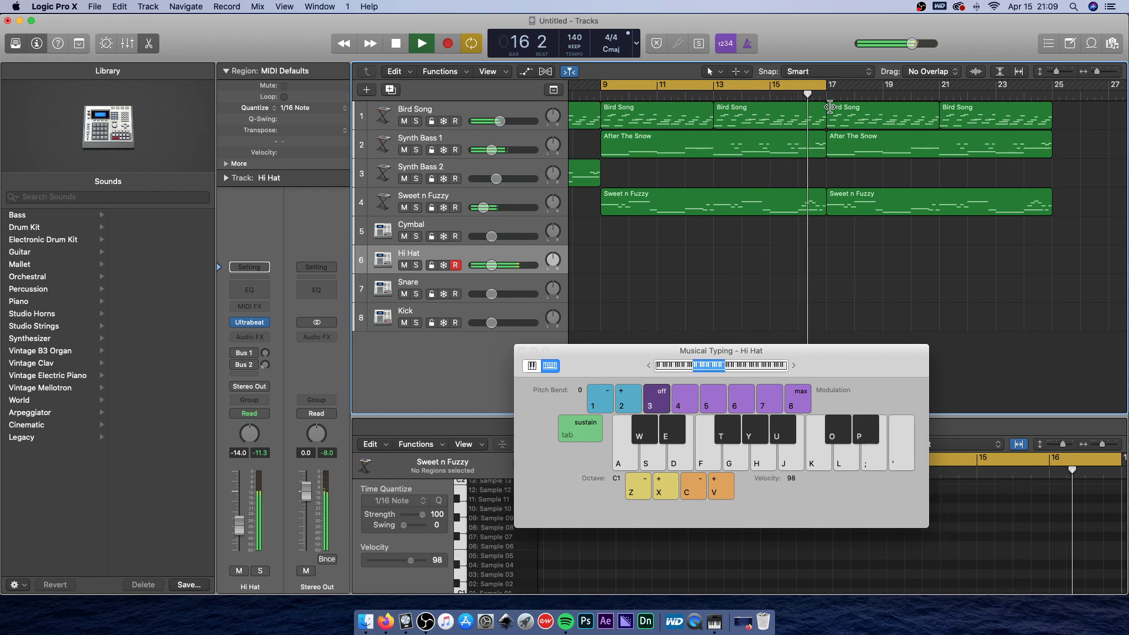
pyautogui.press('t')
# Audition other low Ultrabeat drum samples on the Hi Hat track against the looping beat, and stop playback.
pyautogui.press('a')
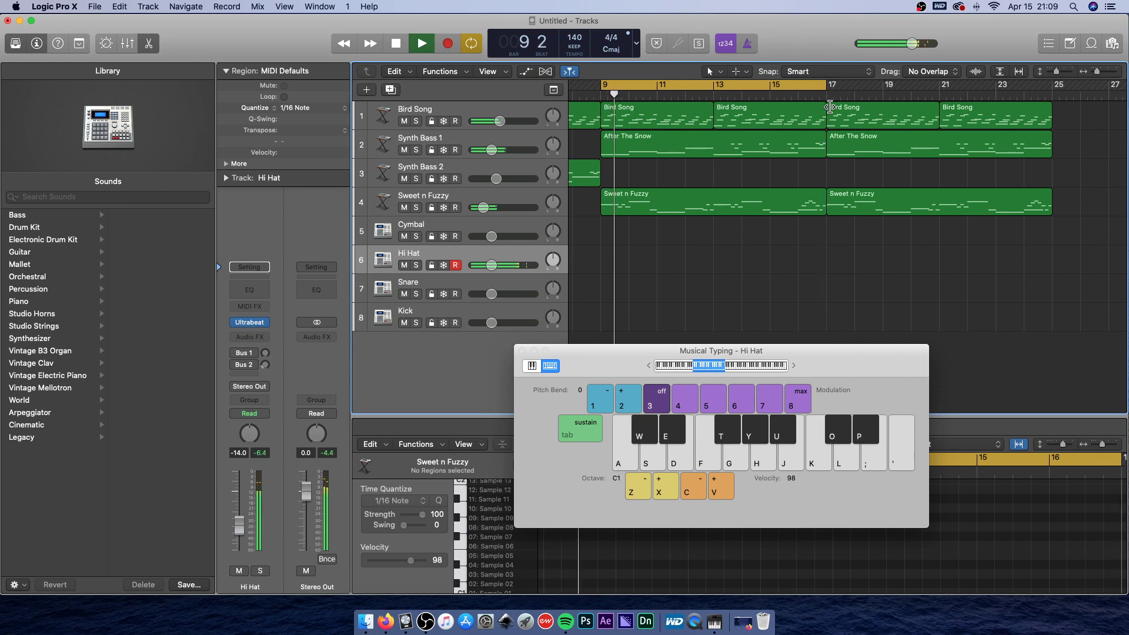
pyautogui.press('a')
pyautogui.press('t')
pyautogui.press('t')
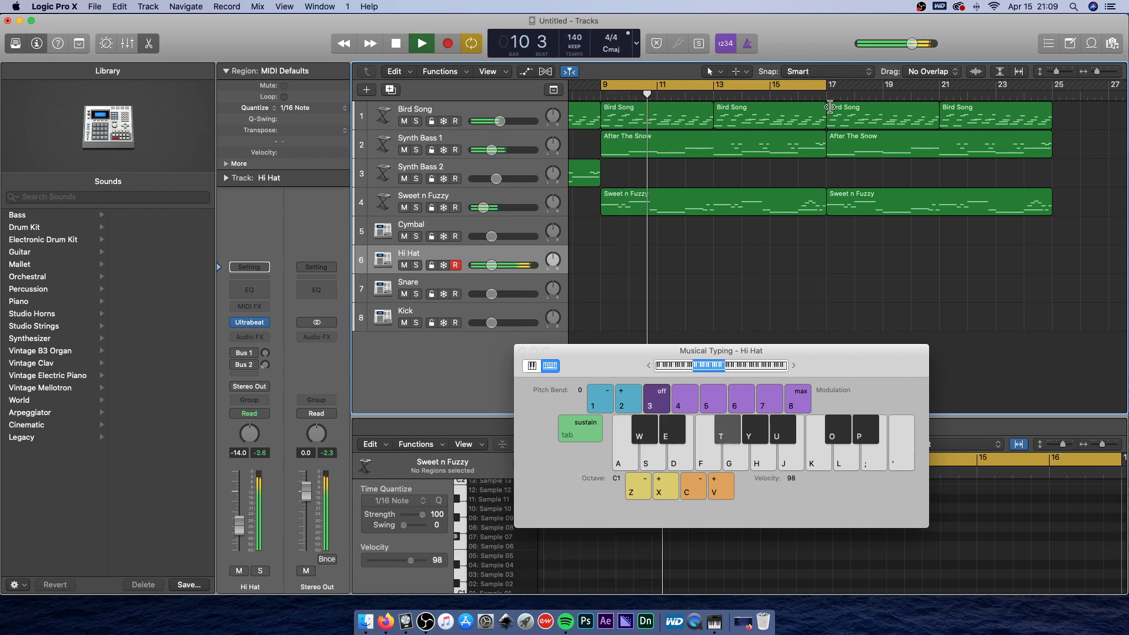
pyautogui.press('a')
pyautogui.press('s')
pyautogui.press('e')
pyautogui.press('t')
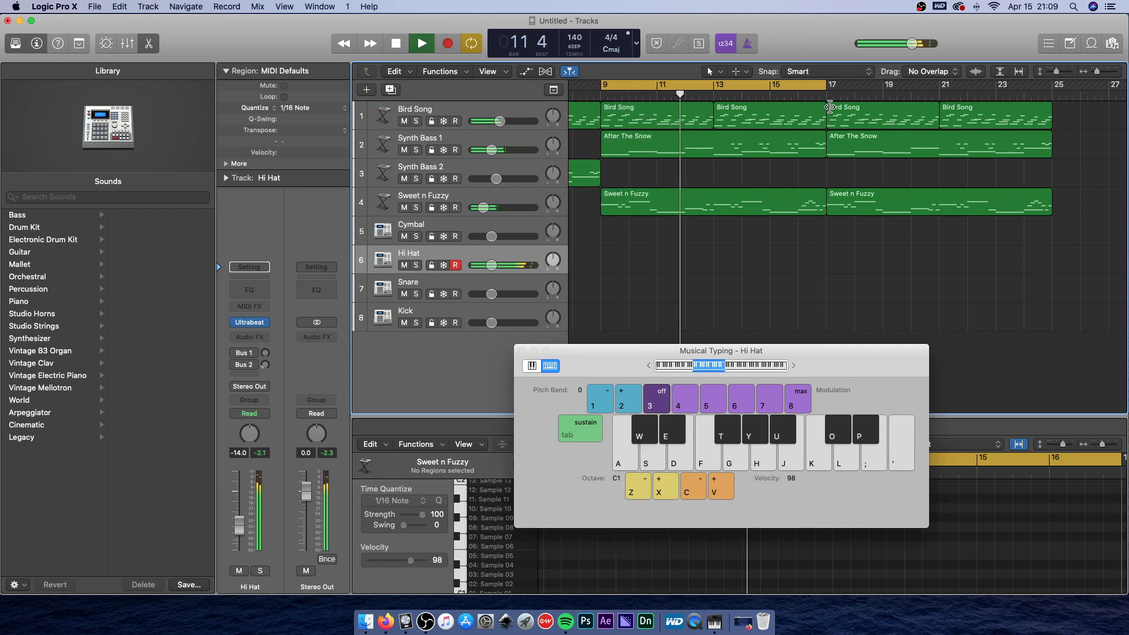
pyautogui.press('e')
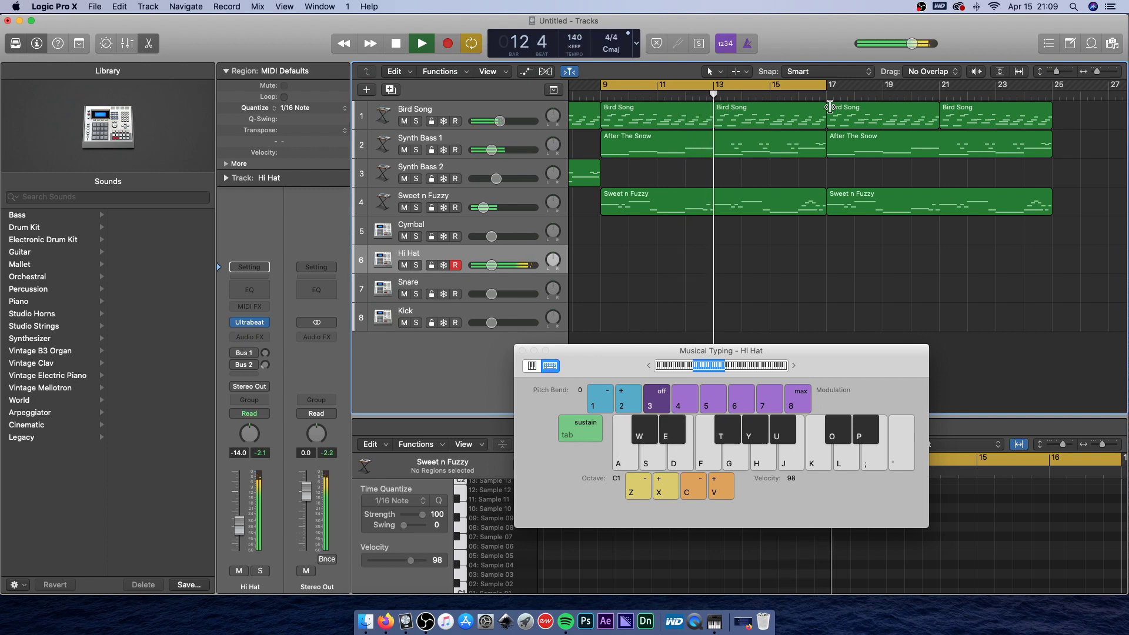
pyautogui.press('space')
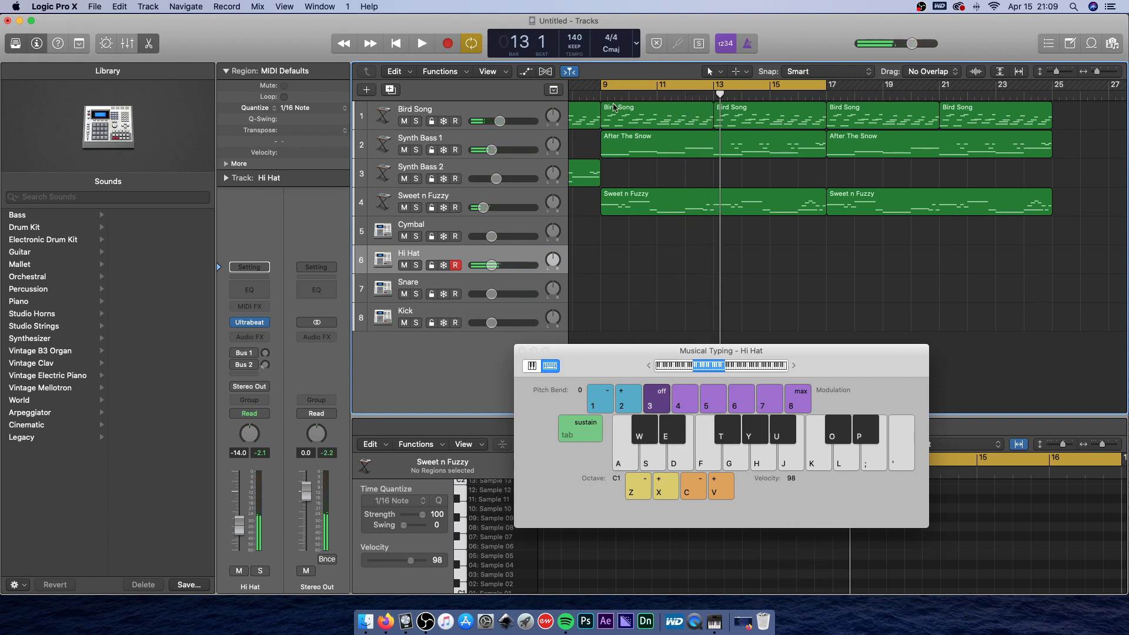
# Record a hi-hat pattern with the F#1 sample on the Cymbal track across bars 9 to 16.
pyautogui.click(614, 107)
pyautogui.press('Return')
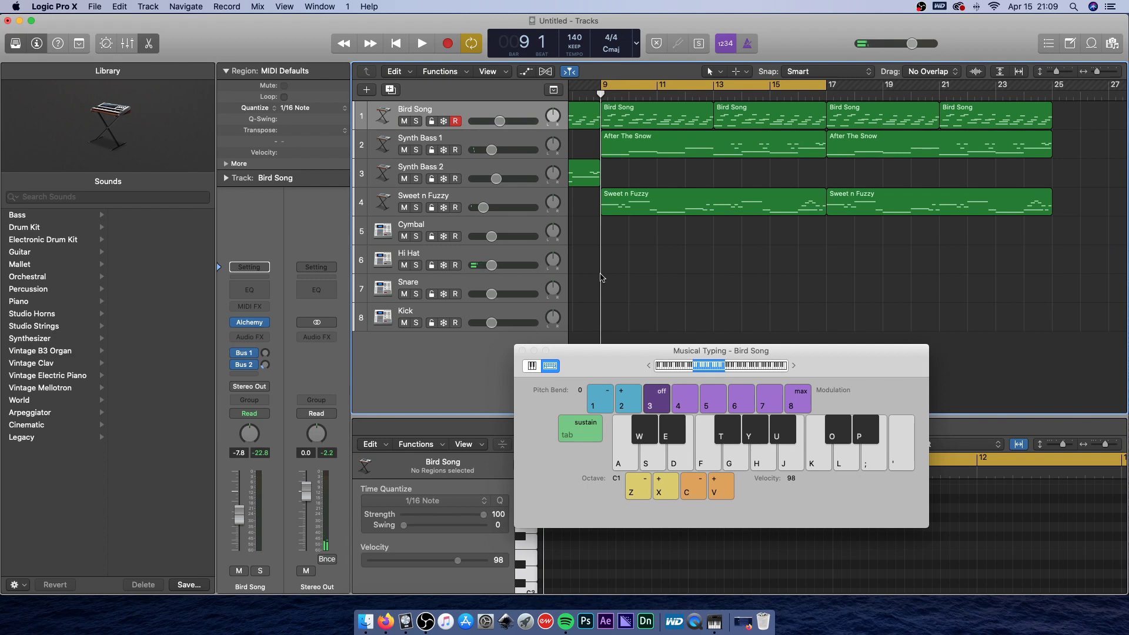
pyautogui.click(511, 229)
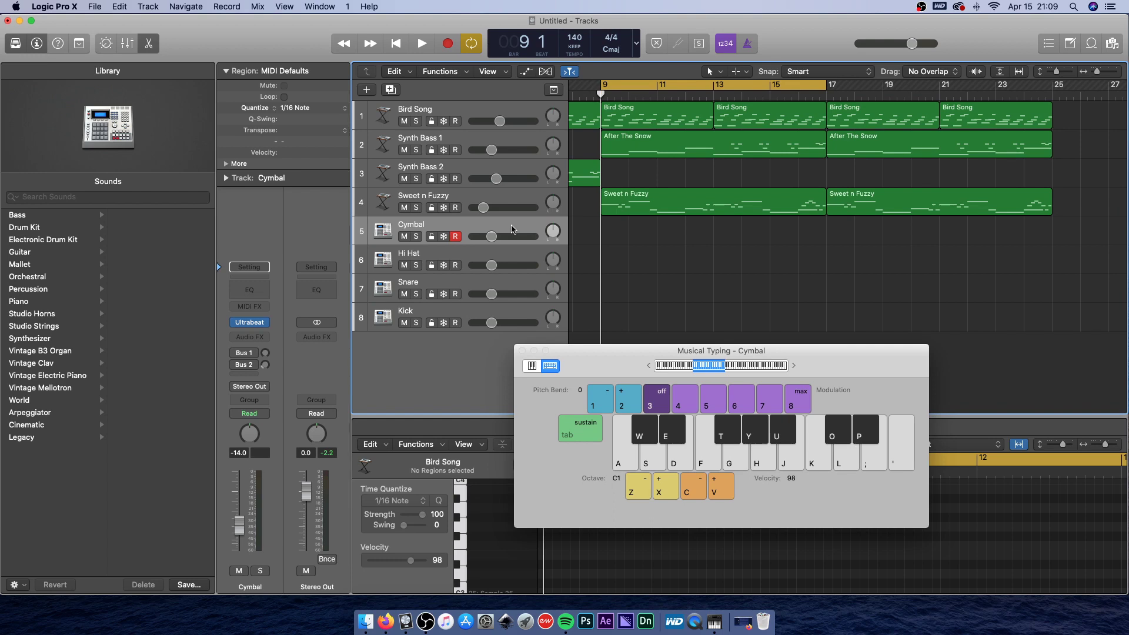
pyautogui.press('r')
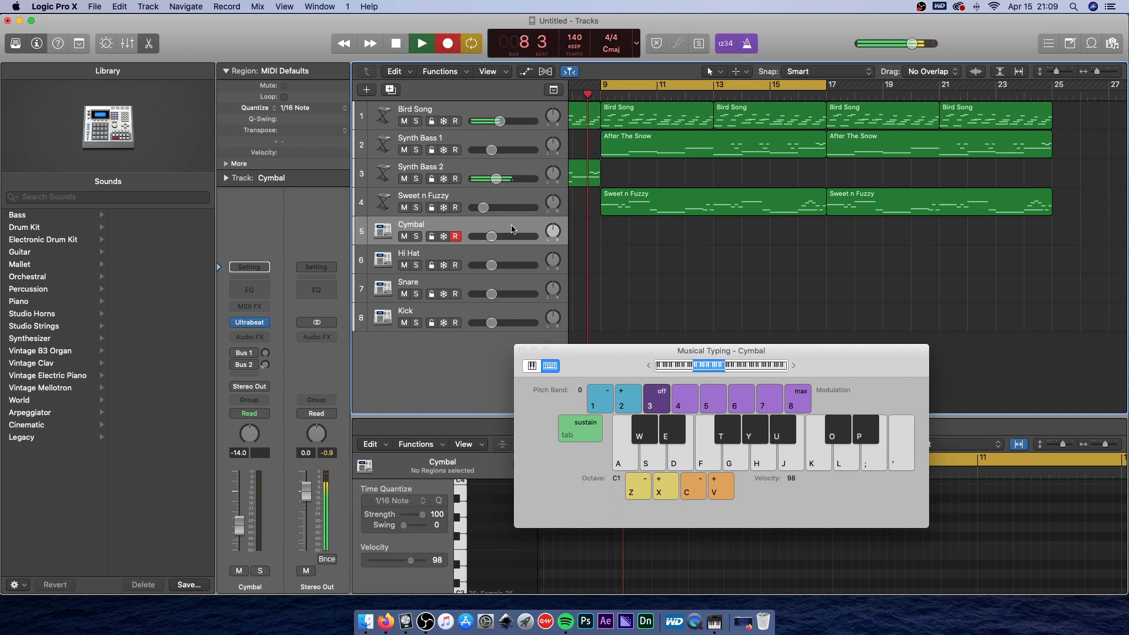
pyautogui.press('t')
pyautogui.press('t')
pyautogui.press('t')
pyautogui.press('t')
pyautogui.press('t')
pyautogui.press('t')
pyautogui.press('t')
pyautogui.press('t')
pyautogui.press('t')
pyautogui.press('t')
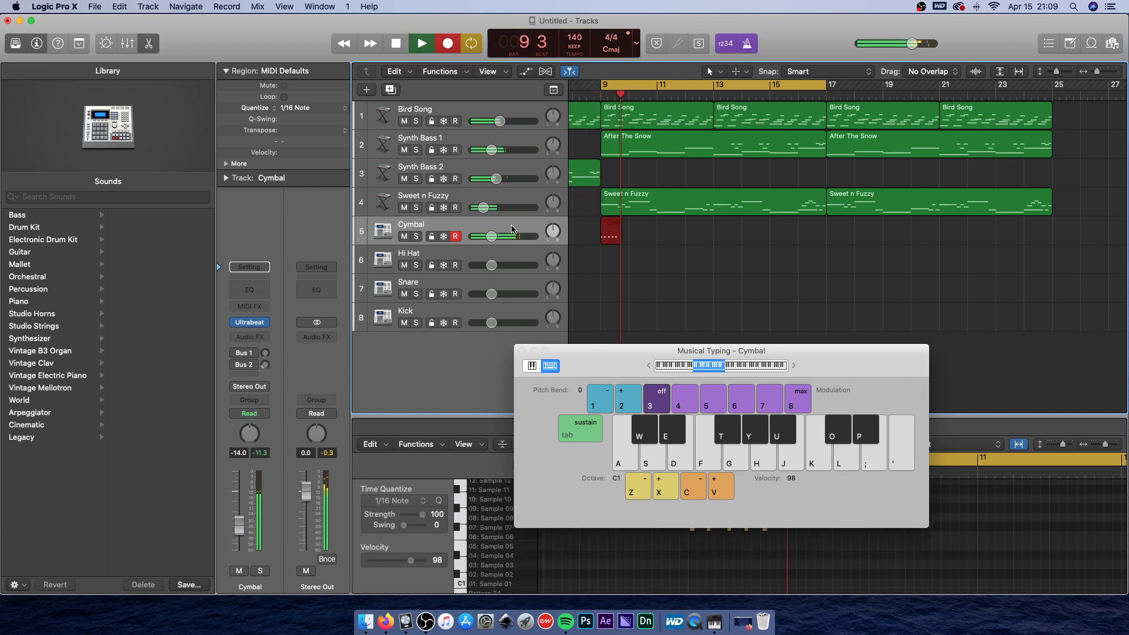
pyautogui.press('t')
pyautogui.press('t')
pyautogui.press('t')
pyautogui.press('t')
pyautogui.press('t')
pyautogui.press('t')
pyautogui.press('t')
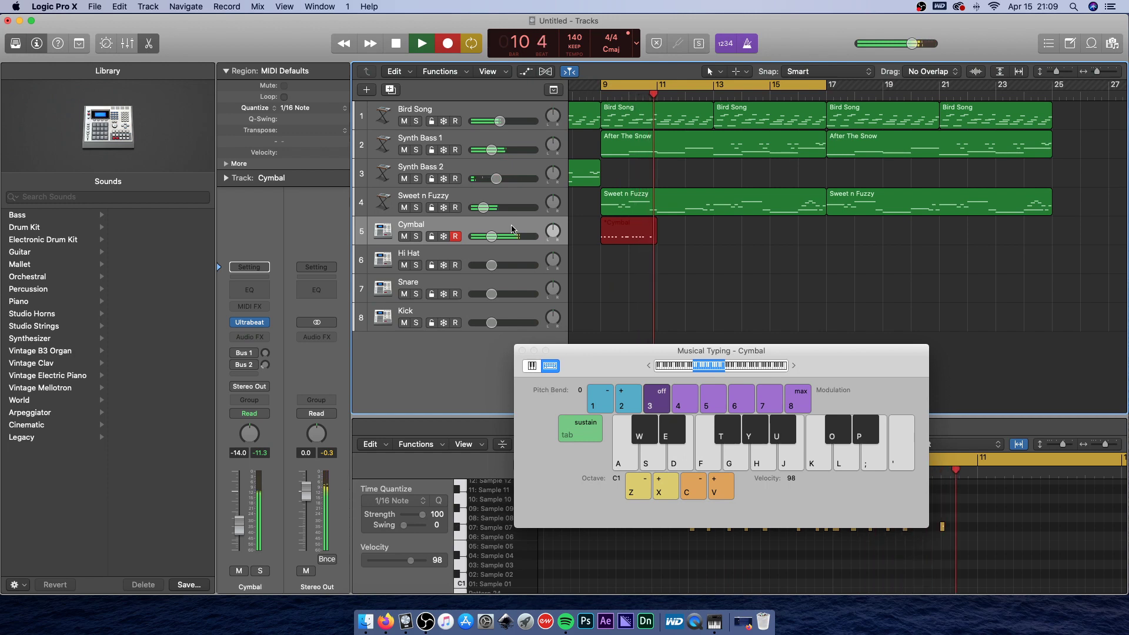
pyautogui.press('t')
pyautogui.press('t')
pyautogui.press('t')
pyautogui.press('t')
pyautogui.press('t')
pyautogui.press('t')
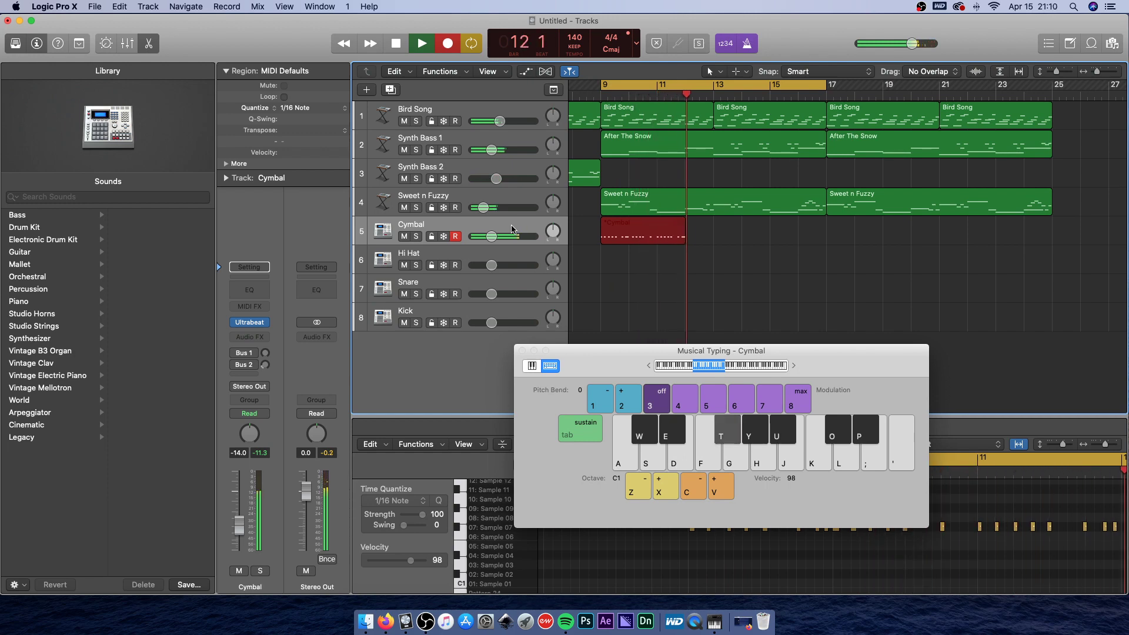
pyautogui.press('t')
pyautogui.press('t')
pyautogui.press('t')
pyautogui.press('t')
pyautogui.press('t')
pyautogui.press('t')
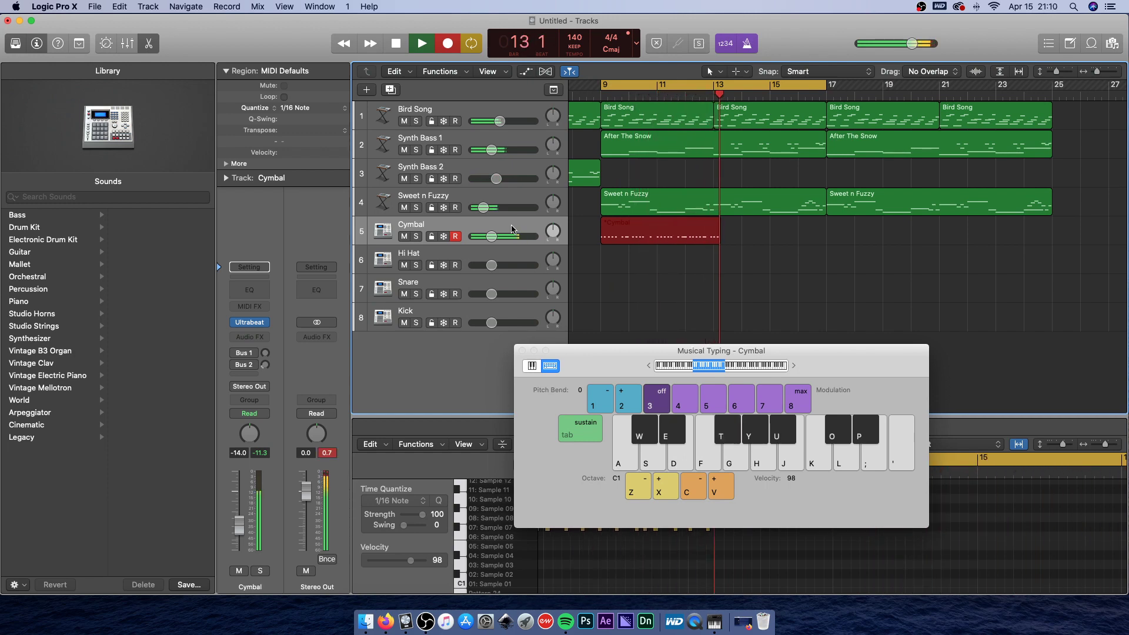
pyautogui.press('t')
pyautogui.press('t')
pyautogui.press('t')
pyautogui.press('t')
pyautogui.press('t')
pyautogui.press('t')
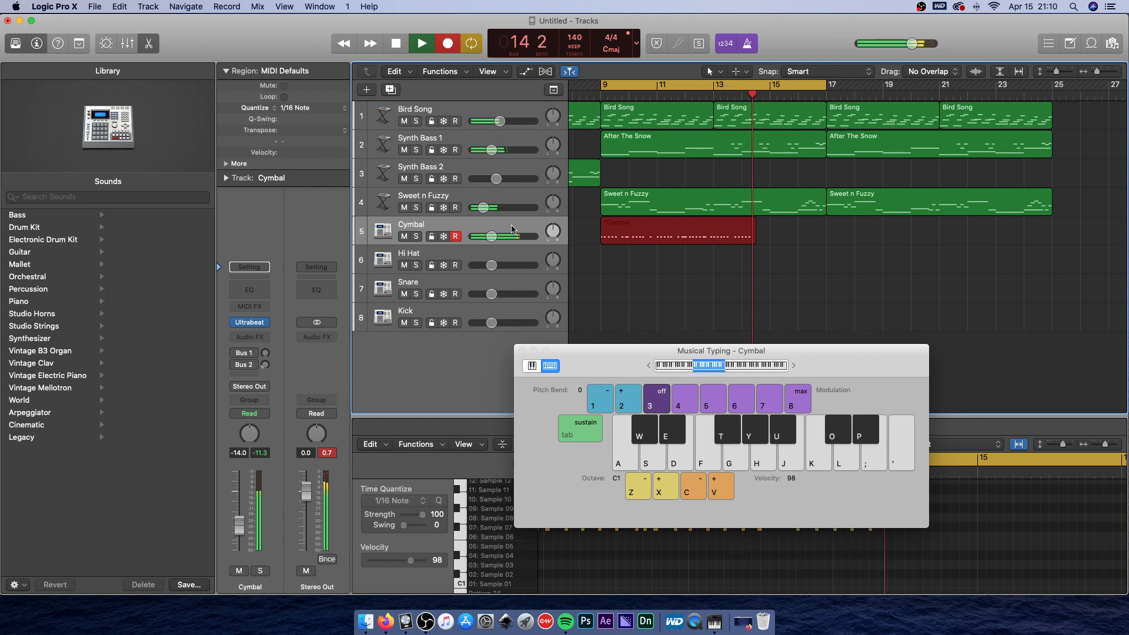
pyautogui.press('t')
pyautogui.press('t')
pyautogui.press('t')
pyautogui.press('t')
pyautogui.press('t')
pyautogui.press('t')
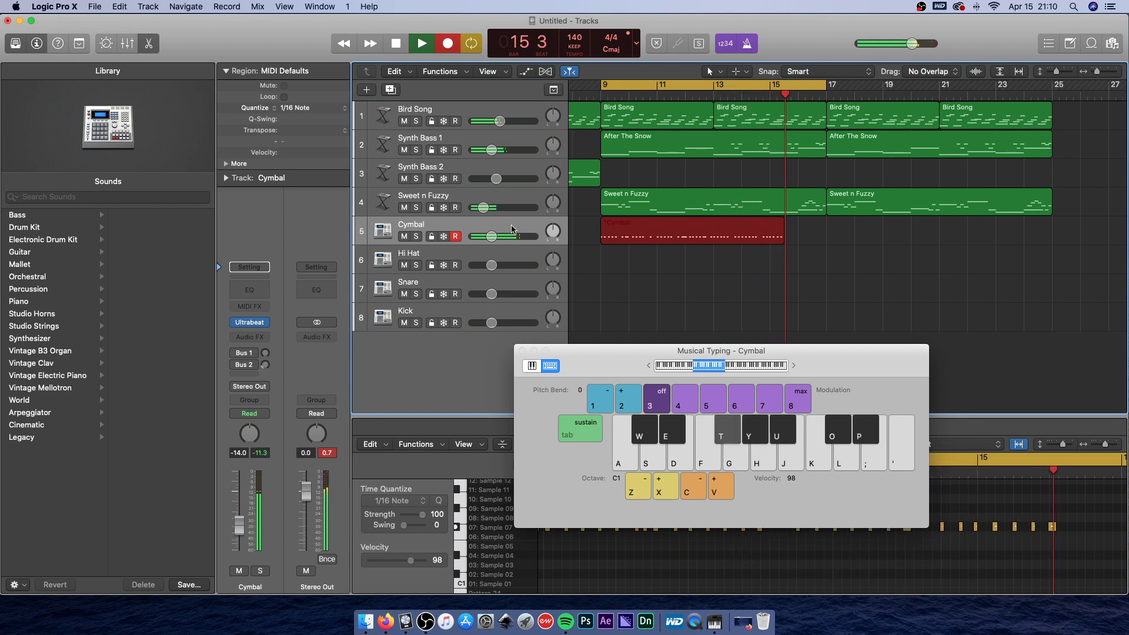
pyautogui.press('t')
pyautogui.press('t')
pyautogui.press('t')
pyautogui.press('t')
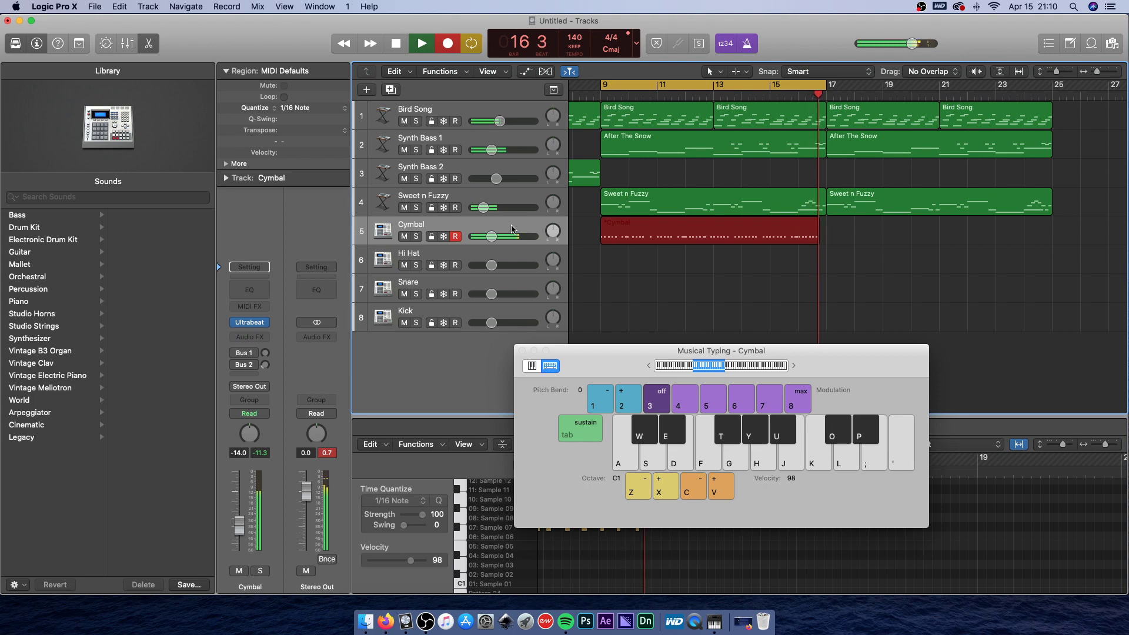
pyautogui.press('space')
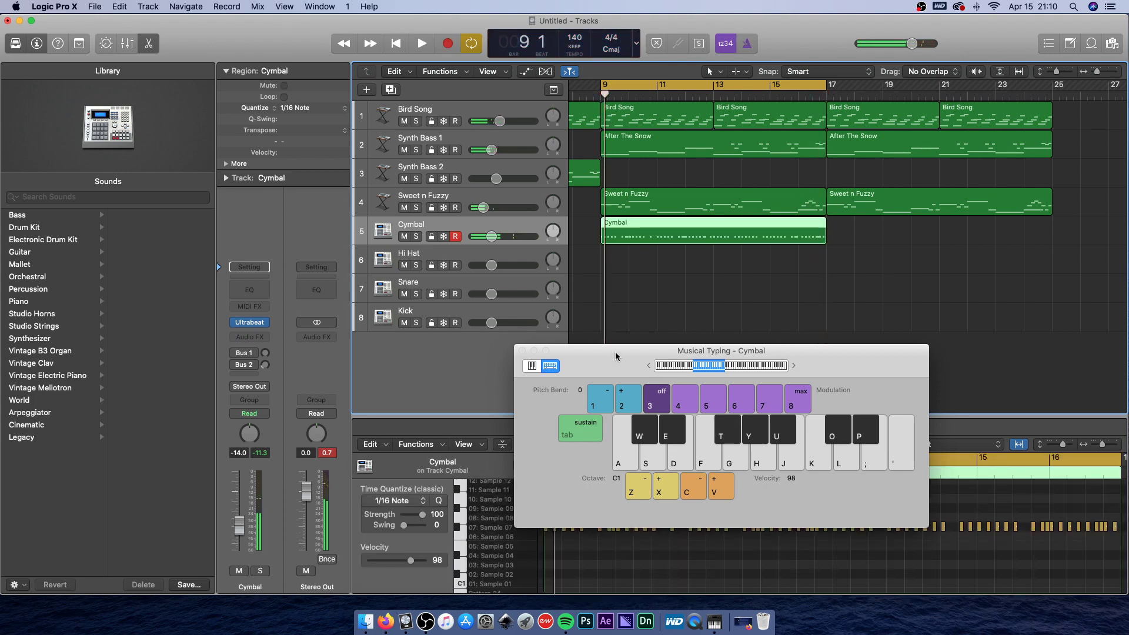
# Reposition the Musical Typing window clear of the Hi Hat lane and the recorded notes in the Piano Roll.
pyautogui.moveTo(615, 356); pyautogui.dragTo(597, 271)
pyautogui.rightClick(663, 472)
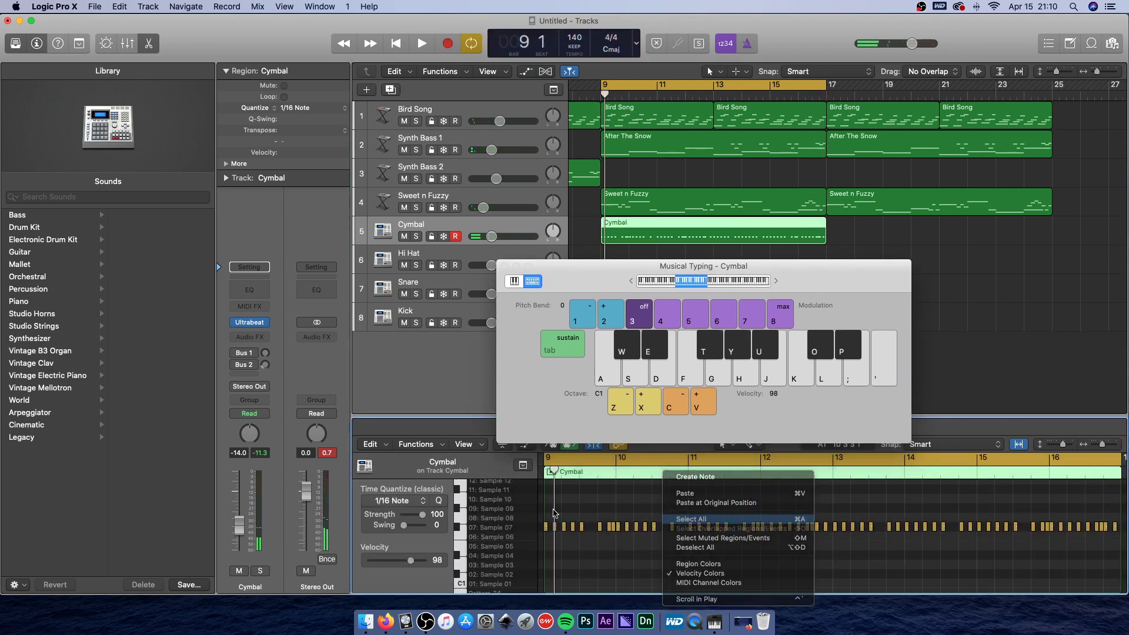
pyautogui.press('Return')
pyautogui.click(612, 516)
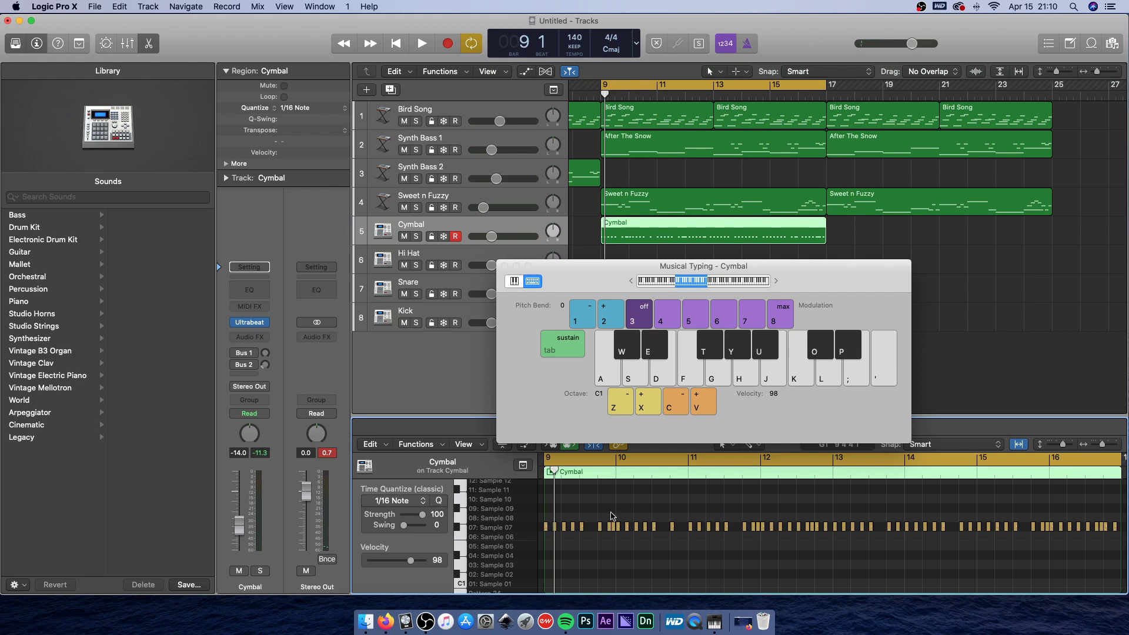
pyautogui.moveTo(587, 268); pyautogui.dragTo(600, 319)
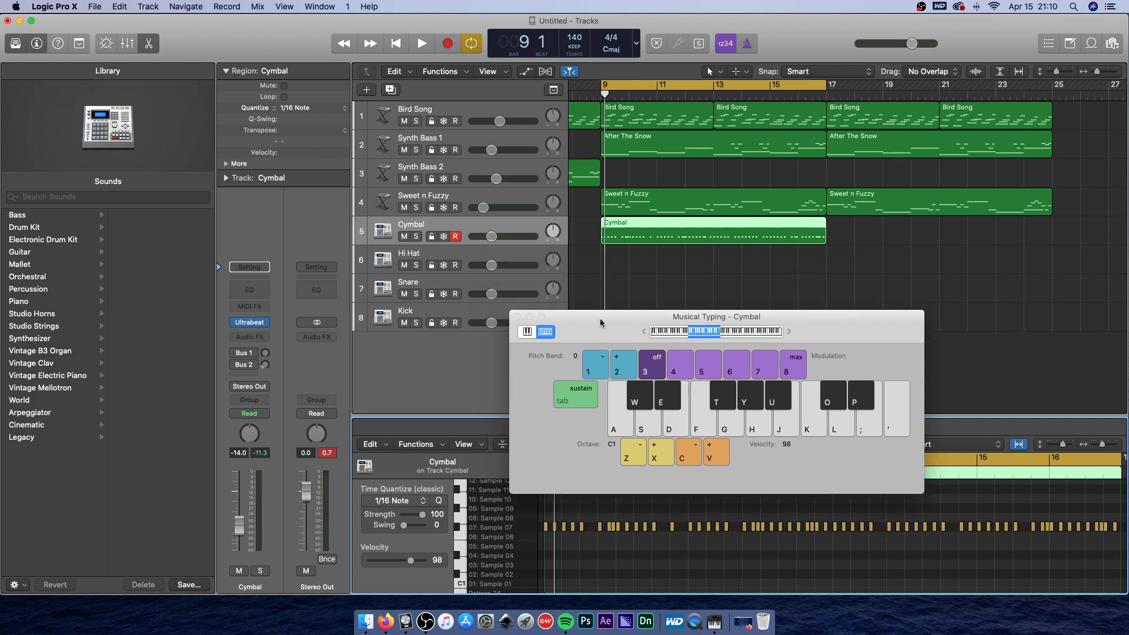
# Move the recorded Cymbal region down to the Hi Hat track, keeping its start at bar 9, and deselect it.
pyautogui.click(640, 261)
pyautogui.click(648, 234)
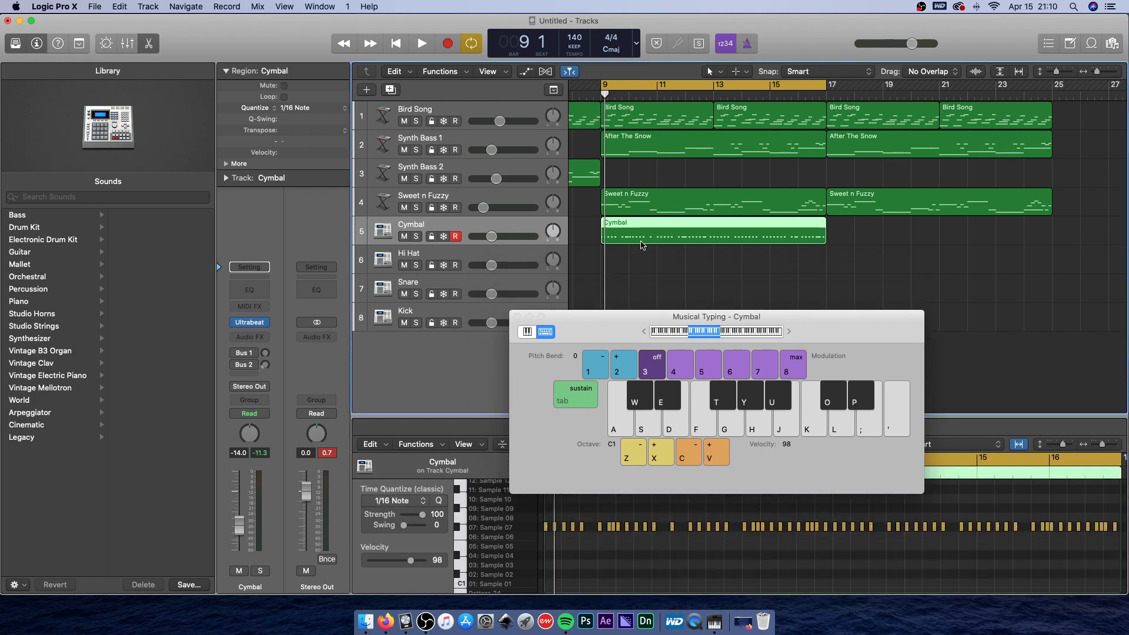
pyautogui.moveTo(642, 245); pyautogui.dragTo(644, 261)
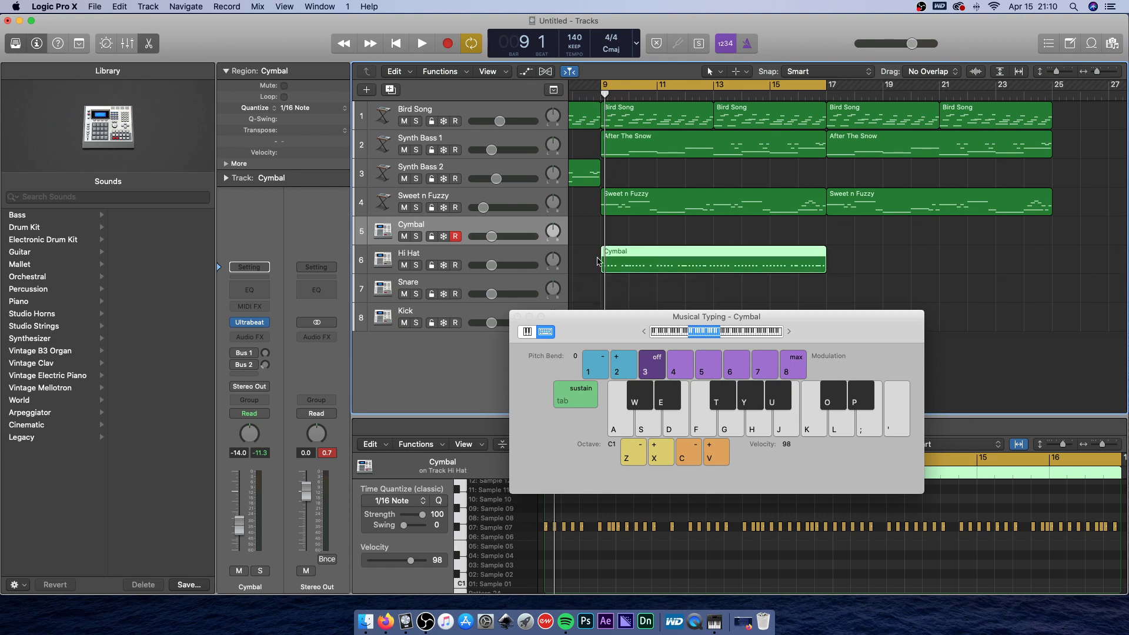
pyautogui.click(589, 259)
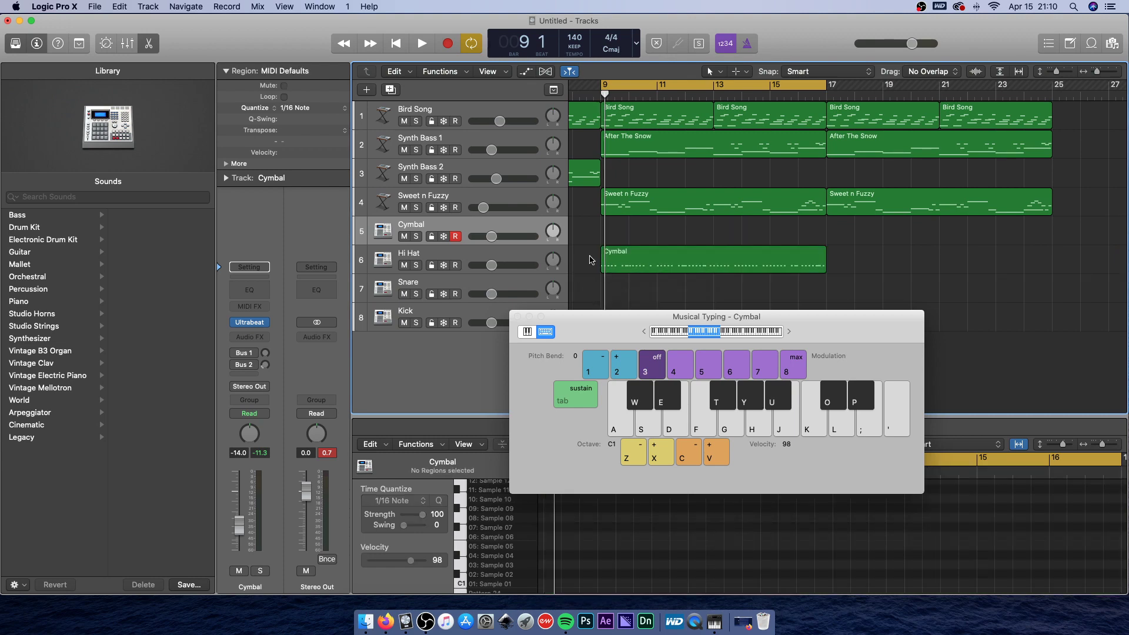
# Select all regions in the project and name them by their tracks.
pyautogui.press('super+a')
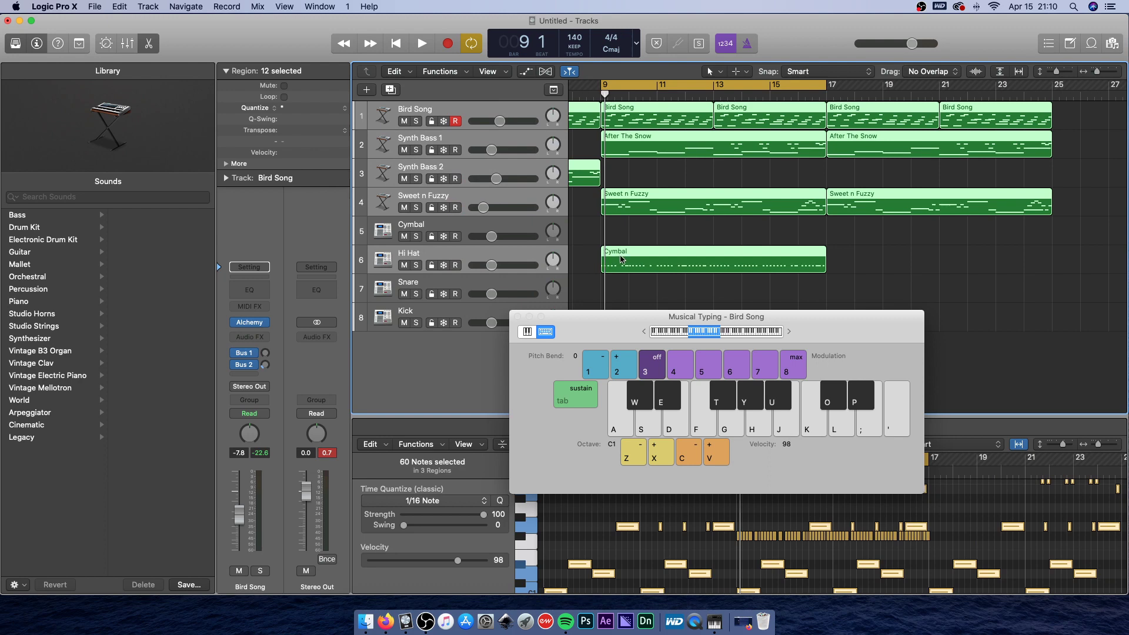
pyautogui.rightClick(617, 262)
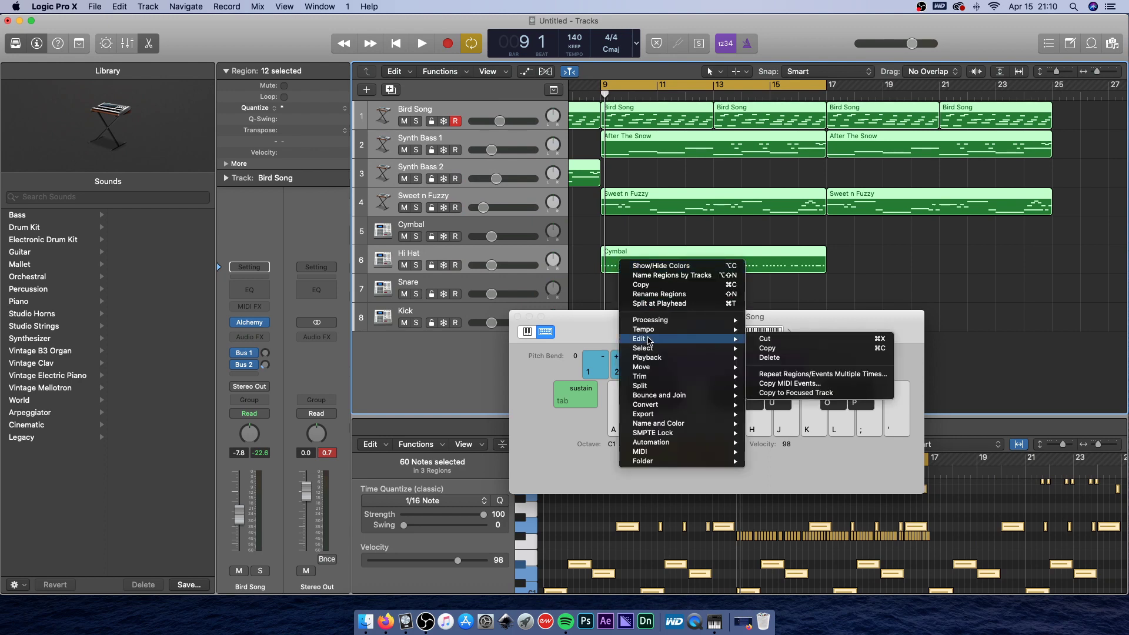
pyautogui.moveTo(657, 432)
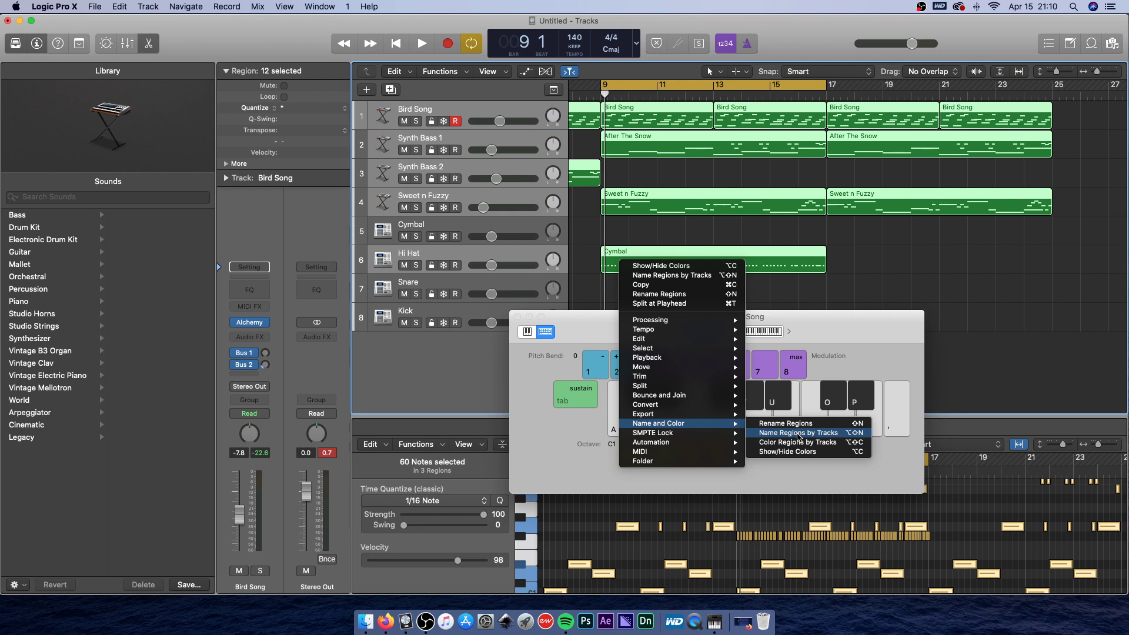
pyautogui.click(798, 434)
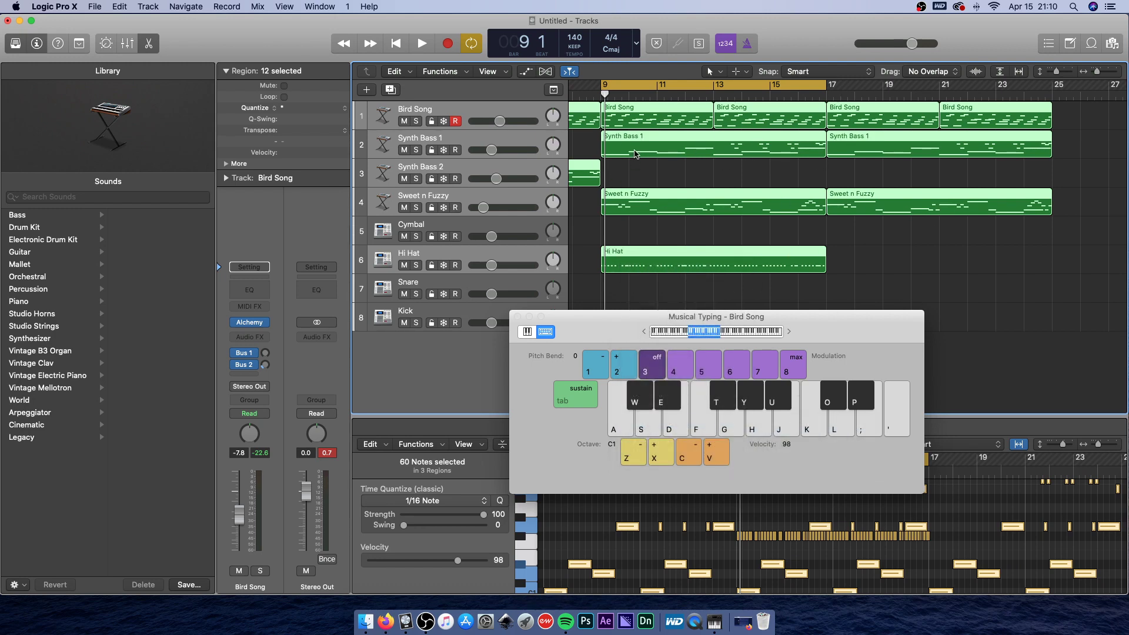
# Deselect all regions and place the playhead at the start of bar 9.
pyautogui.click(630, 146)
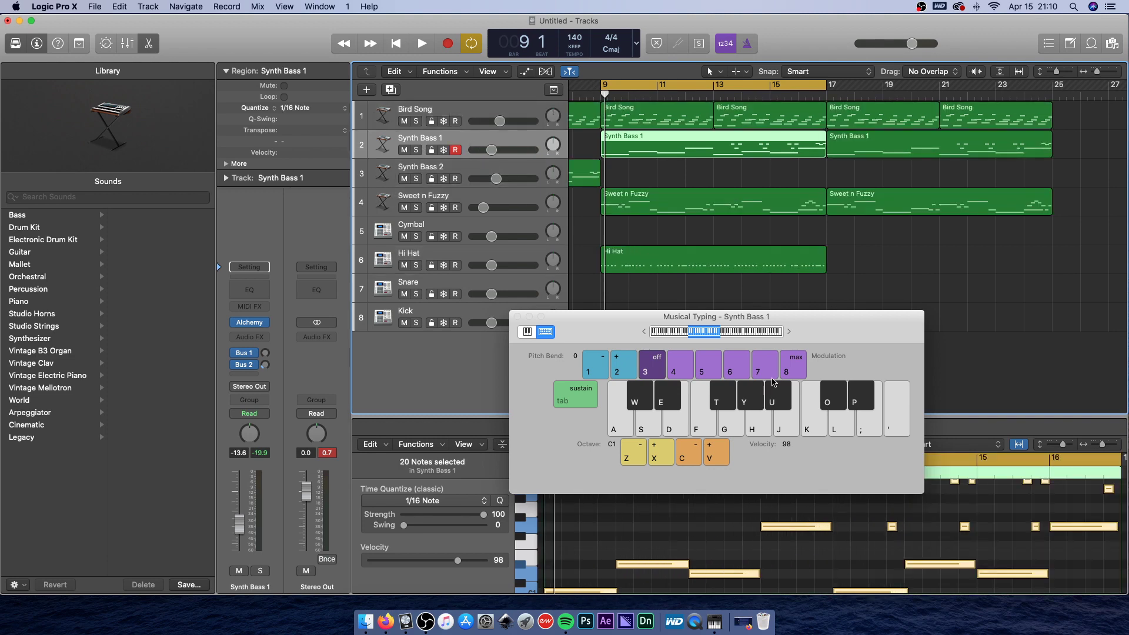
pyautogui.click(635, 286)
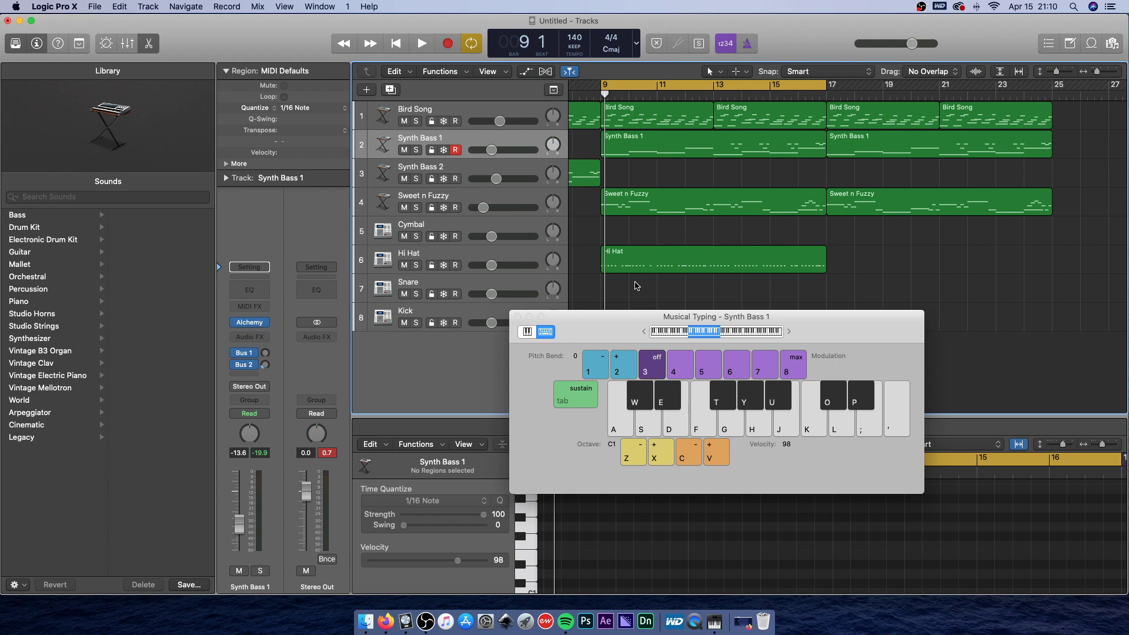
pyautogui.click(599, 98)
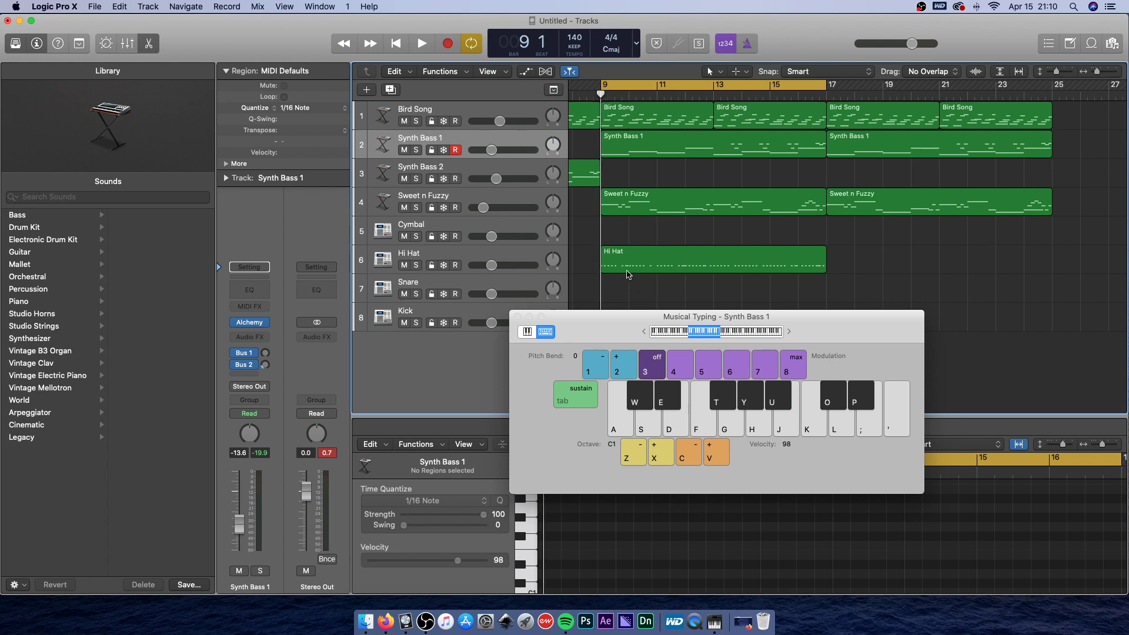
# Audition the snare and clap samples in the C1 octave on the Snare track with Musical Typing.
pyautogui.moveTo(569, 331); pyautogui.dragTo(691, 330)
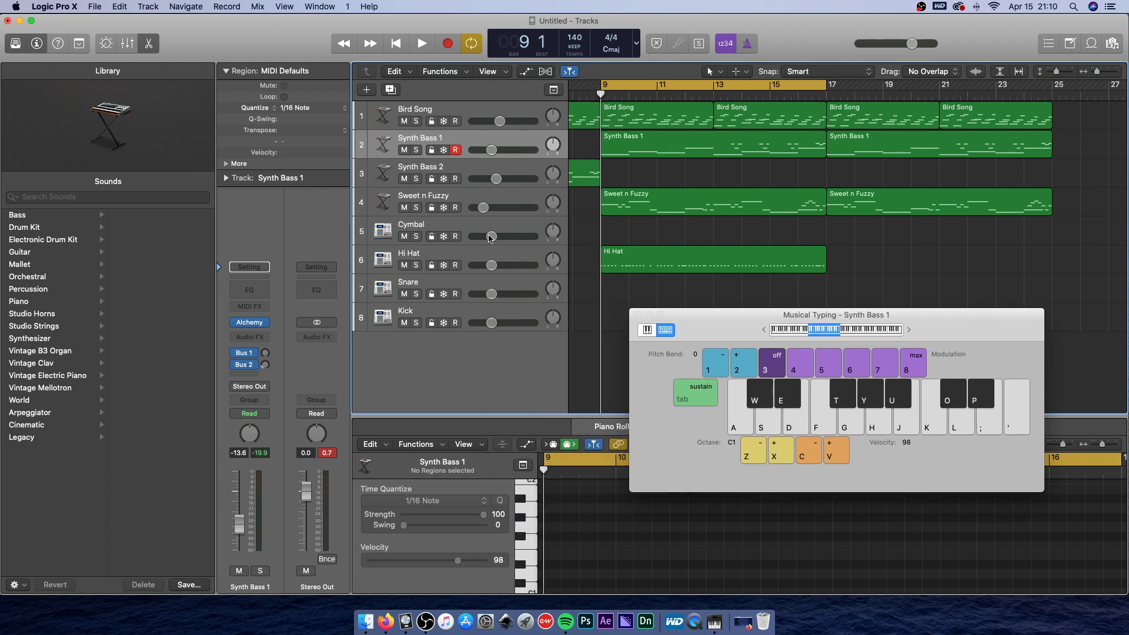
pyautogui.click(463, 283)
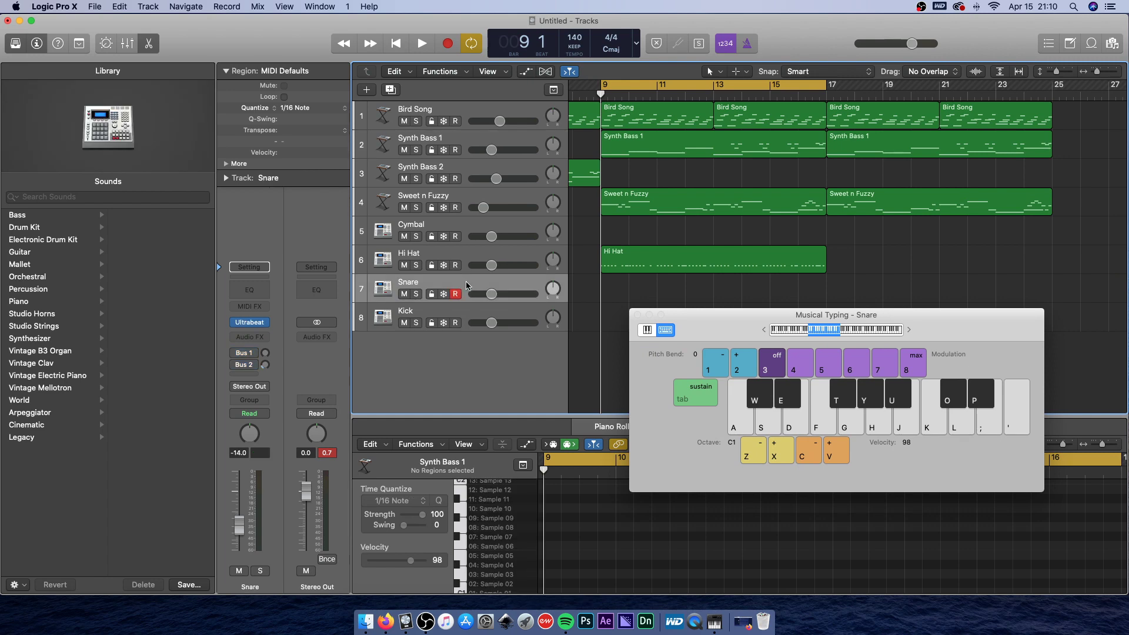
pyautogui.press('w')
pyautogui.press('w')
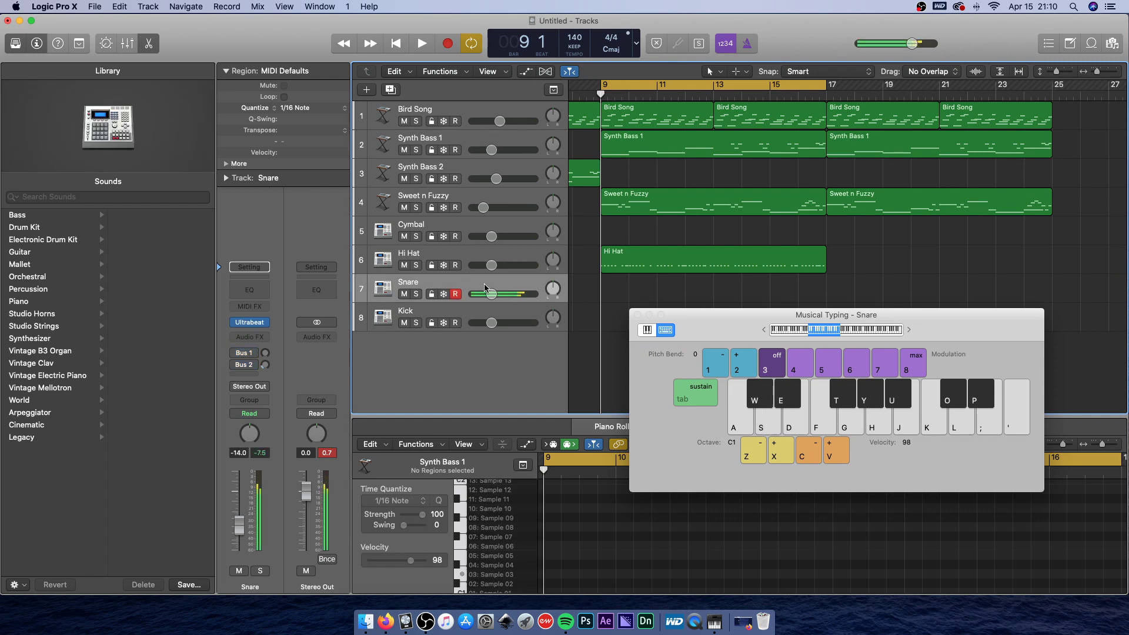
pyautogui.press('w')
pyautogui.press('d')
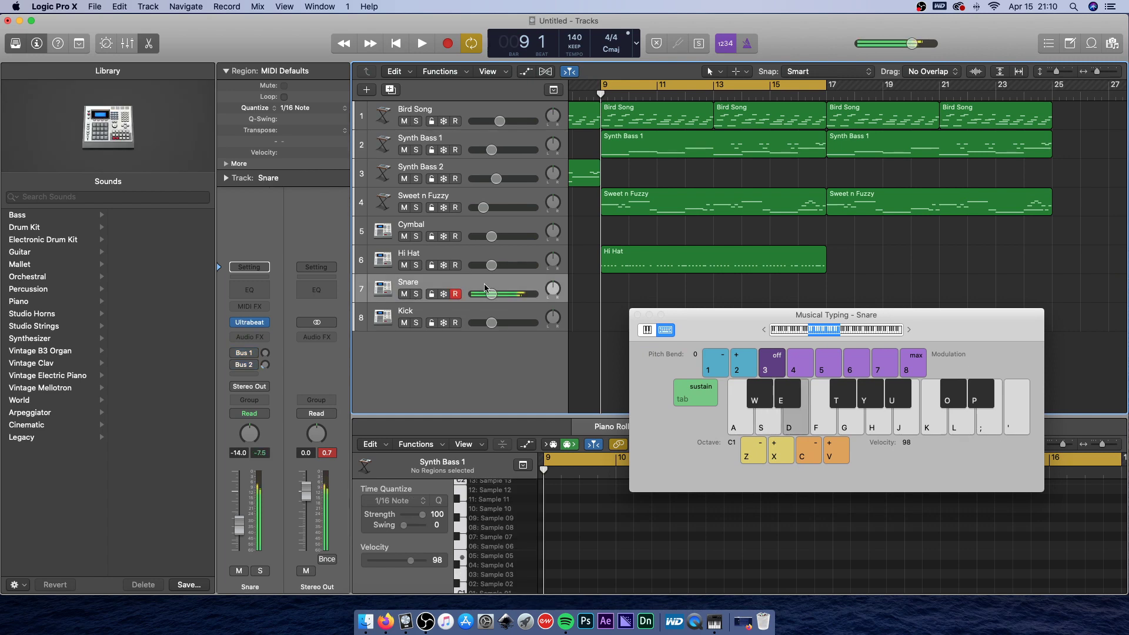
pyautogui.press('e')
pyautogui.press('e')
pyautogui.press('w')
pyautogui.press('e')
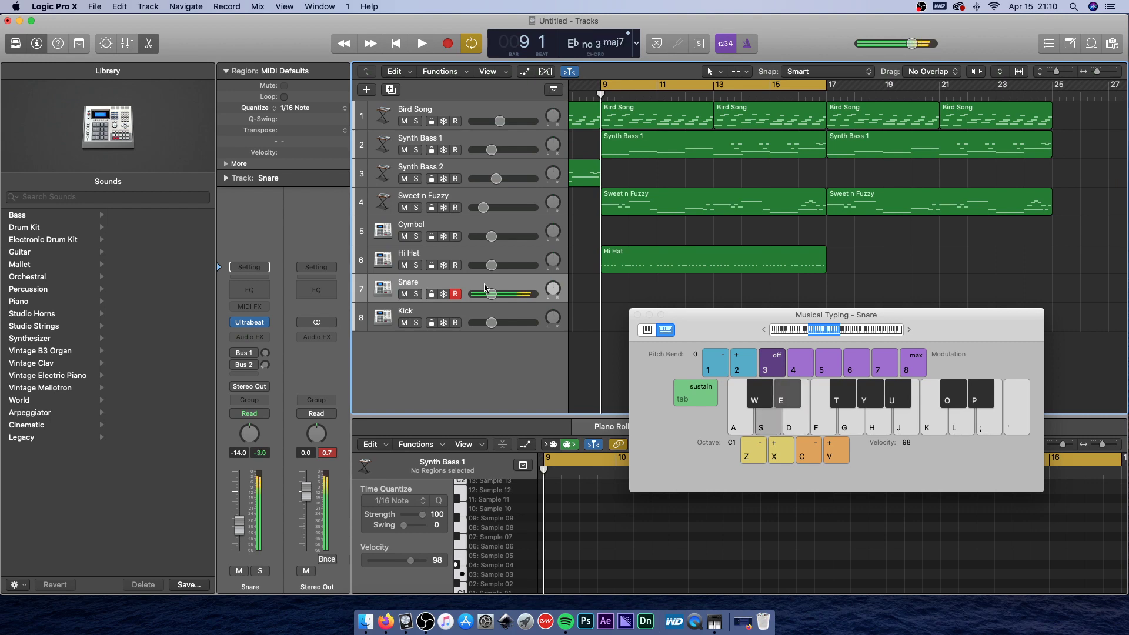
pyautogui.press('w')
pyautogui.press('e')
# Rename the Snare track as Snare/Clap.
pyautogui.doubleClick(425, 282)
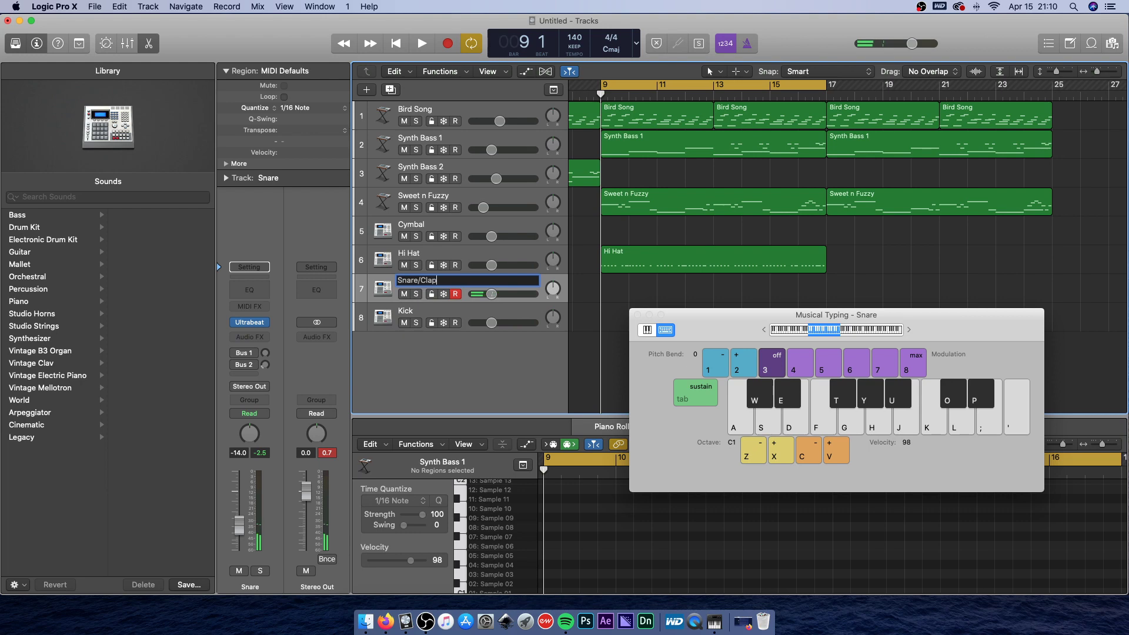
pyautogui.write('Snare/Clap')
pyautogui.press('Return')
# Record layered Sample 03 and 04 hits on beat 3 of bars 9 to 16, ending with three quick Sample 05 hits, on the Snare/Clap track.
pyautogui.press('space')
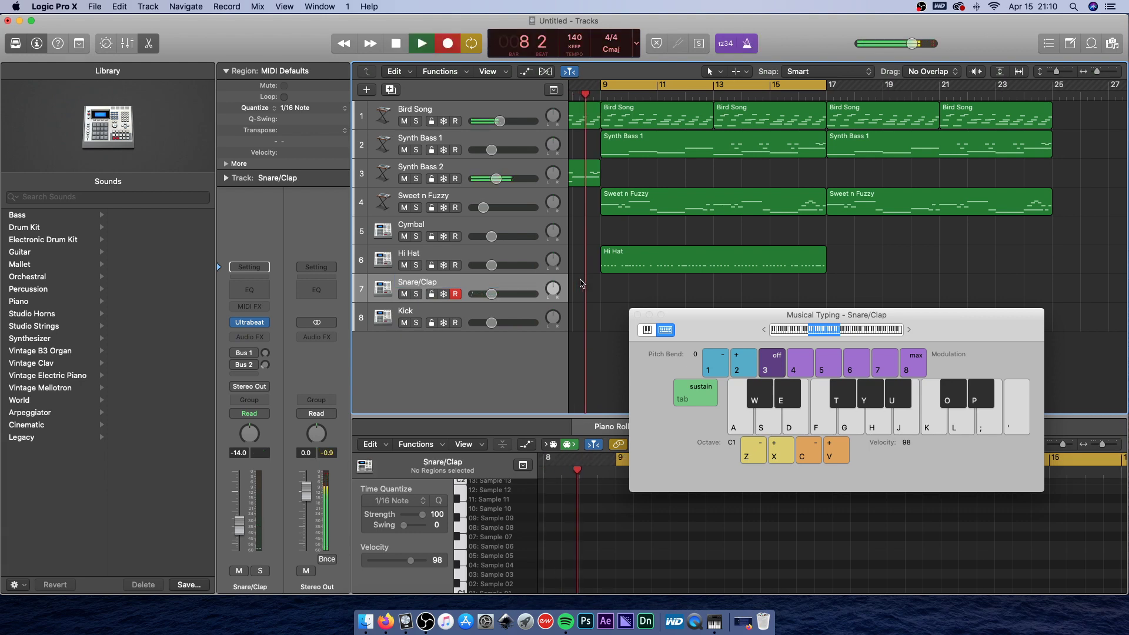
pyautogui.press('e')
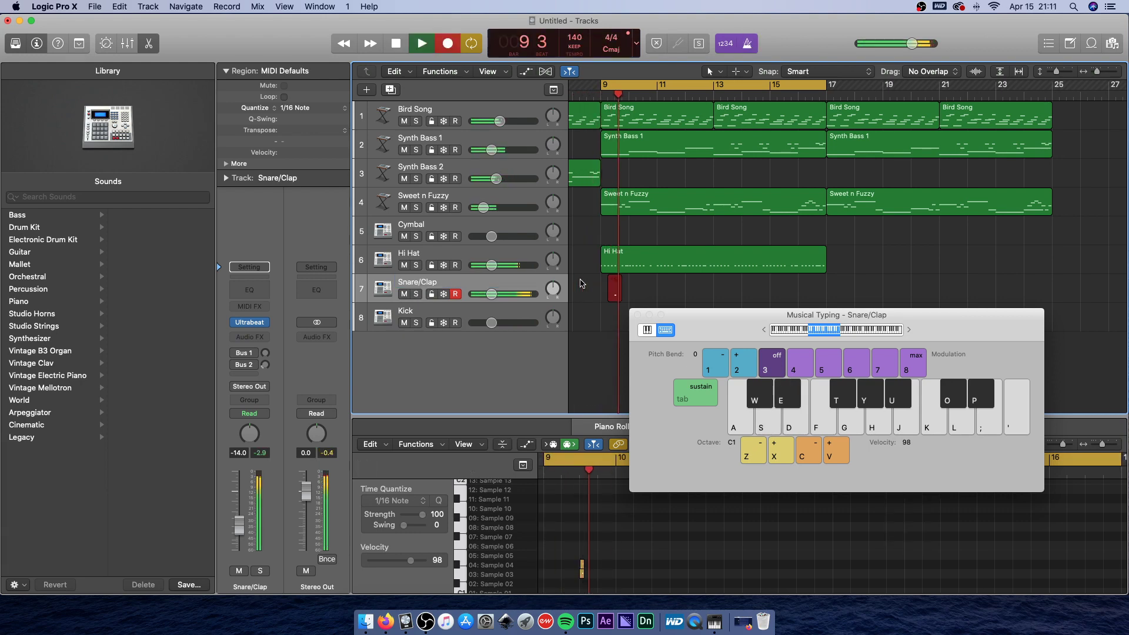
pyautogui.press('e')
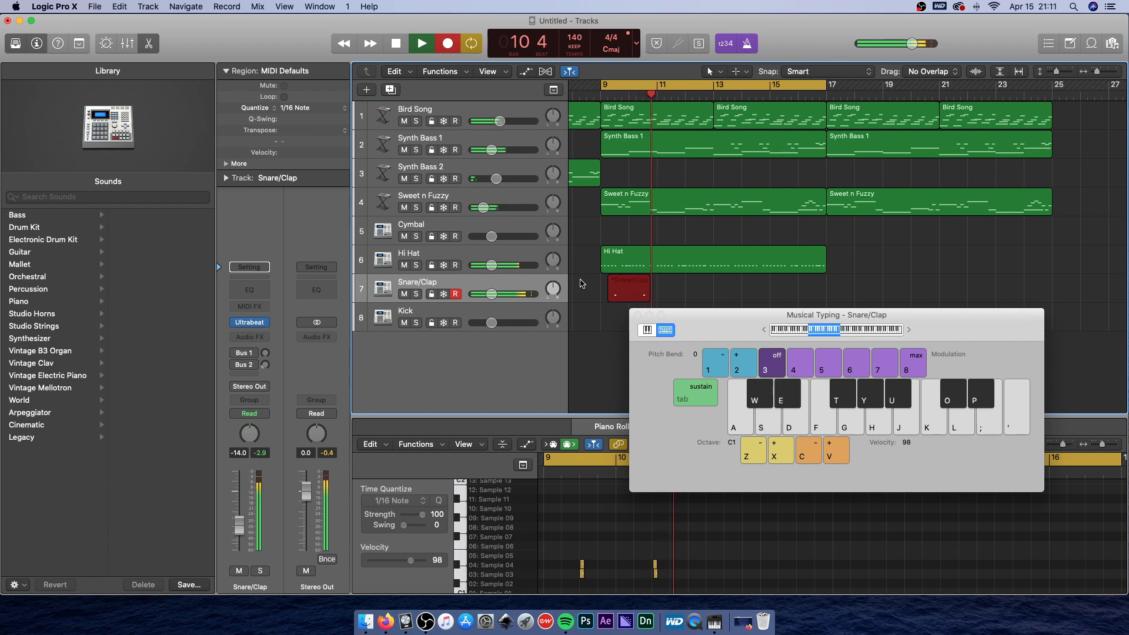
pyautogui.press('s')
pyautogui.press('e')
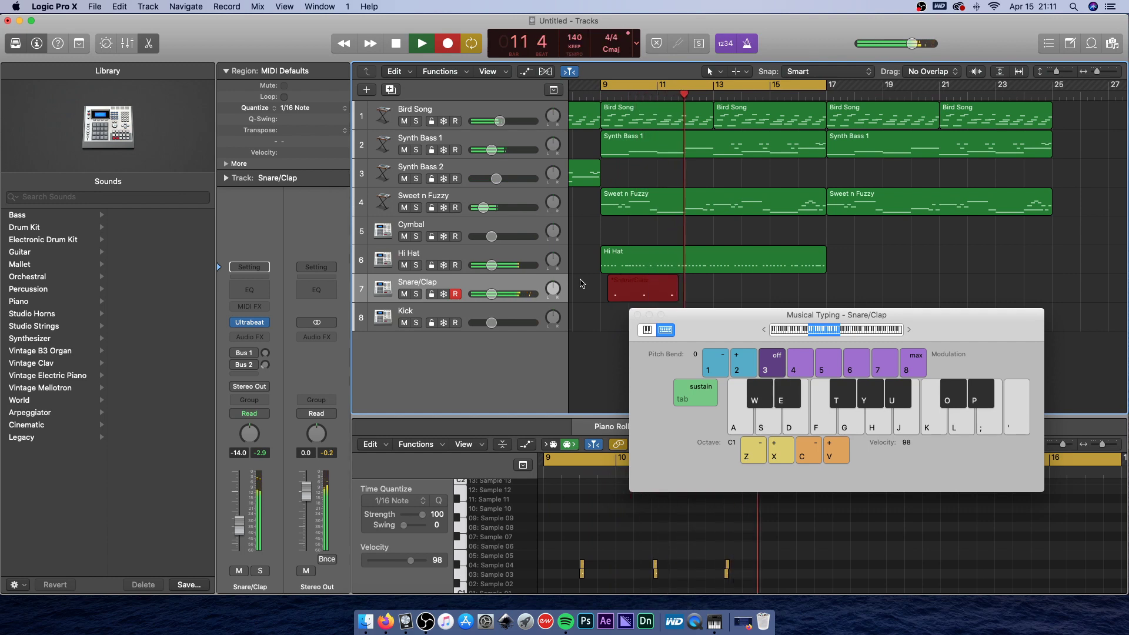
pyautogui.press('s')
pyautogui.press('e')
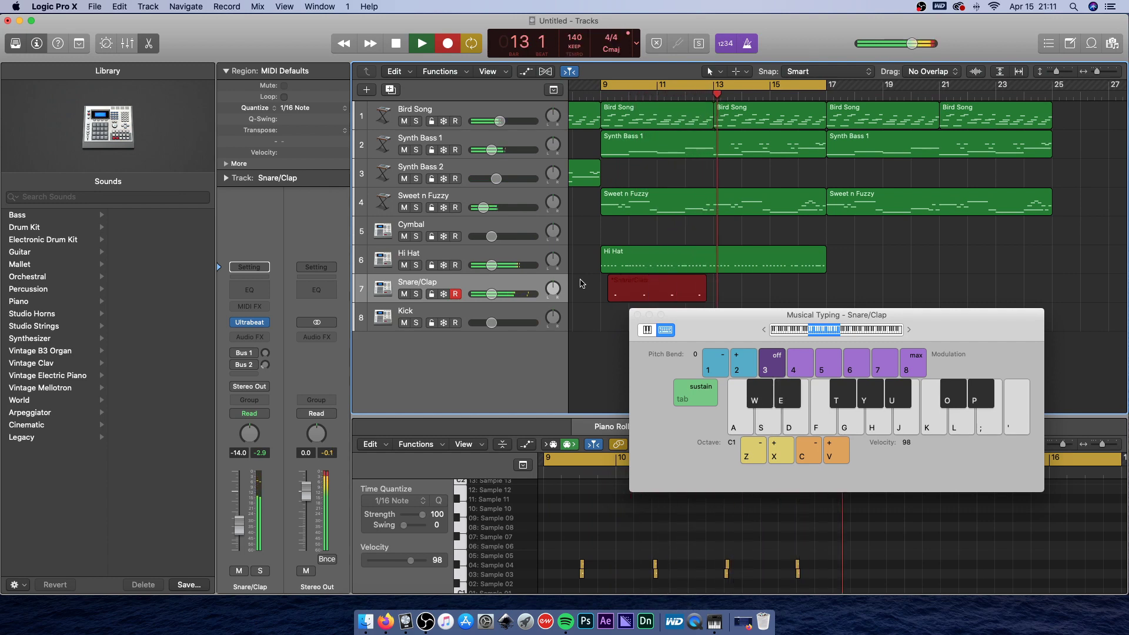
pyautogui.press('s')
pyautogui.press('e')
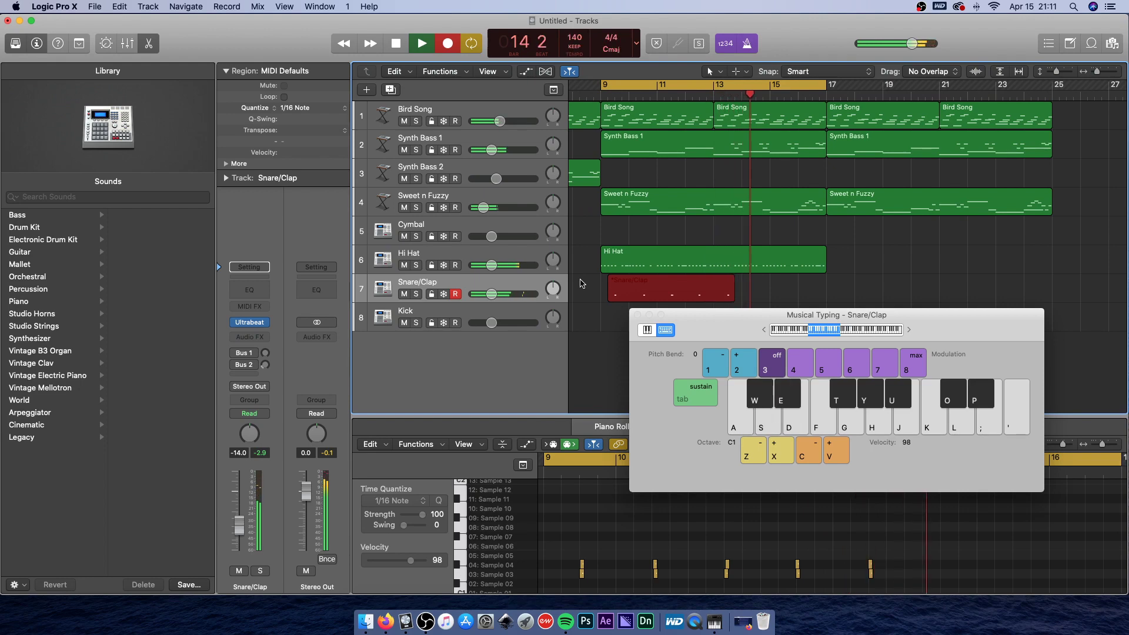
pyautogui.press('s')
pyautogui.press('e')
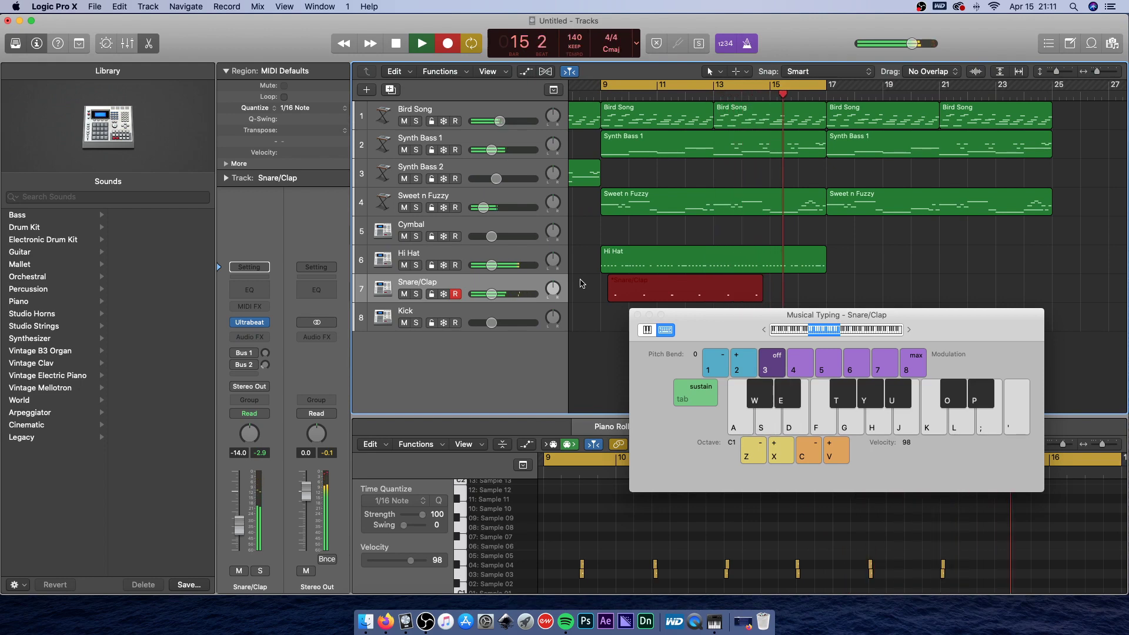
pyautogui.press('s')
pyautogui.press('e')
pyautogui.press('s')
pyautogui.press('e')
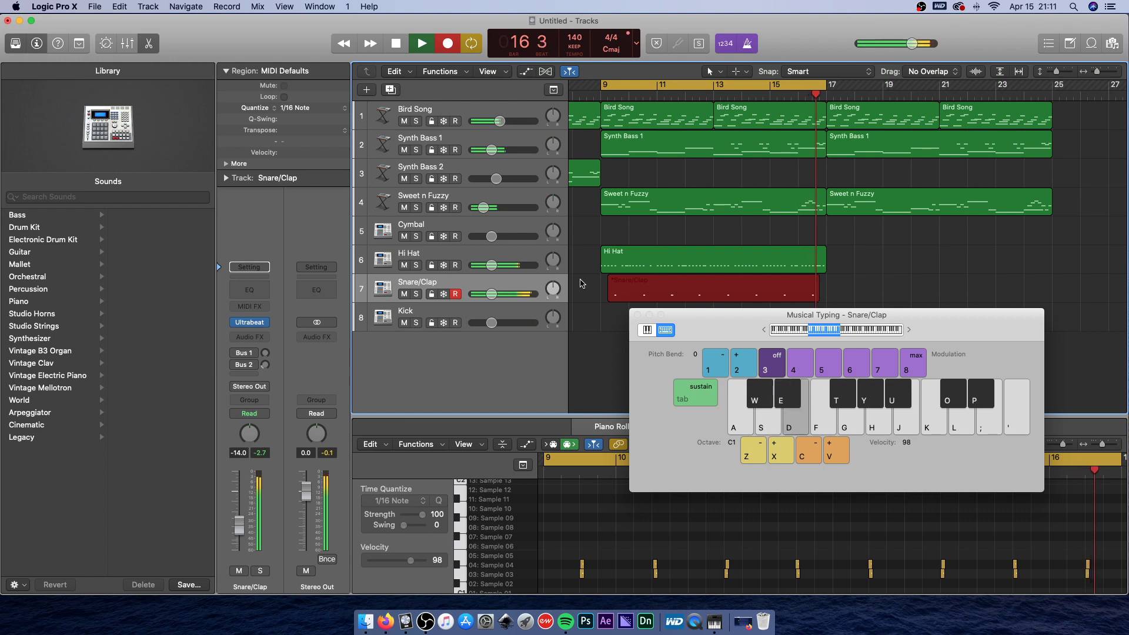
pyautogui.press('space')
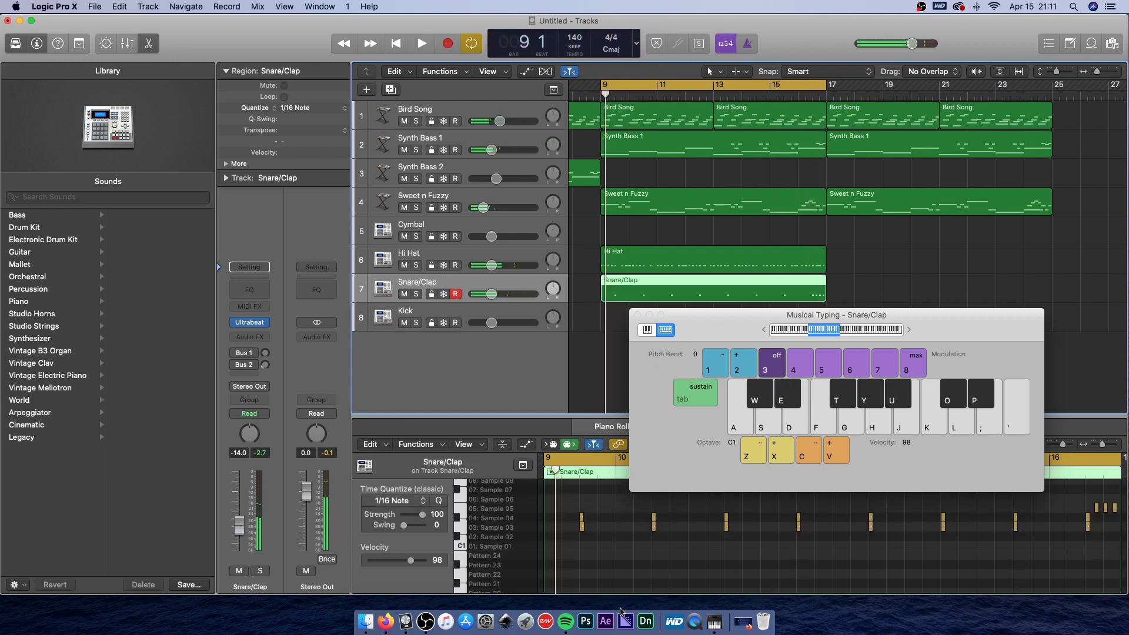
pyautogui.rightClick(617, 558)
pyautogui.click(647, 521)
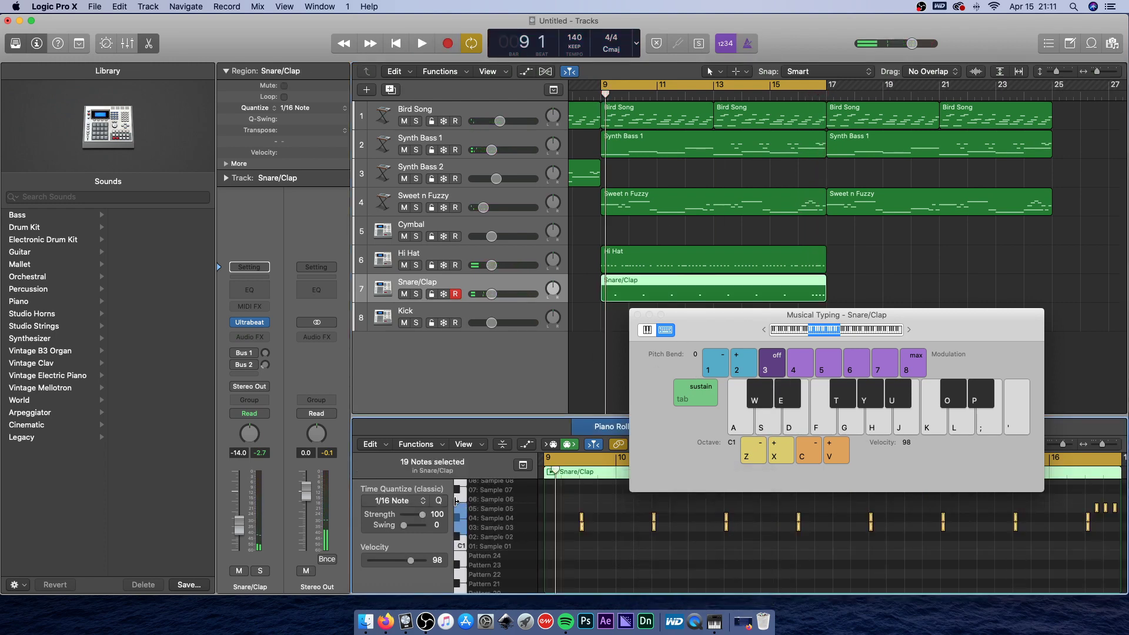
pyautogui.click(579, 509)
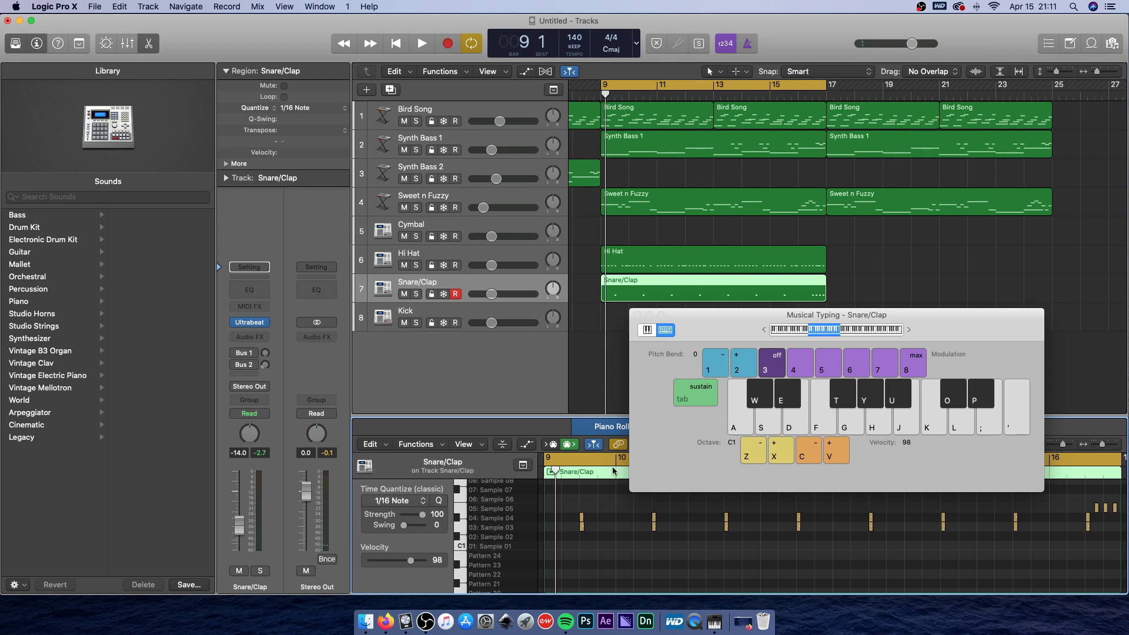
# Duplicate the Snare/Clap track and name the new track Filler Snare.
pyautogui.click(516, 281)
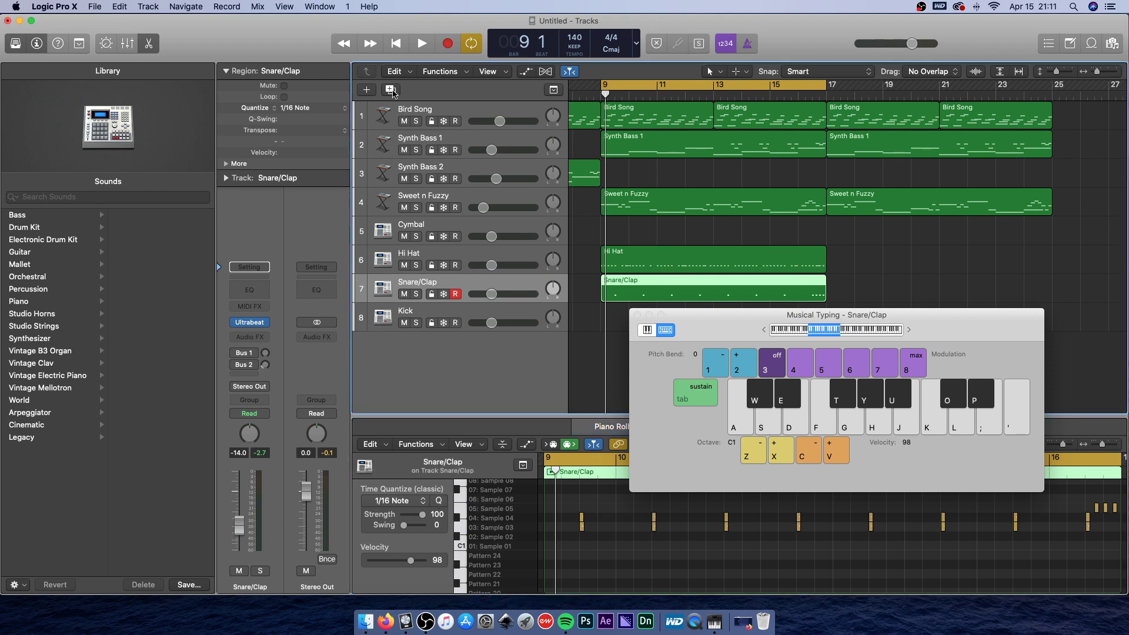
pyautogui.press('super+d')
pyautogui.doubleClick(433, 316)
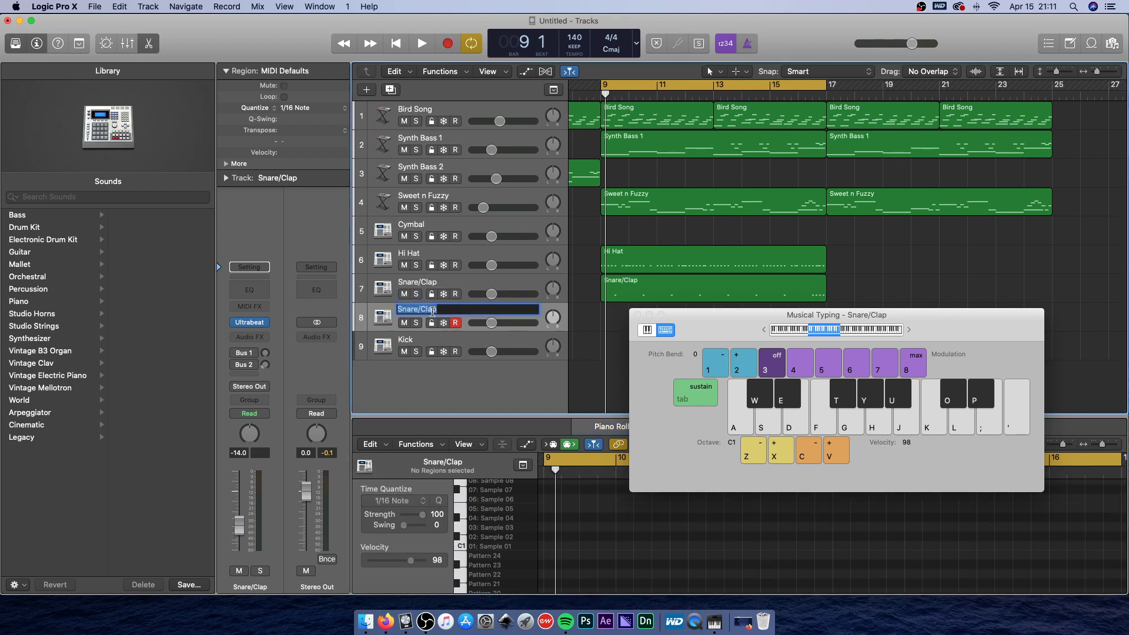
pyautogui.write('Filler')
pyautogui.press('Return')
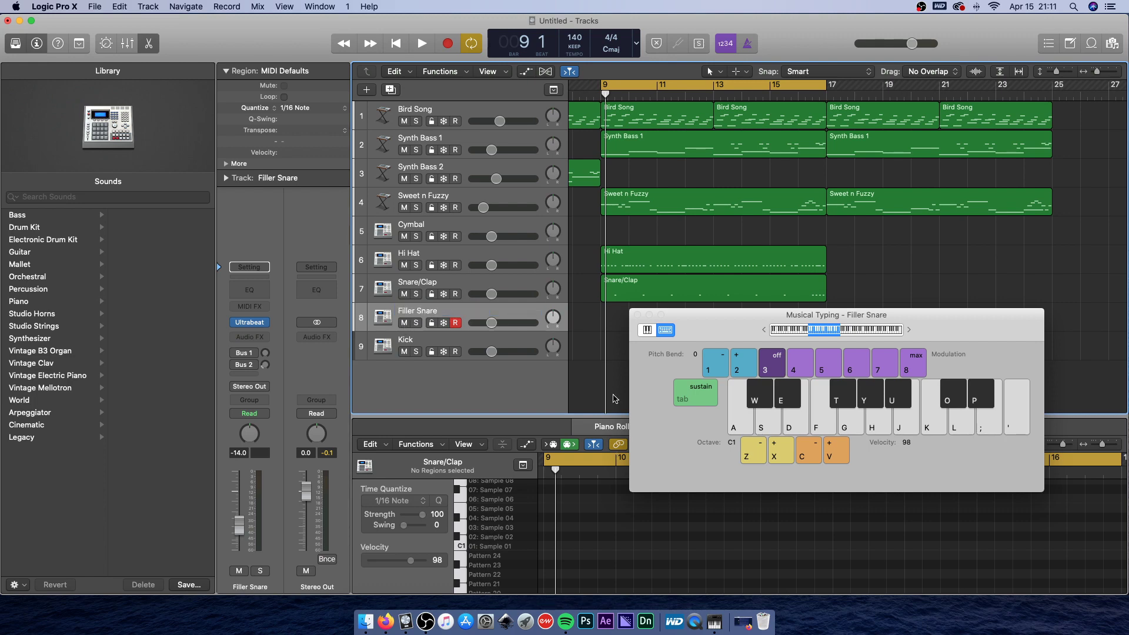
# Show the Snare/Clap region's notes in the Piano Roll and move the Musical Typing window clear of them.
pyautogui.click(677, 265)
pyautogui.click(676, 291)
pyautogui.moveTo(836, 315); pyautogui.dragTo(844, 164)
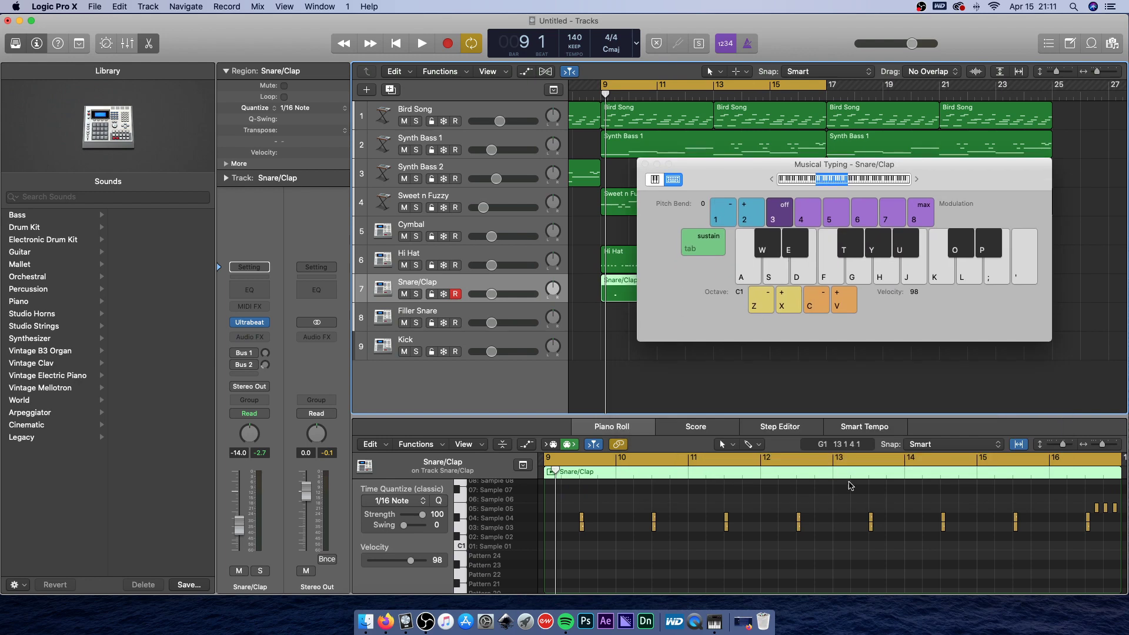
# Cut the three Sample 05 notes at the end of bar 16 from the Snare/Clap region.
pyautogui.hscroll(5, 851, 485)
pyautogui.moveTo(852, 501); pyautogui.dragTo(914, 516)
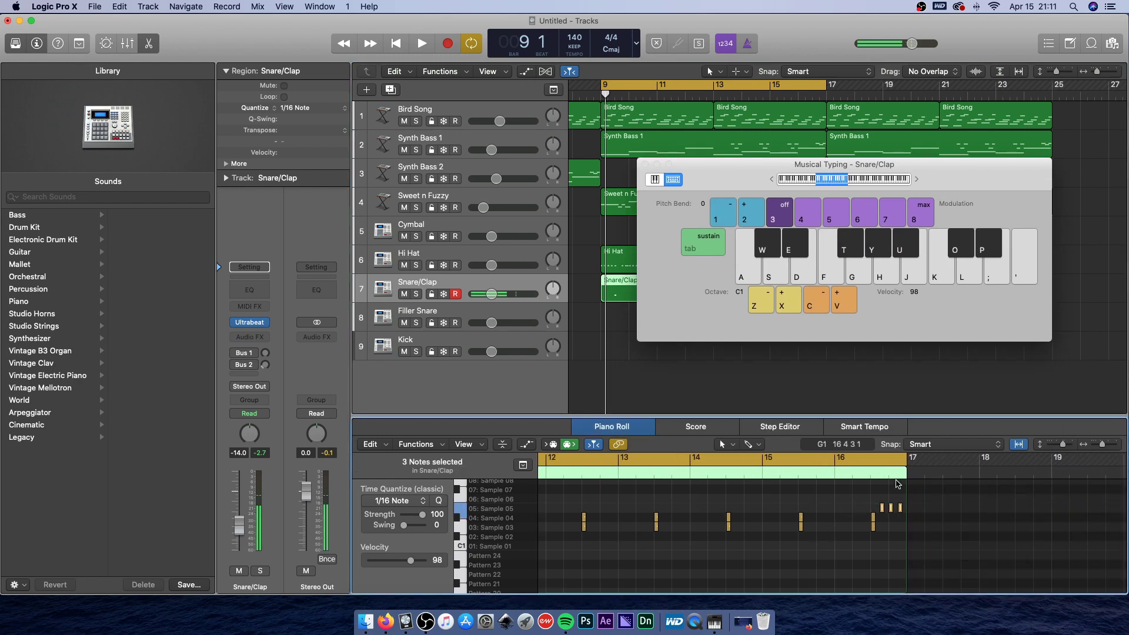
pyautogui.click(877, 478)
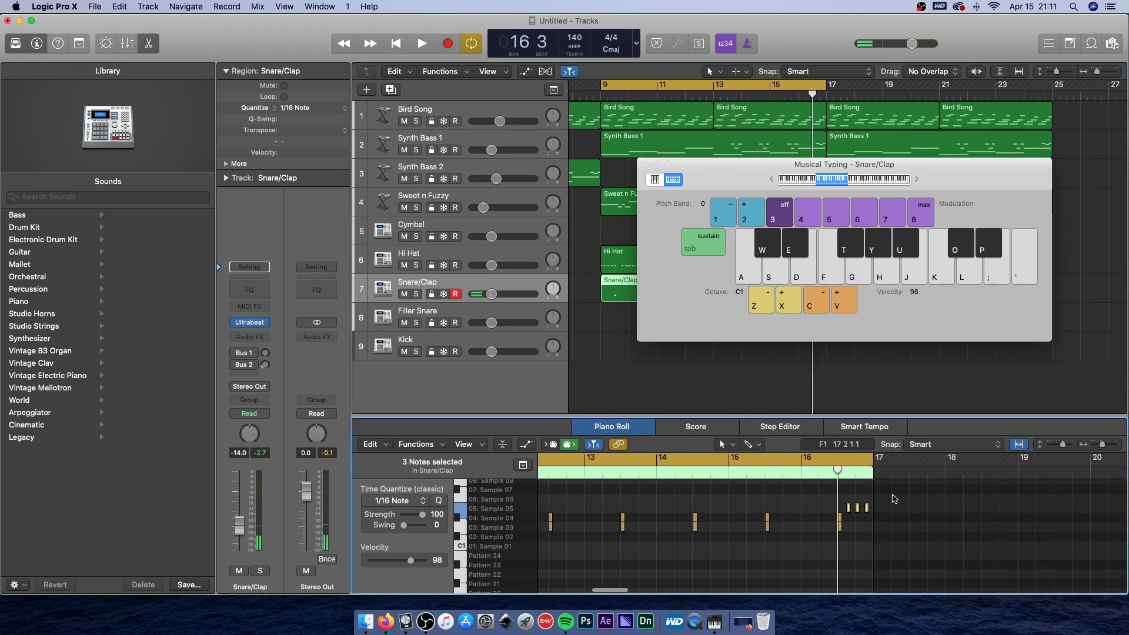
pyautogui.click(827, 497)
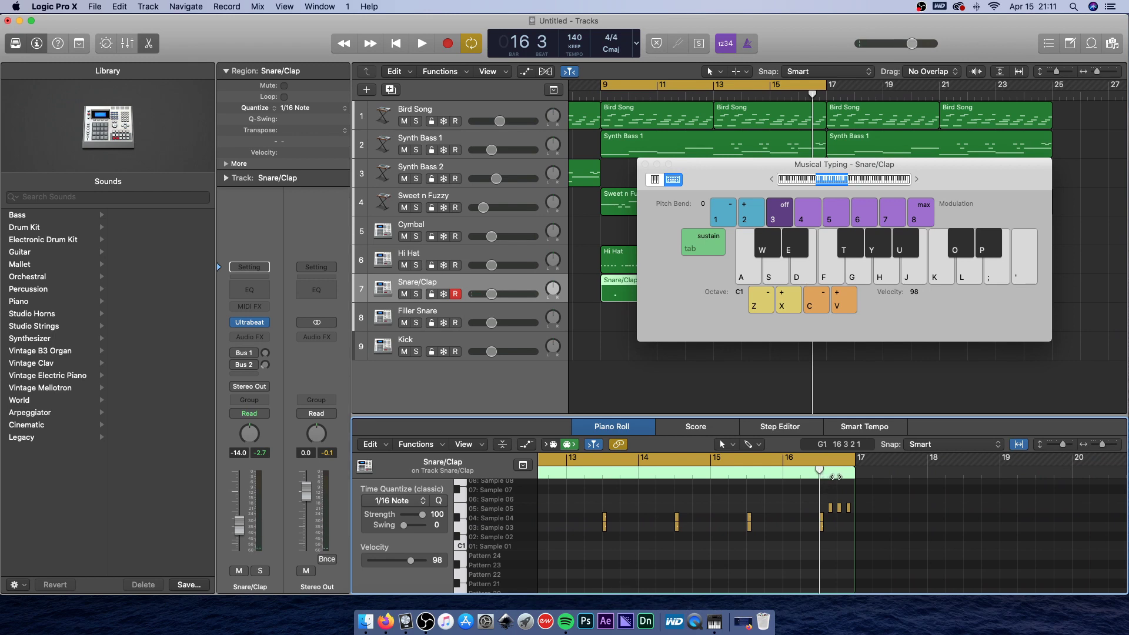
pyautogui.moveTo(842, 476); pyautogui.dragTo(809, 507)
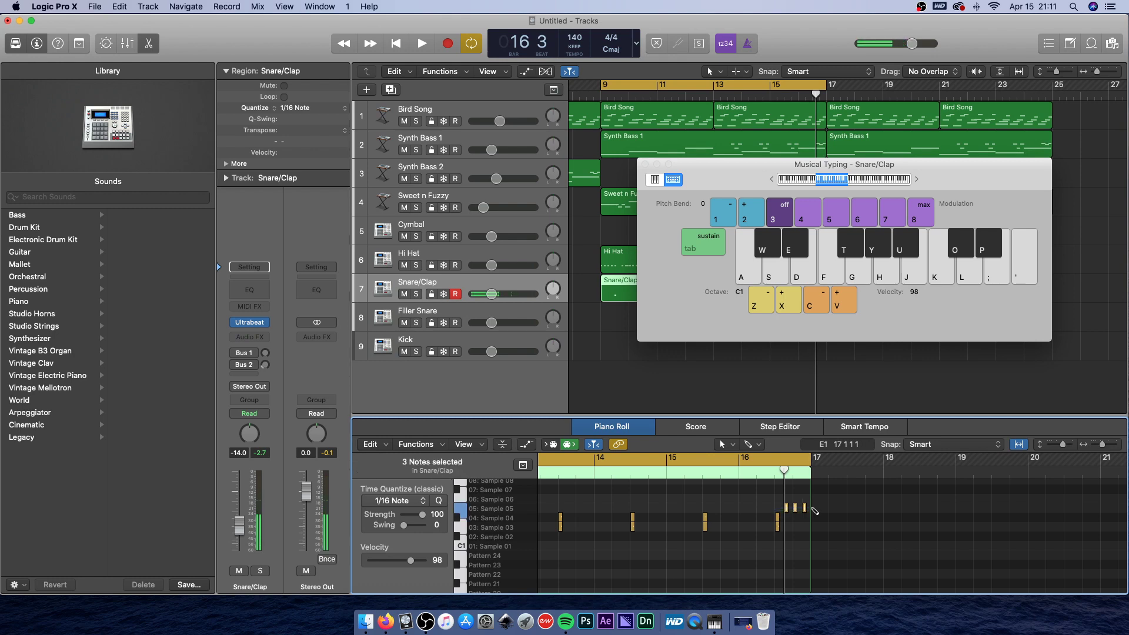
pyautogui.press('Delete')
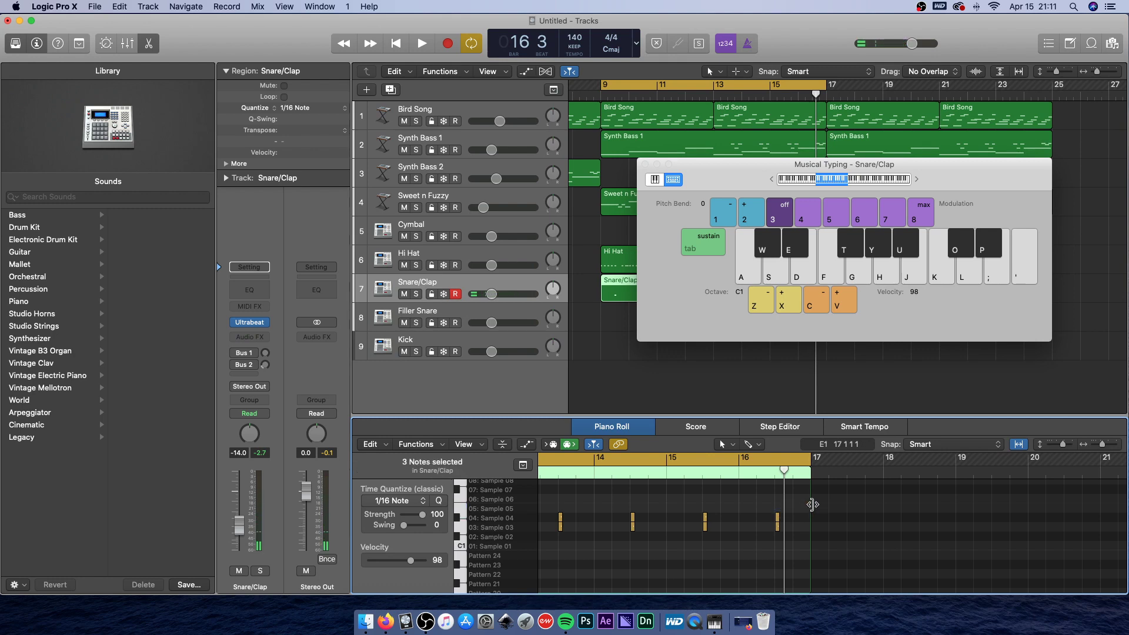
# Paste the three cut notes onto the Filler Snare track at the end of bar 16, keeping their timing.
pyautogui.moveTo(732, 176); pyautogui.dragTo(978, 263)
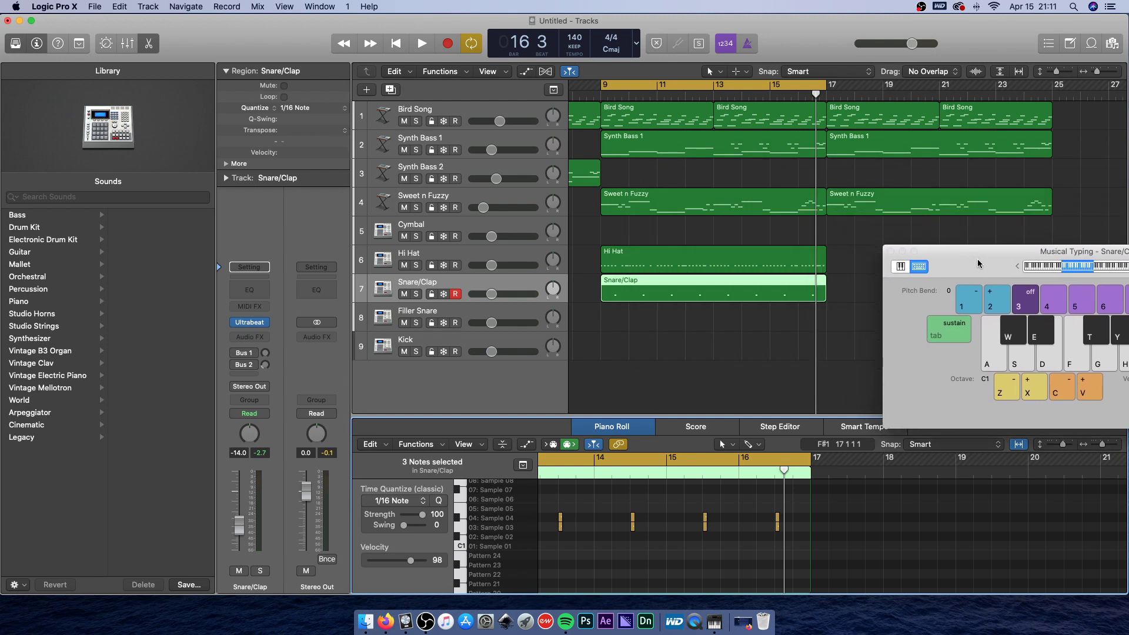
pyautogui.click(455, 322)
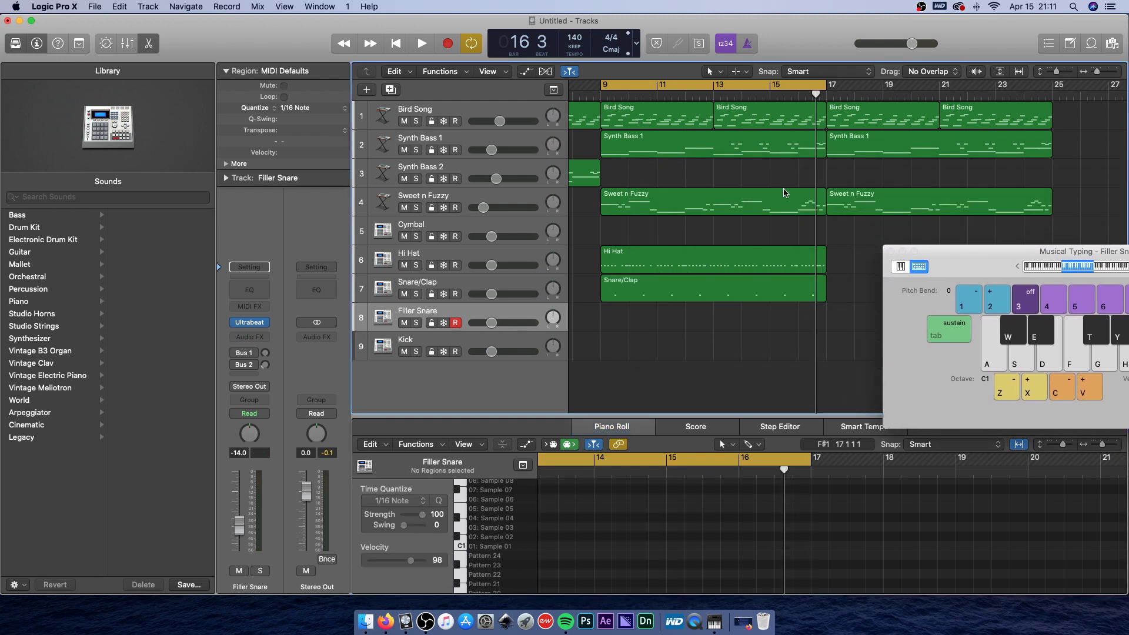
pyautogui.press('super+v')
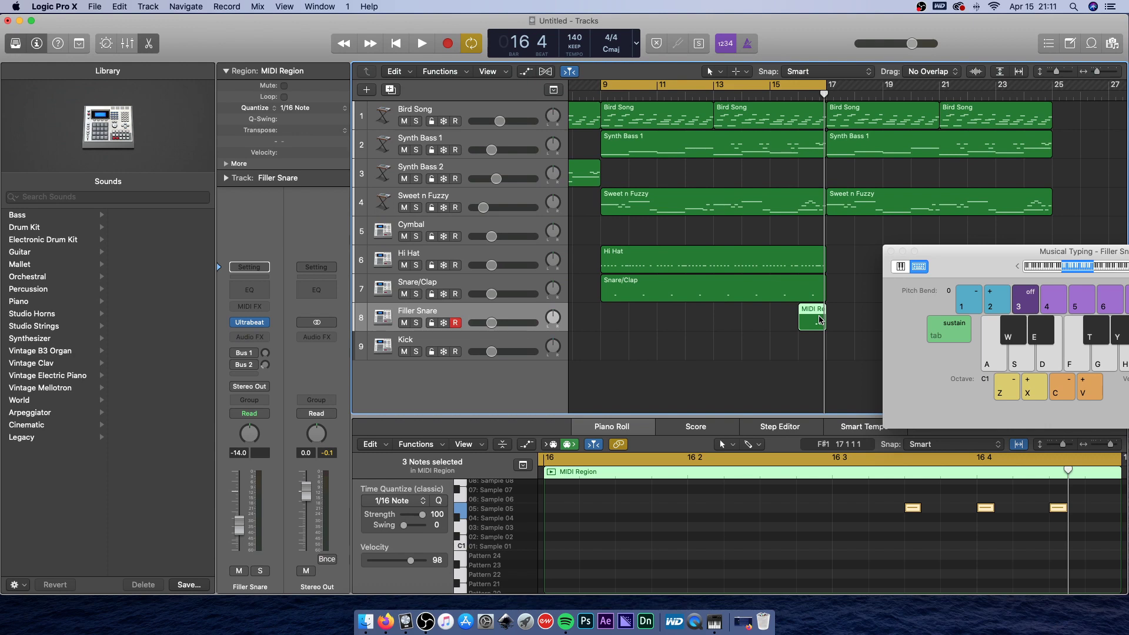
pyautogui.moveTo(843, 535); pyautogui.dragTo(1111, 510)
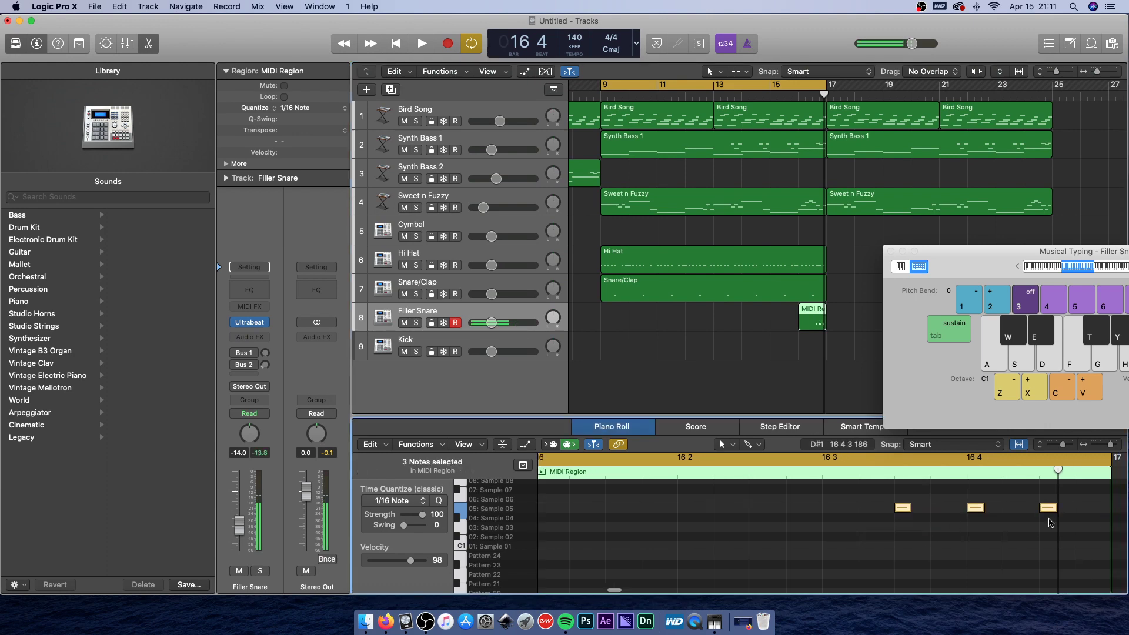
pyautogui.click(608, 306)
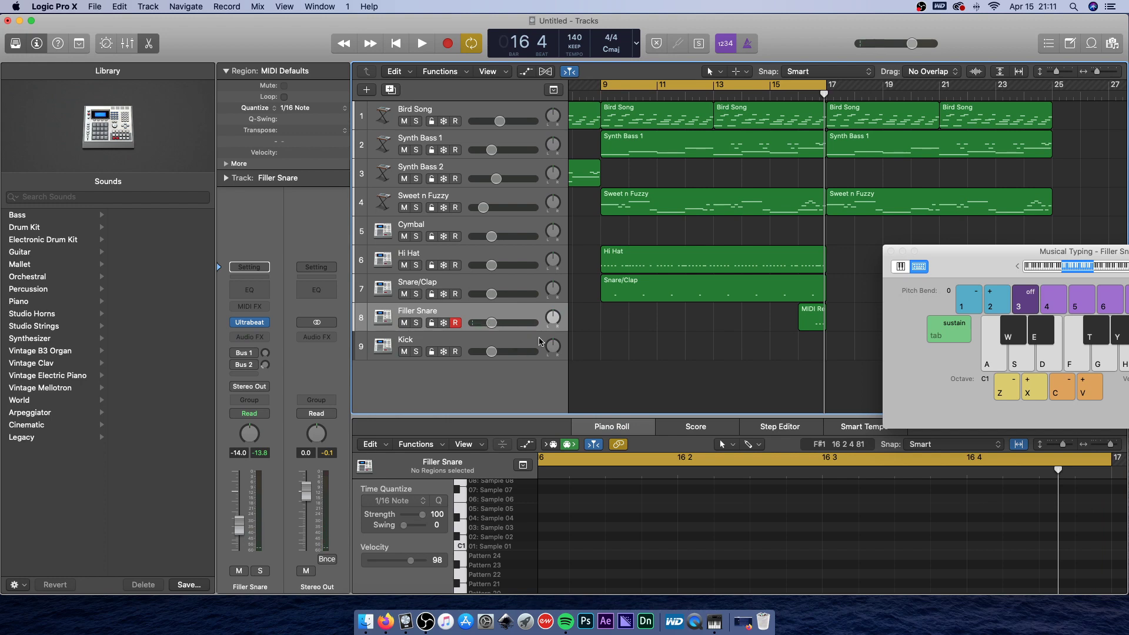
pyautogui.press('x')
pyautogui.press('x')
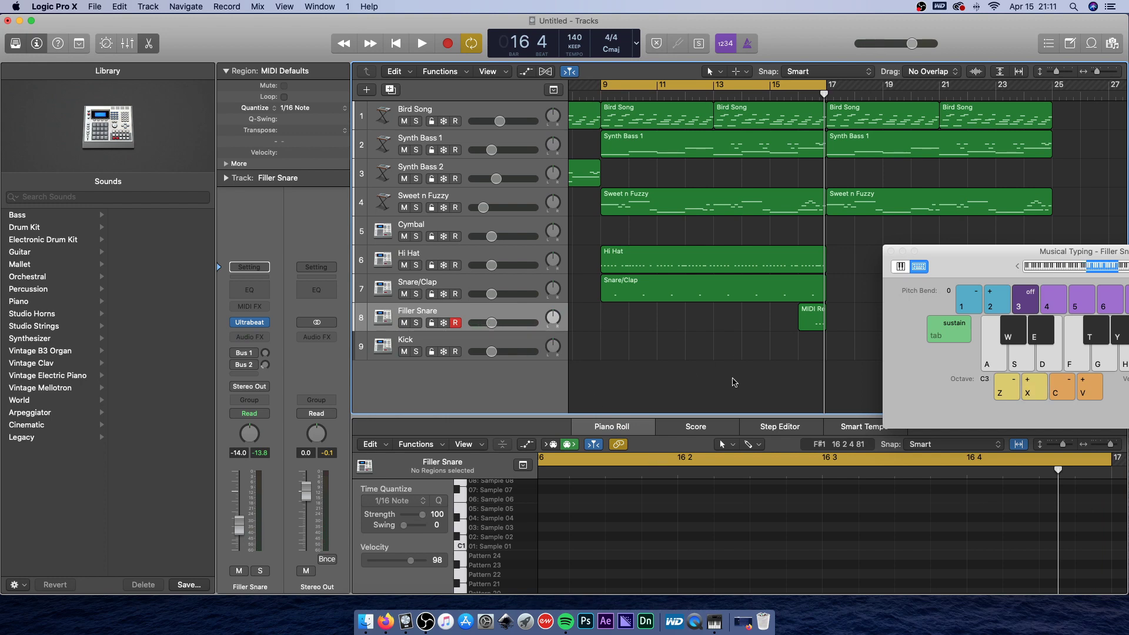
pyautogui.press('z')
pyautogui.press('z')
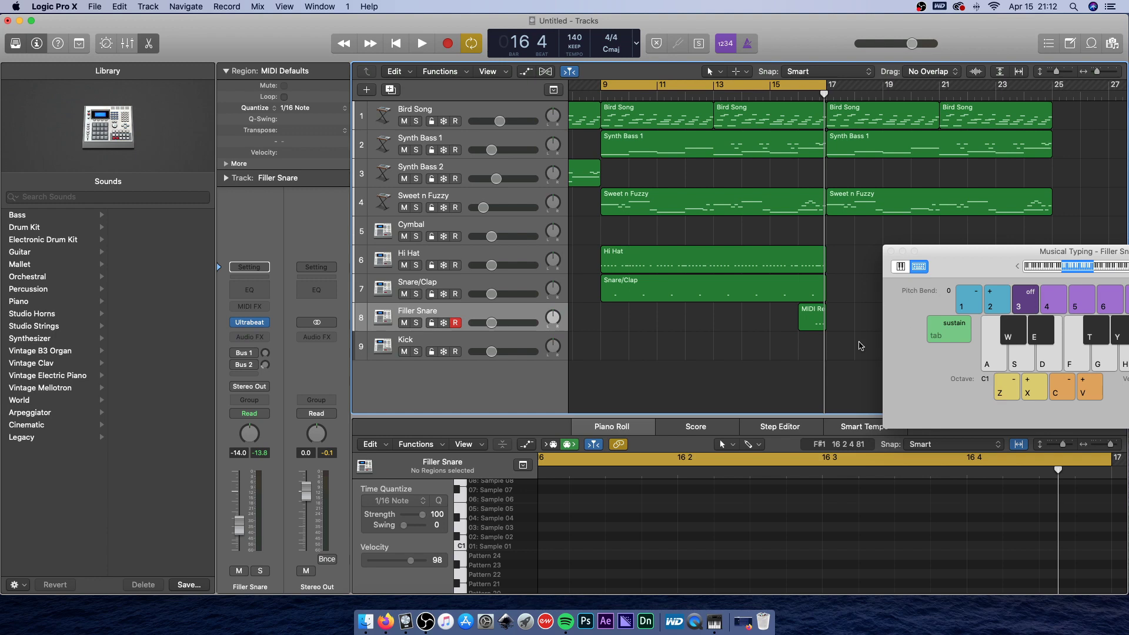
# Select all regions in the arrangement and name them by their tracks.
pyautogui.press('super+a')
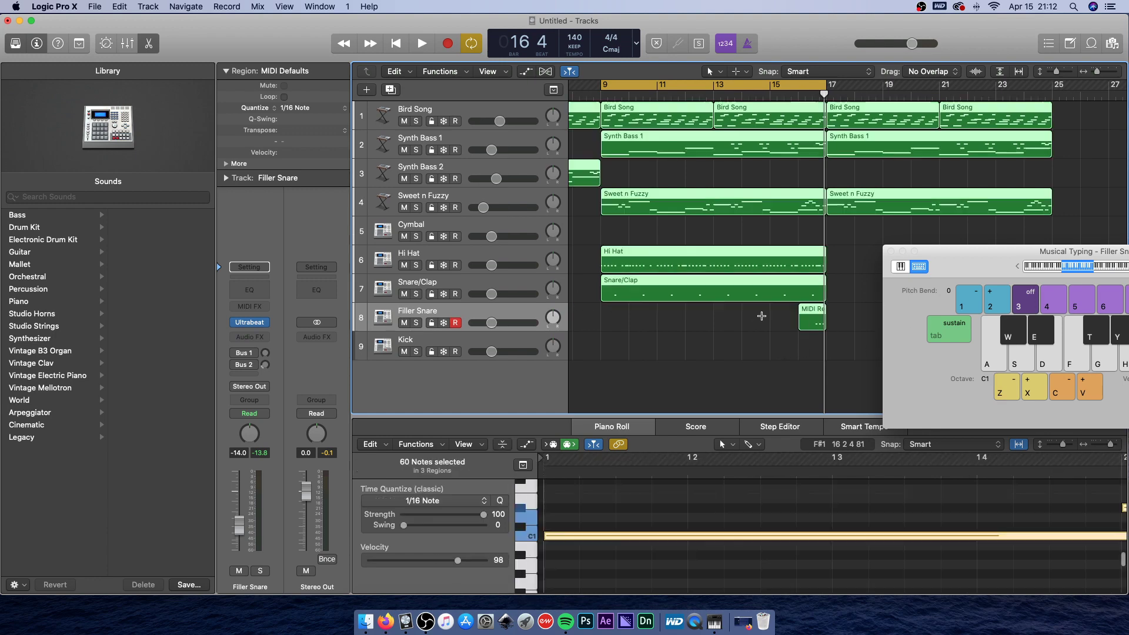
pyautogui.rightClick(819, 318)
pyautogui.moveTo(898, 480)
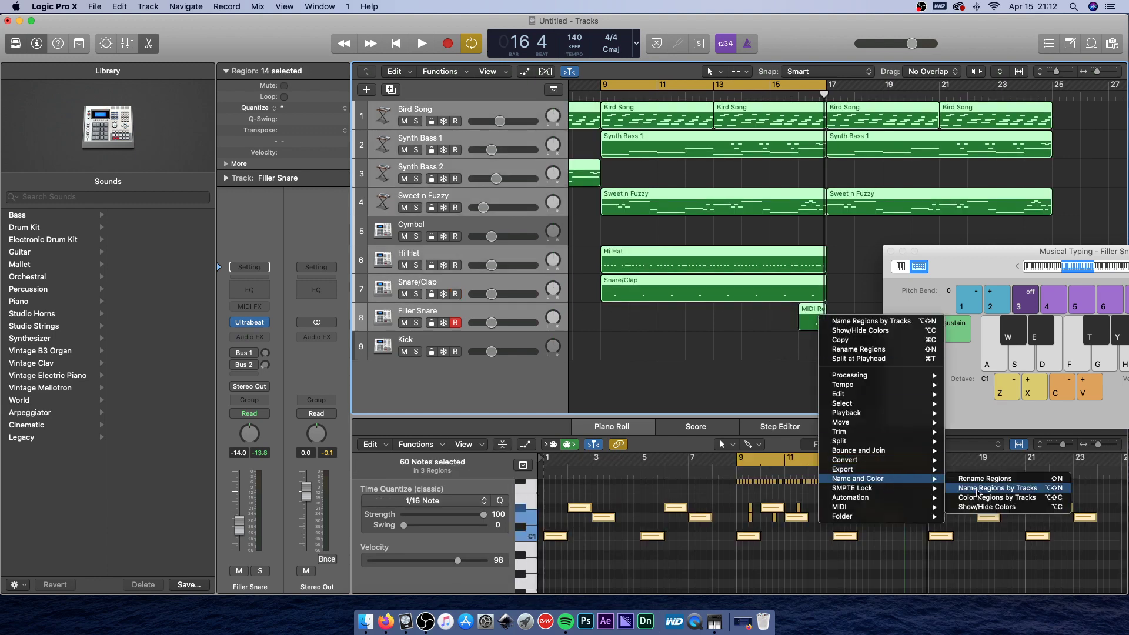
pyautogui.click(672, 386)
pyautogui.click(682, 357)
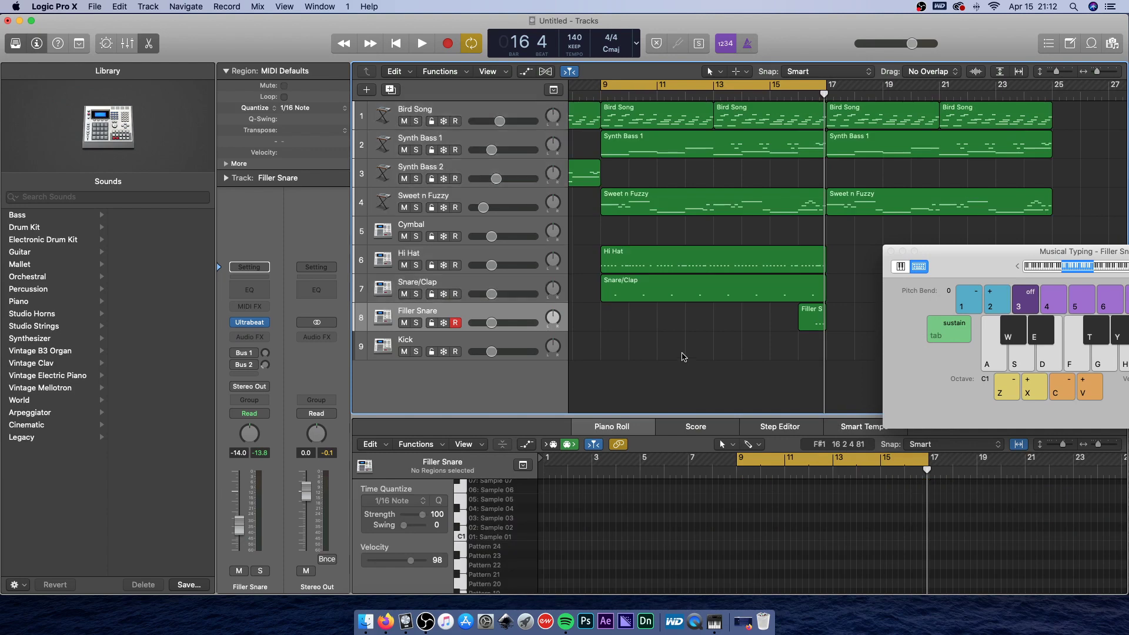
# Play the cycle from bar 9, select the Kick track and slightly lower the Snare/Clap track's volume.
pyautogui.click(665, 297)
pyautogui.press('space')
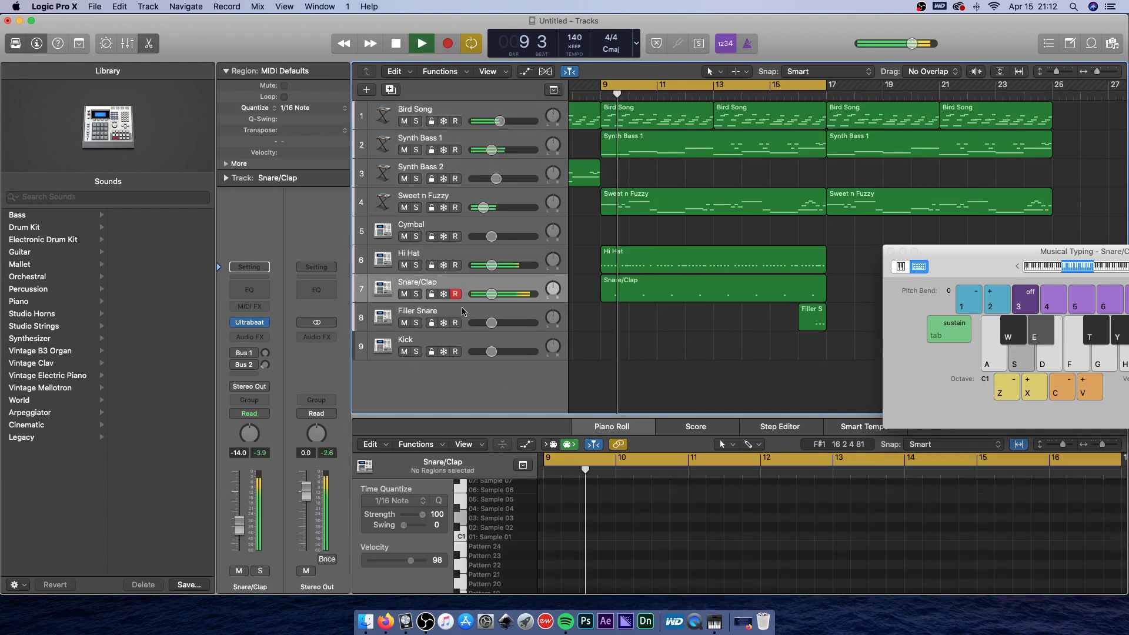
pyautogui.click(462, 313)
pyautogui.click(461, 338)
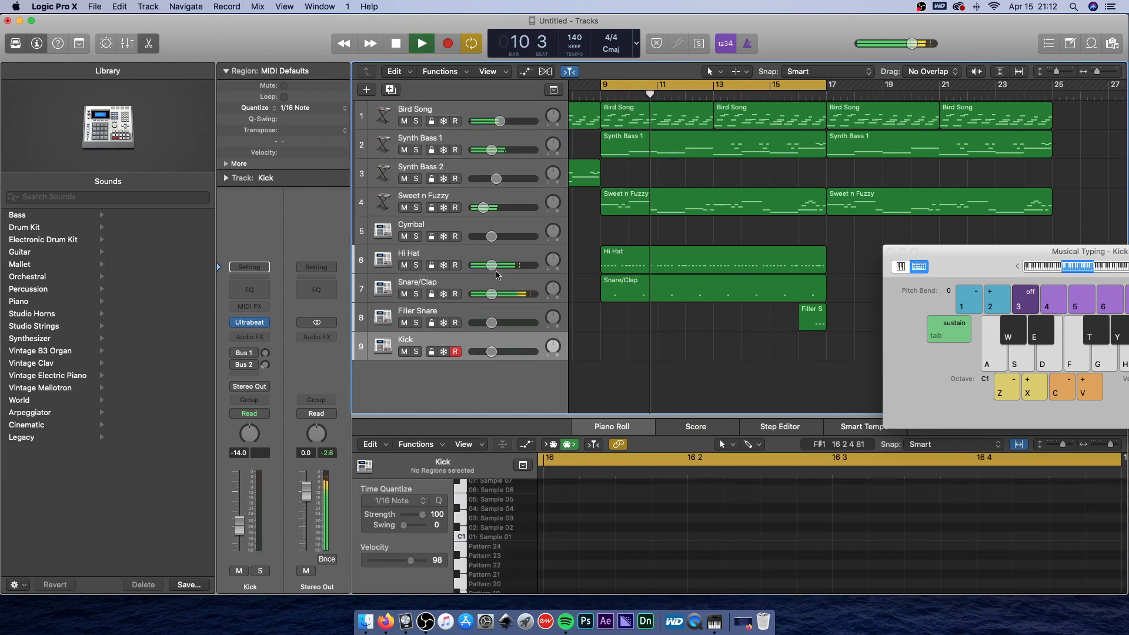
pyautogui.moveTo(492, 294); pyautogui.dragTo(490, 294)
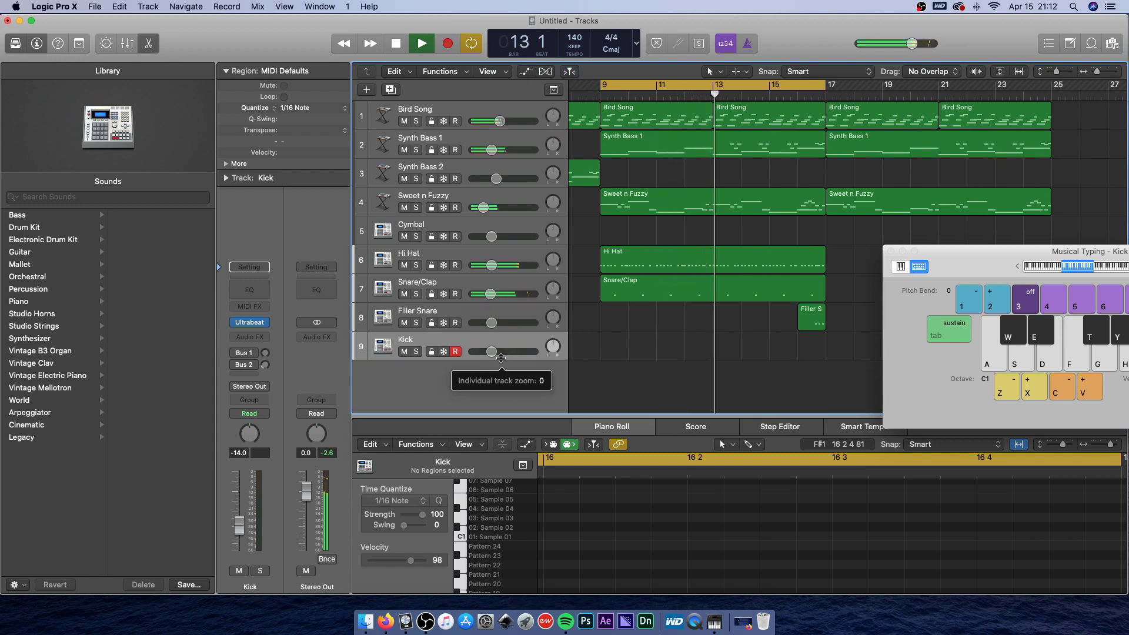
# Audition the kick sample against the playback and set the Kick track's volume to -10.6 dB.
pyautogui.moveTo(492, 351); pyautogui.dragTo(493, 351)
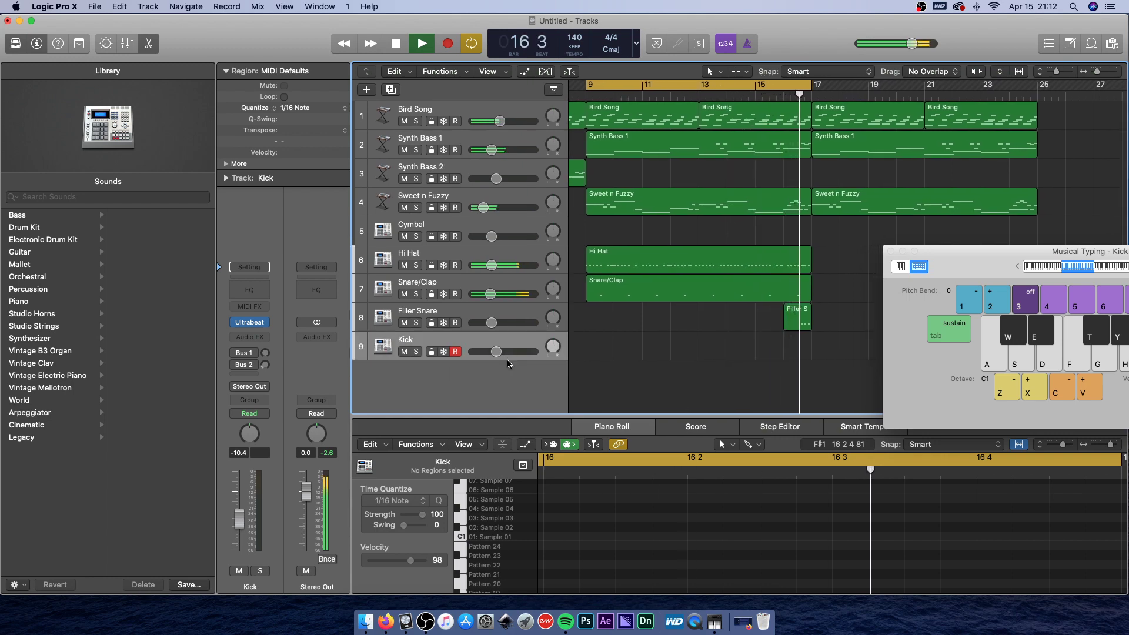
pyautogui.press('a')
pyautogui.press('a')
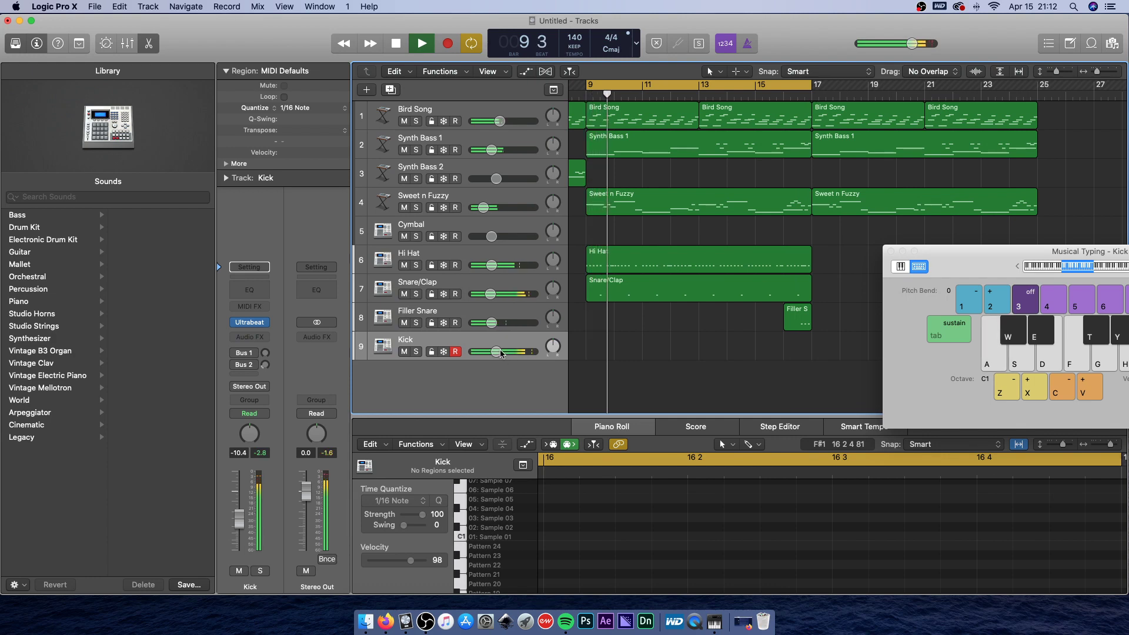
pyautogui.moveTo(497, 352); pyautogui.dragTo(500, 352)
pyautogui.press('a')
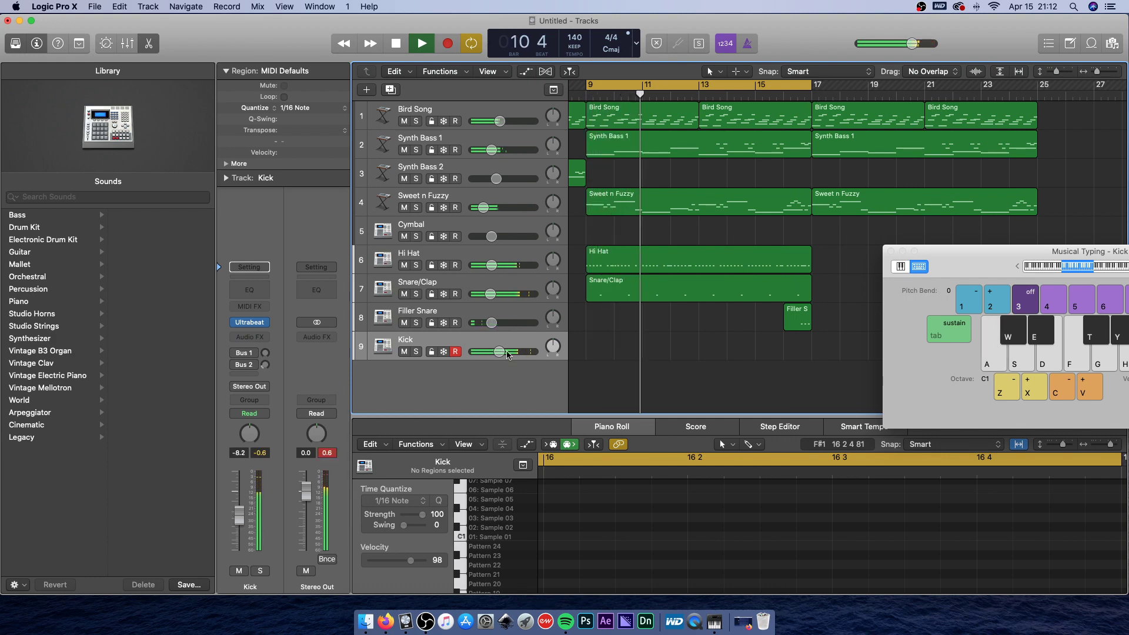
pyautogui.press('a')
pyautogui.press('a')
pyautogui.press('a')
pyautogui.moveTo(500, 353); pyautogui.dragTo(493, 352)
# Rehearse the kick pattern over the playback and reset the Stereo Out peak level display.
pyautogui.press('a')
pyautogui.press('a')
pyautogui.press('a')
pyautogui.press('a')
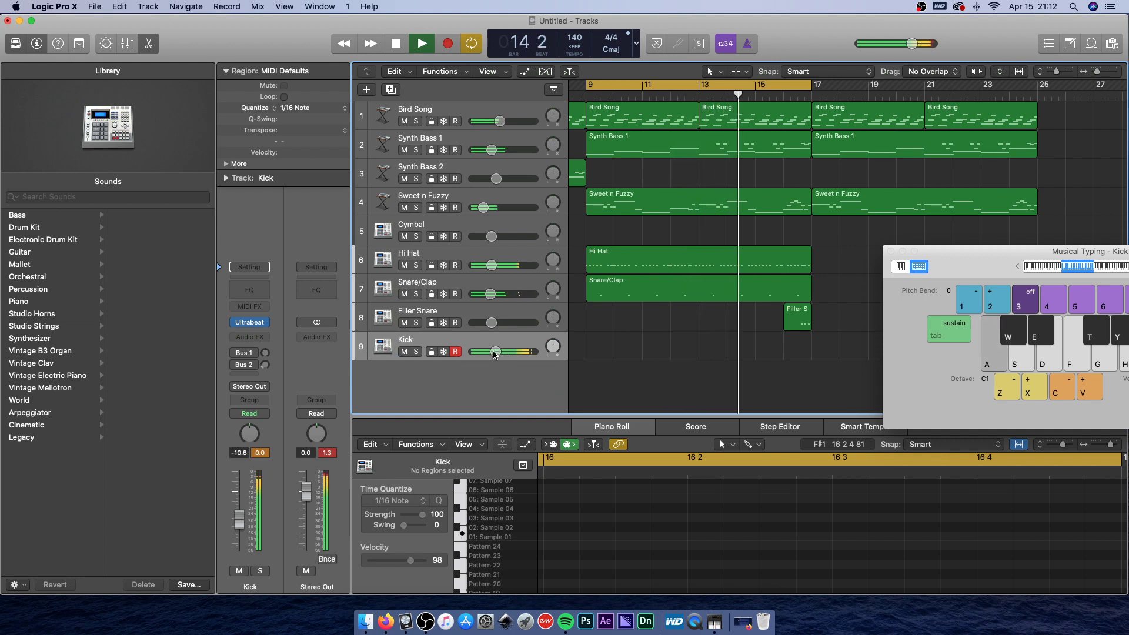
pyautogui.click(327, 453)
pyautogui.press('a')
pyautogui.press('a')
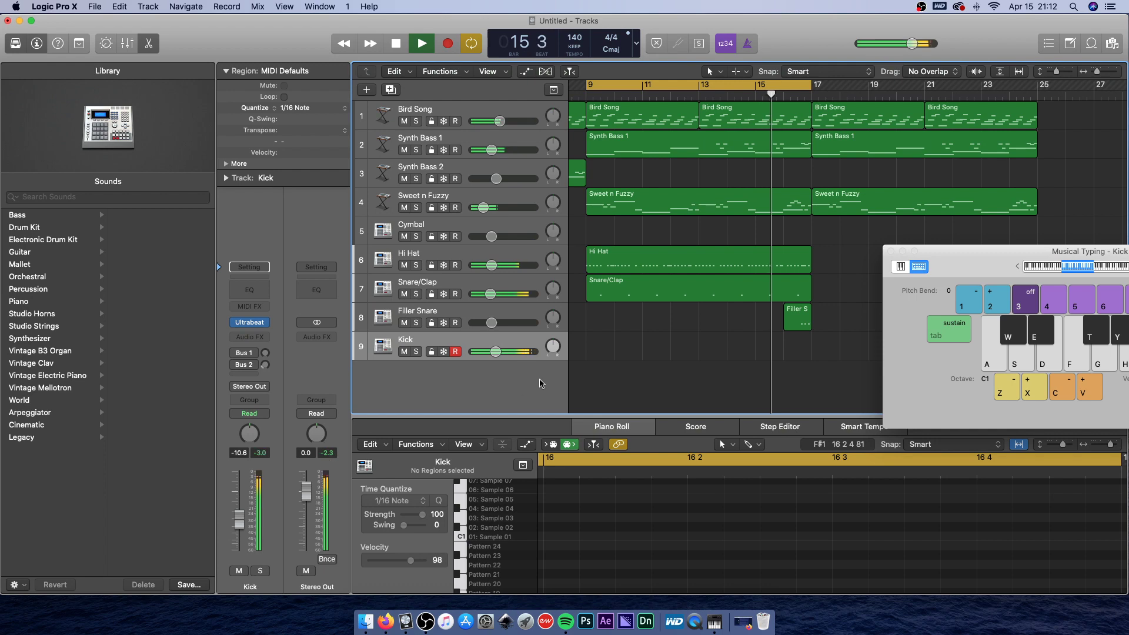
pyautogui.press('a')
pyautogui.press('a')
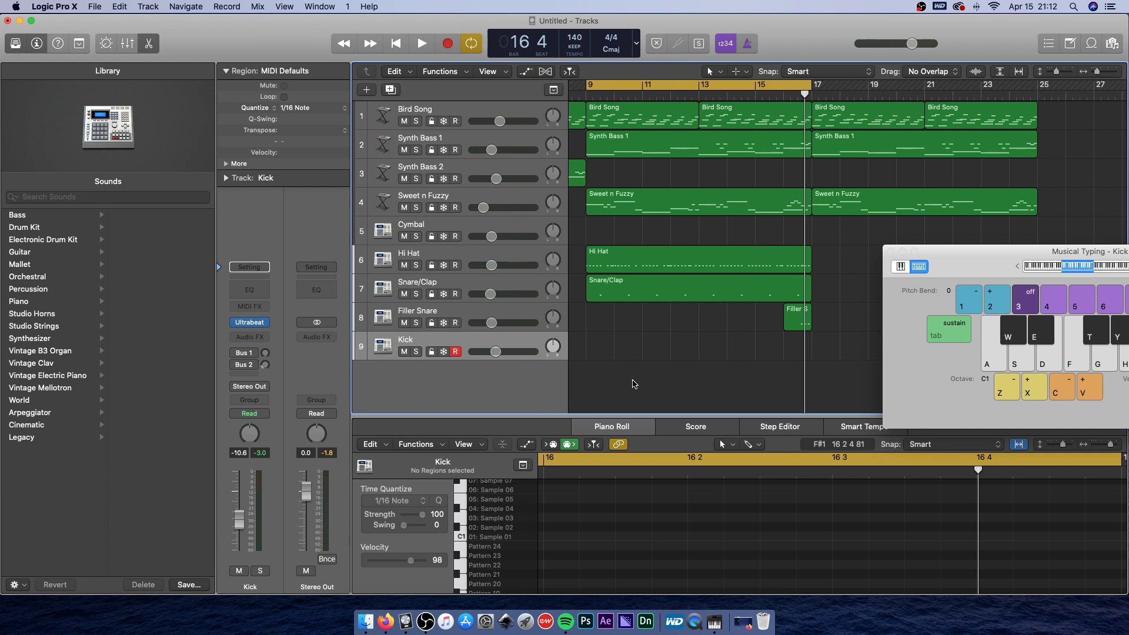
# Record a first Sample 01 kick take on the Kick track over bars 9 to 16, and undo that take.
pyautogui.press('r')
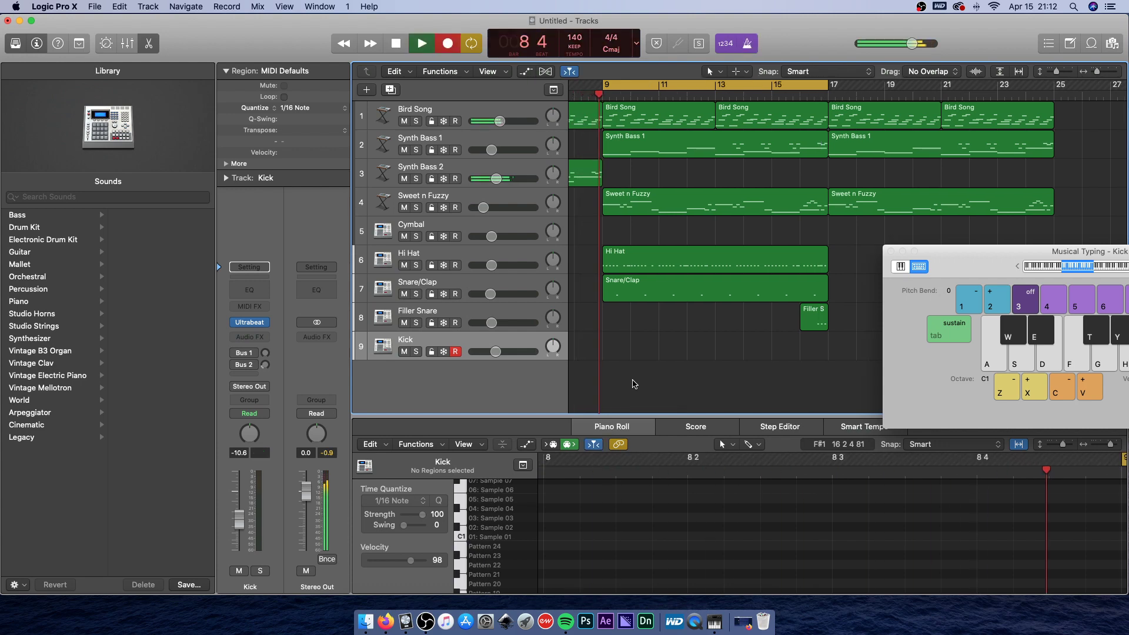
pyautogui.press('a')
pyautogui.press('a')
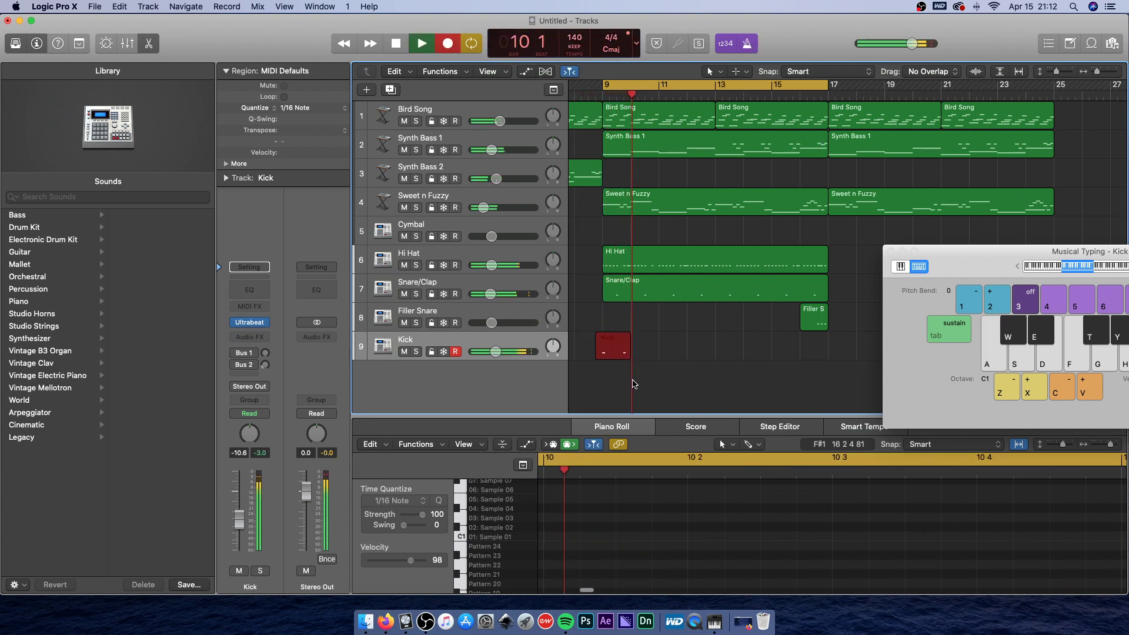
pyautogui.press('a')
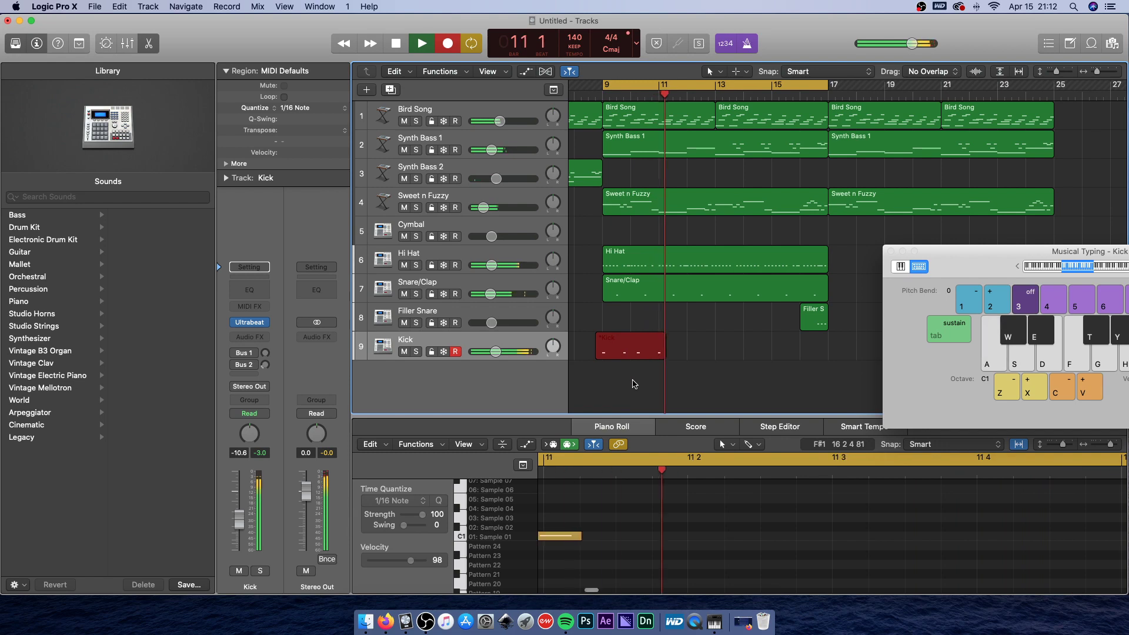
pyautogui.press('a')
pyautogui.press('a')
pyautogui.press('a')
pyautogui.press('a')
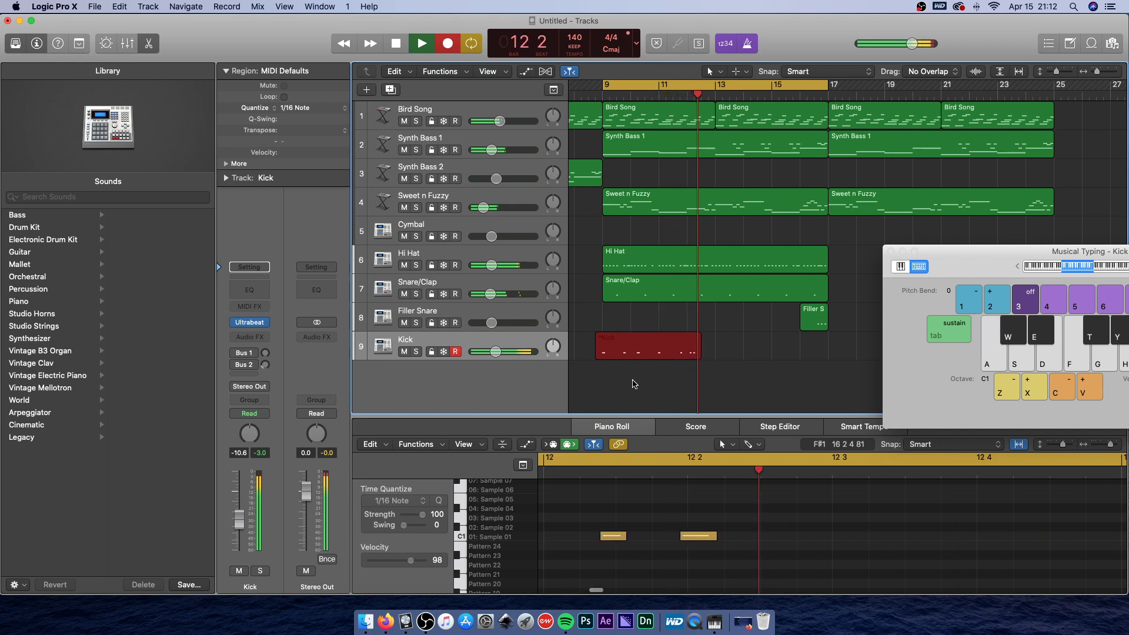
pyautogui.press('a')
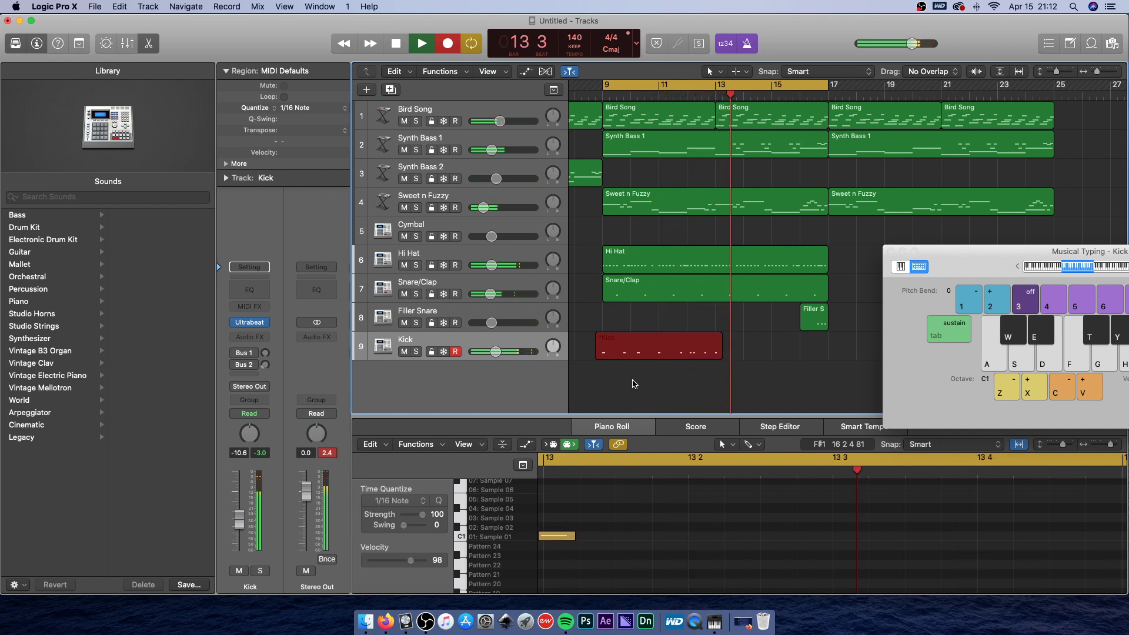
pyautogui.press('a')
pyautogui.press('a')
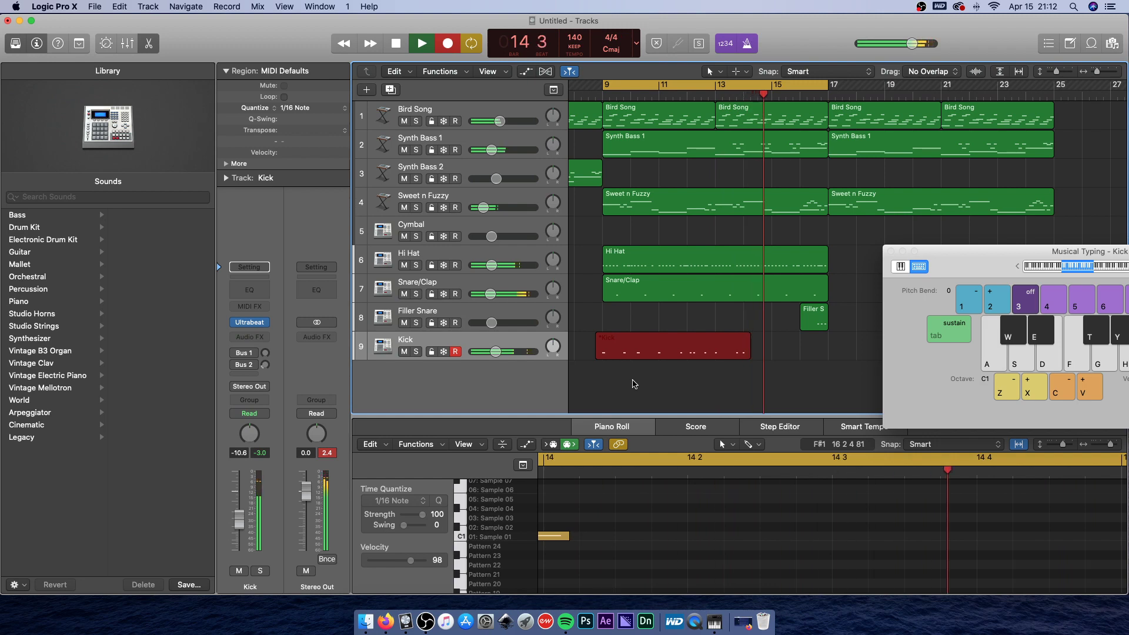
pyautogui.press('a')
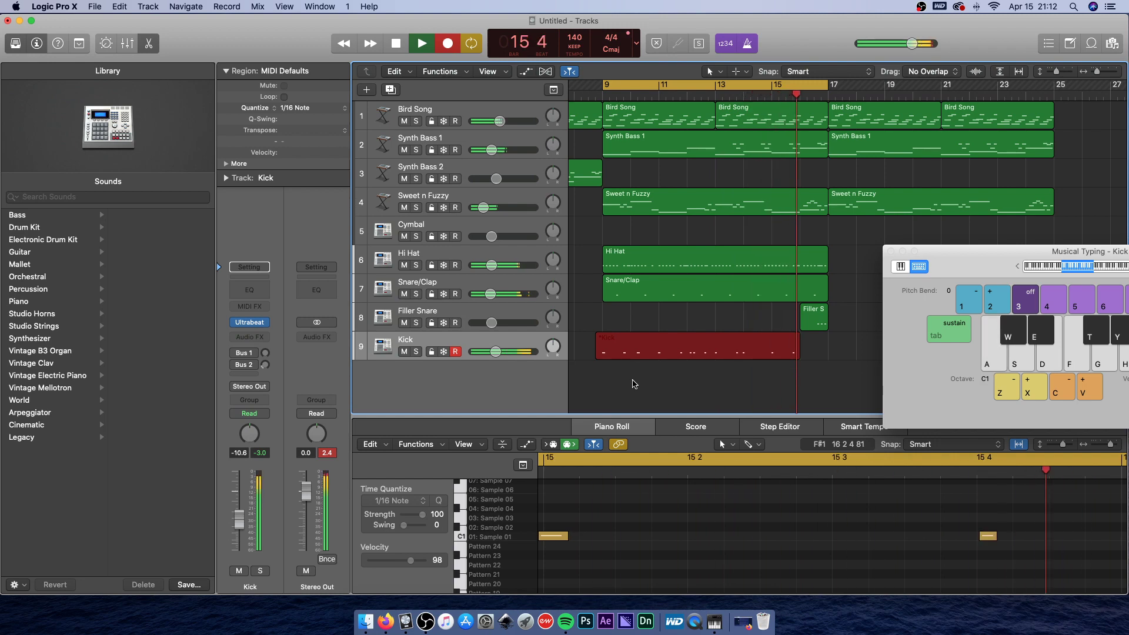
pyautogui.press('a')
pyautogui.press('a')
pyautogui.press('space')
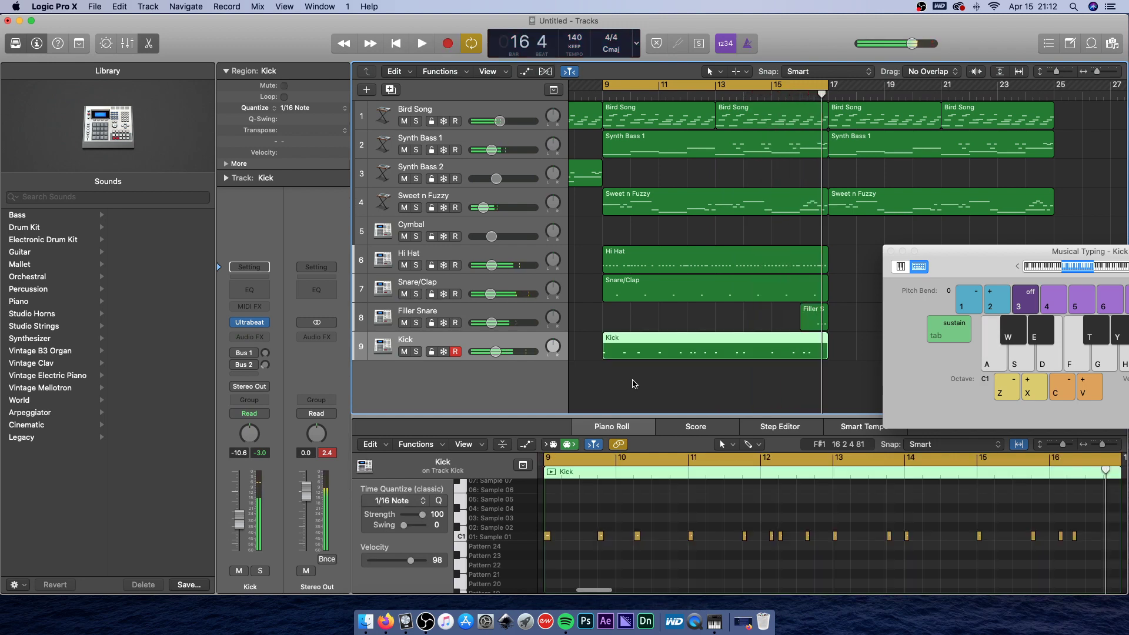
pyautogui.press('super+z')
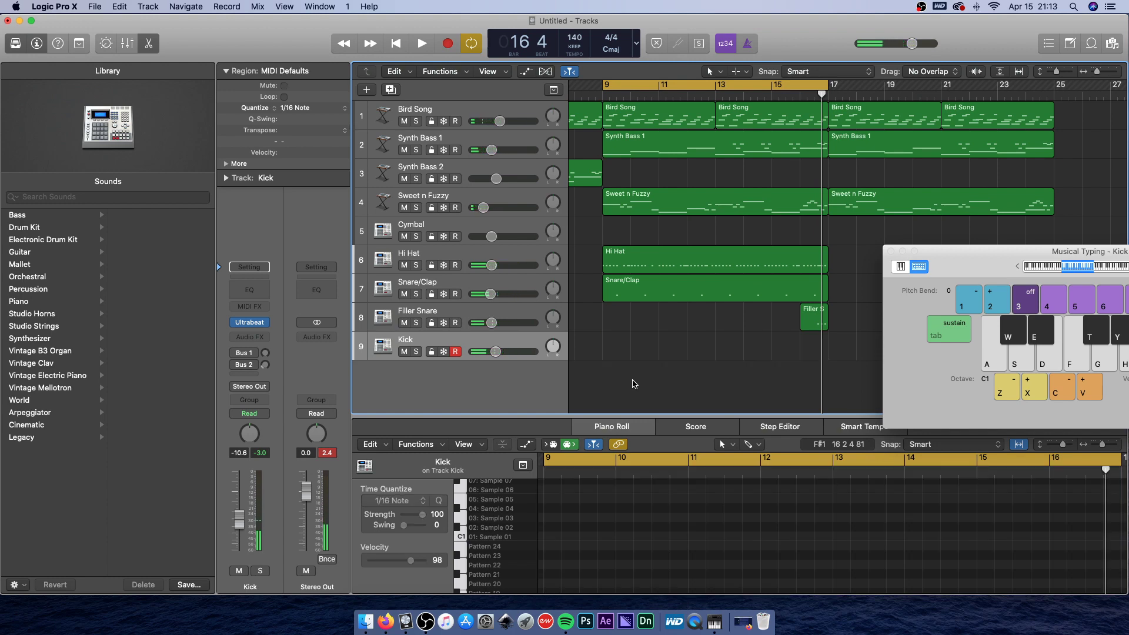
# Record a new Sample 01 kick pattern on the Kick track from bar 9 to the end of bar 16.
pyautogui.press('r')
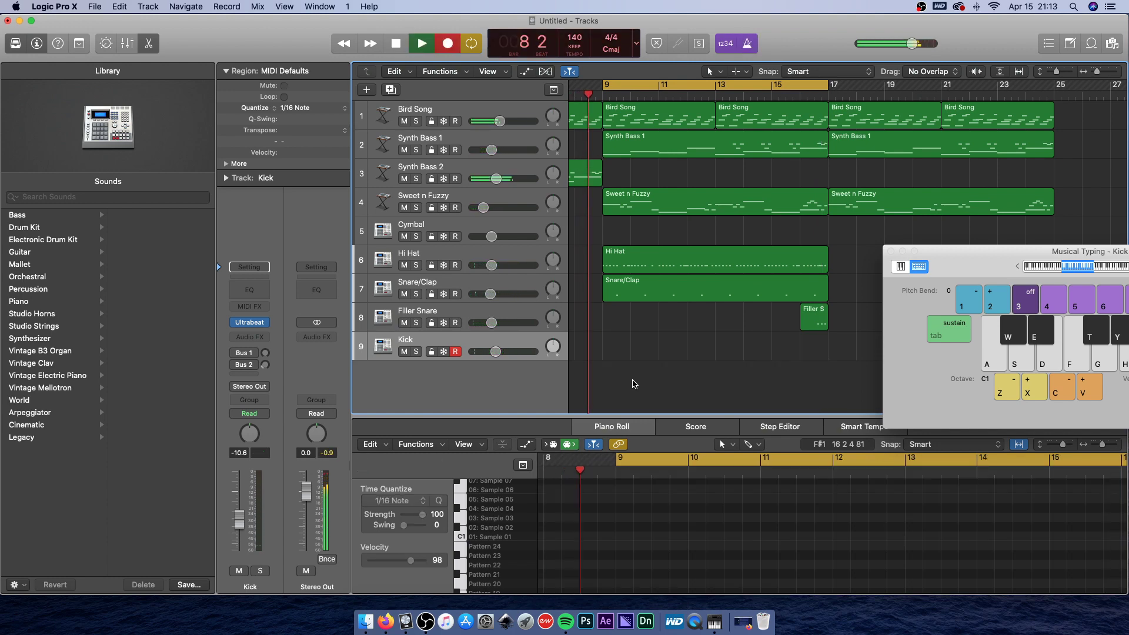
pyautogui.press('a')
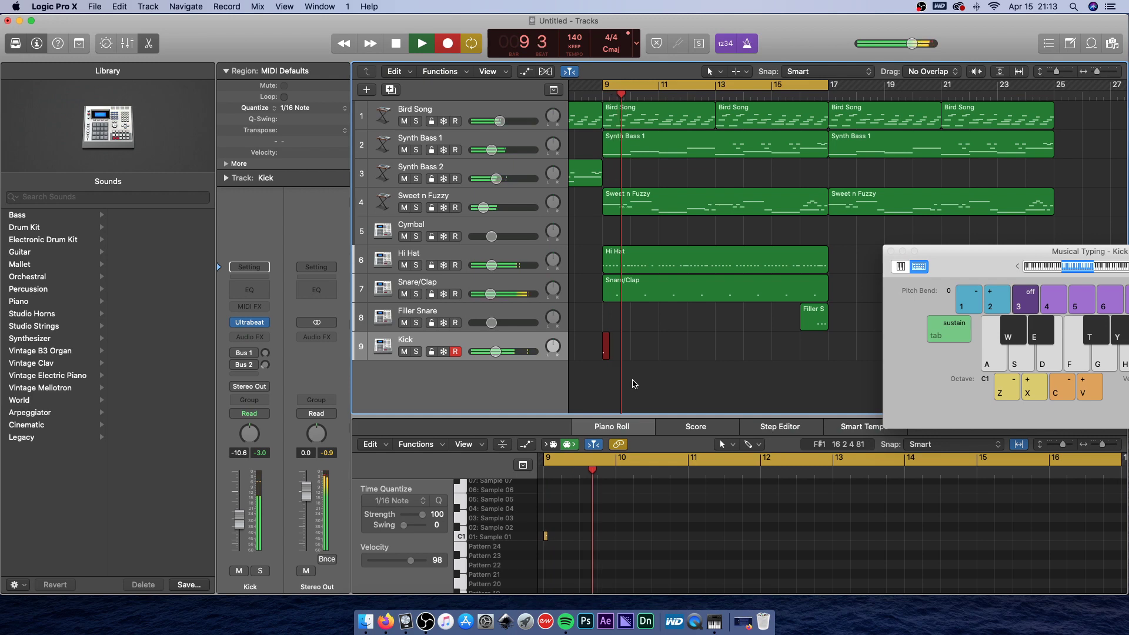
pyautogui.press('a')
pyautogui.press('a')
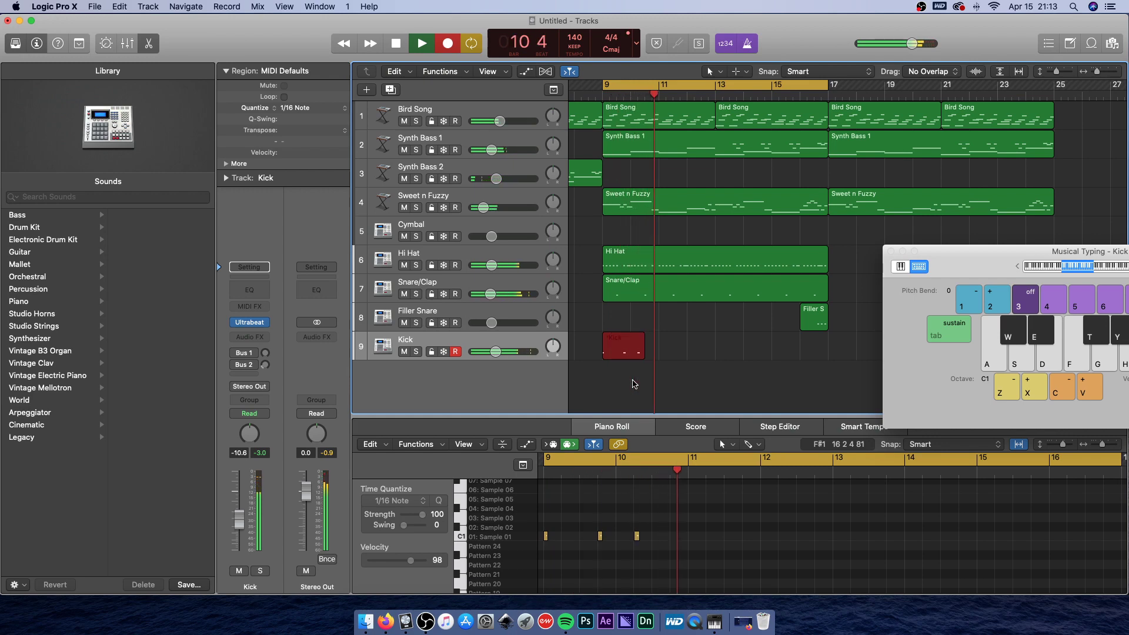
pyautogui.press('a')
pyautogui.press('a')
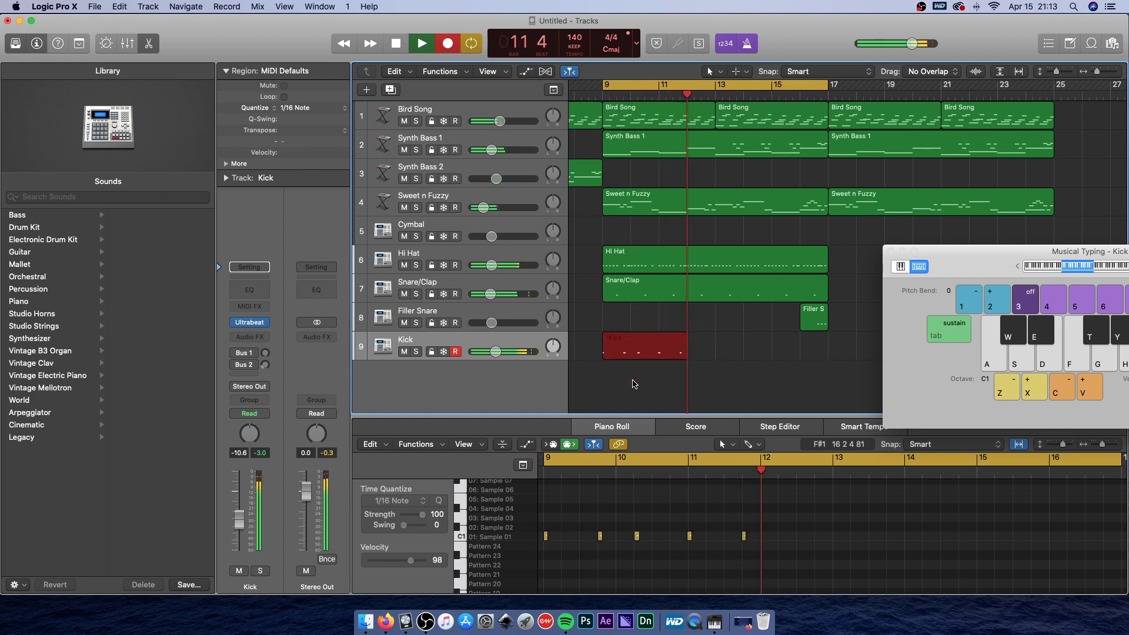
pyautogui.press('a')
pyautogui.press('a')
pyautogui.press('a')
pyautogui.press('a')
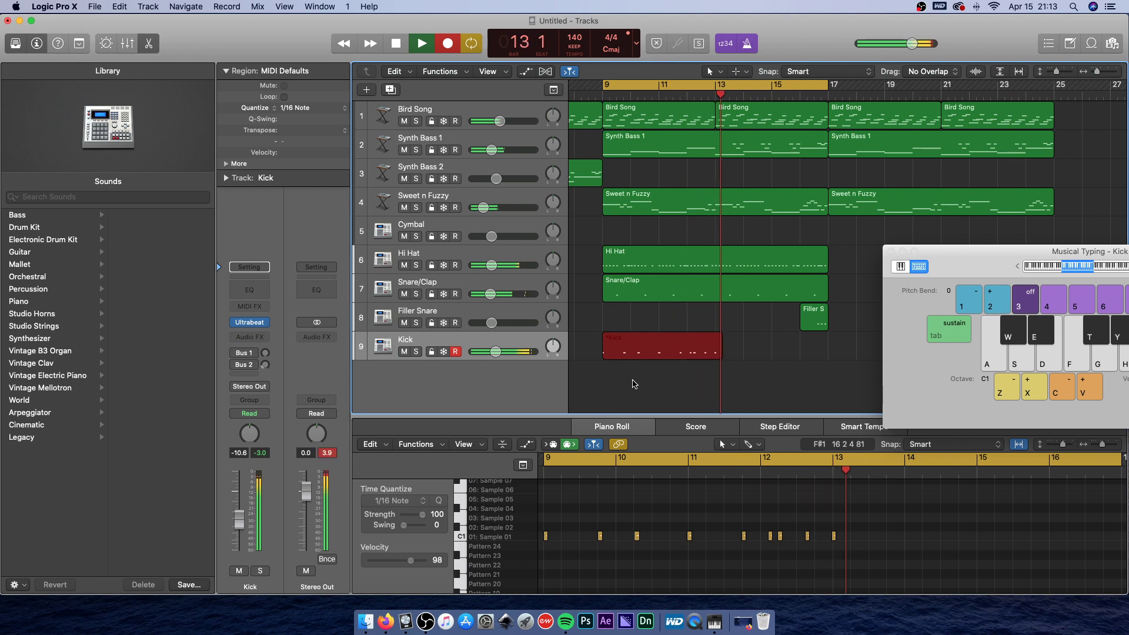
pyautogui.press('a')
pyautogui.press('a')
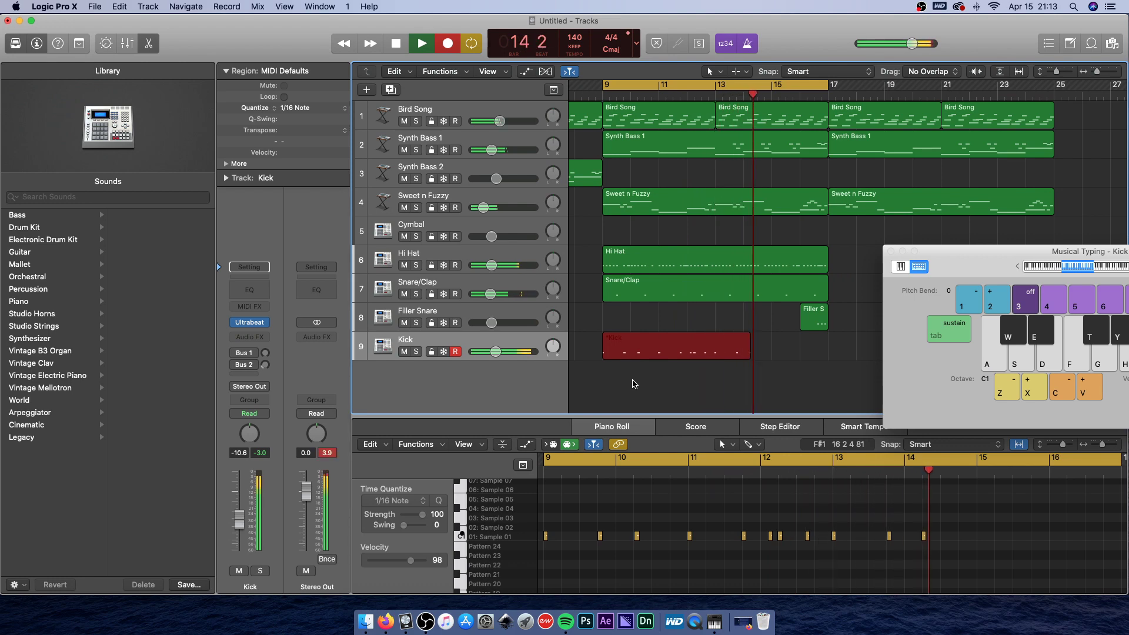
pyautogui.press('a')
pyautogui.press('a')
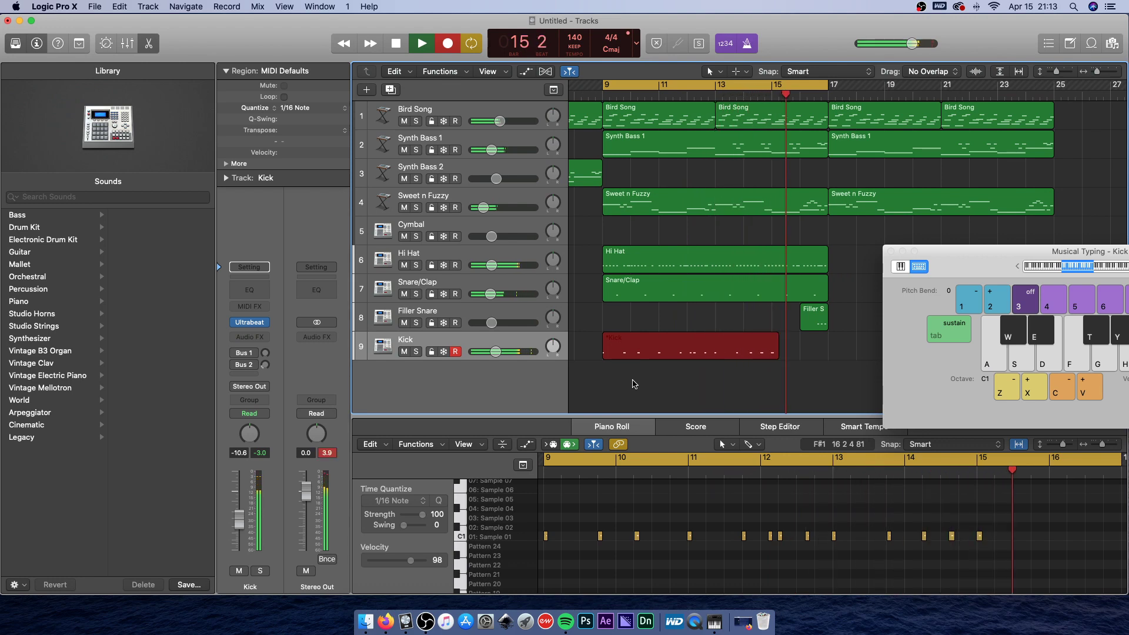
pyautogui.press('a')
pyautogui.press('a')
pyautogui.press('a')
pyautogui.press('a')
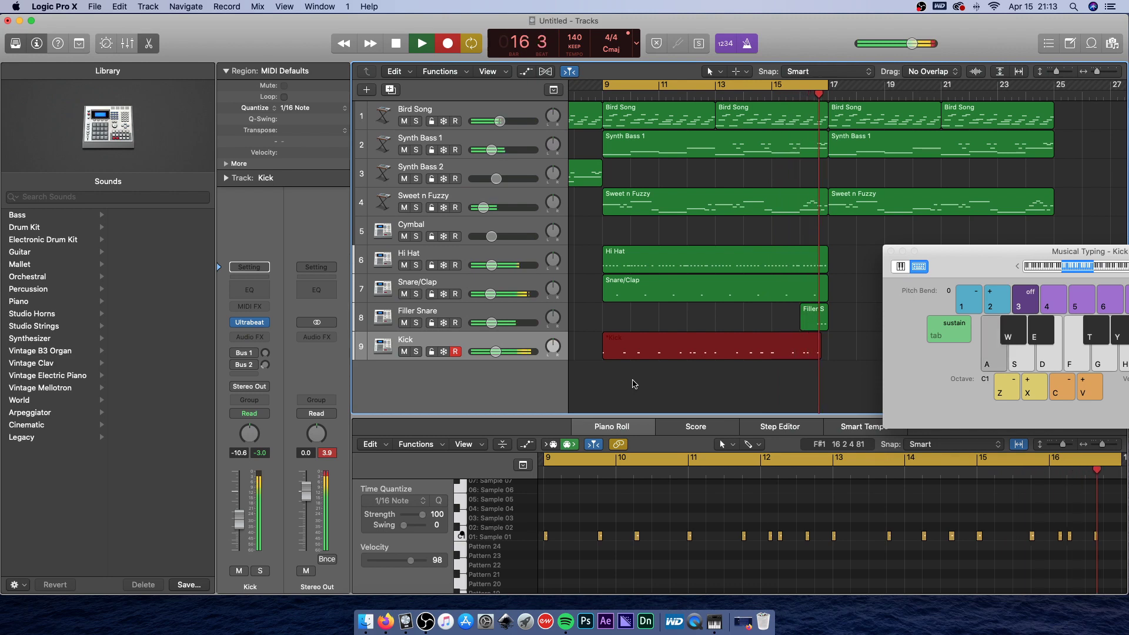
pyautogui.press('space')
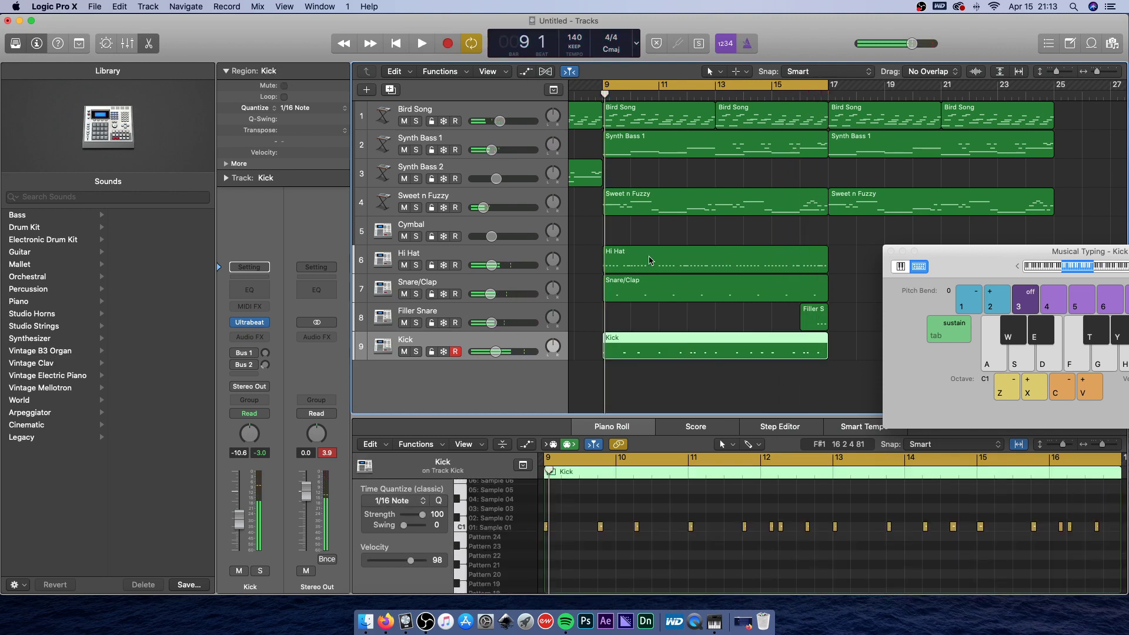
# Quantize all notes in the Kick region to 1/16 Note.
pyautogui.rightClick(658, 544)
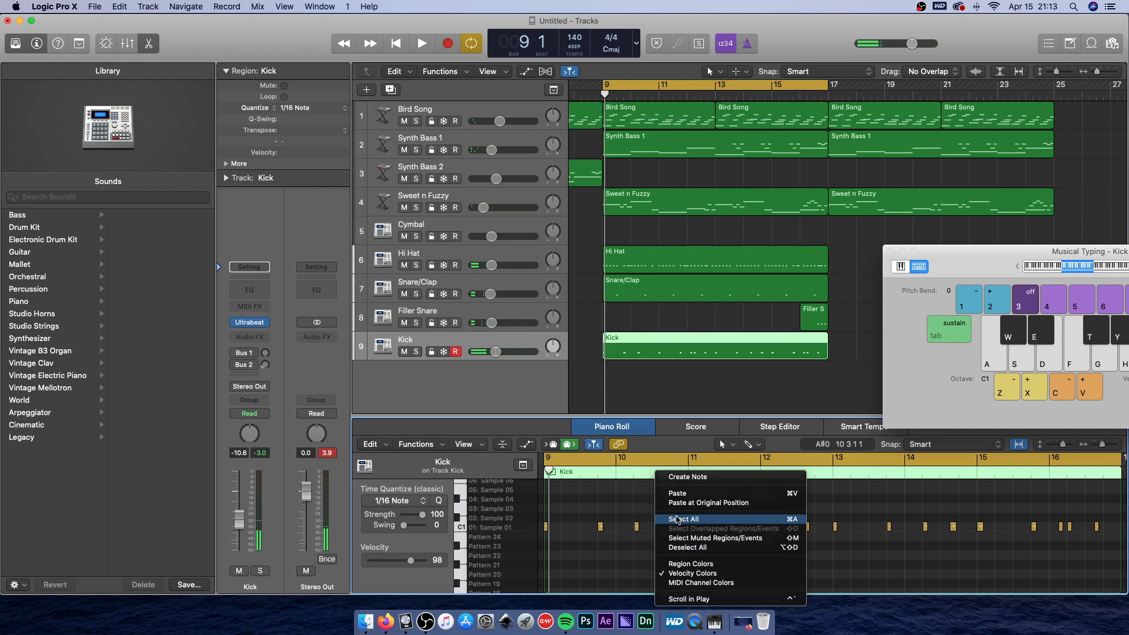
pyautogui.click(678, 520)
pyautogui.click(439, 501)
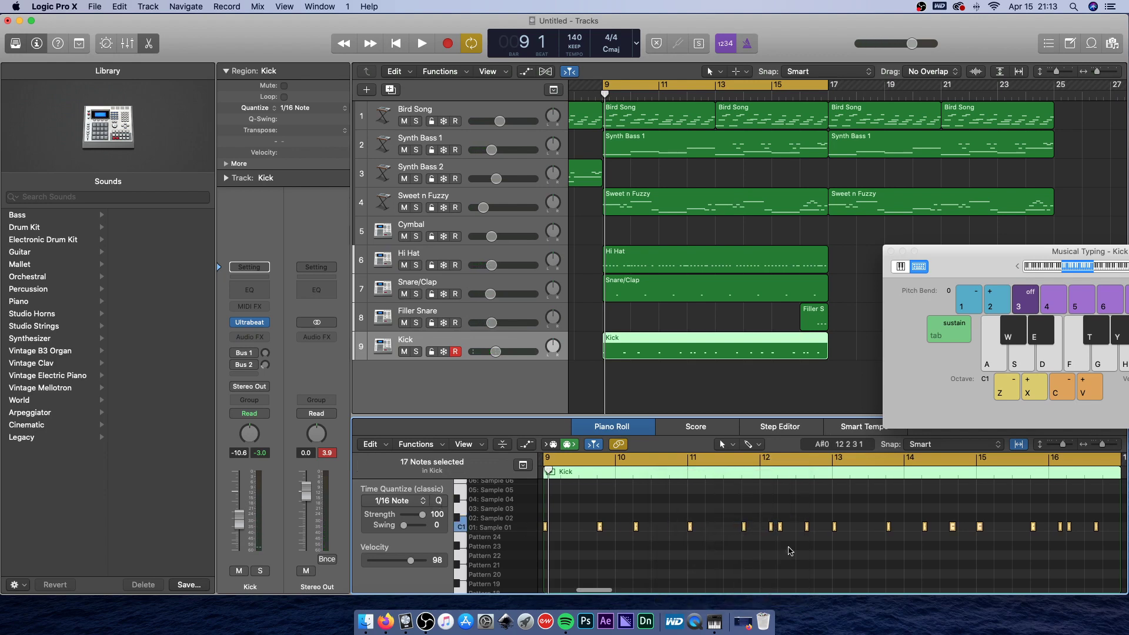
# Delete the last Sample 01 note in bar 16 of the Kick region and play back the beat.
pyautogui.hscroll(5, 785, 550)
pyautogui.click(785, 550)
pyautogui.scroll(1, 759, 512)
pyautogui.press('Right')
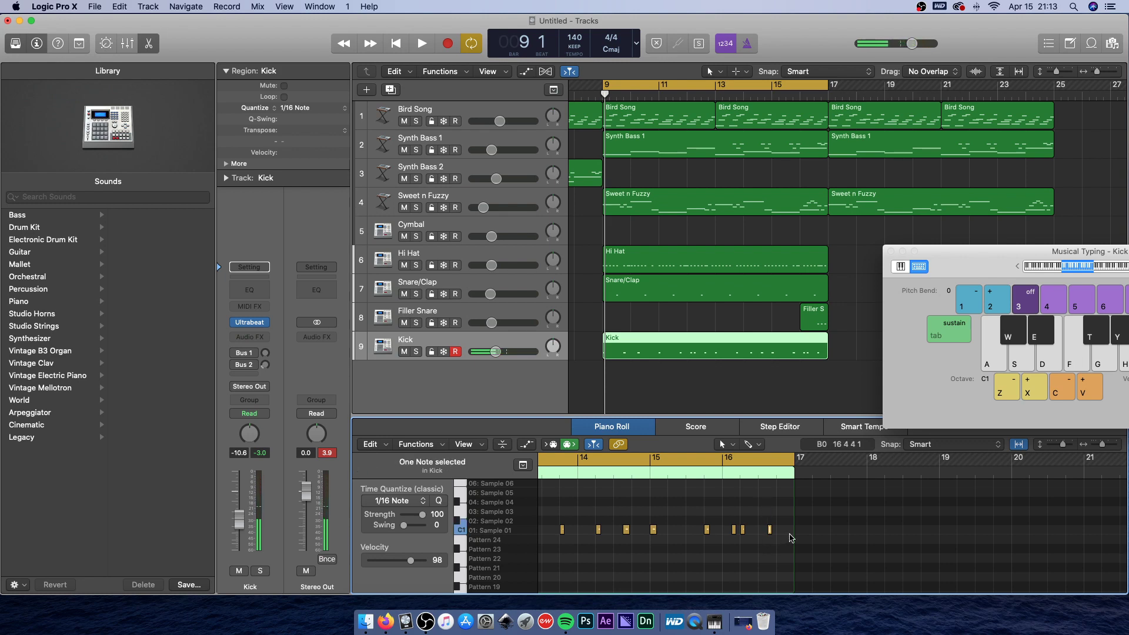
pyautogui.press('a')
pyautogui.press('d')
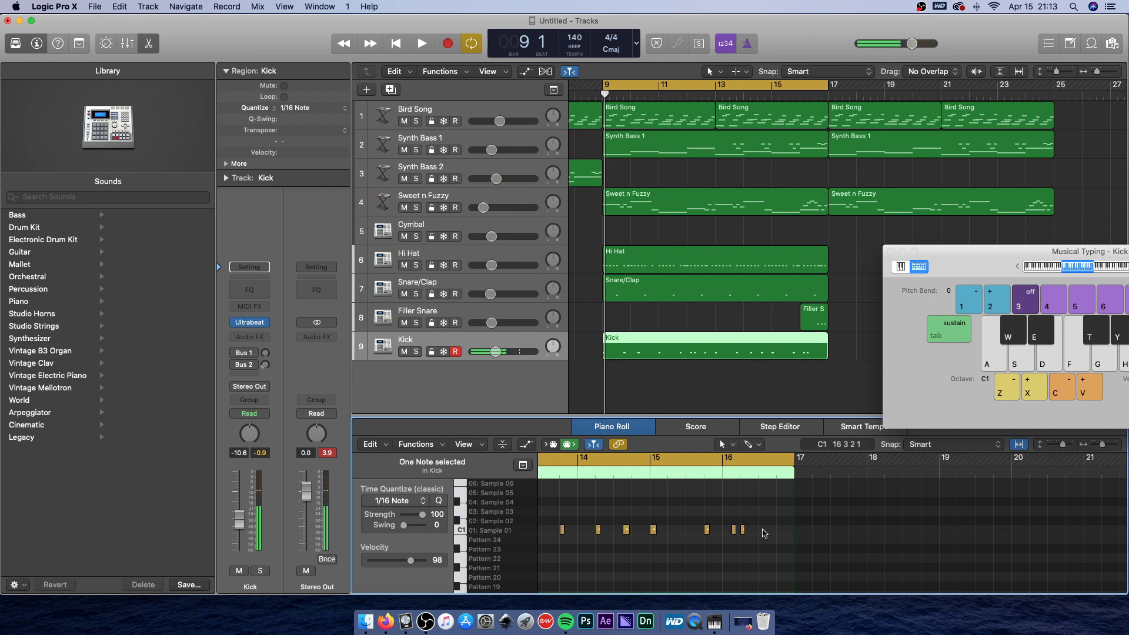
pyautogui.click(825, 374)
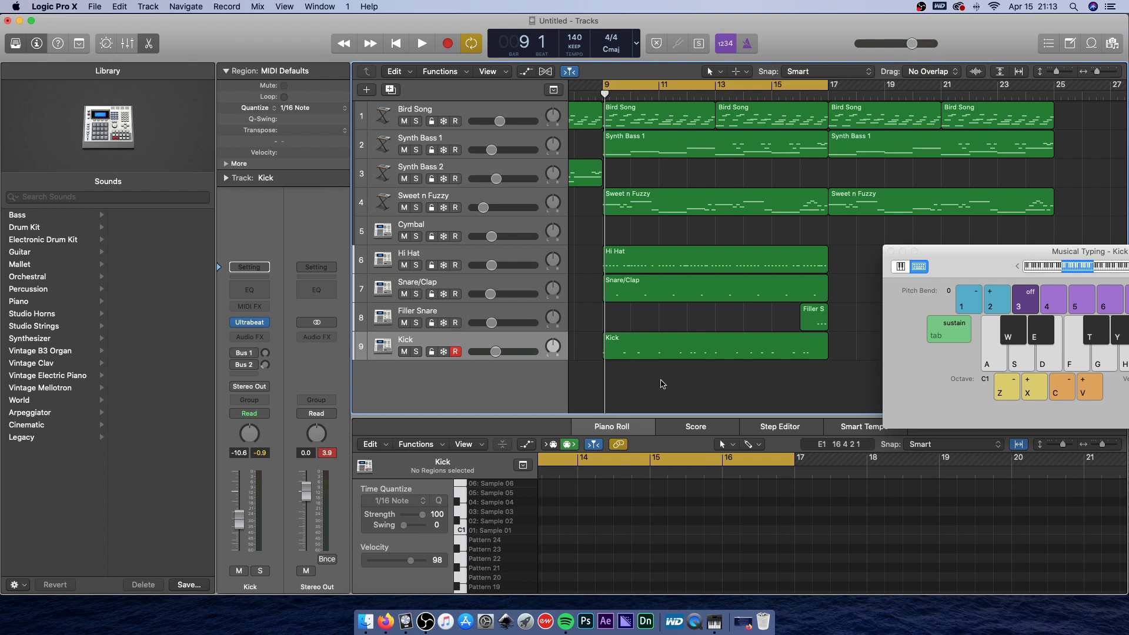
pyautogui.press('space')
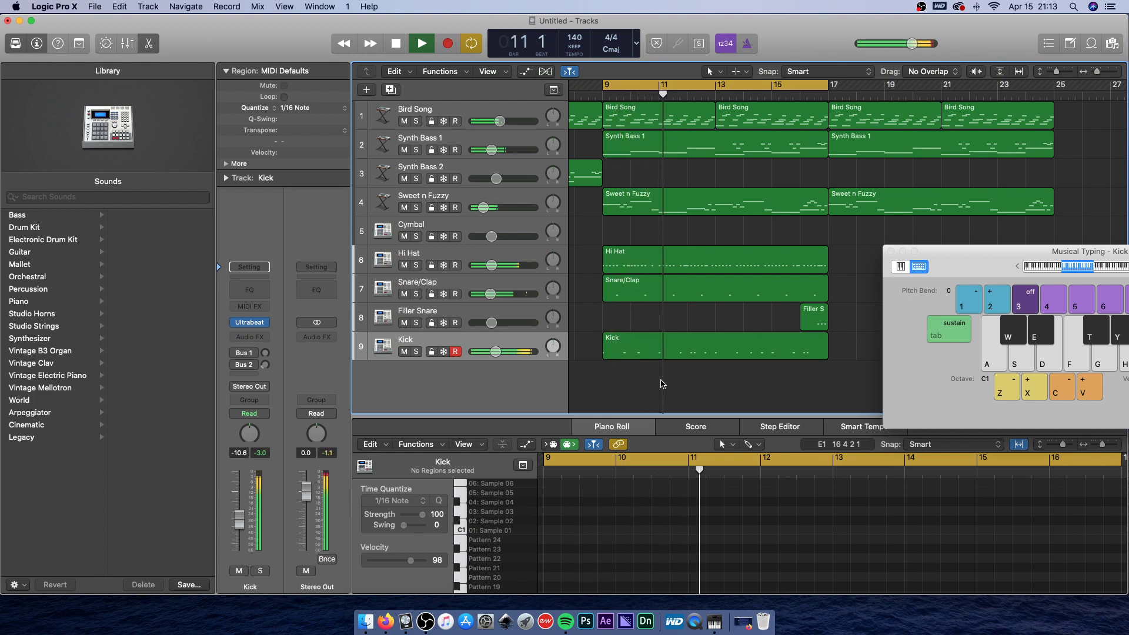
pyautogui.press('space')
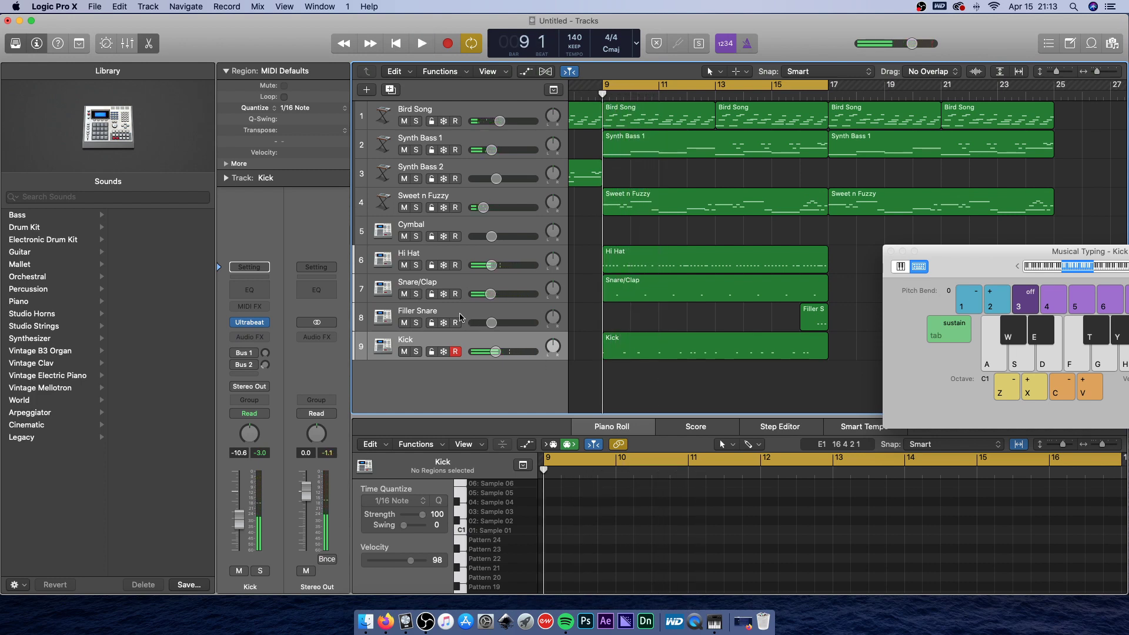
# Duplicate the Snare/Clap track's setup onto a new track directly above it, name it Vox, and set its volume to -25.0 dB.
pyautogui.click(452, 286)
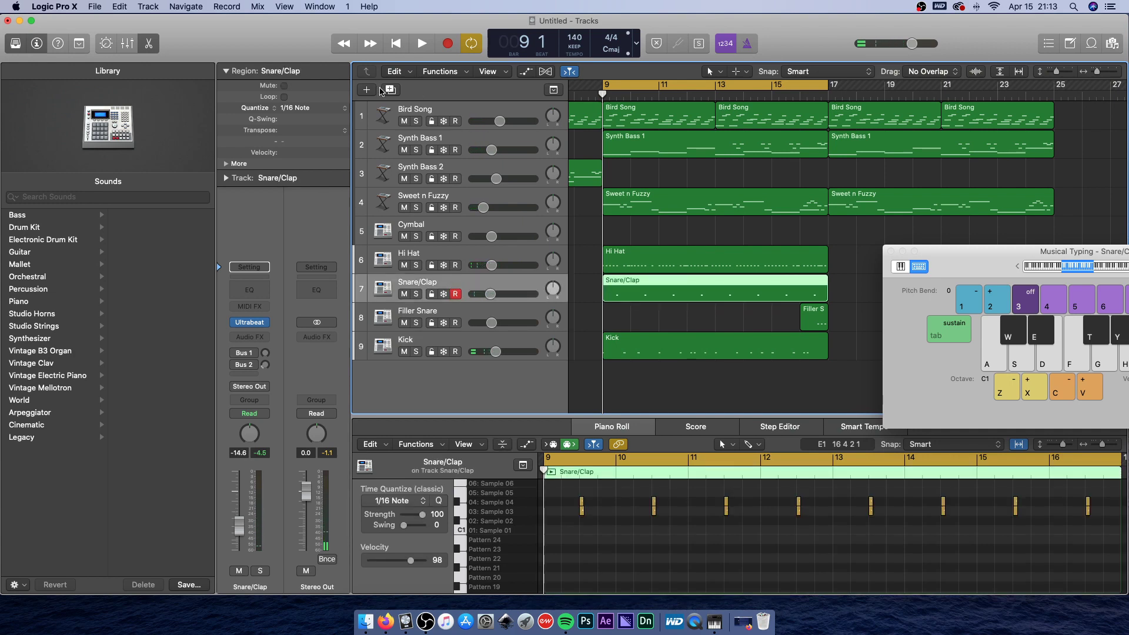
pyautogui.press('super+d')
pyautogui.moveTo(462, 320); pyautogui.dragTo(413, 289)
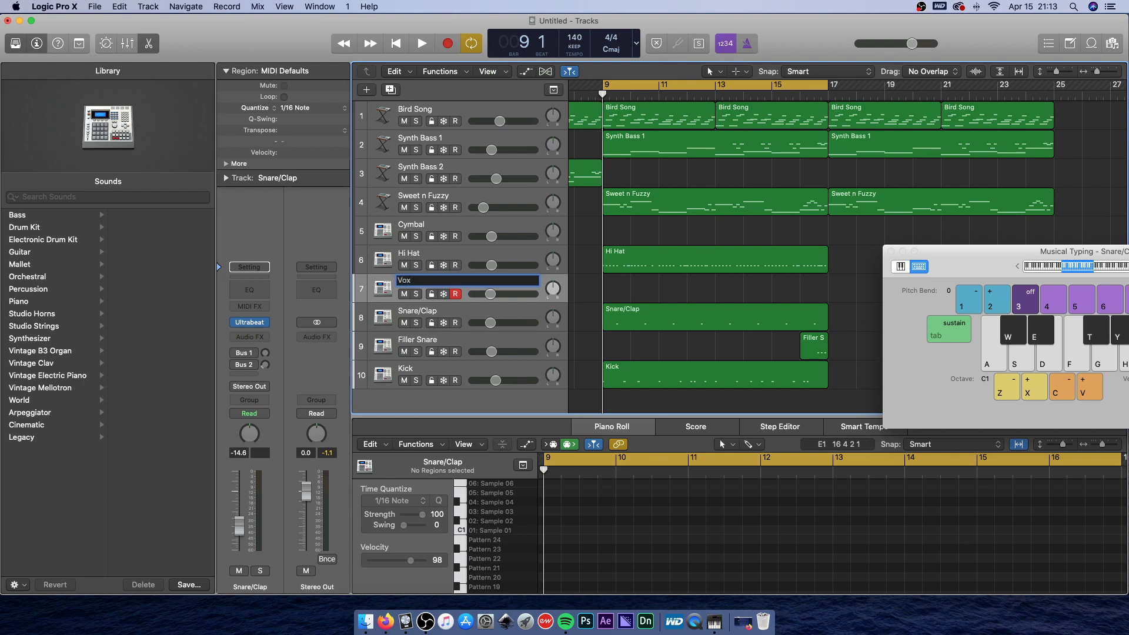
pyautogui.press('Return')
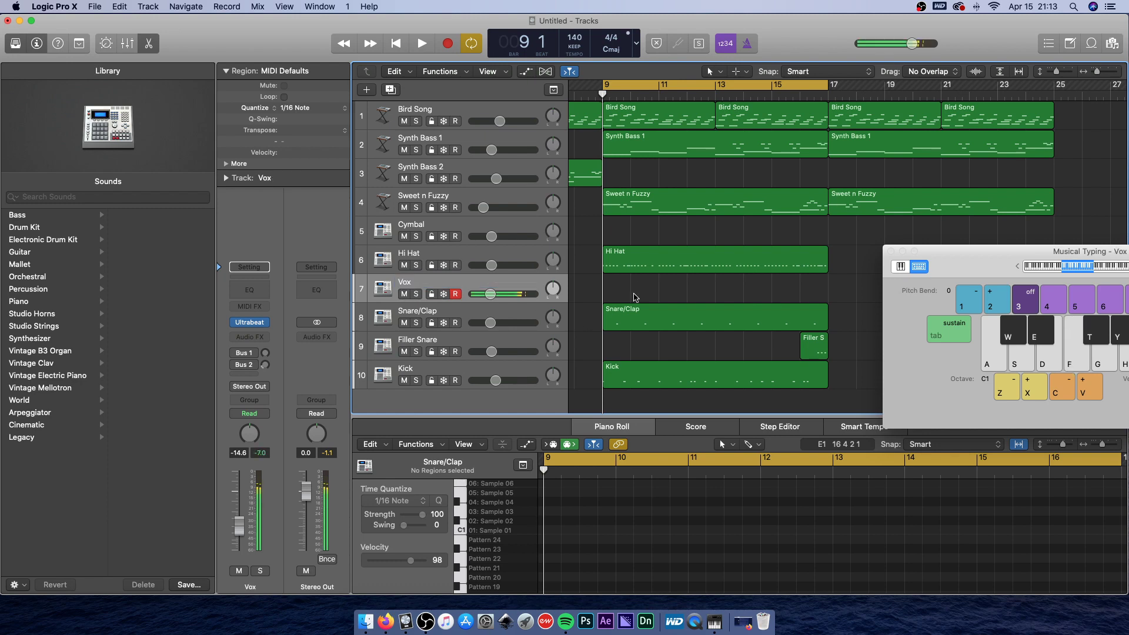
pyautogui.moveTo(492, 294); pyautogui.dragTo(482, 297)
# Record a repeating Sample 06 vocal hit on the Vox track from bar 9 to the end of bar 16.
pyautogui.press('r')
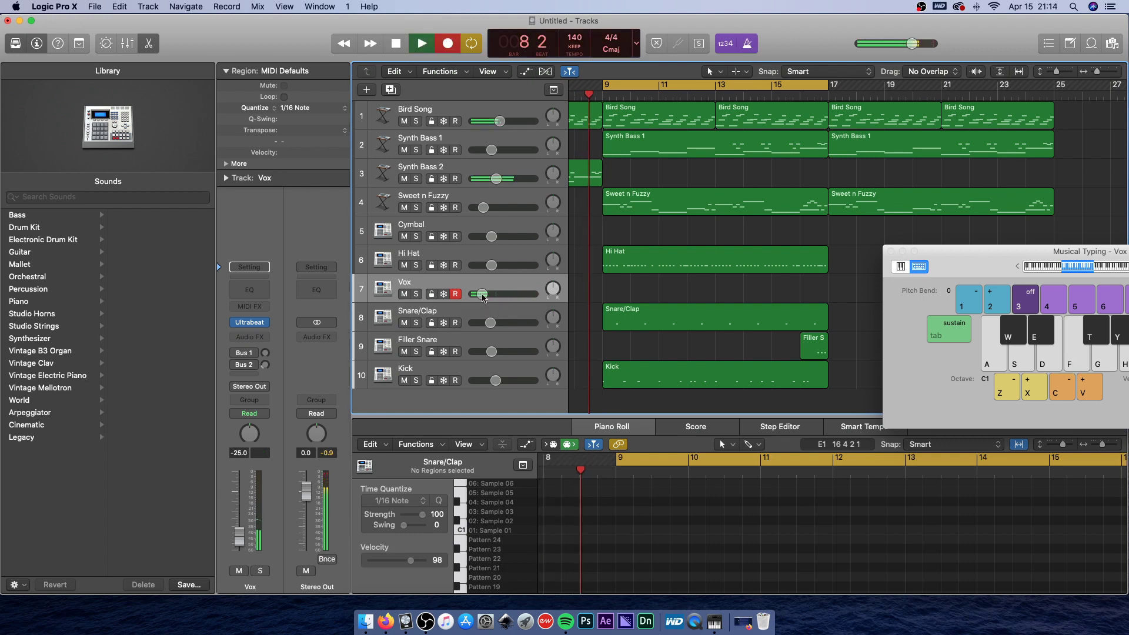
pyautogui.press('f')
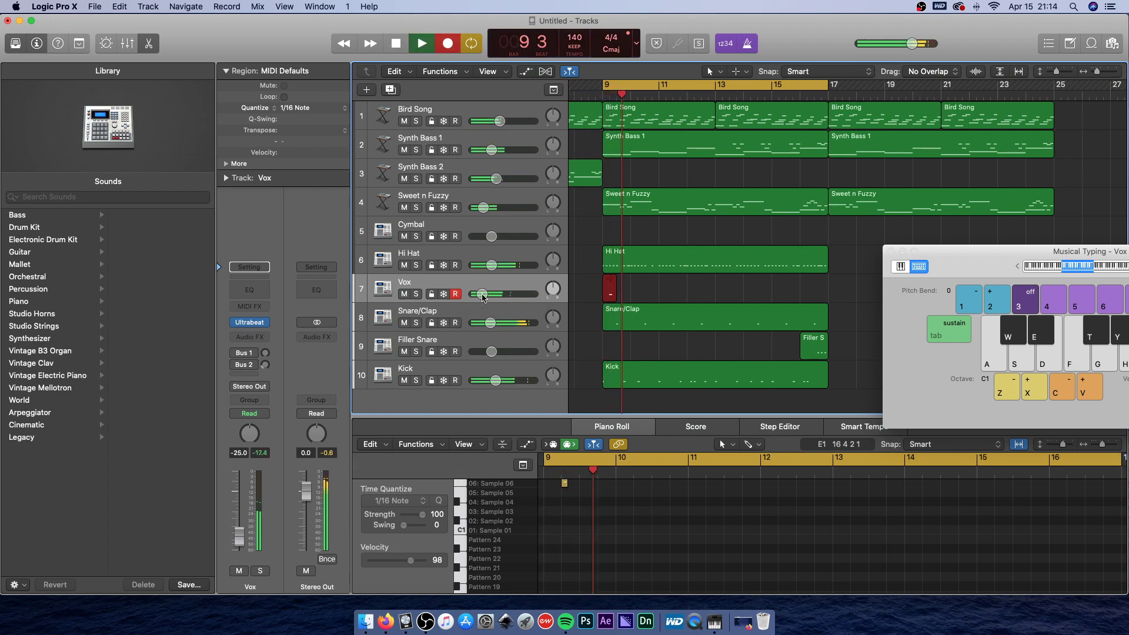
pyautogui.press('f')
pyautogui.press('f')
pyautogui.press('f')
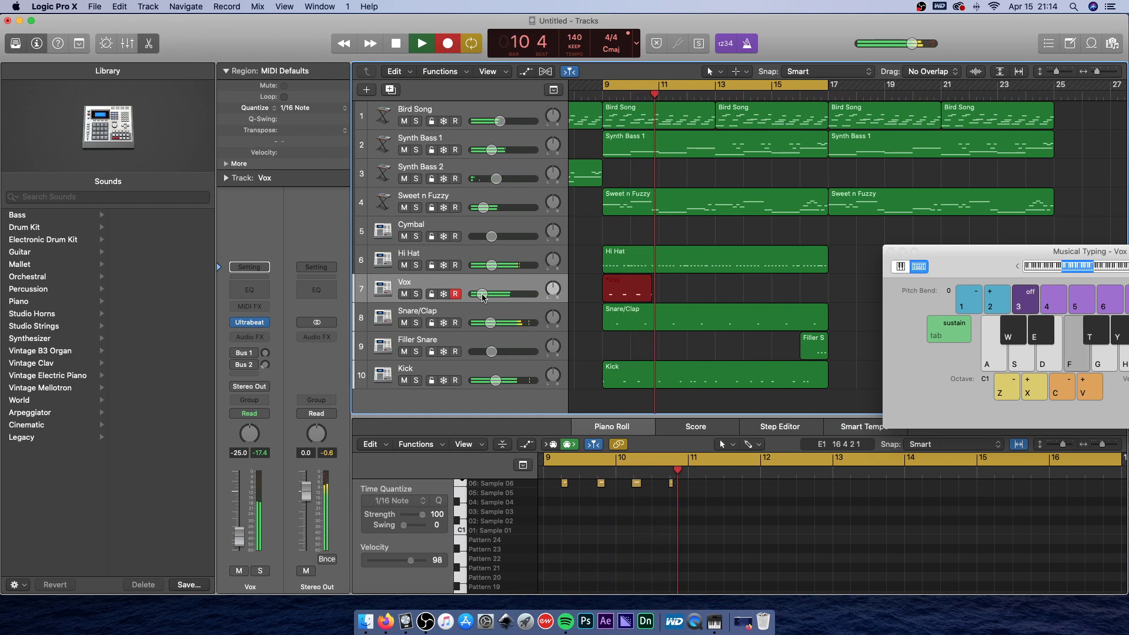
pyautogui.press('f')
pyautogui.press('f')
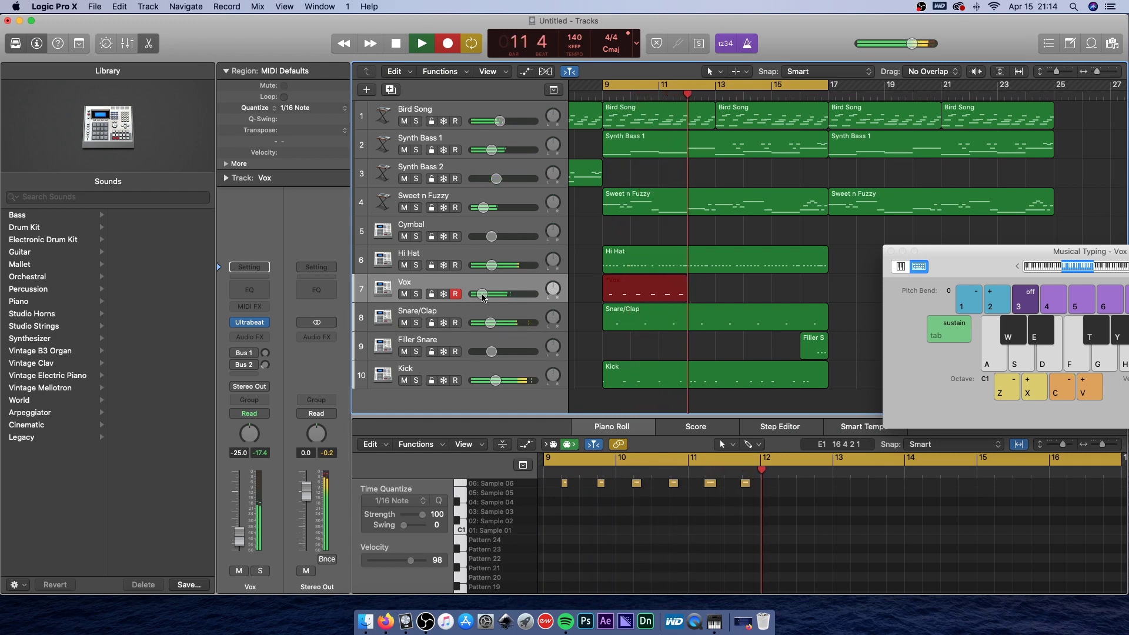
pyautogui.press('f')
pyautogui.press('f')
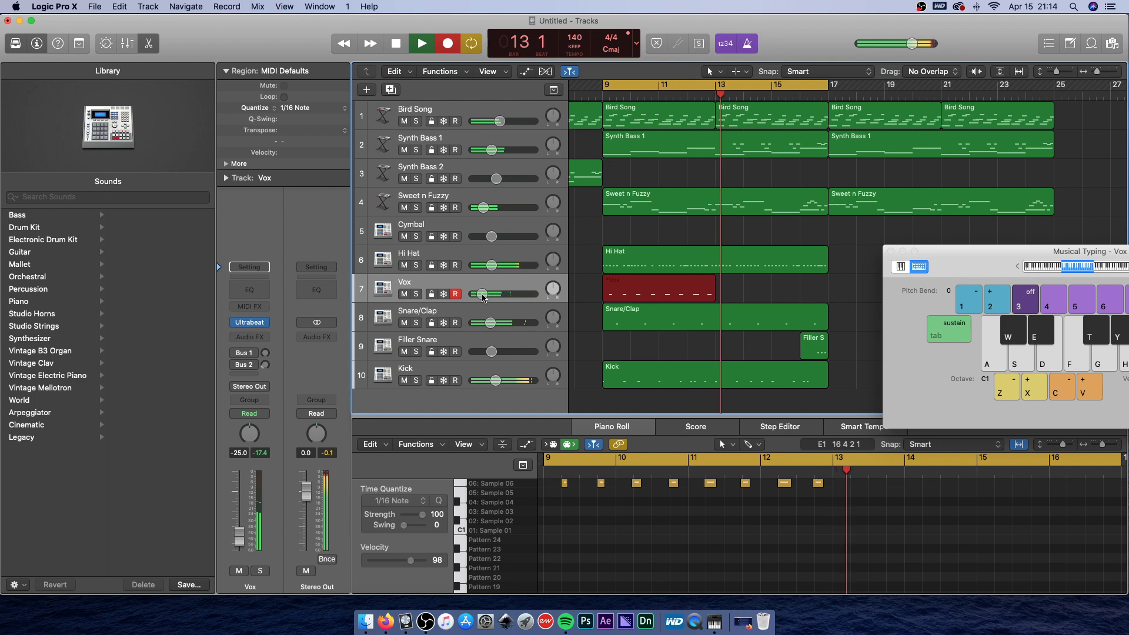
pyautogui.press('f')
pyautogui.press('f')
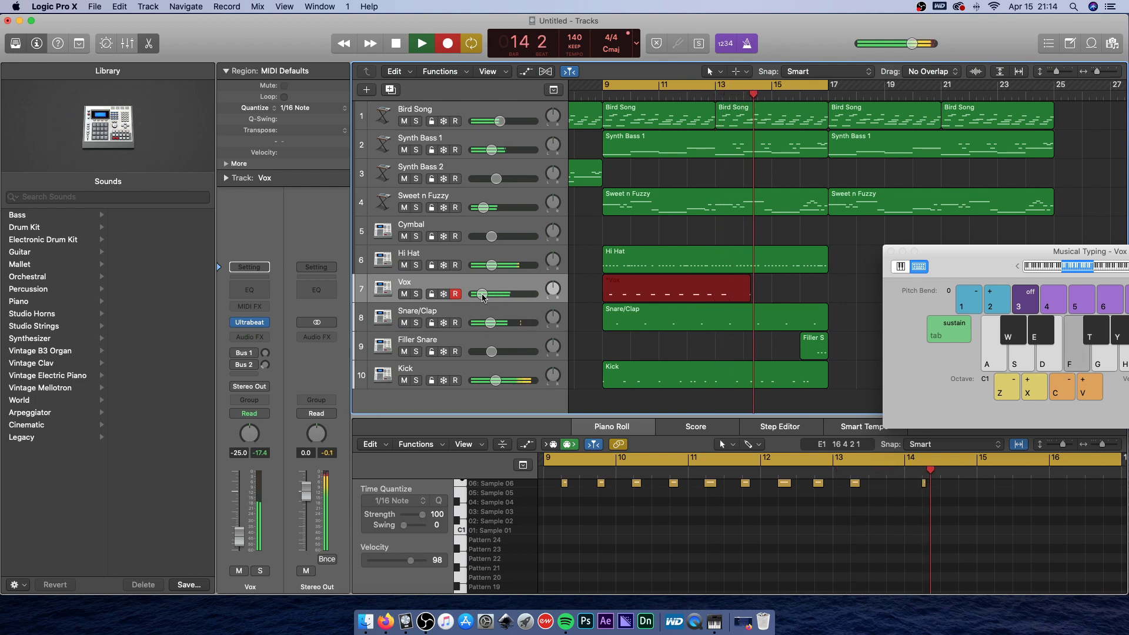
pyautogui.press('f')
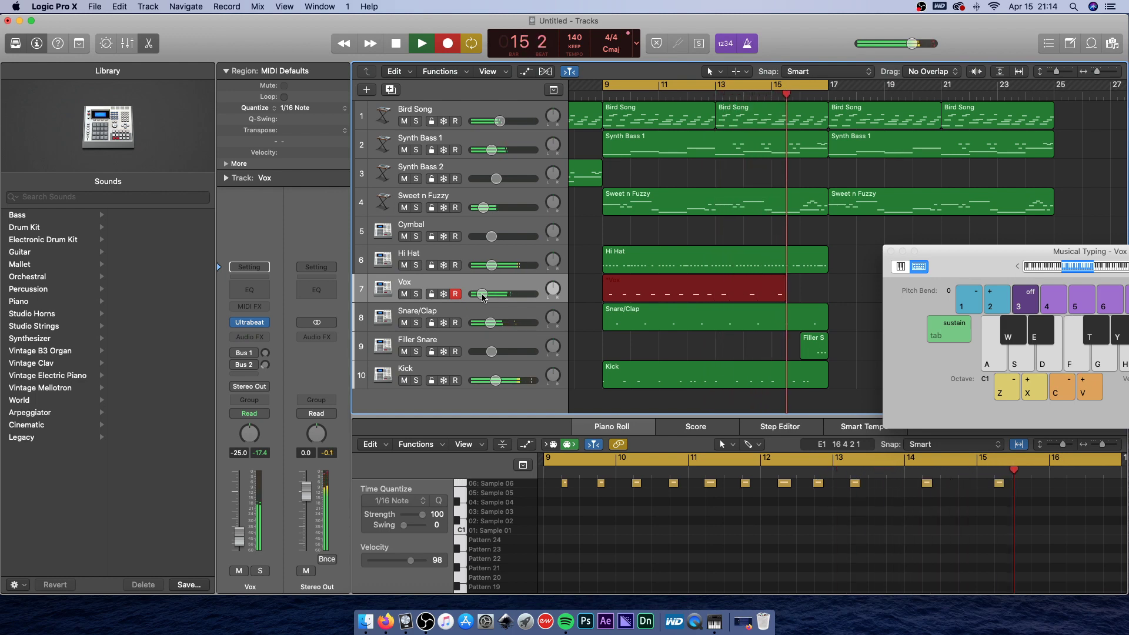
pyautogui.press('f')
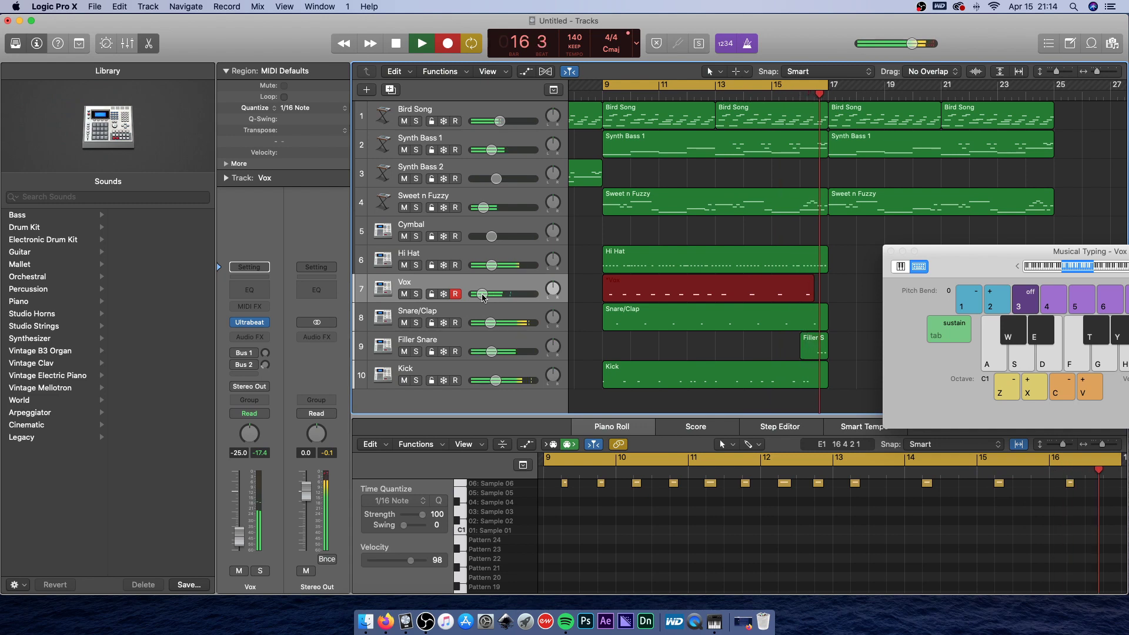
pyautogui.press('space')
# Quantize all notes in the Vox region to 1/16 Note.
pyautogui.rightClick(696, 472)
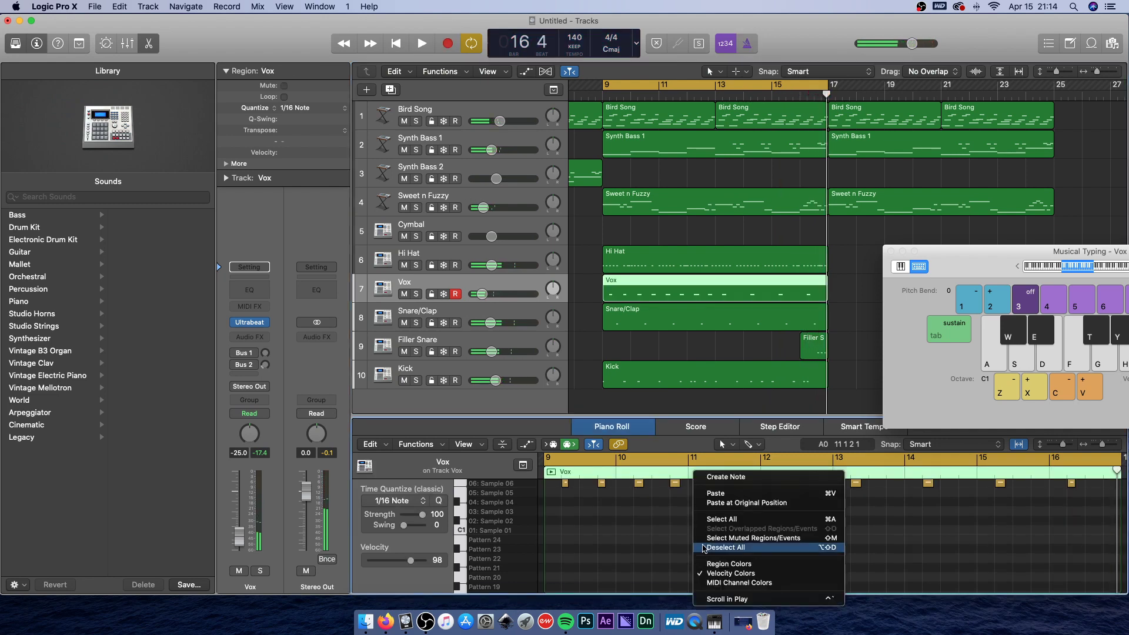
pyautogui.click(721, 519)
pyautogui.click(440, 502)
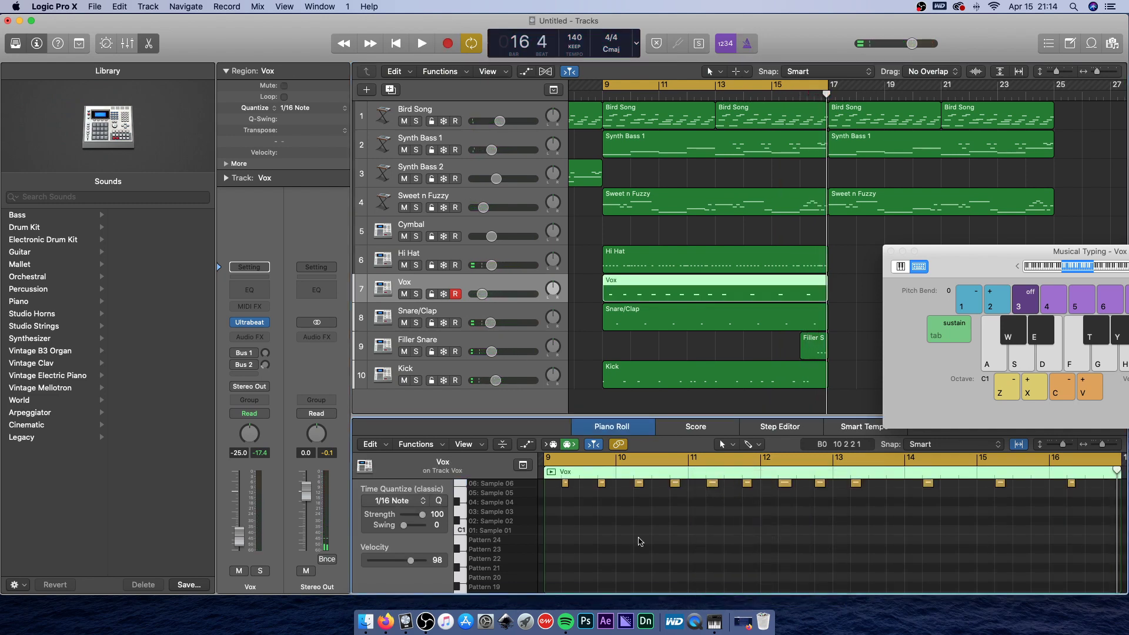
# Split the Vox region at bar 13 and replace bars 9 to 12 with a copy of the second half.
pyautogui.click(604, 299)
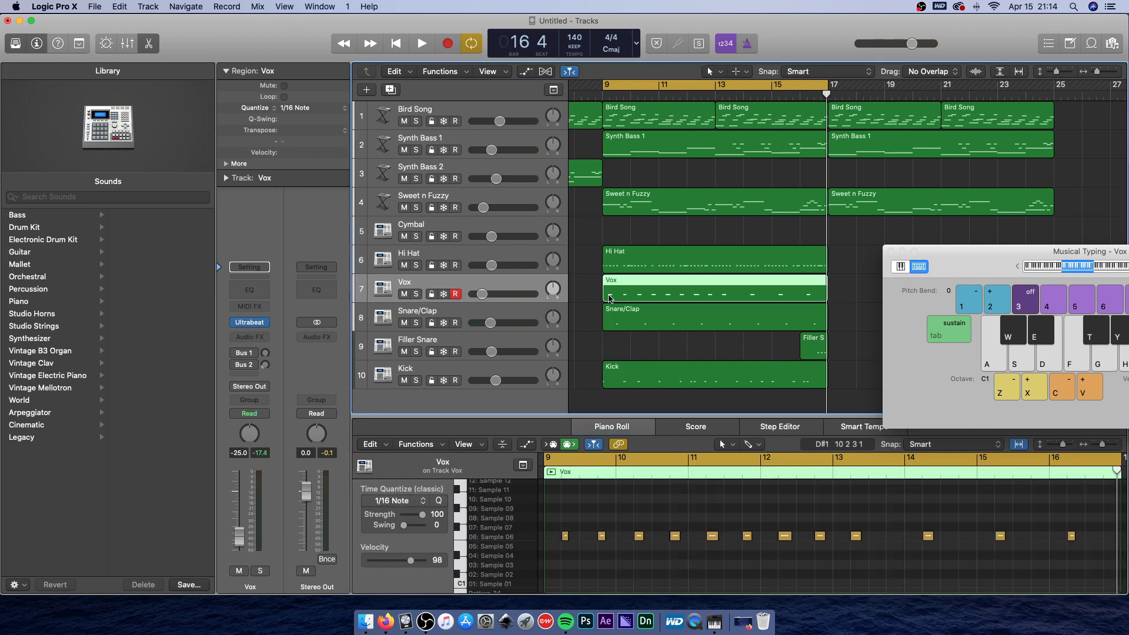
pyautogui.moveTo(608, 297); pyautogui.dragTo(641, 279)
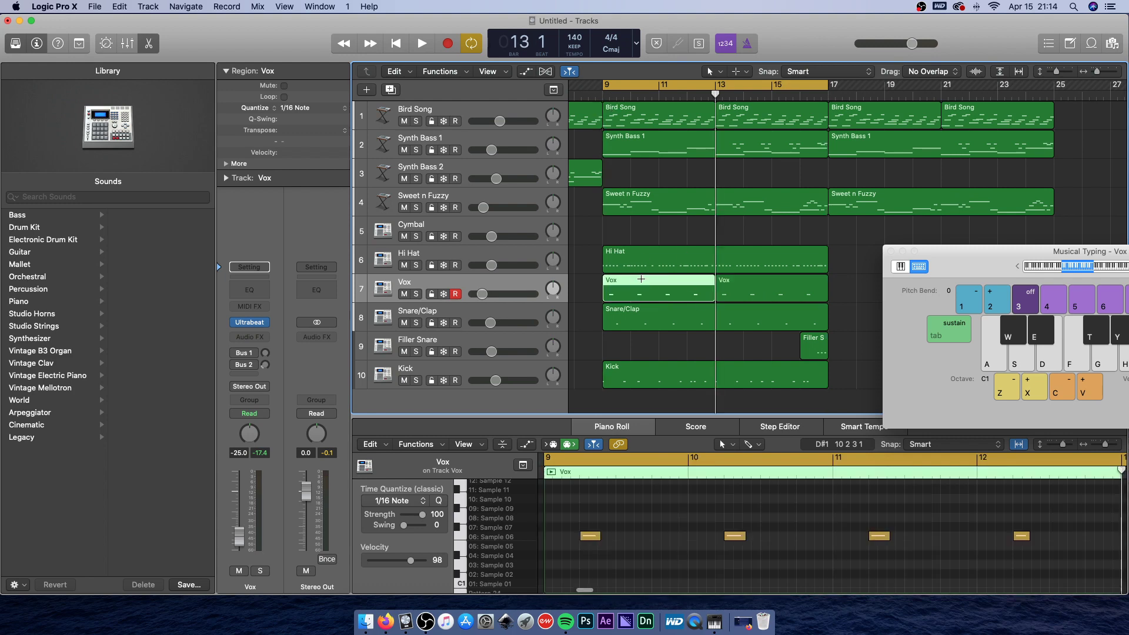
pyautogui.click(597, 303)
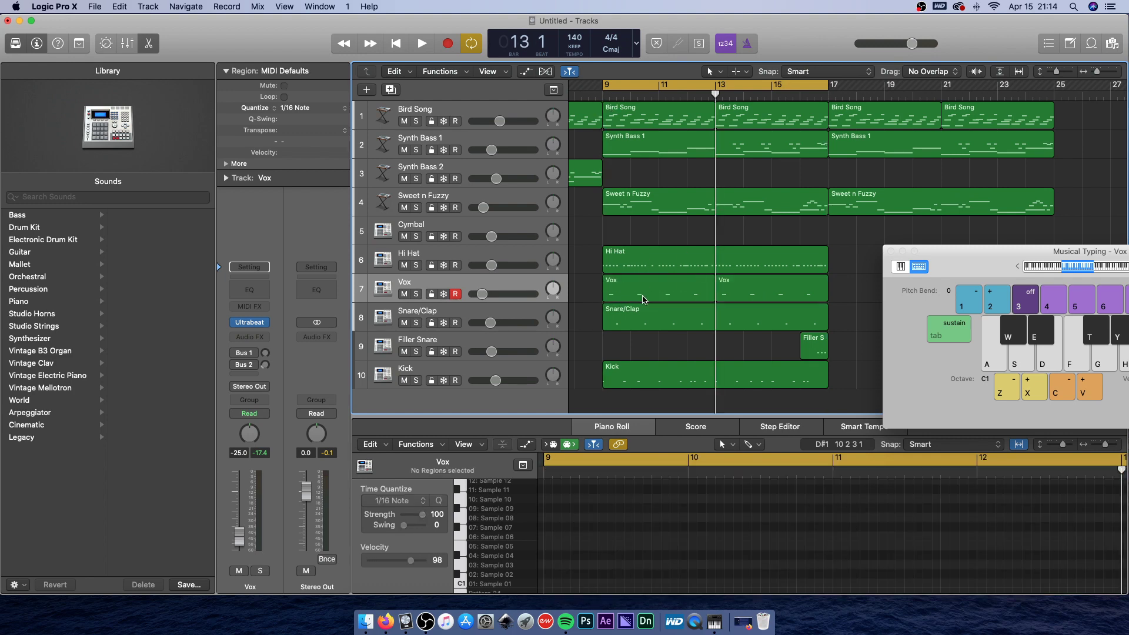
pyautogui.hscroll(3, 643, 299)
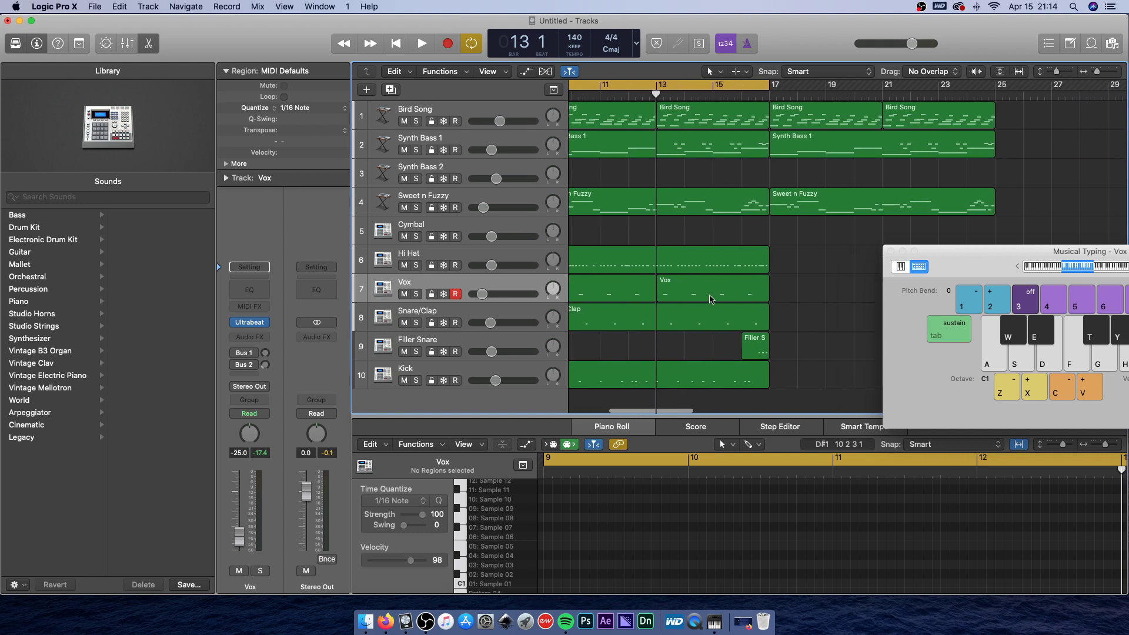
pyautogui.hscroll(-2, 712, 298)
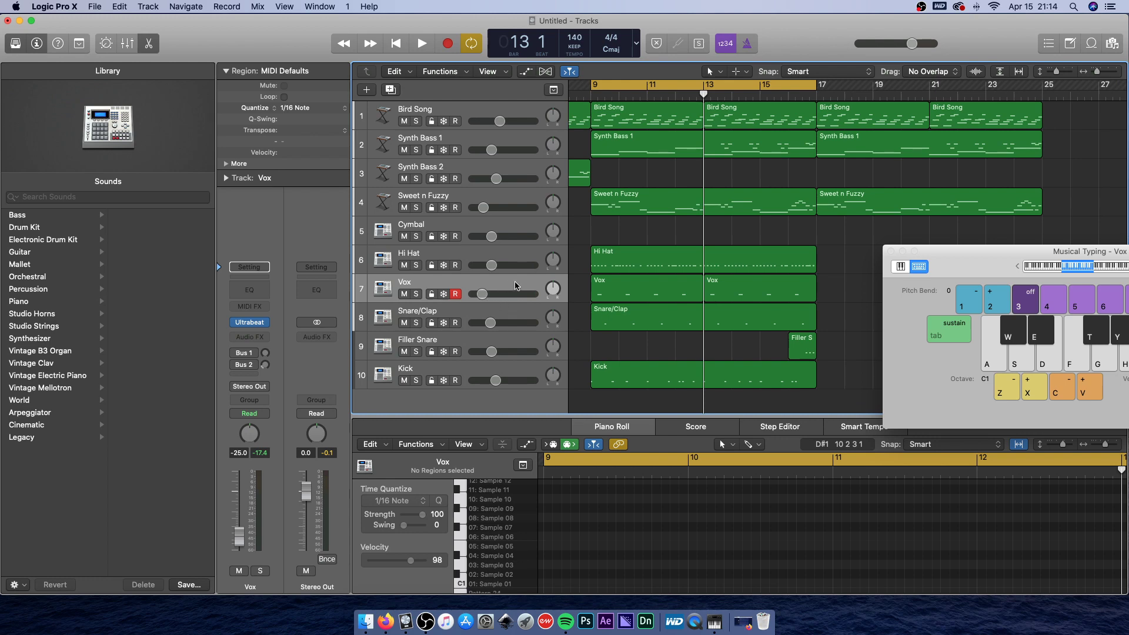
# Lower the Hi Hat track's volume slightly while playing back the beat.
pyautogui.press('space')
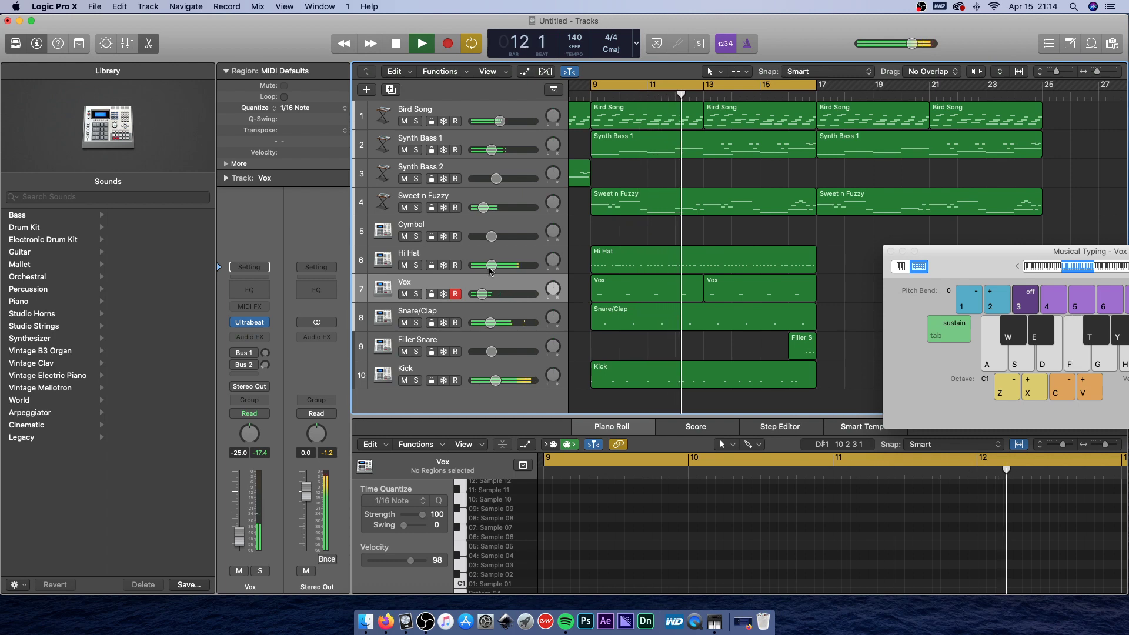
pyautogui.moveTo(491, 266); pyautogui.dragTo(486, 266)
pyautogui.press('space')
# Record Sample 14 cymbal hits on the Cymbal track at bar 9, bar 13 and late in bar 15.
pyautogui.click(504, 225)
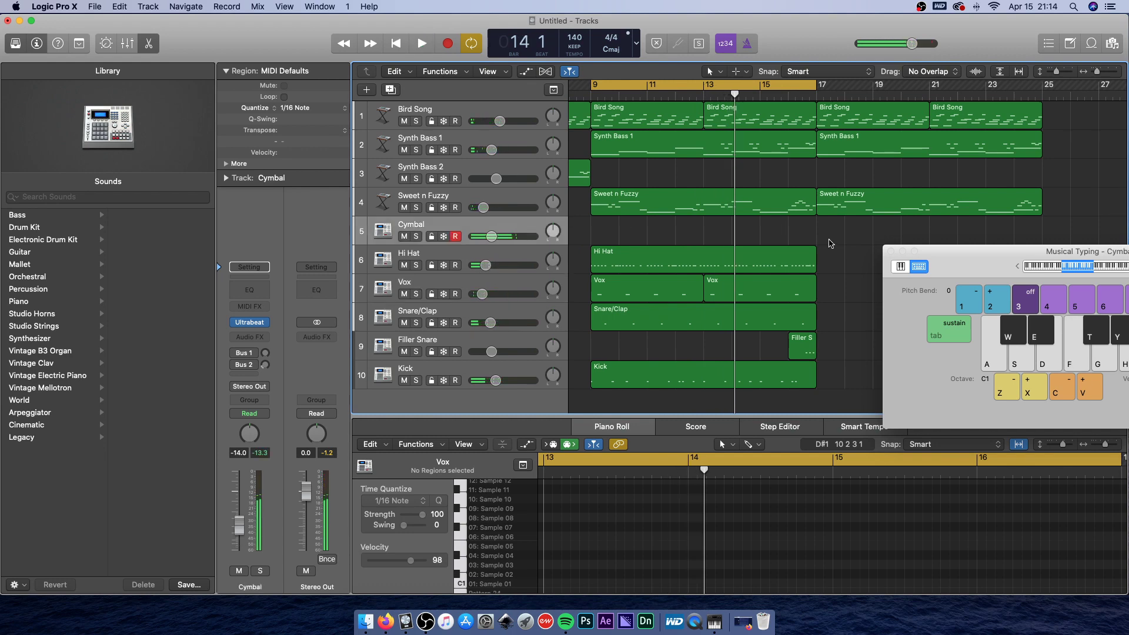
pyautogui.moveTo(1002, 262); pyautogui.dragTo(832, 210)
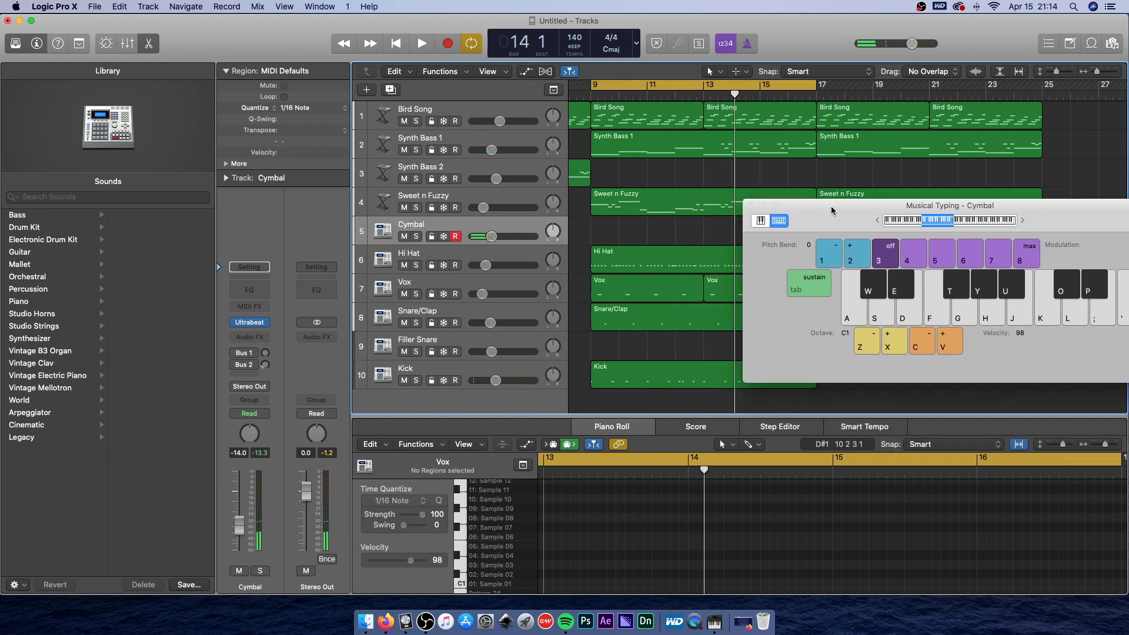
pyautogui.press('r')
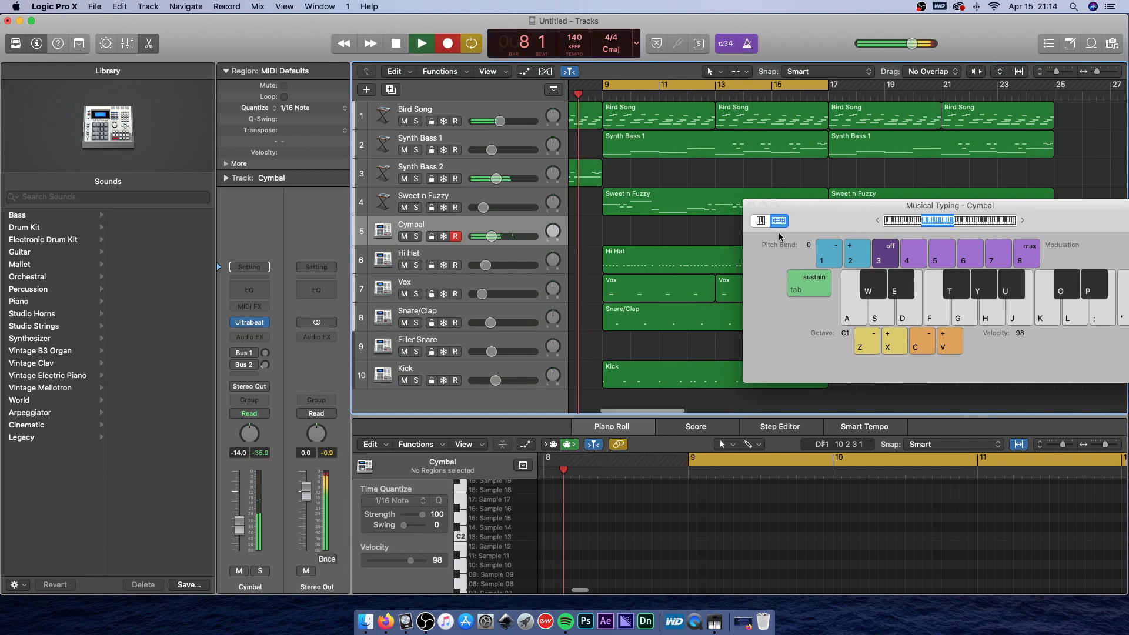
pyautogui.press('o')
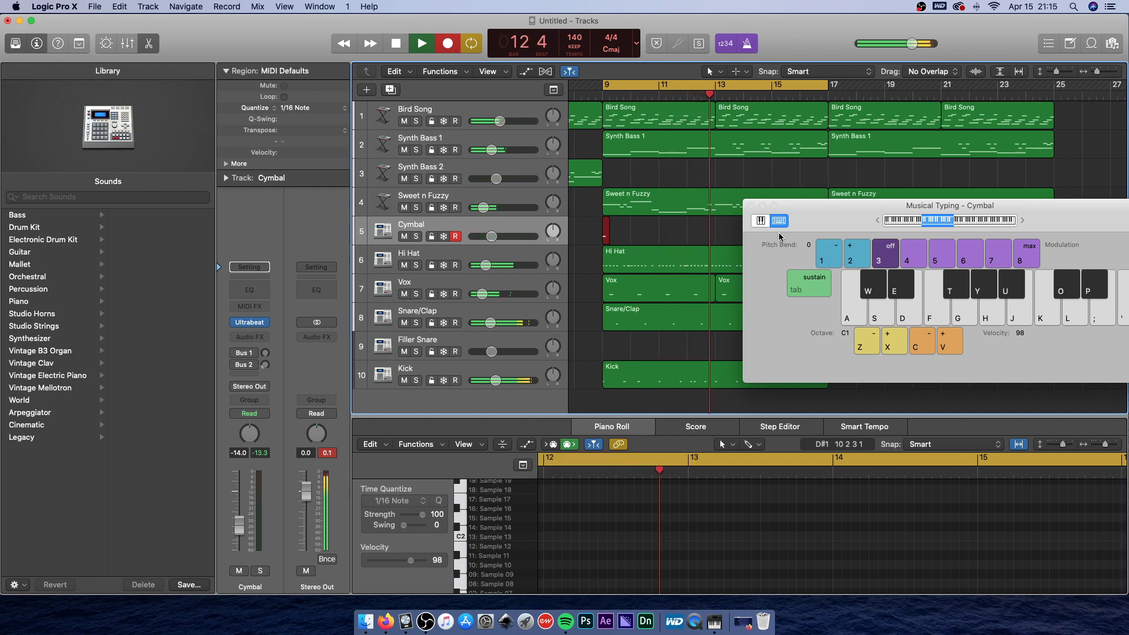
pyautogui.press('o')
pyautogui.moveTo(834, 221); pyautogui.dragTo(1001, 324)
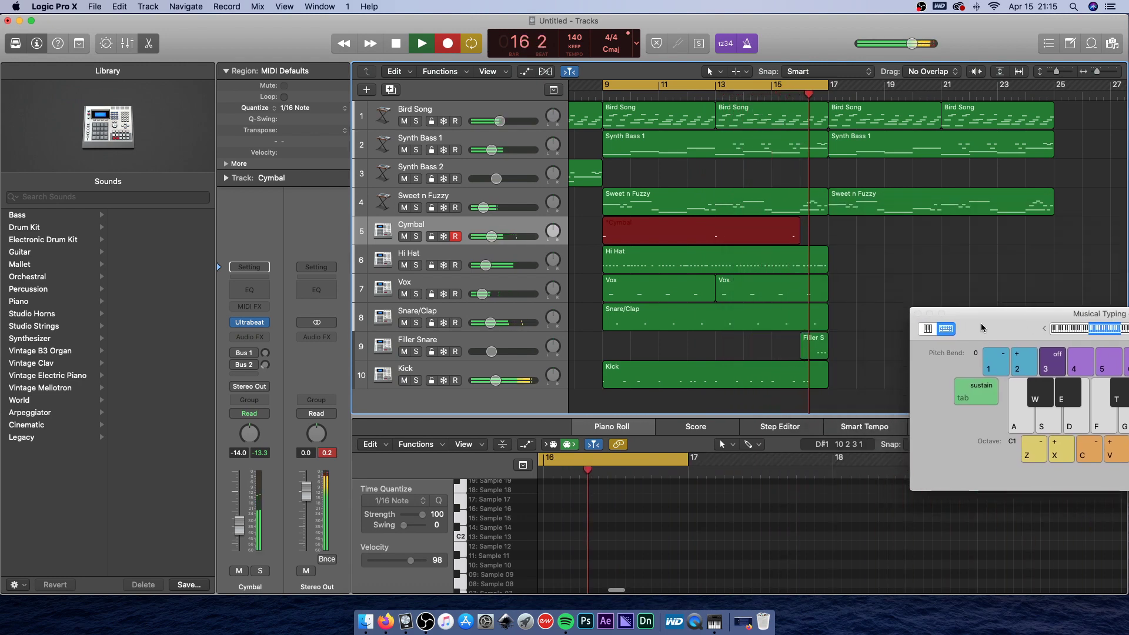
pyautogui.press('space')
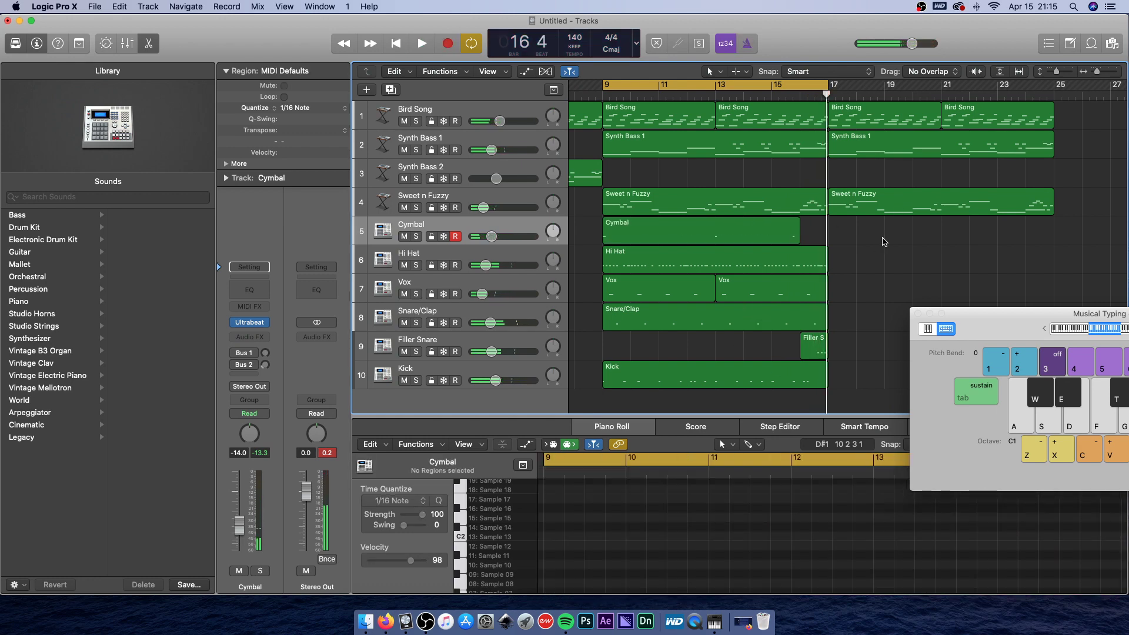
# Quantize all notes in the Cymbal region to 1/16 Note.
pyautogui.click(752, 234)
pyautogui.rightClick(658, 537)
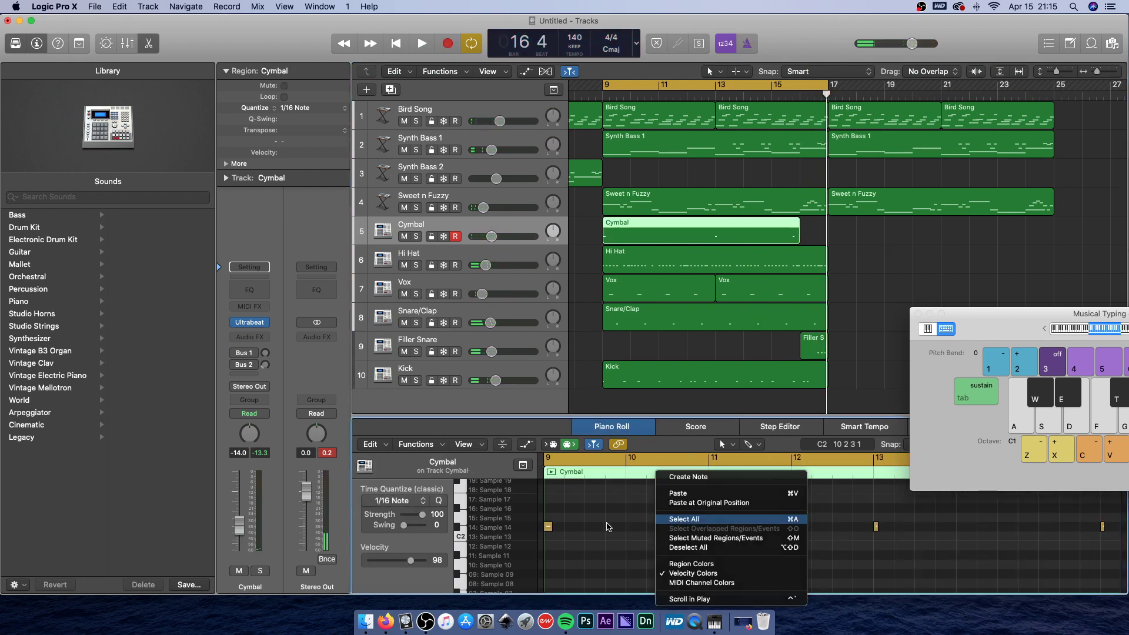
pyautogui.press('super+a')
pyautogui.click(843, 306)
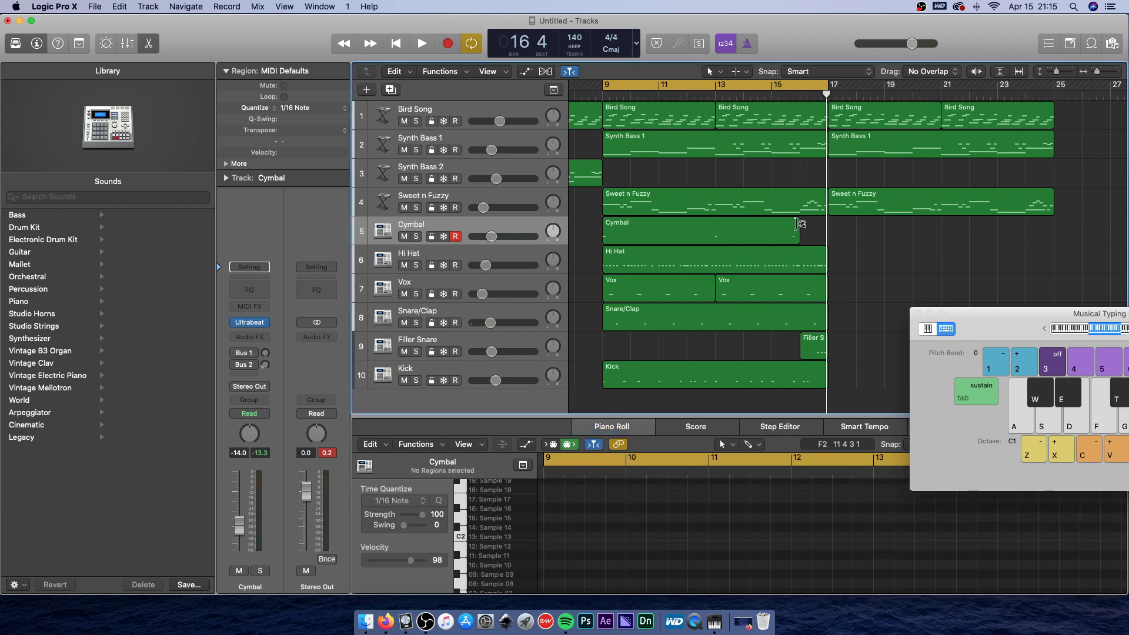
# Extend the Cymbal region to the end of bar 16 and return the playhead to bar 9.
pyautogui.moveTo(799, 232); pyautogui.dragTo(826, 235)
pyautogui.click(854, 241)
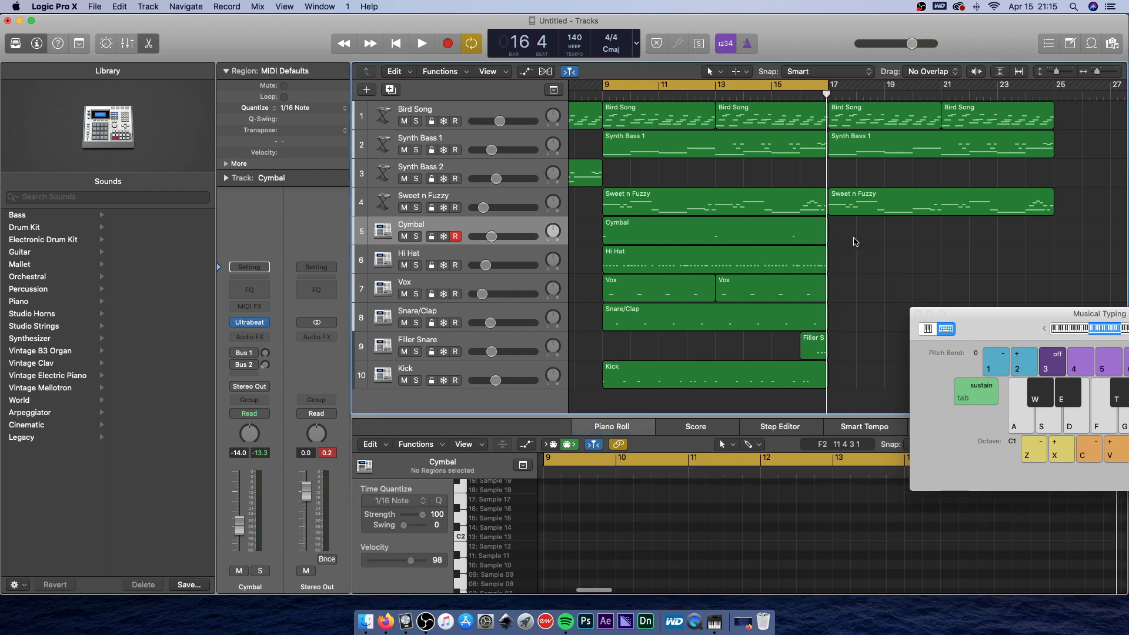
pyautogui.click(781, 230)
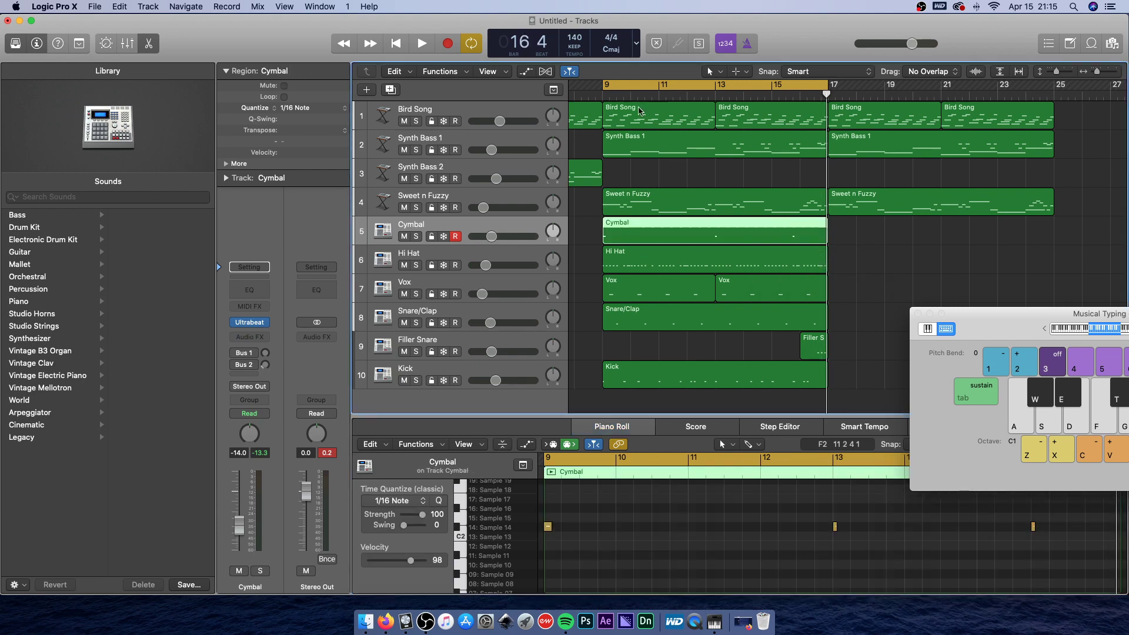
pyautogui.press('Return')
pyautogui.click(579, 312)
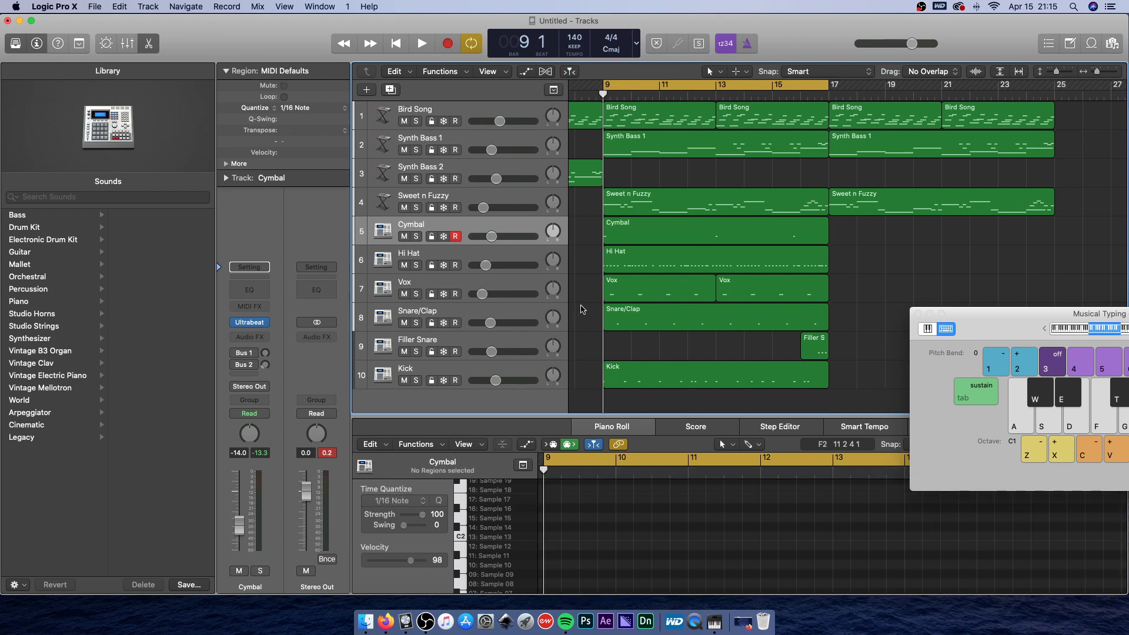
# Move the Musical Typing window fully nearer the tracks and duplicate the Sweet n Fuzzy track with its settings, without its regions.
pyautogui.hscroll(3, 581, 309)
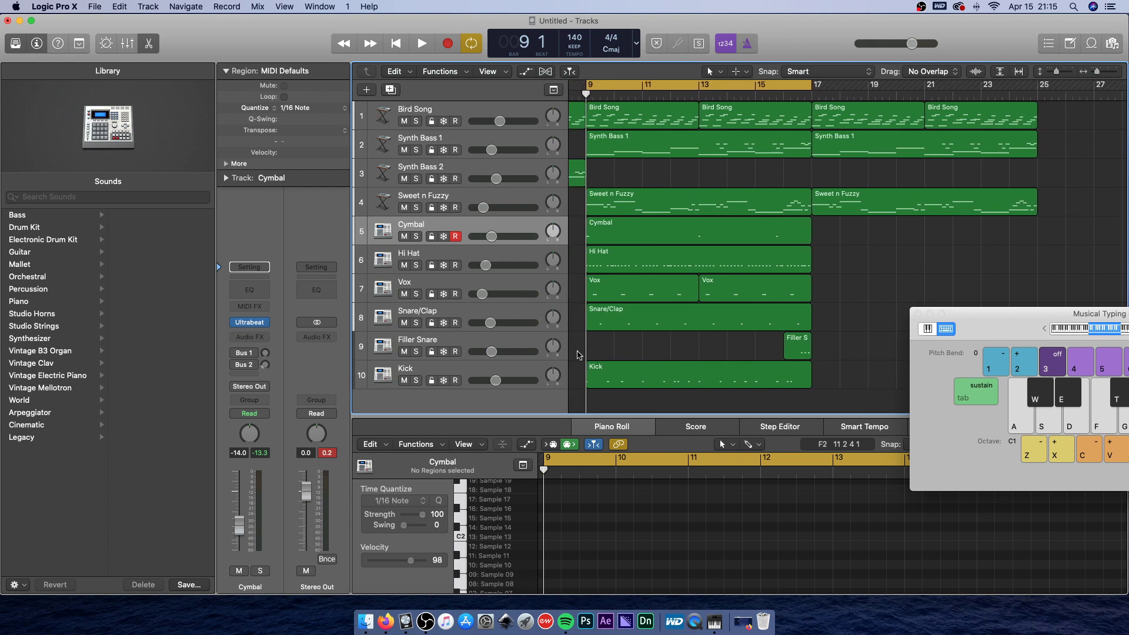
pyautogui.hscroll(1, 579, 355)
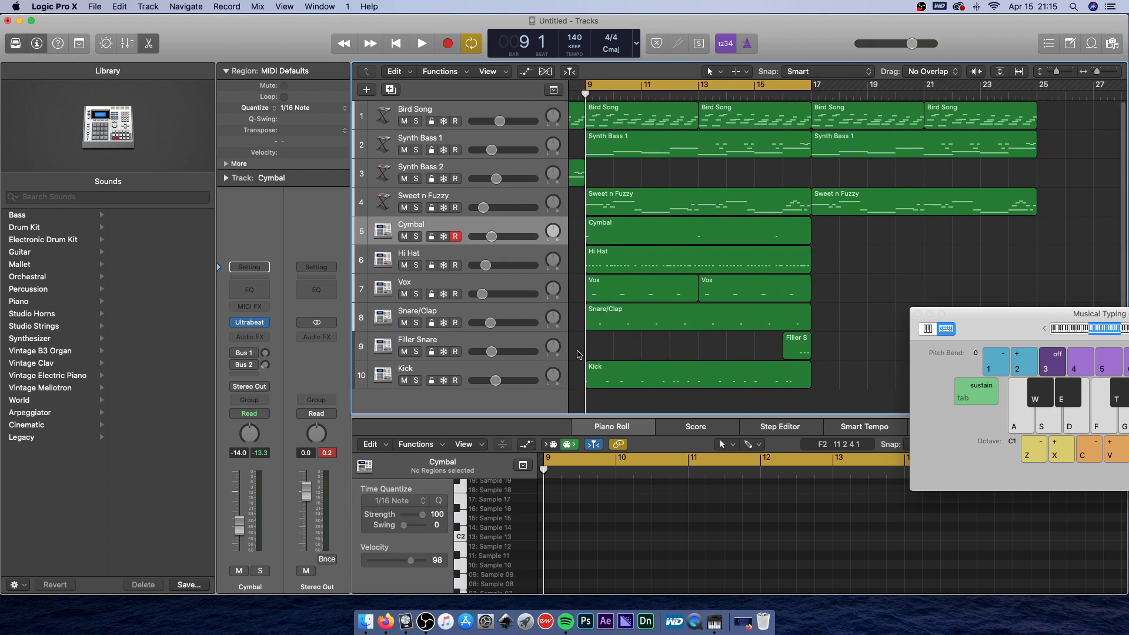
pyautogui.moveTo(981, 313); pyautogui.dragTo(900, 206)
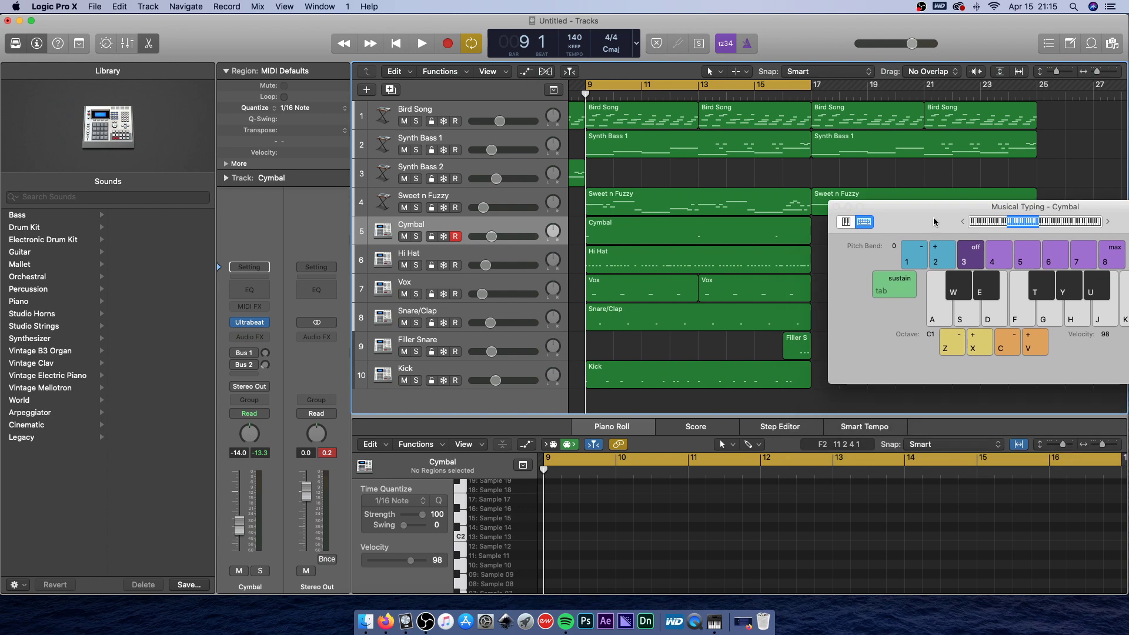
pyautogui.hscroll(-3, 711, 235)
pyautogui.click(471, 195)
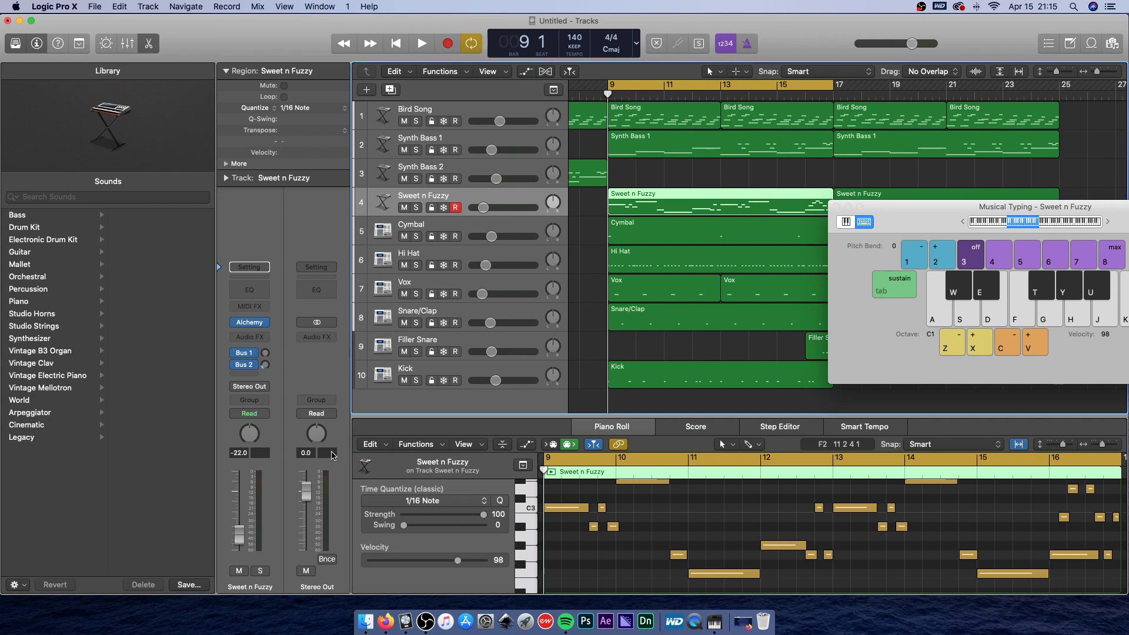
pyautogui.click(392, 92)
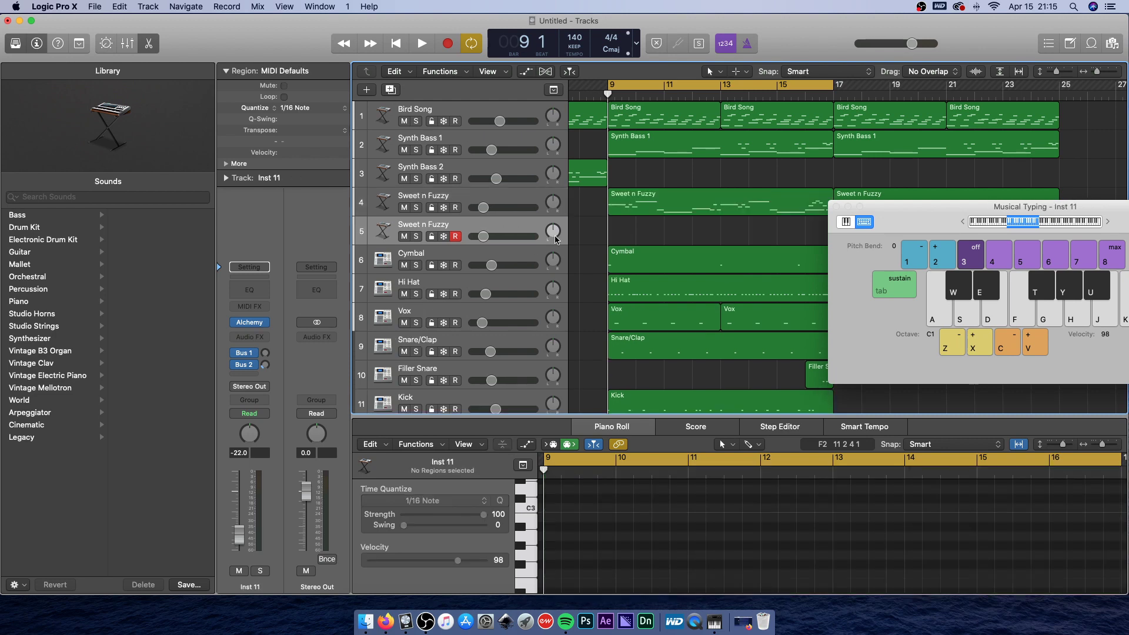
# Load the Funkhouse patch from Studio Horns, 6-Piece Section, onto the duplicated track and shift the Musical Typing window further into view.
pyautogui.click(46, 317)
pyautogui.click(147, 245)
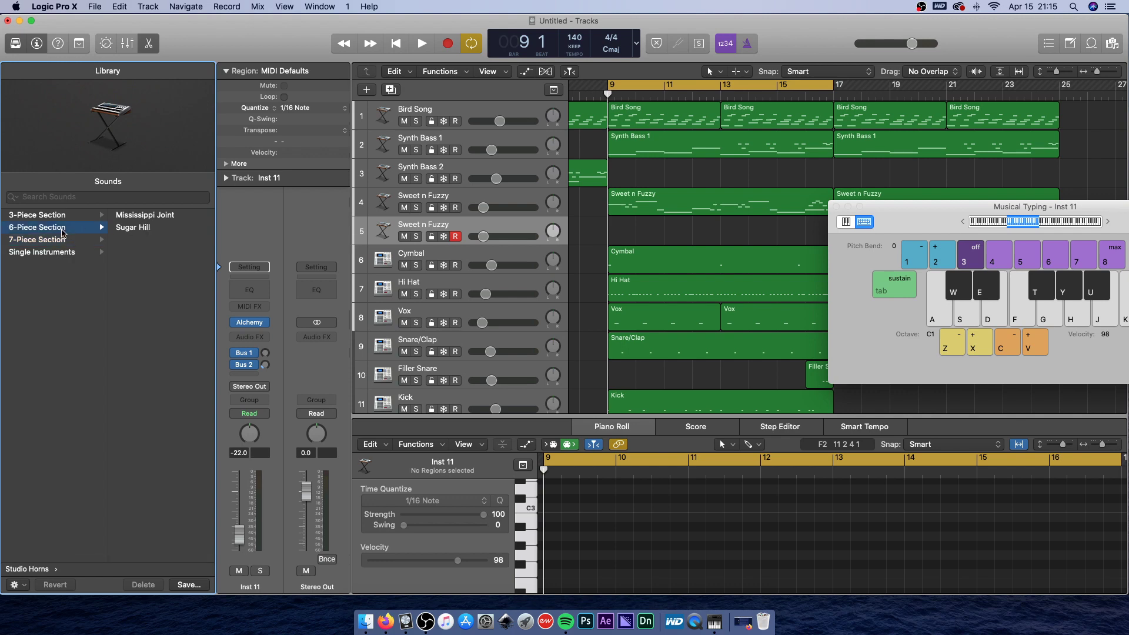
pyautogui.click(150, 218)
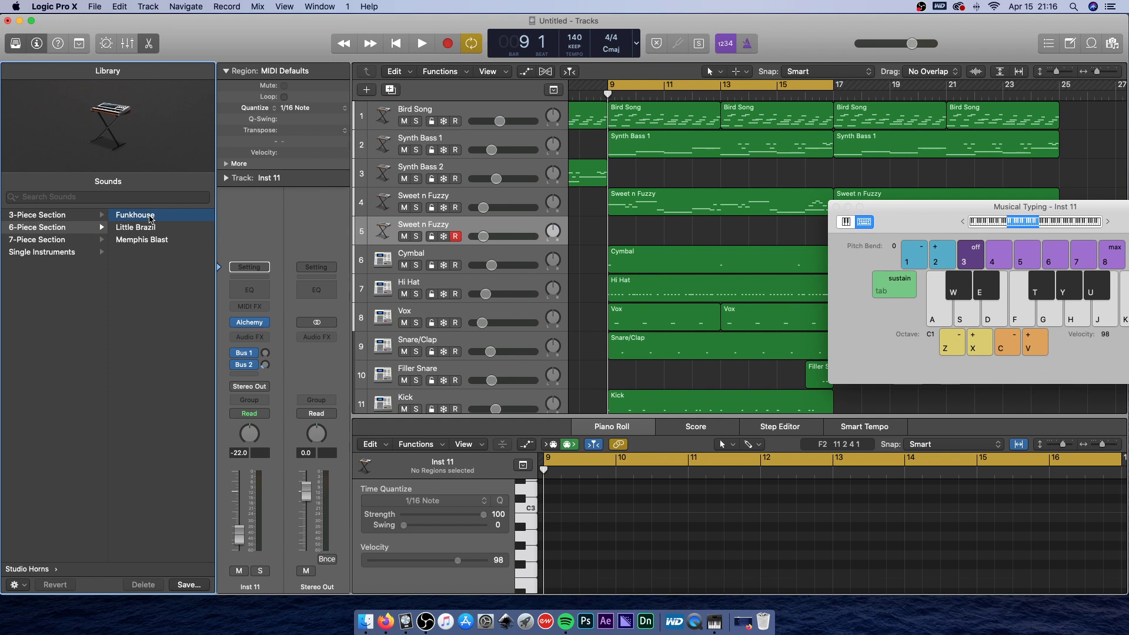
pyautogui.moveTo(919, 216); pyautogui.dragTo(844, 187)
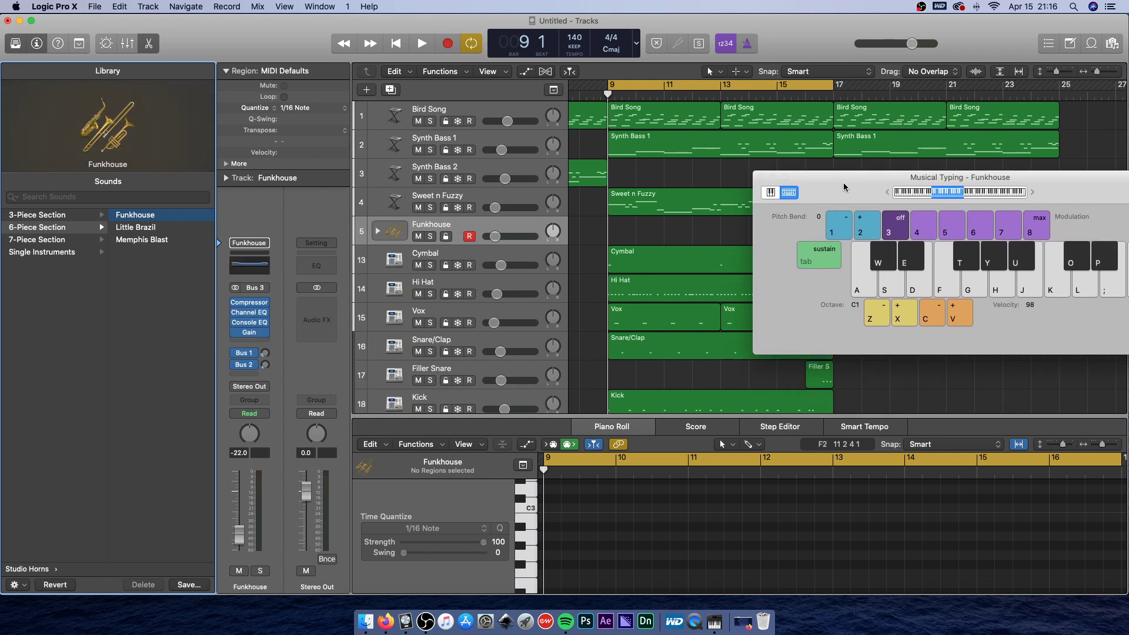
# Audition the Funkhouse horns with a few notes at octave C1.
pyautogui.press('k')
pyautogui.press('a')
pyautogui.press('e')
pyautogui.press('e')
pyautogui.press('g')
pyautogui.press('k')
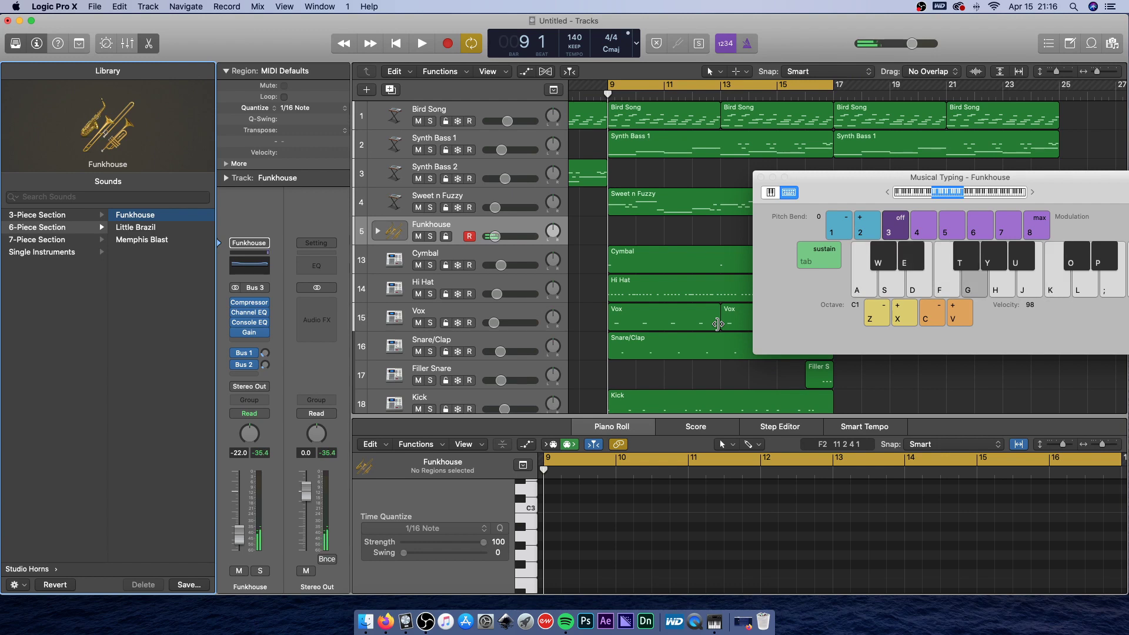
pyautogui.press('f')
pyautogui.press('k')
pyautogui.press('a')
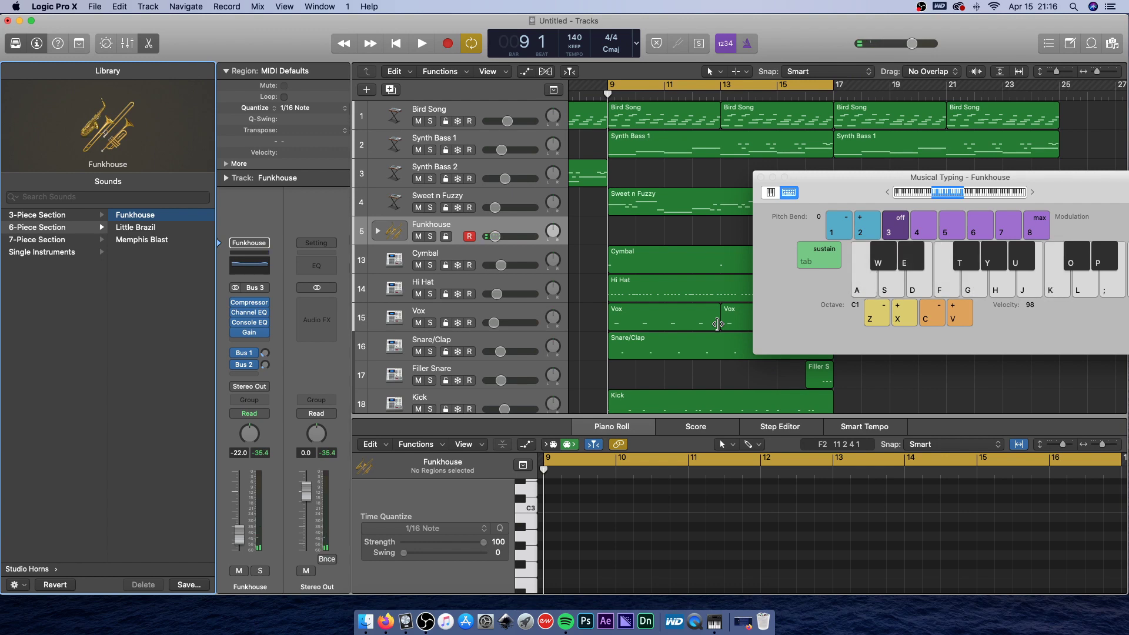
# Raise the Musical Typing octave to C2 and the velocity to 127 while trying C minor chord notes on the Funkhouse horns.
pyautogui.press('x')
pyautogui.press('a')
pyautogui.press('e')
pyautogui.press('k')
pyautogui.press('p')
pyautogui.press('g')
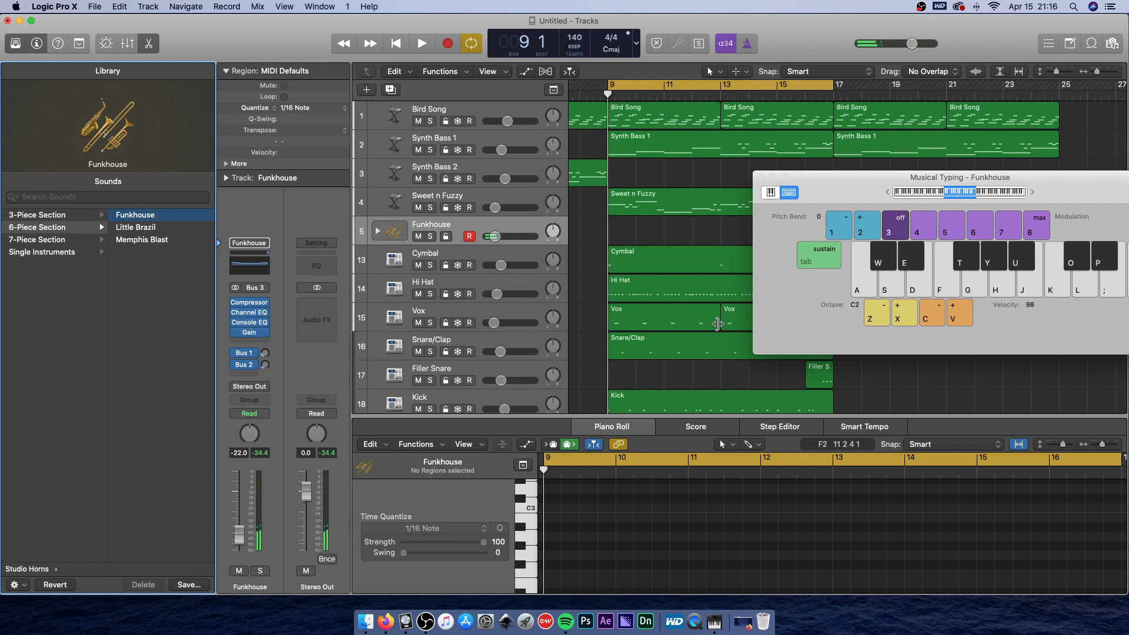
pyautogui.press('a')
pyautogui.press('k')
pyautogui.press('a')
pyautogui.press('k')
pyautogui.press('a')
pyautogui.press('g')
pyautogui.press('k')
pyautogui.press('a')
pyautogui.press('k')
pyautogui.press('a')
pyautogui.press('k')
pyautogui.press('a')
pyautogui.press('g')
pyautogui.press('k')
pyautogui.press('v')
pyautogui.press('a')
pyautogui.press('k')
pyautogui.press('a')
pyautogui.press('k')
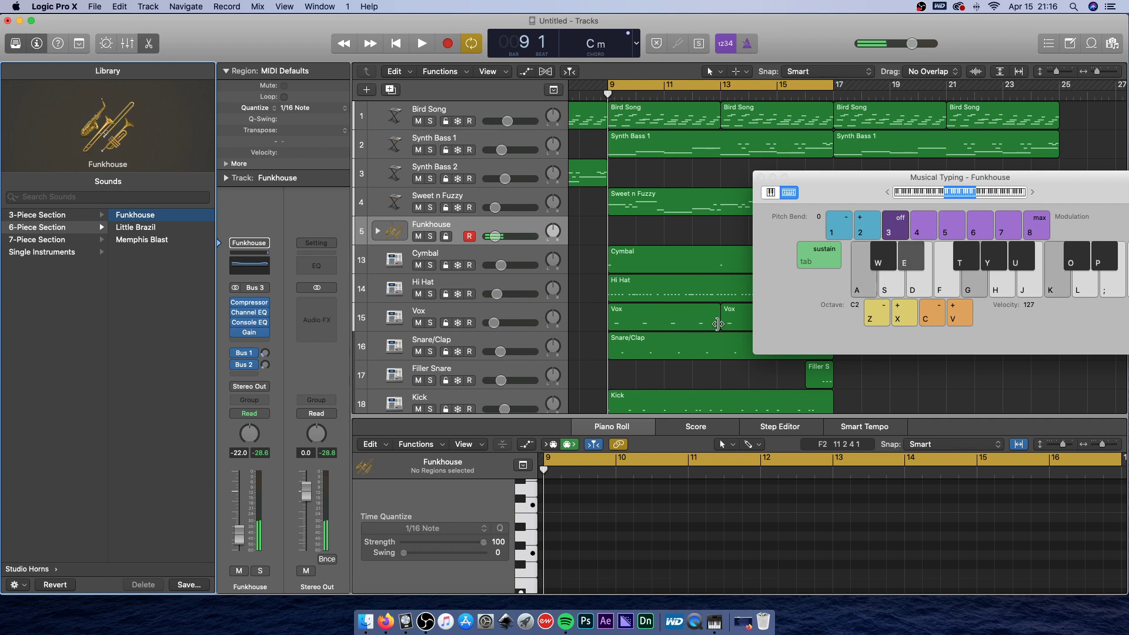
# Try out further Funkhouse horn chords at octave C2 and velocity 127.
pyautogui.press('f')
pyautogui.press('y')
pyautogui.press('f')
pyautogui.press('l')
pyautogui.press('k')
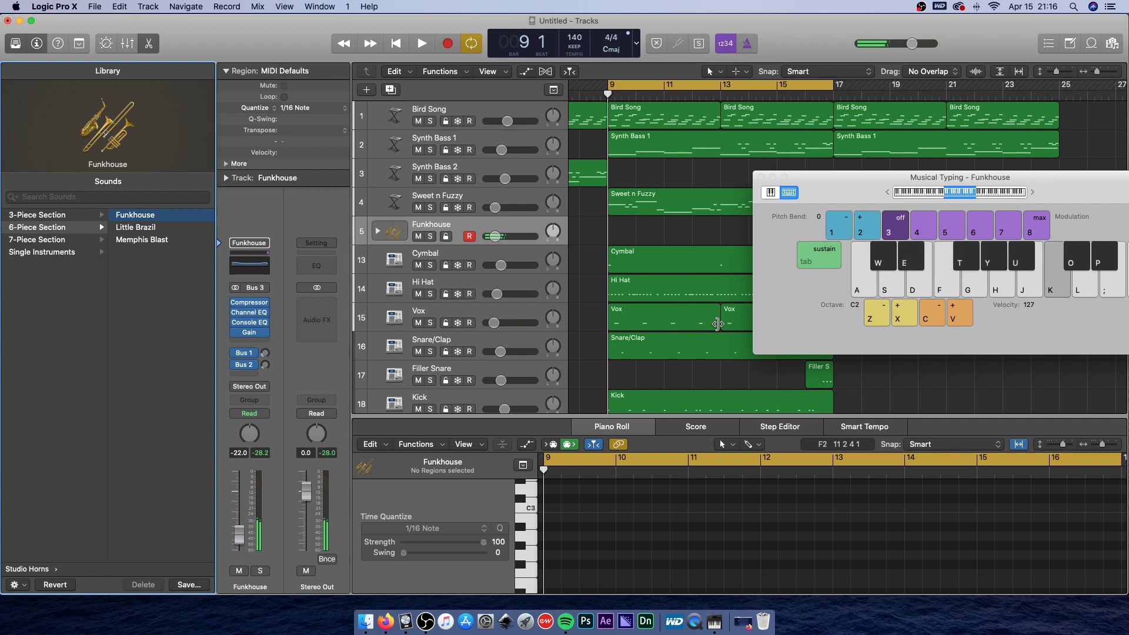
pyautogui.press('f')
pyautogui.press('g')
pyautogui.press('f')
pyautogui.press('g')
pyautogui.press('k')
pyautogui.press('f')
pyautogui.press('g')
pyautogui.press('j')
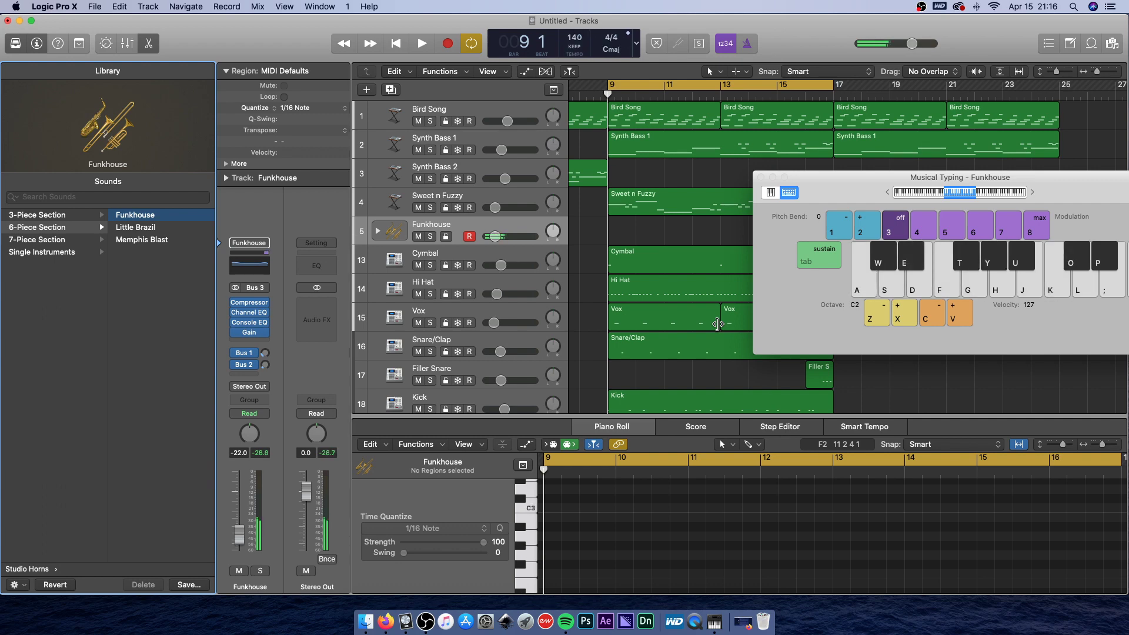
pyautogui.press('g')
pyautogui.press('j')
pyautogui.press('a')
pyautogui.press('k')
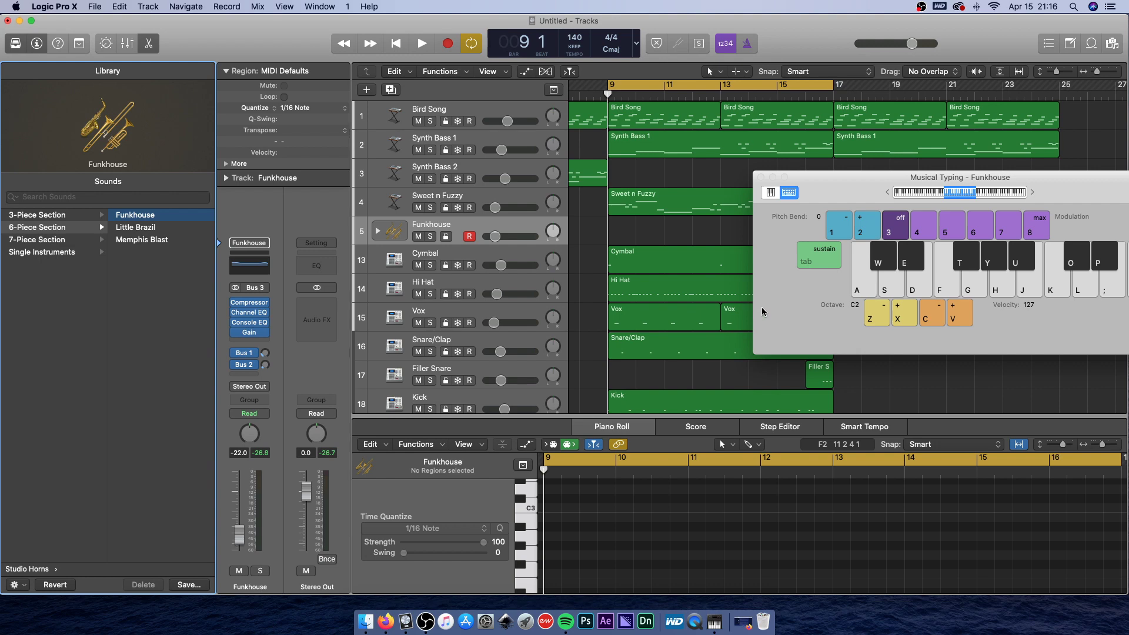
# Move the Musical Typing window fully into view and keep the playhead at bar 9.
pyautogui.moveTo(830, 187); pyautogui.dragTo(763, 171)
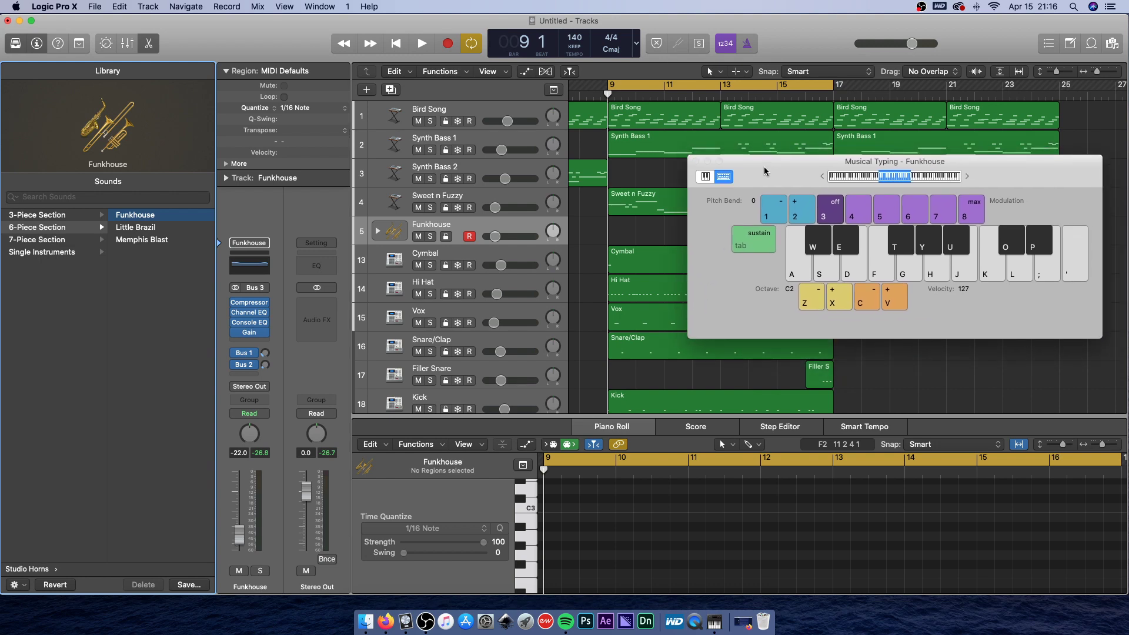
pyautogui.moveTo(764, 167); pyautogui.dragTo(761, 168)
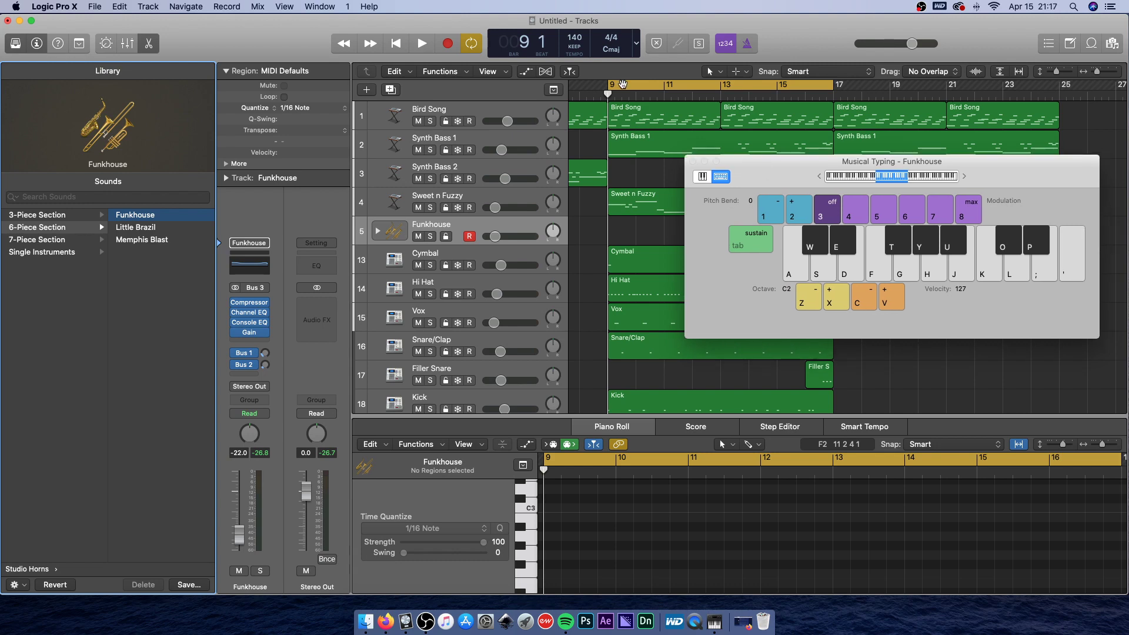
pyautogui.moveTo(605, 98); pyautogui.dragTo(609, 99)
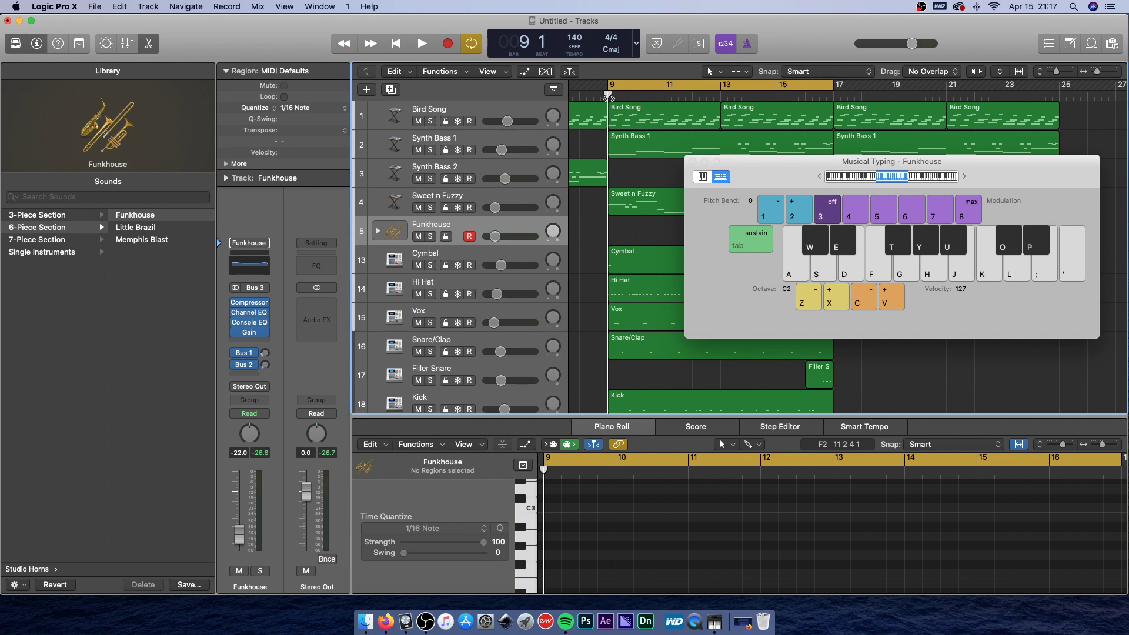
# Raise the Musical Typing octave to C3 while testing notes on the Funkhouse track.
pyautogui.press('k')
pyautogui.press('g')
pyautogui.press('k')
pyautogui.press('k')
pyautogui.press('a')
pyautogui.press('g')
pyautogui.press('x')
pyautogui.press('a')
pyautogui.press('k')
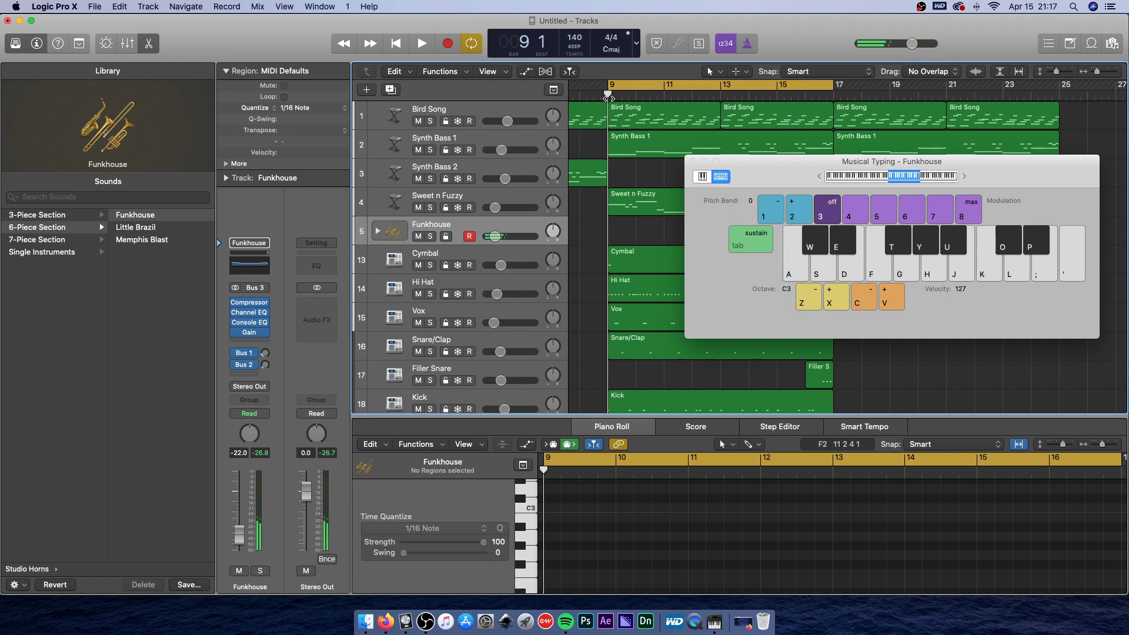
# Rehearse the C minor and A-flat horn chords on the Funkhouse track at octave C3.
pyautogui.press('g')
pyautogui.press('a')
pyautogui.press('k')
pyautogui.press('e')
pyautogui.press('g')
pyautogui.press('g')
pyautogui.press('y')
pyautogui.press('l')
pyautogui.press('g')
pyautogui.press('y')
pyautogui.press('g')
pyautogui.press('y')
pyautogui.press('a')
pyautogui.press('k')
pyautogui.press('g')
pyautogui.press('k')
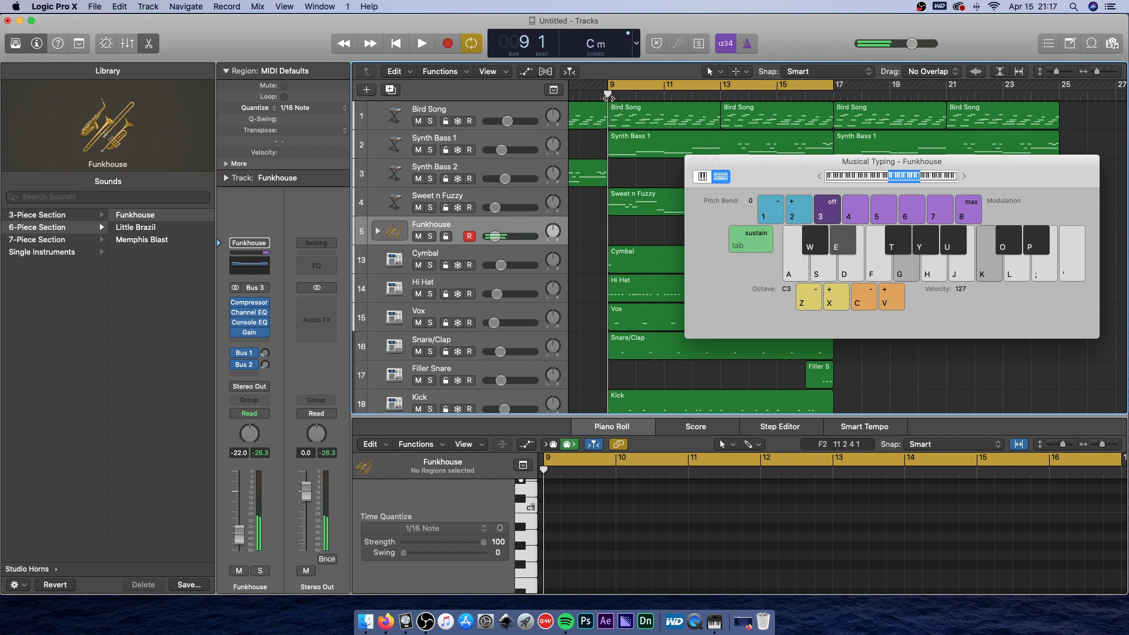
pyautogui.press('y')
pyautogui.press('a')
pyautogui.press('k')
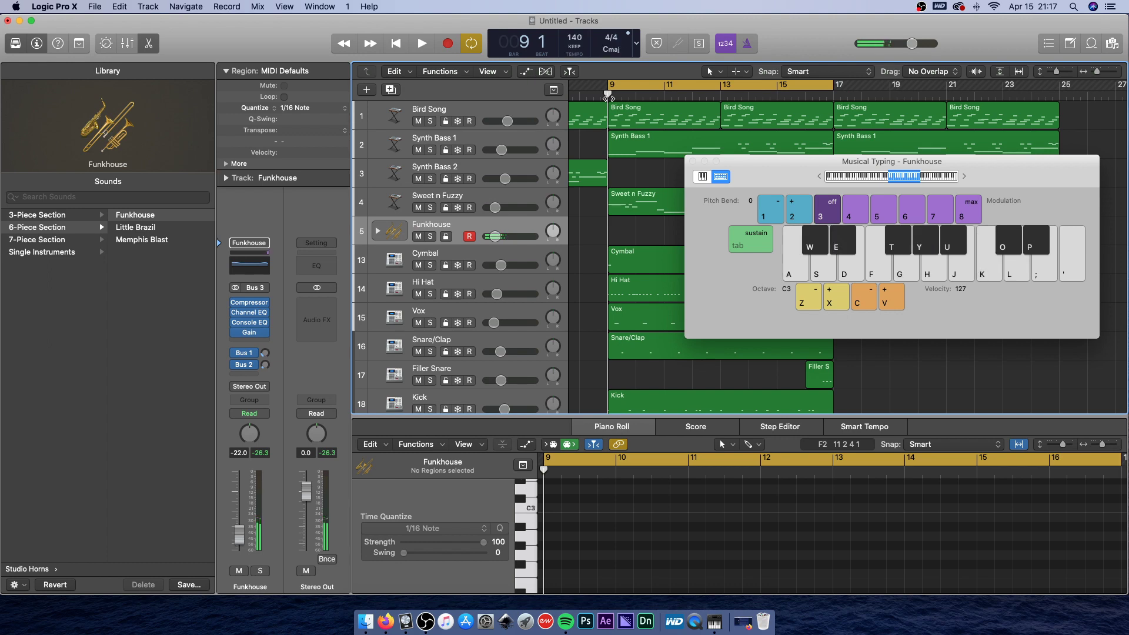
pyautogui.press('a')
pyautogui.press('k')
pyautogui.press('g')
pyautogui.press('k')
pyautogui.press('a')
pyautogui.press('k')
pyautogui.press('a')
pyautogui.press('y')
pyautogui.press('g')
pyautogui.press('k')
pyautogui.press('g')
pyautogui.press('k')
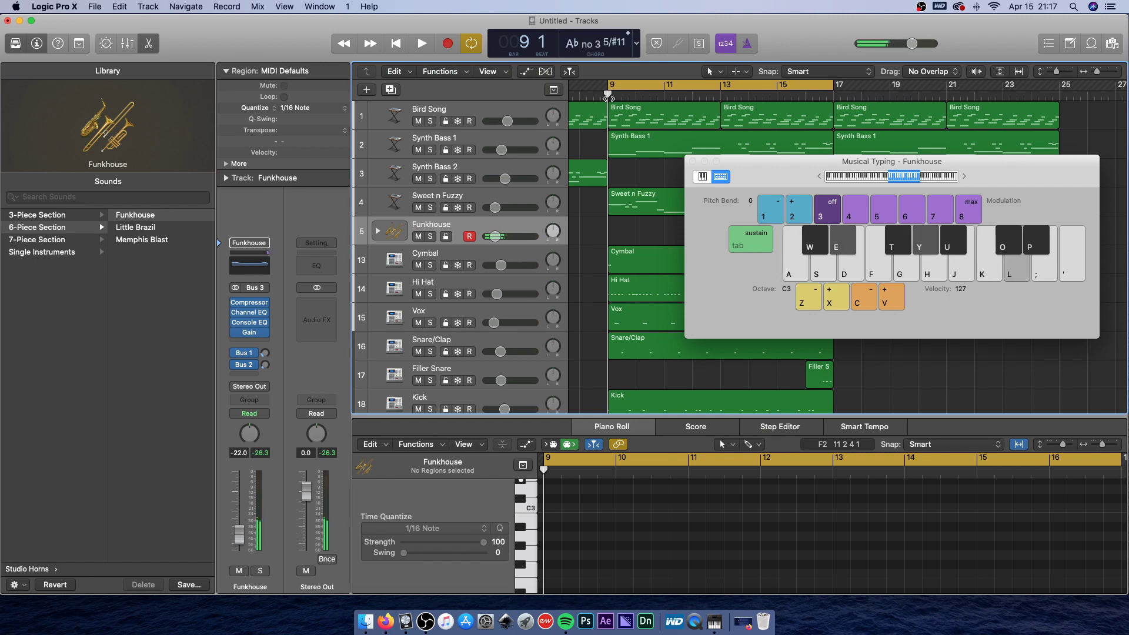
pyautogui.press('e')
pyautogui.press('y')
pyautogui.press('g')
pyautogui.press('k')
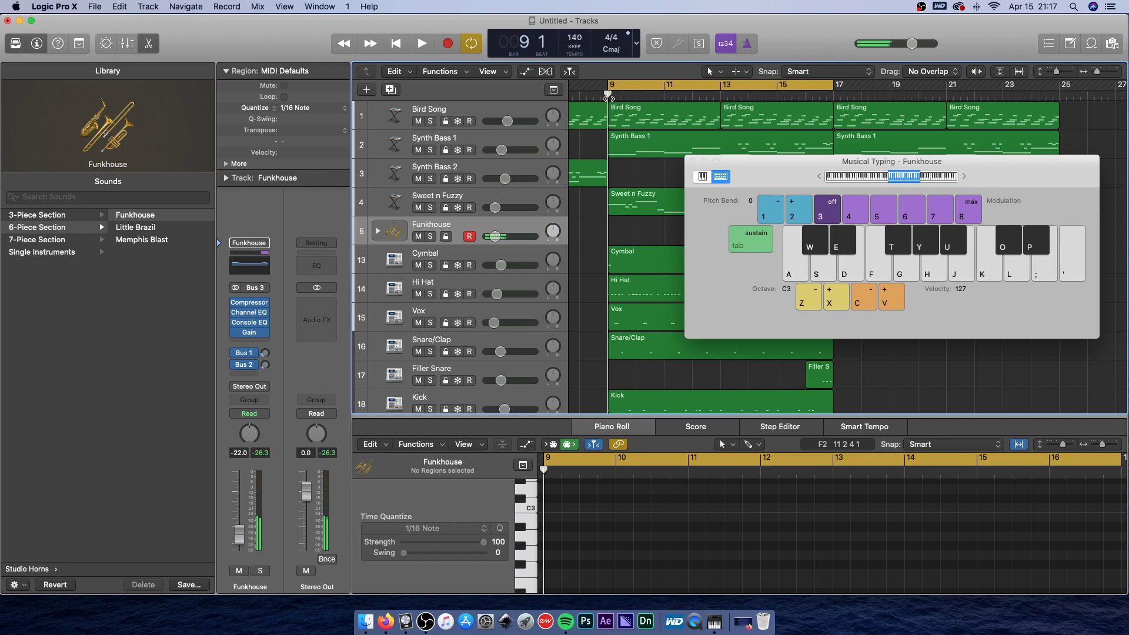
# Rehearse the G7 chord and the return to C minor on the Funkhouse horns.
pyautogui.press('g')
pyautogui.press('k')
pyautogui.press('g')
pyautogui.press('j')
pyautogui.press('f')
pyautogui.press('g')
pyautogui.press('j')
pyautogui.press('a')
pyautogui.press('k')
pyautogui.press('a')
pyautogui.press('k')
pyautogui.press('h')
pyautogui.press('a')
pyautogui.press('e')
pyautogui.press('a')
pyautogui.press('f')
pyautogui.press('g')
pyautogui.press('s')
pyautogui.press('j')
pyautogui.press('f')
pyautogui.press('g')
pyautogui.press('k')
pyautogui.press('f')
pyautogui.press('g')
pyautogui.press('s')
pyautogui.press('j')
pyautogui.press('g')
pyautogui.press('k')
pyautogui.press('j')
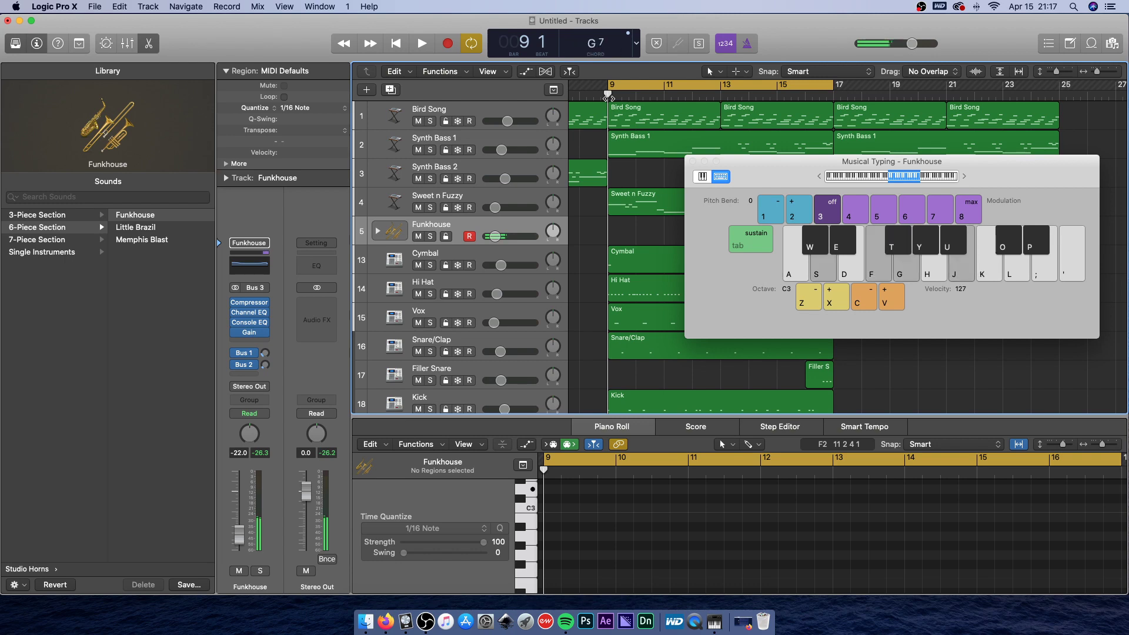
pyautogui.press('k')
pyautogui.press('e')
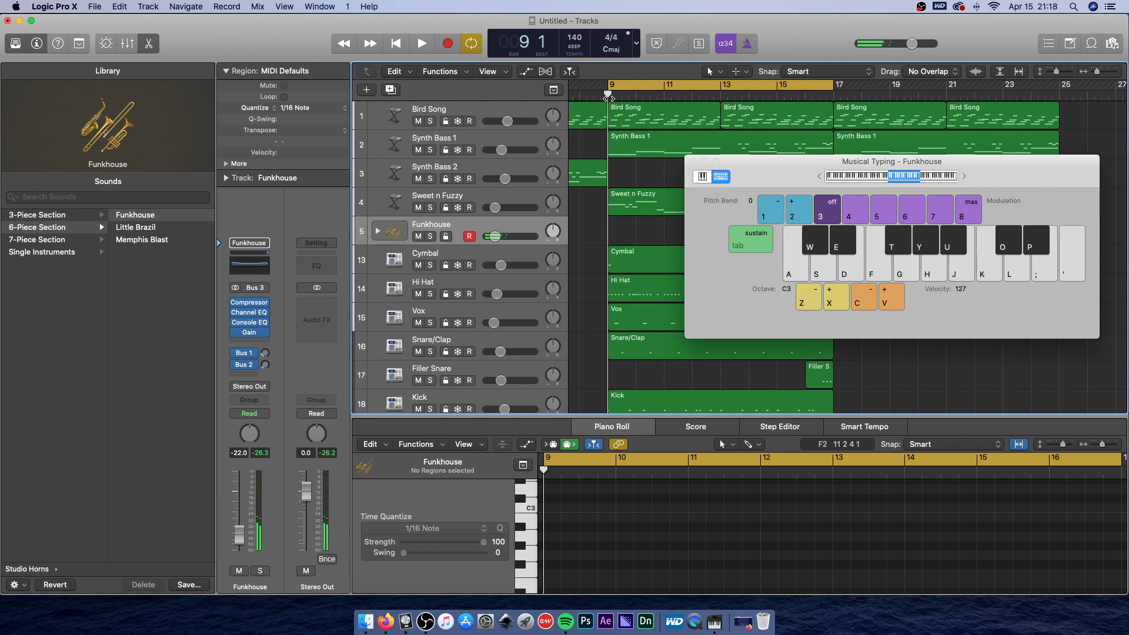
# Try recording Funkhouse horns from bar 9, playing two C minor chord stabs in bar 9.
pyautogui.press('space')
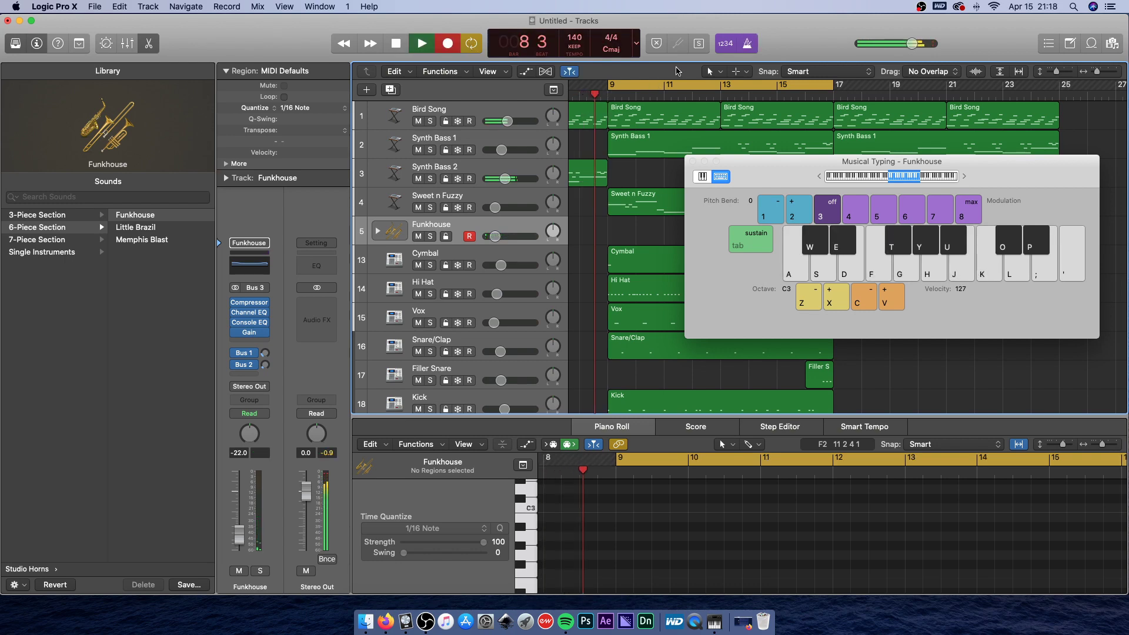
pyautogui.press('a')
pyautogui.press('d')
pyautogui.press('g')
pyautogui.press('k')
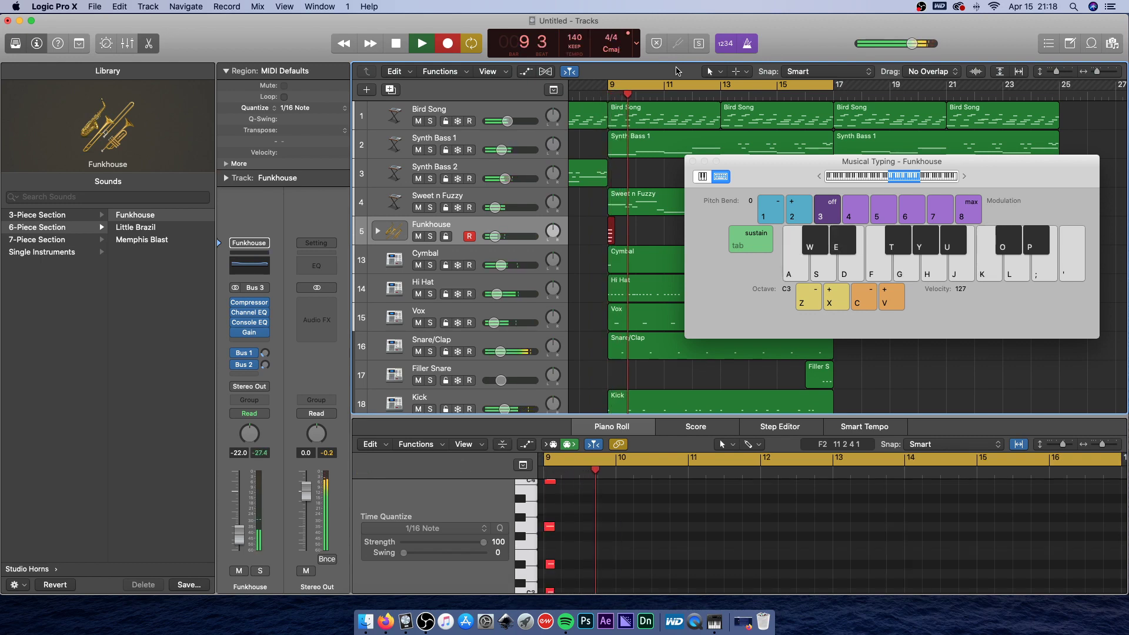
pyautogui.press('a')
pyautogui.press('e')
pyautogui.press('g')
pyautogui.press('k')
# Try adding two A-flat chord stabs with a D on top in bar 10 of the Funkhouse take.
pyautogui.press('a')
pyautogui.press('e')
pyautogui.press('y')
pyautogui.press('l')
pyautogui.press('a')
pyautogui.press('e')
pyautogui.press('y')
pyautogui.press('l')
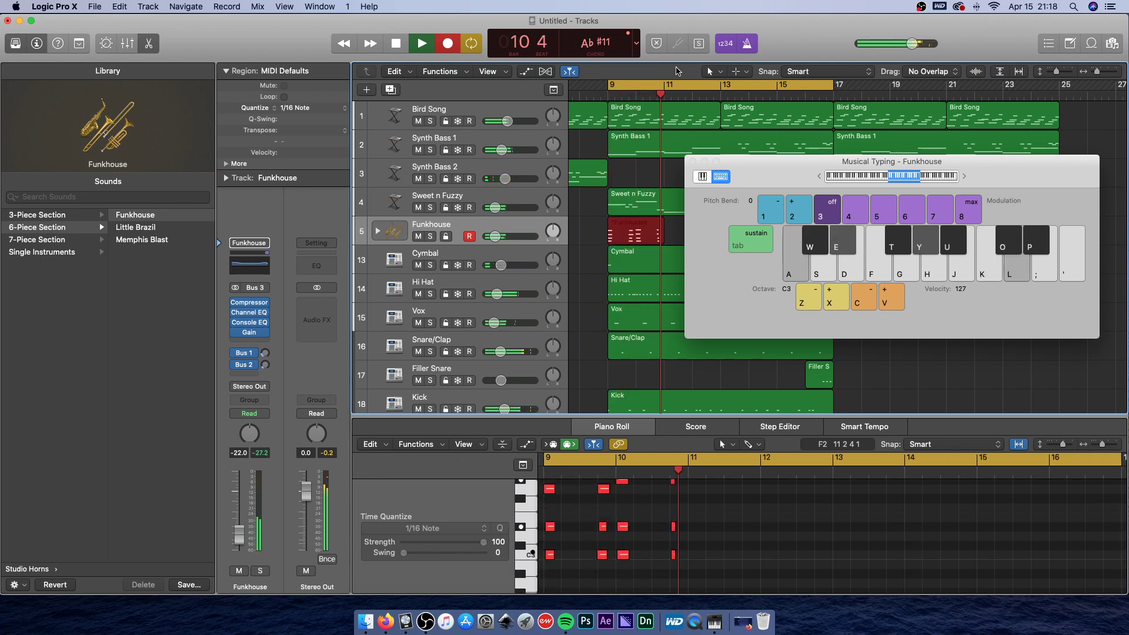
# Try recording suspended C chord stabs in bar 11 and G7 stabs in bar 12 of the Funkhouse take.
pyautogui.press('f')
pyautogui.press('g')
pyautogui.press('k')
pyautogui.press('g')
pyautogui.press('j')
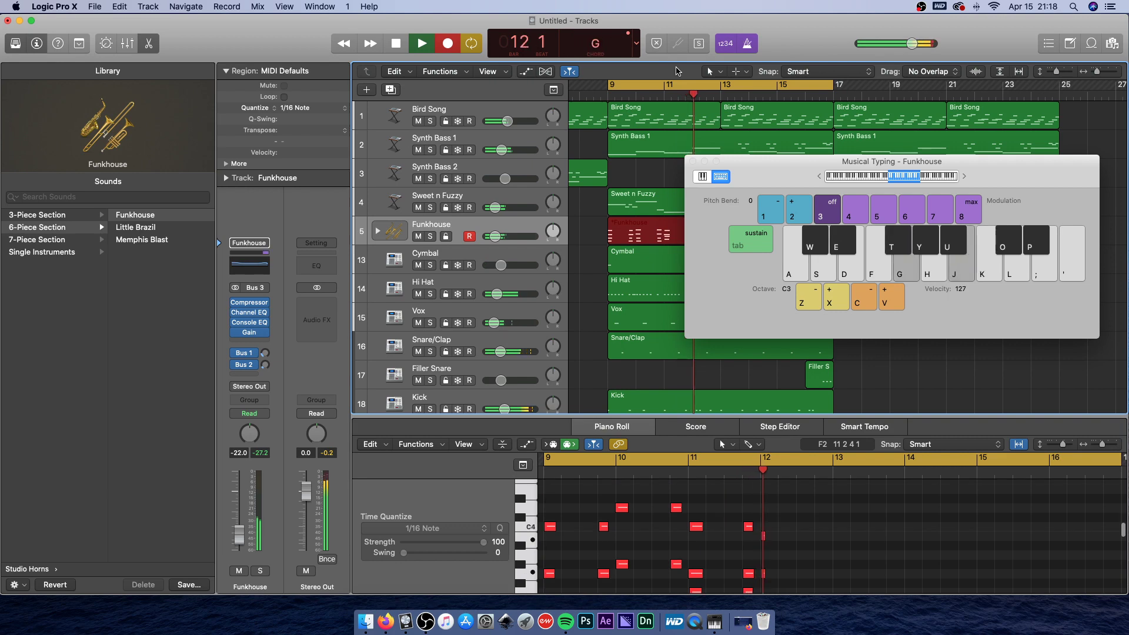
pyautogui.press('f')
pyautogui.press('g')
pyautogui.press('f')
pyautogui.press('g')
pyautogui.press('j')
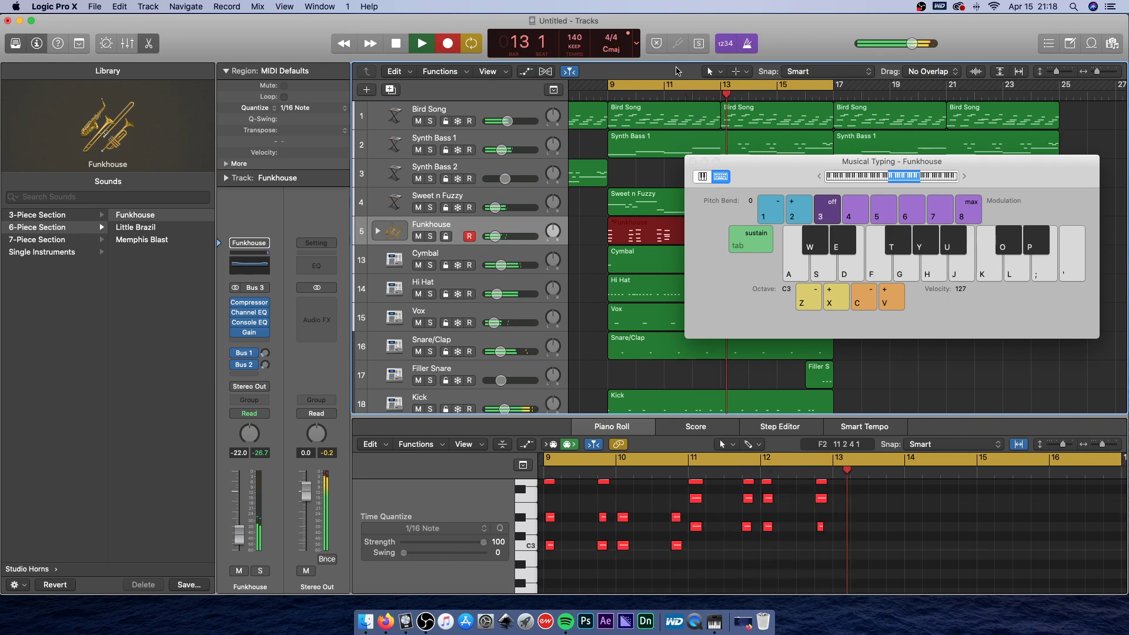
# Try repeating the C minor stabs in bar 13 and the A-flat stabs in bar 14 of the horn take.
pyautogui.press('a')
pyautogui.press('k')
pyautogui.press('a')
pyautogui.press('k')
pyautogui.press('a')
pyautogui.press('l')
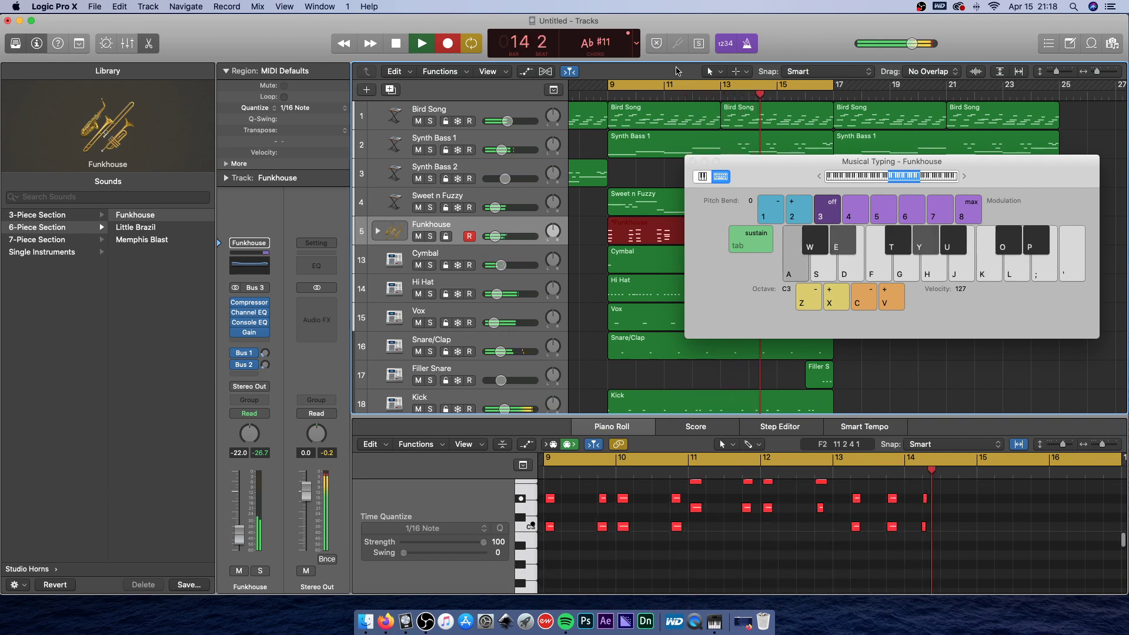
pyautogui.press('a')
pyautogui.press('e')
pyautogui.press('y')
# Try recording the suspended C and G7 stabs in bars 15 and 16, and undo the whole Funkhouse take.
pyautogui.press('f')
pyautogui.press('g')
pyautogui.press('k')
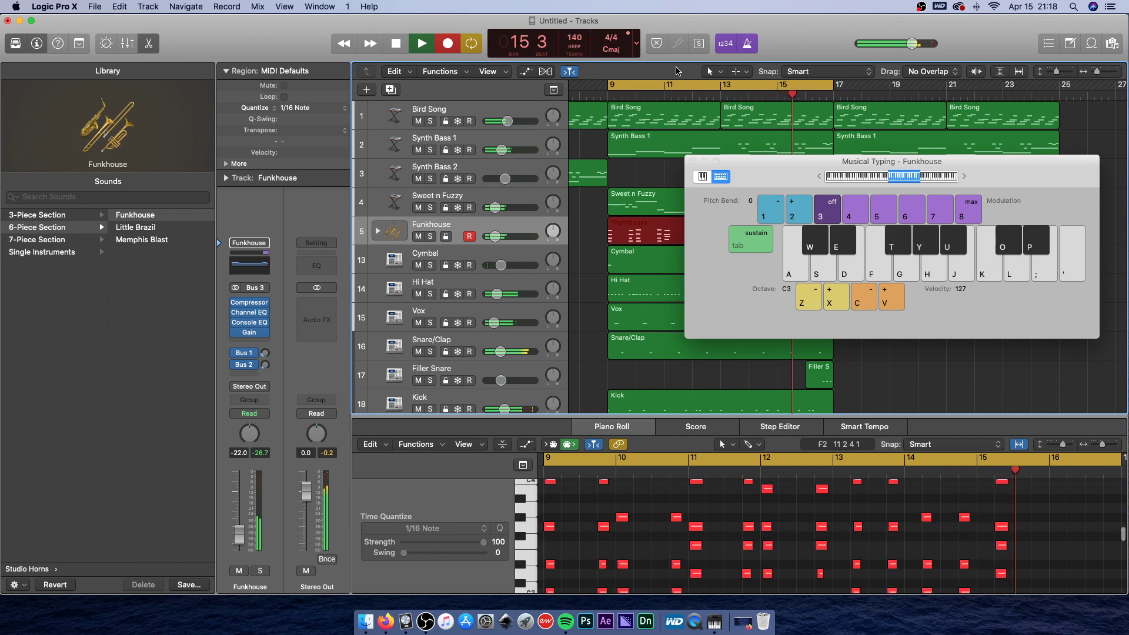
pyautogui.press('f')
pyautogui.press('g')
pyautogui.press('k')
pyautogui.press('f')
pyautogui.press('g')
pyautogui.press('j')
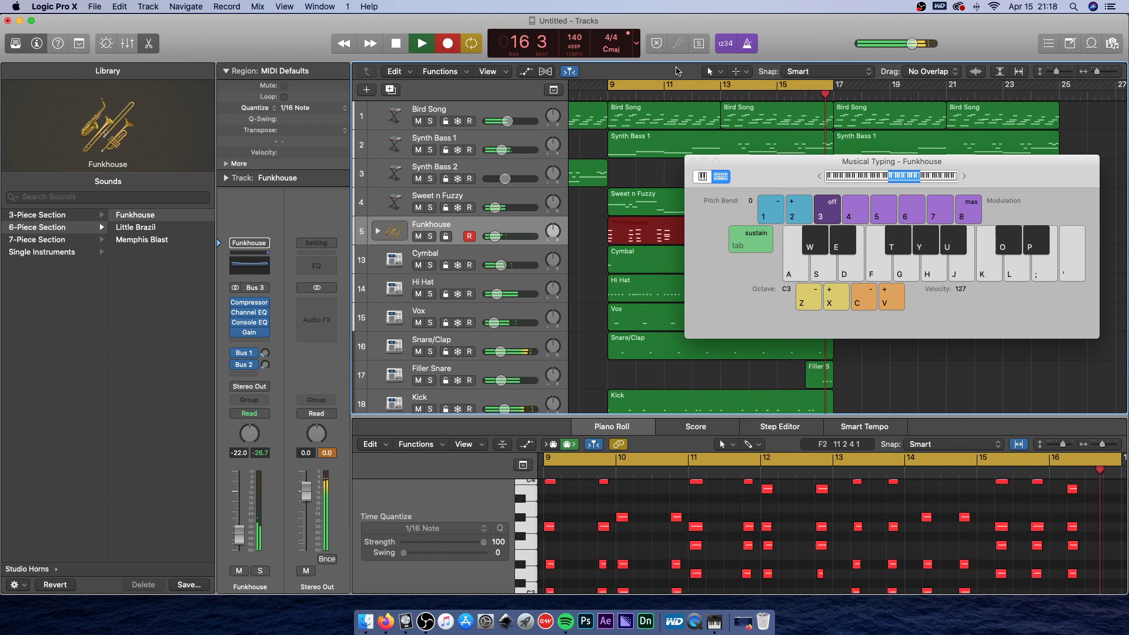
pyautogui.press('f')
pyautogui.press('g')
pyautogui.press('j')
pyautogui.press('space')
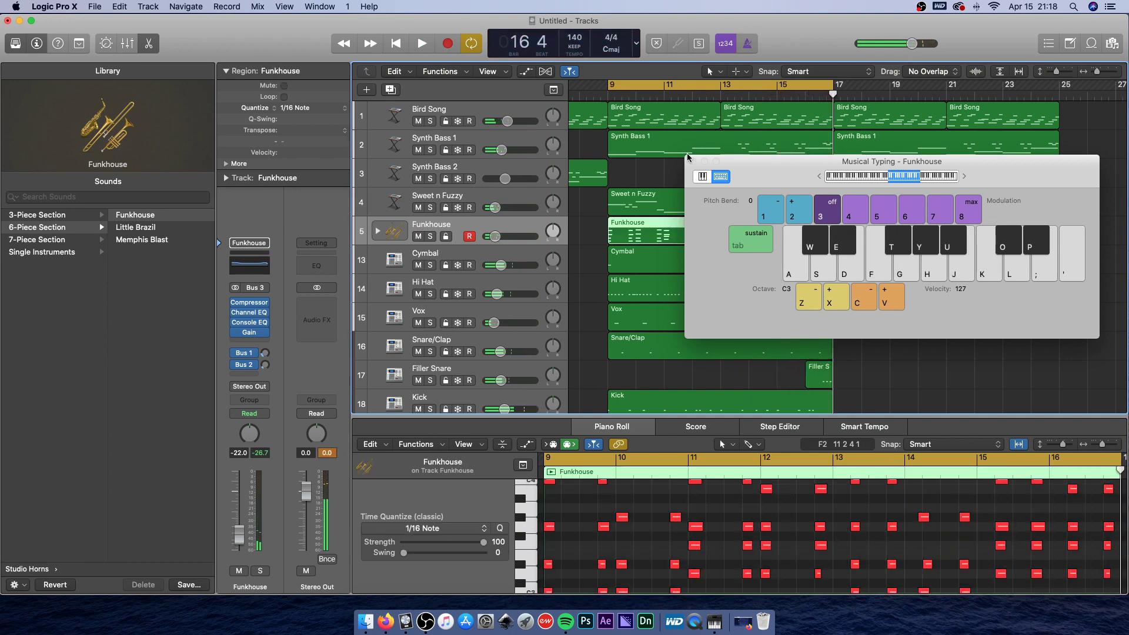
pyautogui.press('super+z')
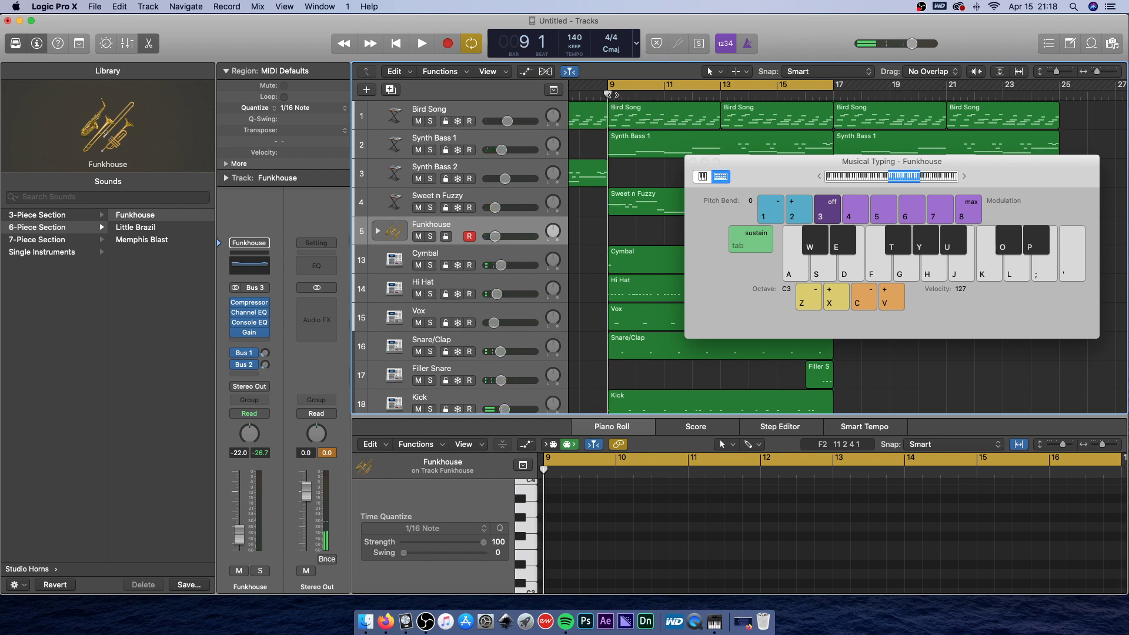
# Audition the high D that tops the A-flat chord on the Funkhouse horns, along with the C below it.
pyautogui.press('l')
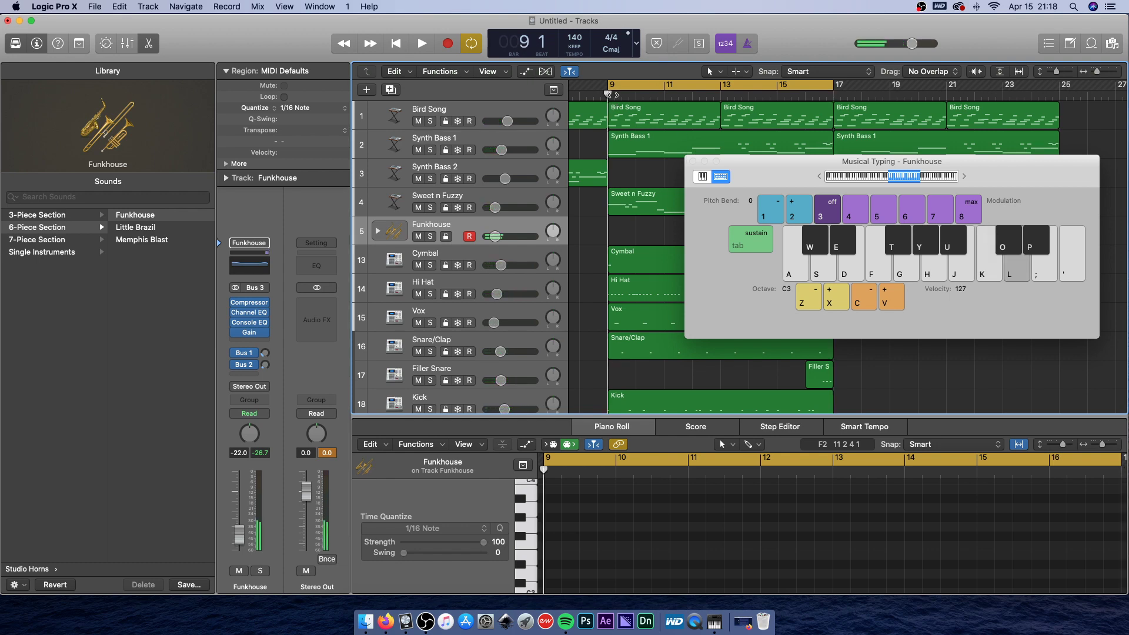
pyautogui.press('l')
pyautogui.press('l')
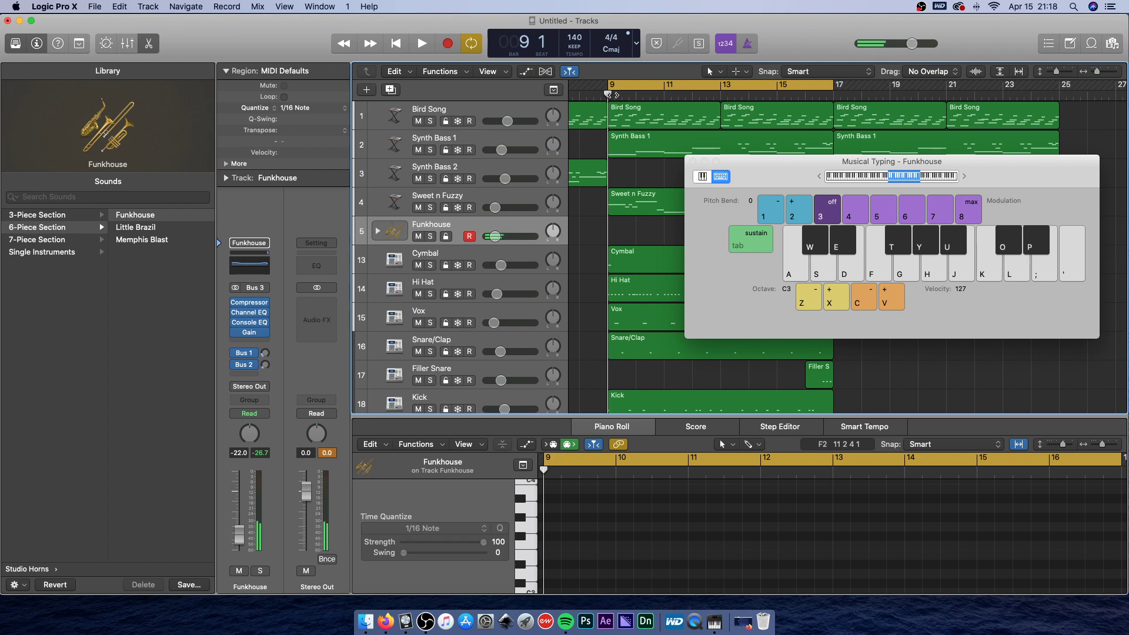
pyautogui.press('l')
pyautogui.press('l')
pyautogui.press('k')
pyautogui.press('l')
# Rehearse the full horn progression of C minor, A-flat, suspended C and G7 on the Funkhouse track.
pyautogui.hotkey('a', 'k')
pyautogui.hotkey('a', 'k')
pyautogui.hotkey('e', 'g', 'y')
pyautogui.press('l')
pyautogui.hotkey('a', 'k')
pyautogui.hotkey('a', 'k')
pyautogui.hotkey('a', 'k')
pyautogui.hotkey('f', 'g')
pyautogui.hotkey('f', 'g', 'k')
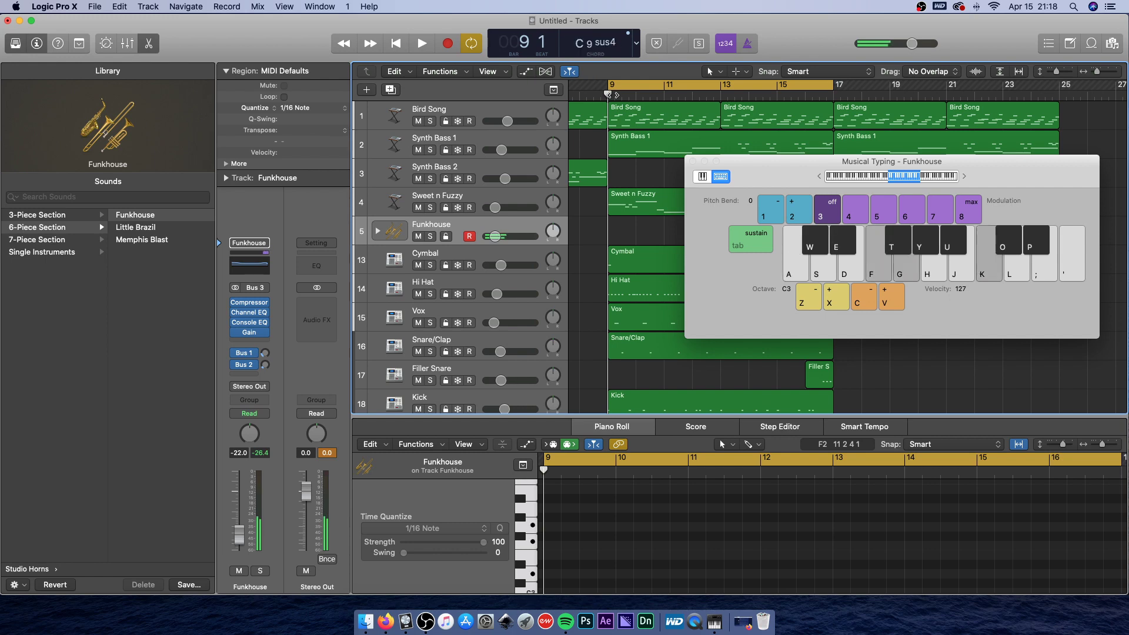
pyautogui.hotkey('s', 'j')
pyautogui.hotkey('f', 'g', 'j')
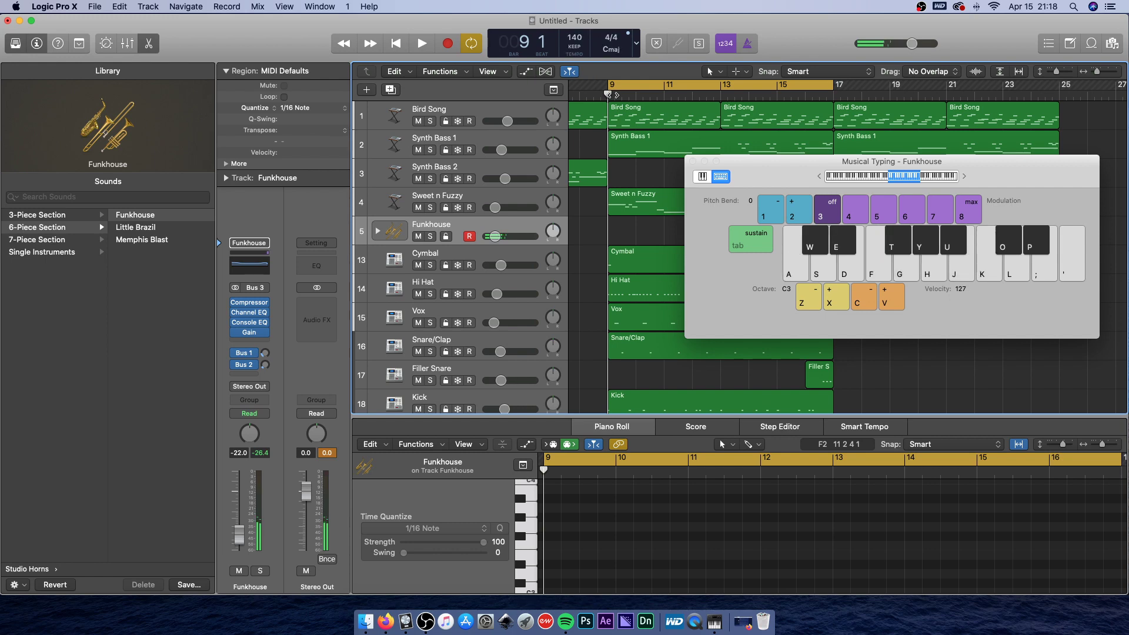
# Rehearse the C minor chord and the change from C9sus4 to G7 on the Funkhouse horns.
pyautogui.hotkey('a', 'k')
pyautogui.hotkey('a', 'g')
pyautogui.hotkey('a', 'k')
pyautogui.hotkey('a', 'k')
pyautogui.hotkey('s', 'k')
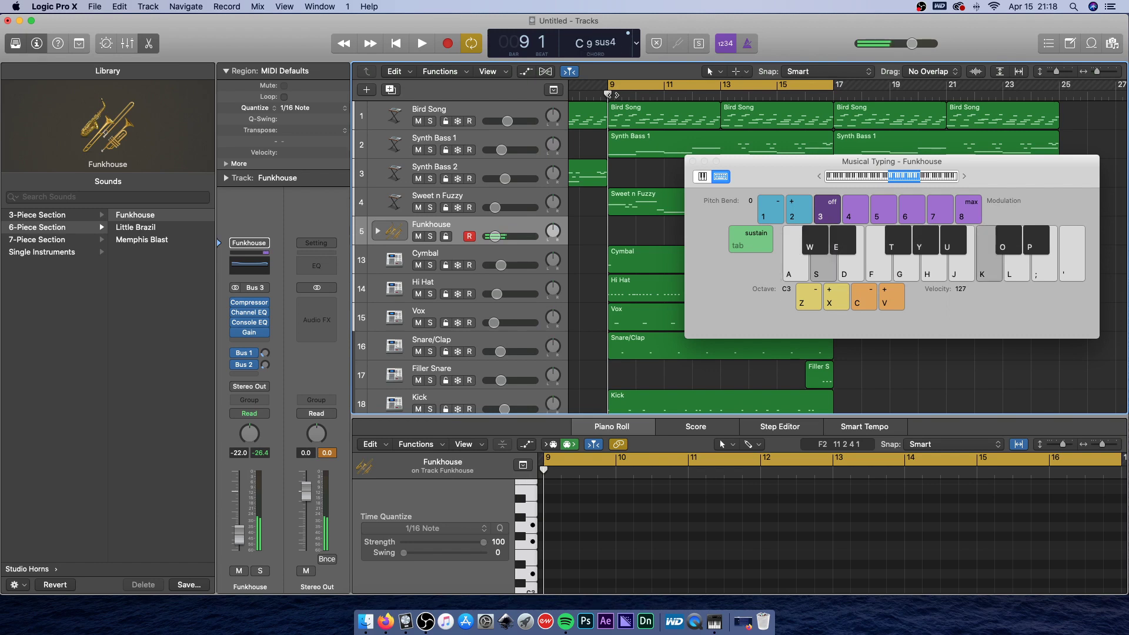
pyautogui.hotkey('f', 'g', 'k')
pyautogui.hotkey('s', 'f', 'g')
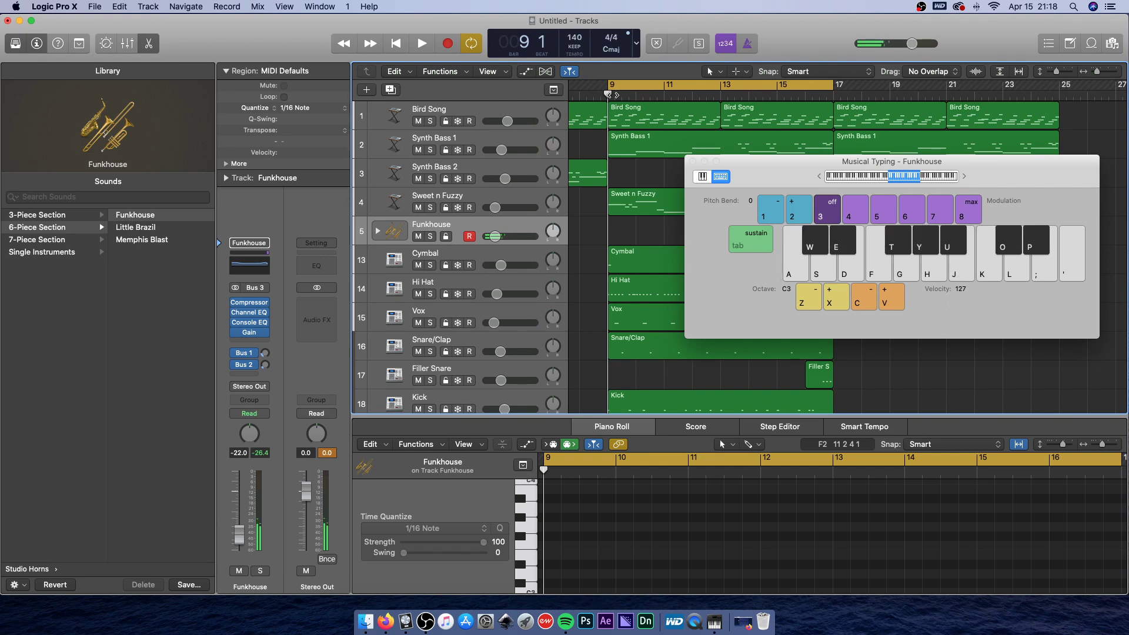
pyautogui.hotkey('g', 'j')
# Record a new Funkhouse take from bar 9, playing C minor stabs in bar 9 and an A-flat stab in bar 10.
pyautogui.press('r')
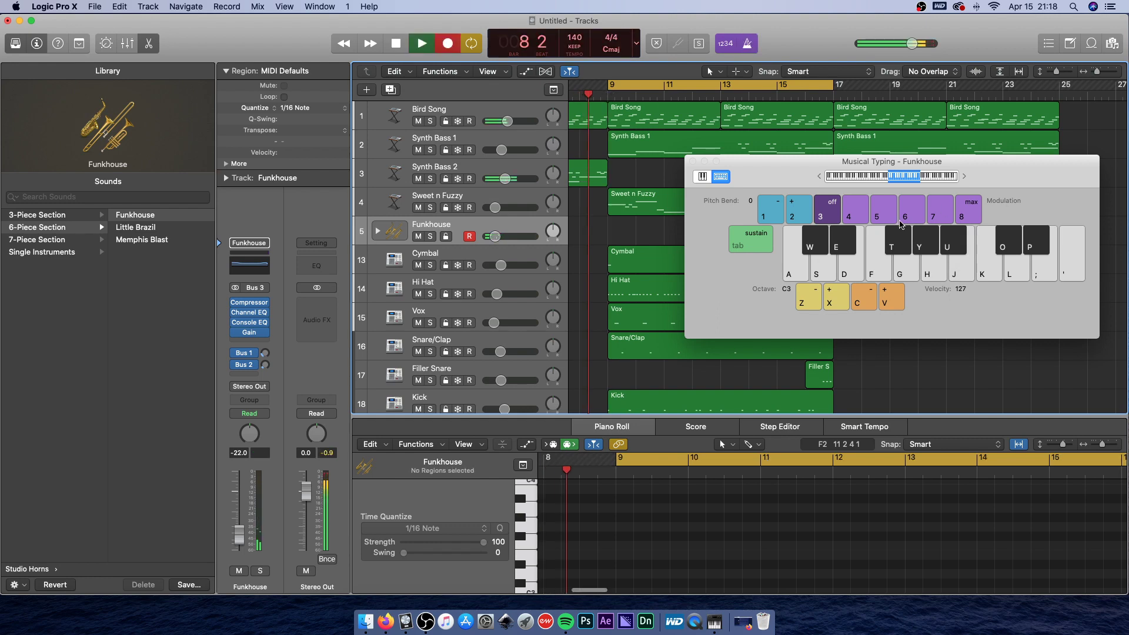
pyautogui.hotkey('a', 'k')
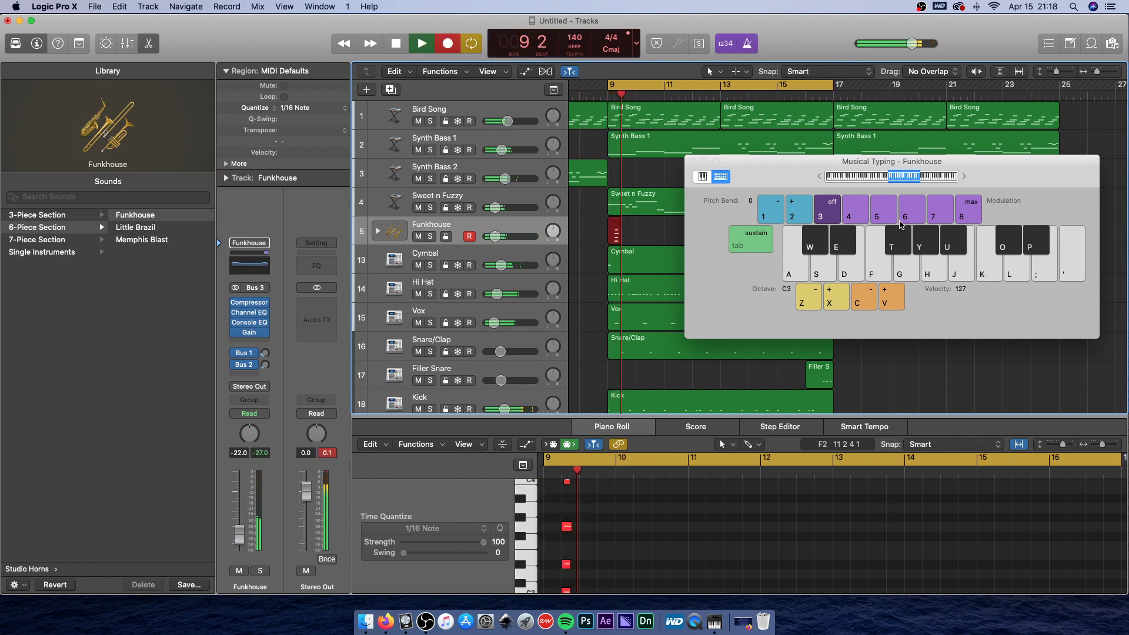
pyautogui.hotkey('a', 'e', 'g', 'k')
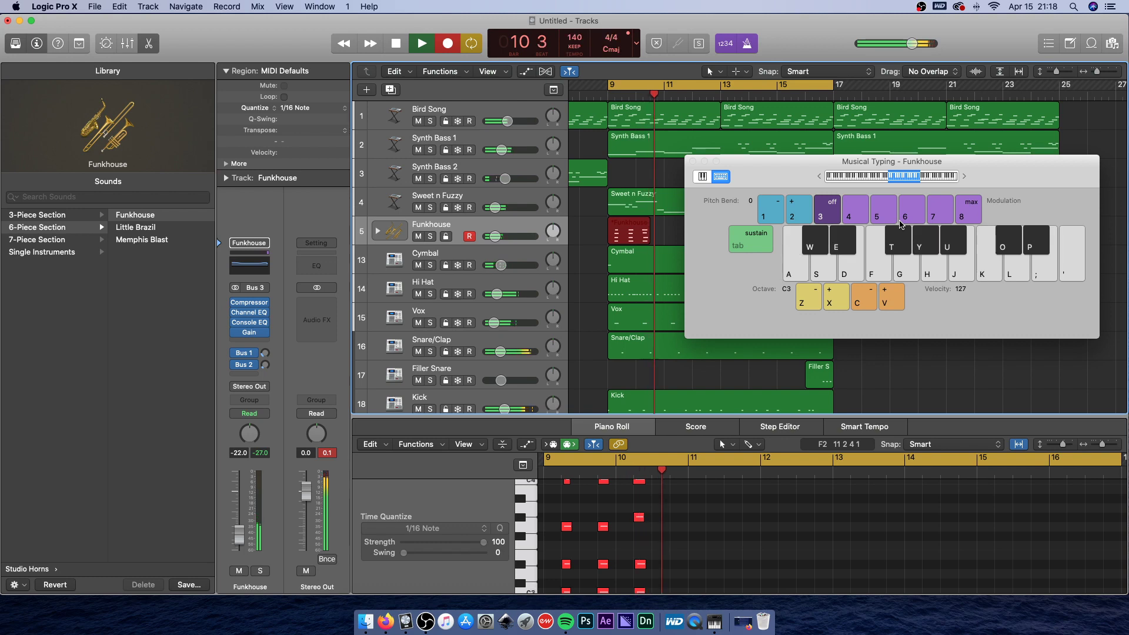
# Continue recording the Funkhouse horn chords through bar 12, using C chords, a D-F-G-C voicing in bar 11 and D-F-G-B in bar 12.
pyautogui.press('a')
pyautogui.press('k')
pyautogui.press('s')
pyautogui.press('f')
pyautogui.press('g')
pyautogui.press('k')
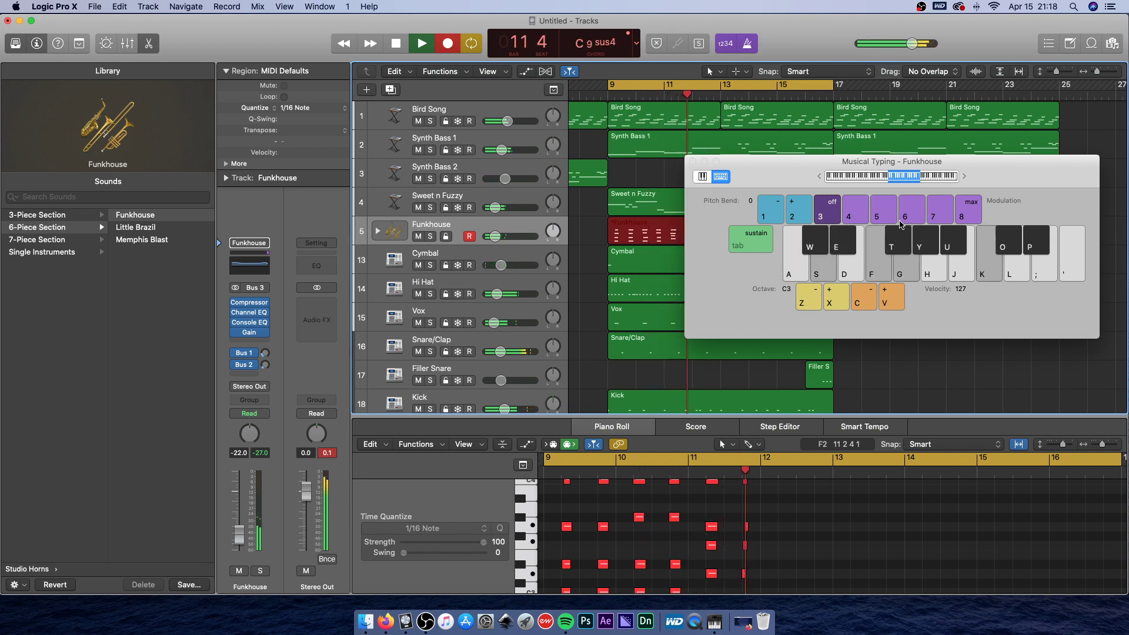
pyautogui.press('s')
pyautogui.press('f')
pyautogui.press('g')
pyautogui.press('k')
pyautogui.press('s')
pyautogui.press('f')
pyautogui.press('g')
pyautogui.press('j')
pyautogui.press('s')
pyautogui.press('f')
pyautogui.press('g')
pyautogui.press('j')
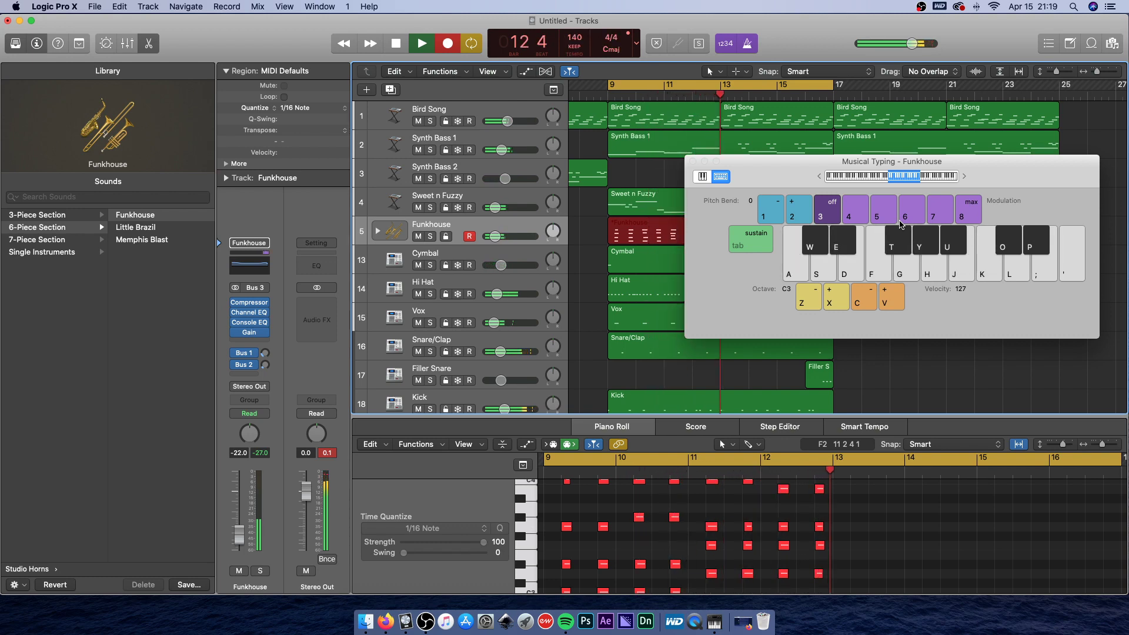
# Record the Funkhouse horn chords for bars 13 to 16, returning to C chords before the D-F-G voicings, and stop recording at the end.
pyautogui.press('a')
pyautogui.press('k')
pyautogui.press('a')
pyautogui.press('k')
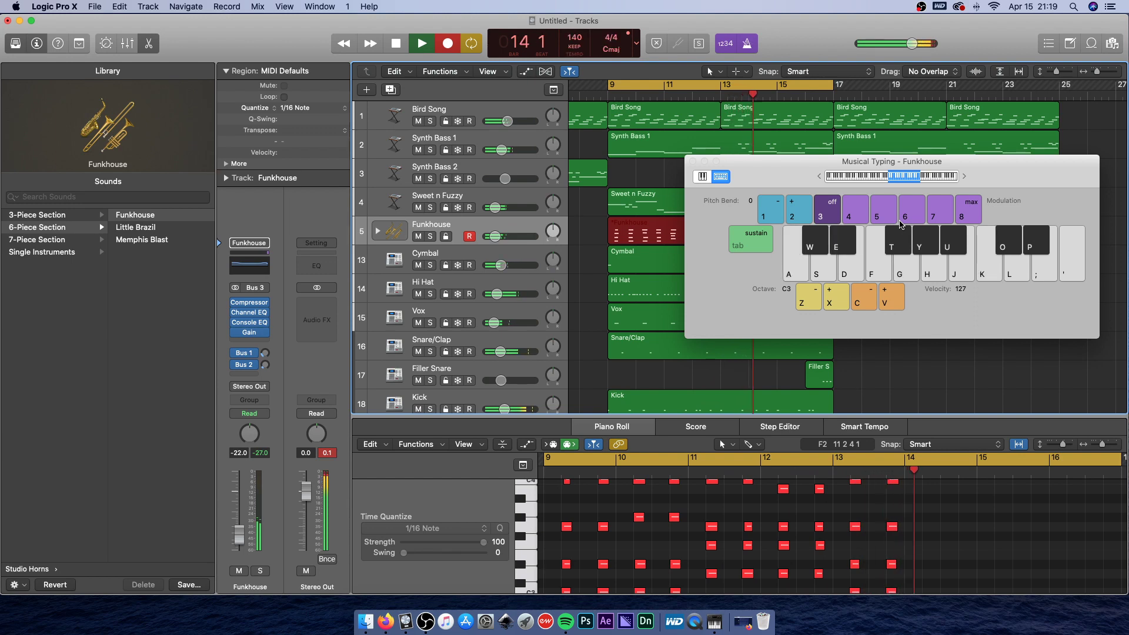
pyautogui.press('a')
pyautogui.press('k')
pyautogui.press('a')
pyautogui.press('k')
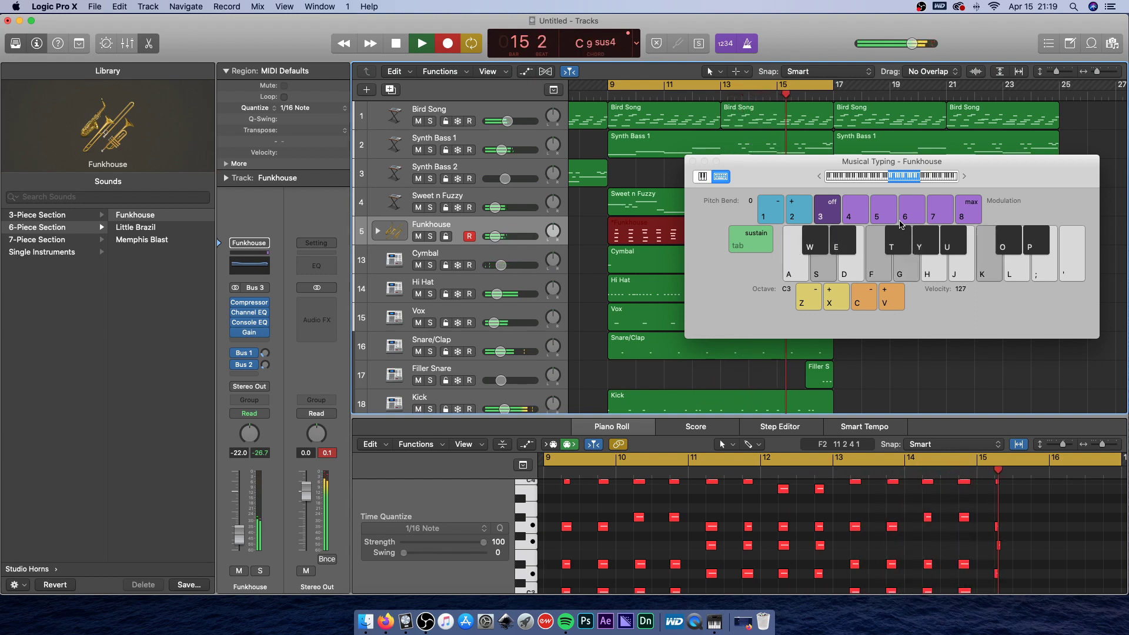
pyautogui.press('s')
pyautogui.press('f')
pyautogui.press('g')
pyautogui.press('k')
pyautogui.press('s')
pyautogui.press('f')
pyautogui.press('g')
pyautogui.press('k')
pyautogui.press('s')
pyautogui.press('f')
pyautogui.press('g')
pyautogui.press('k')
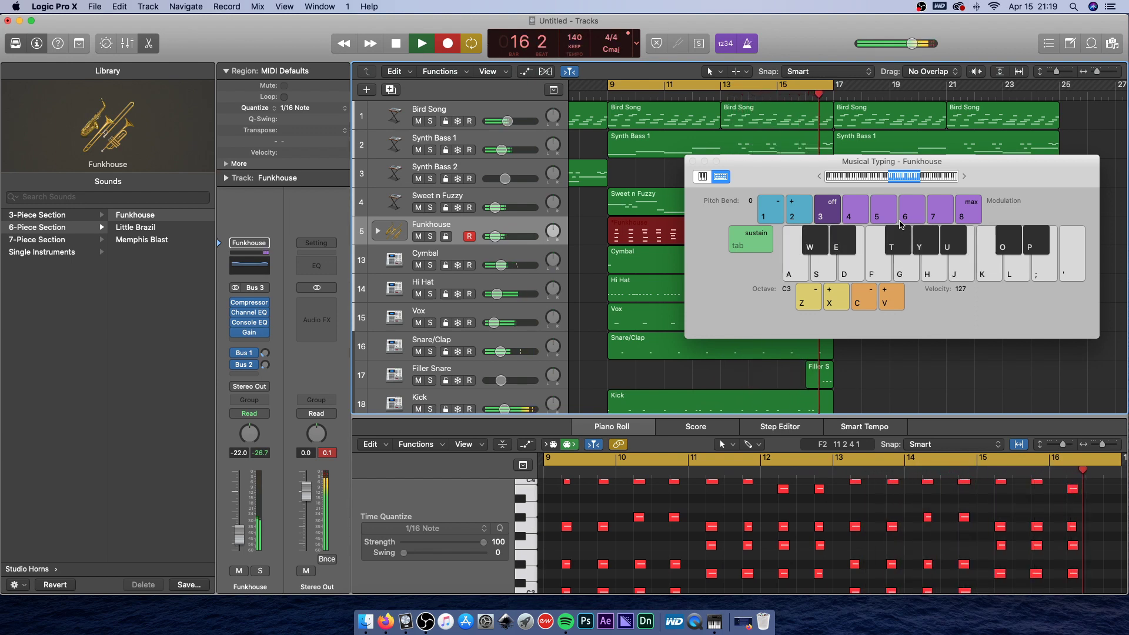
pyautogui.press('s')
pyautogui.press('f')
pyautogui.press('g')
pyautogui.press('k')
pyautogui.press('s')
pyautogui.press('f')
pyautogui.press('g')
pyautogui.press('k')
pyautogui.press('space')
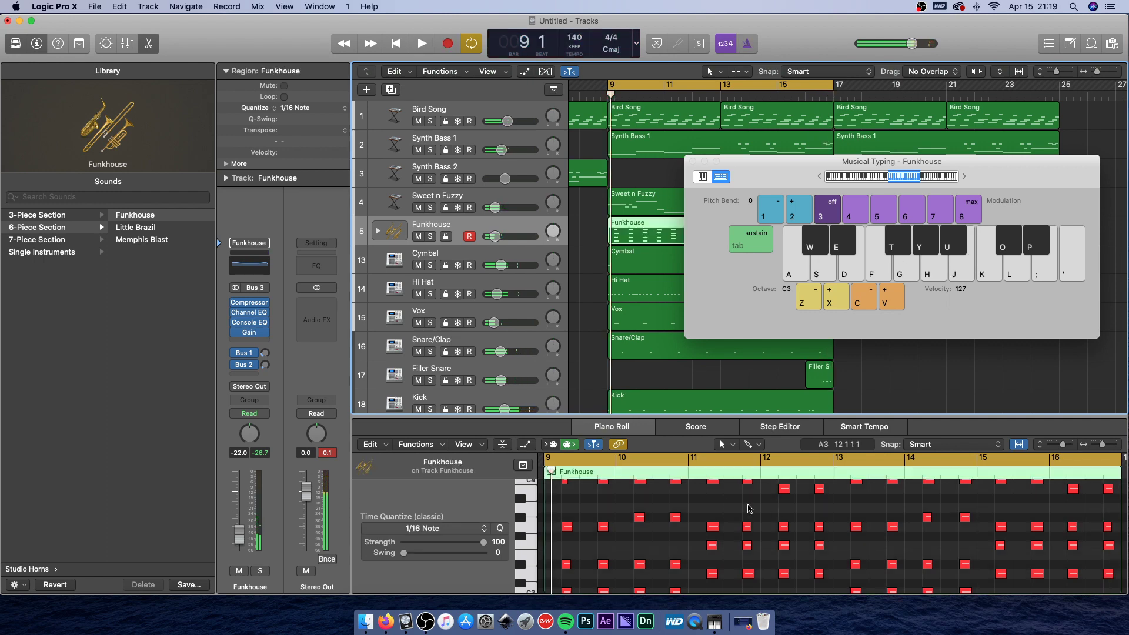
# Select all recorded notes in the Funkhouse region and set their articulation to Staccato.
pyautogui.rightClick(723, 500)
pyautogui.click(765, 510)
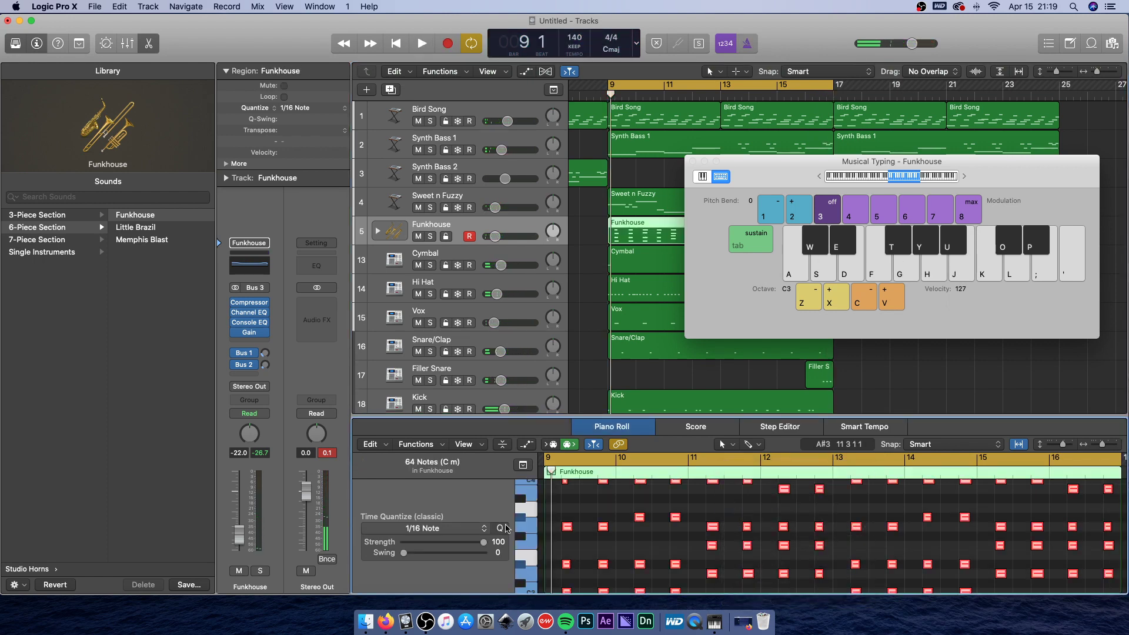
pyautogui.click(608, 509)
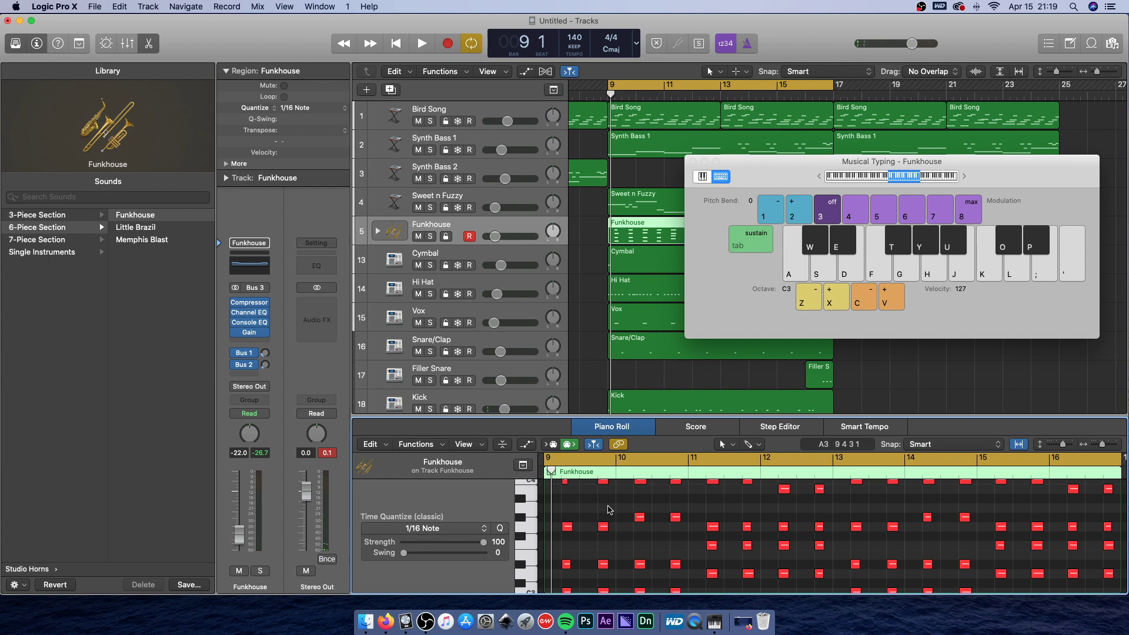
pyautogui.rightClick(609, 510)
pyautogui.click(636, 510)
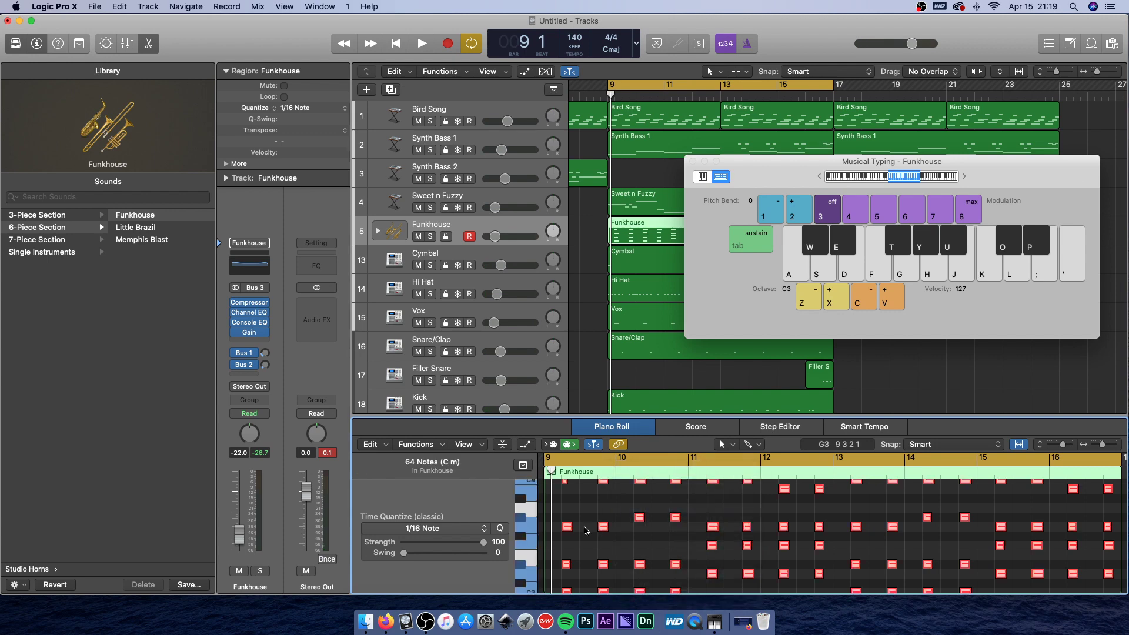
pyautogui.rightClick(568, 528)
pyautogui.moveTo(613, 442)
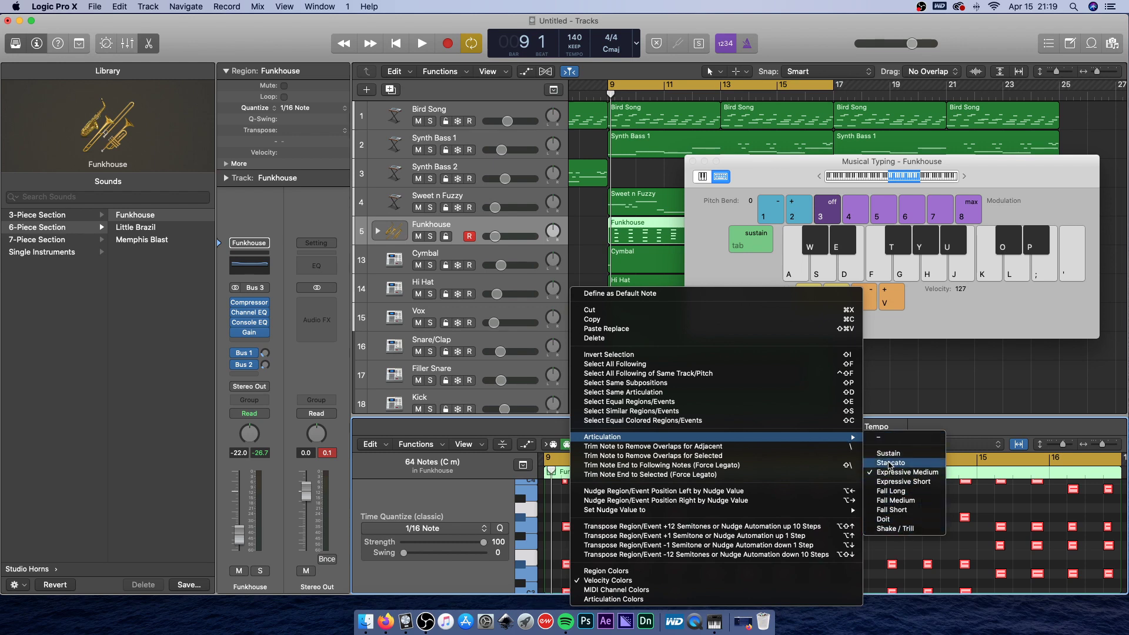
pyautogui.click(889, 463)
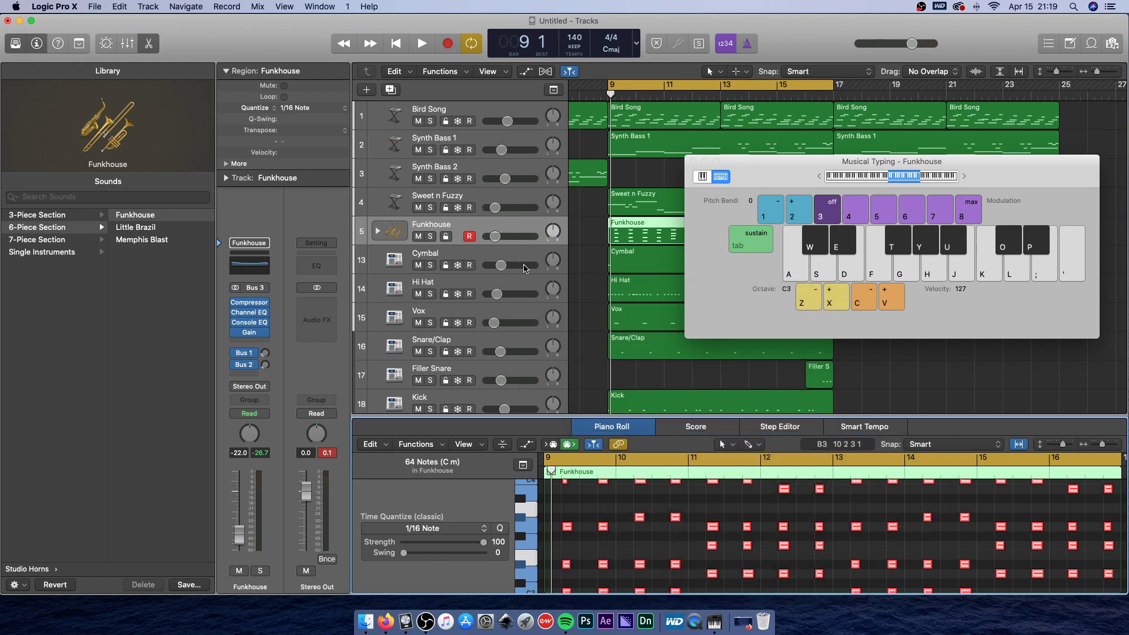
# Solo the Funkhouse track and raise its volume to -15.0 dB during playback.
pyautogui.click(430, 237)
pyautogui.press('space')
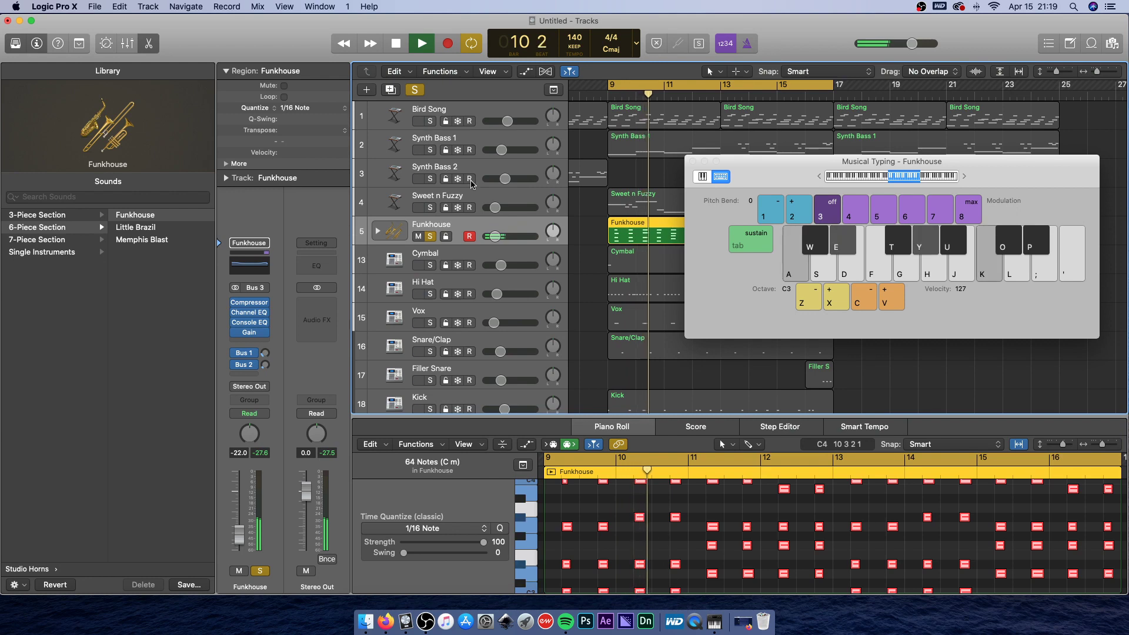
pyautogui.moveTo(495, 236); pyautogui.dragTo(497, 236)
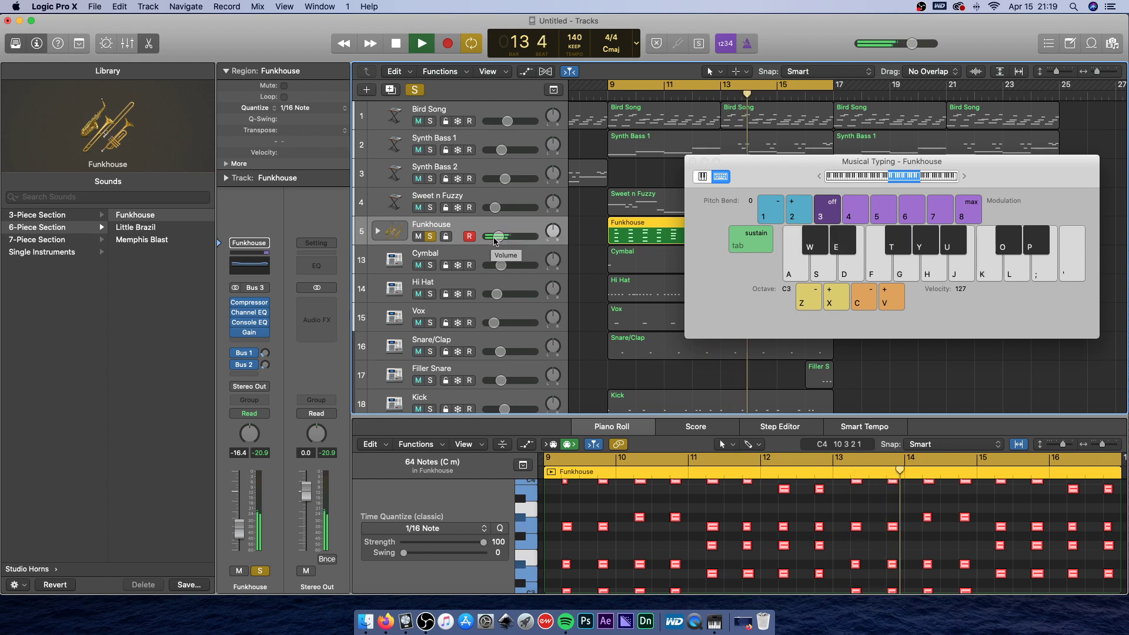
pyautogui.moveTo(503, 236); pyautogui.dragTo(504, 238)
pyautogui.press('space')
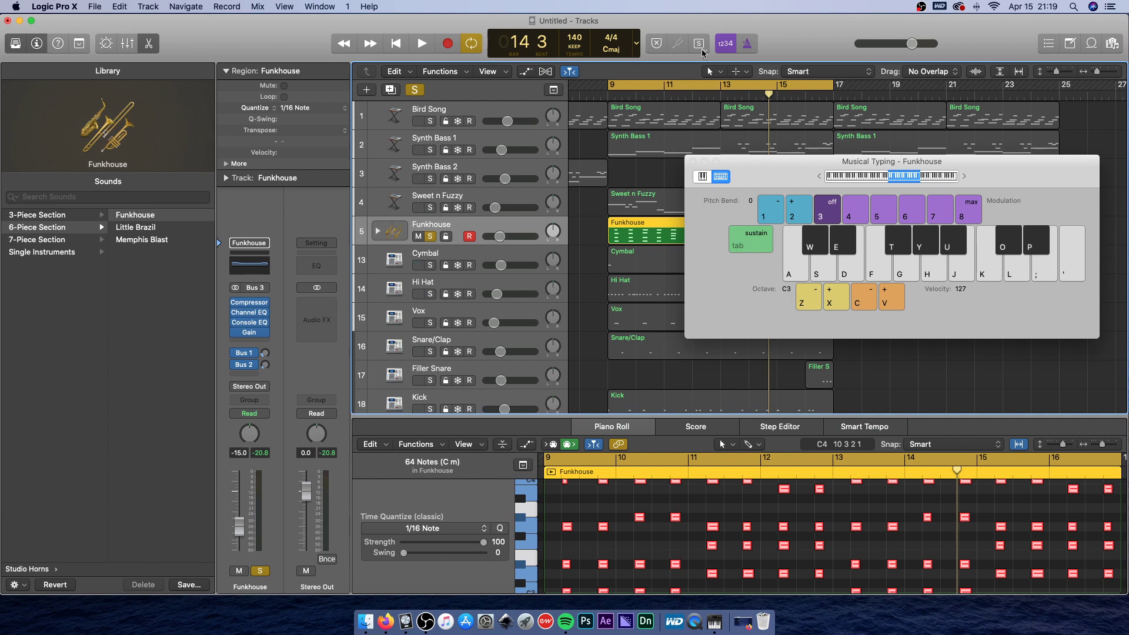
# Play the soloed horns from bar 9 and add an Overdrive effect to the Funkhouse channel after Gain.
pyautogui.click(609, 96)
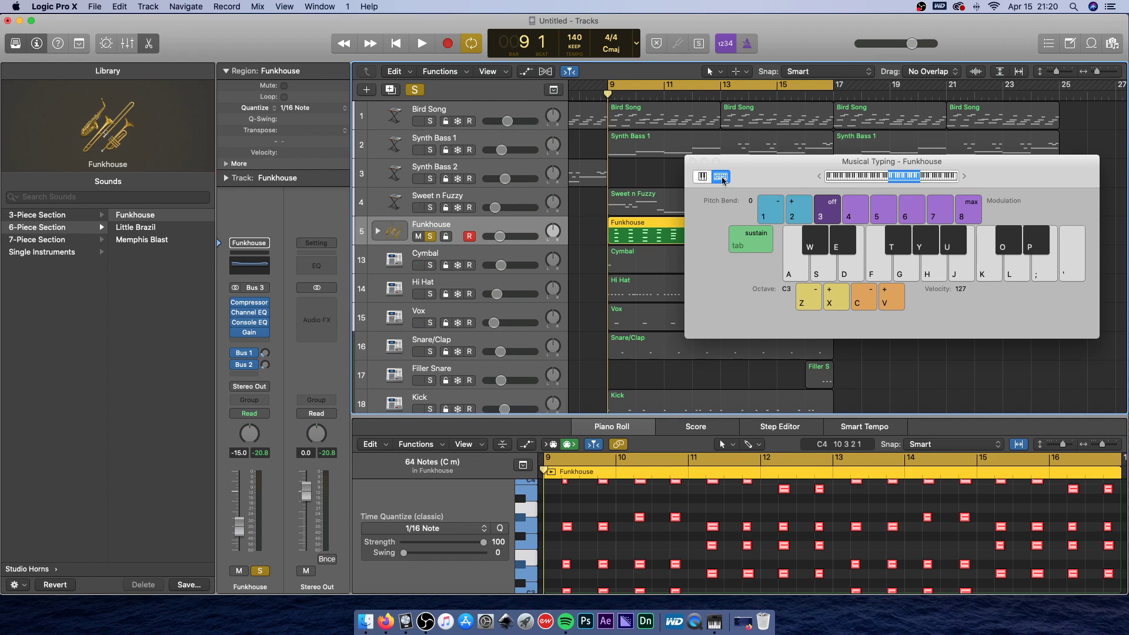
pyautogui.moveTo(723, 180); pyautogui.dragTo(668, 157)
pyautogui.press('space')
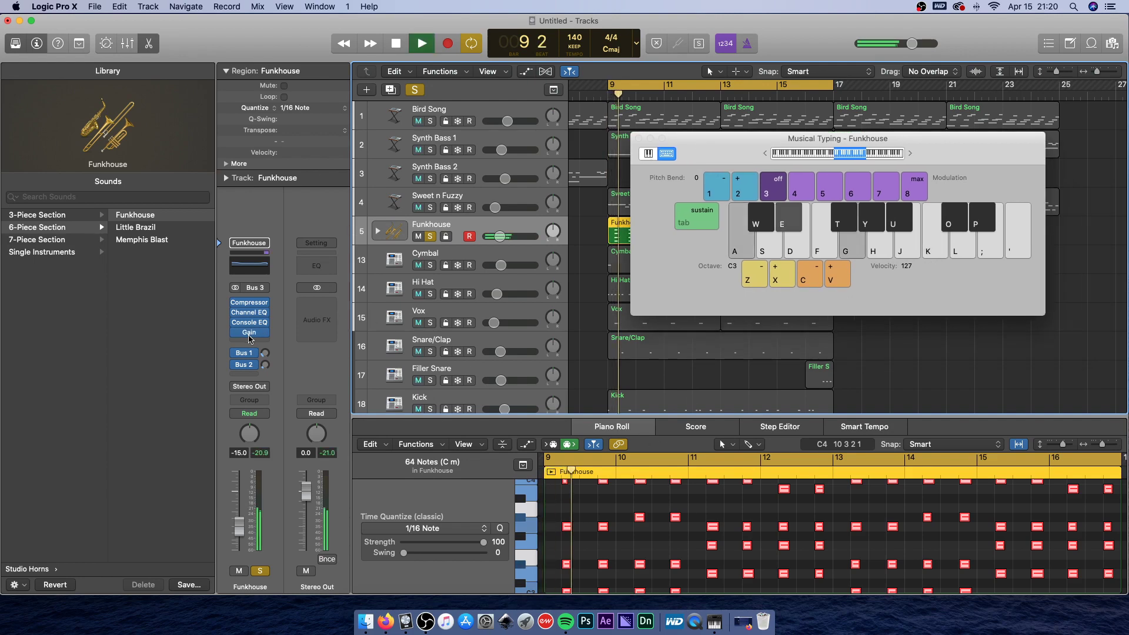
pyautogui.click(249, 341)
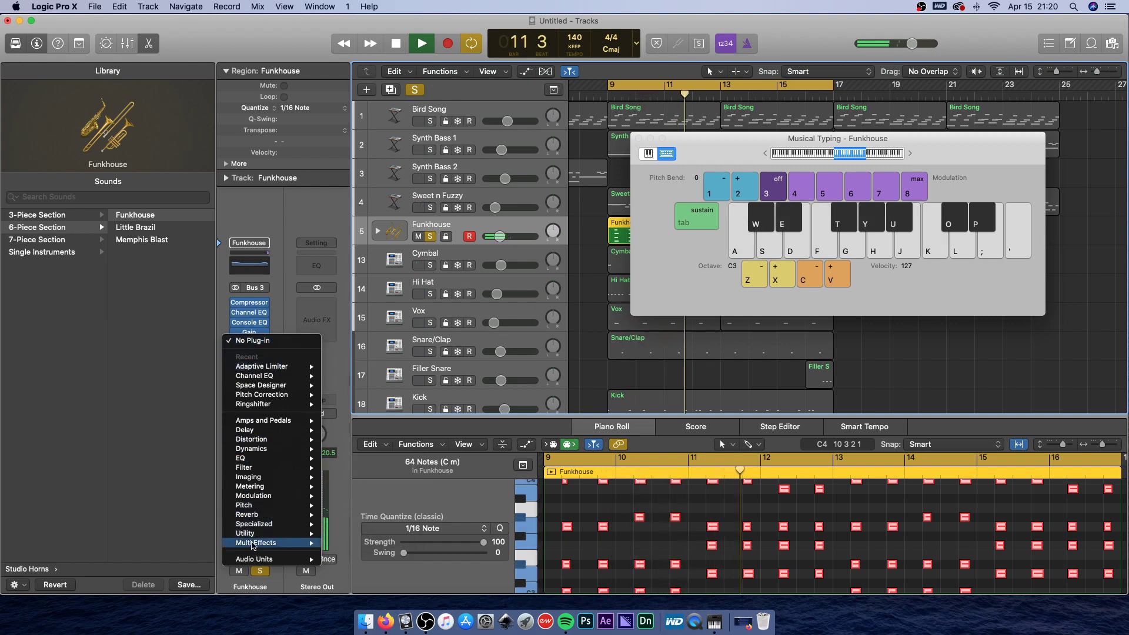
pyautogui.moveTo(259, 440)
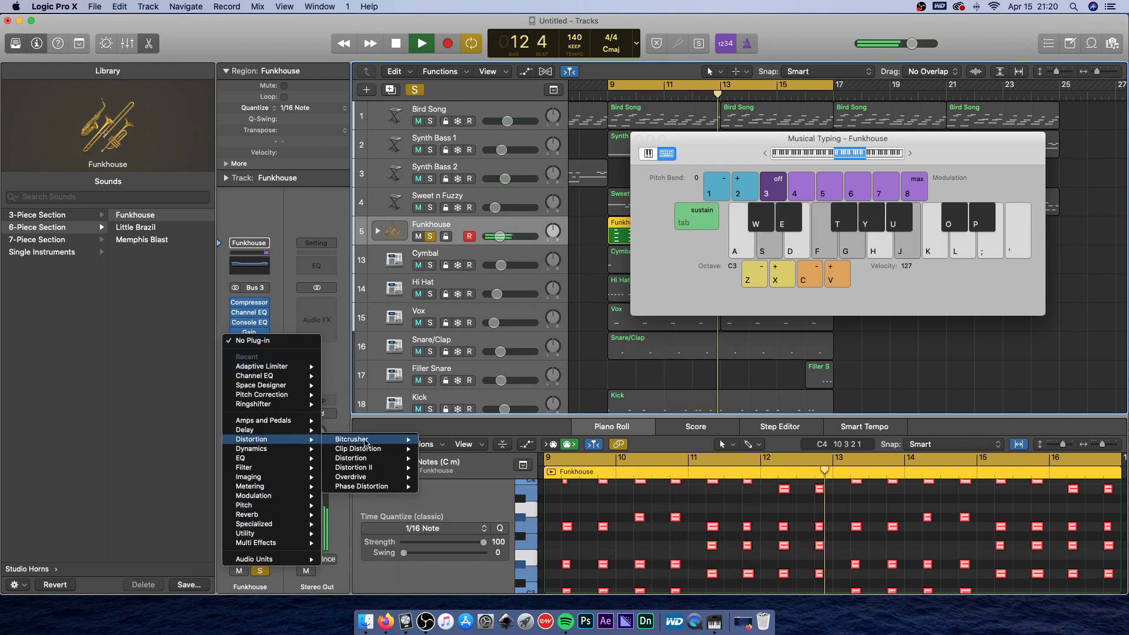
pyautogui.click(494, 435)
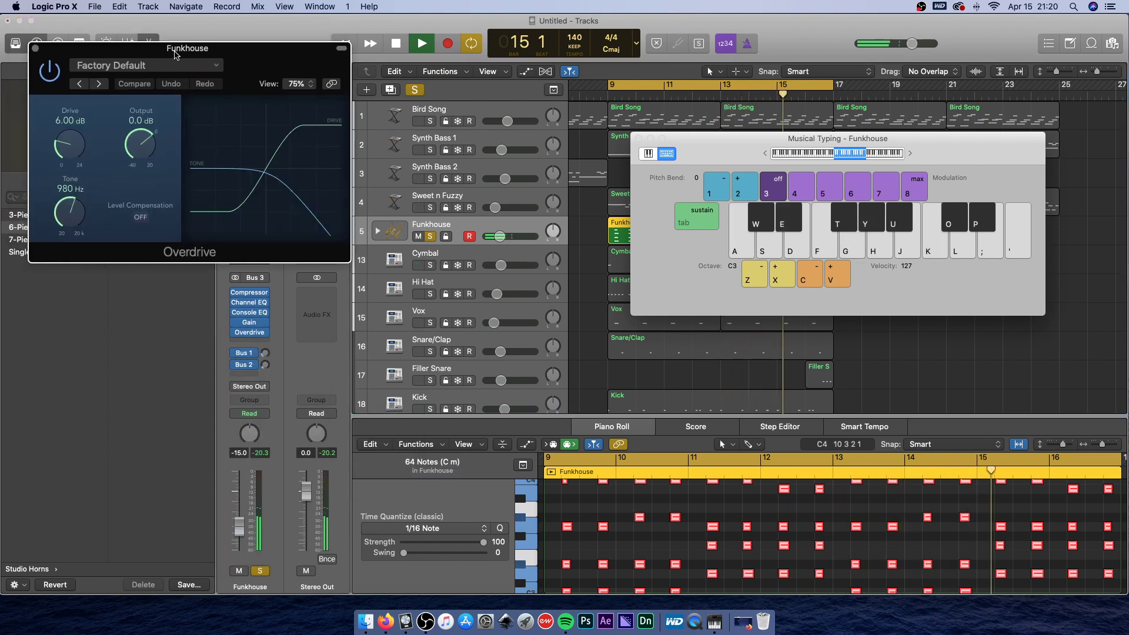
# Set the Overdrive's drive to 11 dB and its tone to 20000 Hz, and close the effect.
pyautogui.moveTo(175, 54); pyautogui.dragTo(337, 138)
pyautogui.moveTo(233, 297); pyautogui.dragTo(230, 243)
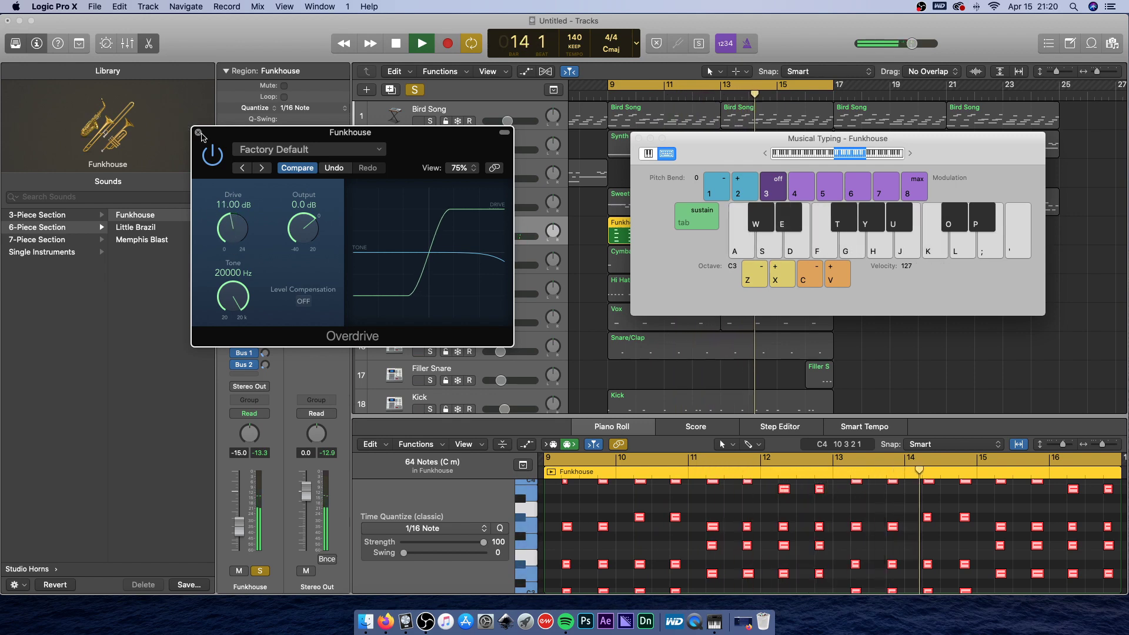
pyautogui.click(199, 133)
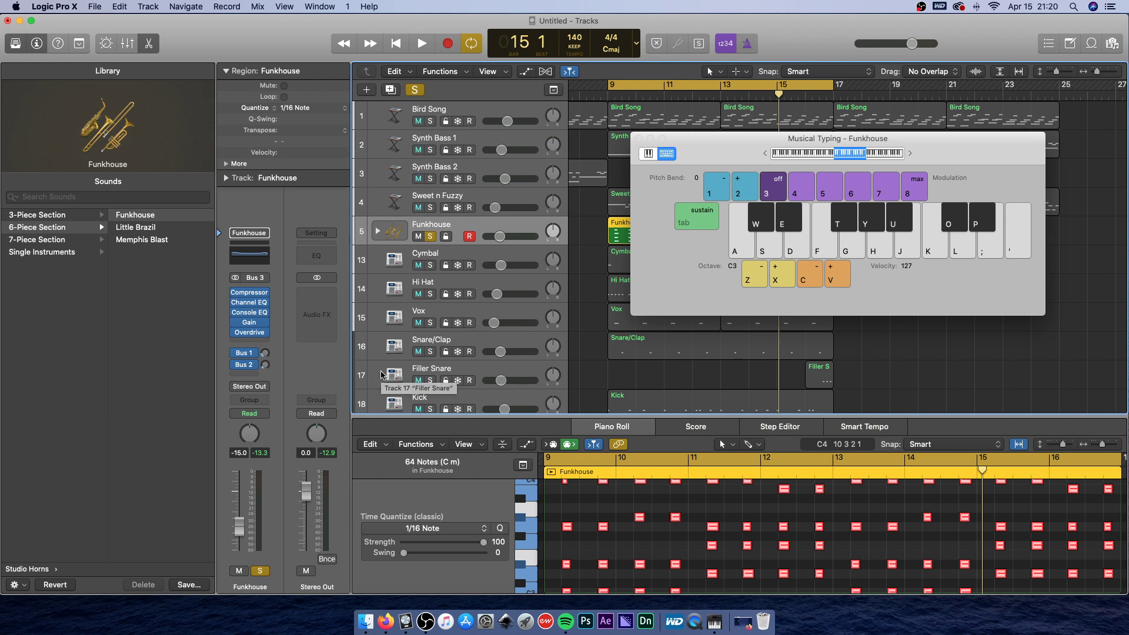
# Replay the soloed horns and add a stereo Space Designer reverb to the Funkhouse channel after Overdrive.
pyautogui.press('space')
pyautogui.press('a')
pyautogui.press('k')
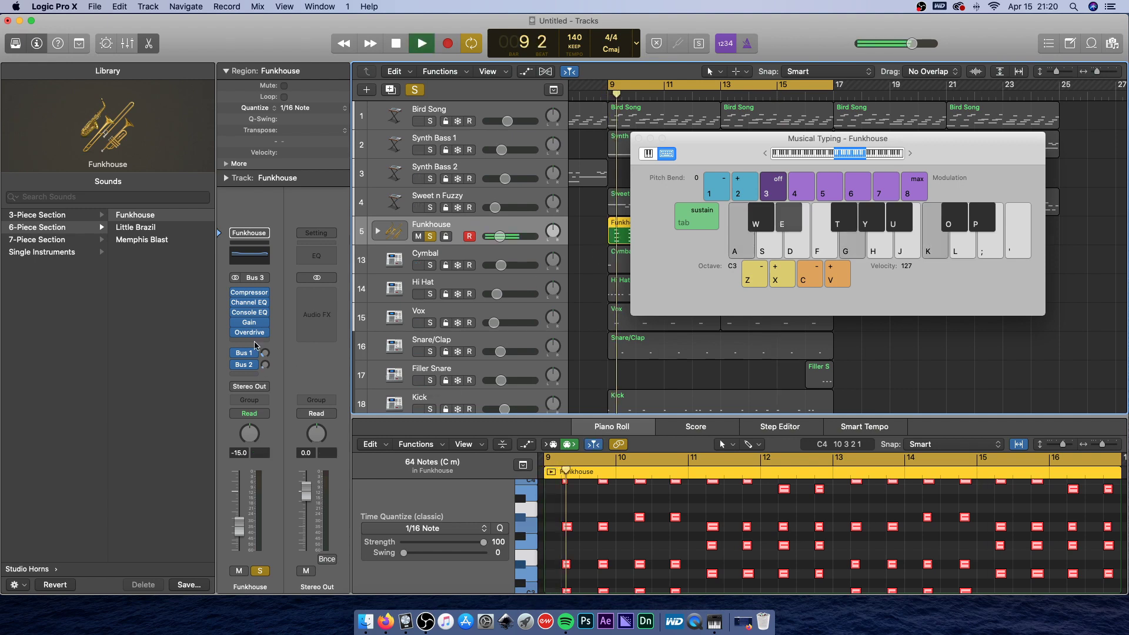
pyautogui.press('a')
pyautogui.press('e')
pyautogui.press('g')
pyautogui.press('k')
pyautogui.click(254, 342)
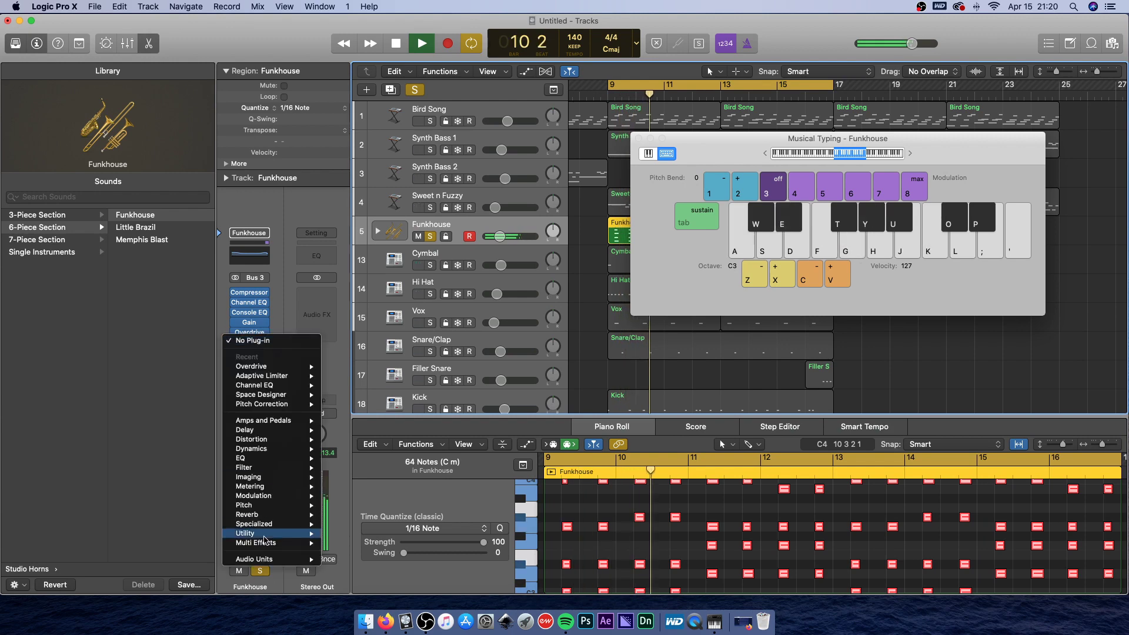
pyautogui.moveTo(276, 515)
pyautogui.moveTo(365, 543)
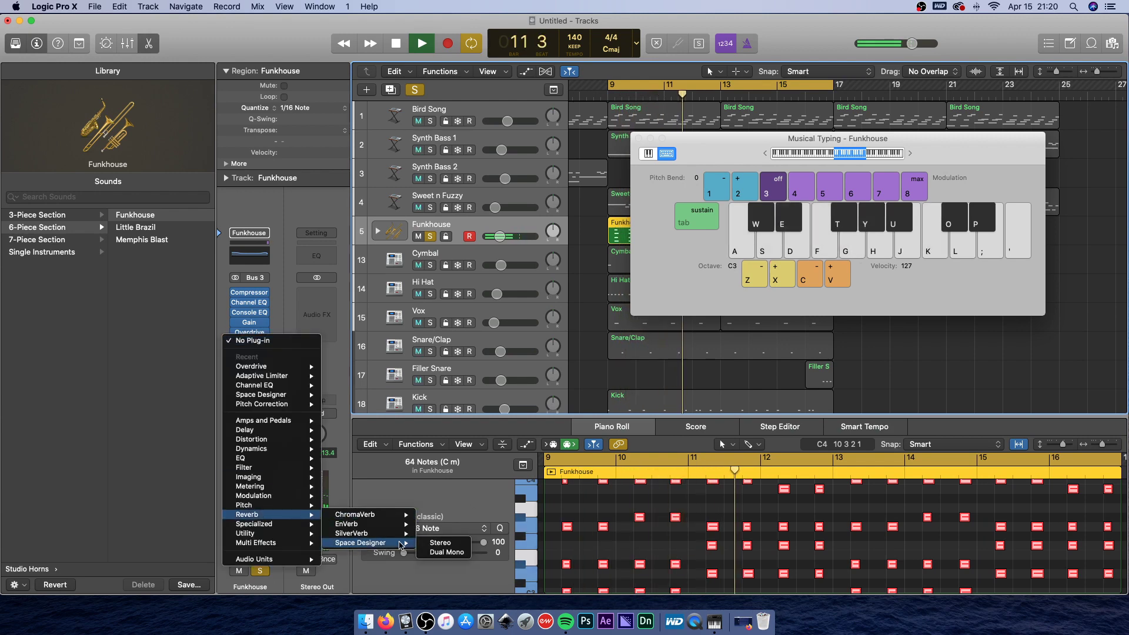
pyautogui.click(443, 543)
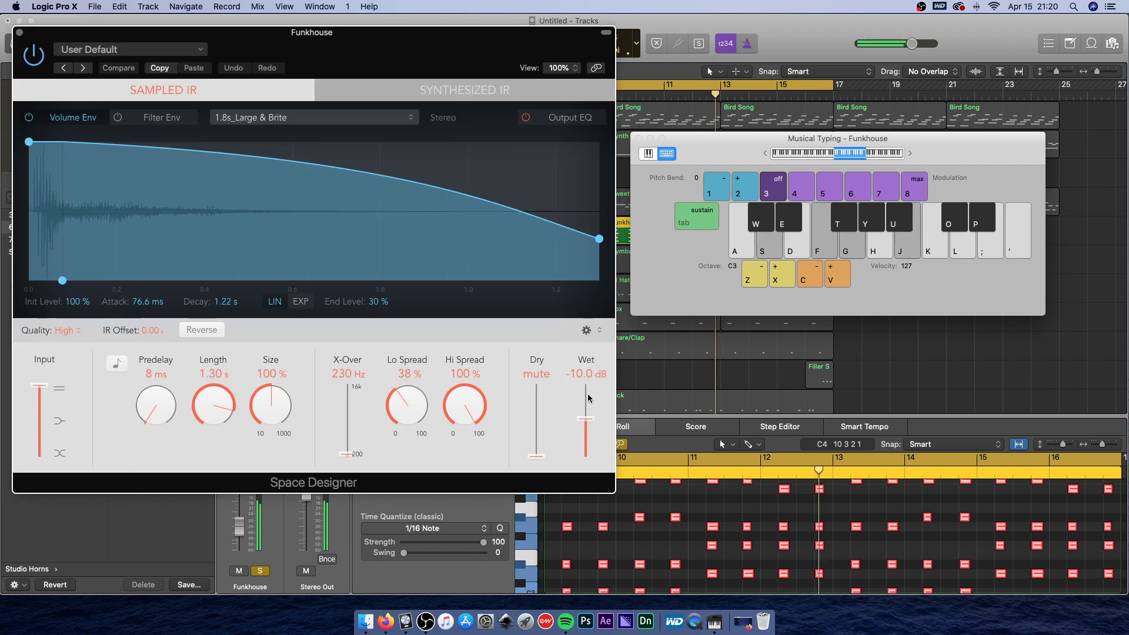
# Set the Space Designer's dry level to 0 dB and wet level to -20 dB, and close the effect.
pyautogui.moveTo(535, 461); pyautogui.dragTo(536, 384)
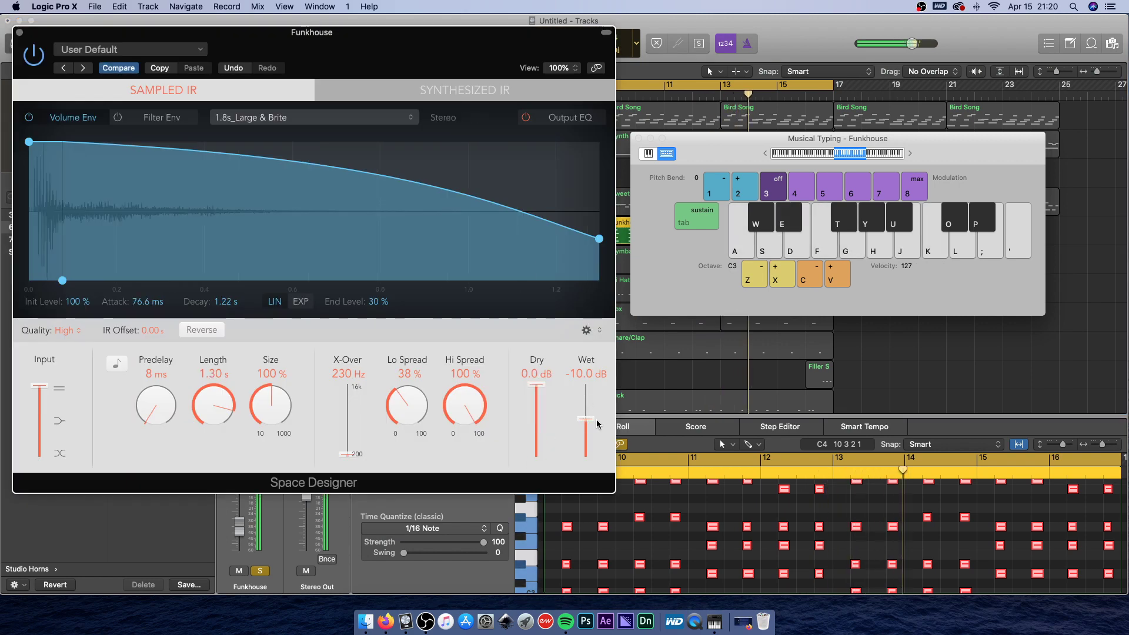
pyautogui.moveTo(585, 419); pyautogui.dragTo(592, 432)
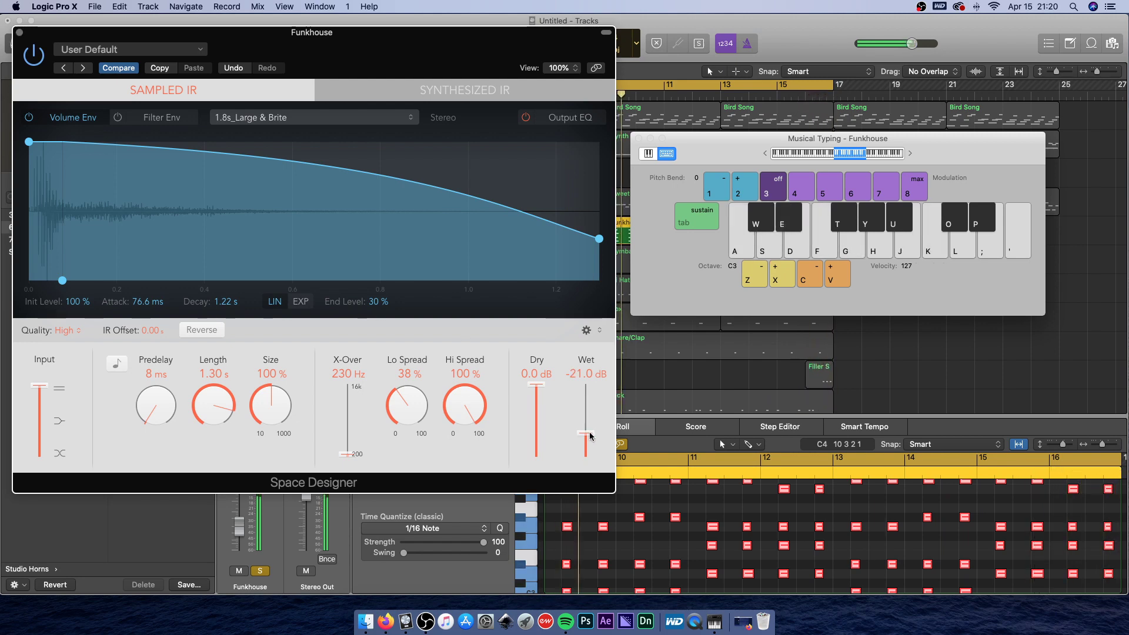
pyautogui.moveTo(587, 430); pyautogui.dragTo(591, 435)
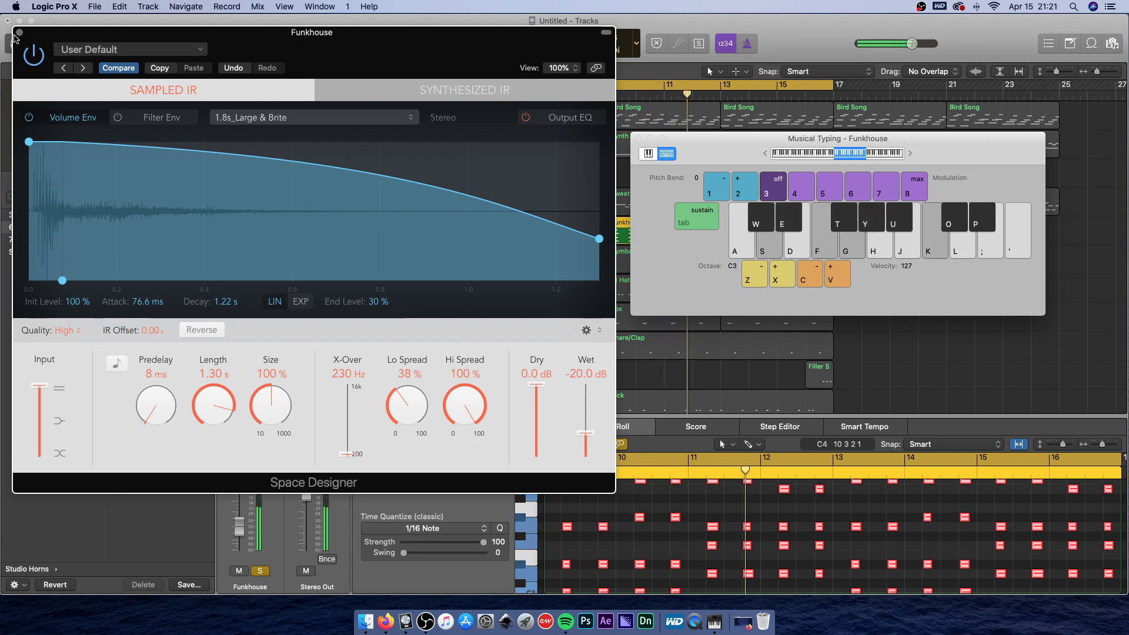
pyautogui.press('super+w')
# Lower the Funkhouse track's volume to -17.2 dB, stop playback and turn off its solo.
pyautogui.moveTo(515, 239); pyautogui.dragTo(513, 239)
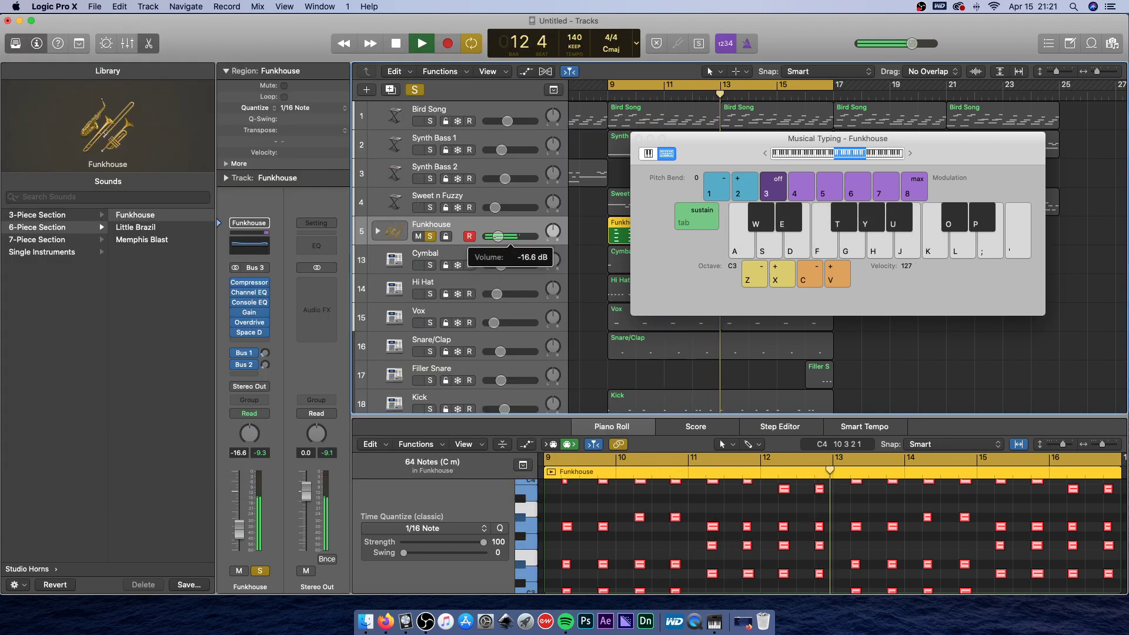
pyautogui.press('space')
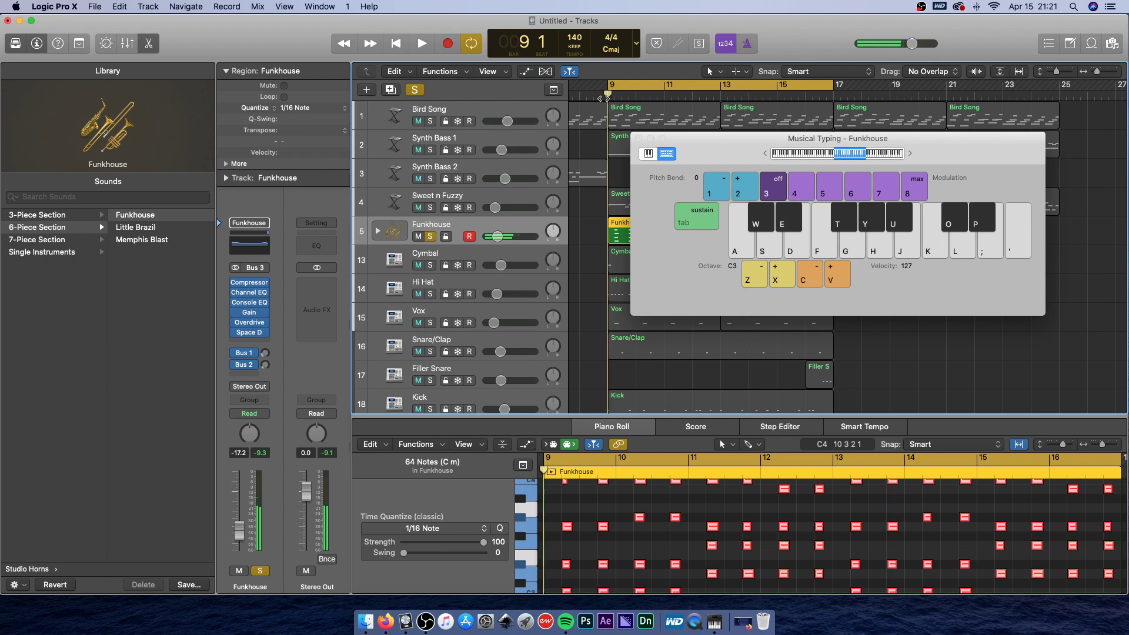
pyautogui.click(407, 93)
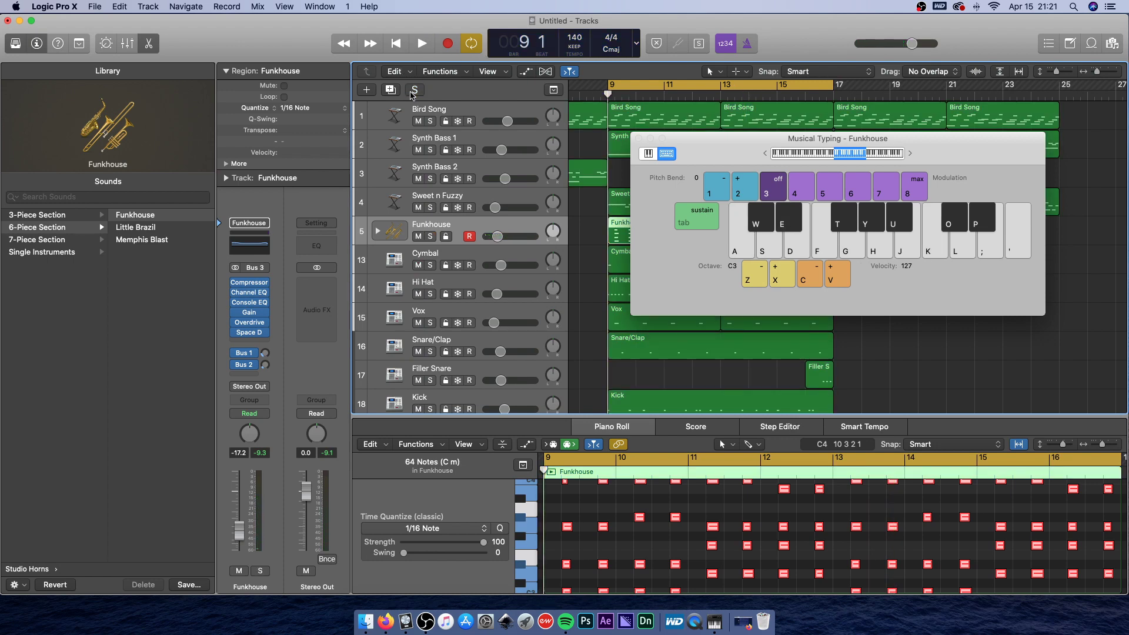
# Play the full mix from bar 9 and lower the Funkhouse track's volume to -20.5 dB.
pyautogui.moveTo(753, 166); pyautogui.dragTo(831, 205)
pyautogui.press('space')
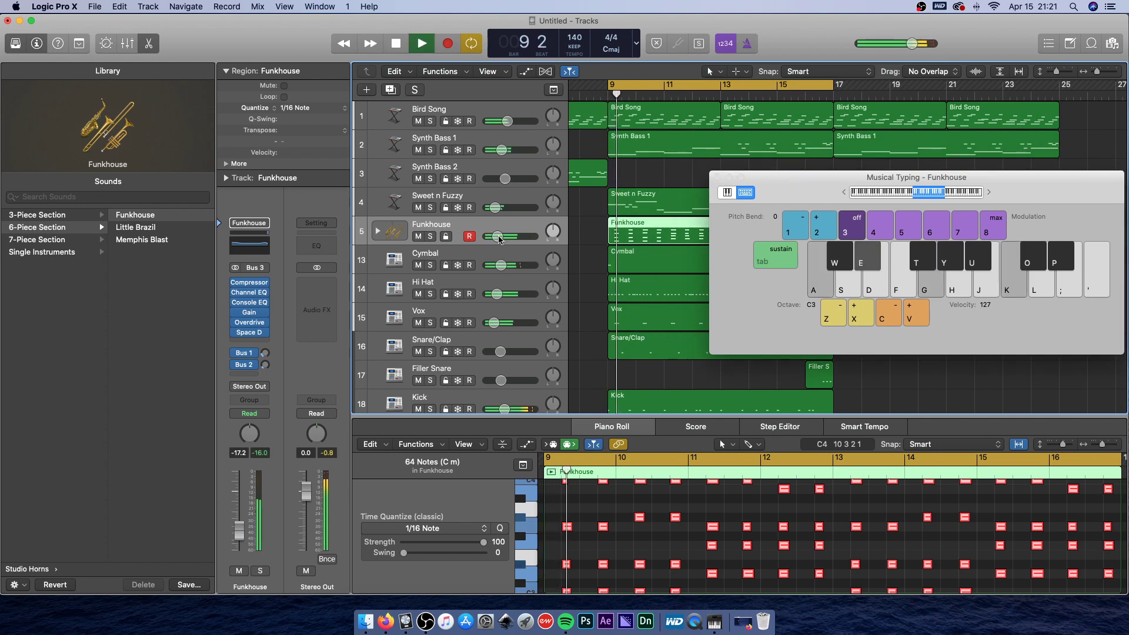
pyautogui.moveTo(498, 237); pyautogui.dragTo(495, 236)
# Raise the wet level of the Funkhouse track's Space Designer to -16 dB and close the effect.
pyautogui.click(250, 333)
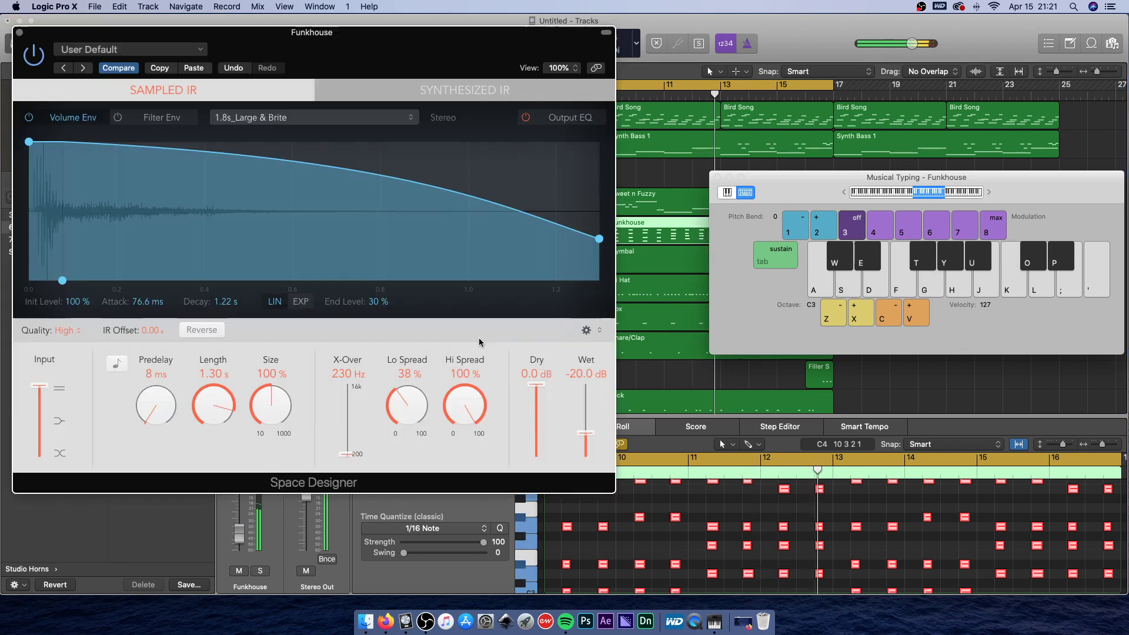
pyautogui.moveTo(576, 443); pyautogui.dragTo(577, 437)
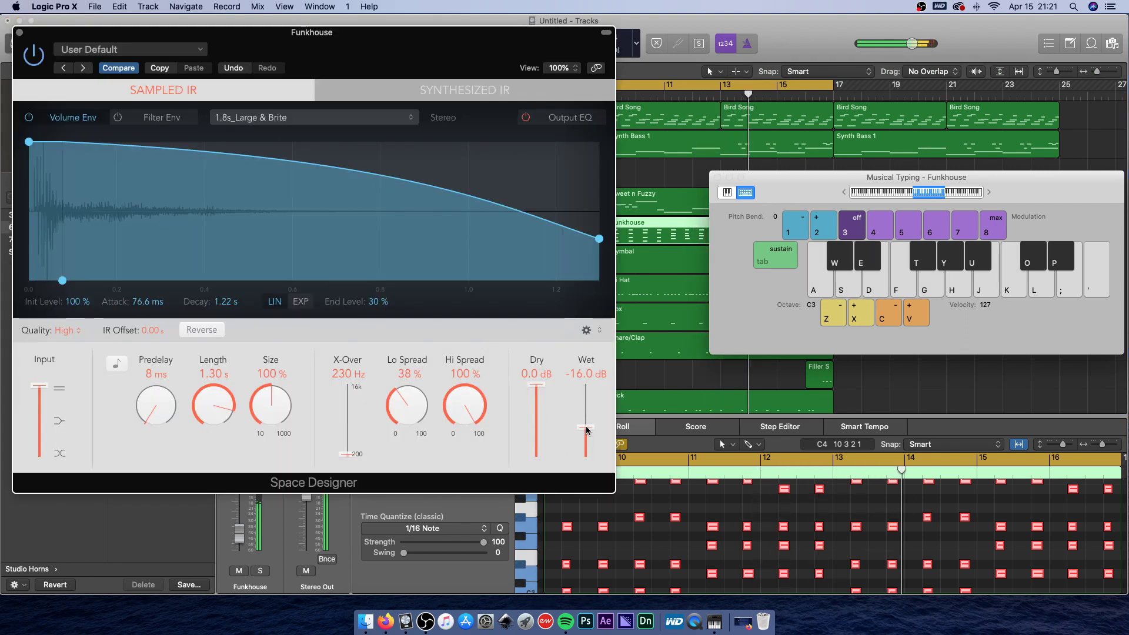
pyautogui.click(19, 32)
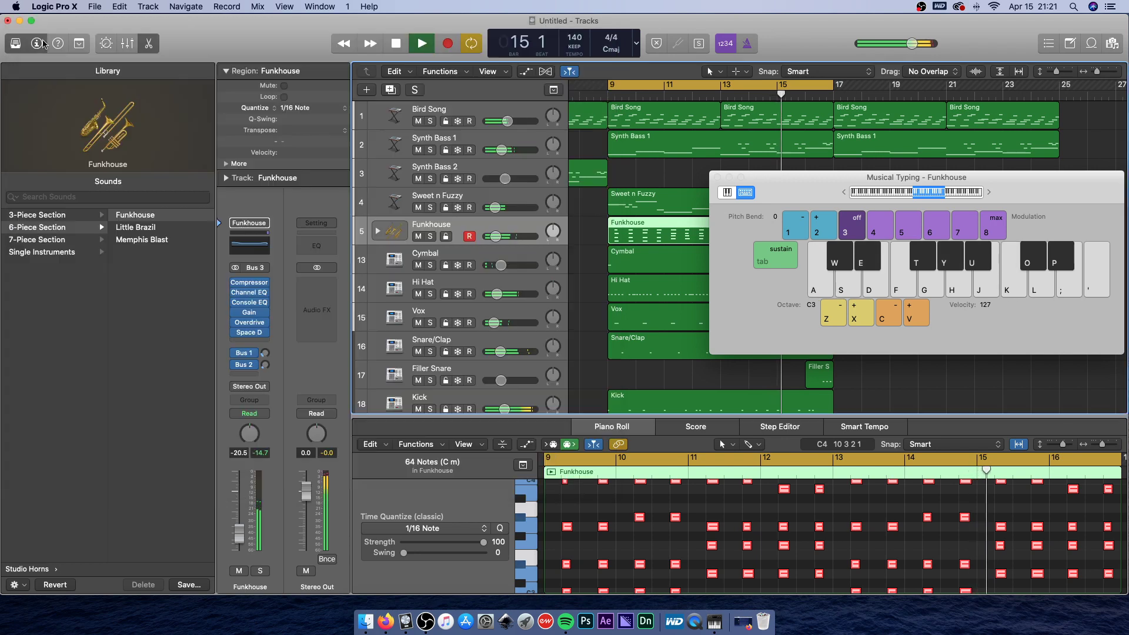
# Lower the Funkhouse track's volume to -24.5 dB and set its Overdrive to 12 dB drive, +1 dB output and 20000 Hz tone.
pyautogui.moveTo(497, 238); pyautogui.dragTo(494, 236)
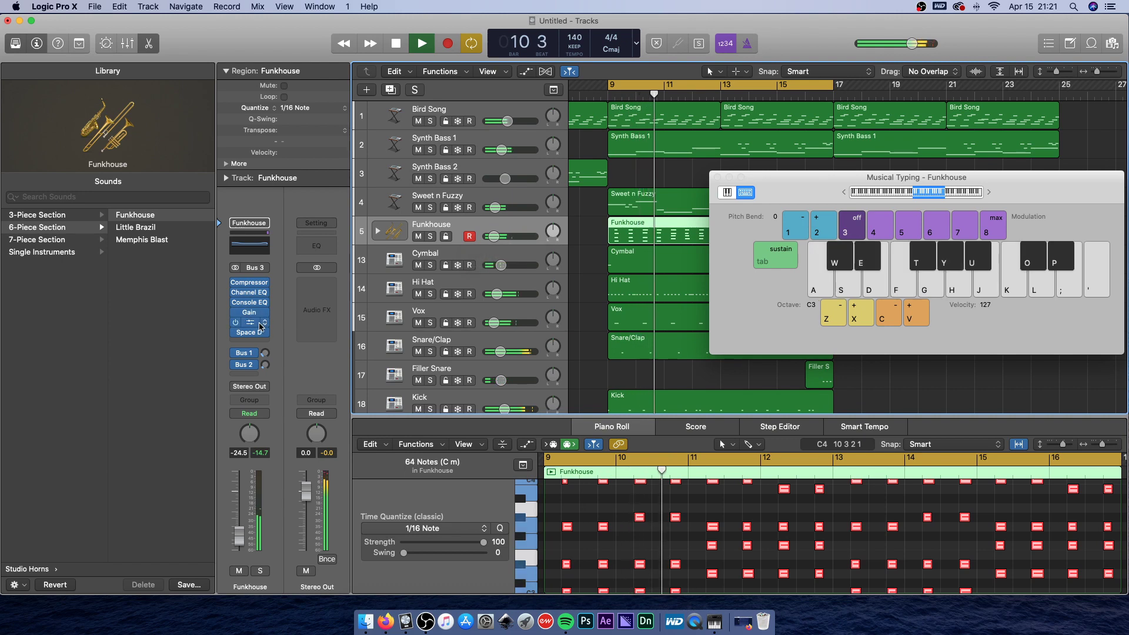
pyautogui.click(249, 323)
pyautogui.moveTo(215, 215); pyautogui.dragTo(229, 244)
pyautogui.moveTo(301, 241); pyautogui.dragTo(297, 234)
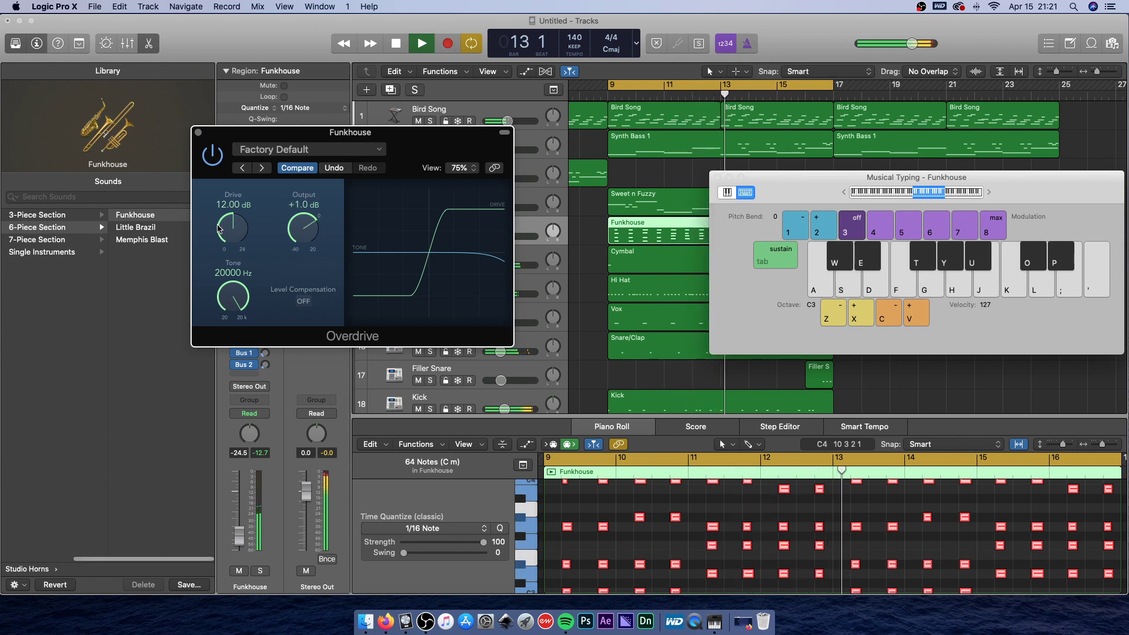
pyautogui.moveTo(232, 293); pyautogui.dragTo(230, 276)
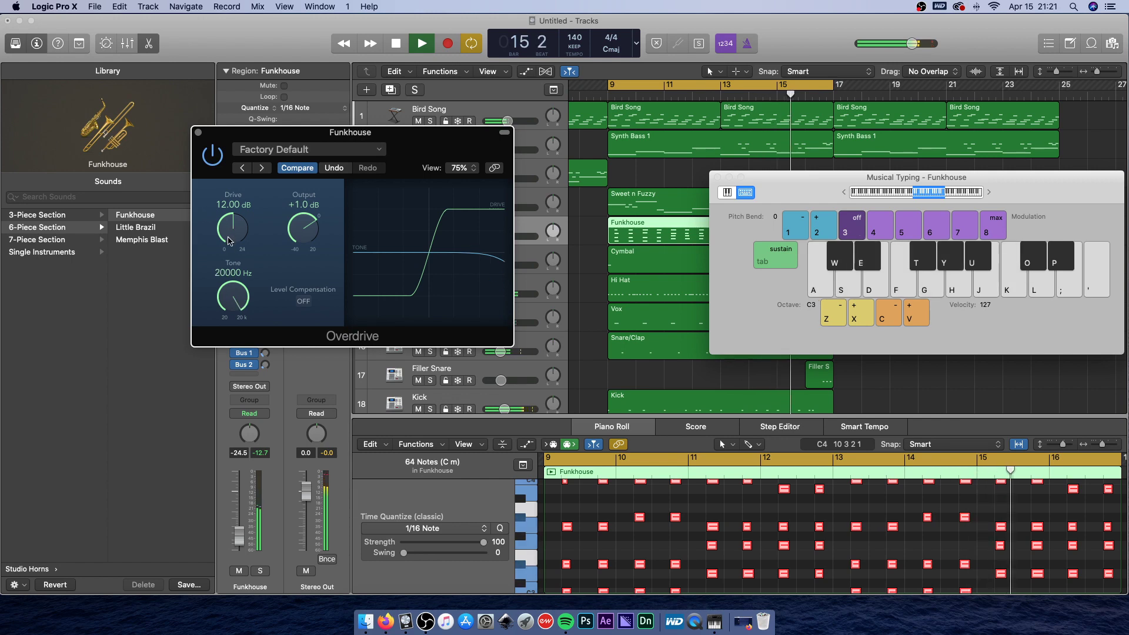
pyautogui.click(198, 133)
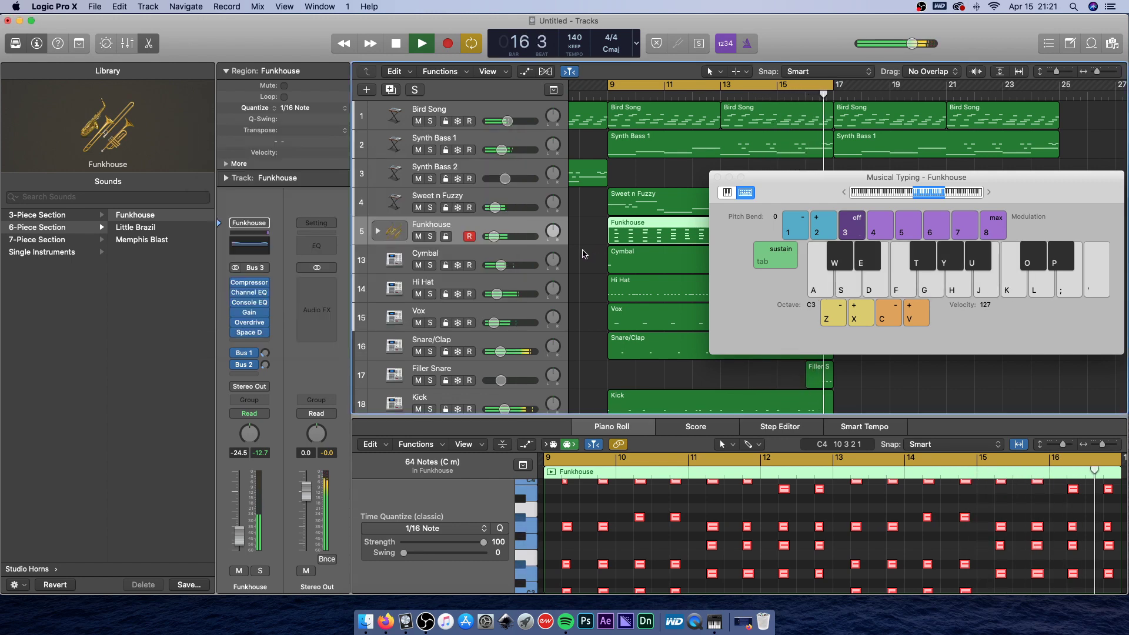
# Transpose all notes of the Funkhouse region down 12 semitones and play the full mix.
pyautogui.rightClick(625, 533)
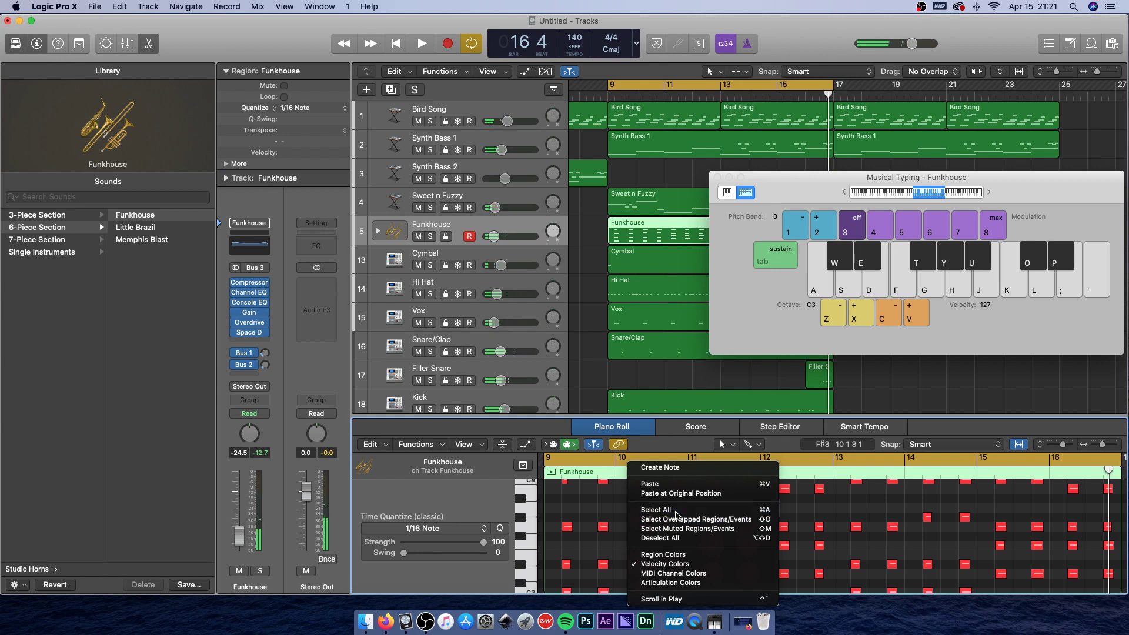
pyautogui.click(607, 517)
pyautogui.rightClick(572, 528)
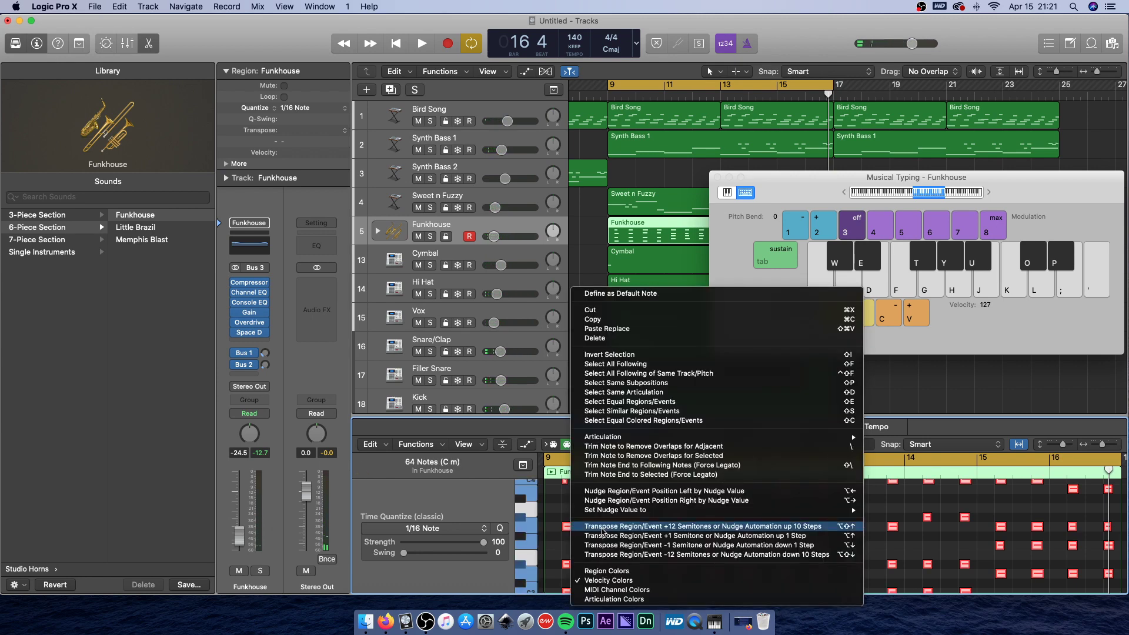
pyautogui.click(649, 553)
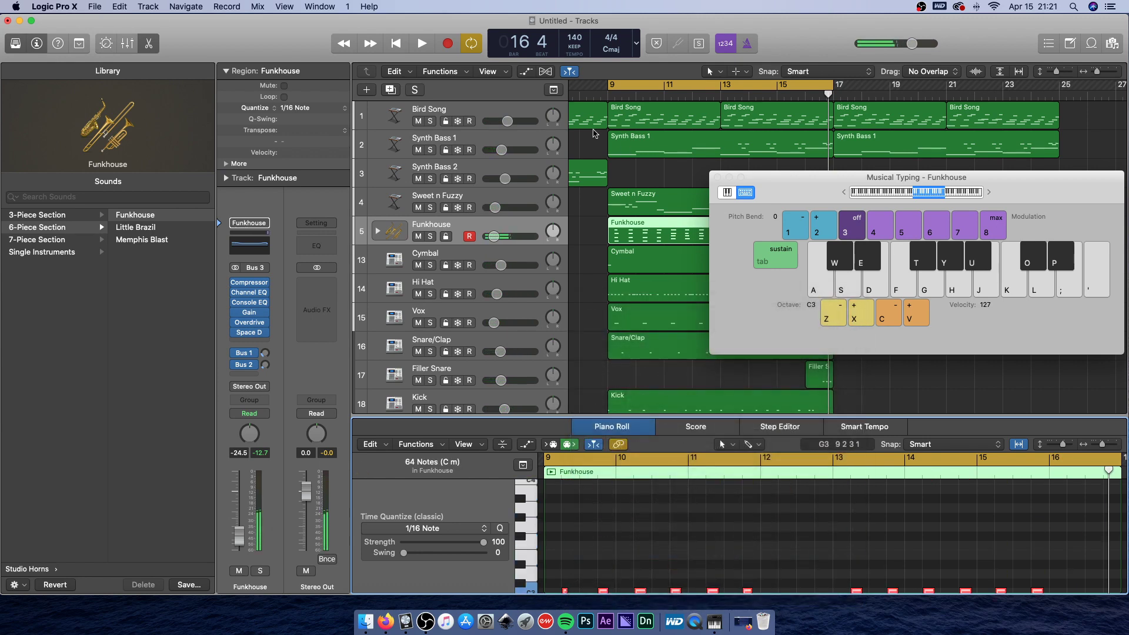
pyautogui.click(606, 107)
pyautogui.press('space')
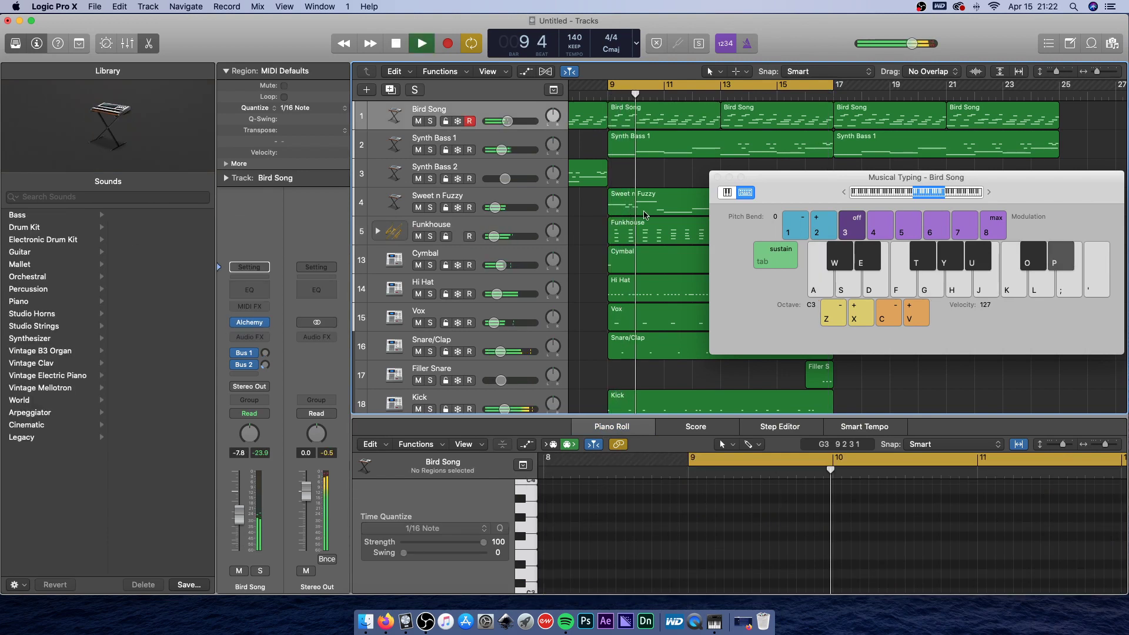
# Return the Funkhouse region's notes to their original octave and play the mix again from bar 9.
pyautogui.click(643, 237)
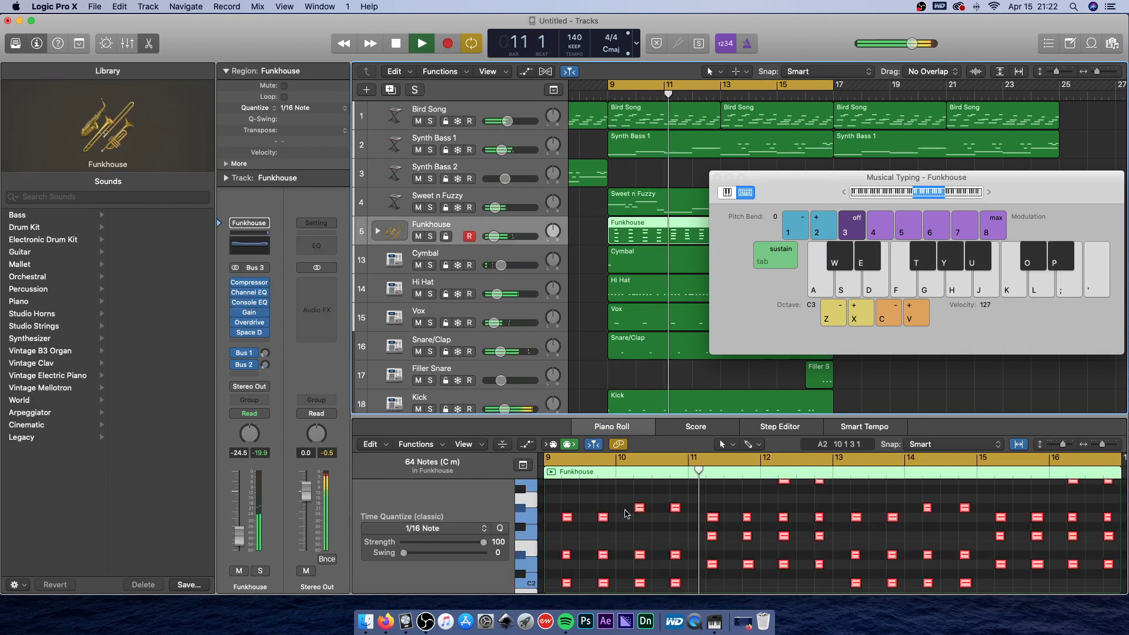
pyautogui.press('space')
pyautogui.rightClick(613, 524)
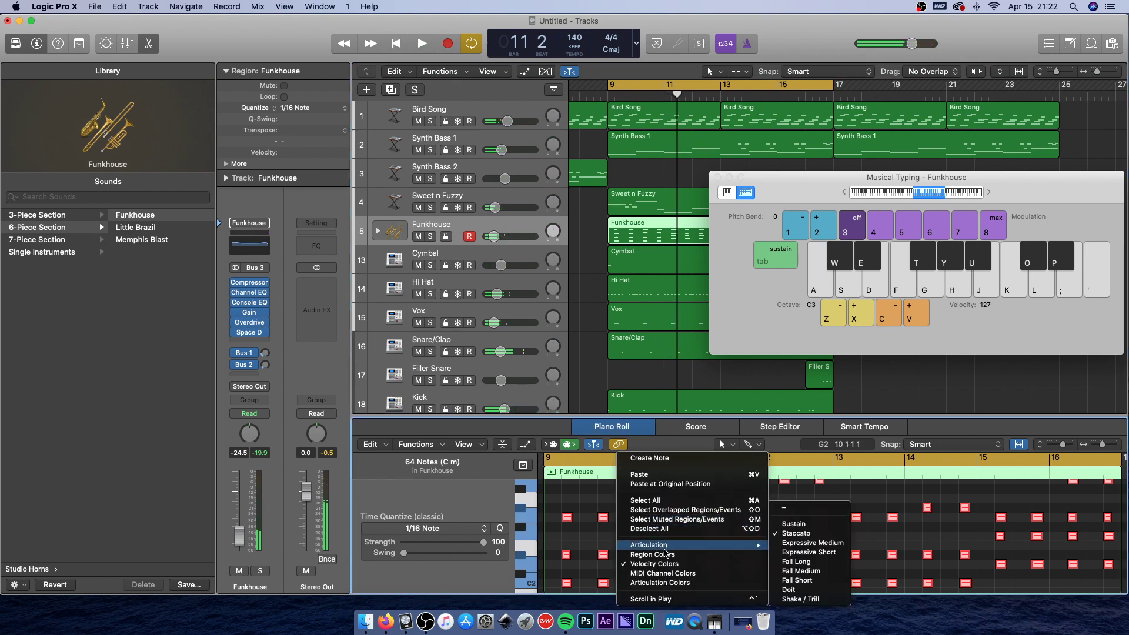
pyautogui.click(576, 503)
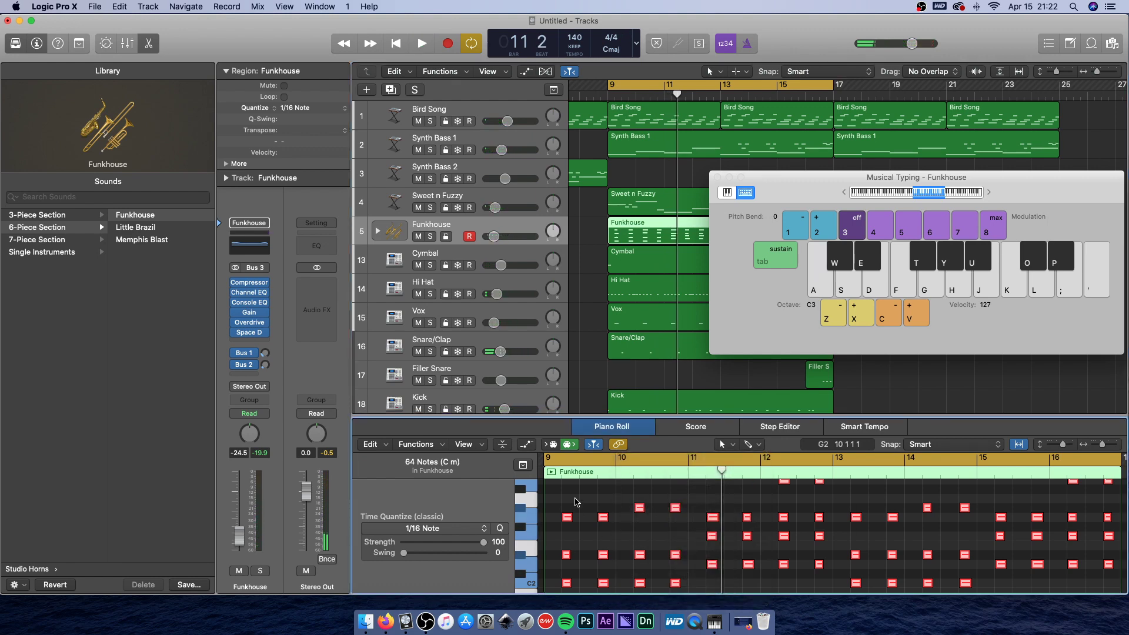
pyautogui.press('space')
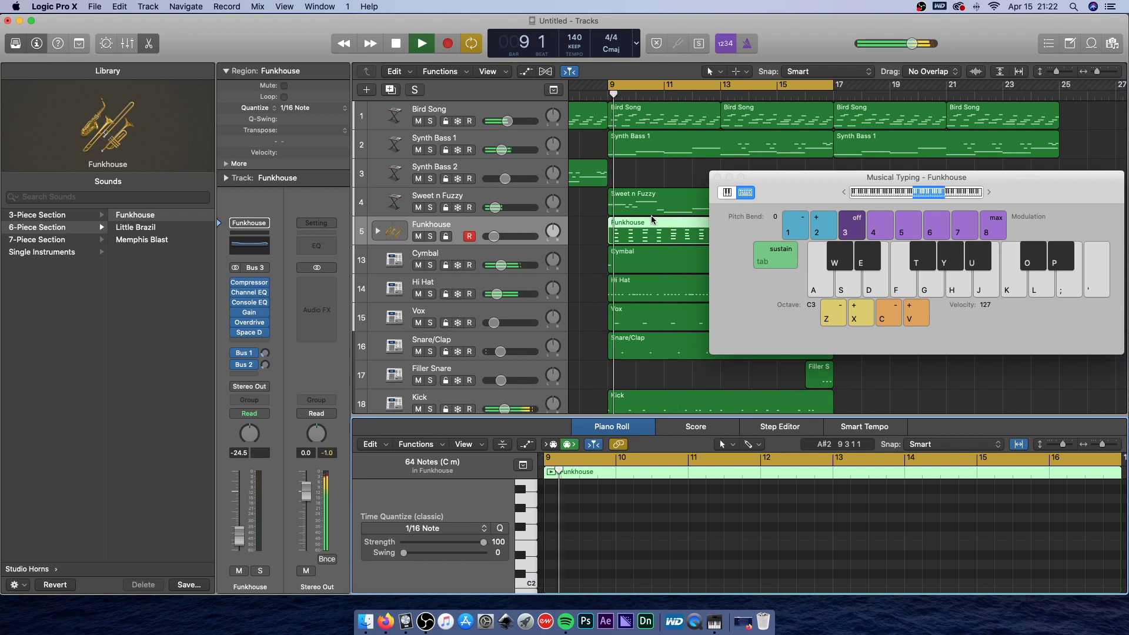
pyautogui.scroll(4, 669, 533)
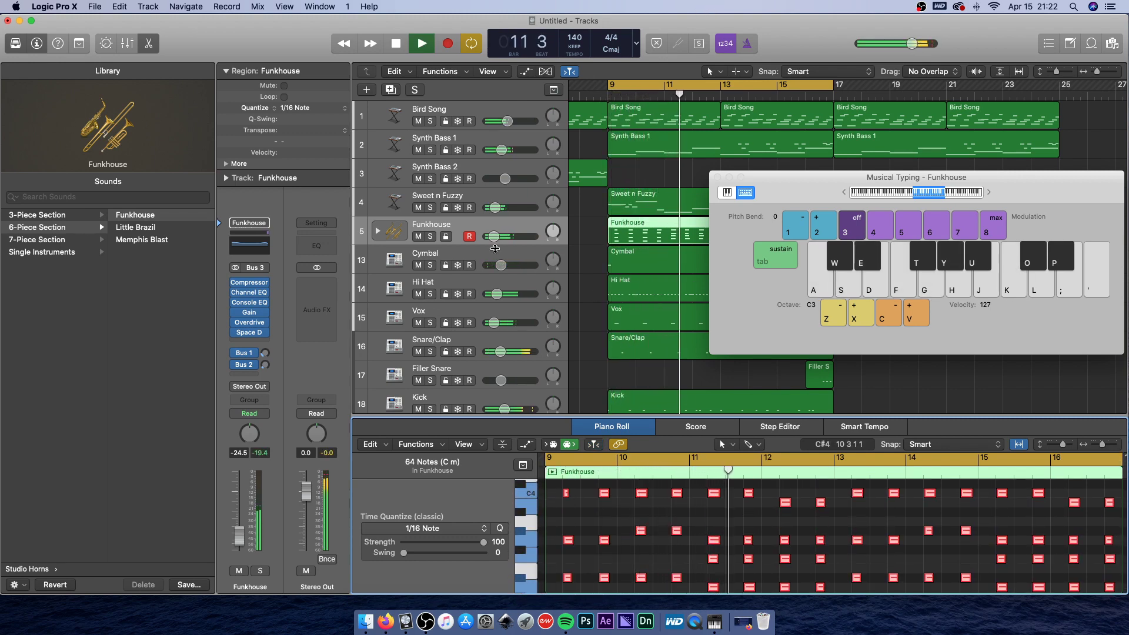
# Lower the Funkhouse track's volume to -27 dB and add a stereo Exciter with harmonics at 37%, closing its window when done.
pyautogui.moveTo(494, 236); pyautogui.dragTo(492, 236)
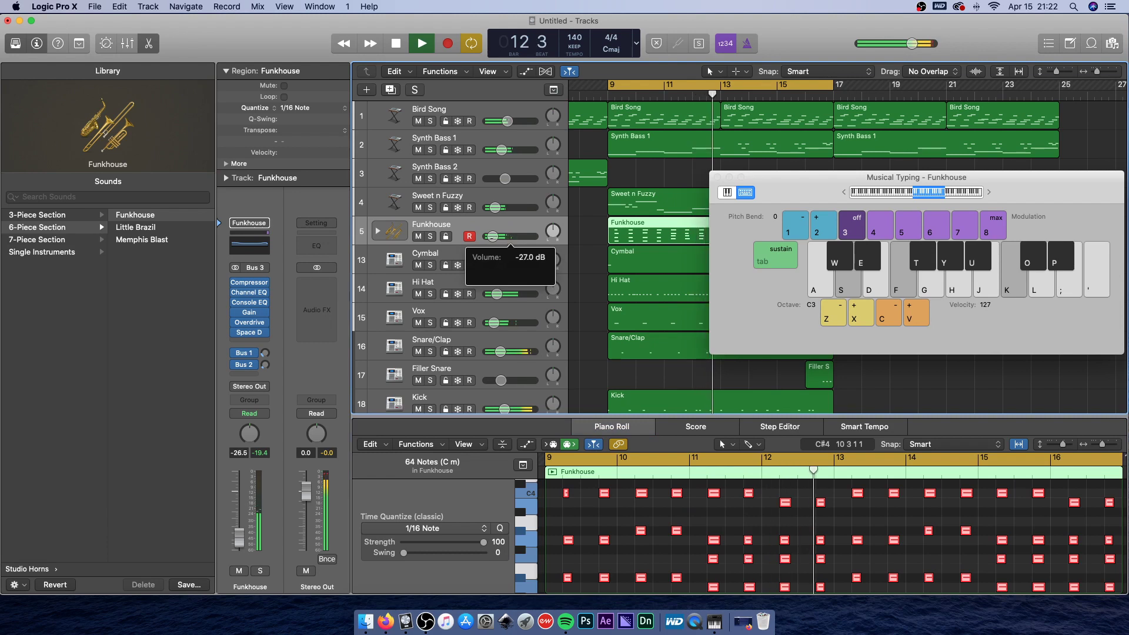
pyautogui.click(251, 343)
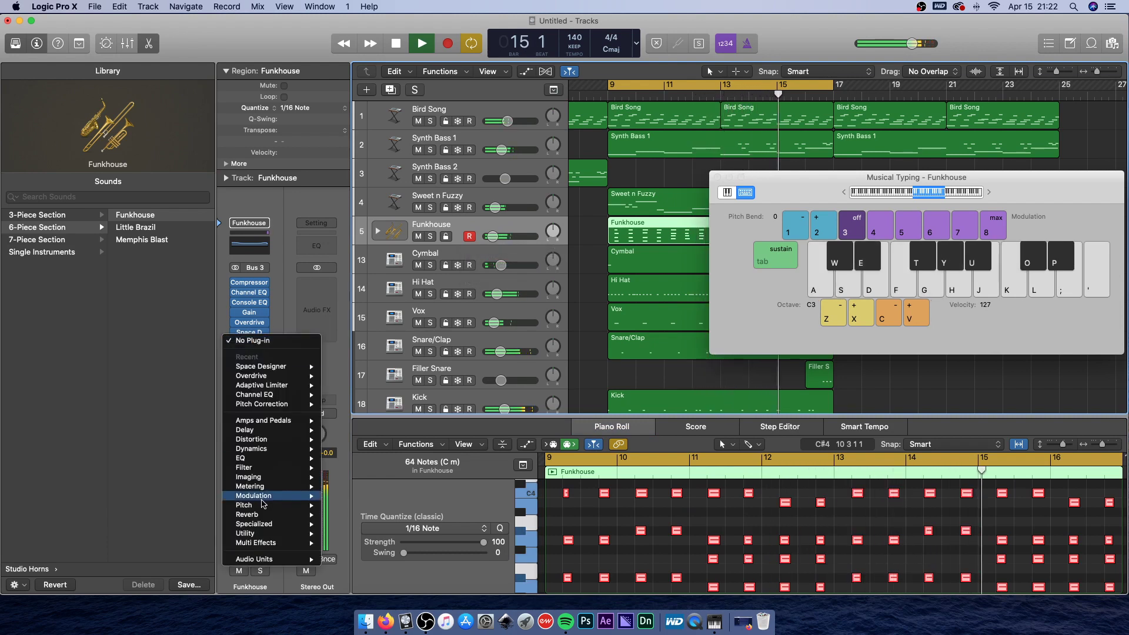
pyautogui.moveTo(257, 524)
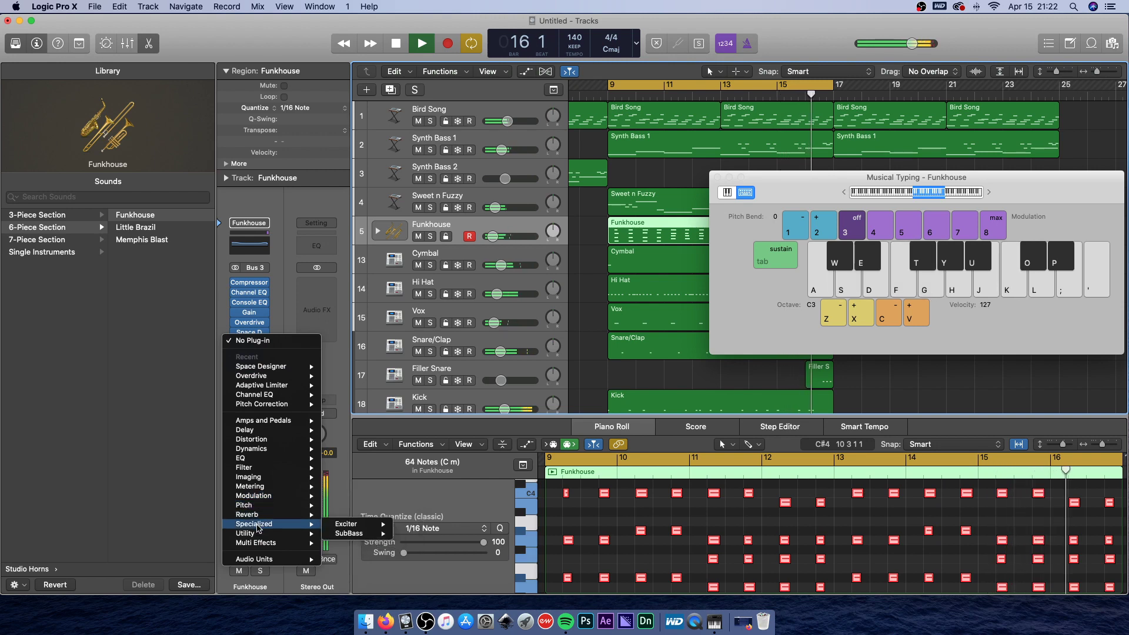
pyautogui.moveTo(362, 524)
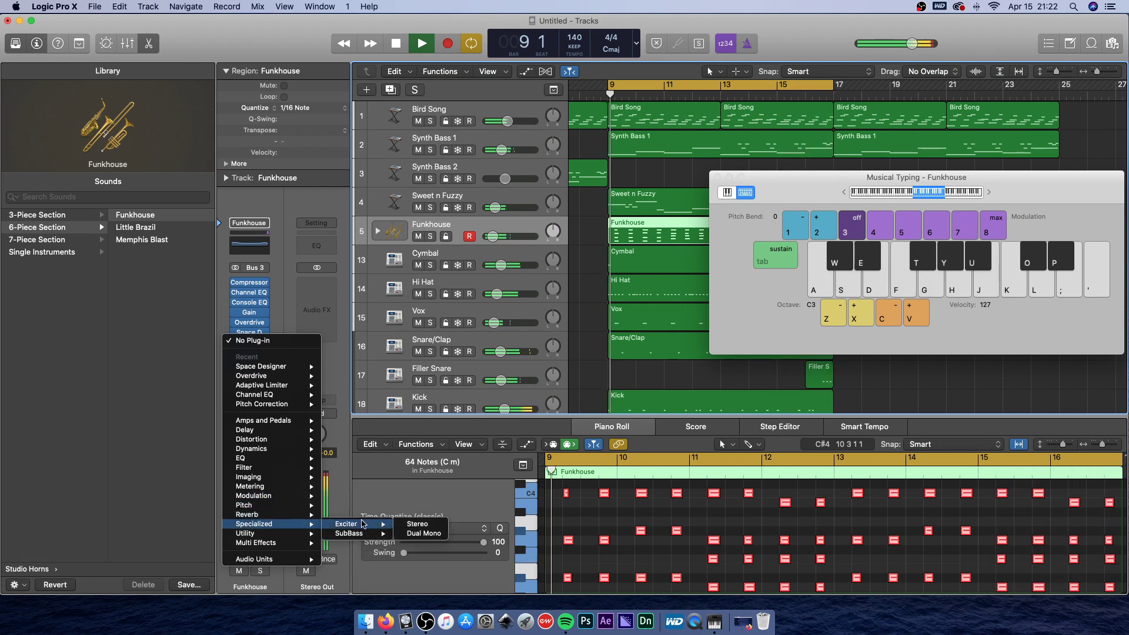
pyautogui.click(417, 524)
pyautogui.moveTo(205, 135); pyautogui.dragTo(198, 141)
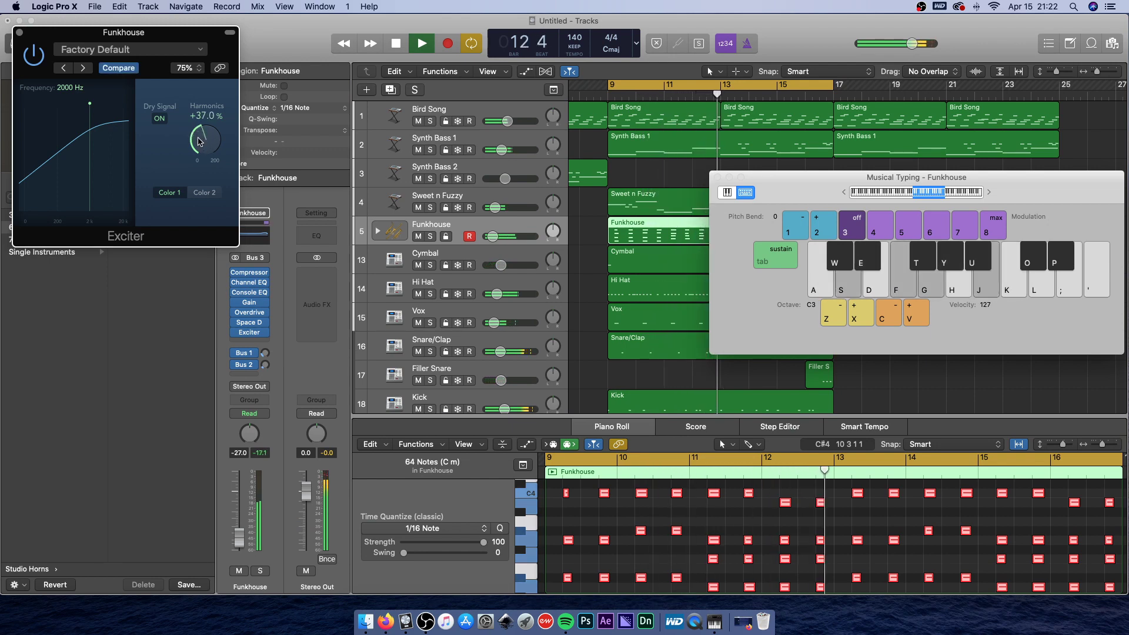
pyautogui.moveTo(146, 46); pyautogui.dragTo(280, 143)
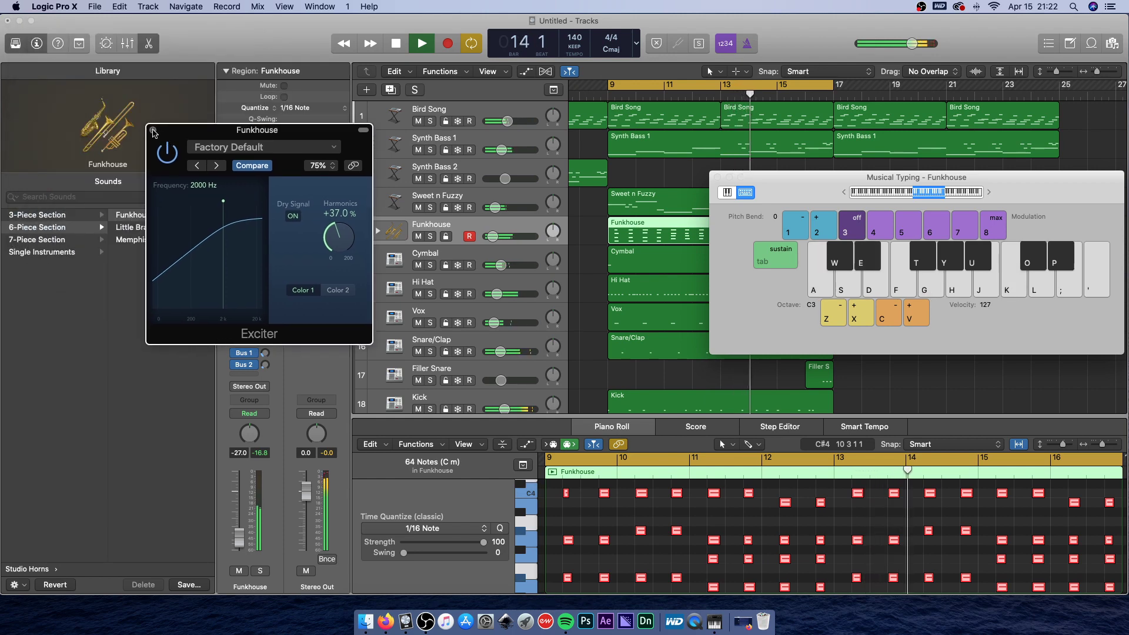
pyautogui.click(153, 131)
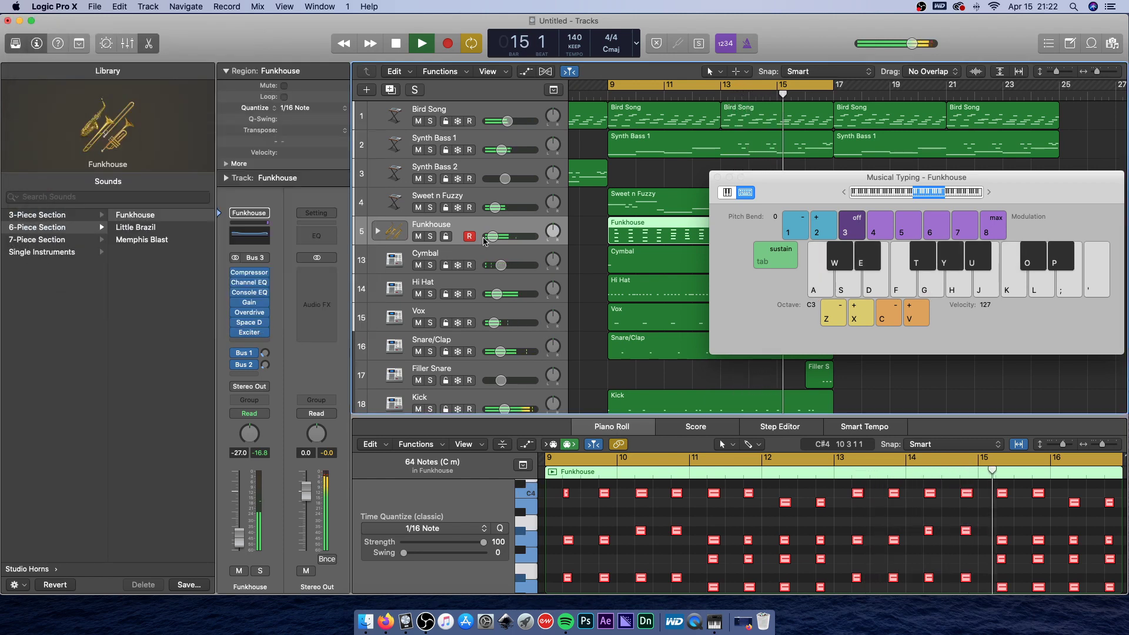
# Lower the Funkhouse track's volume to -28.5 dB and reset the Stereo Out peak level.
pyautogui.moveTo(494, 238)
pyautogui.moveTo(493, 237); pyautogui.dragTo(492, 236)
pyautogui.click(333, 454)
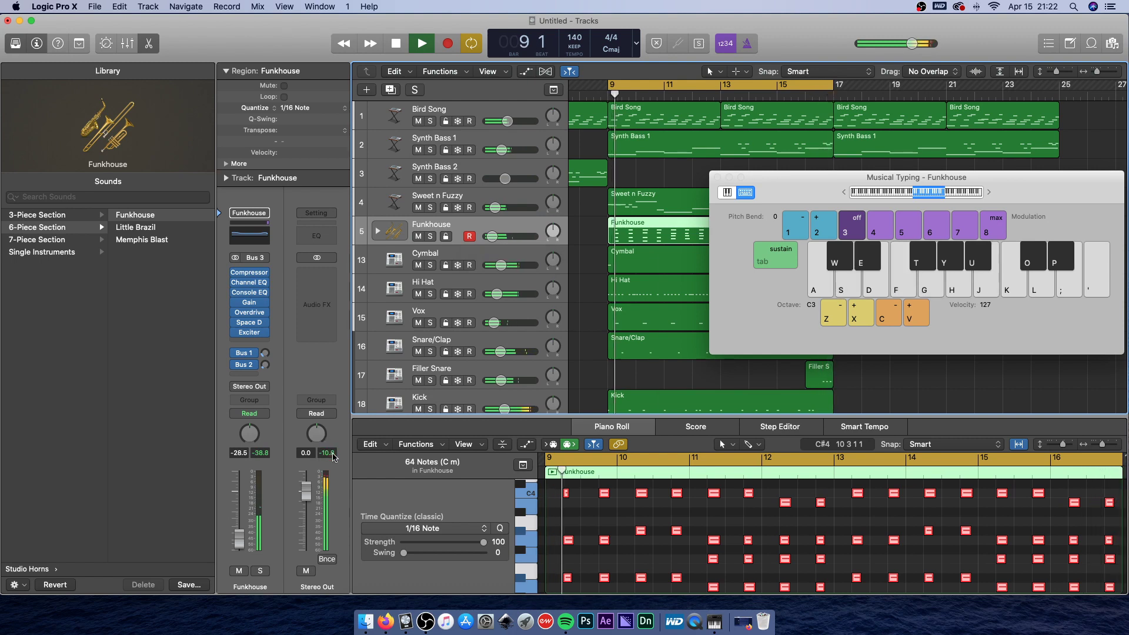
# Add a stereo Spreader to the Funkhouse track with rate 1.321 Hz and intensity 35%, and close the effect.
pyautogui.click(249, 343)
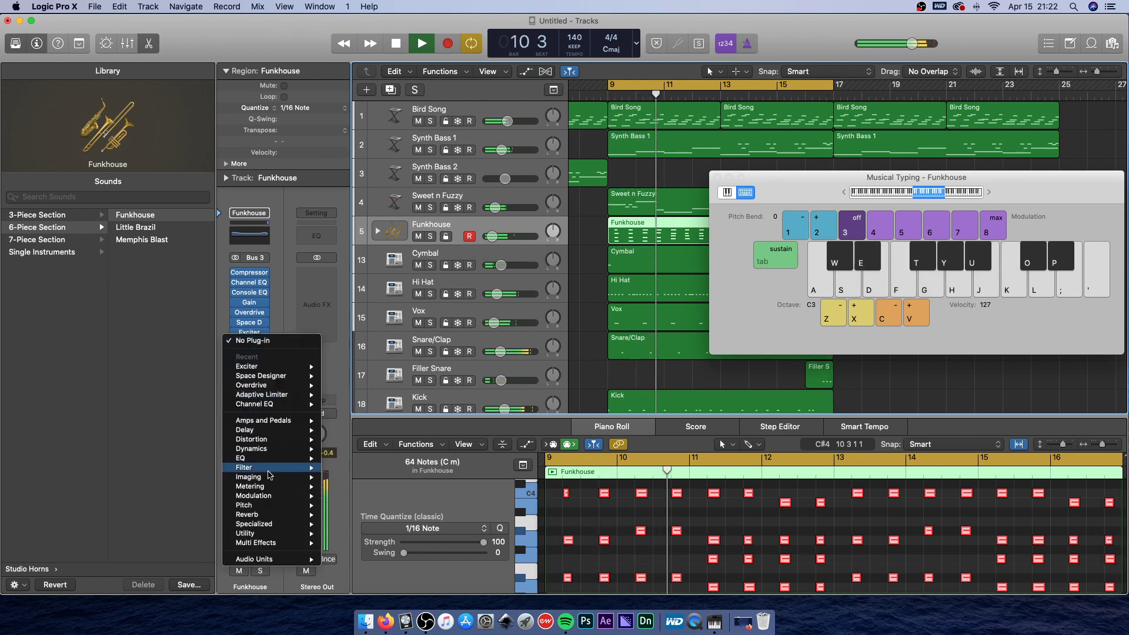
pyautogui.moveTo(266, 450)
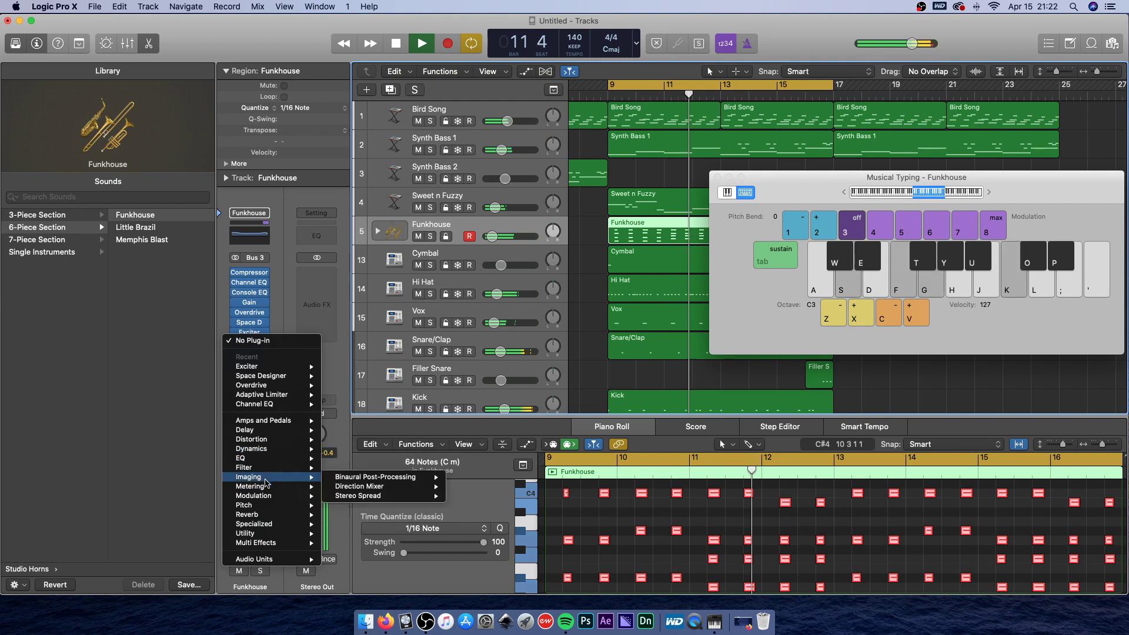
pyautogui.moveTo(261, 498)
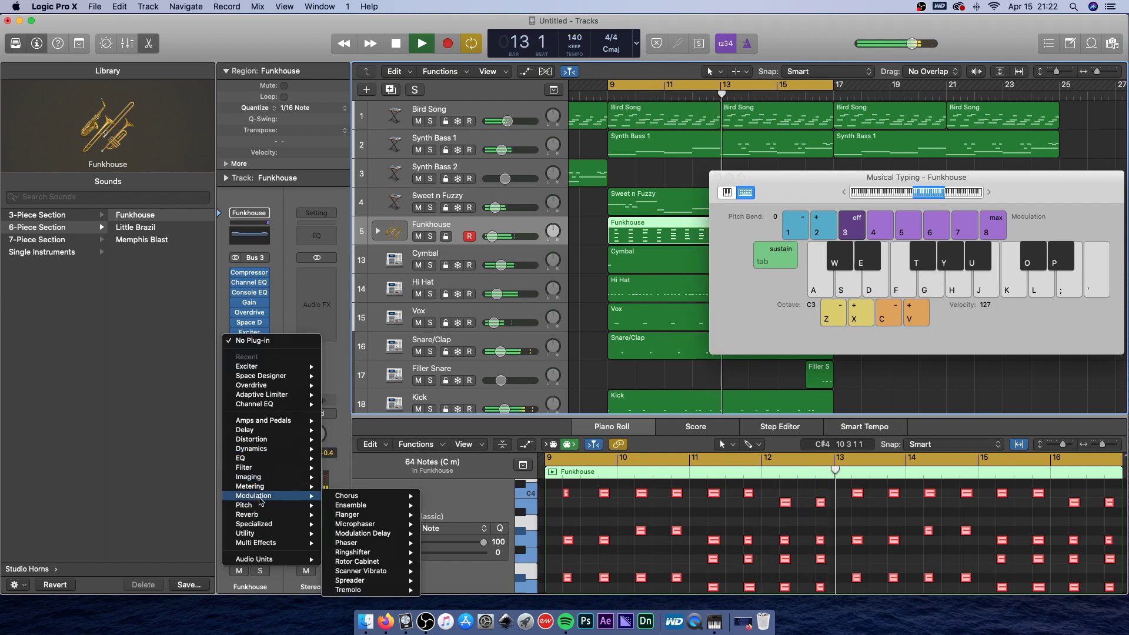
pyautogui.moveTo(402, 582)
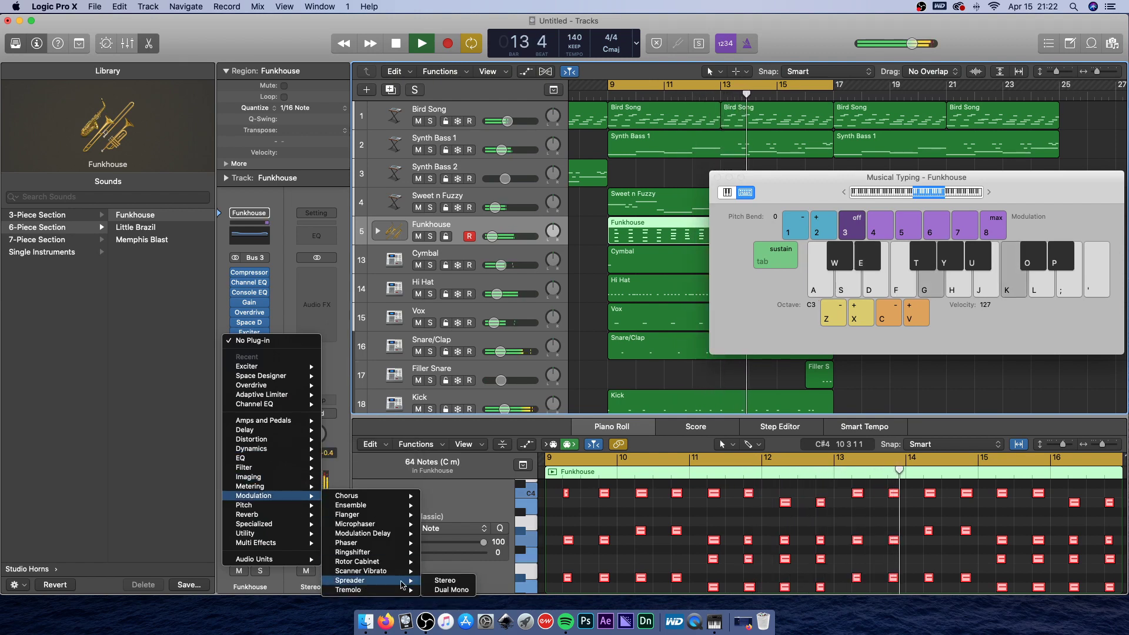
pyautogui.click(446, 580)
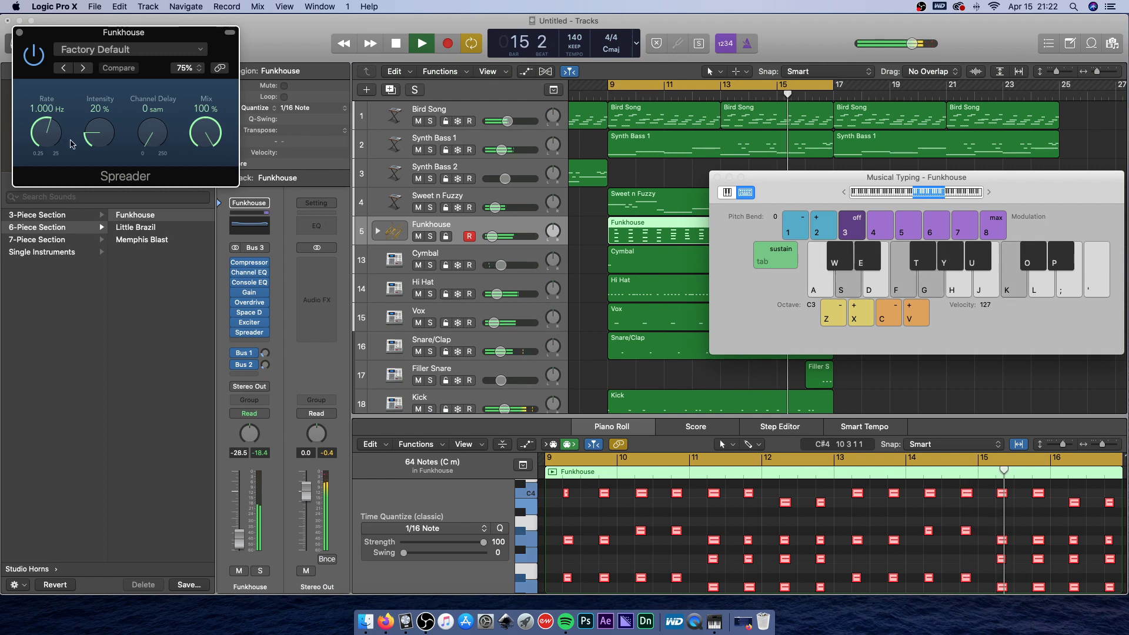
pyautogui.moveTo(40, 134); pyautogui.dragTo(96, 147)
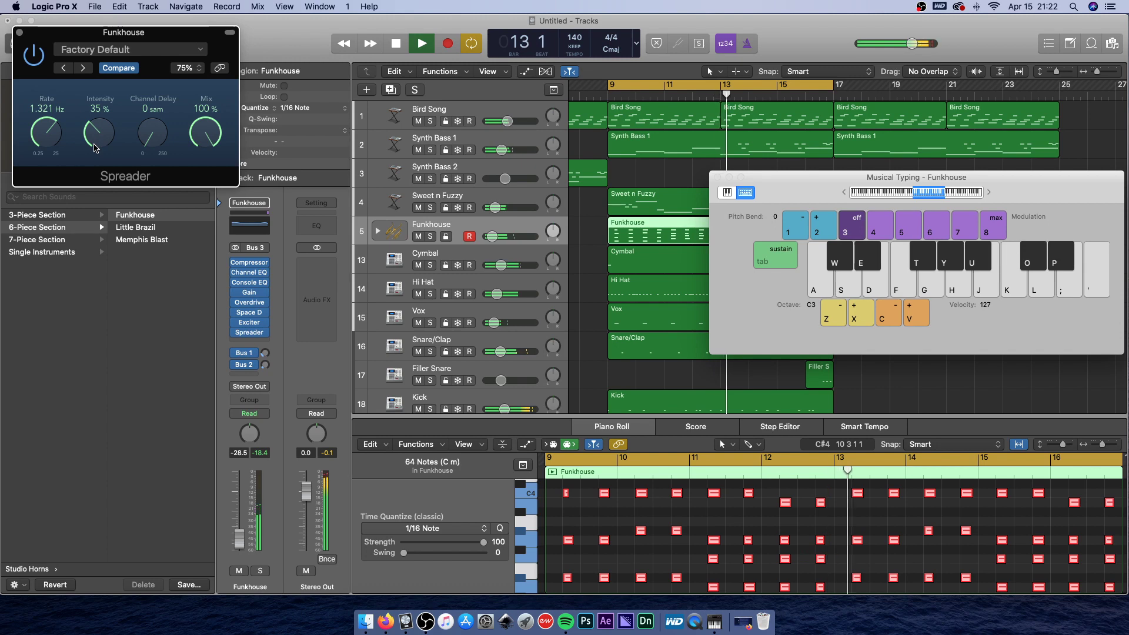
pyautogui.click(20, 34)
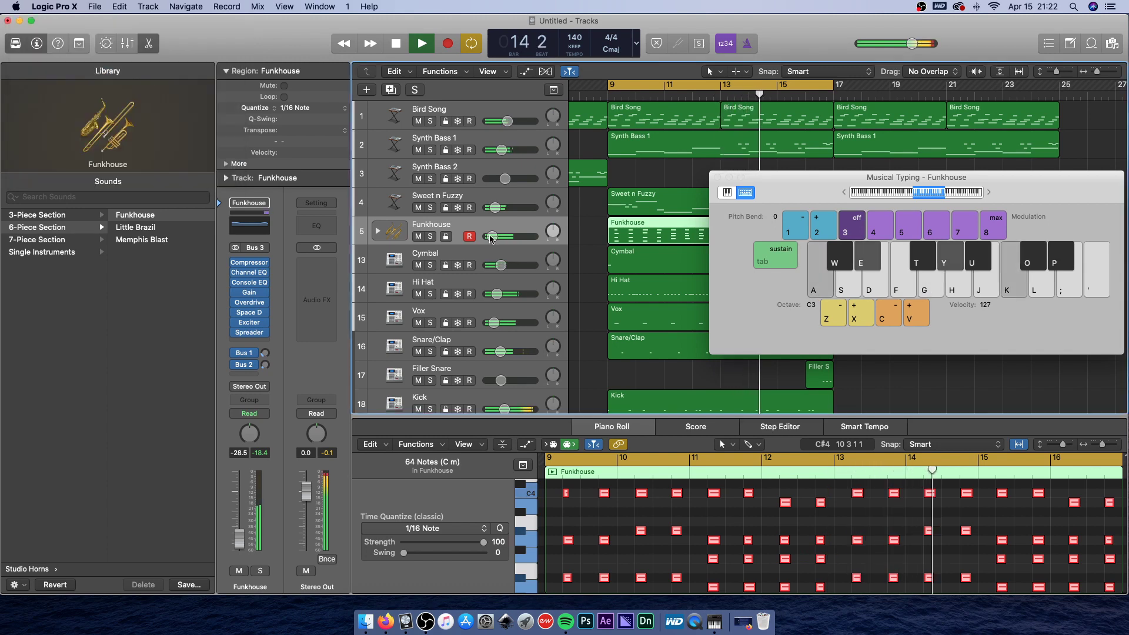
# Lower the Funkhouse track's volume to -31 dB, stop playback and bypass its Overdrive, Space Designer, Exciter and Spreader.
pyautogui.moveTo(491, 237); pyautogui.dragTo(488, 239)
pyautogui.press('space')
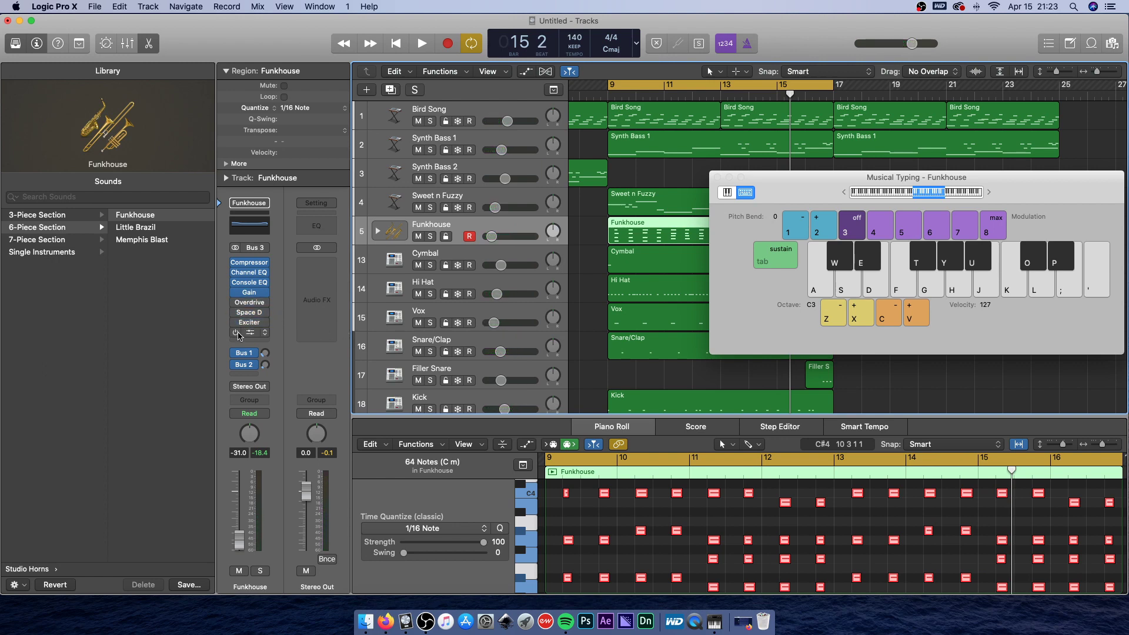
# Listen to the full mix and to the soloed Funkhouse track with the added effects bypassed.
pyautogui.press('space')
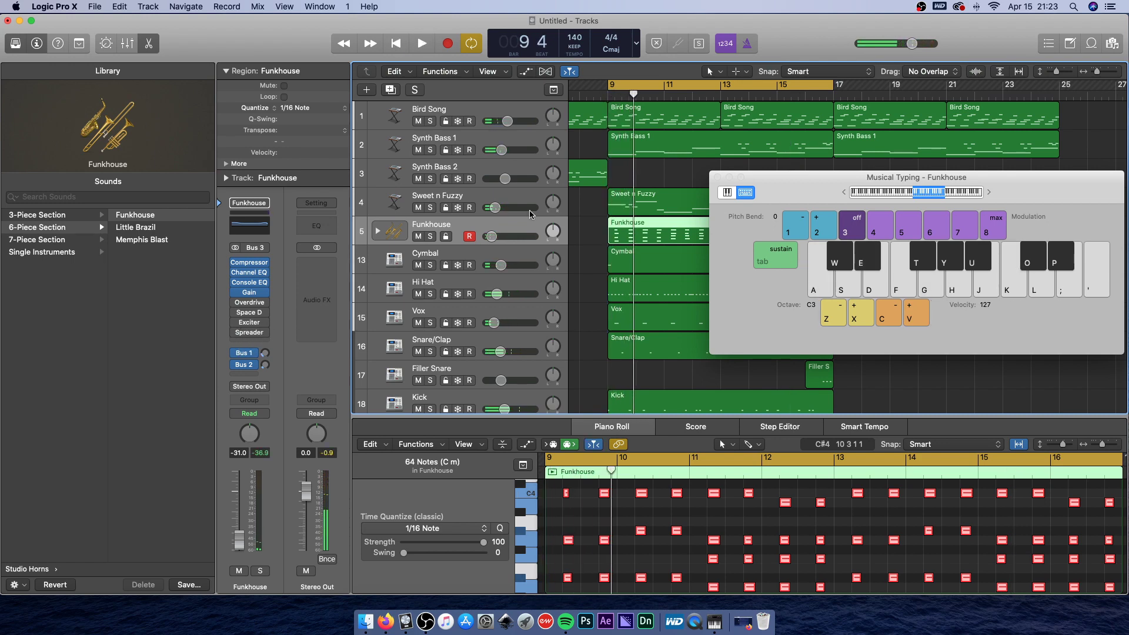
pyautogui.click(431, 237)
pyautogui.press('space')
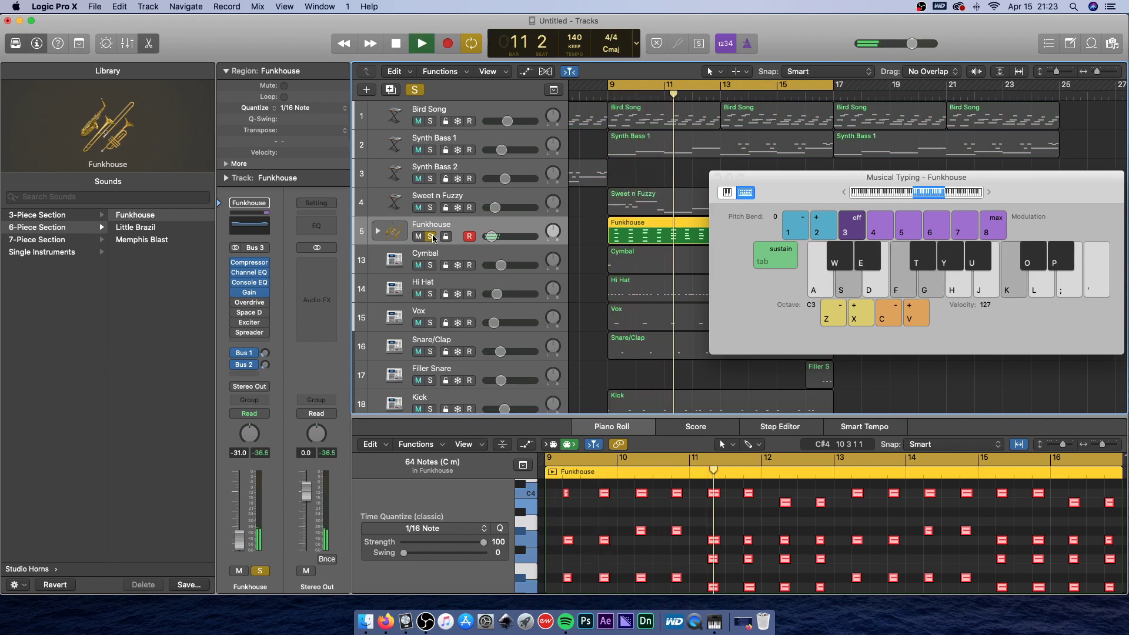
pyautogui.scroll(-3, 624, 536)
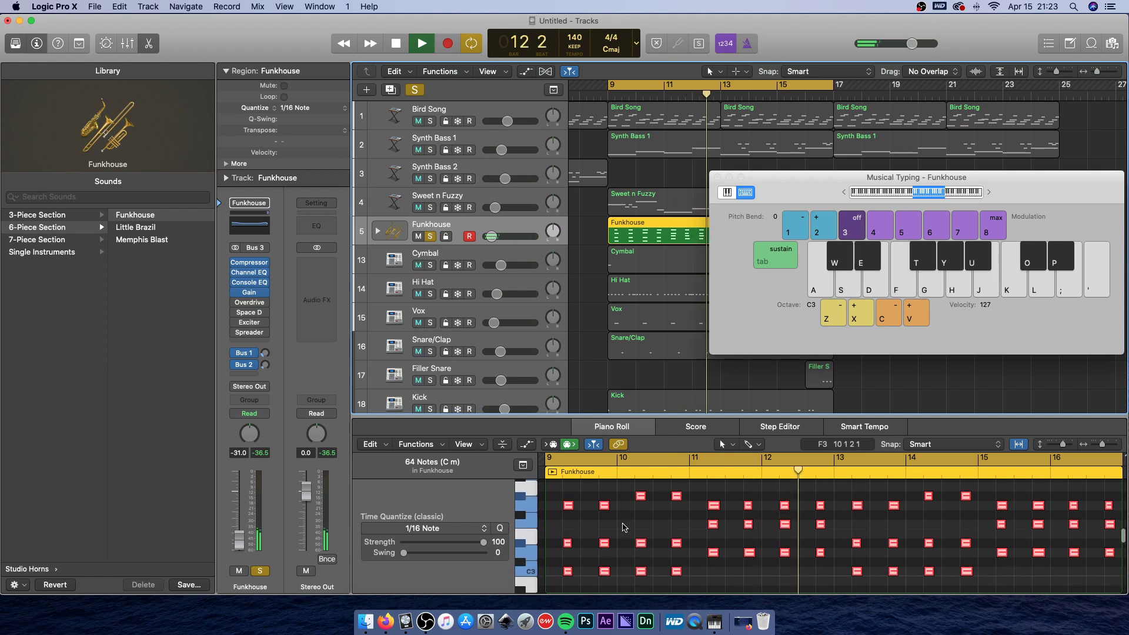
pyautogui.press('space')
# Play the mix briefly without solo, solo the Funkhouse track again and re-enable its Overdrive, Space Designer, Exciter and Spreader.
pyautogui.press('space')
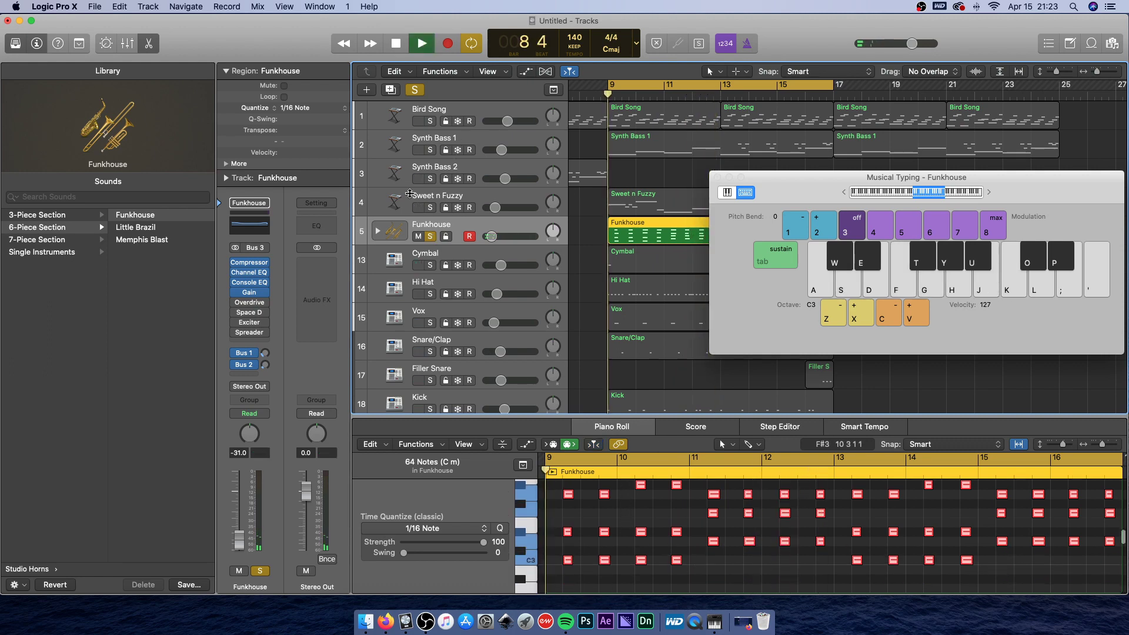
pyautogui.press('space')
pyautogui.press('s')
pyautogui.press('space')
pyautogui.press('space')
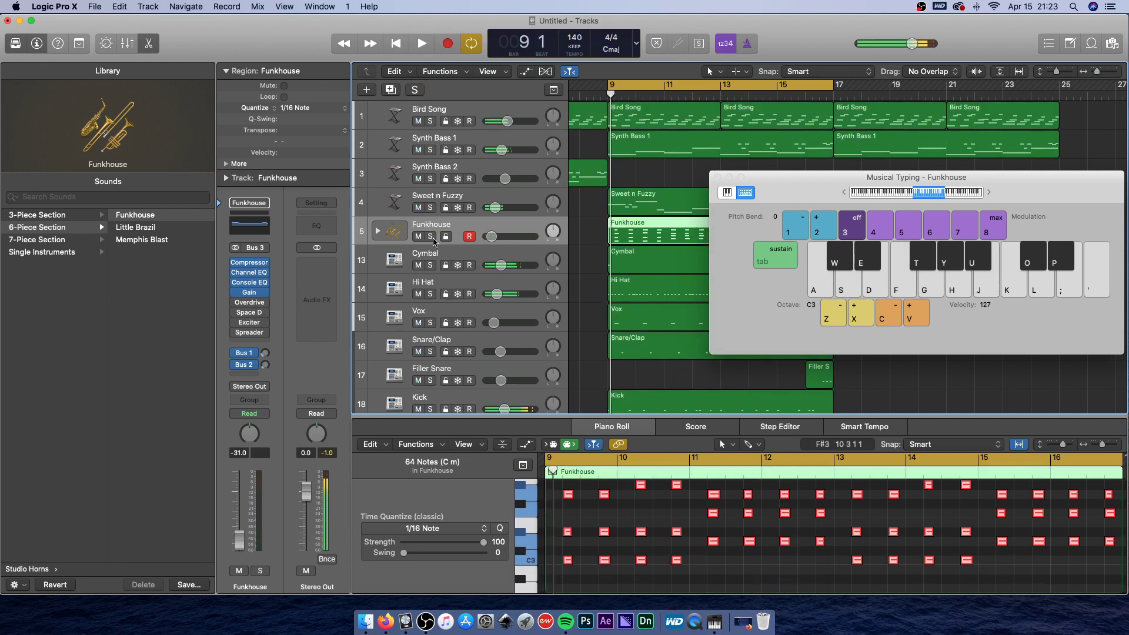
pyautogui.click(432, 236)
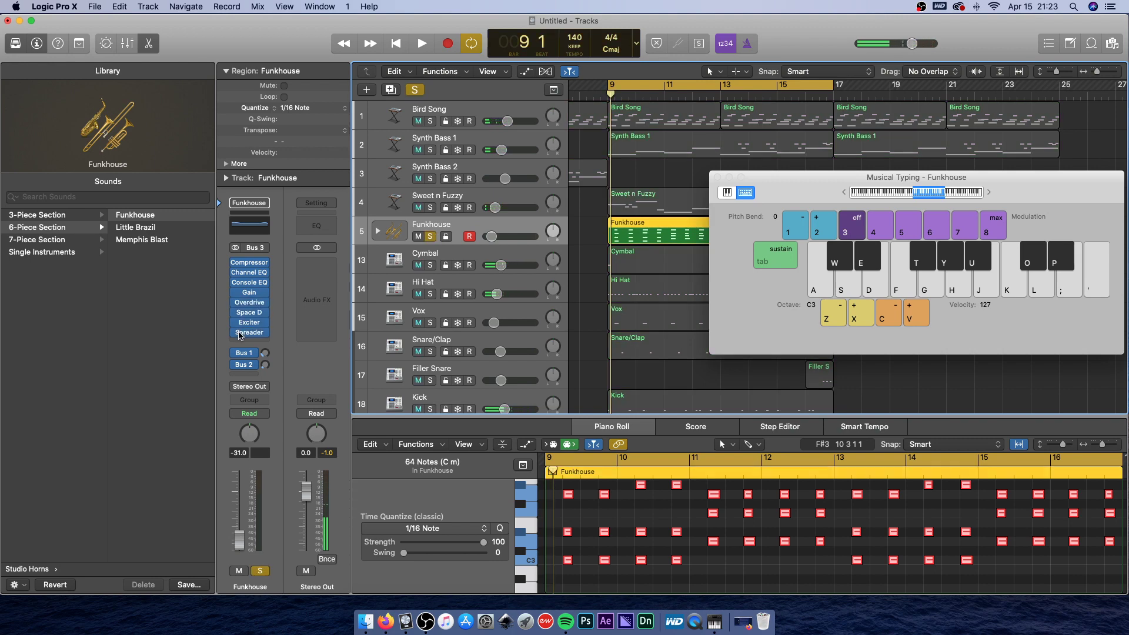
# Listen to the soloed Funkhouse track with its effects enabled and inspect the Exciter's settings.
pyautogui.press('space')
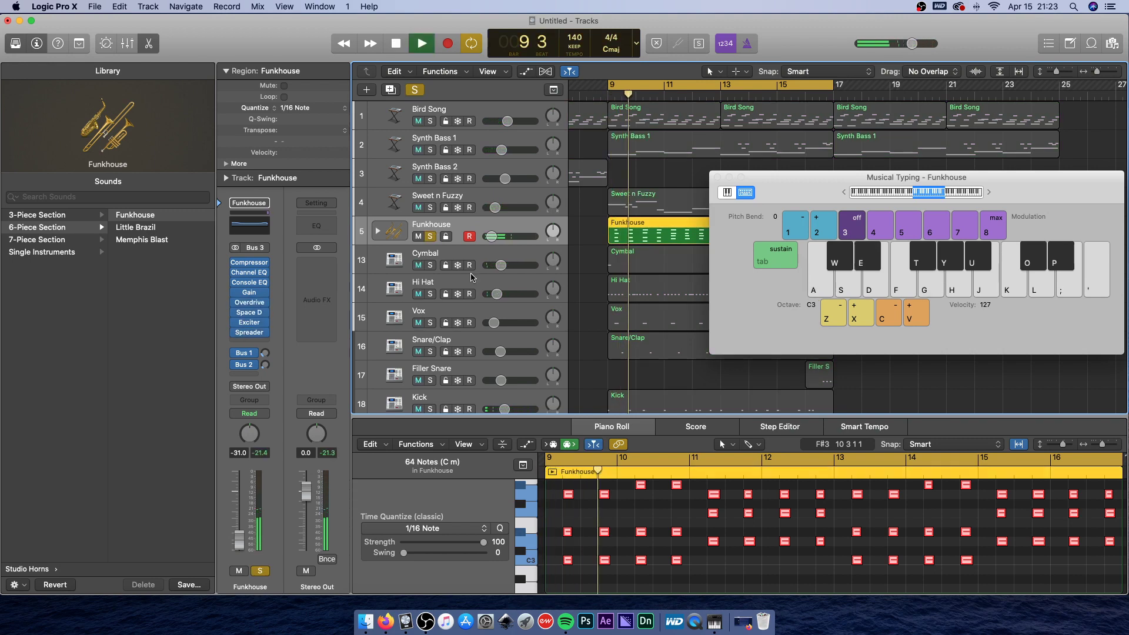
pyautogui.click(610, 98)
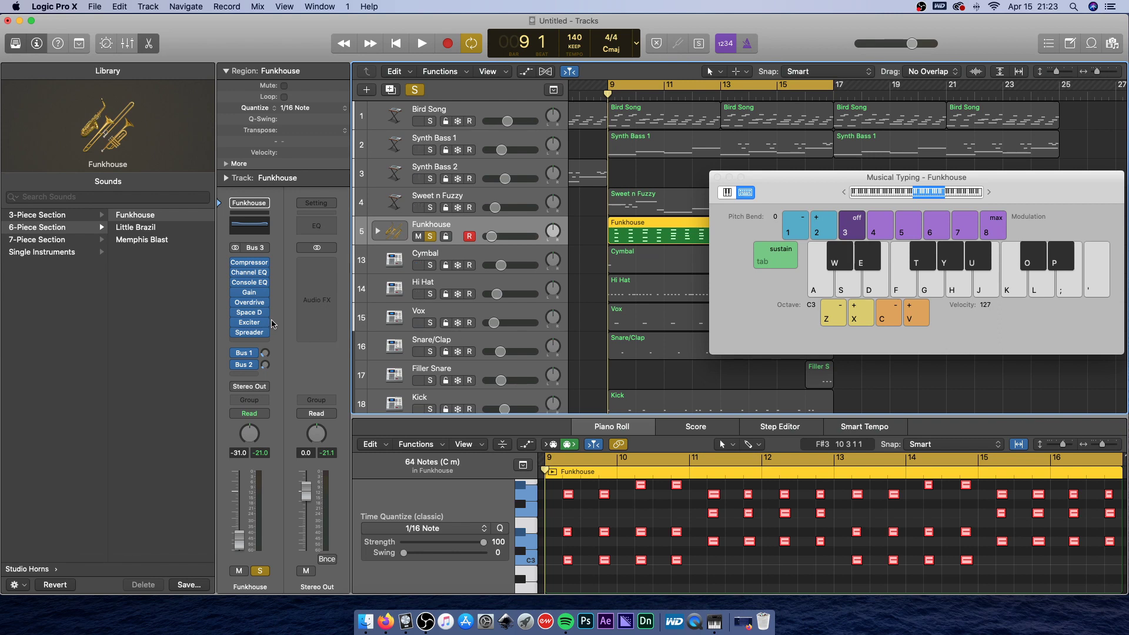
pyautogui.press('space')
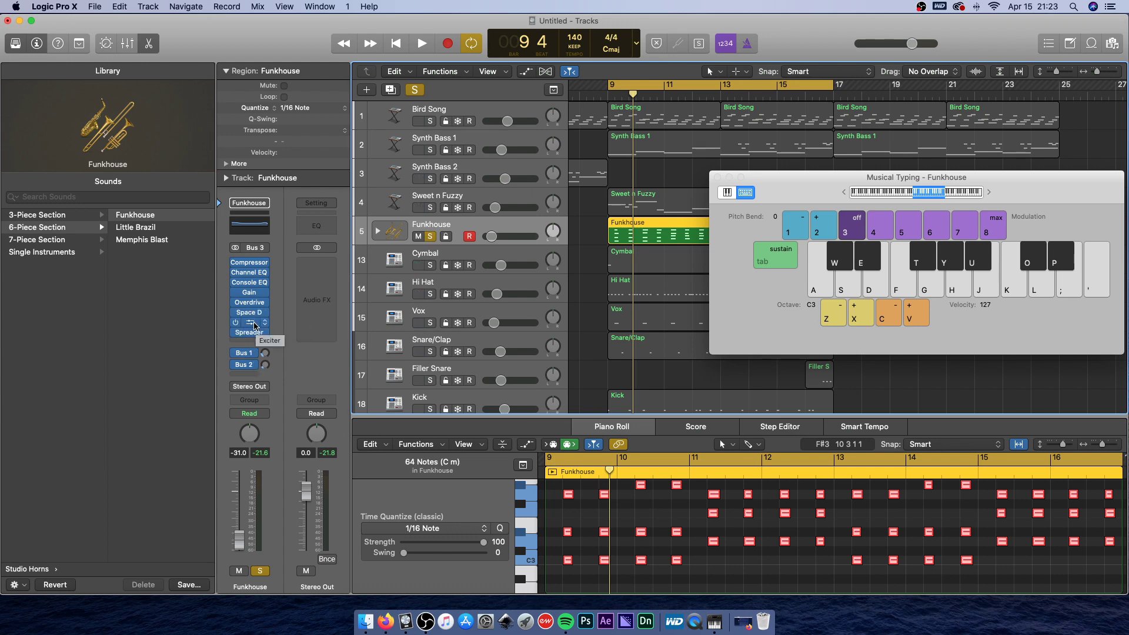
pyautogui.click(252, 323)
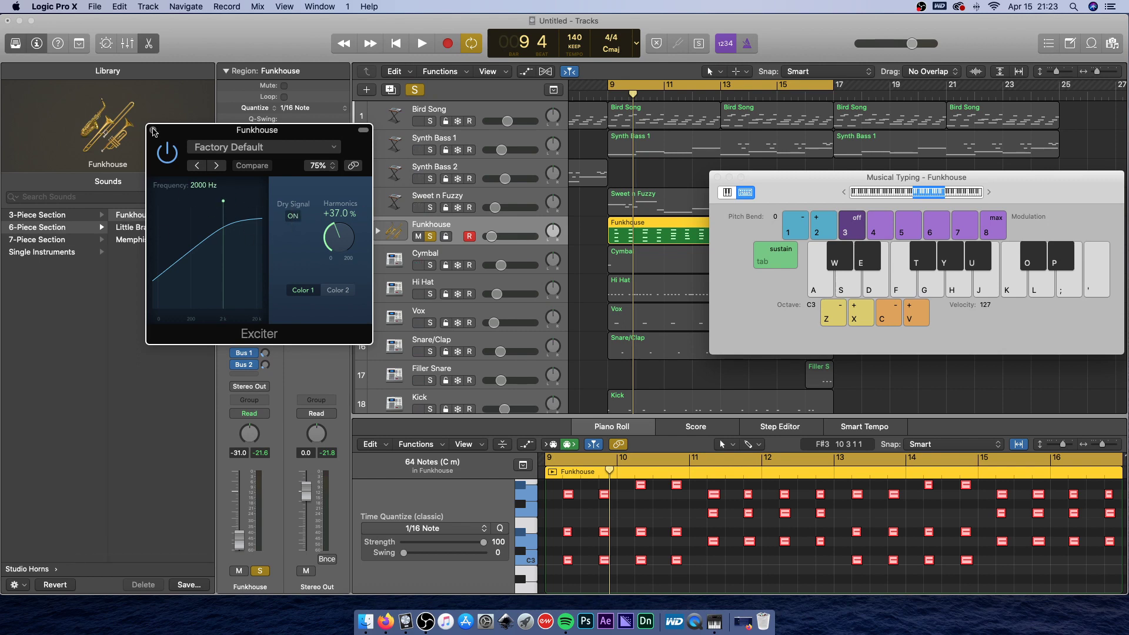
pyautogui.click(153, 130)
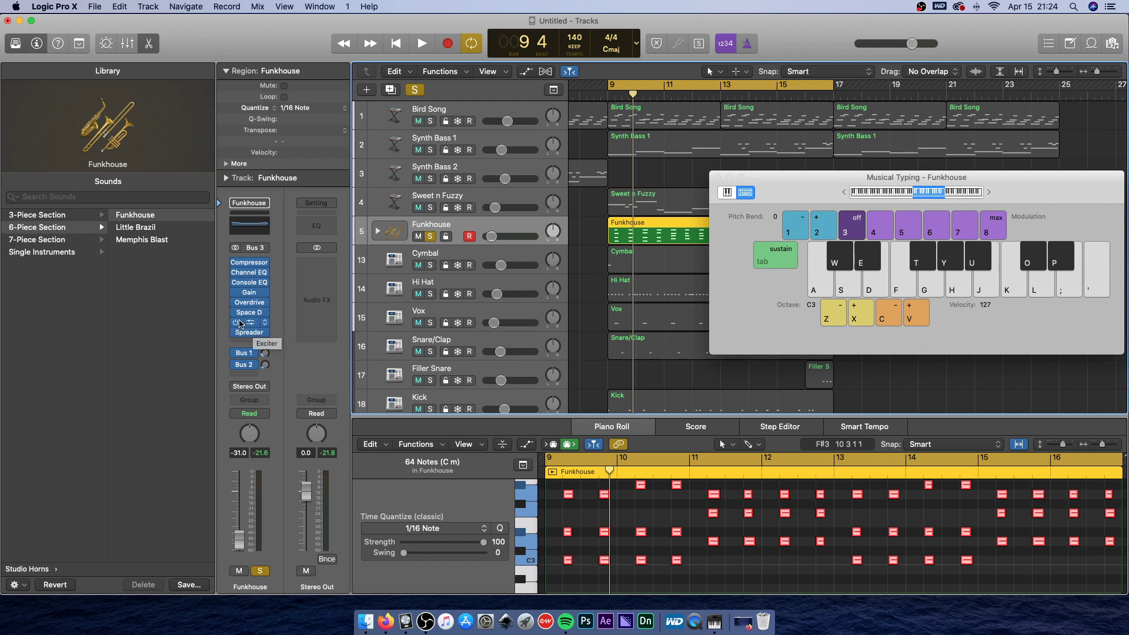
# Play the soloed Funkhouse track again in short passages and check its pan setting.
pyautogui.press('space')
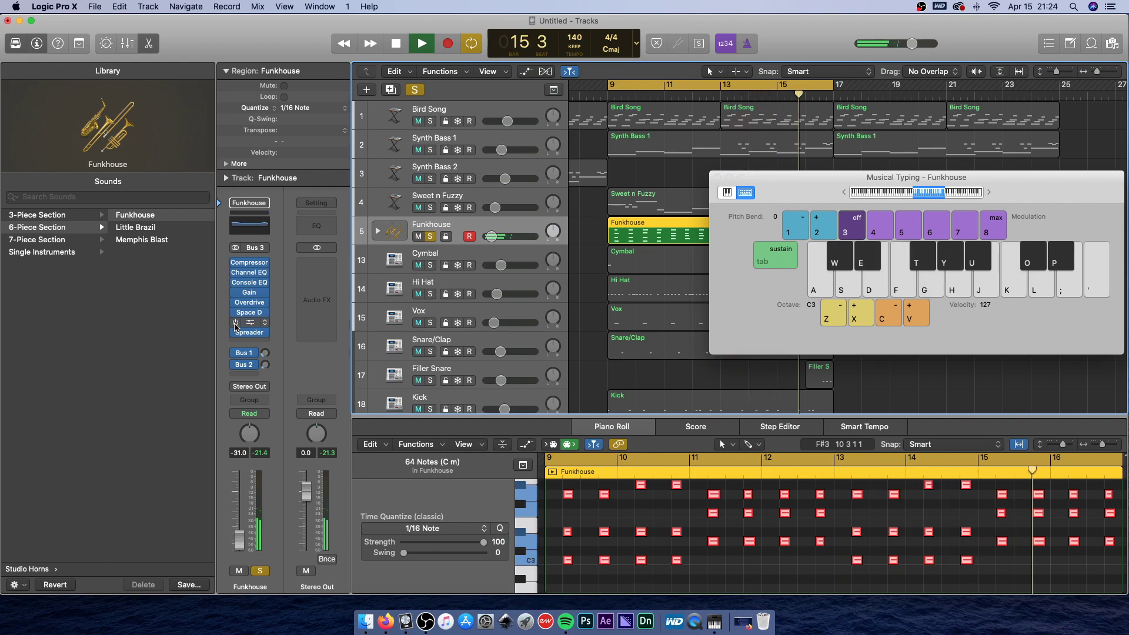
pyautogui.press('space')
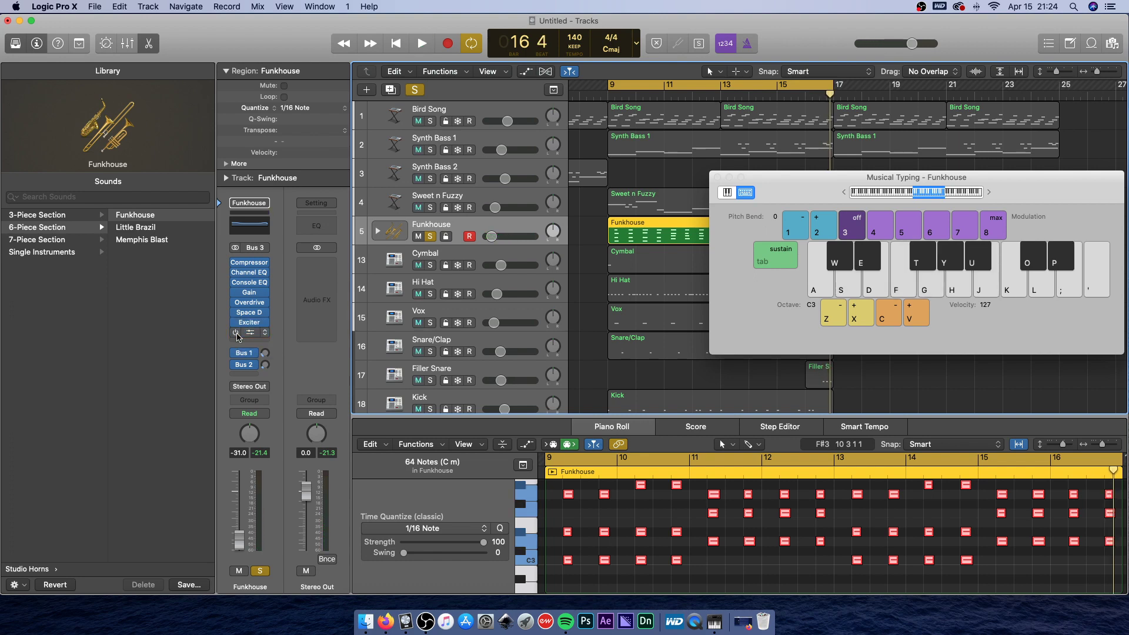
pyautogui.press('space')
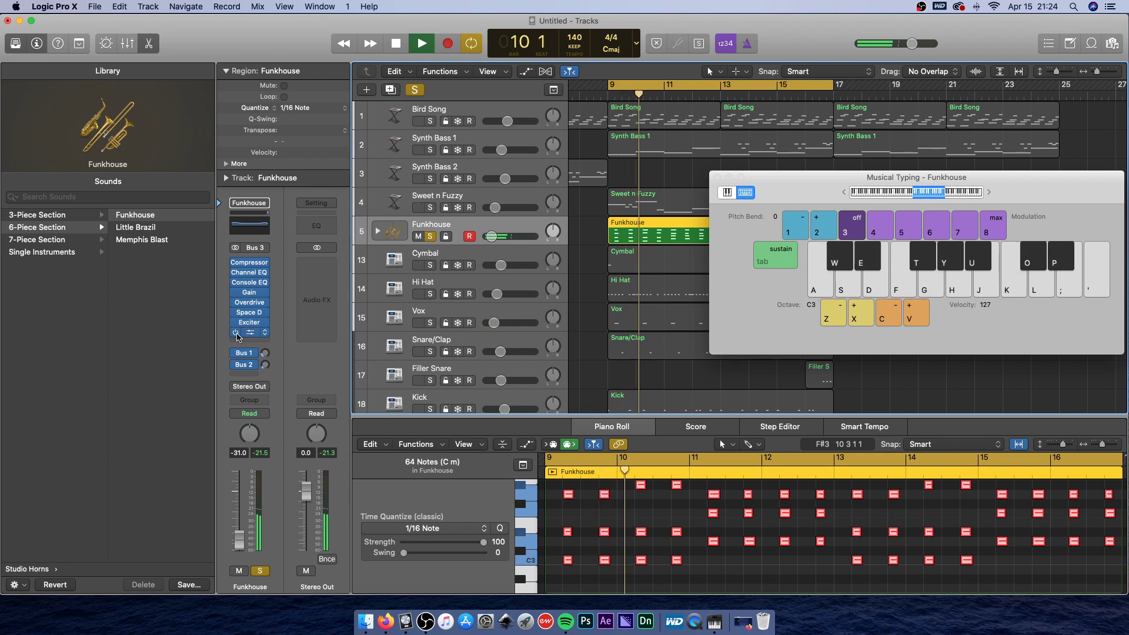
pyautogui.press('space')
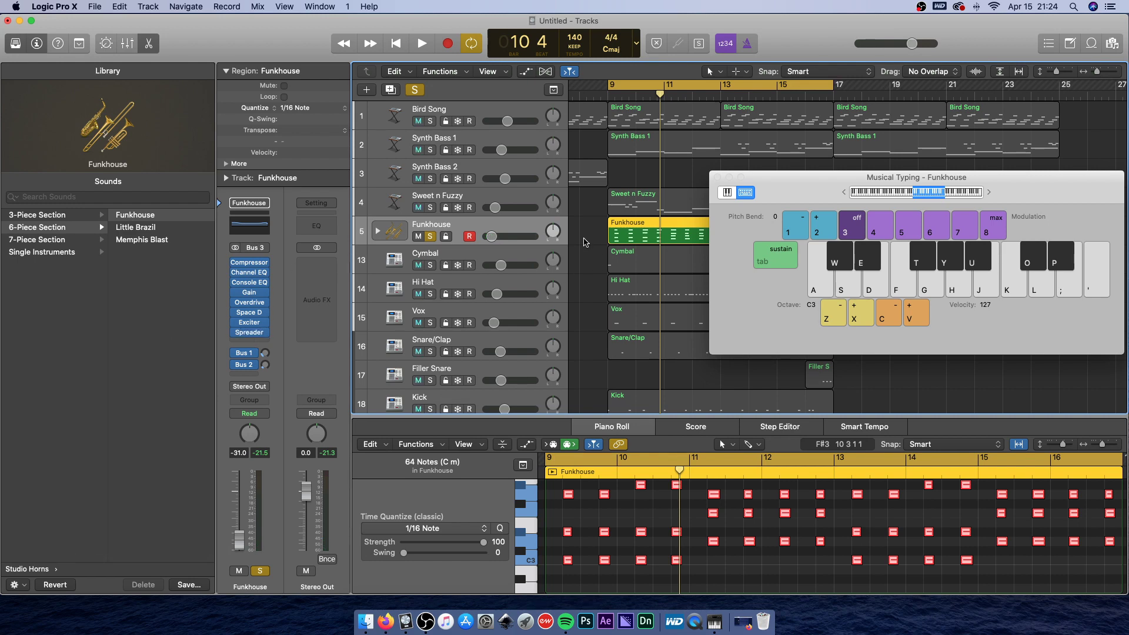
pyautogui.click(550, 233)
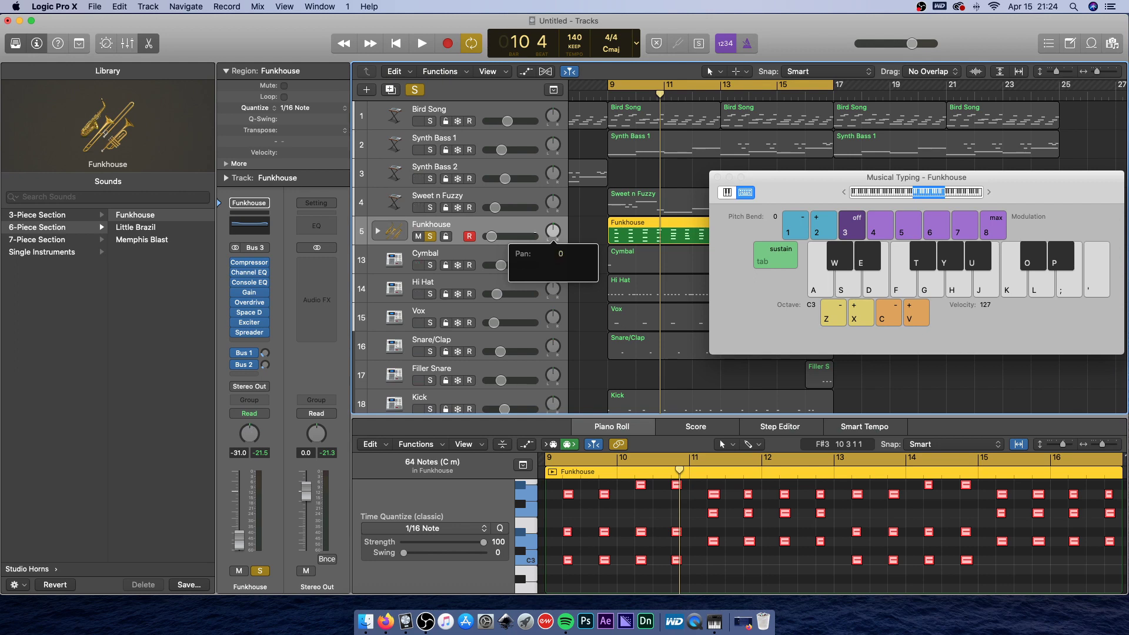
pyautogui.moveTo(553, 231); pyautogui.dragTo(502, 244)
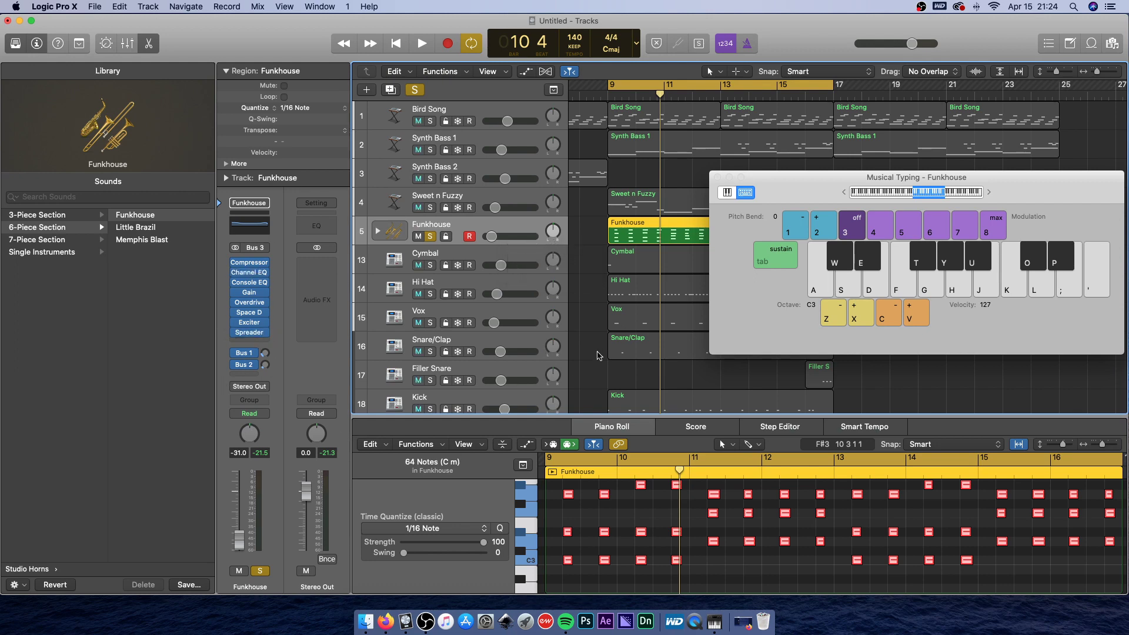
# Unsolo the Funkhouse track and close the Musical Typing window.
pyautogui.moveTo(749, 183); pyautogui.dragTo(741, 210)
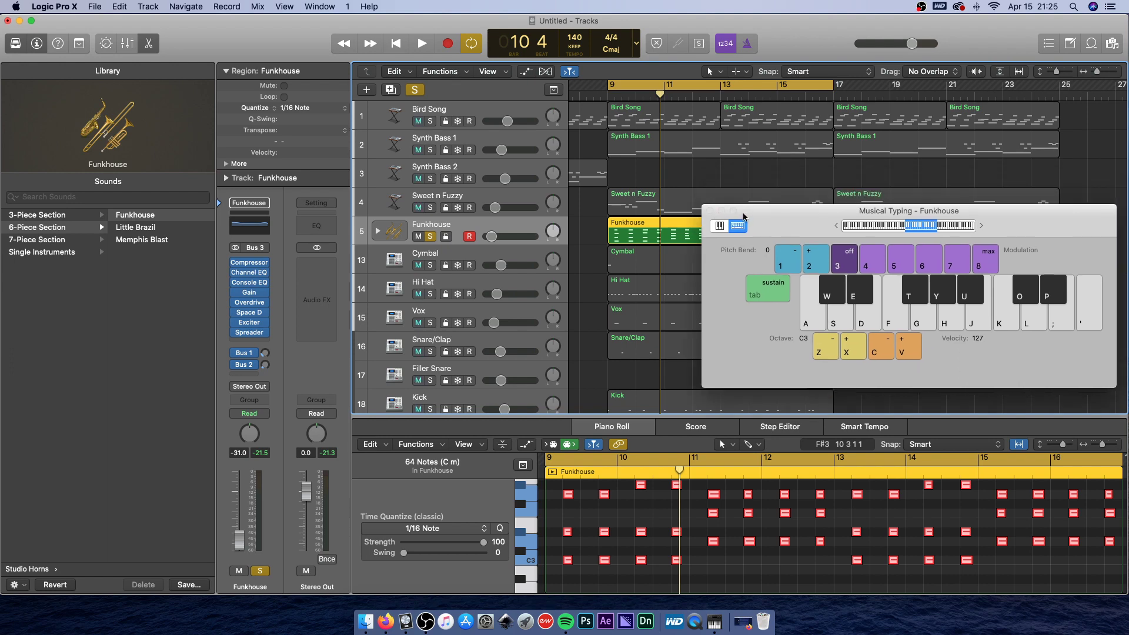
pyautogui.click(432, 237)
pyautogui.hscroll(5, 607, 263)
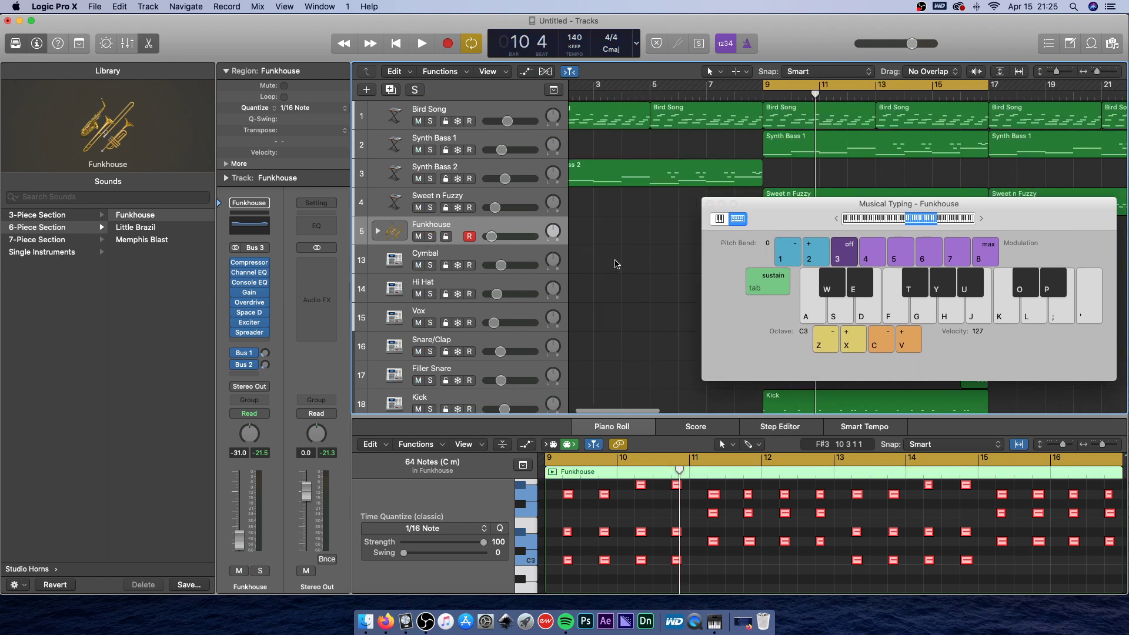
pyautogui.moveTo(803, 203); pyautogui.dragTo(582, 242)
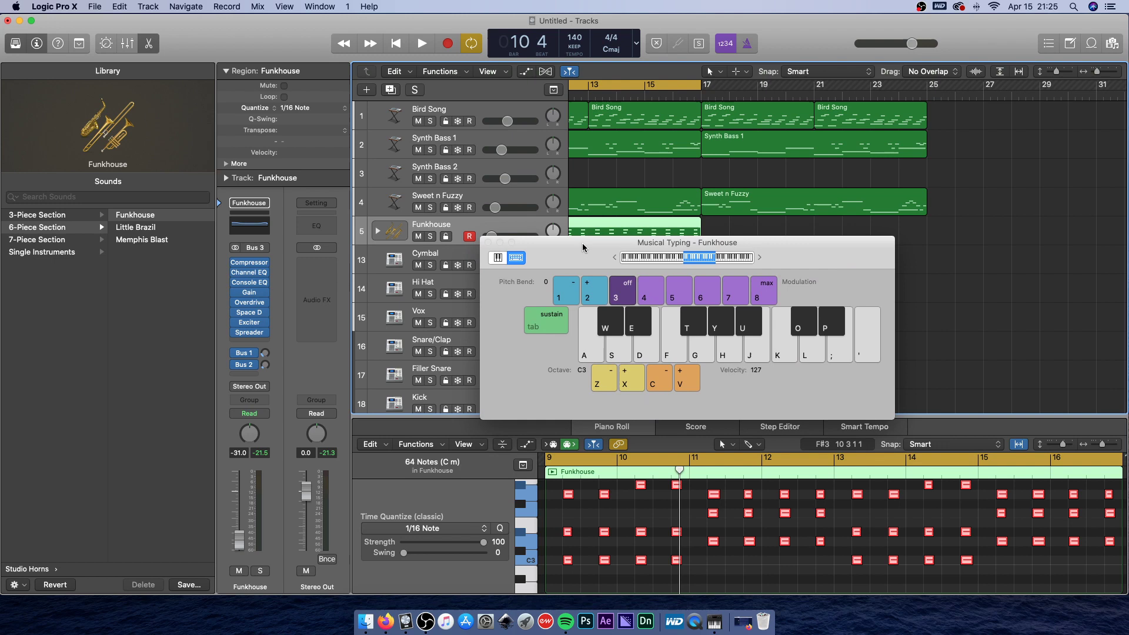
pyautogui.click(488, 243)
# Deselect the Funkhouse region and close the Piano Roll editor.
pyautogui.click(864, 294)
pyautogui.hscroll(-3, 864, 294)
pyautogui.scroll(-1, 865, 294)
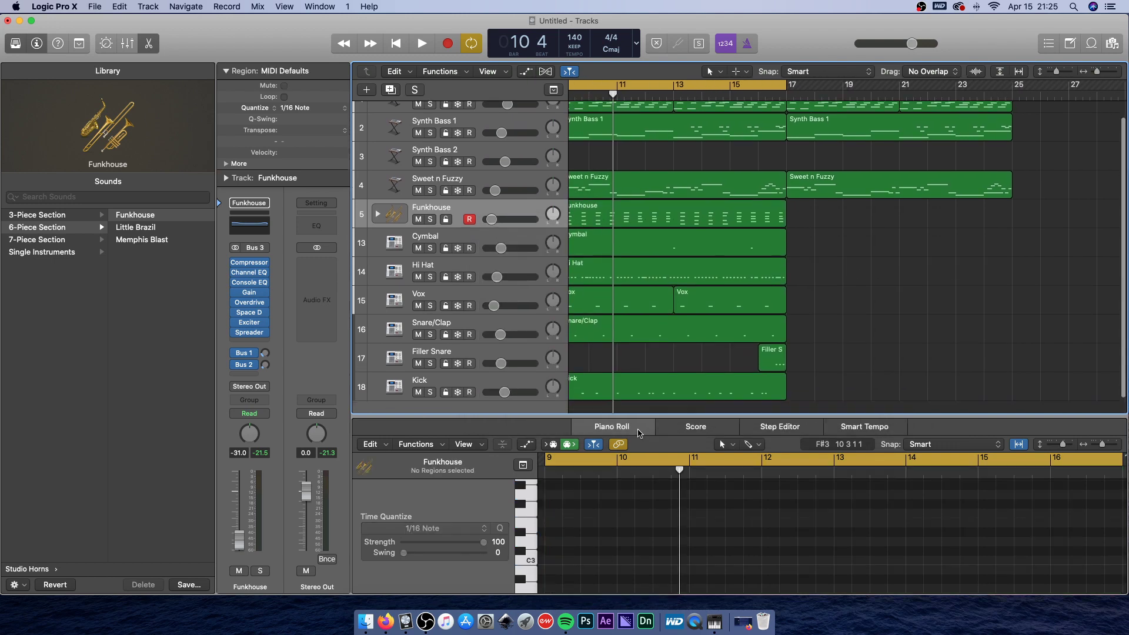
pyautogui.doubleClick(641, 432)
# Turn off cycle mode and play the whole song from bar 1.
pyautogui.hscroll(-3, 893, 408)
pyautogui.hscroll(4, 892, 408)
pyautogui.hscroll(-3, 892, 408)
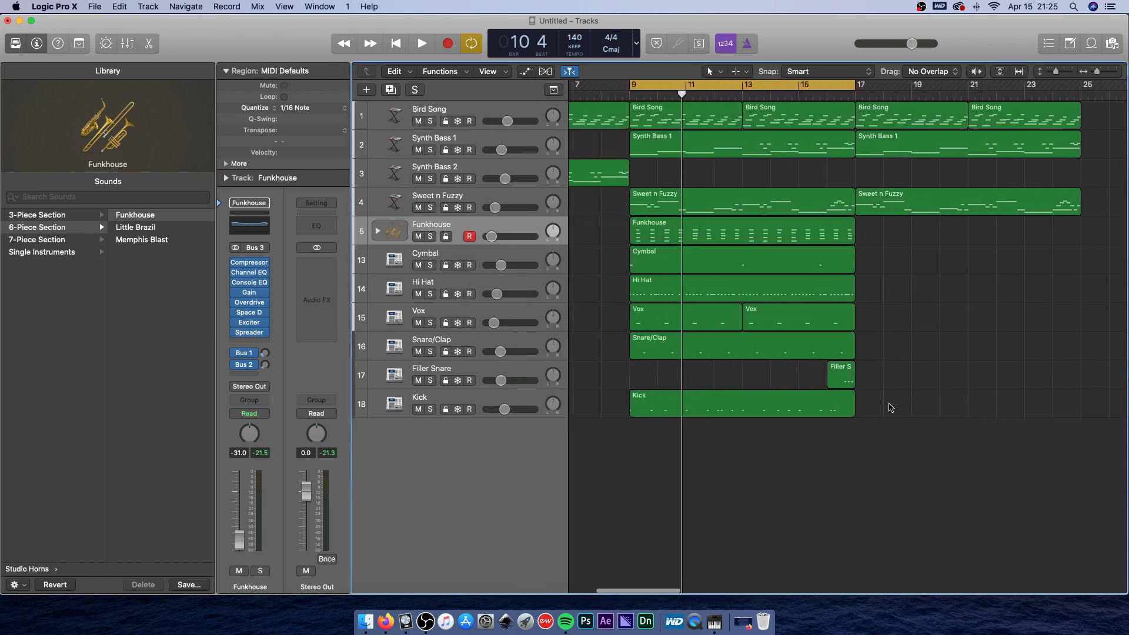
pyautogui.hscroll(5, 892, 408)
pyautogui.hscroll(-4, 681, 387)
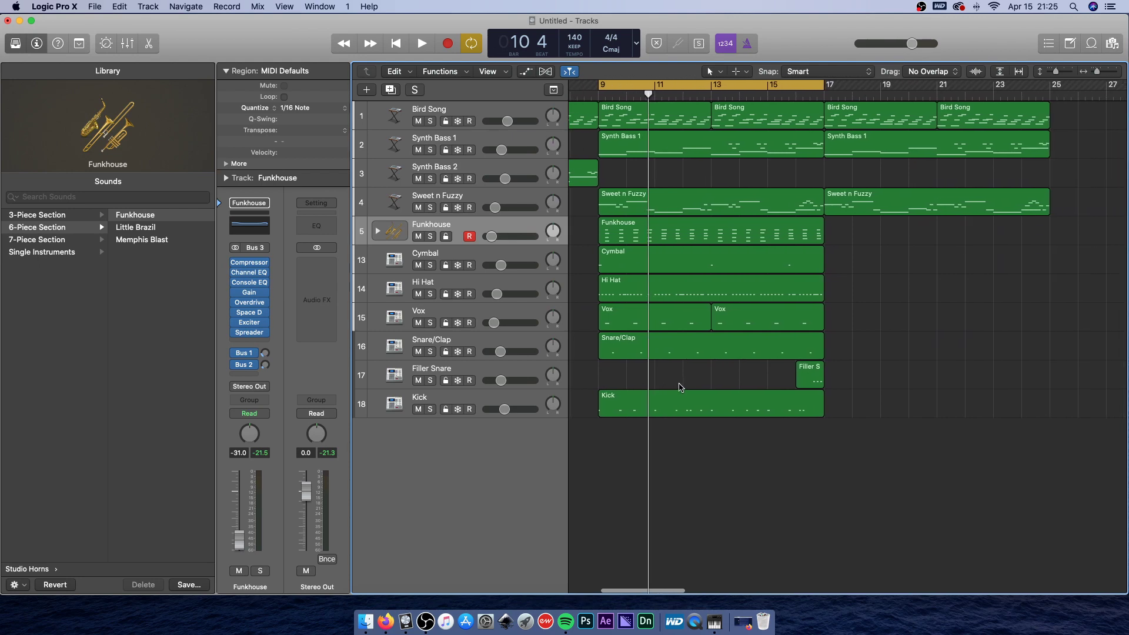
pyautogui.hscroll(2, 680, 387)
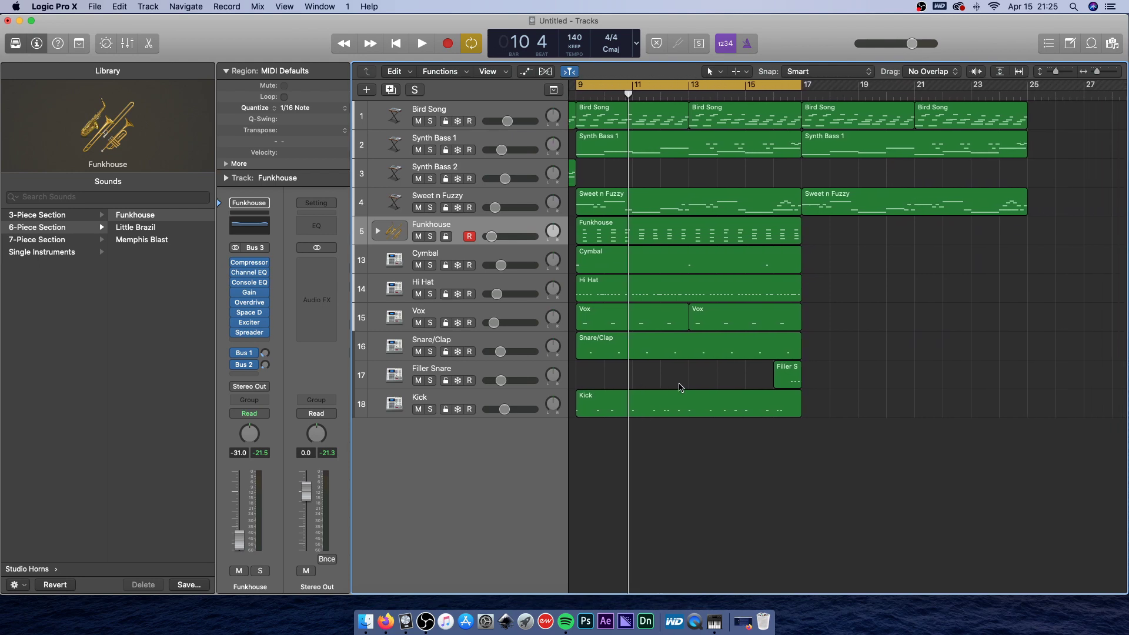
pyautogui.hscroll(-10, 682, 86)
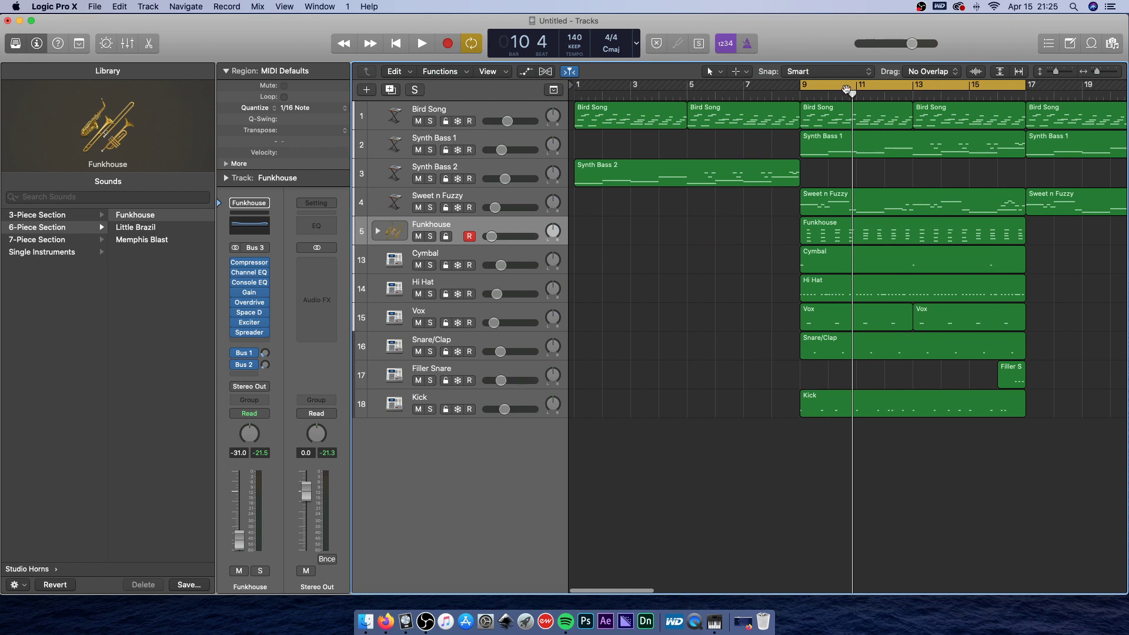
pyautogui.press('Return')
pyautogui.press('space')
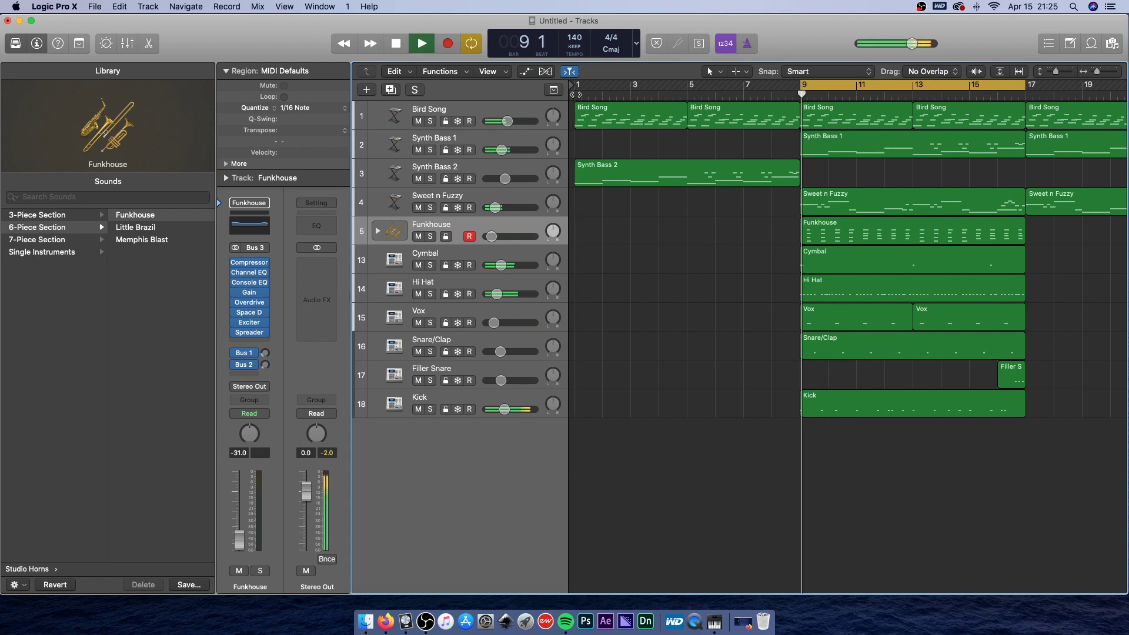
pyautogui.click(902, 89)
pyautogui.press('Return')
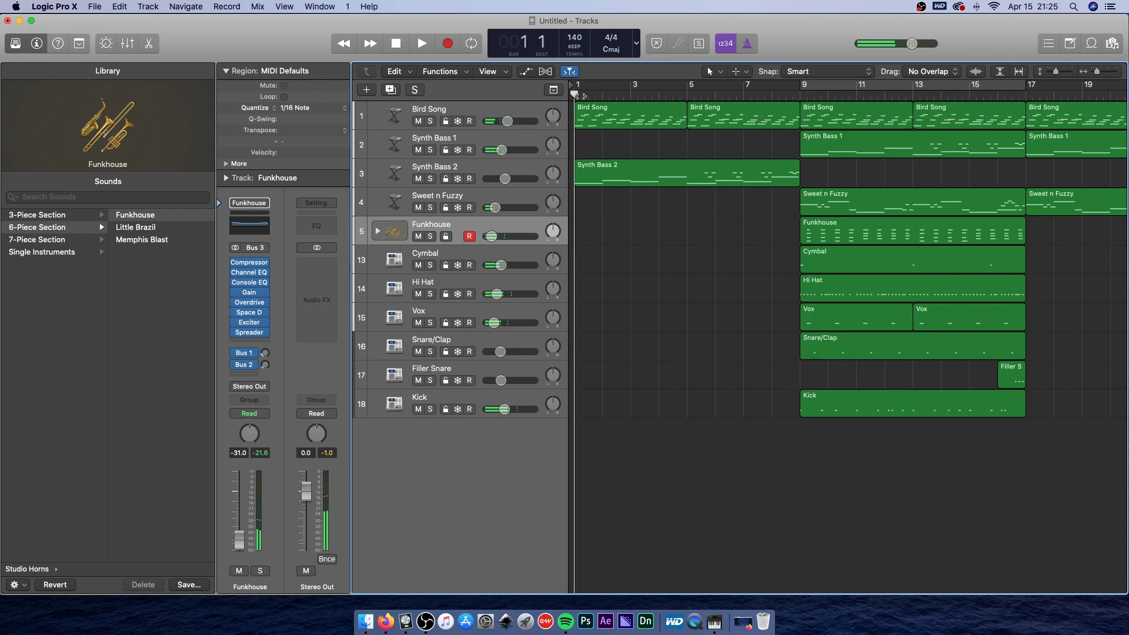
pyautogui.press('space')
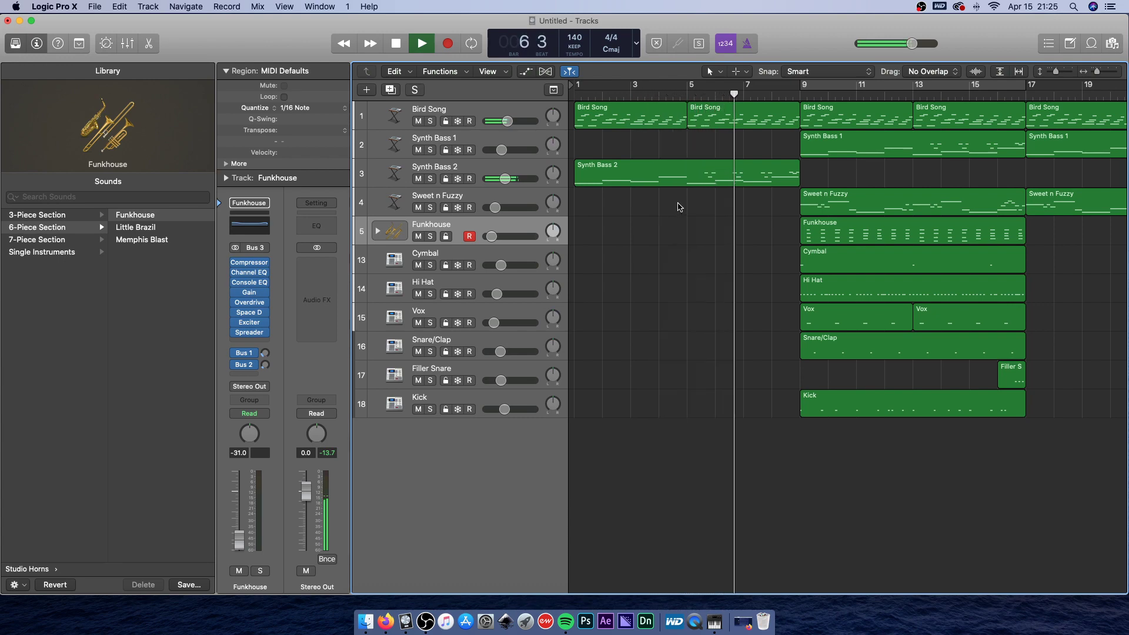
# Lower the Cymbal track's volume slightly and set the Funkhouse track's volume to -36 dB during playback.
pyautogui.moveTo(501, 266); pyautogui.dragTo(497, 265)
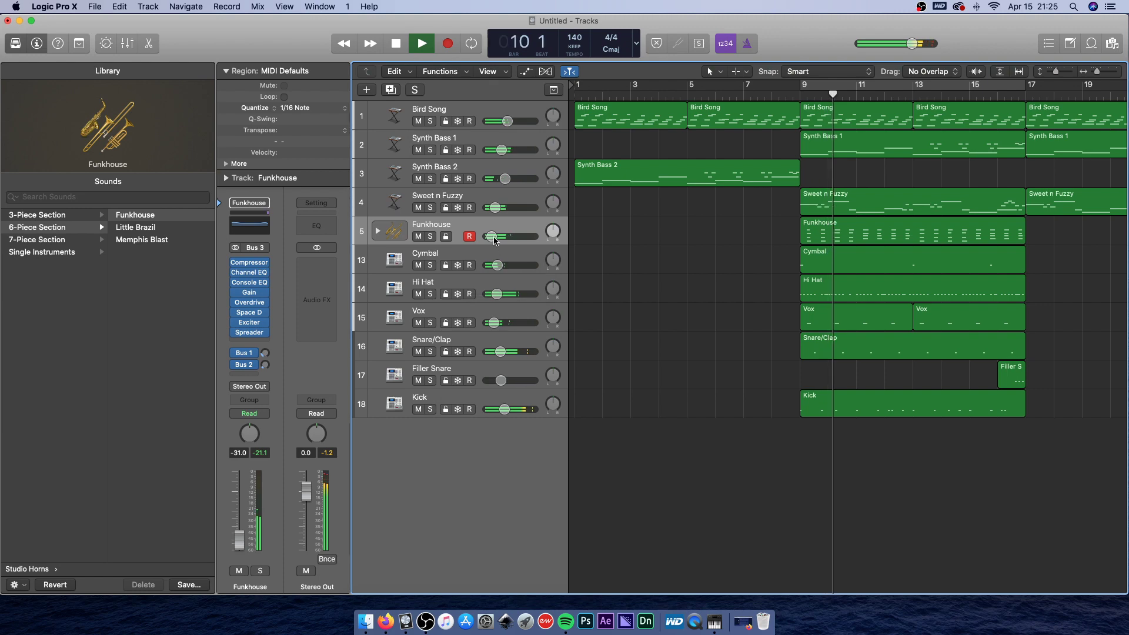
pyautogui.moveTo(493, 236); pyautogui.dragTo(489, 236)
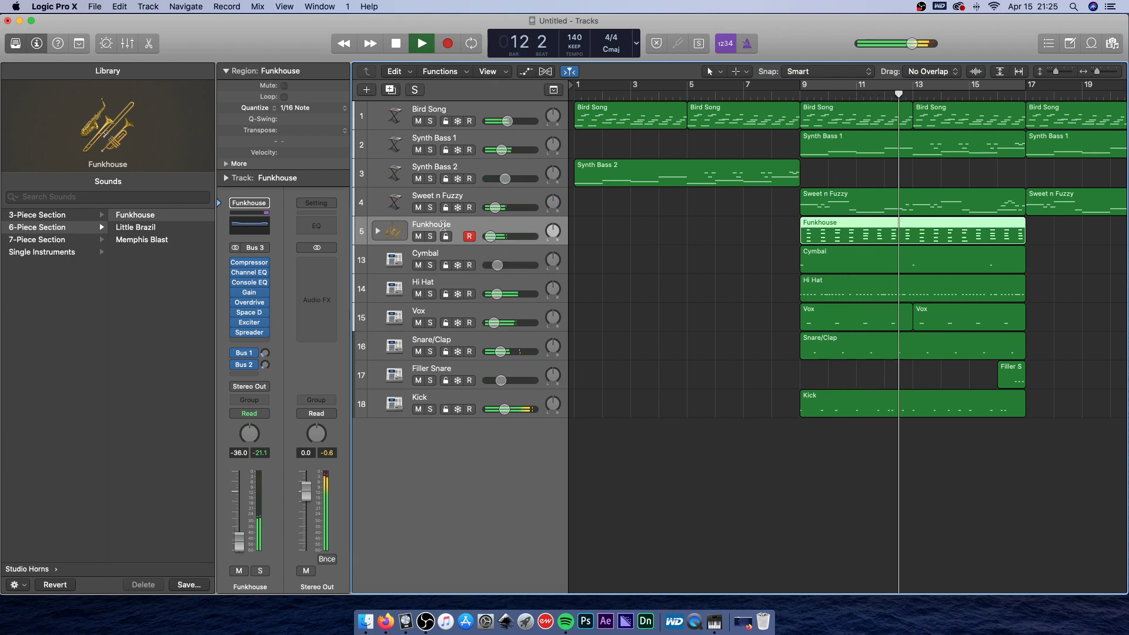
# Rename the Funkhouse track as Horns.
pyautogui.doubleClick(450, 224)
pyautogui.write('Hoirns')
pyautogui.press('BackSpace')
pyautogui.press('BackSpace')
pyautogui.press('BackSpace')
pyautogui.press('BackSpace')
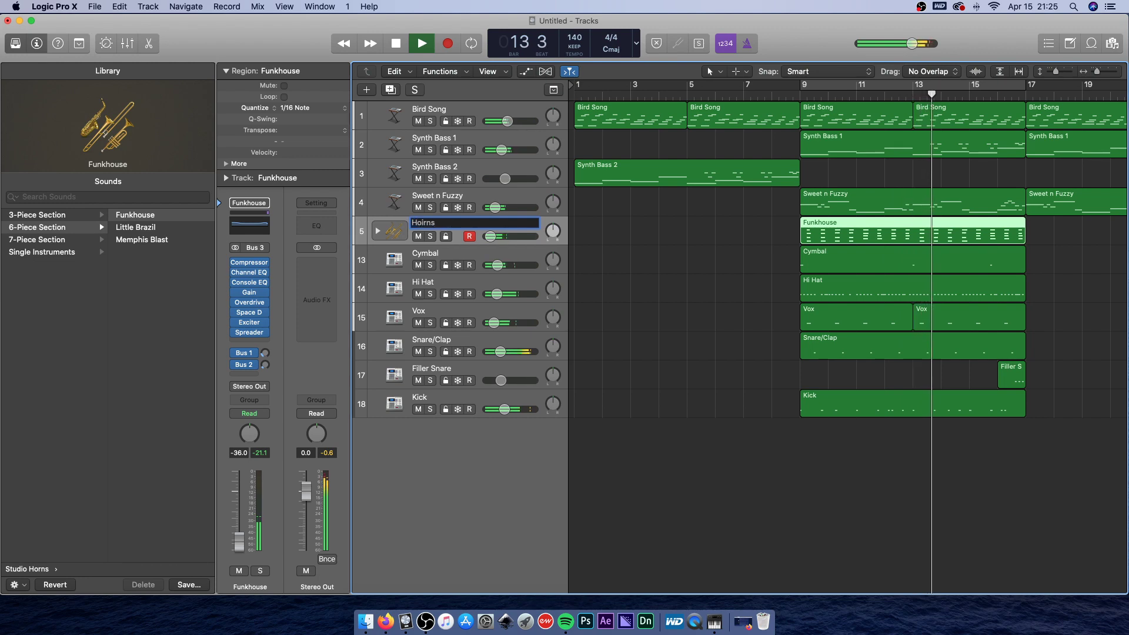
pyautogui.write('rns')
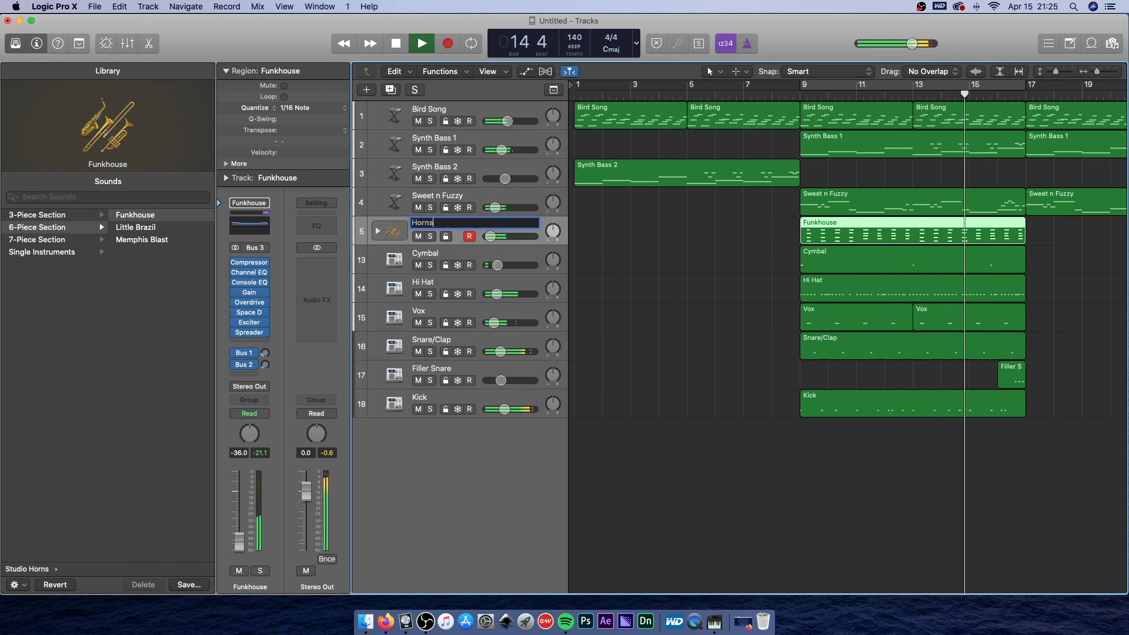
pyautogui.press('Return')
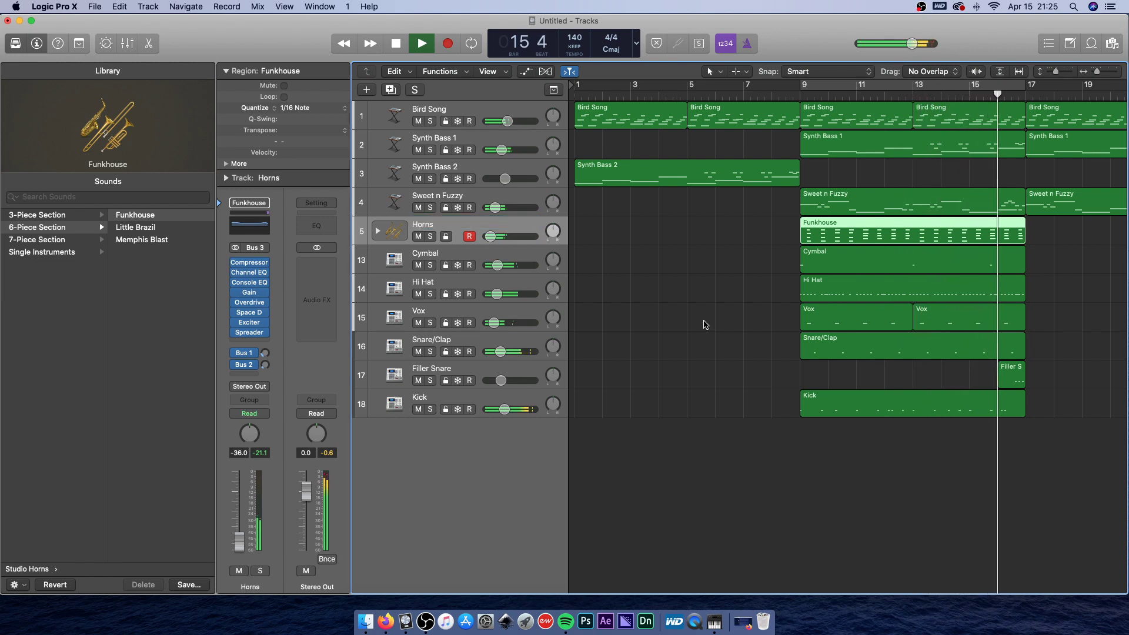
# Select all regions in the arrangement, name them by their tracks and clear the selection.
pyautogui.click(715, 327)
pyautogui.press('cmd+a')
pyautogui.rightClick(870, 267)
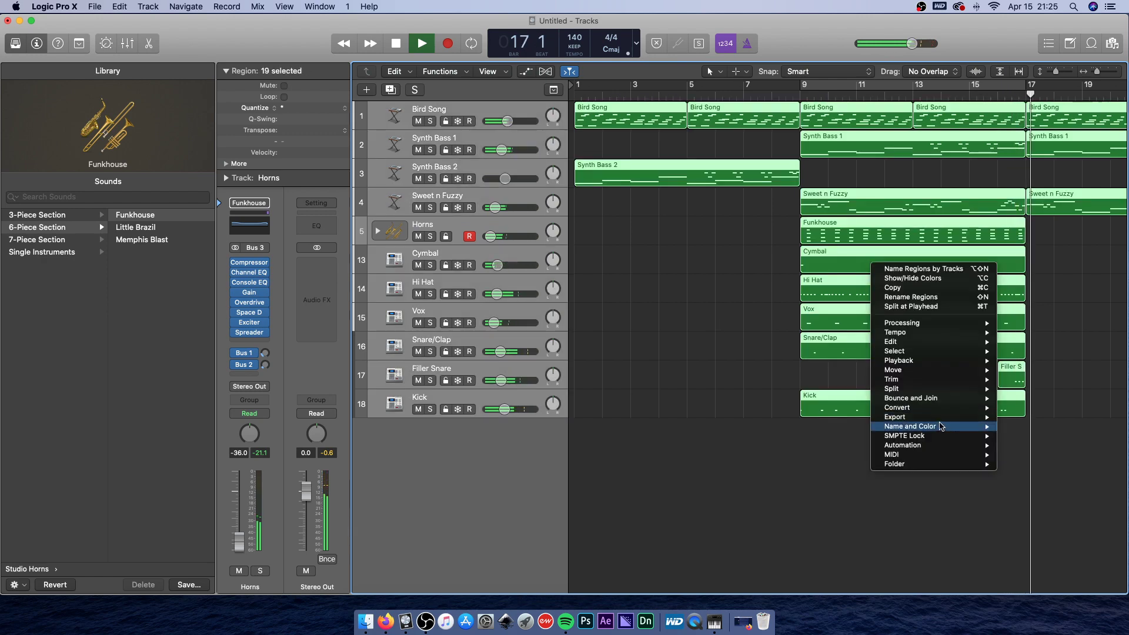
pyautogui.moveTo(917, 426)
pyautogui.click(1052, 437)
pyautogui.click(731, 379)
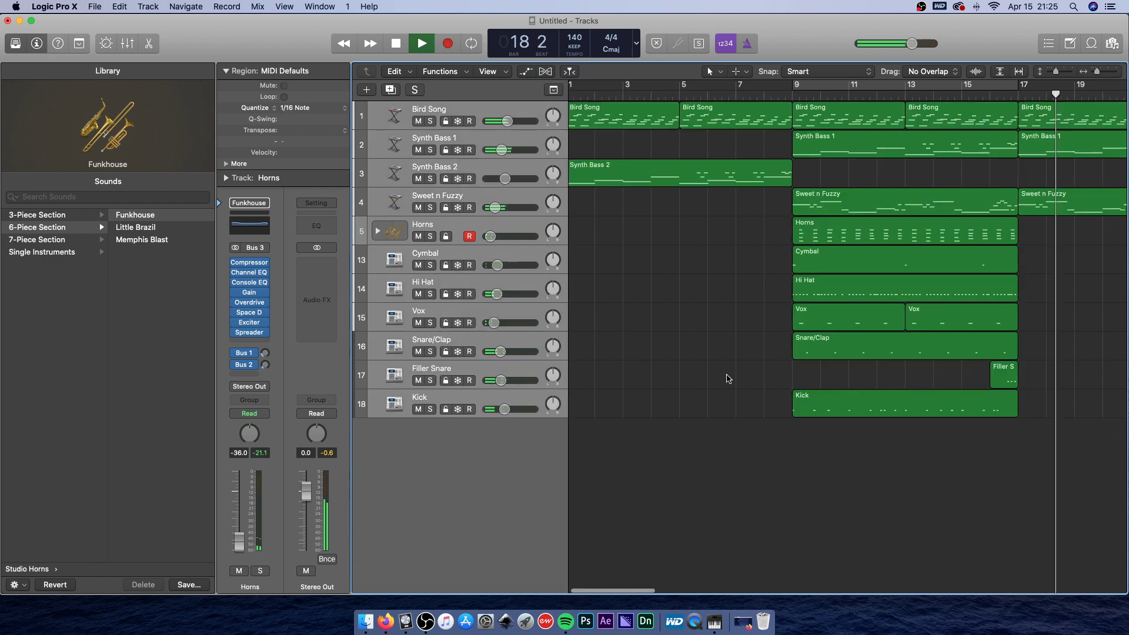
# Stop playback and place the playhead at bar 9.
pyautogui.press('space')
pyautogui.hscroll(5, 729, 376)
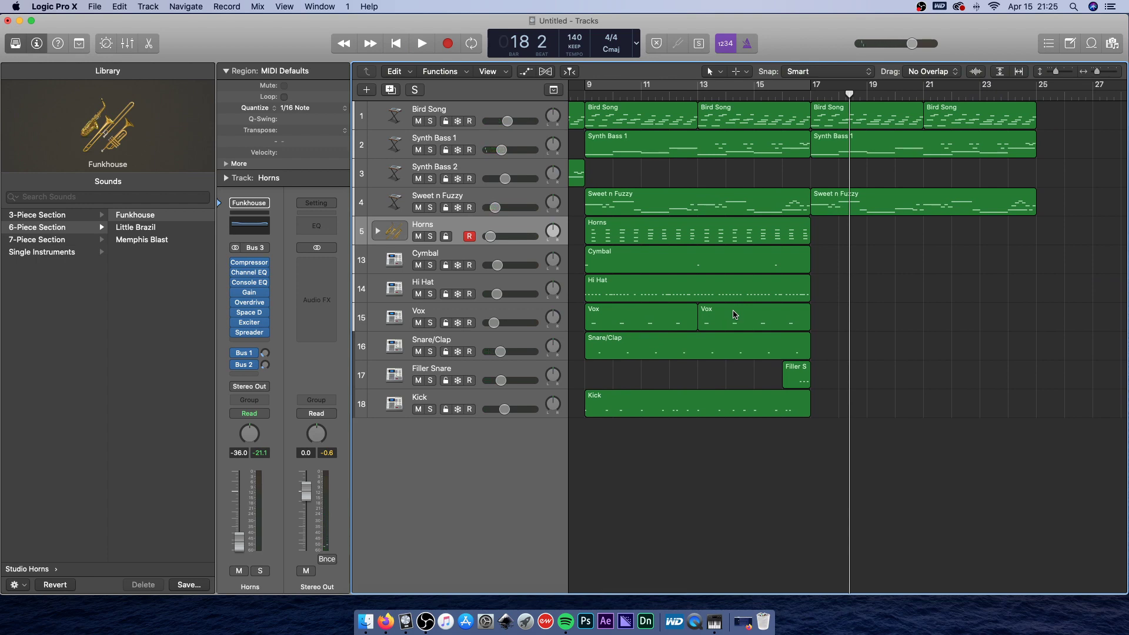
pyautogui.hscroll(-6, 734, 314)
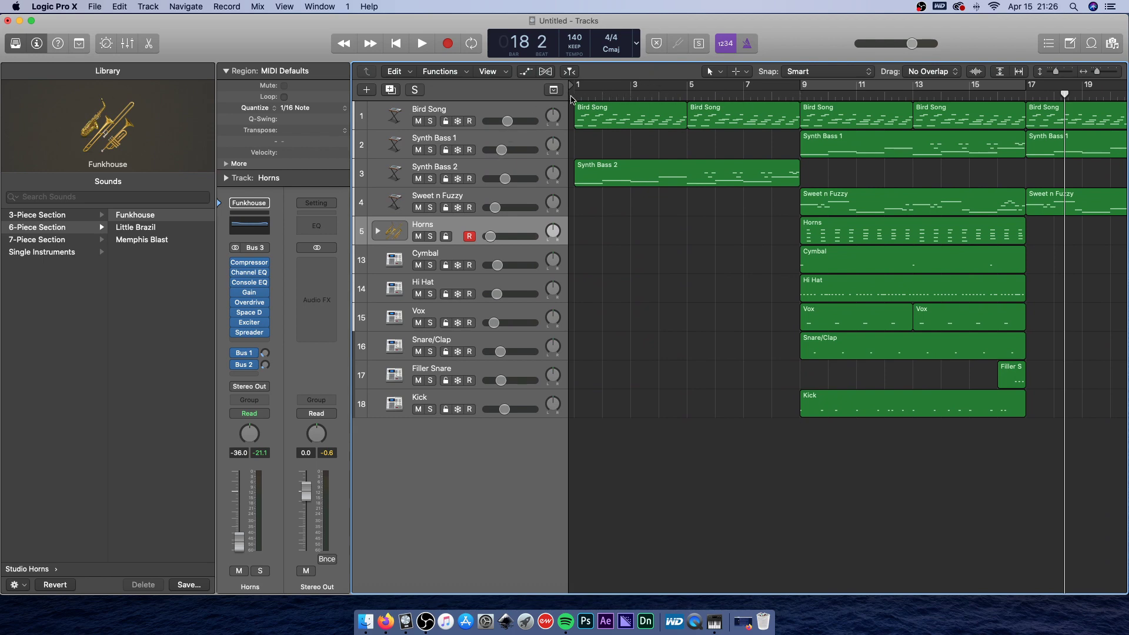
pyautogui.click(798, 93)
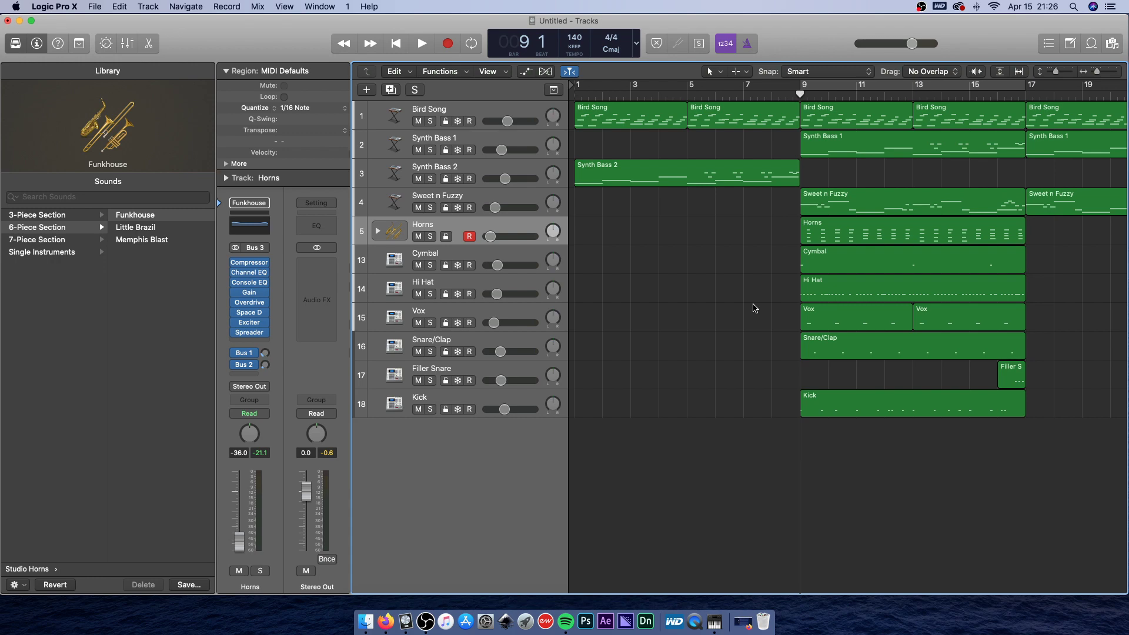
pyautogui.hscroll(5, 754, 308)
pyautogui.hscroll(-5, 741, 297)
pyautogui.hscroll(5, 731, 297)
pyautogui.hscroll(-1, 950, 290)
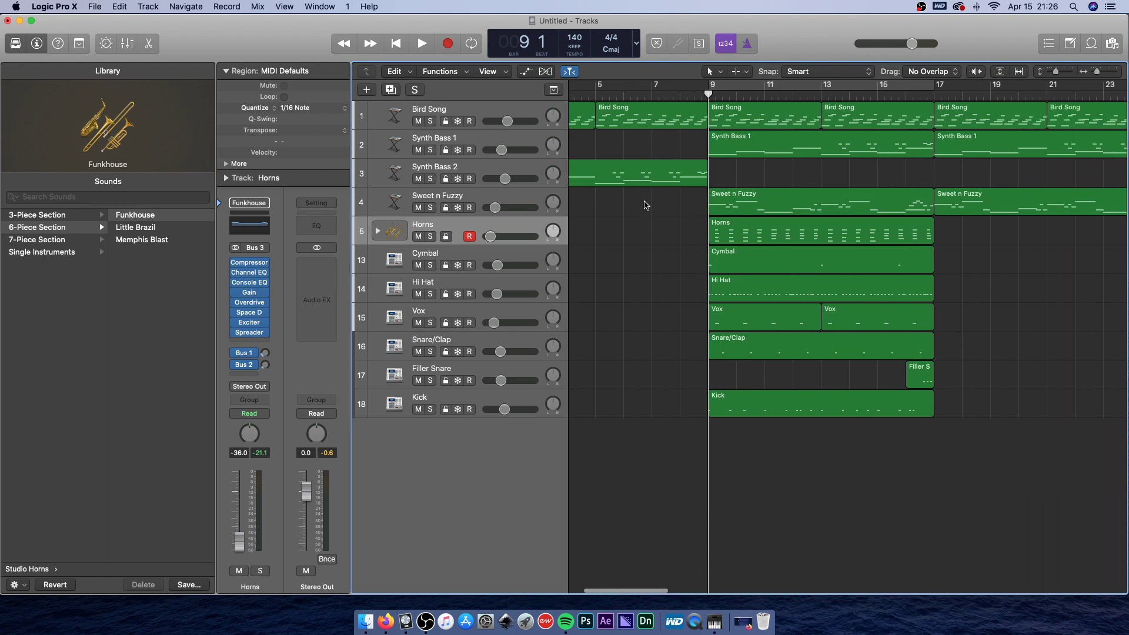
pyautogui.hscroll(-5, 671, 215)
pyautogui.hscroll(5, 632, 118)
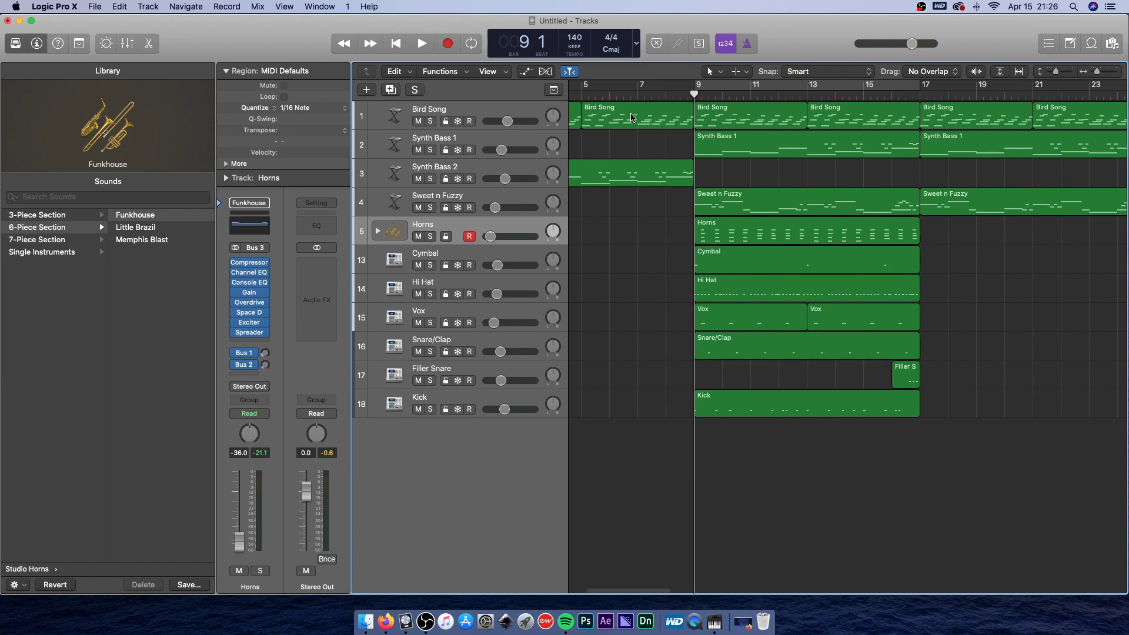
pyautogui.hscroll(-5, 633, 117)
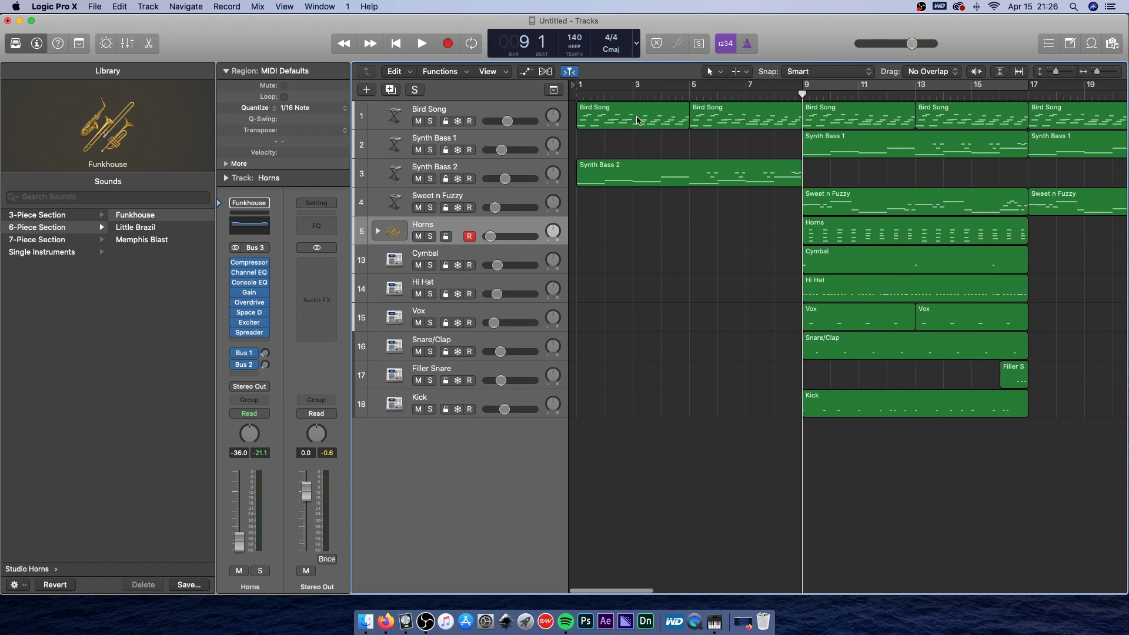
pyautogui.hscroll(8, 641, 130)
pyautogui.hscroll(2, 647, 138)
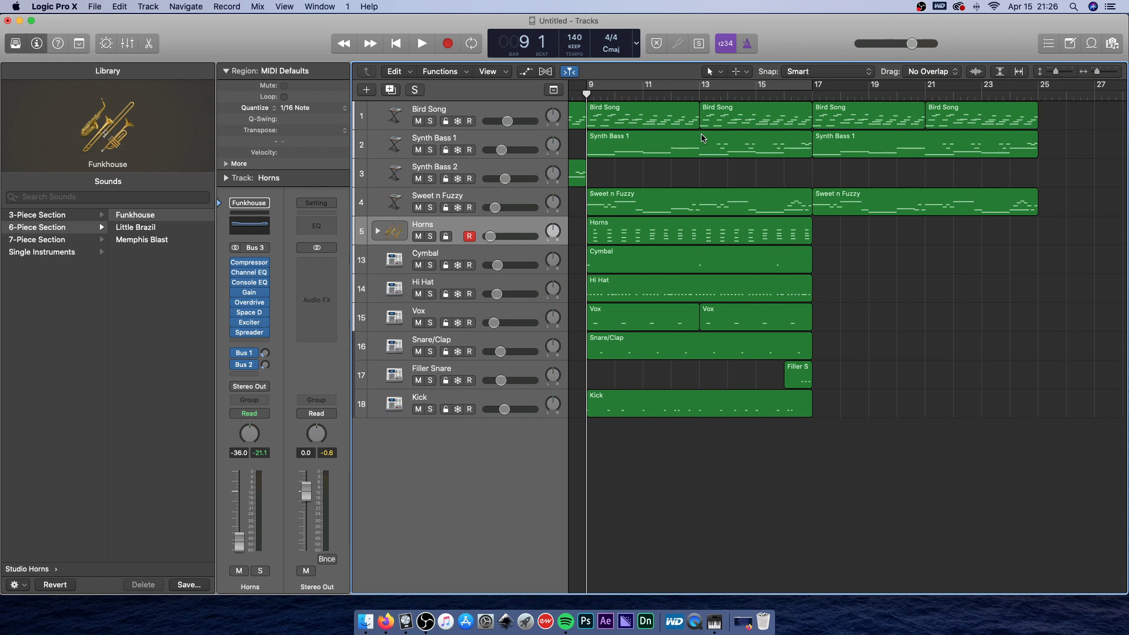
pyautogui.hscroll(10, 712, 140)
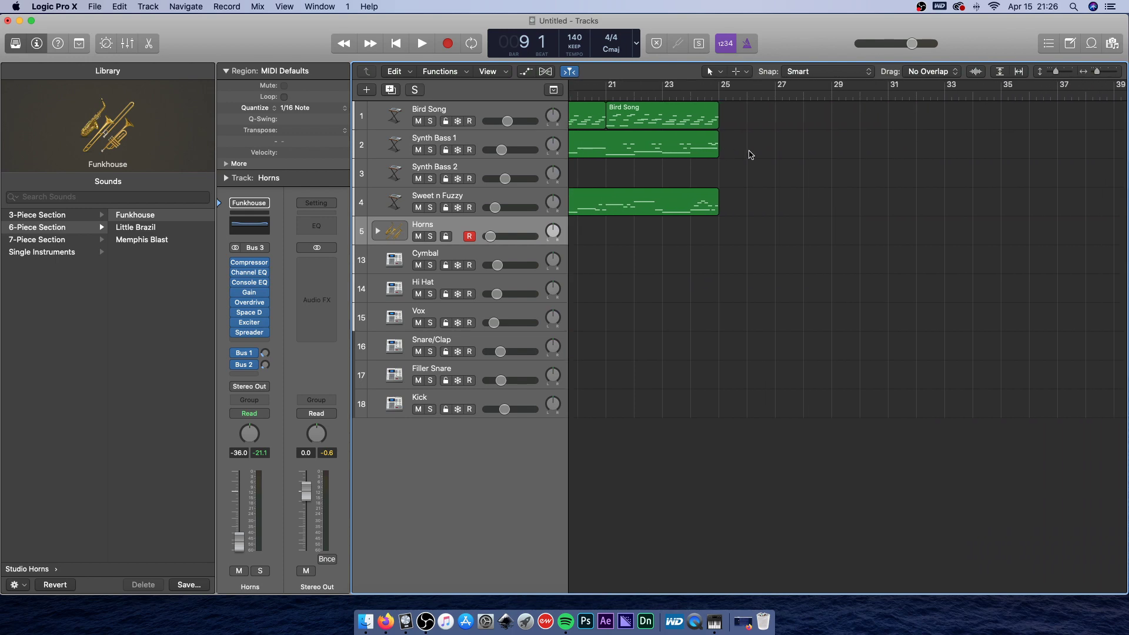
pyautogui.hscroll(-10, 749, 154)
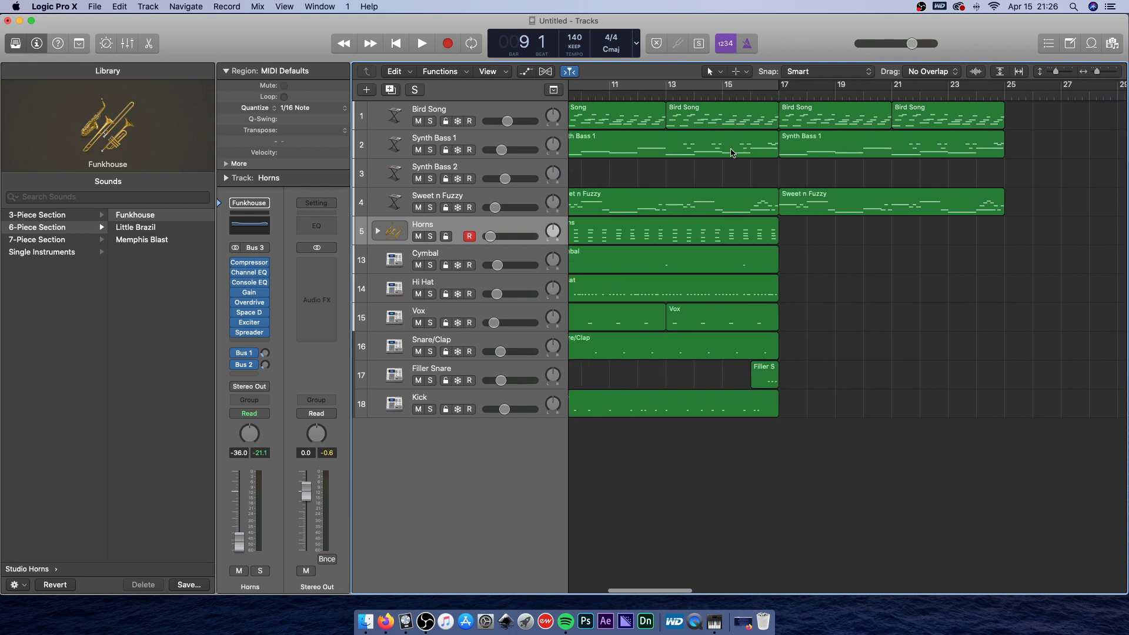
pyautogui.hscroll(-1, 711, 148)
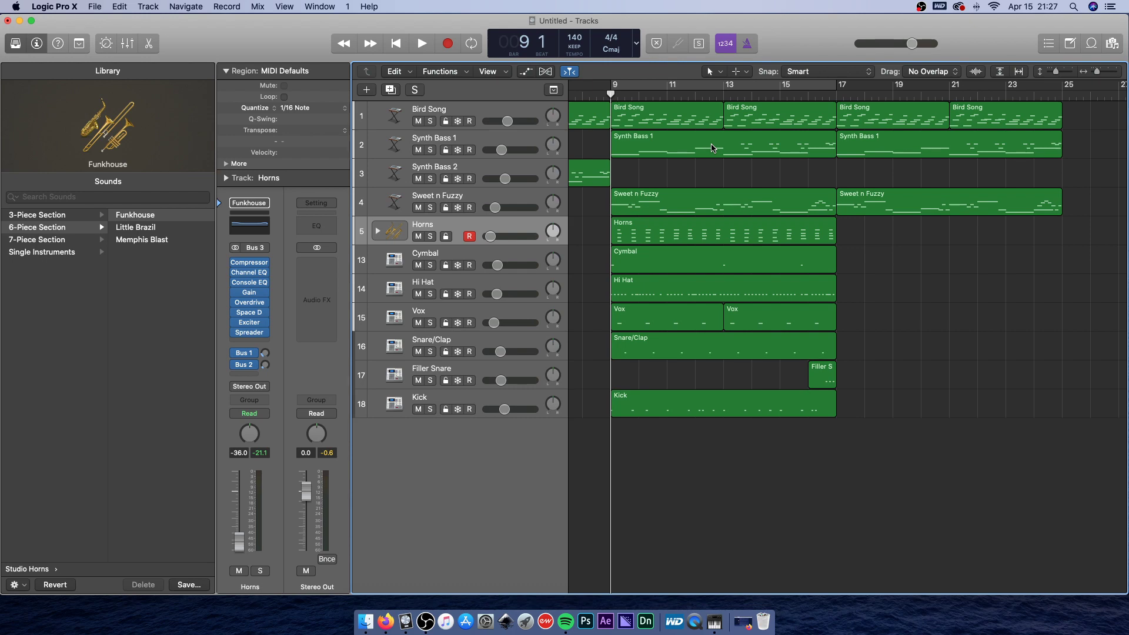
# Copy the Hi Hat, Vox, Snare/Clap, Filler Snare and Kick regions of bars 9 to 16 to bar 17.
pyautogui.hscroll(3, 998, 328)
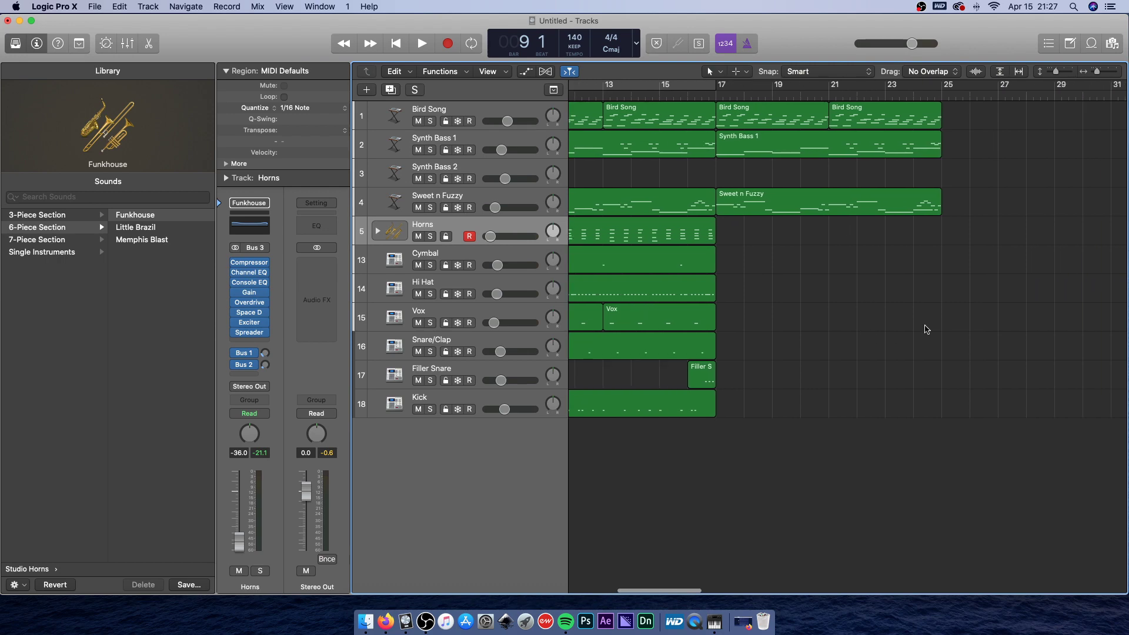
pyautogui.hscroll(-2, 919, 327)
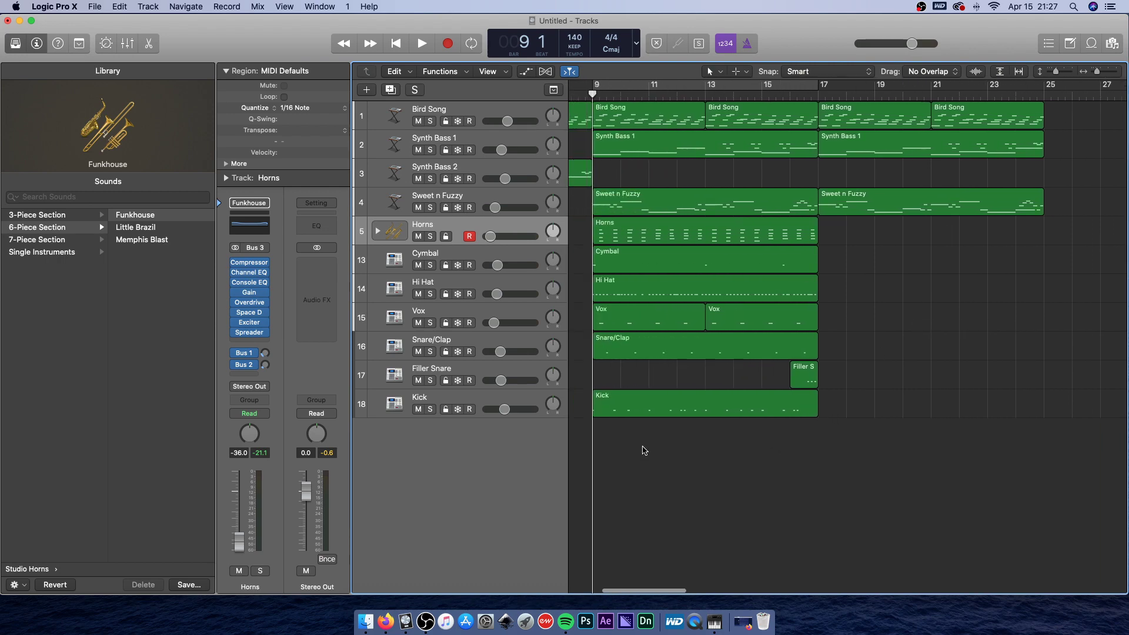
pyautogui.moveTo(610, 449); pyautogui.dragTo(808, 296)
pyautogui.click(819, 88)
pyautogui.press('super+c')
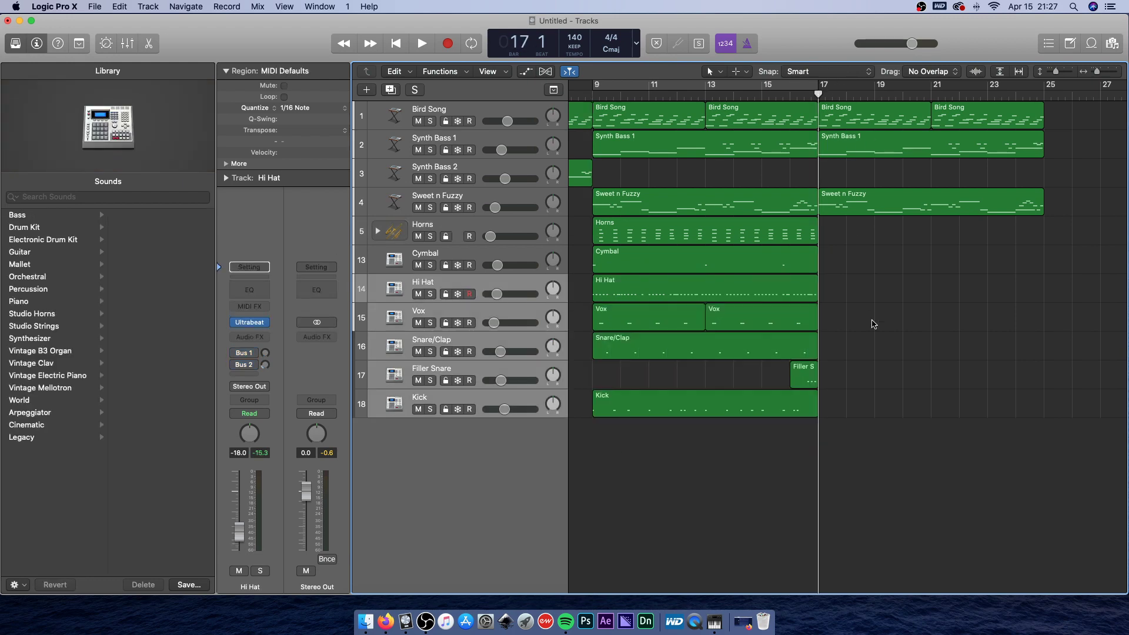
pyautogui.press('super+v')
pyautogui.hscroll(4, 881, 353)
pyautogui.hscroll(4, 881, 360)
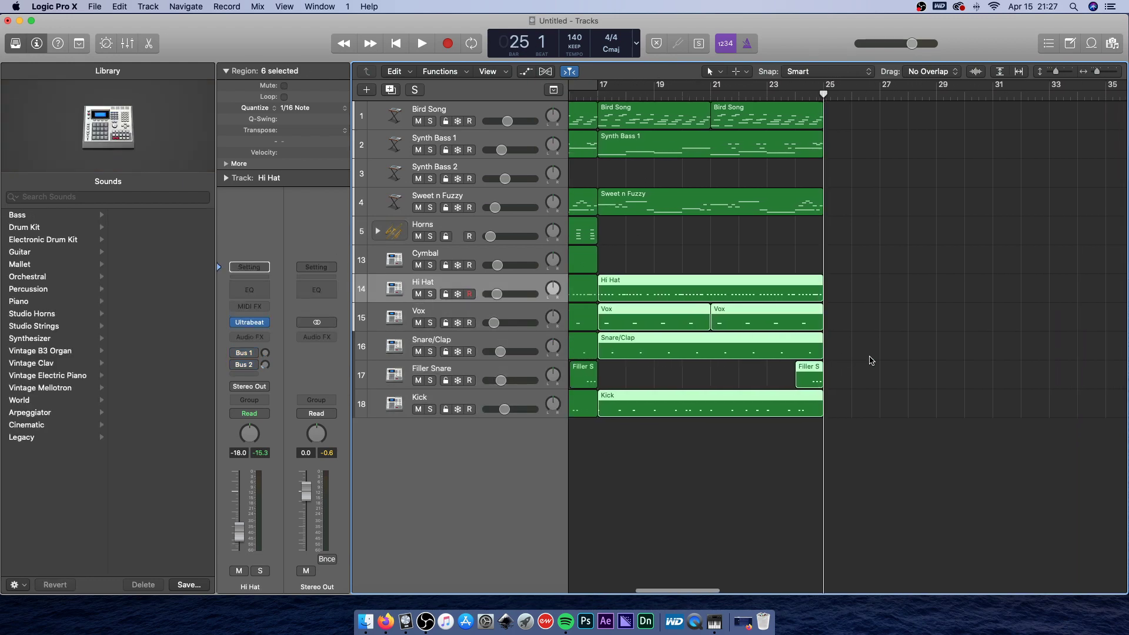
# Copy all regions between bars 17 and 25 and paste them three times in a row from bar 25 up to bar 49.
pyautogui.click(629, 520)
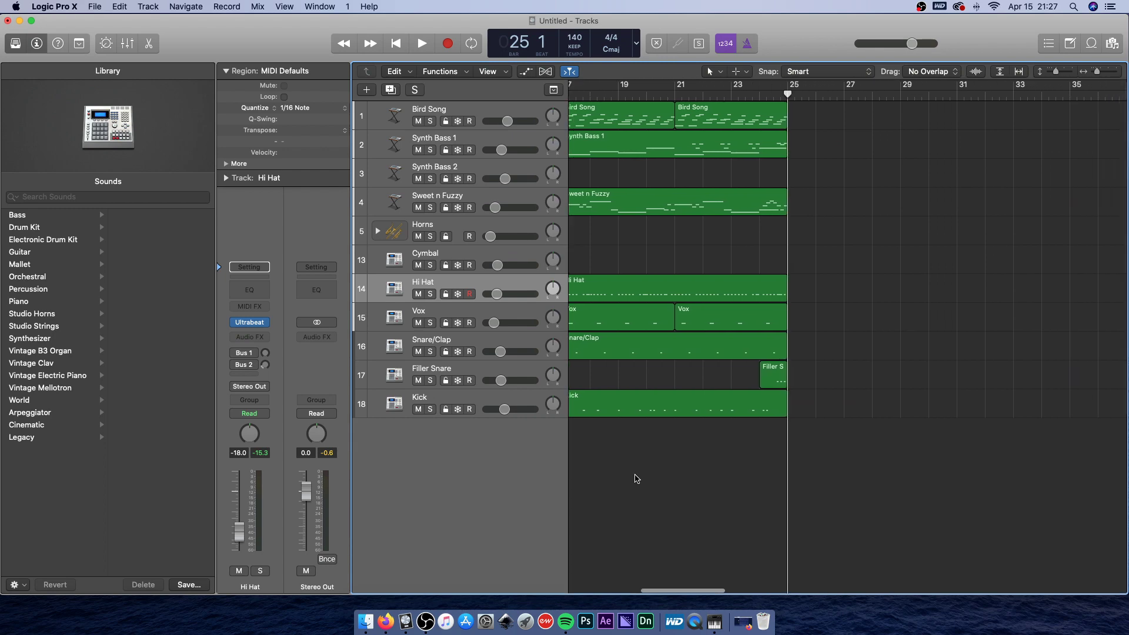
pyautogui.moveTo(639, 468); pyautogui.dragTo(868, 113)
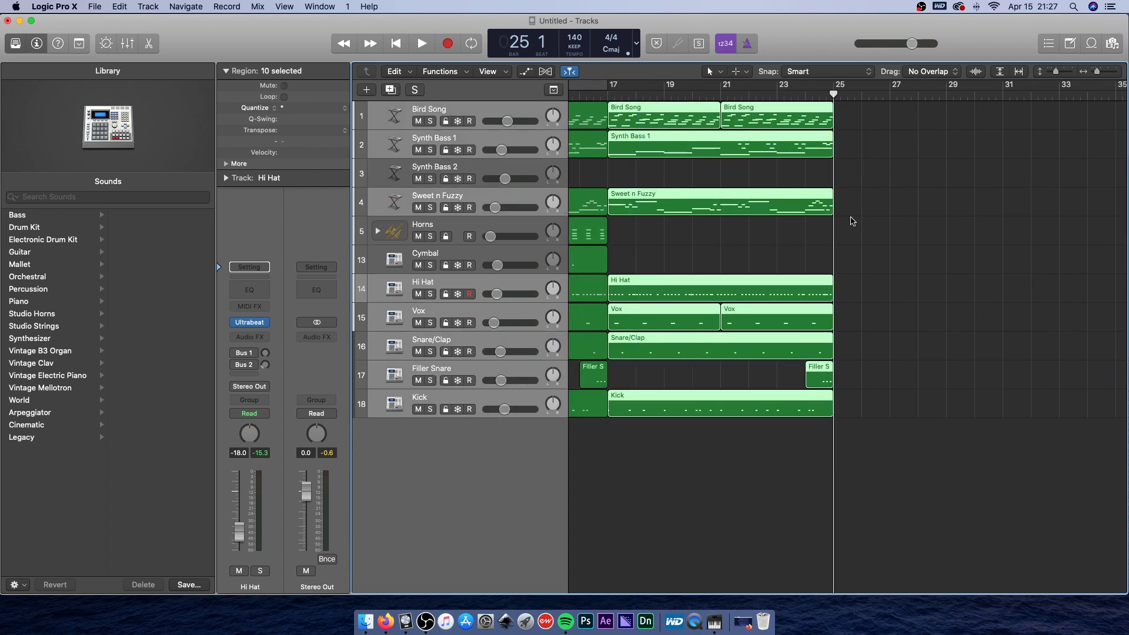
pyautogui.click(889, 231)
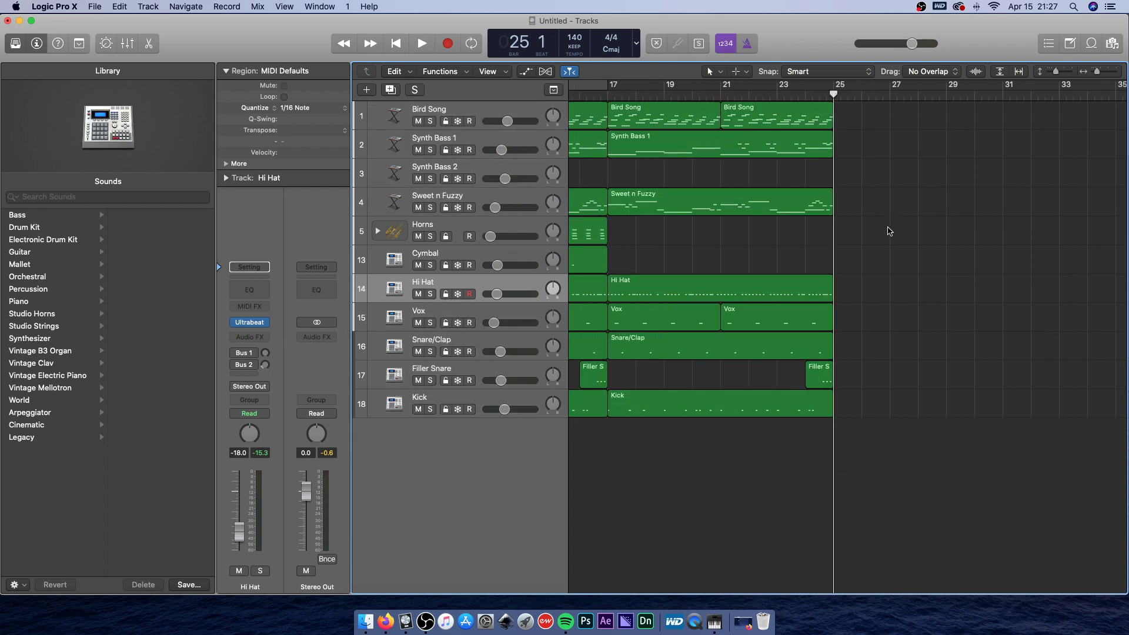
pyautogui.hscroll(5, 706, 203)
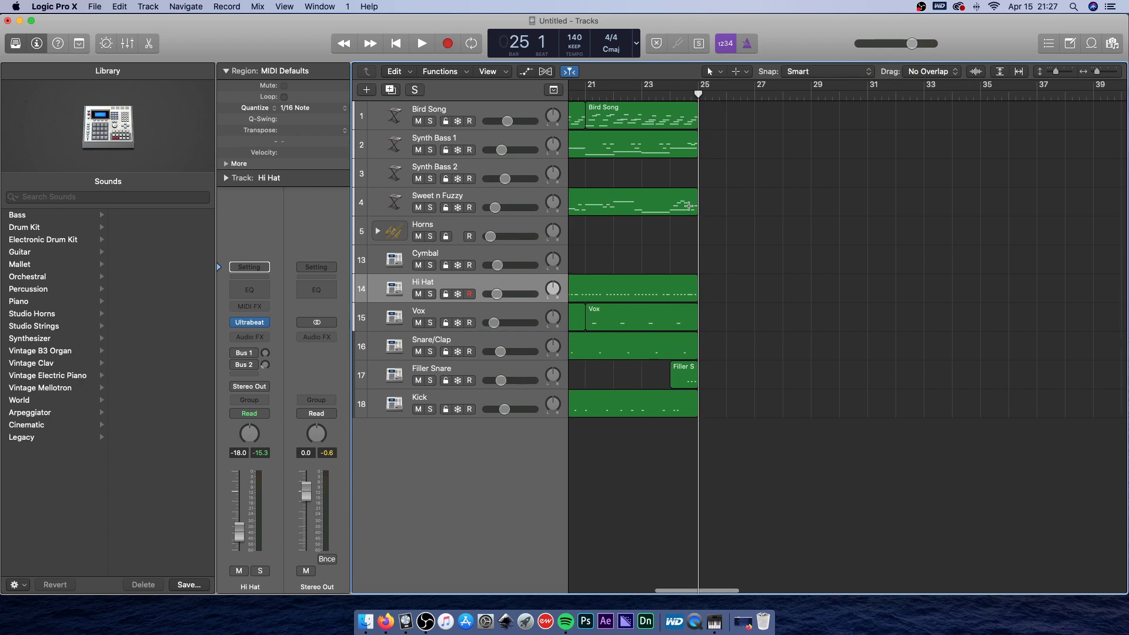
pyautogui.press('super+v')
pyautogui.press('super+v')
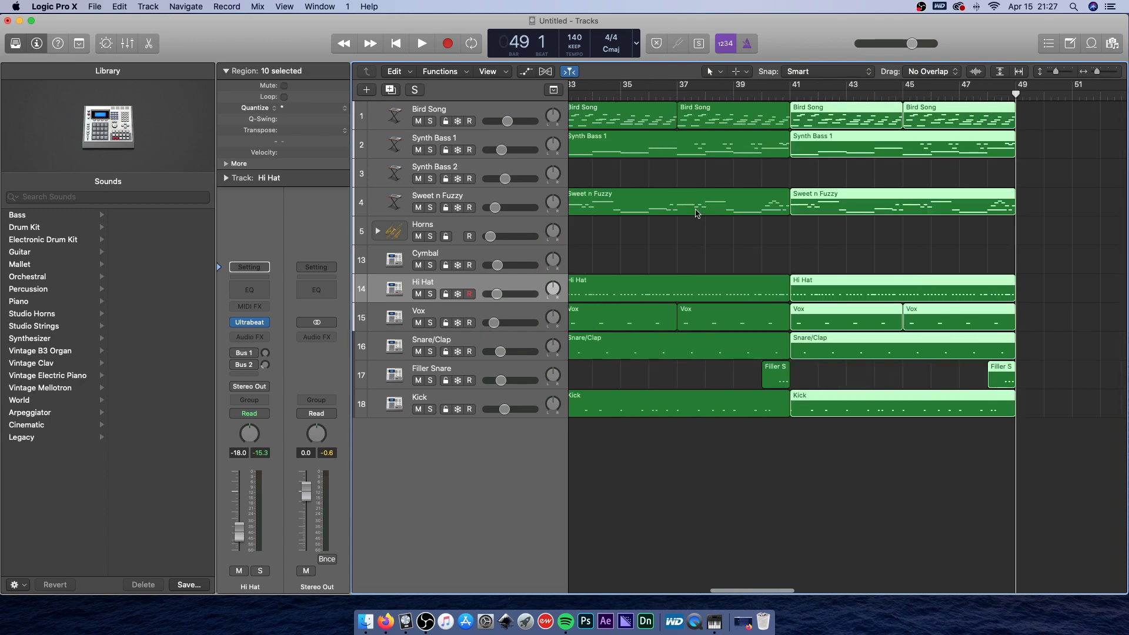
# Clear the region selection and play the extended arrangement from bar 9.
pyautogui.hscroll(-15, 696, 214)
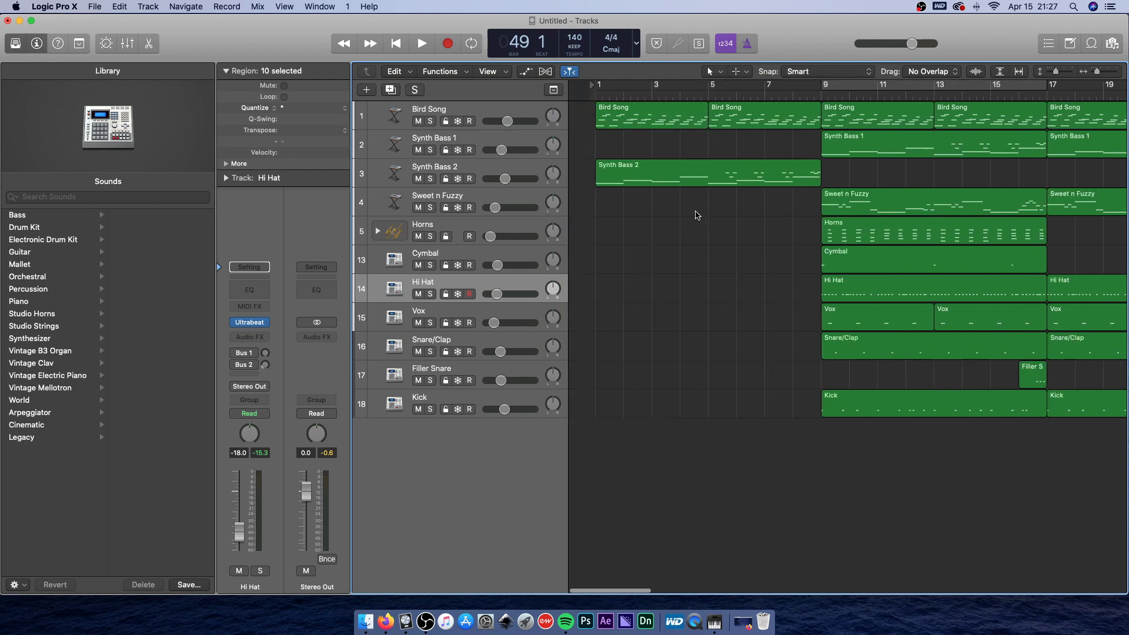
pyautogui.hscroll(3, 696, 215)
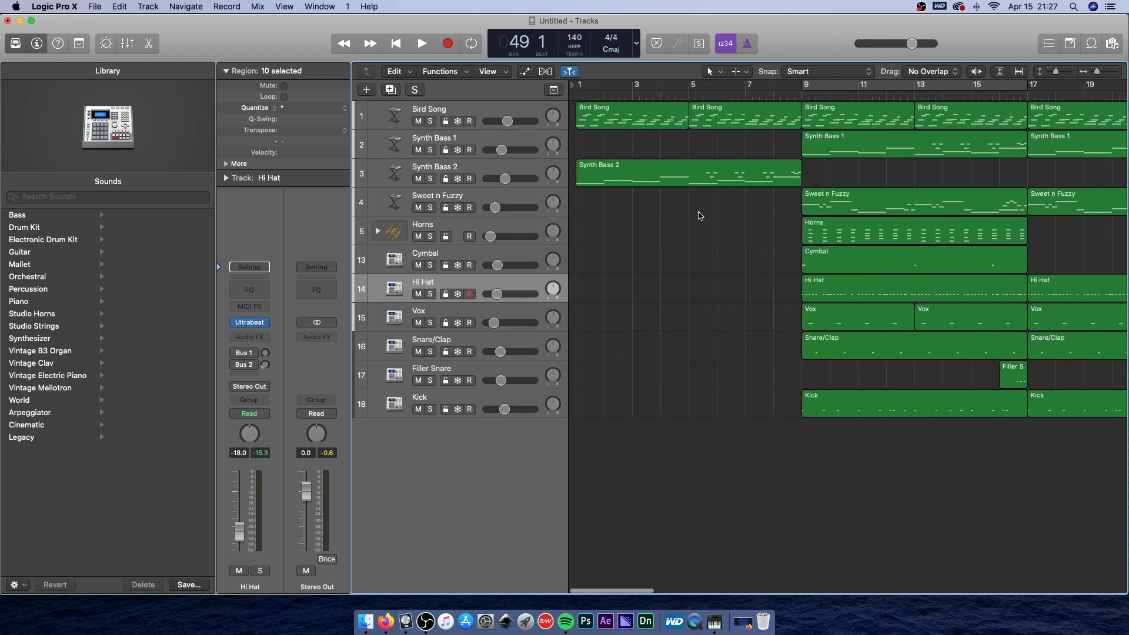
pyautogui.hscroll(10, 700, 215)
pyautogui.hscroll(-12, 697, 214)
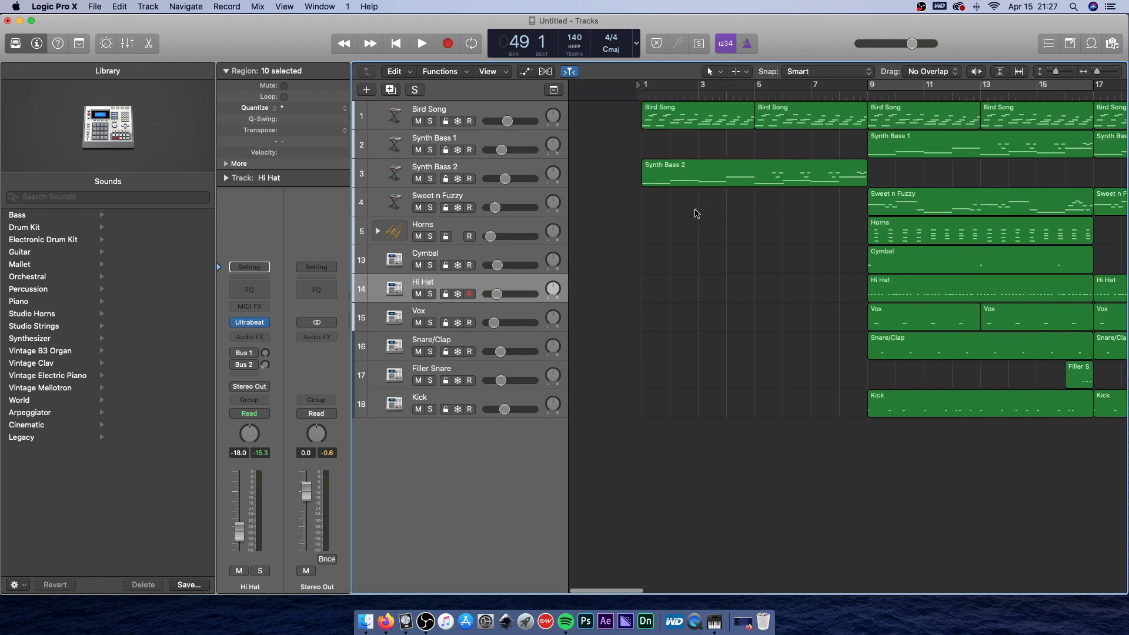
pyautogui.click(696, 214)
pyautogui.hscroll(10, 688, 220)
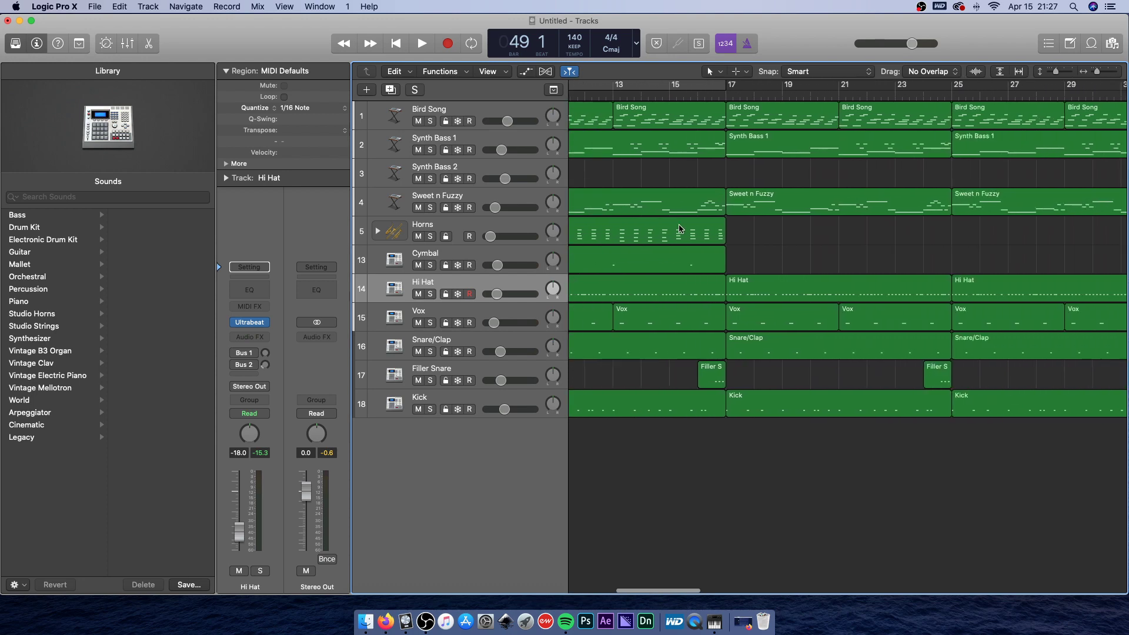
pyautogui.hscroll(-2, 681, 229)
pyautogui.hscroll(8, 681, 229)
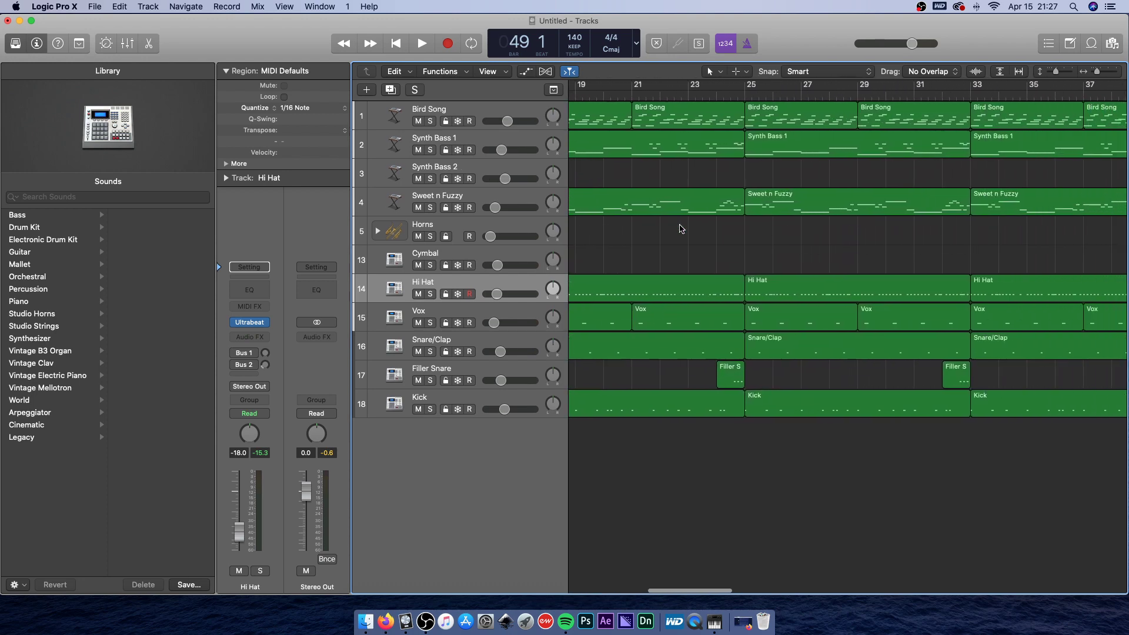
pyautogui.hscroll(-12, 681, 229)
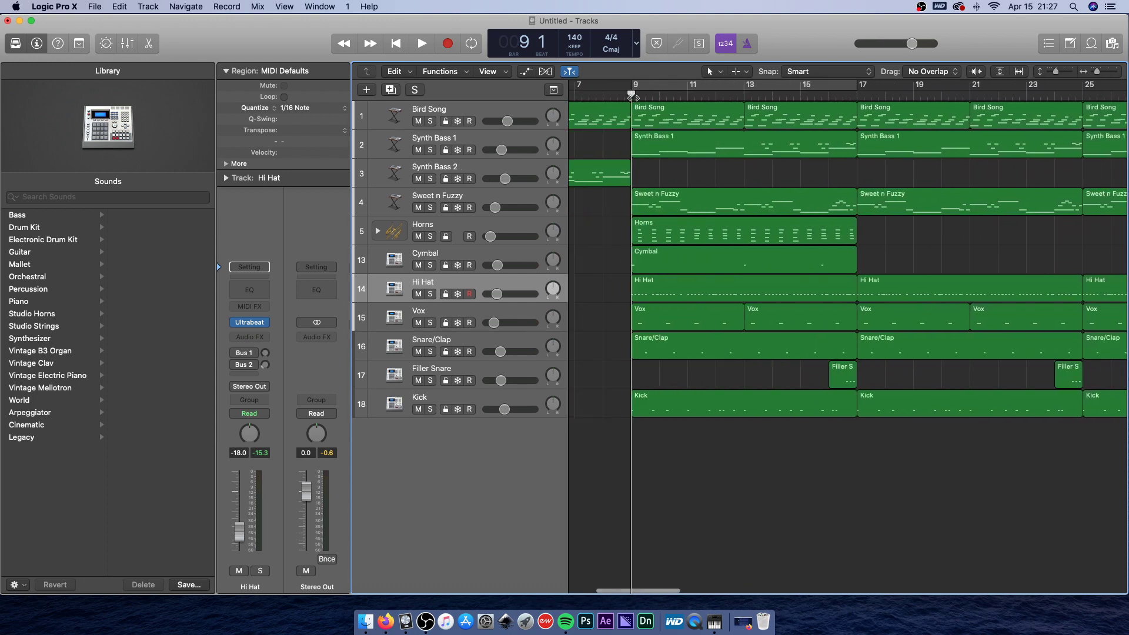
pyautogui.press('space')
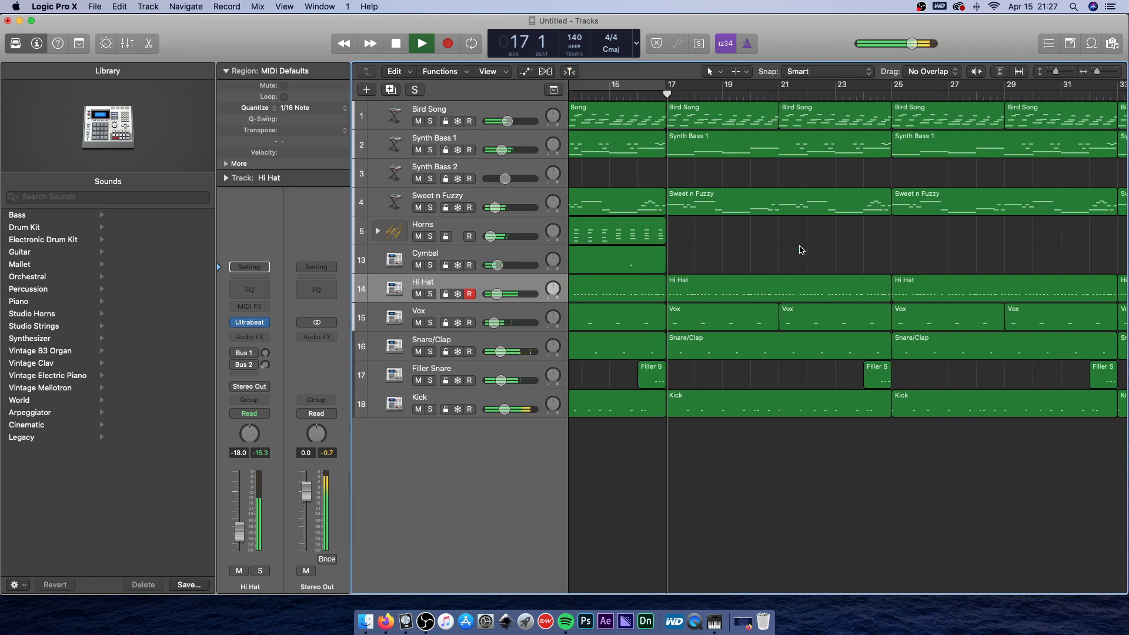
# Trim the Hi Hat region at bar 17 to start at bar 21 and delete the two Vox regions between bars 17 and 25.
pyautogui.click(679, 296)
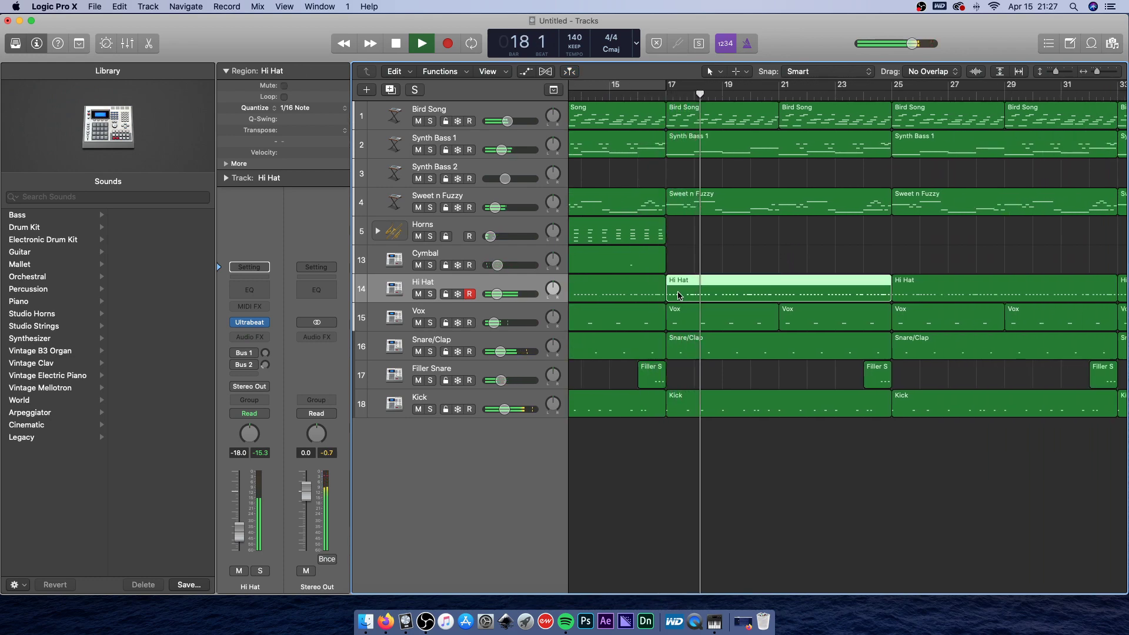
pyautogui.moveTo(669, 295); pyautogui.dragTo(779, 303)
pyautogui.click(700, 315)
pyautogui.press('Delete')
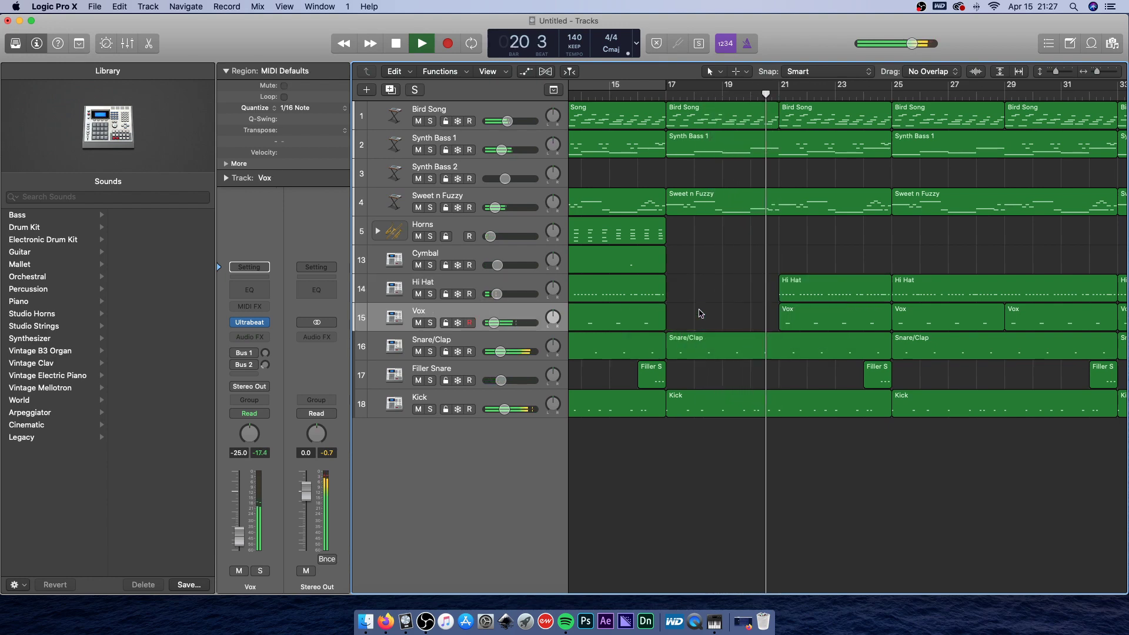
pyautogui.click(820, 320)
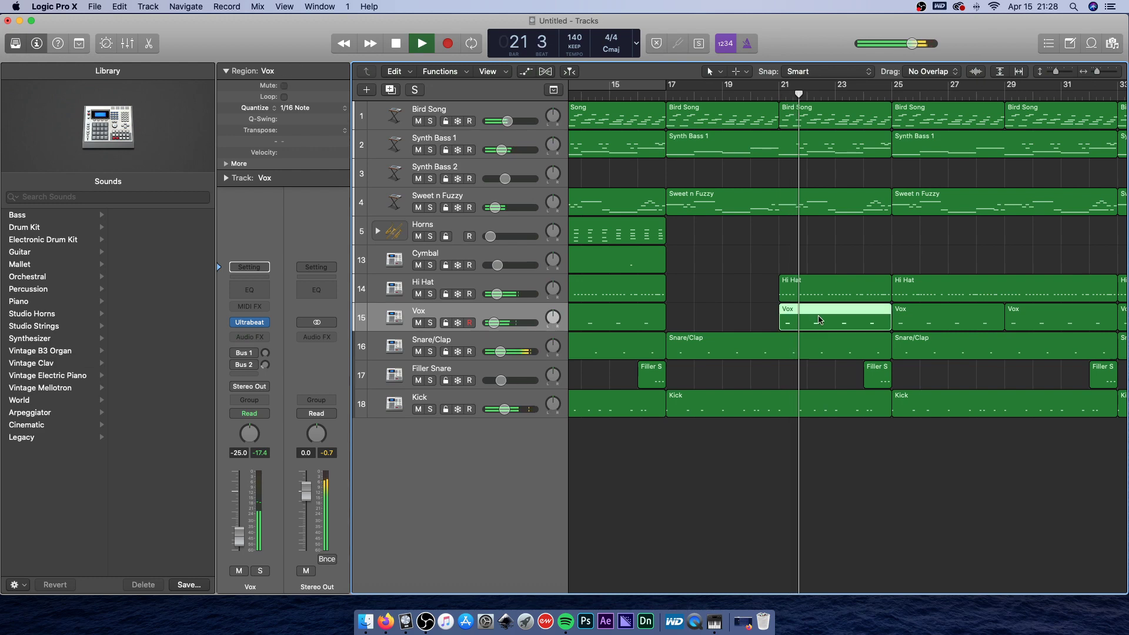
pyautogui.press('Delete')
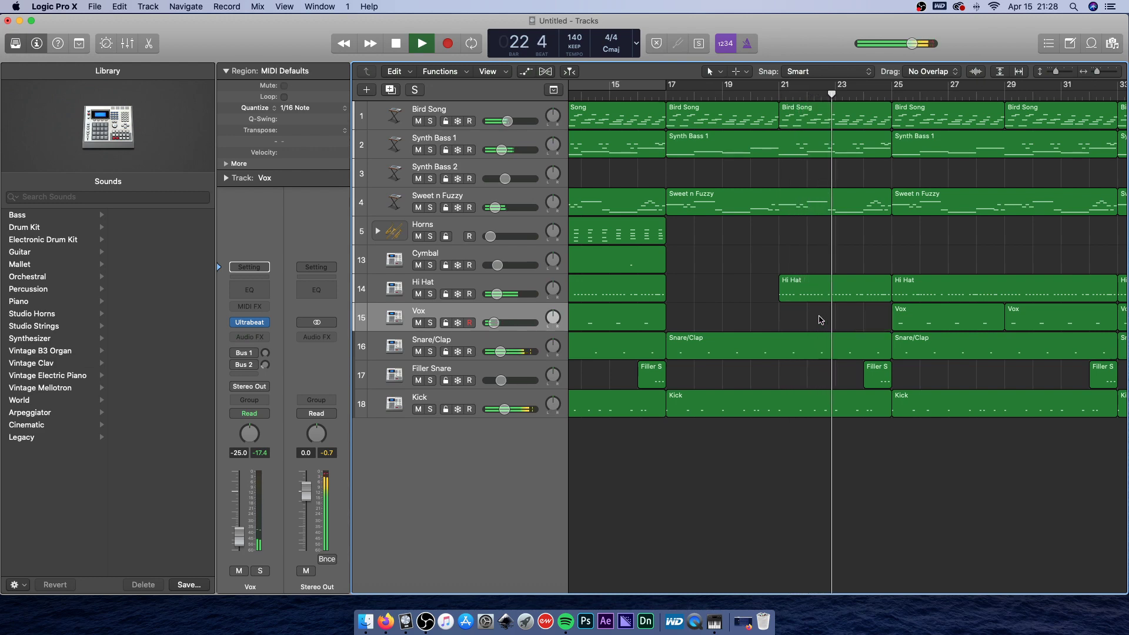
# Stop playback and shorten the Bird Song, Synth Bass 1, Sweet n Fuzzy, Hi Hat and Snare/Clap regions to end half a bar before bar 25.
pyautogui.hscroll(3, 764, 353)
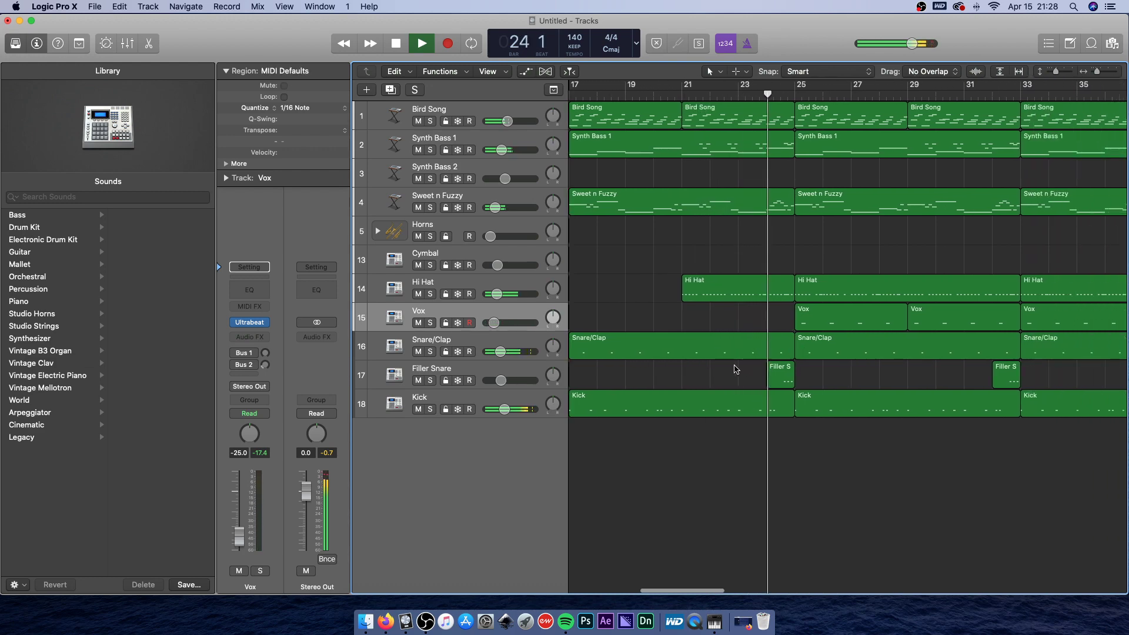
pyautogui.hscroll(1, 737, 368)
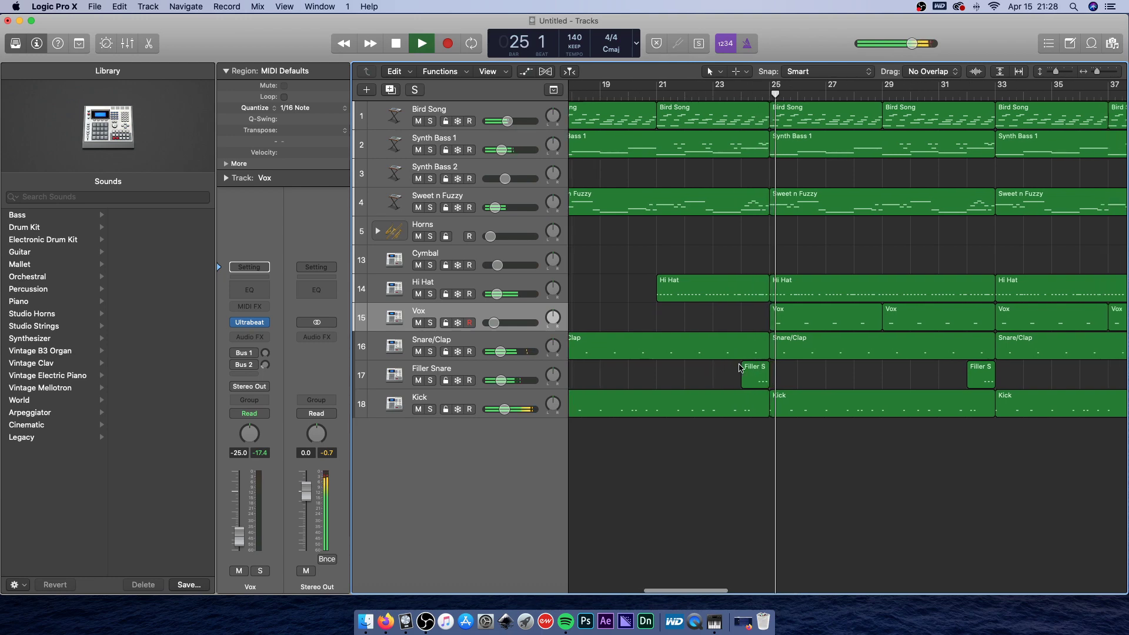
pyautogui.hscroll(-1, 739, 368)
pyautogui.press('space')
pyautogui.moveTo(744, 370); pyautogui.dragTo(803, 152)
pyautogui.moveTo(753, 373); pyautogui.dragTo(782, 112)
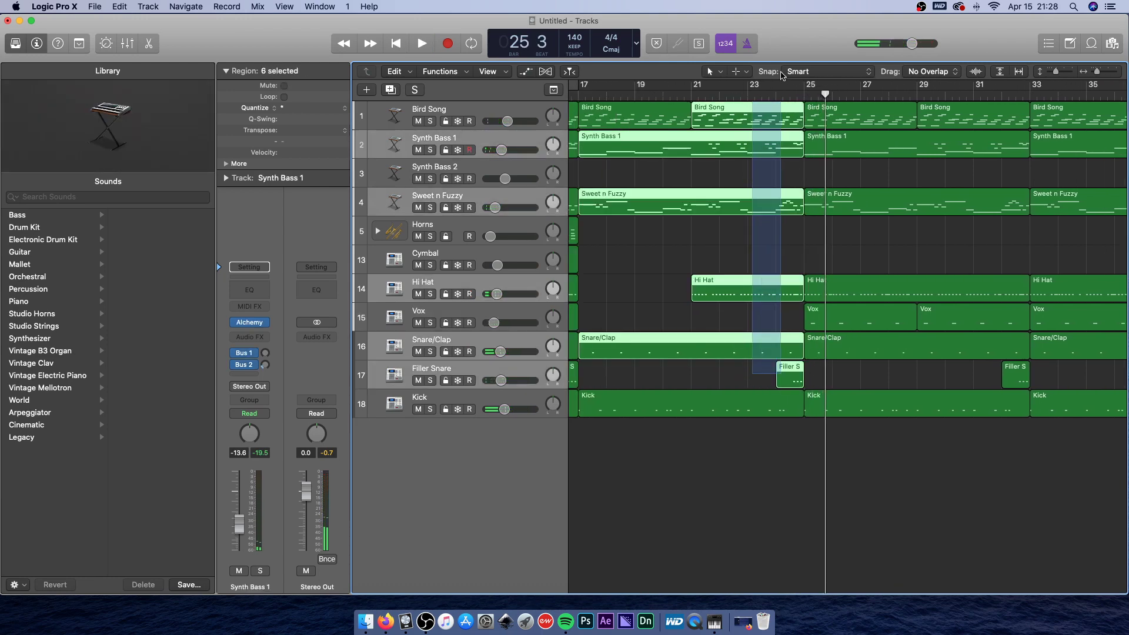
pyautogui.moveTo(783, 74); pyautogui.dragTo(782, 75)
pyautogui.moveTo(791, 124)
pyautogui.mouseDown()
pyautogui.moveTo(781, 126)
pyautogui.moveTo(803, 126)
pyautogui.mouseUp()
pyautogui.moveTo(765, 385); pyautogui.dragTo(788, 121)
# Play the shortened section from bar 23 into bar 25, stop playback and clear the region selection.
pyautogui.click(754, 89)
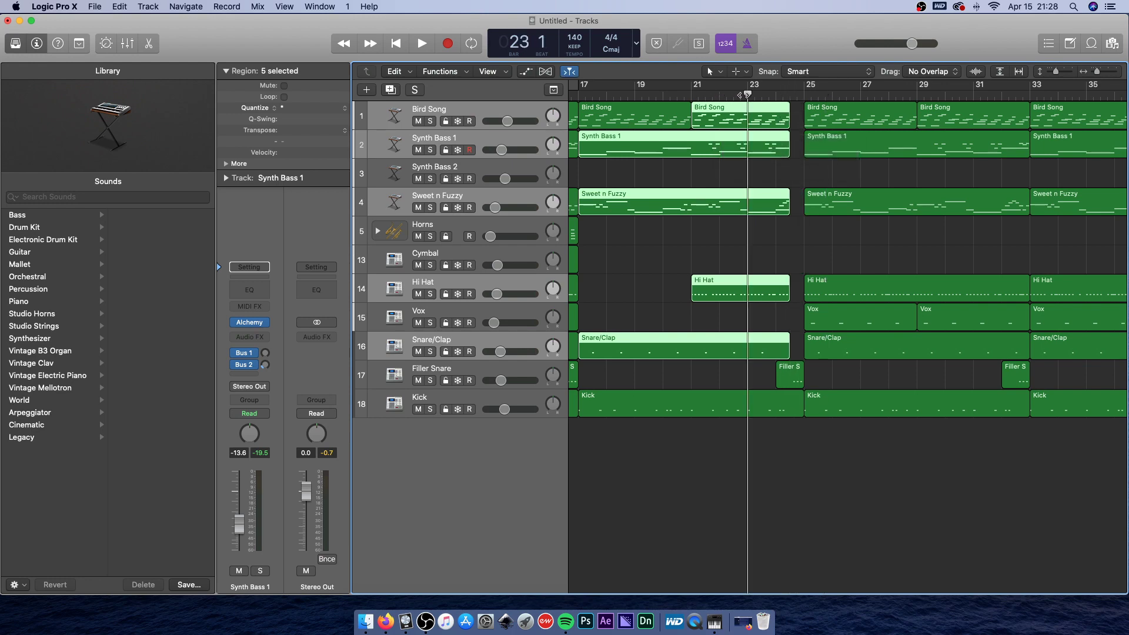
pyautogui.press('space')
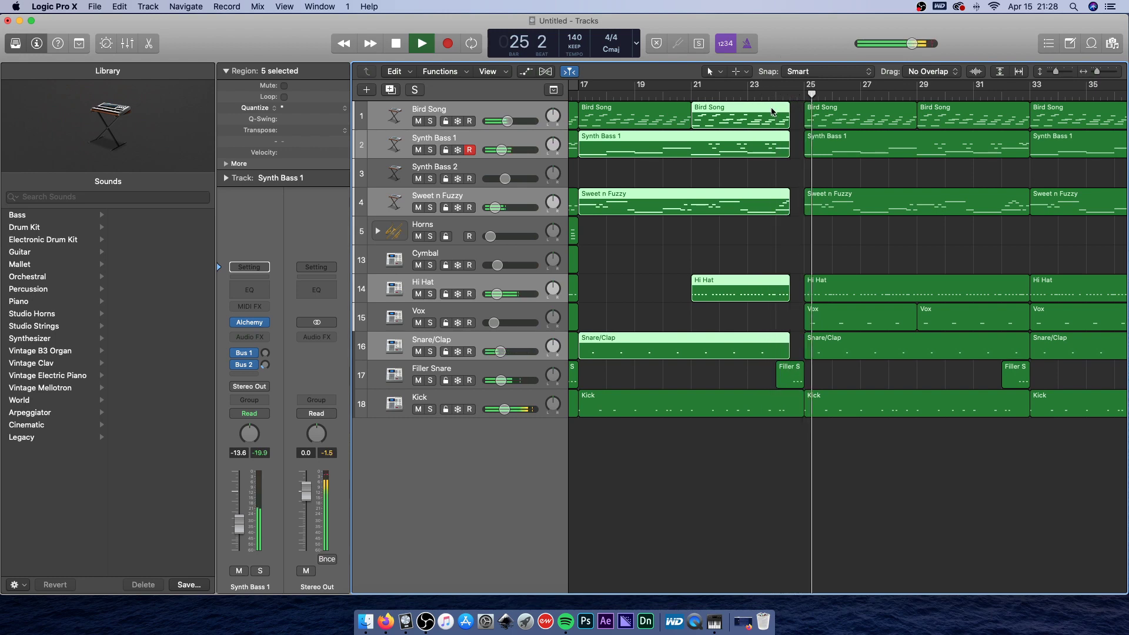
pyautogui.press('space')
pyautogui.click(797, 174)
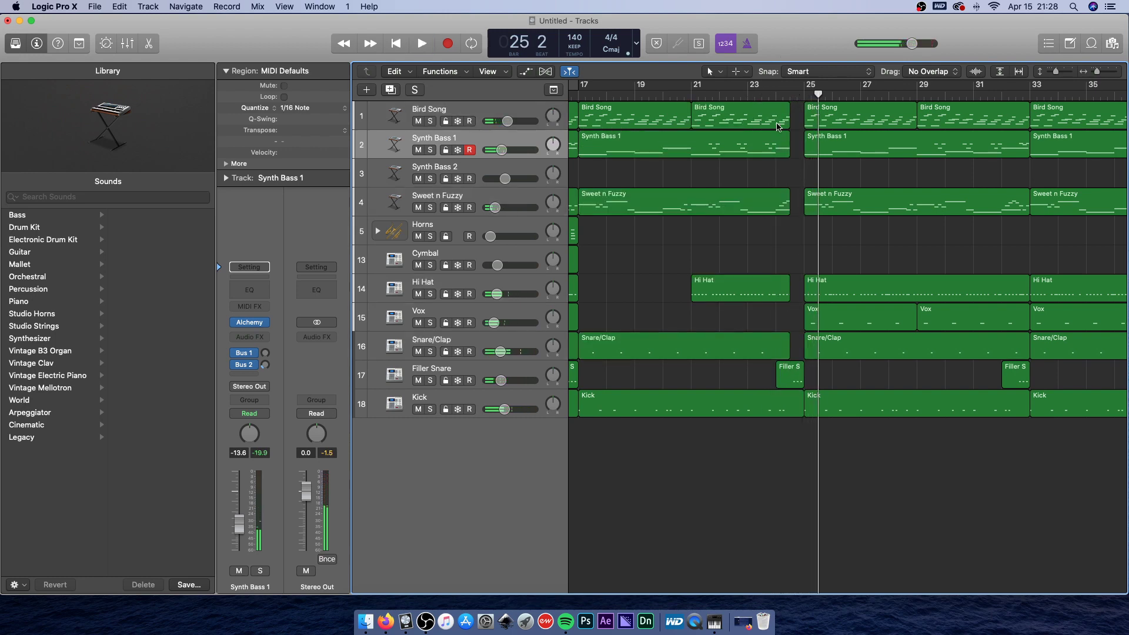
# Replay the break leading into bar 25 and the section that follows, and stop playback after bar 29.
pyautogui.click(776, 95)
pyautogui.press('space')
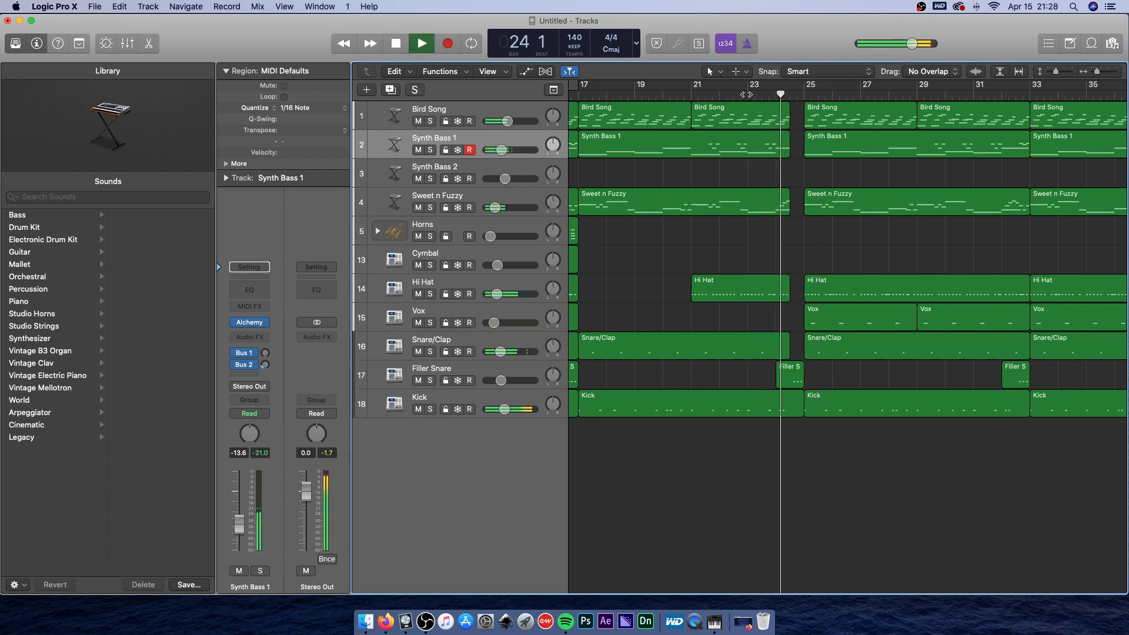
pyautogui.hscroll(5, 801, 270)
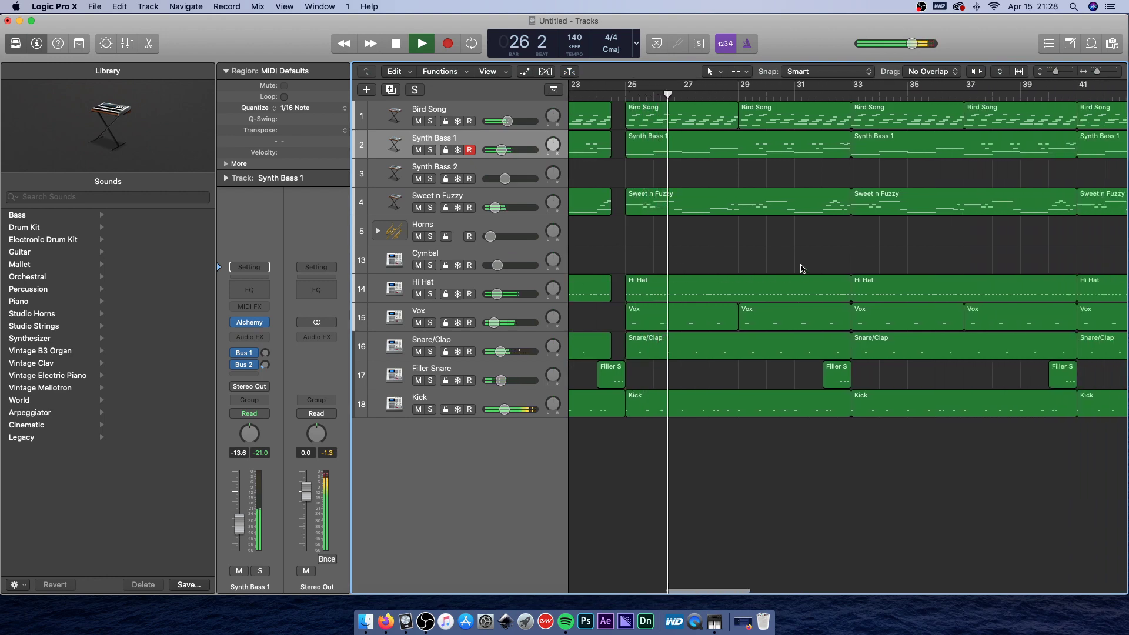
pyautogui.hscroll(1, 801, 268)
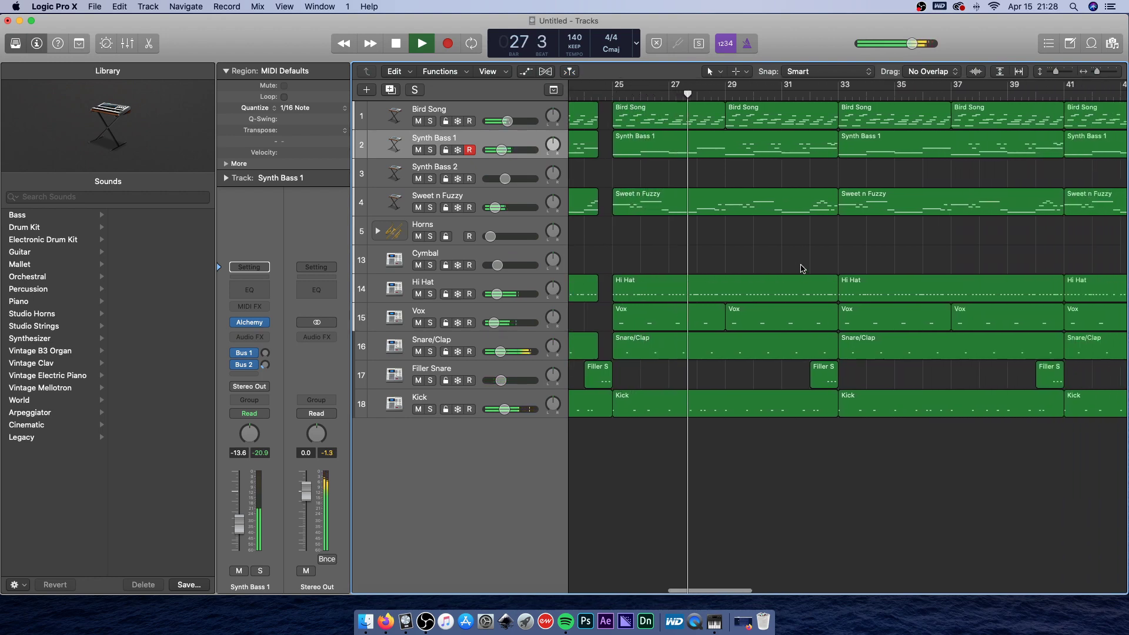
pyautogui.hscroll(-5, 801, 269)
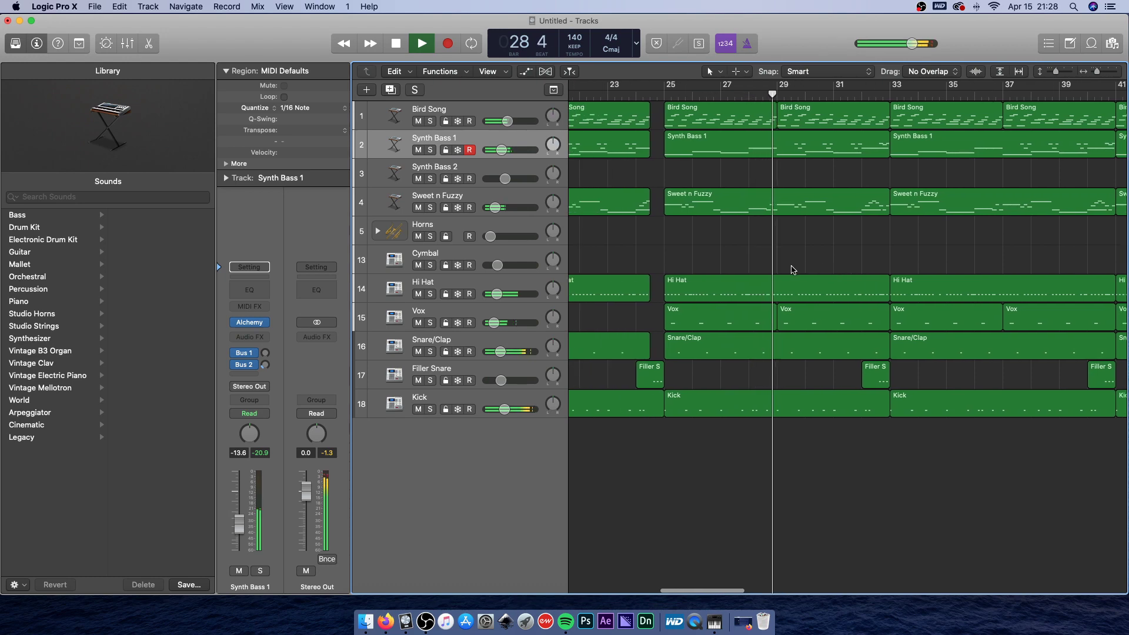
pyautogui.press('space')
pyautogui.hscroll(-3, 781, 272)
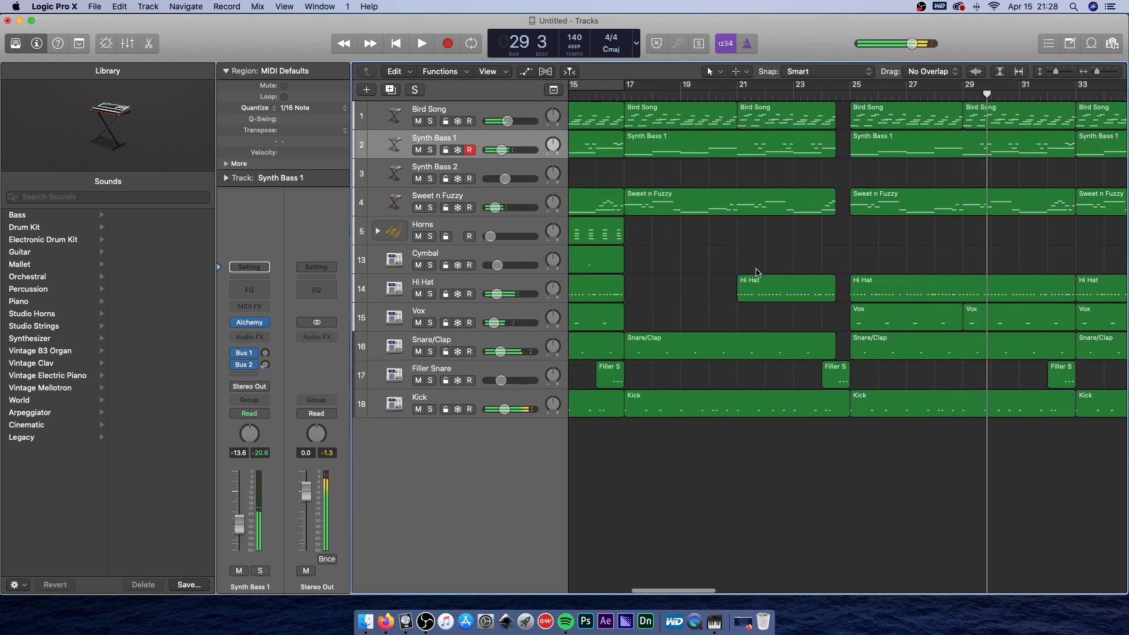
# Rename the Sweet n Fuzzy track as Synth Lead.
pyautogui.click(737, 155)
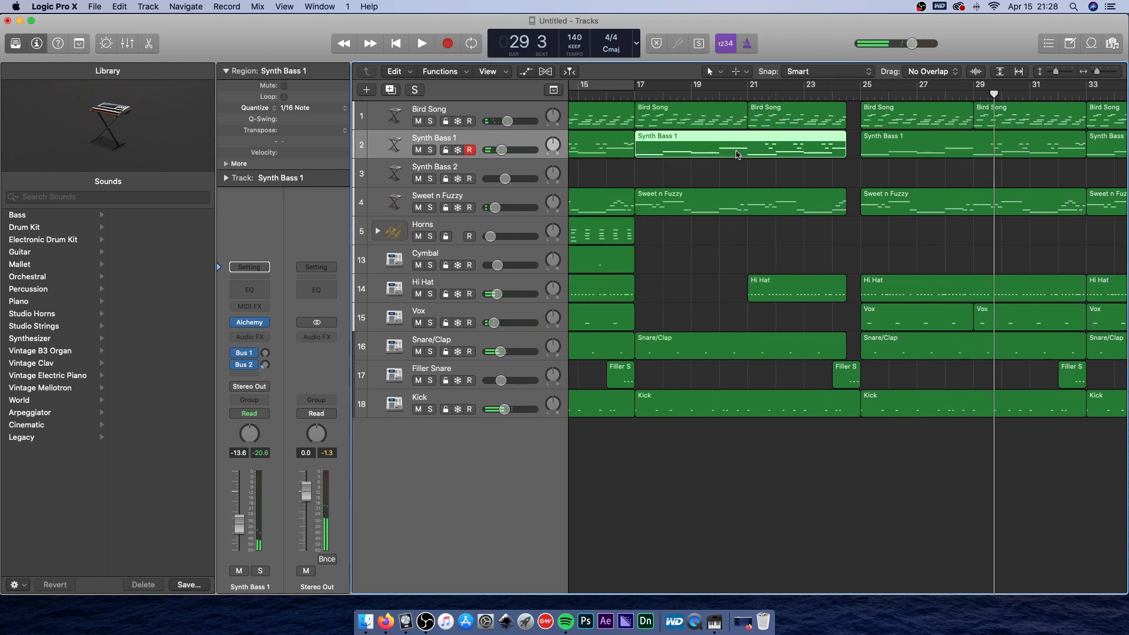
pyautogui.click(723, 198)
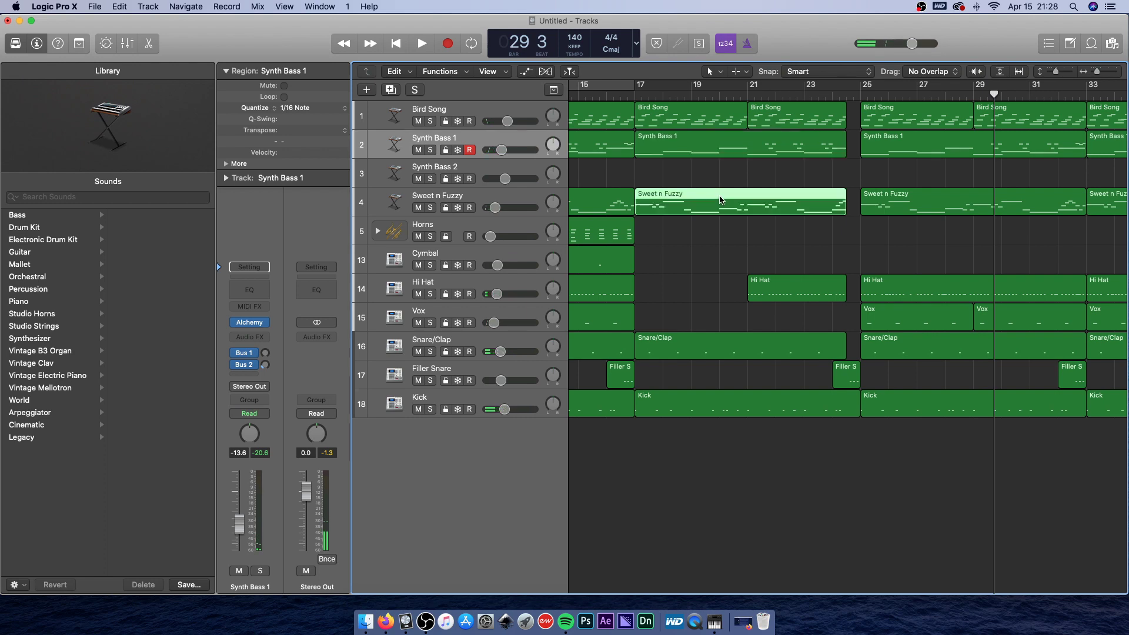
pyautogui.doubleClick(453, 194)
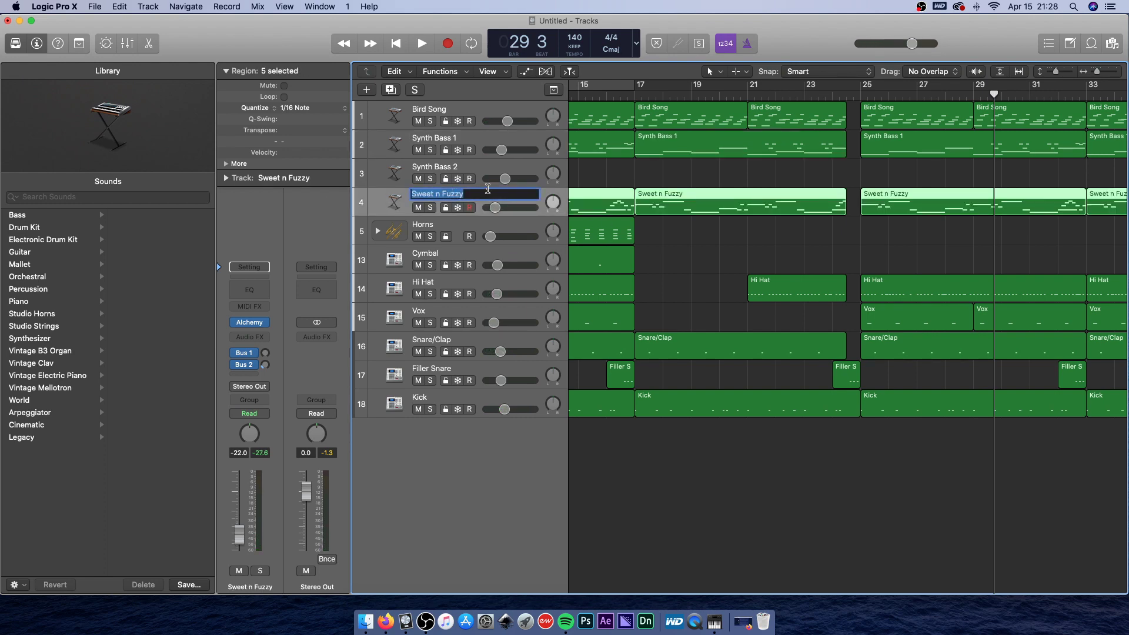
pyautogui.write('Synth Lead')
pyautogui.press('Return')
# Select all regions in the arrangement and name them after their tracks.
pyautogui.press('super+a')
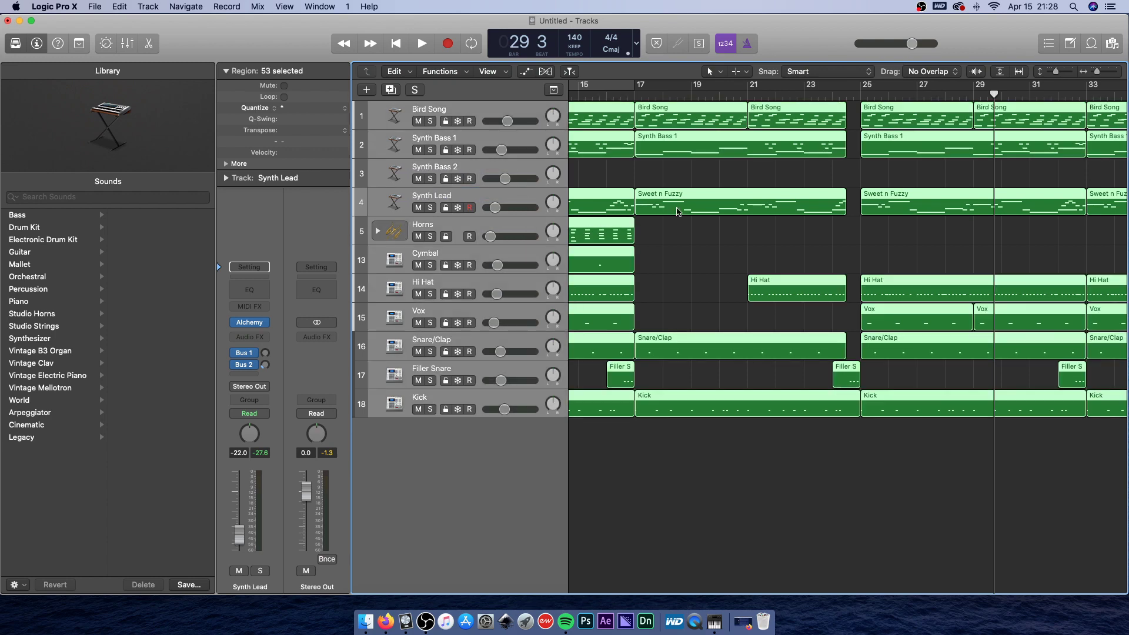
pyautogui.rightClick(681, 203)
pyautogui.moveTo(776, 366)
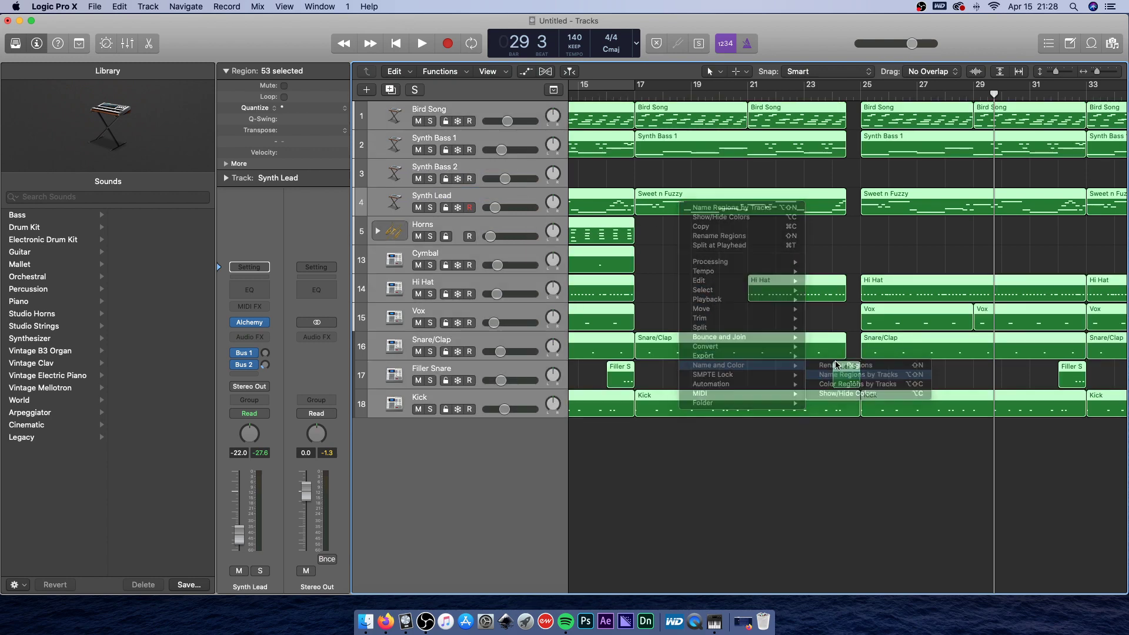
pyautogui.click(836, 376)
# Delete the Synth Lead region that starts at bar 17, before the break leading into bar 25.
pyautogui.click(786, 212)
pyautogui.press('Delete')
pyautogui.press('Delete')
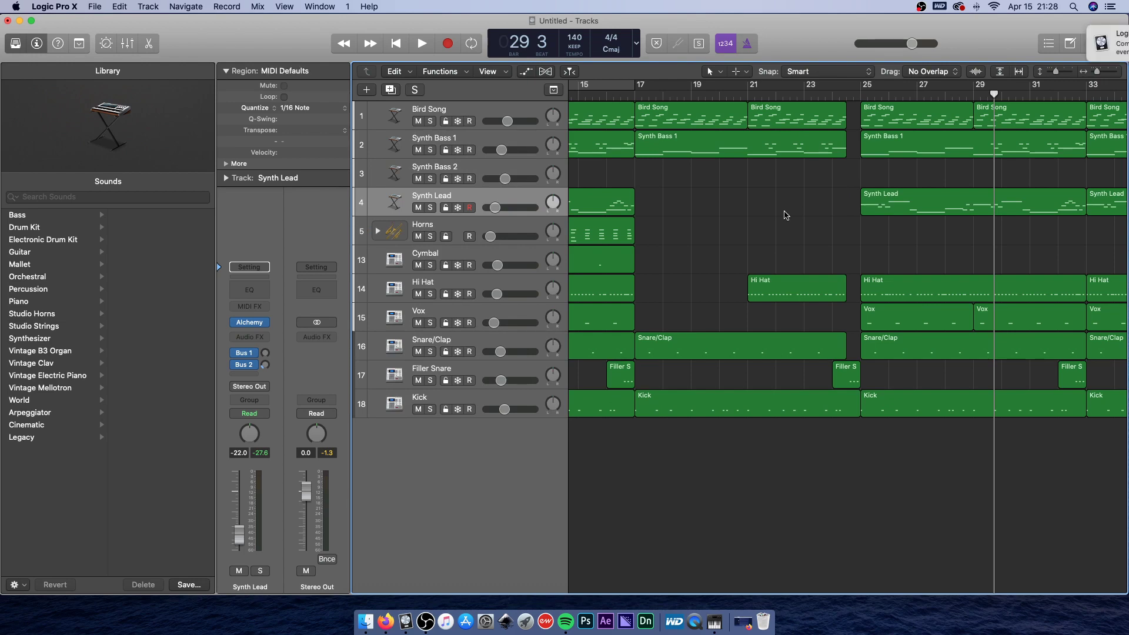
# Play the arrangement from bar 17 through the break and into the section after bar 25.
pyautogui.doubleClick(634, 99)
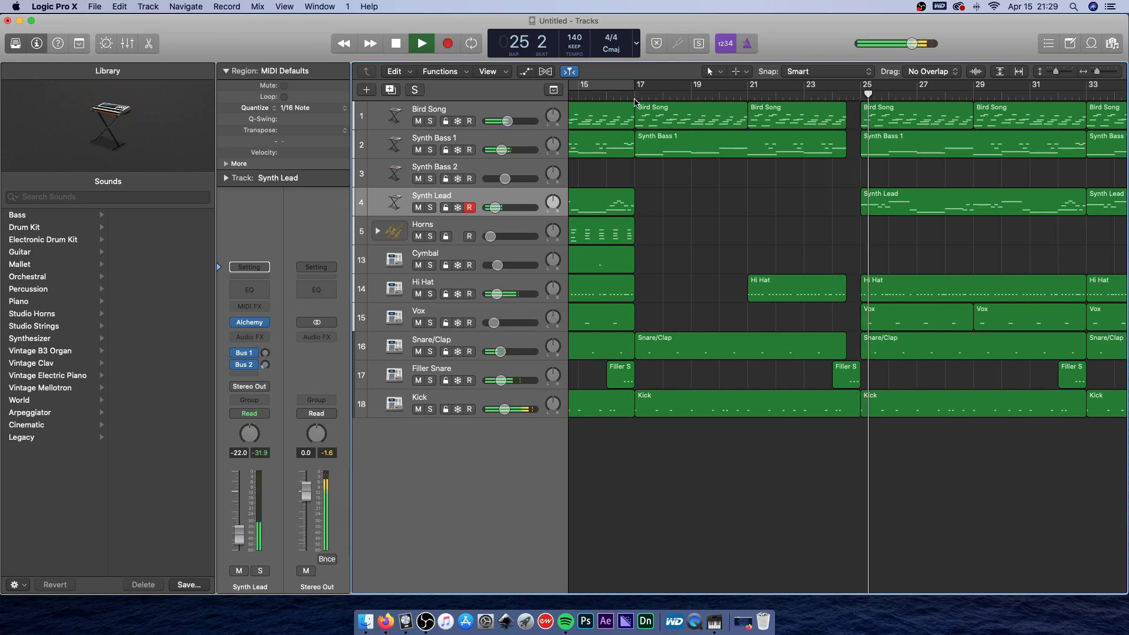
pyautogui.hscroll(5, 655, 137)
pyautogui.hscroll(4, 655, 137)
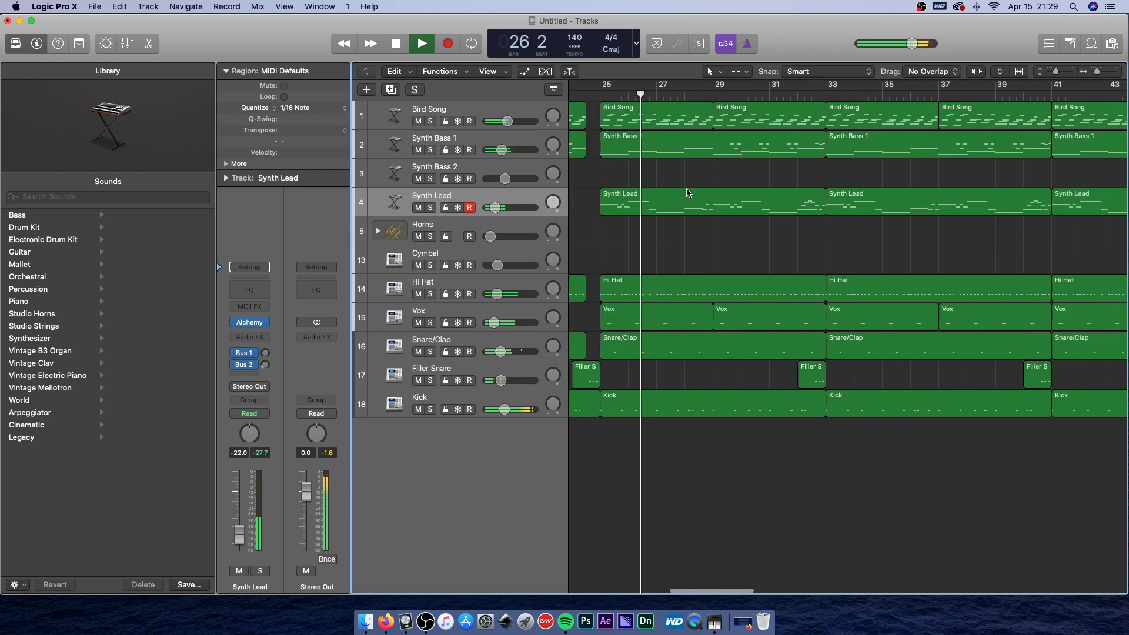
pyautogui.hscroll(-1, 688, 229)
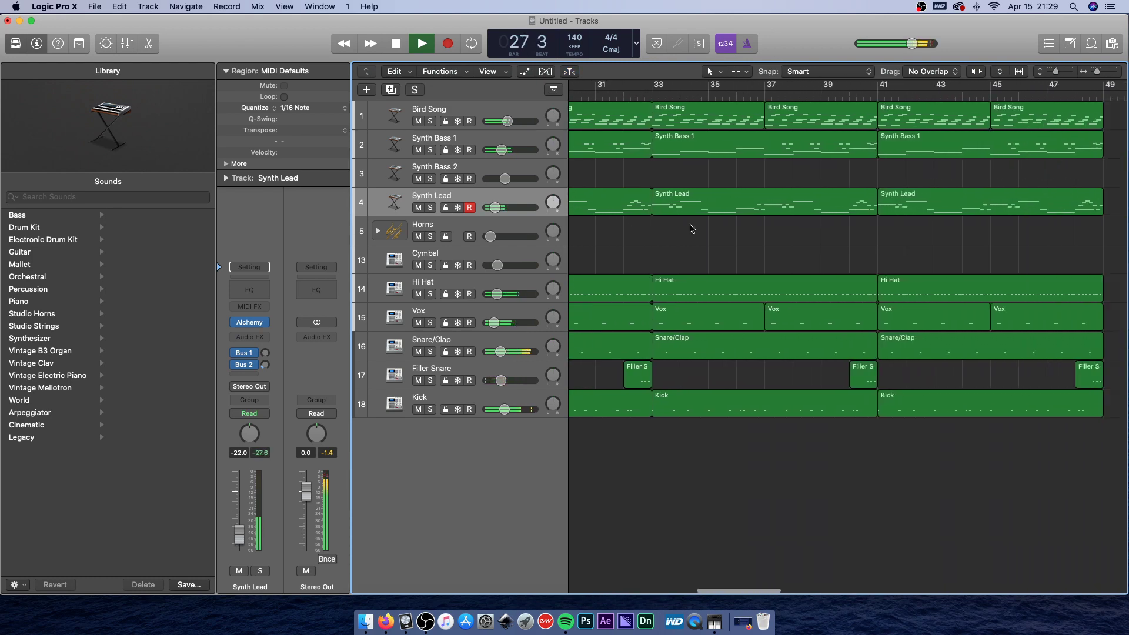
# Stop playback and delete the Synth Lead region between bars 25 and 33.
pyautogui.press('space')
pyautogui.click(627, 204)
pyautogui.press('Delete')
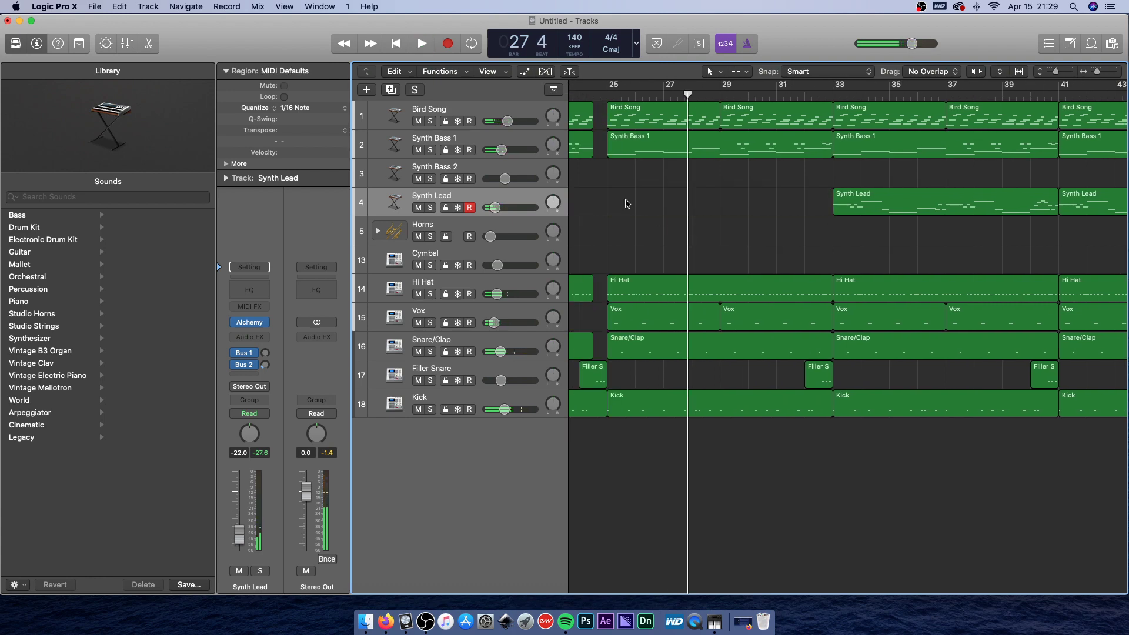
# Shorten the Bird Song, Synth Bass 1, Hi Hat, Vox and Snare/Clap regions to end half a bar before bar 33.
pyautogui.hscroll(-7, 627, 204)
pyautogui.hscroll(1, 628, 205)
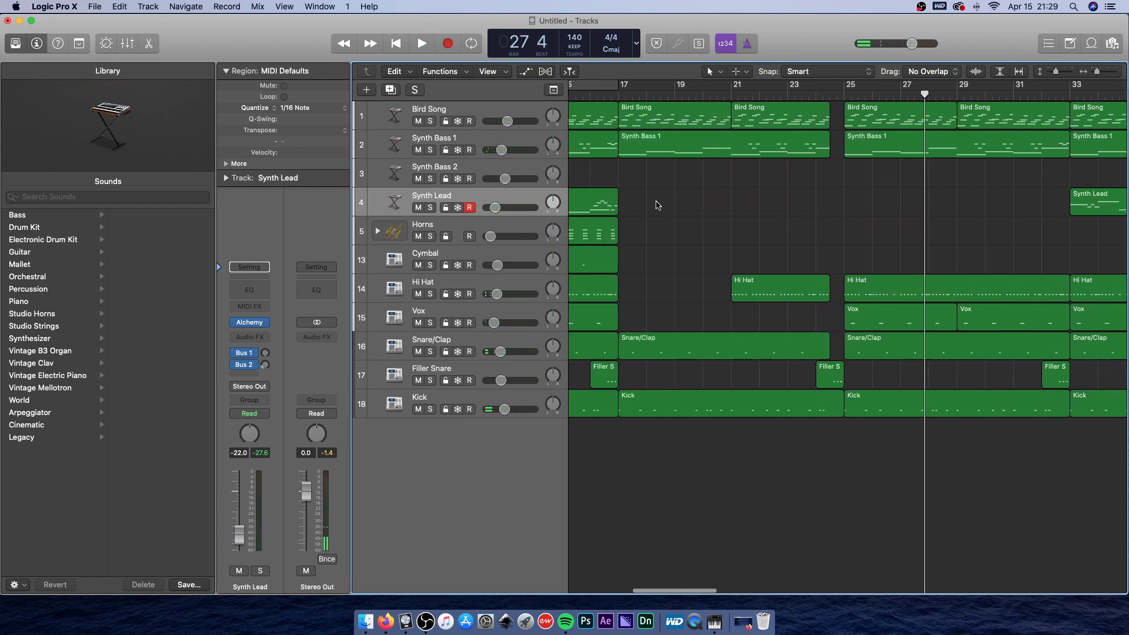
pyautogui.hscroll(10, 657, 175)
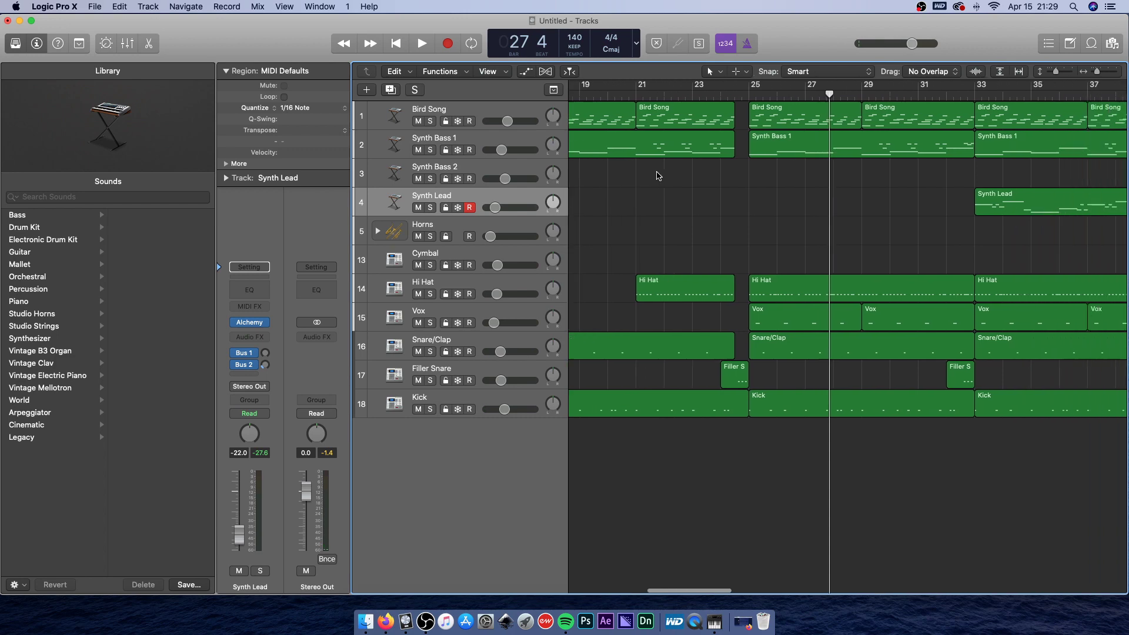
pyautogui.hscroll(-1, 579, 253)
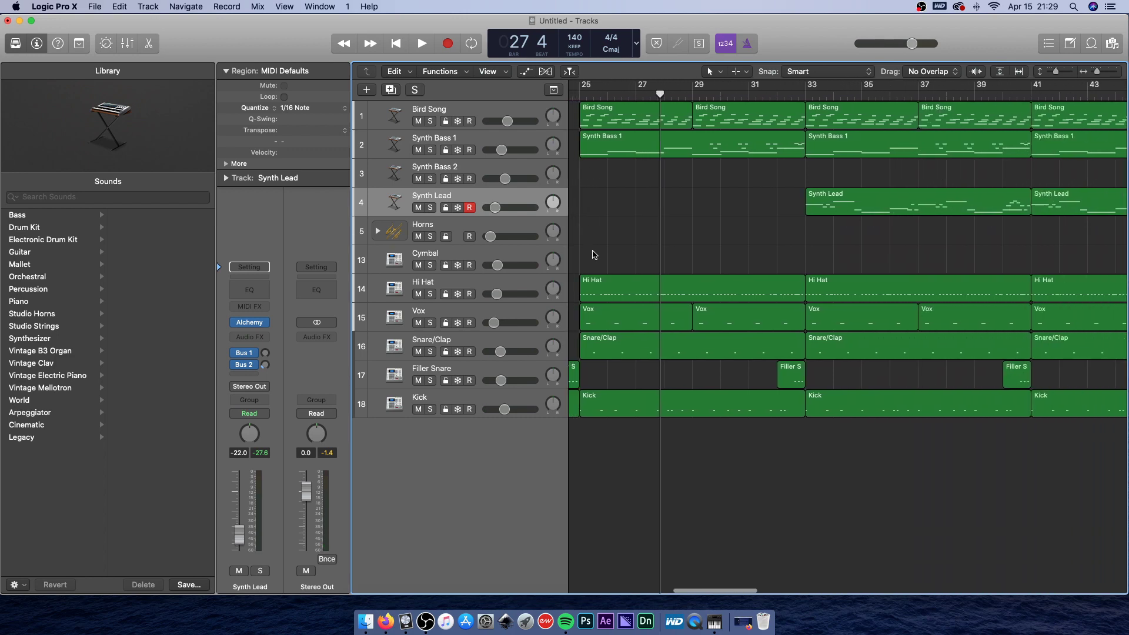
pyautogui.moveTo(593, 252); pyautogui.dragTo(739, 321)
pyautogui.click(684, 372)
pyautogui.hscroll(4, 684, 372)
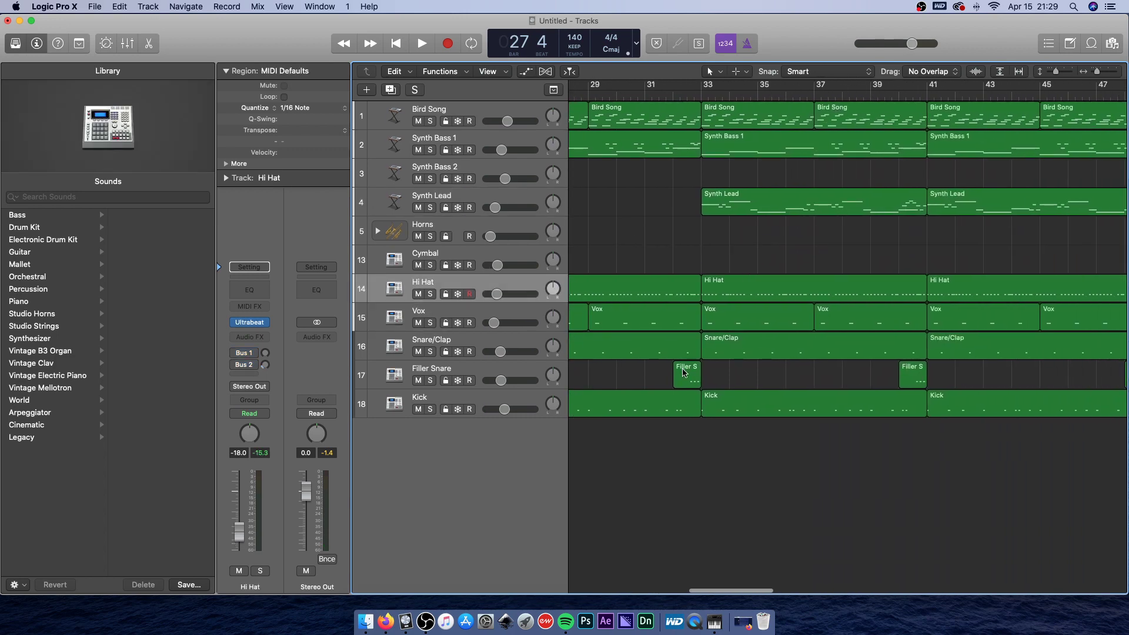
pyautogui.moveTo(647, 355); pyautogui.dragTo(687, 128)
pyautogui.click(651, 234)
# Shorten the Hi Hat, Vox and Snare/Clap regions to end half a bar before bar 41.
pyautogui.hscroll(3, 649, 237)
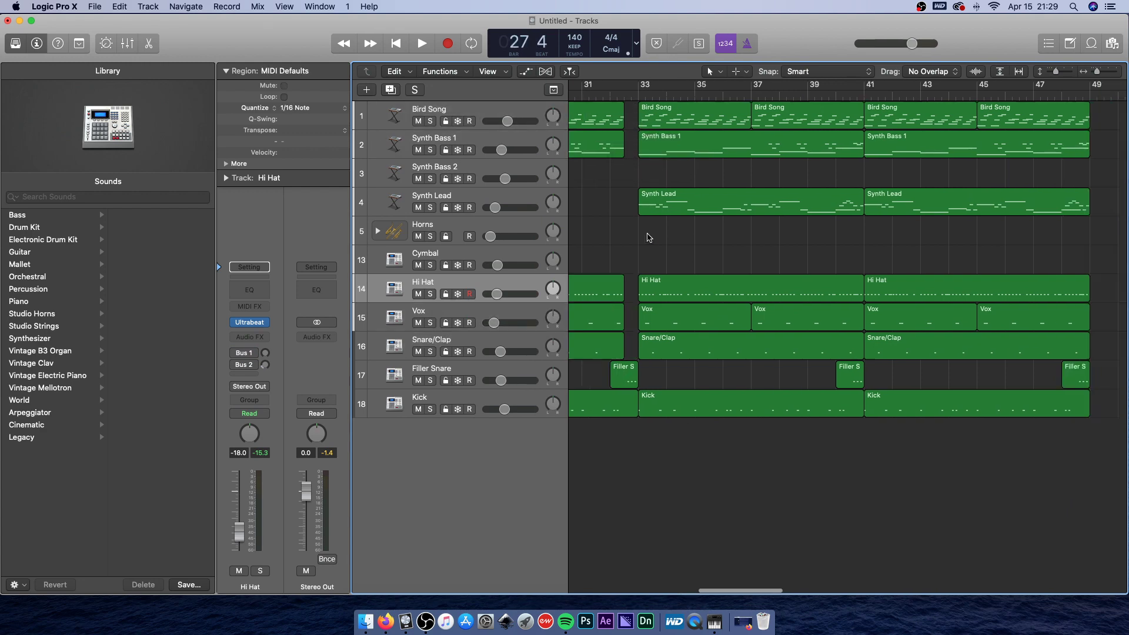
pyautogui.hscroll(2, 649, 238)
pyautogui.hscroll(-8, 652, 233)
pyautogui.hscroll(7, 671, 236)
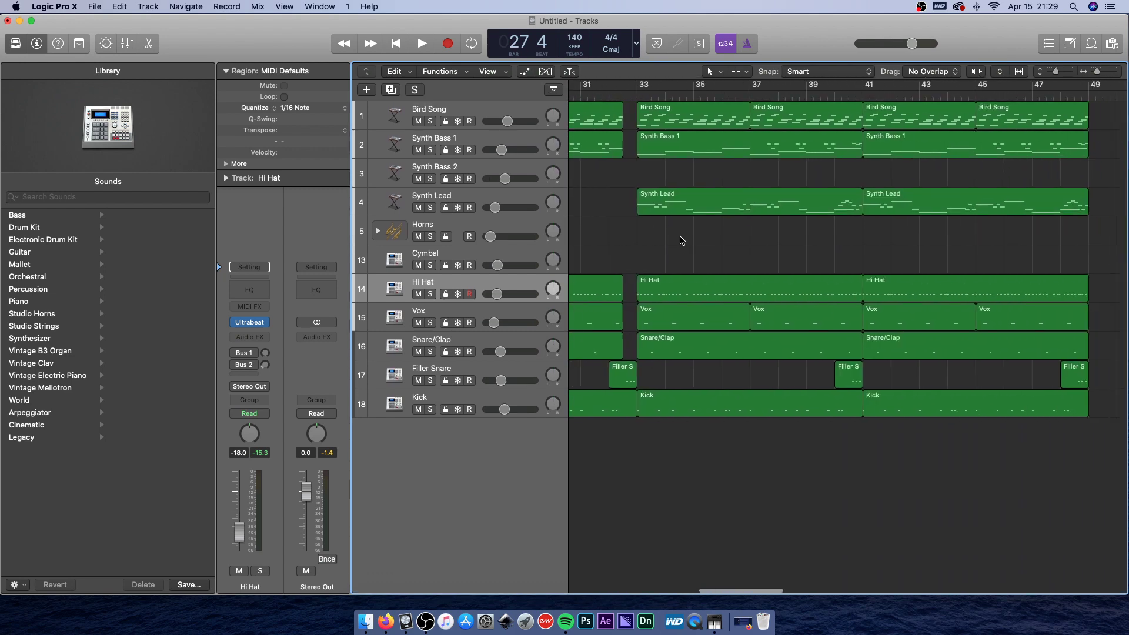
pyautogui.hscroll(4, 682, 239)
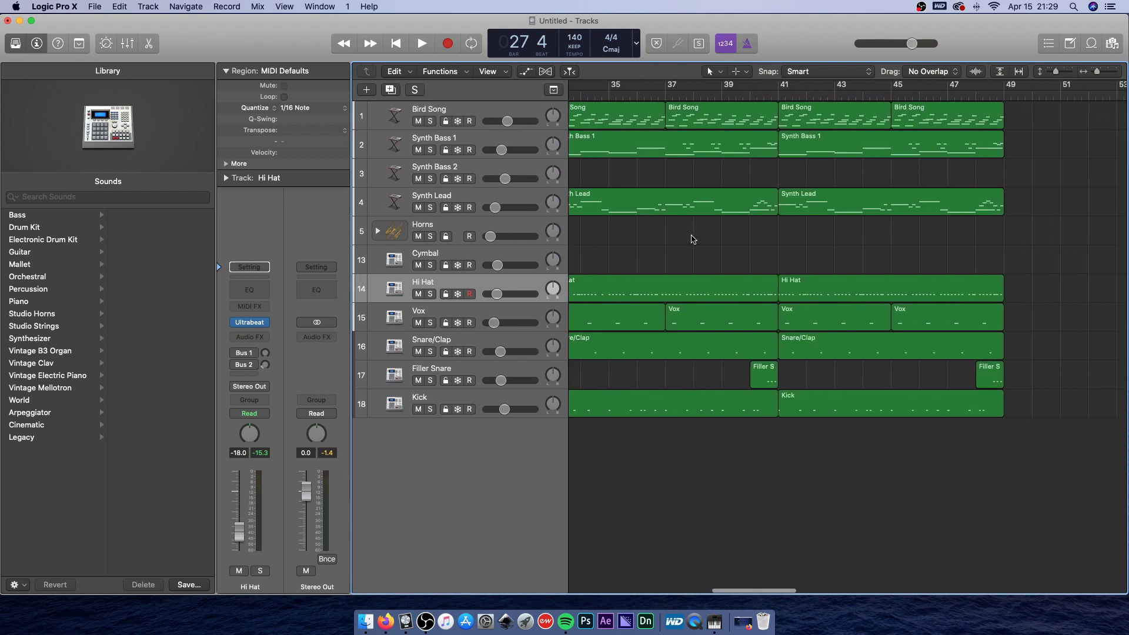
pyautogui.hscroll(-3, 692, 239)
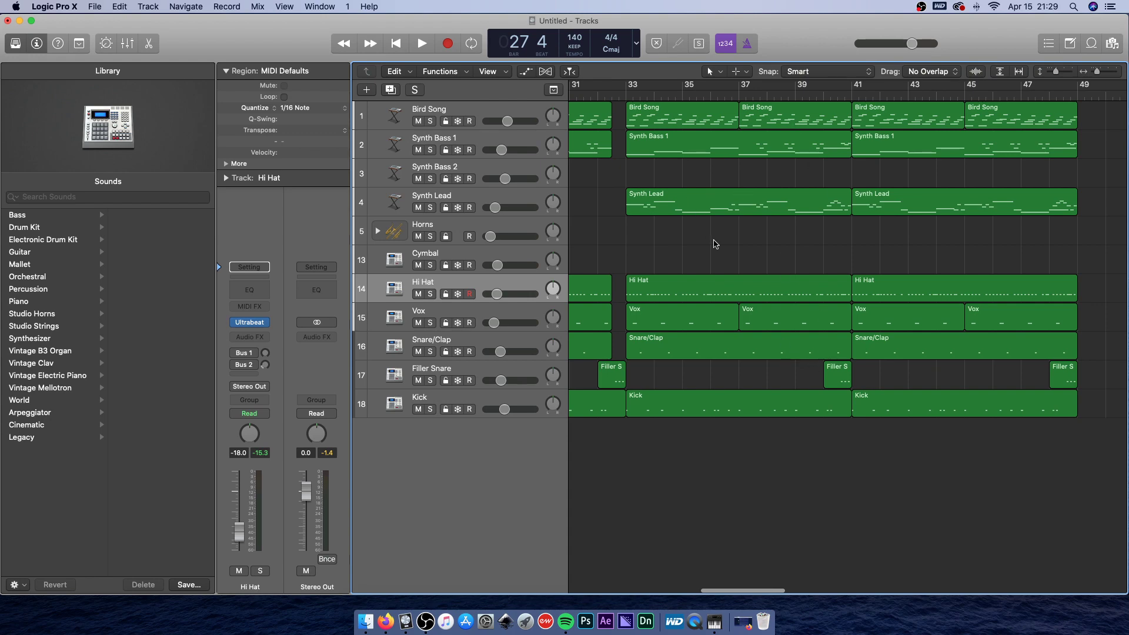
pyautogui.click(807, 211)
pyautogui.moveTo(808, 372); pyautogui.dragTo(807, 253)
pyautogui.moveTo(845, 299)
pyautogui.mouseDown()
pyautogui.moveTo(822, 296)
pyautogui.moveTo(831, 296)
pyautogui.mouseUp()
# Delete the Filler Snare region before bar 41 and shorten the Synth Bass 1 and Bird Song regions to end half a bar before it.
pyautogui.click(840, 382)
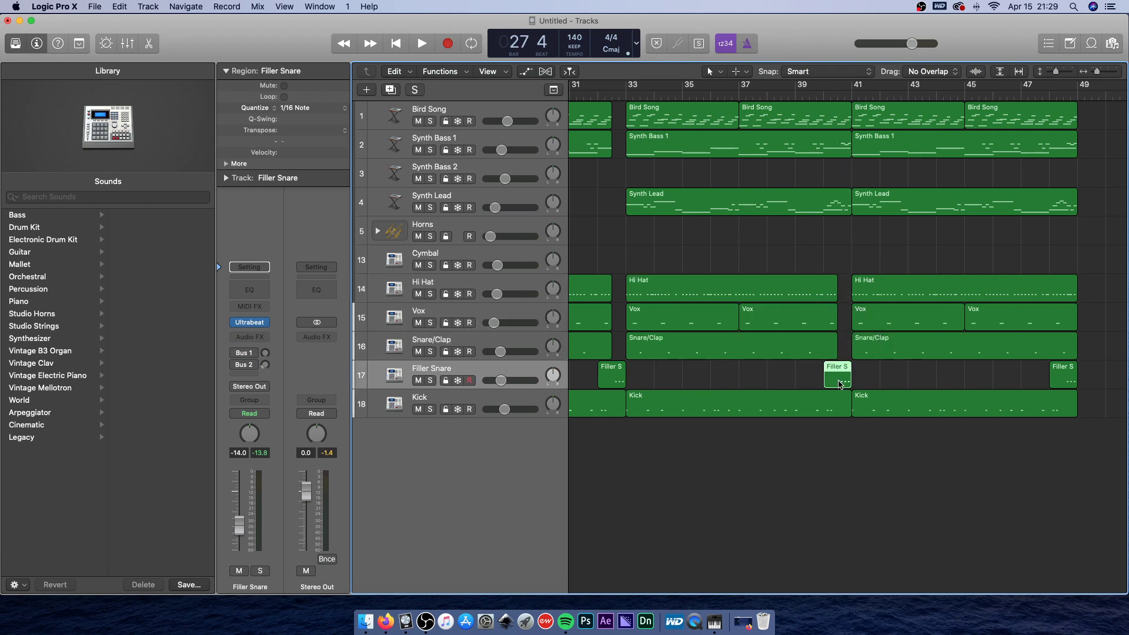
pyautogui.hscroll(-1, 841, 162)
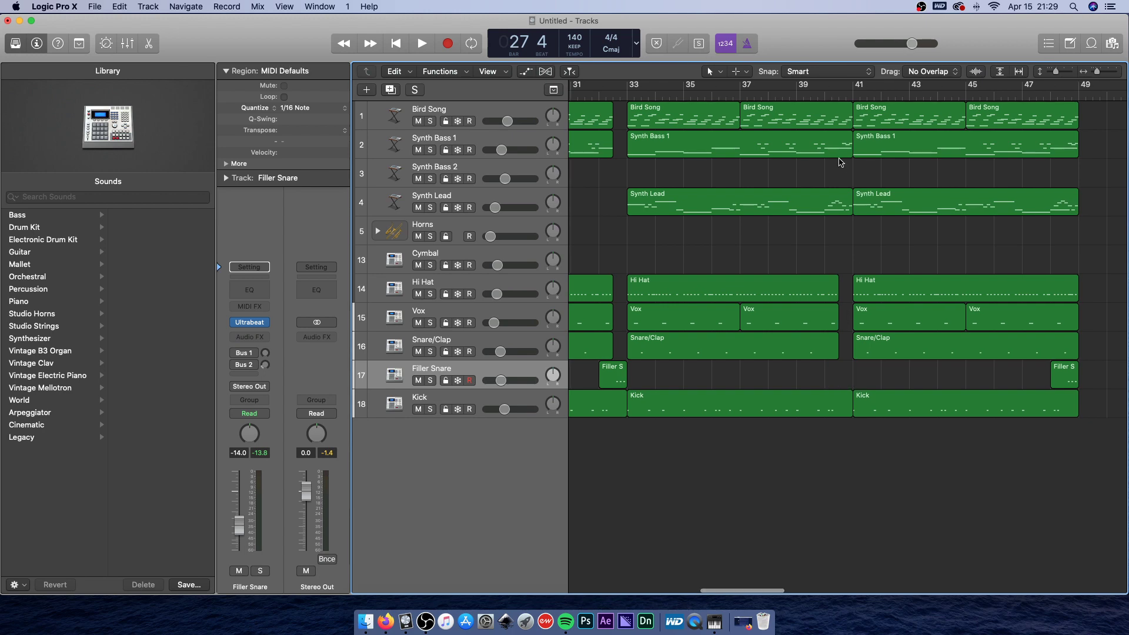
pyautogui.moveTo(841, 163); pyautogui.dragTo(833, 124)
pyautogui.click(799, 244)
# Play the arrangement from bar 27 through the breaks before bars 33 and 41, and stop playback at bar 41.
pyautogui.hscroll(6, 800, 244)
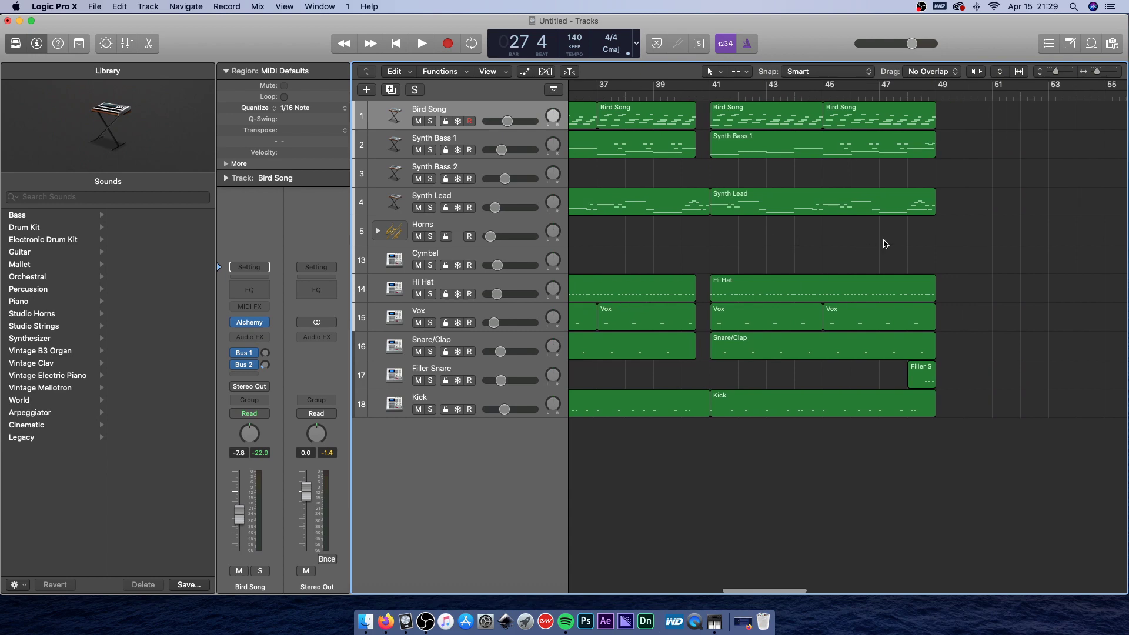
pyautogui.hscroll(-10, 869, 288)
pyautogui.hscroll(10, 869, 288)
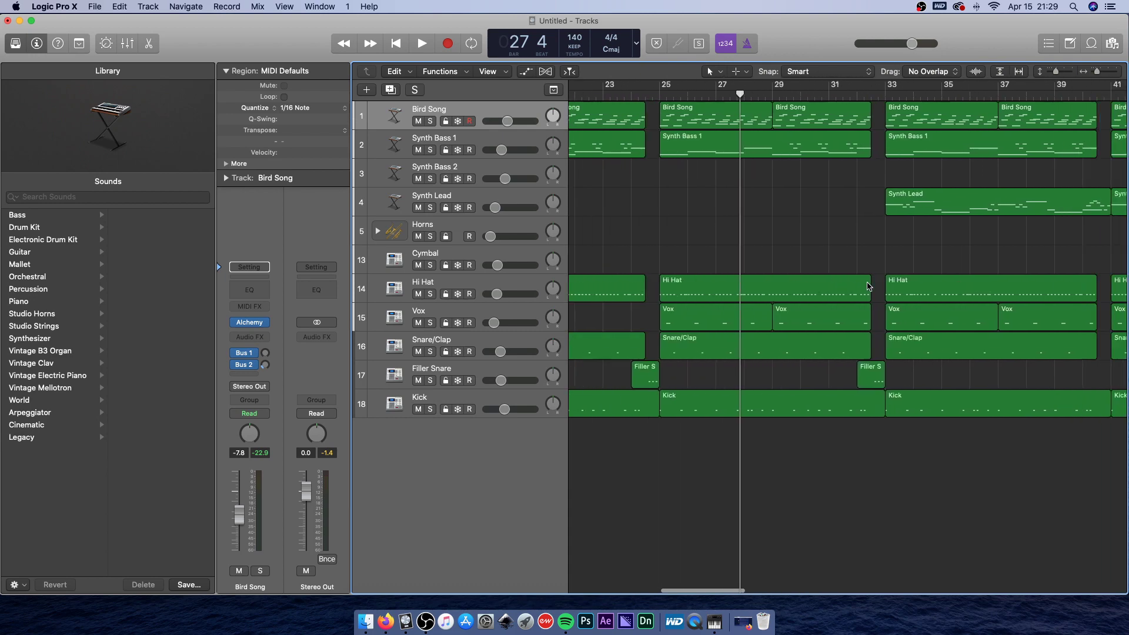
pyautogui.hscroll(-1, 869, 288)
pyautogui.press('space')
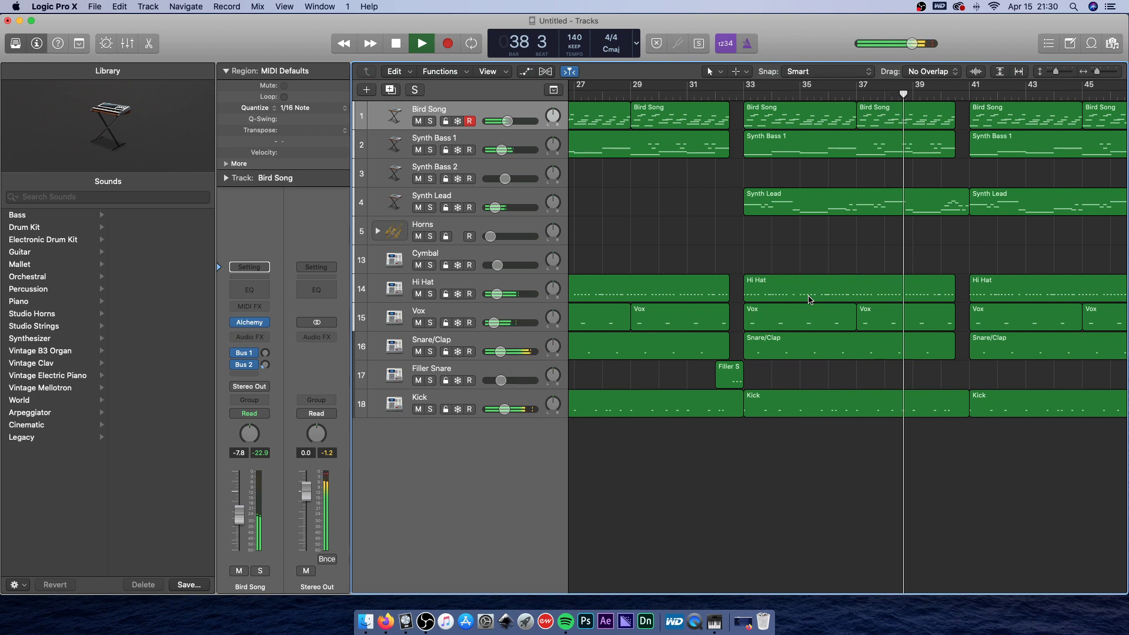
pyautogui.hscroll(5, 809, 300)
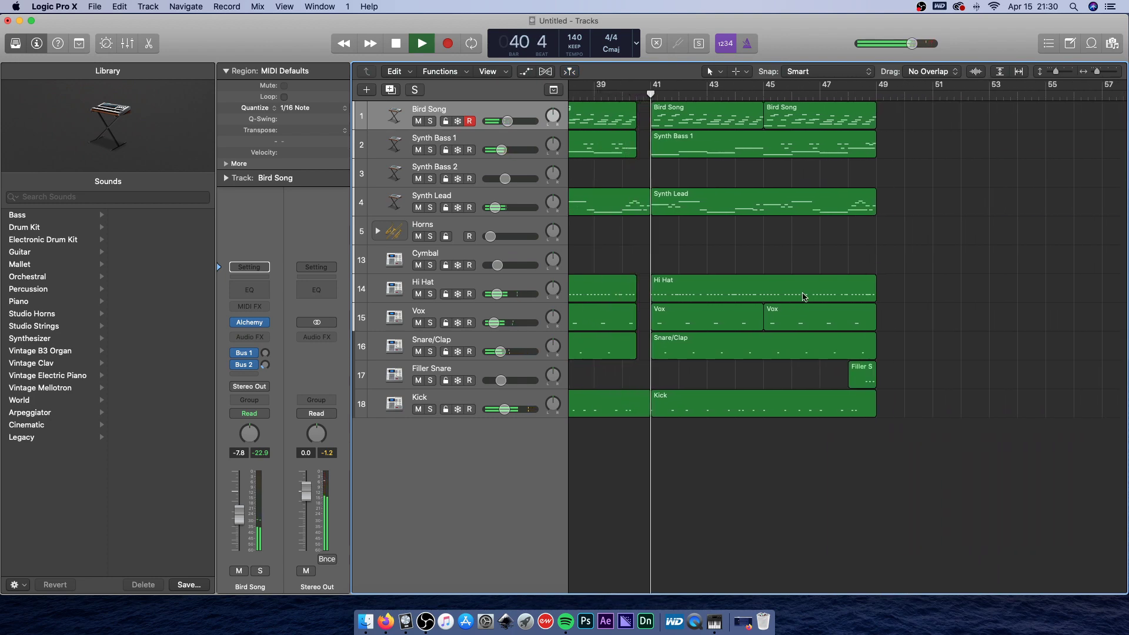
pyautogui.press('space')
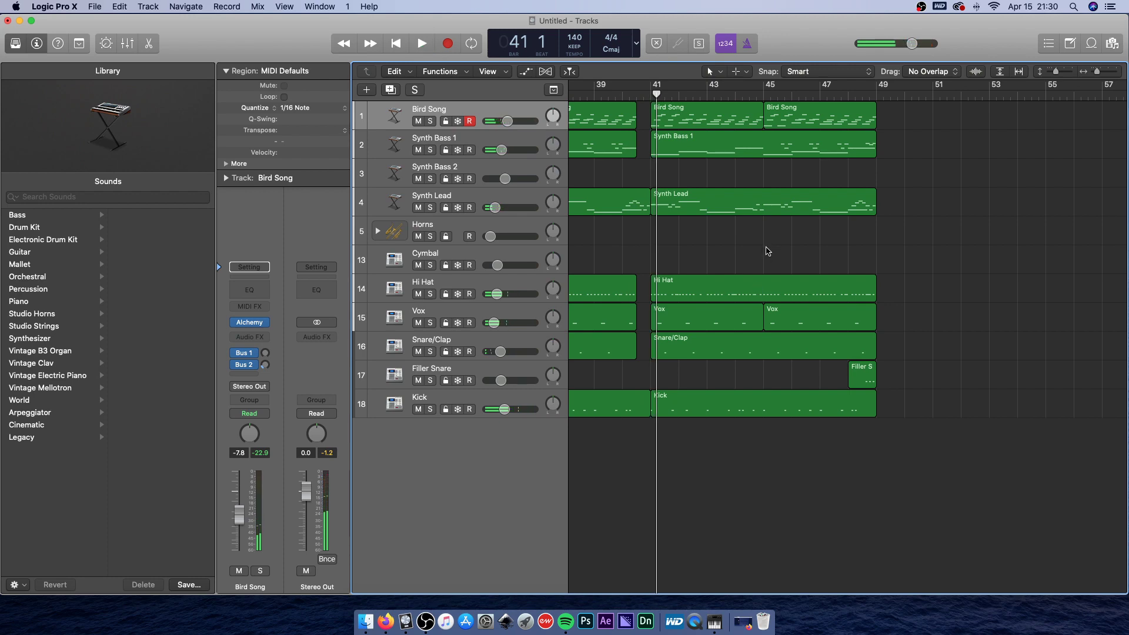
# Copy the Synth Bass 2 region from bar 1 and paste it on its track at bar 41.
pyautogui.hscroll(-15, 767, 251)
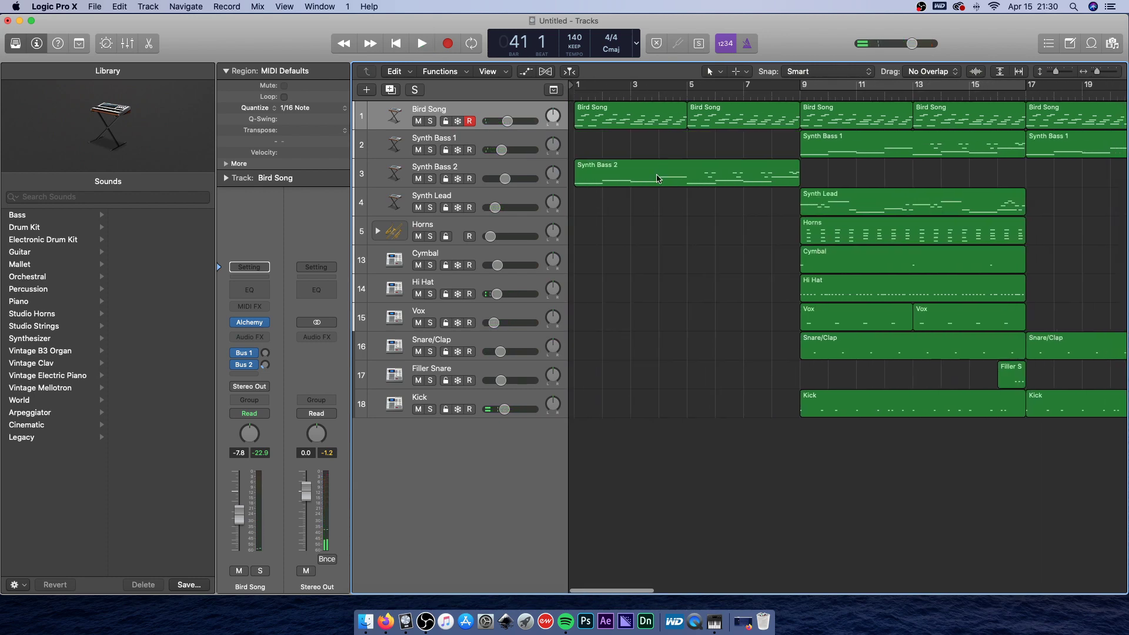
pyautogui.click(656, 181)
pyautogui.hscroll(14, 709, 219)
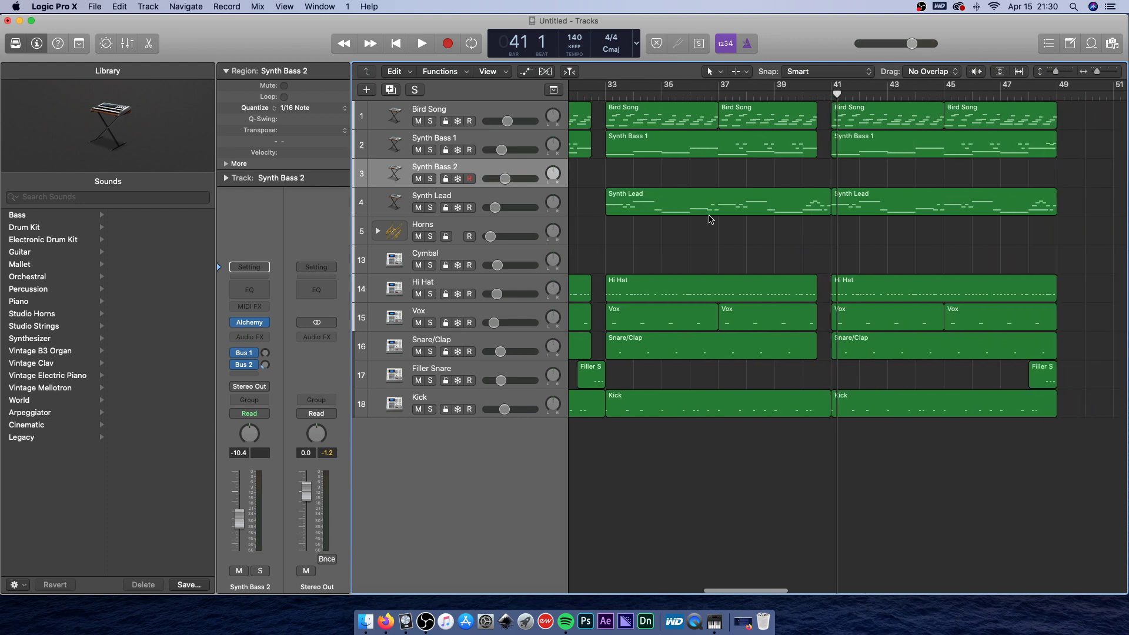
pyautogui.moveTo(736, 95); pyautogui.dragTo(731, 94)
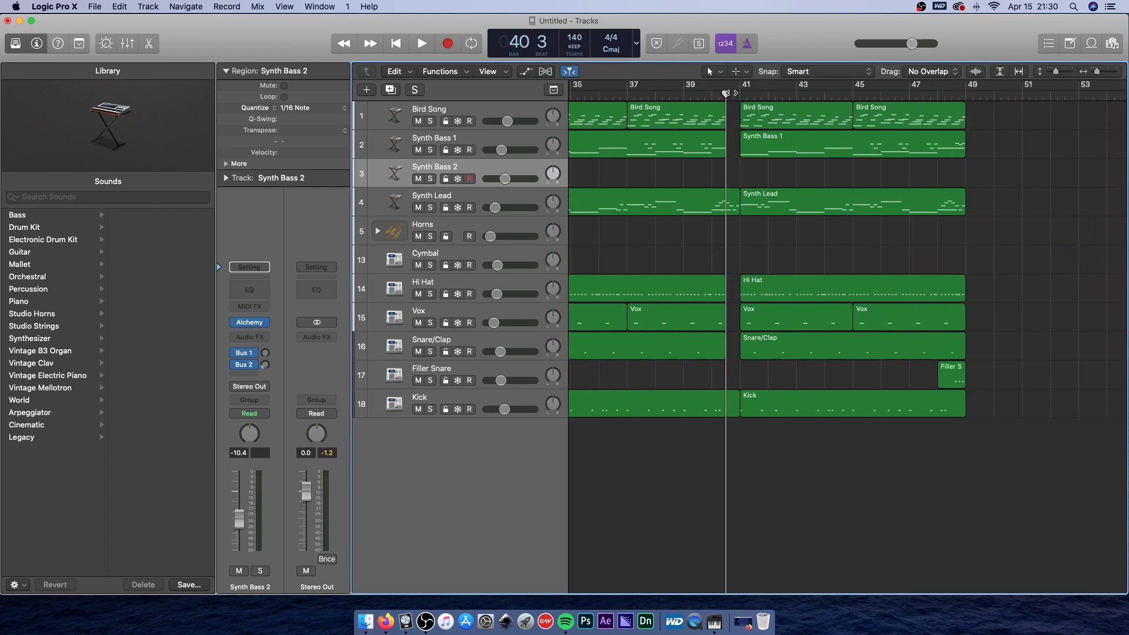
pyautogui.press('super+v')
pyautogui.click(1039, 177)
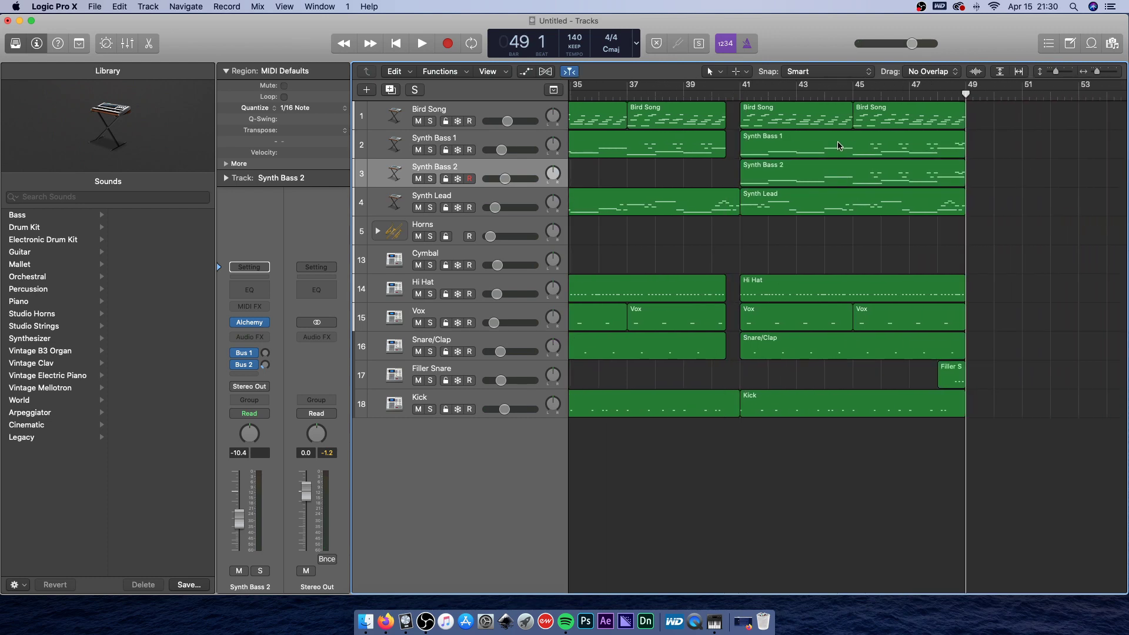
# Delete the Synth Bass 1 region between bars 41 and 49.
pyautogui.click(830, 156)
pyautogui.press('Delete')
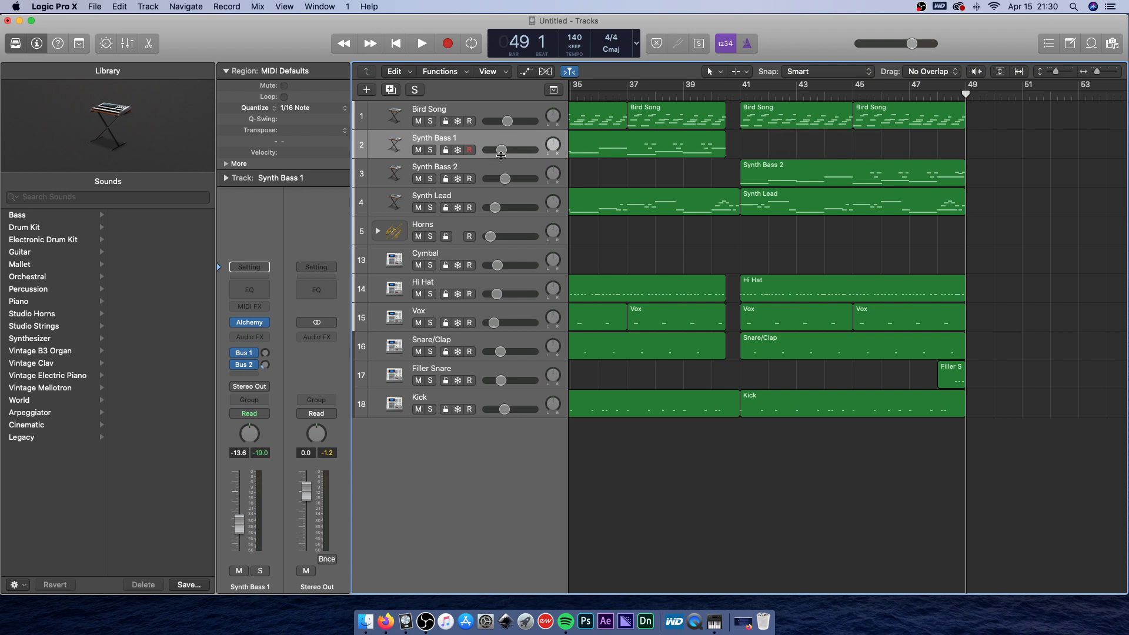
pyautogui.click(800, 178)
pyautogui.click(782, 241)
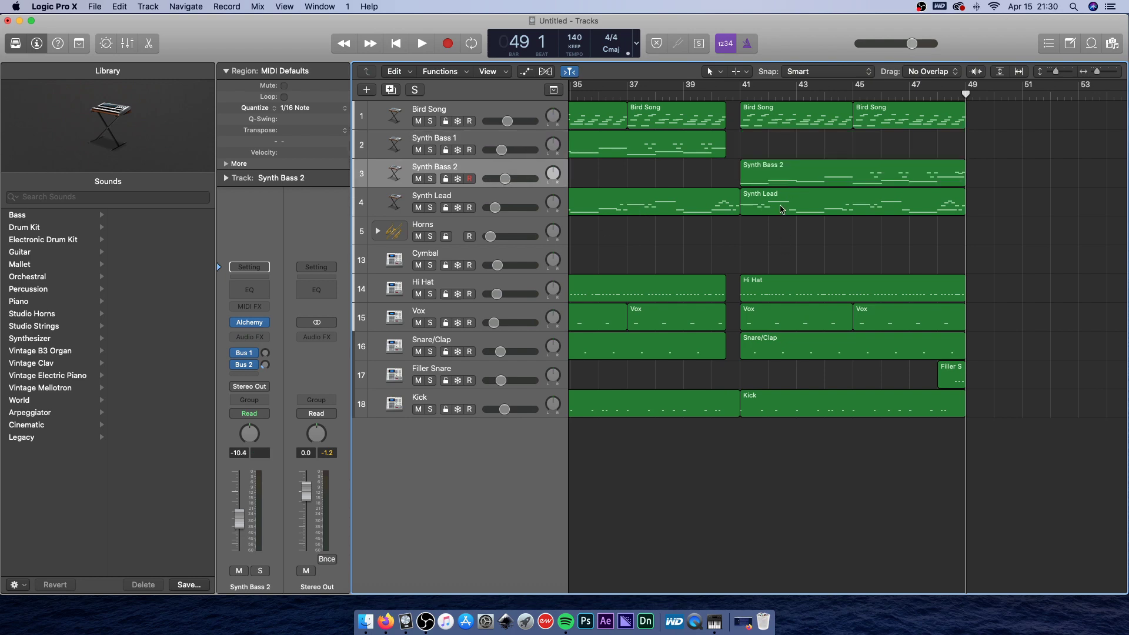
# Delete the Snare/Clap, Filler Snare and Kick regions between bars 41 and 49.
pyautogui.click(779, 208)
pyautogui.click(773, 261)
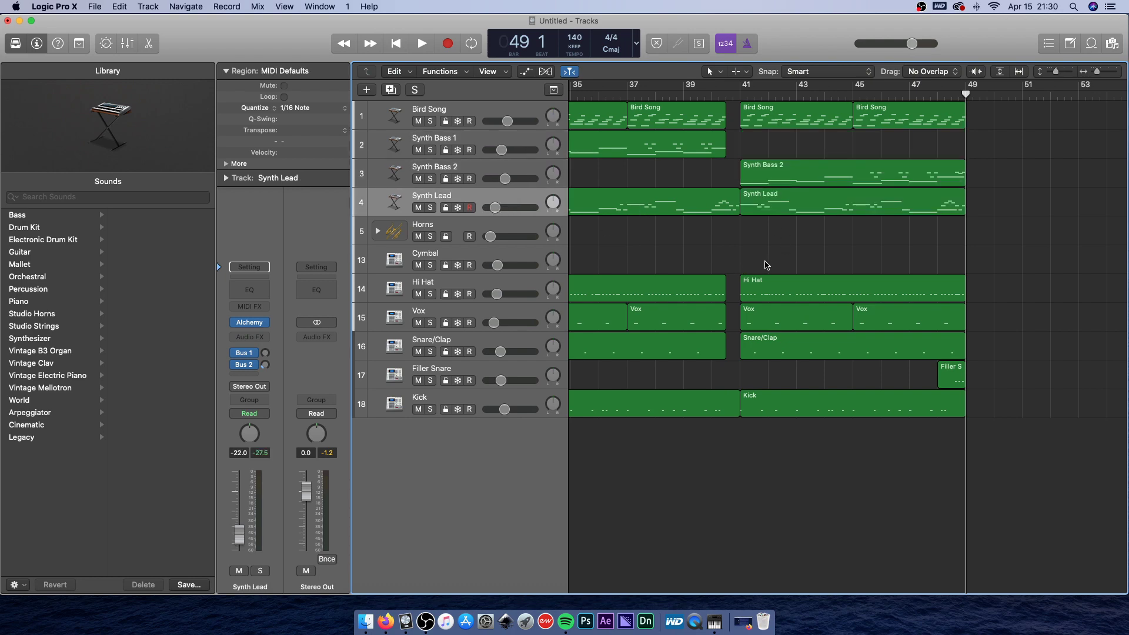
pyautogui.moveTo(761, 273); pyautogui.dragTo(893, 315)
pyautogui.click(778, 353)
pyautogui.press('Delete')
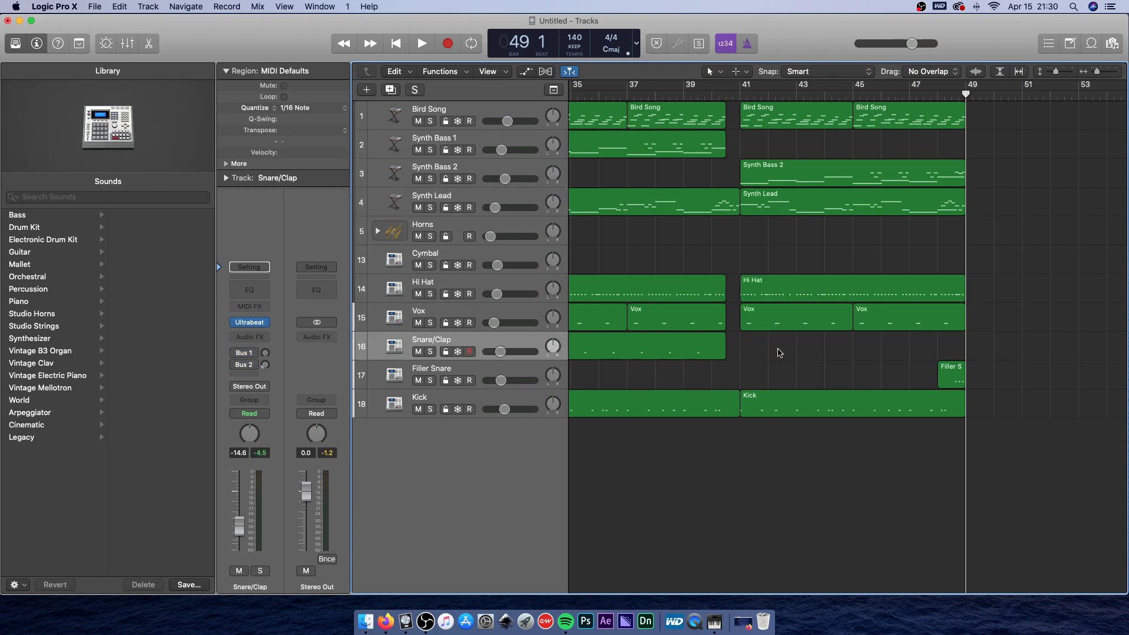
pyautogui.moveTo(781, 457); pyautogui.dragTo(953, 355)
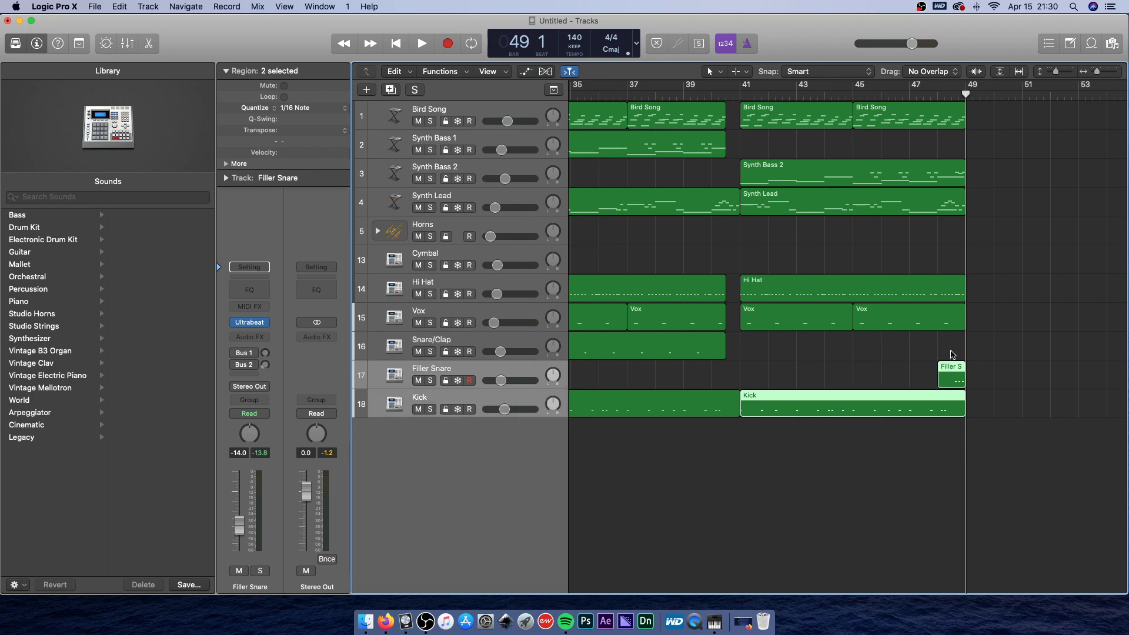
pyautogui.press('Delete')
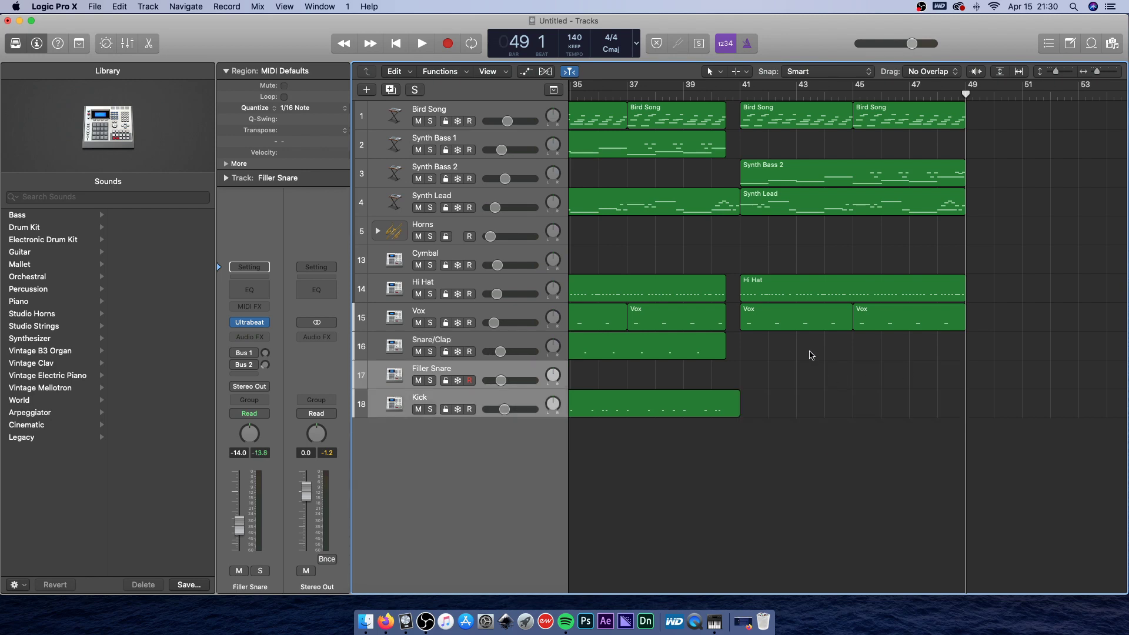
# Delete the Hi Hat region and the first Vox region at bar 41, and play the transition from bar 39 to 43.
pyautogui.moveTo(810, 355); pyautogui.dragTo(810, 294)
pyautogui.press('Delete')
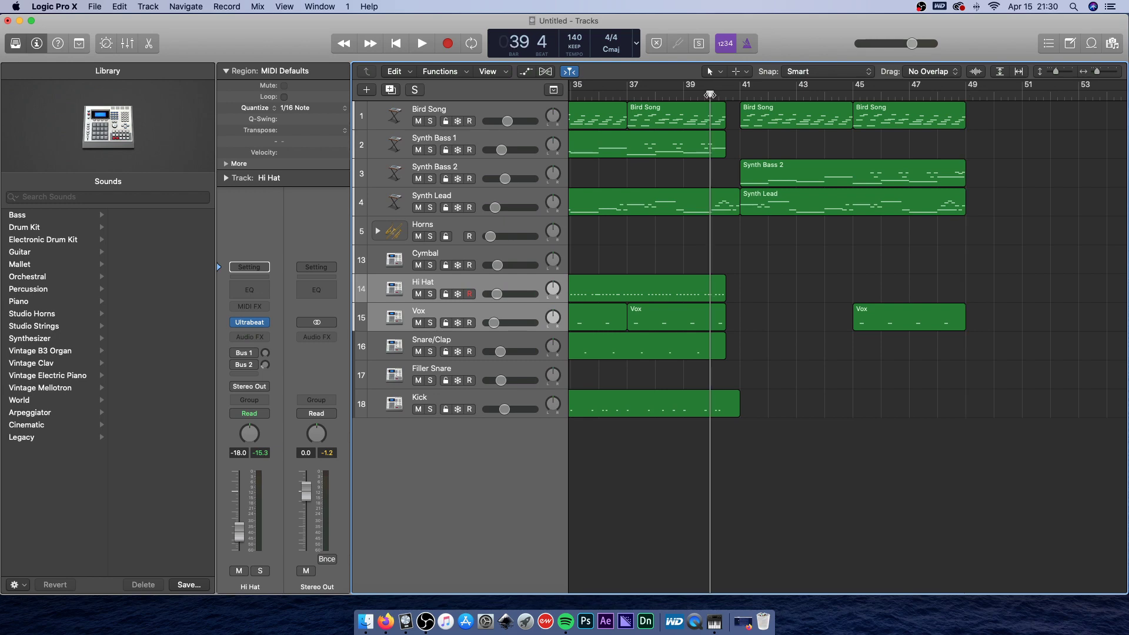
pyautogui.press('space')
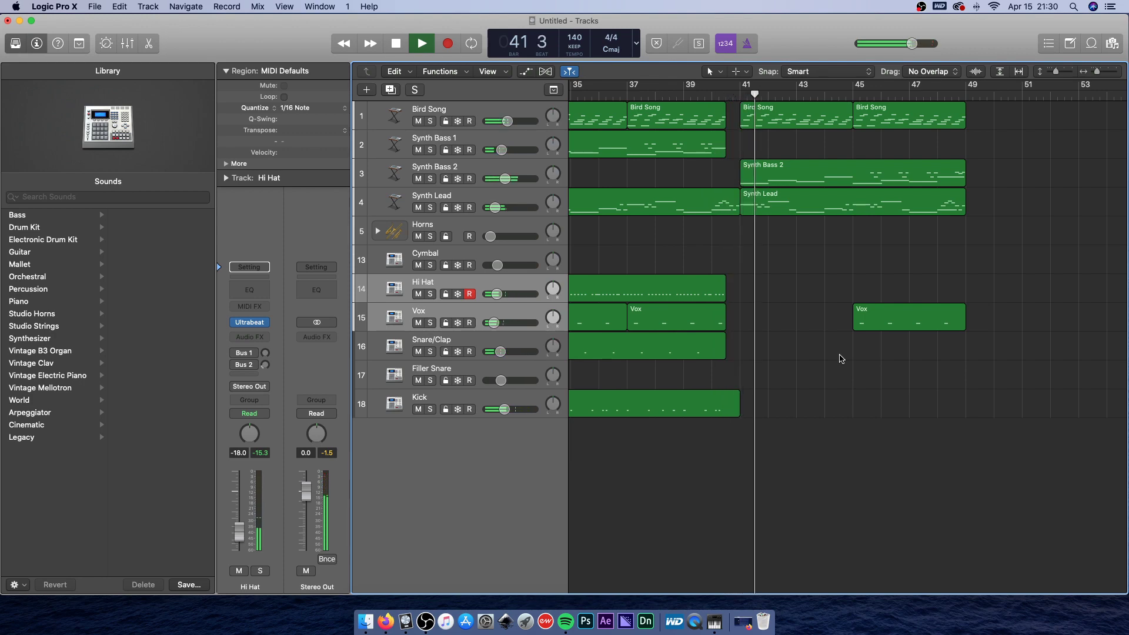
pyautogui.hscroll(-15, 839, 359)
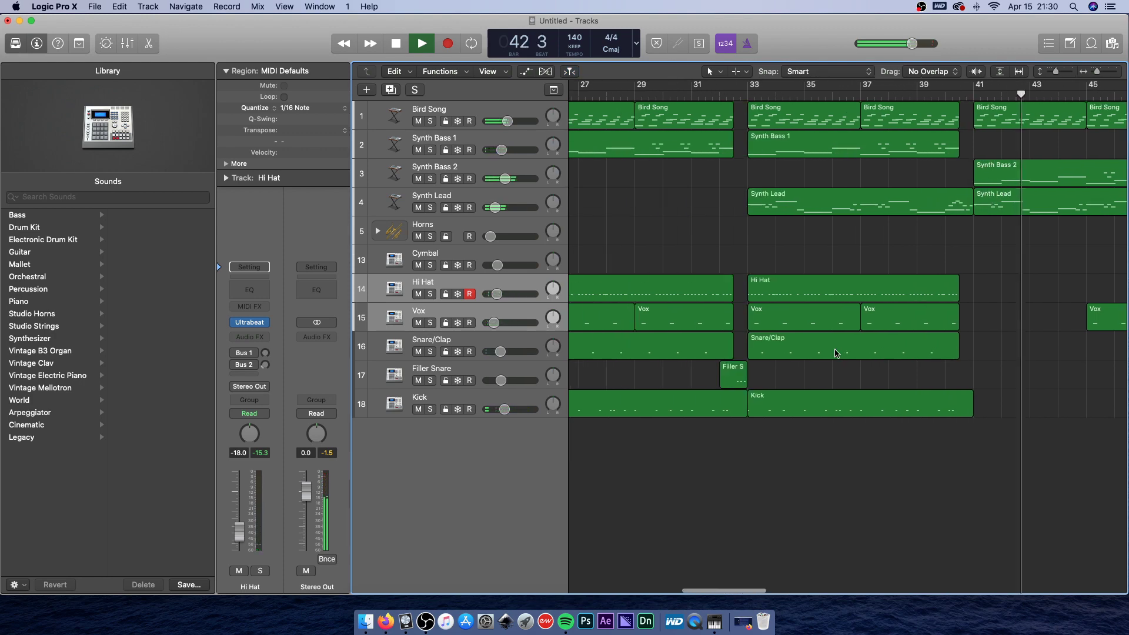
pyautogui.hscroll(15, 835, 351)
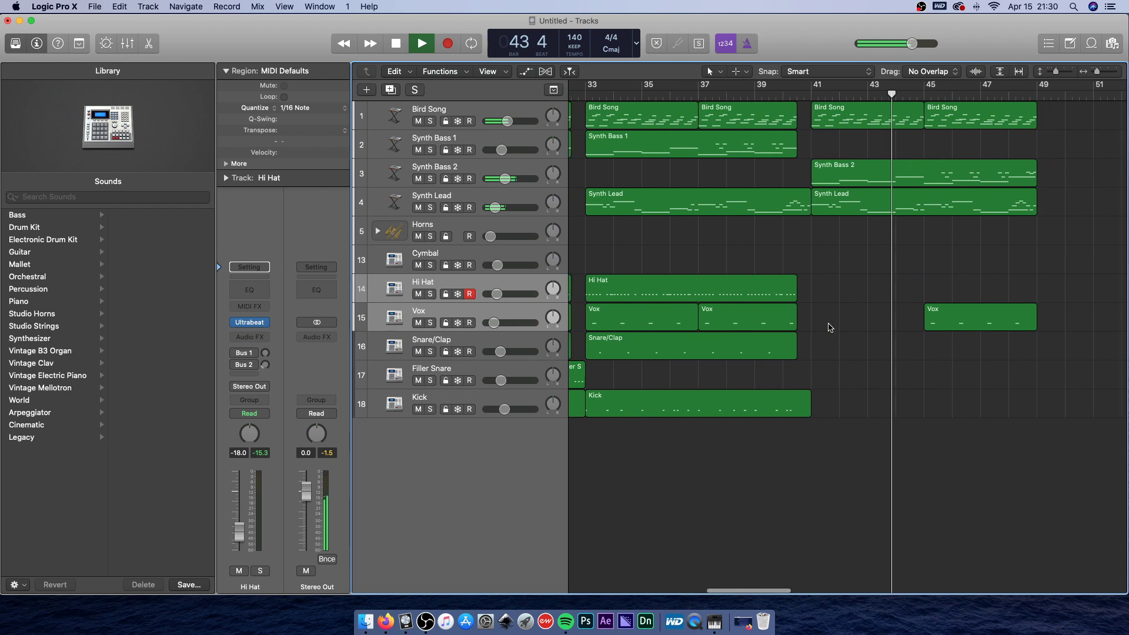
# Stop playback and delete the Synth Lead region between bars 41 and 49.
pyautogui.click(856, 210)
pyautogui.press('Delete')
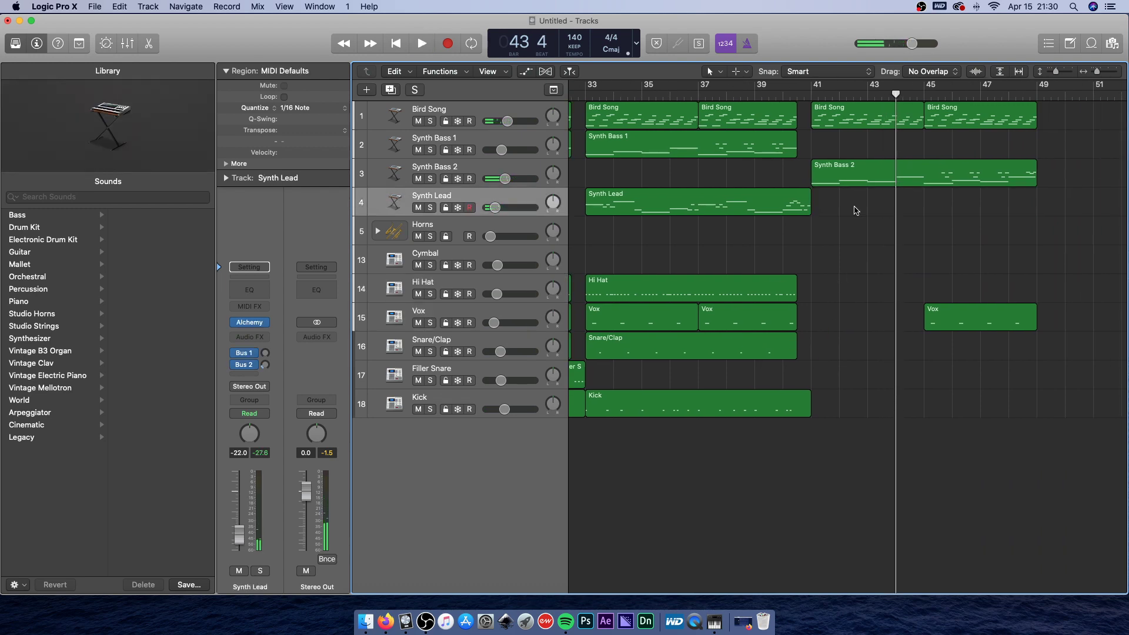
pyautogui.hscroll(5, 819, 160)
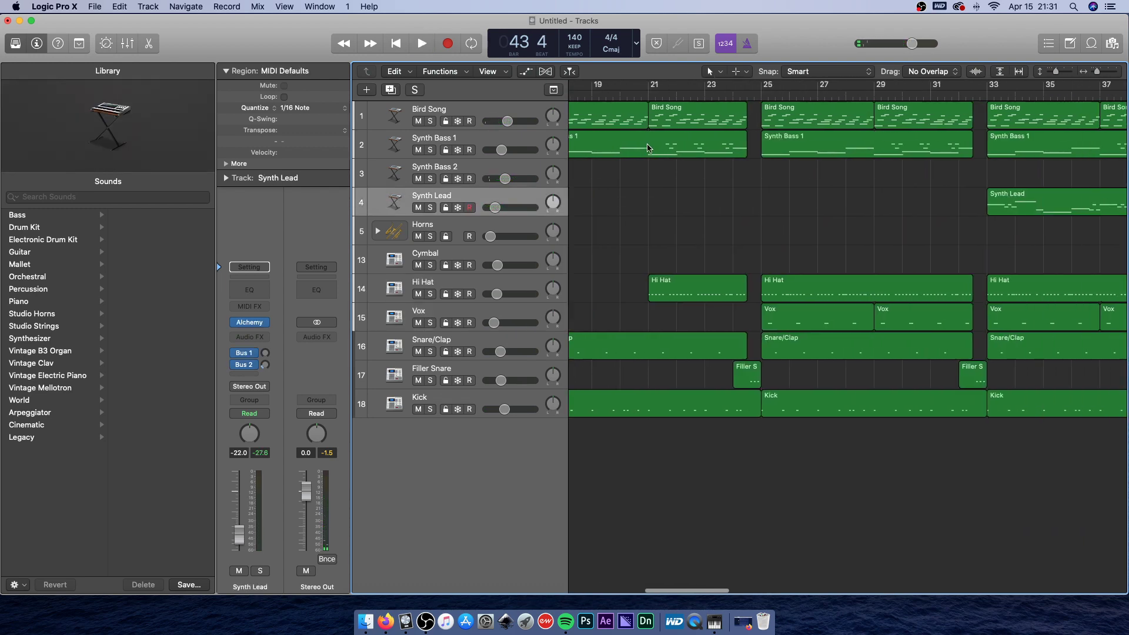
# Play the stripped-down section from bar 40 to about bar 47.
pyautogui.click(737, 93)
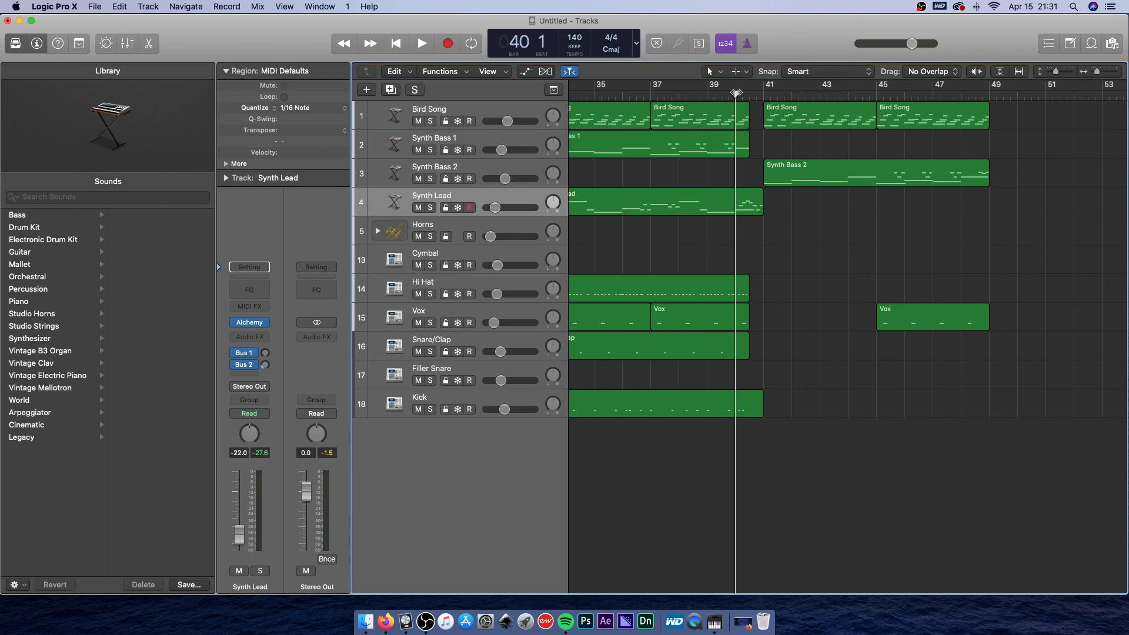
pyautogui.press('space')
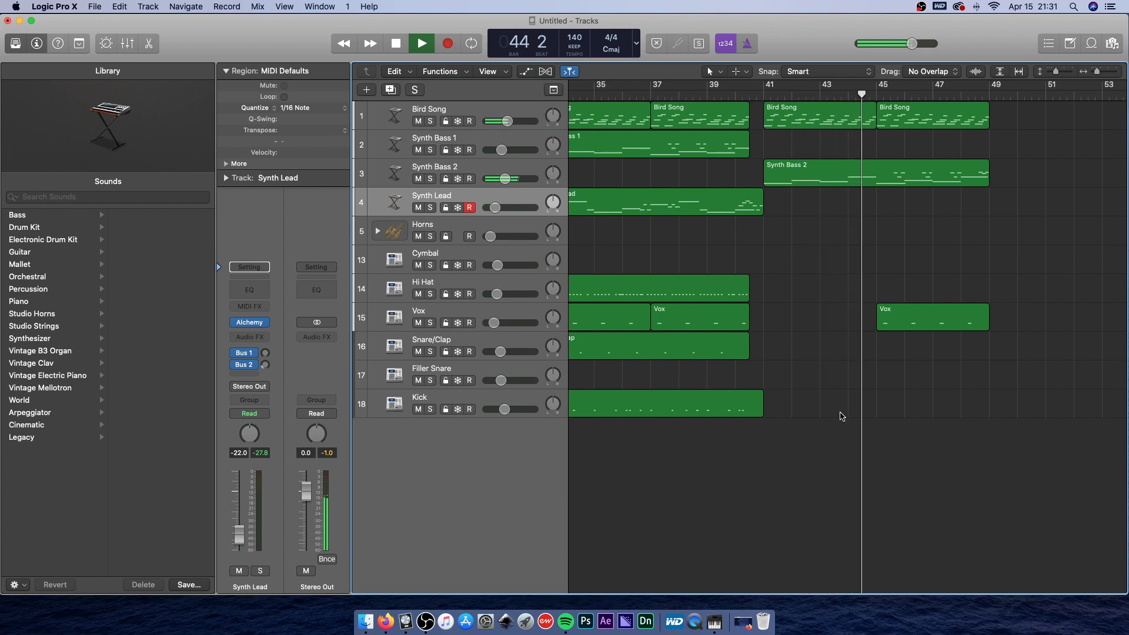
pyautogui.hscroll(3, 842, 416)
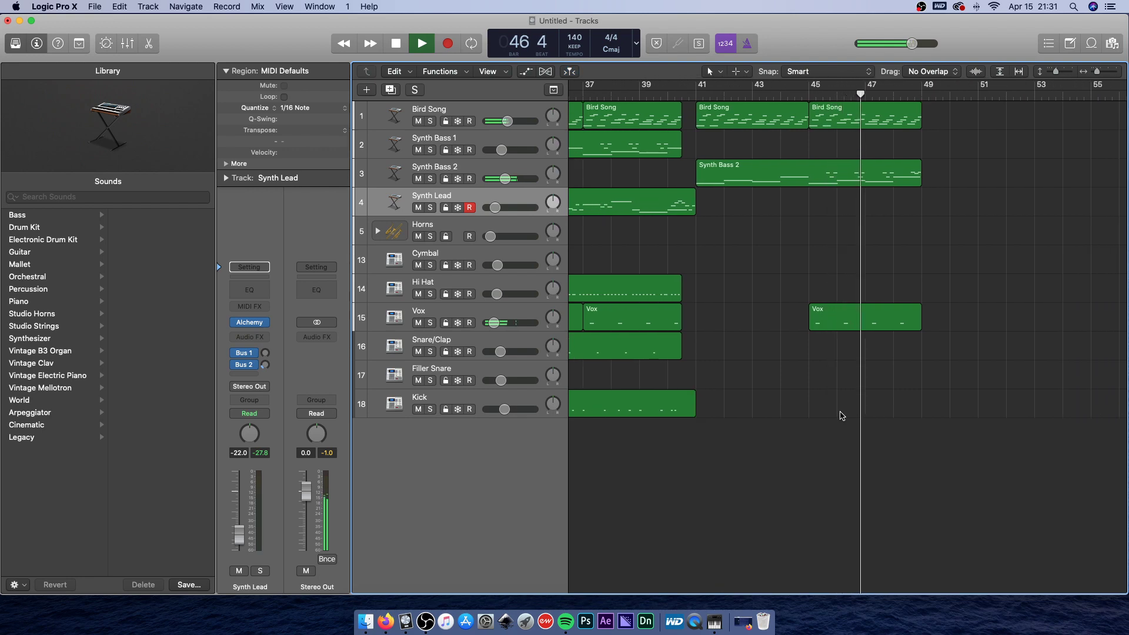
pyautogui.hscroll(5, 841, 415)
# Copy all regions between bars 9 and 17 and paste them at bar 49.
pyautogui.hscroll(-15, 839, 412)
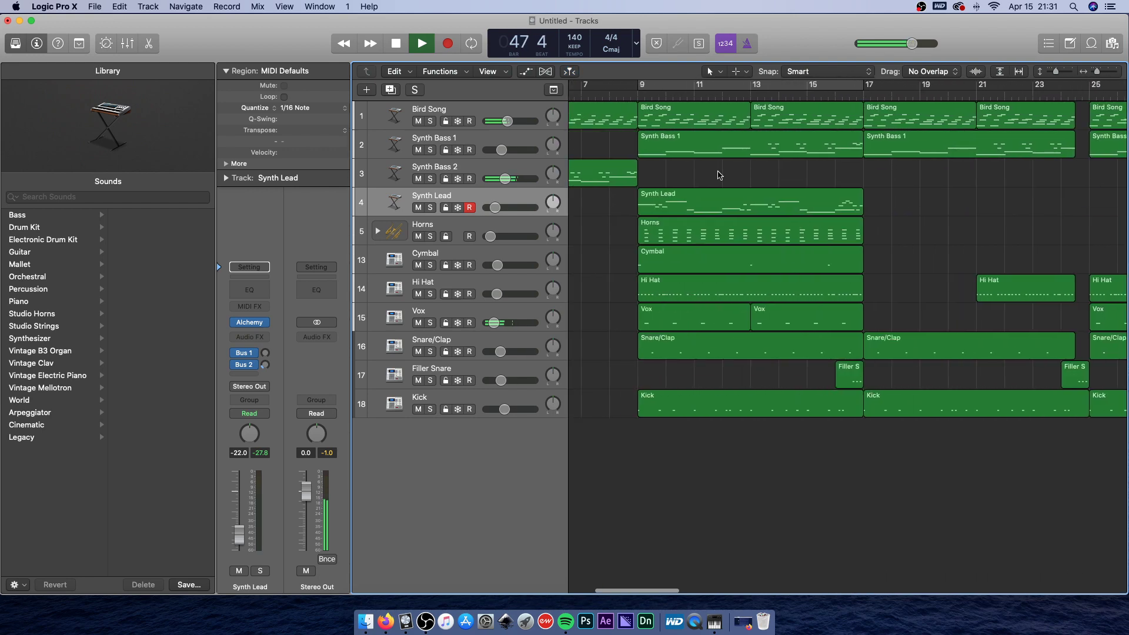
pyautogui.click(638, 96)
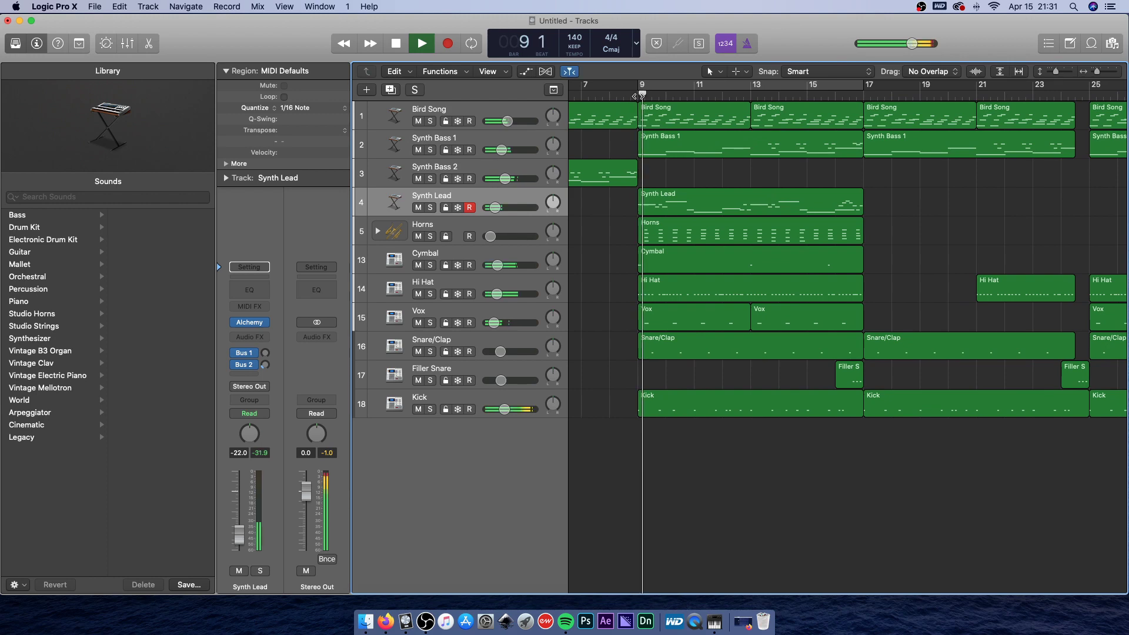
pyautogui.press('space')
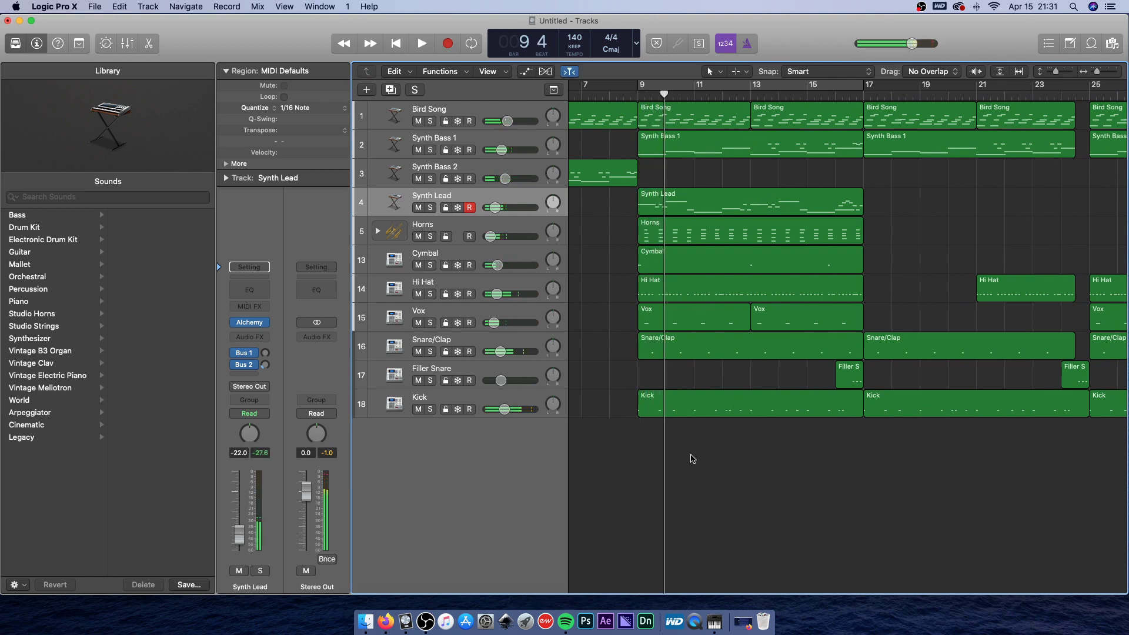
pyautogui.moveTo(675, 465); pyautogui.dragTo(839, 87)
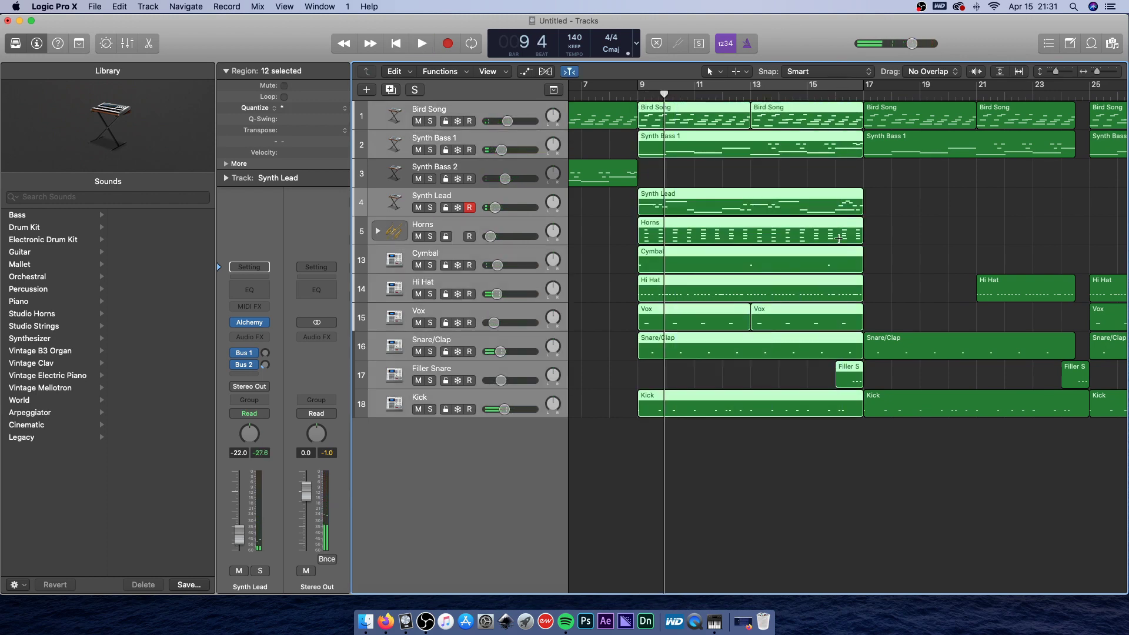
pyautogui.hscroll(10, 832, 242)
pyautogui.click(898, 191)
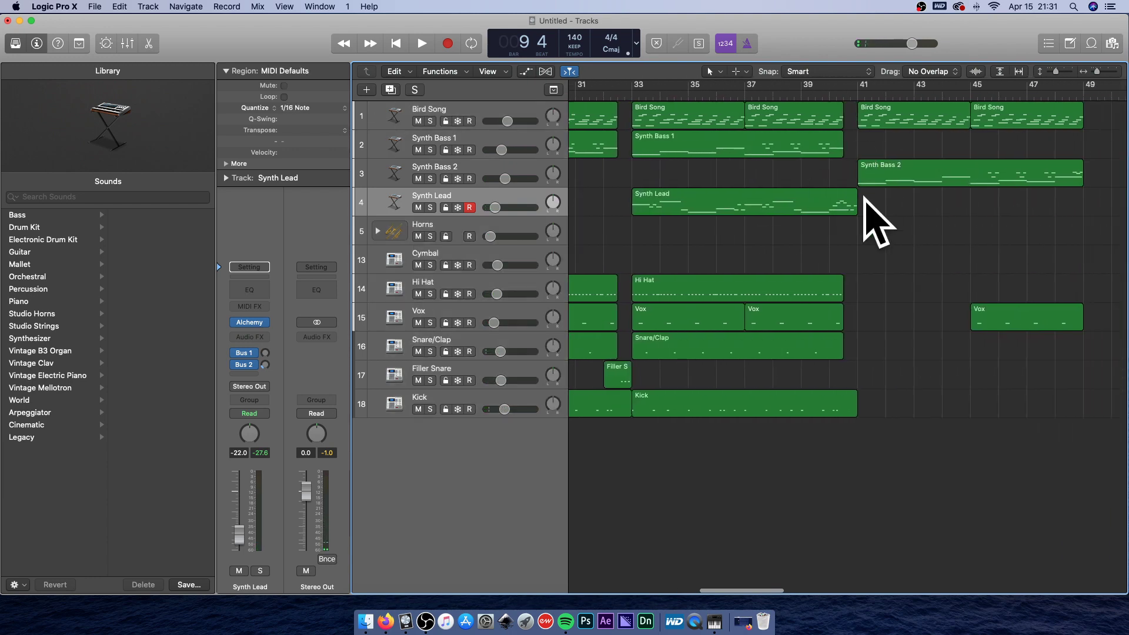
pyautogui.click(1086, 96)
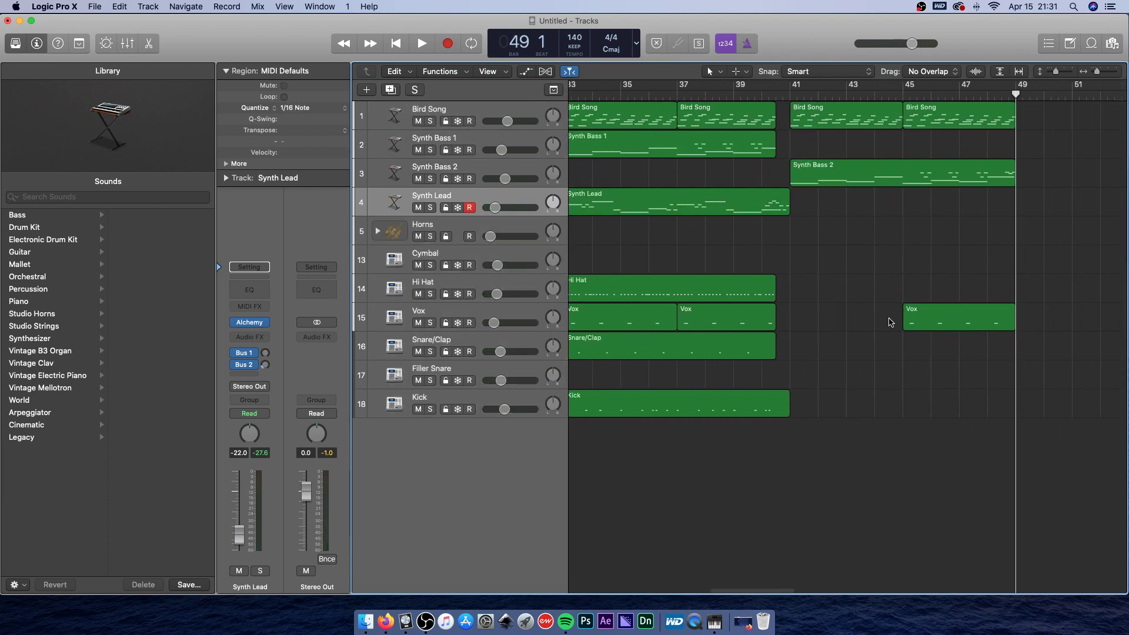
pyautogui.press('super+v')
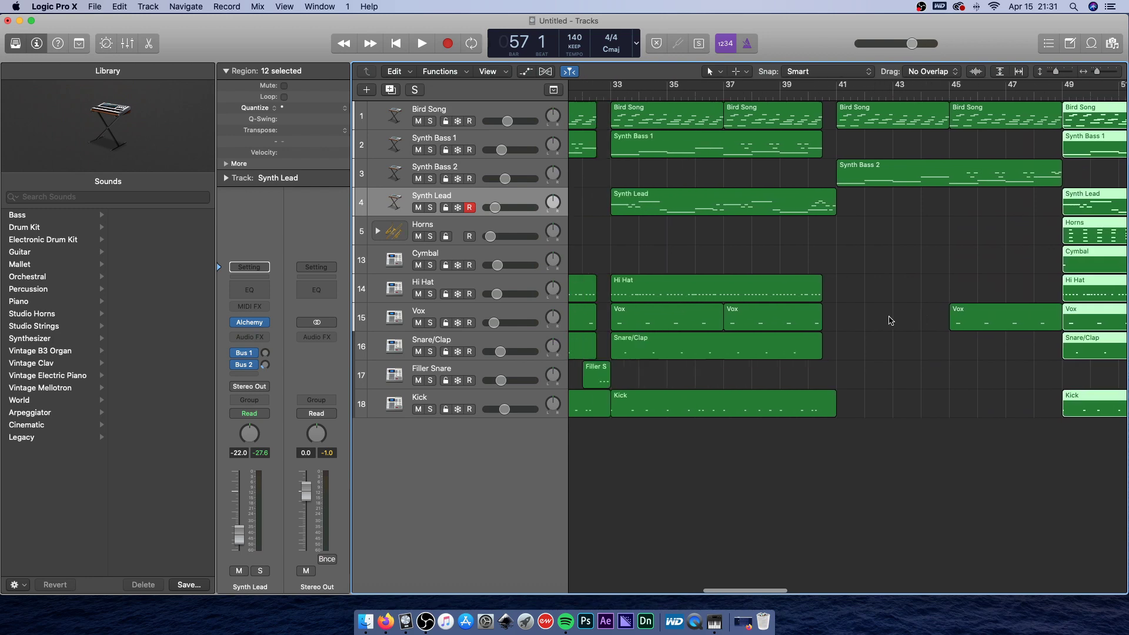
# Try a copy of the Synth Lead region from bar 33 at bar 41, shortened to about half a bar.
pyautogui.click(832, 210)
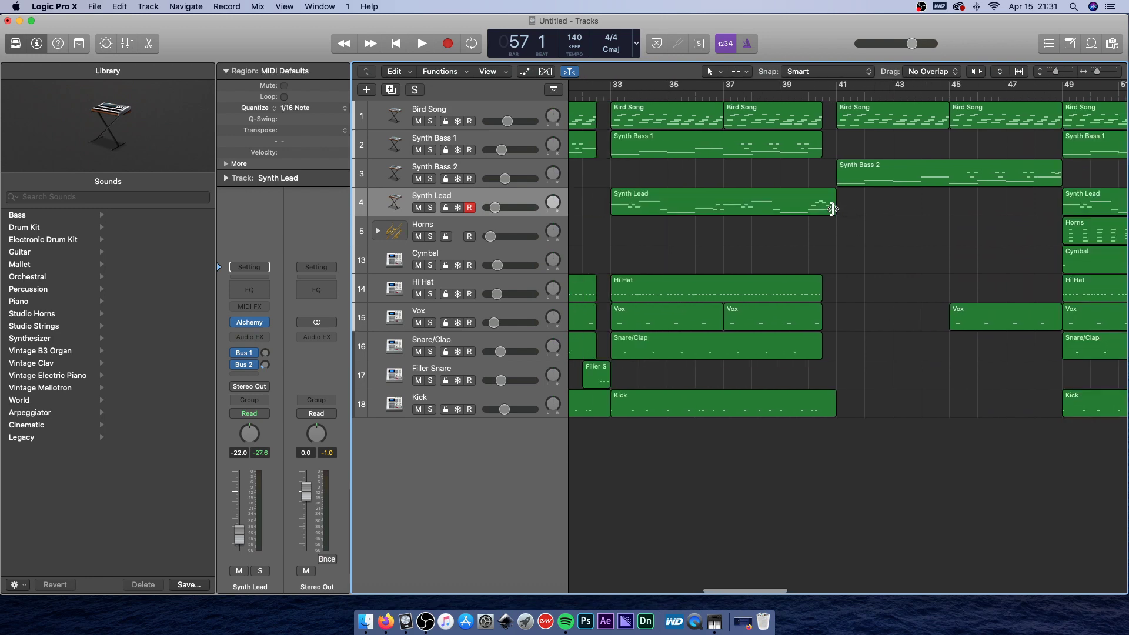
pyautogui.click(795, 210)
pyautogui.press('super+v')
pyautogui.click(915, 259)
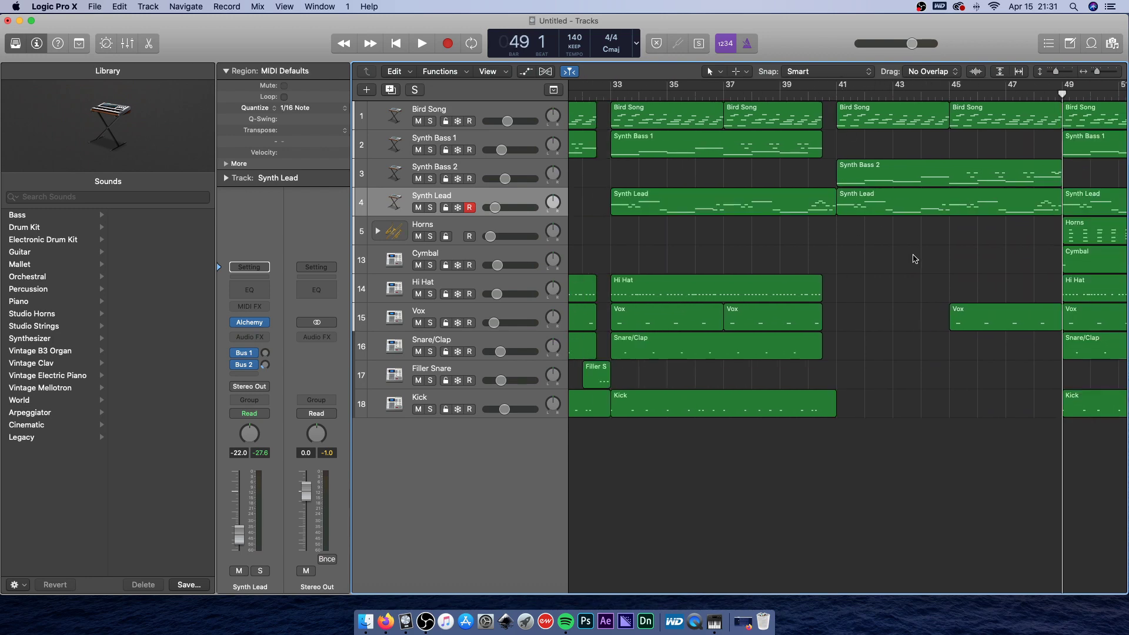
pyautogui.moveTo(1058, 205); pyautogui.dragTo(845, 219)
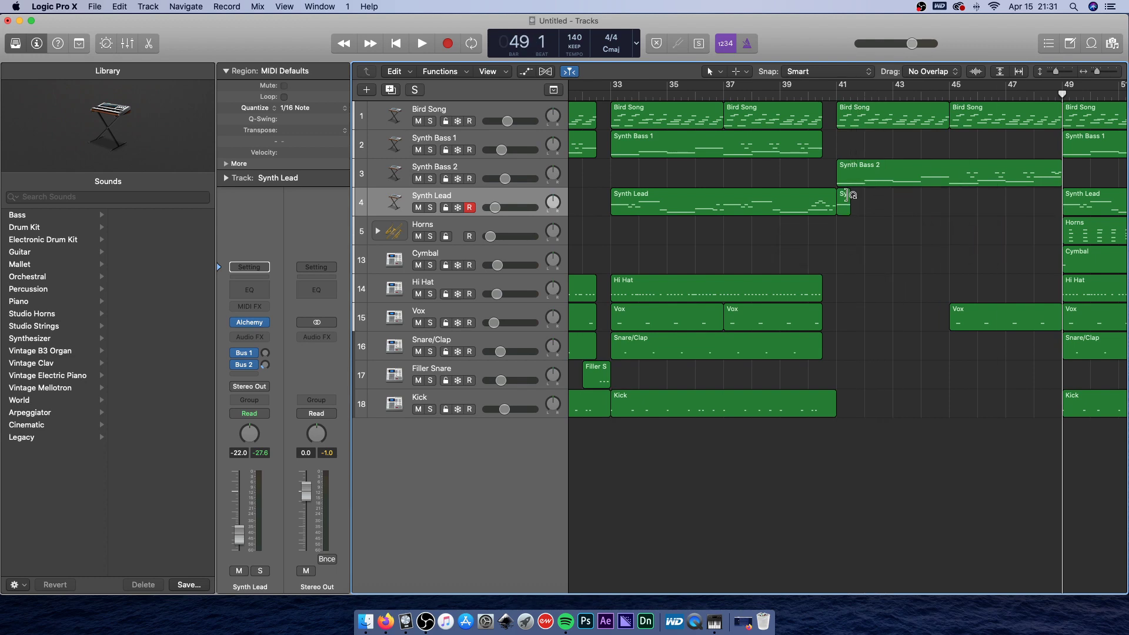
# Play the transition from bar 40 and remove the short Synth Lead region at bar 41.
pyautogui.click(837, 97)
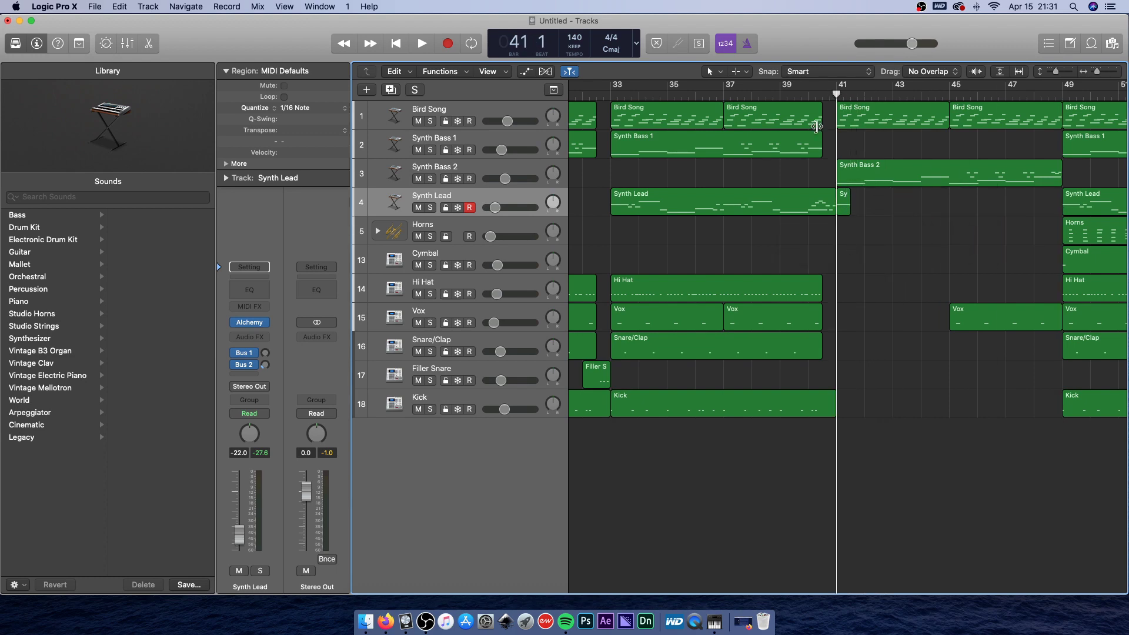
pyautogui.click(806, 94)
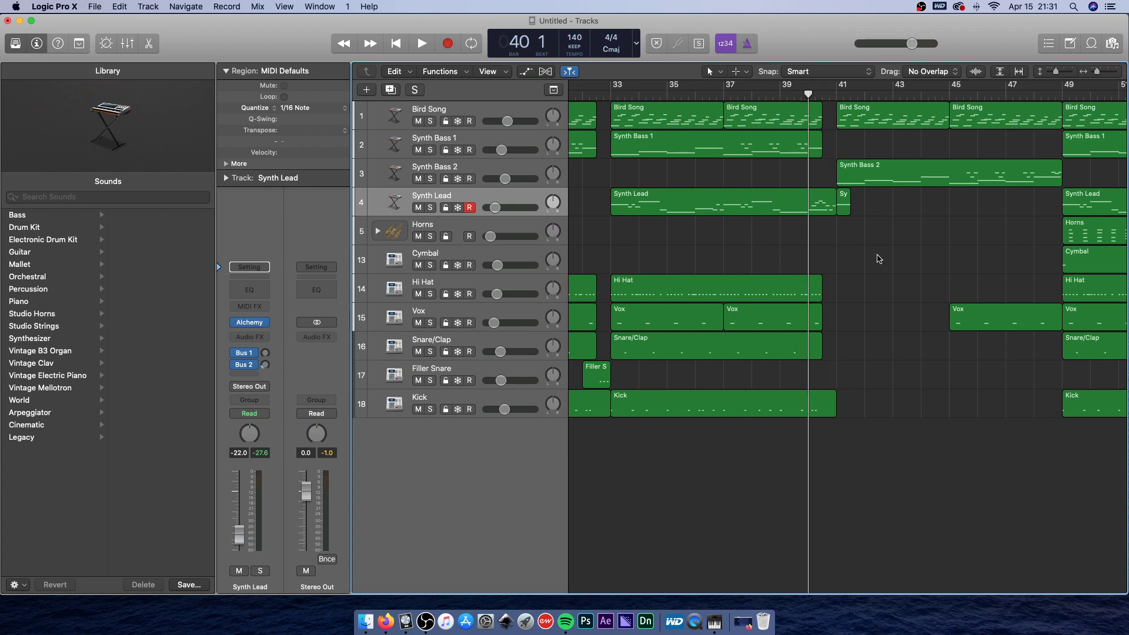
pyautogui.press('space')
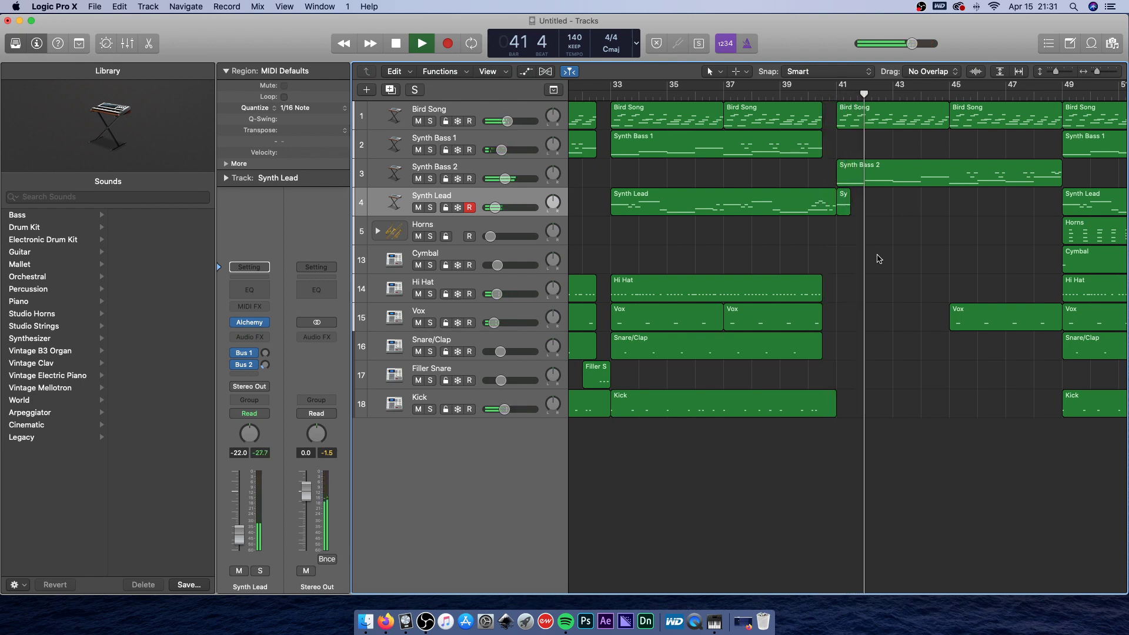
pyautogui.hscroll(5, 878, 259)
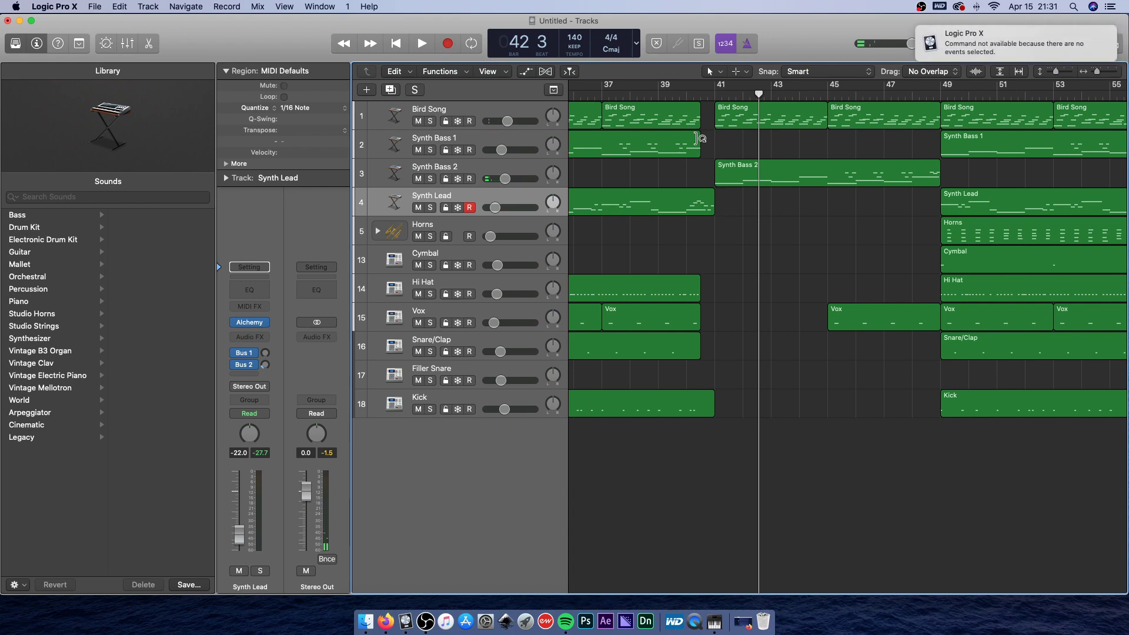
# Replay the transition from bar 40 into bar 41 and stop playback.
pyautogui.click(693, 96)
pyautogui.press('space')
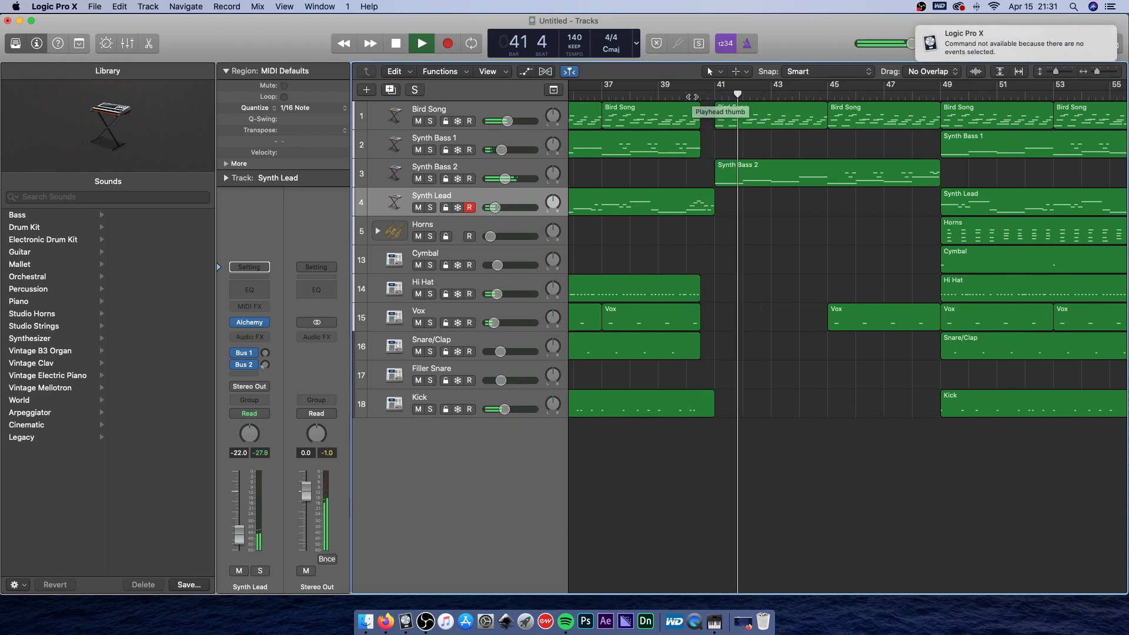
pyautogui.press('space')
# Open the Synth Lead region ending at bar 41 in the Piano Roll and select its last note.
pyautogui.click(697, 207)
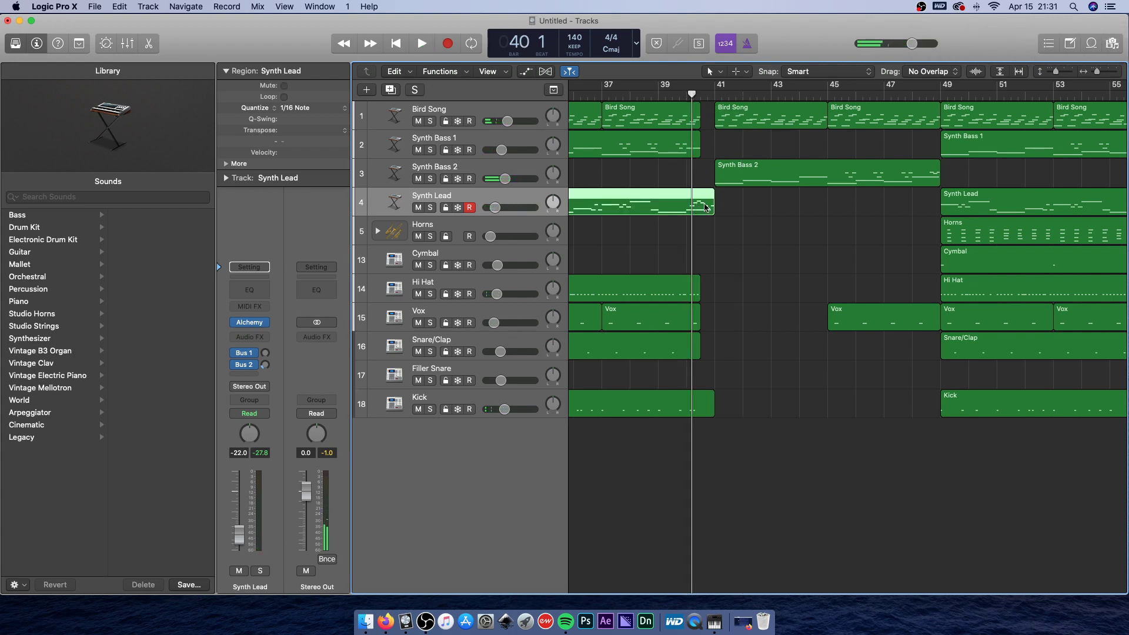
pyautogui.doubleClick(705, 207)
pyautogui.hscroll(5, 886, 521)
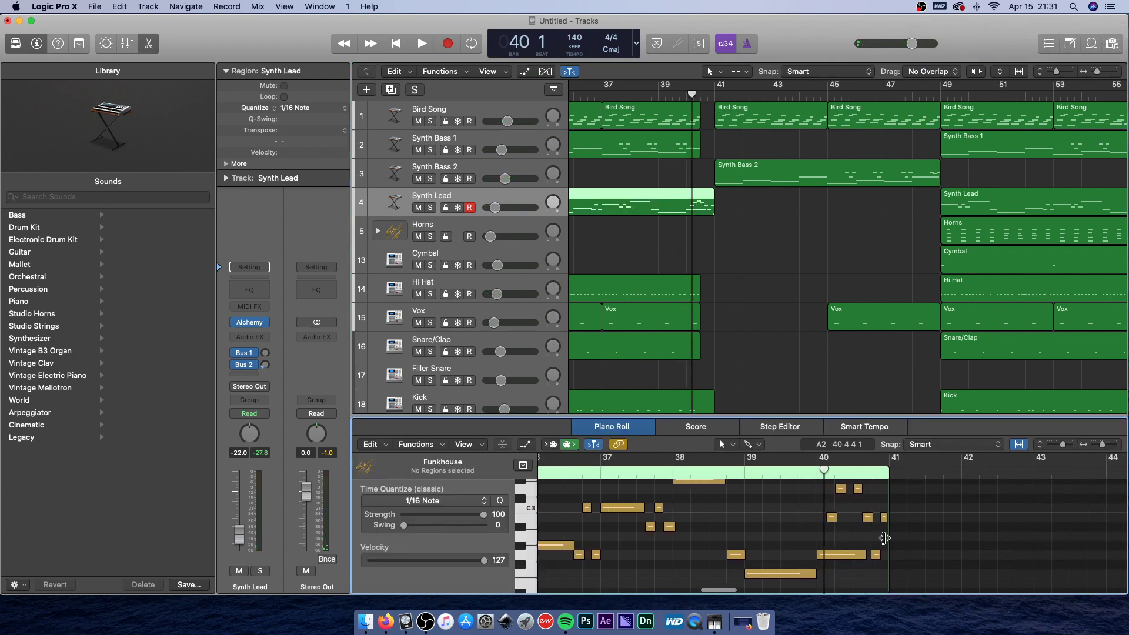
pyautogui.scroll(-1, 854, 519)
pyautogui.click(853, 515)
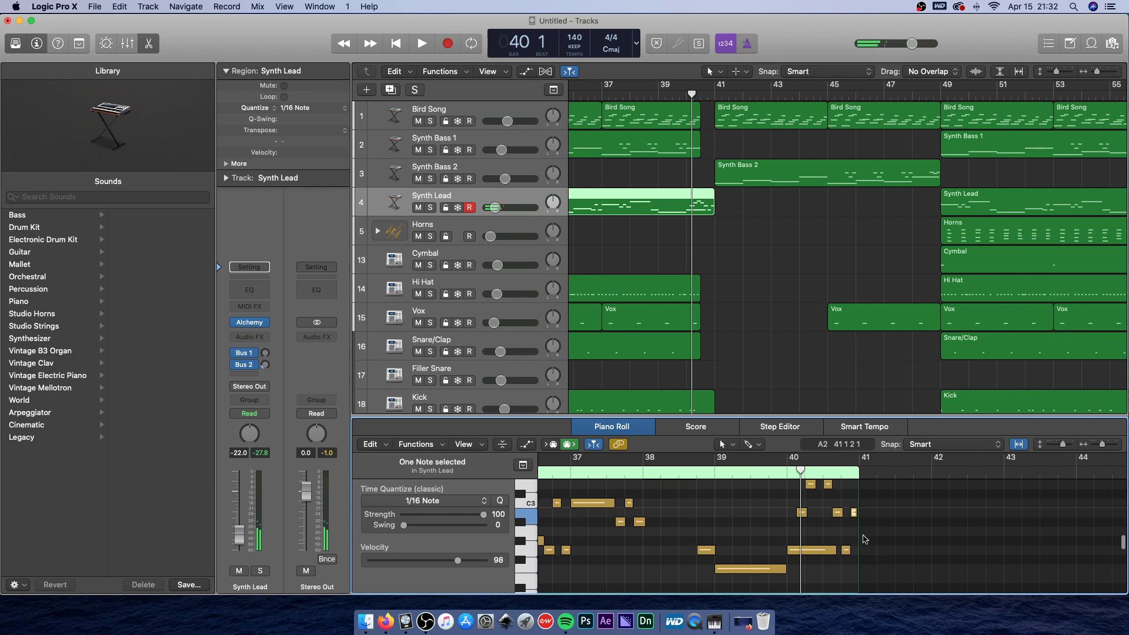
pyautogui.scroll(2, 855, 507)
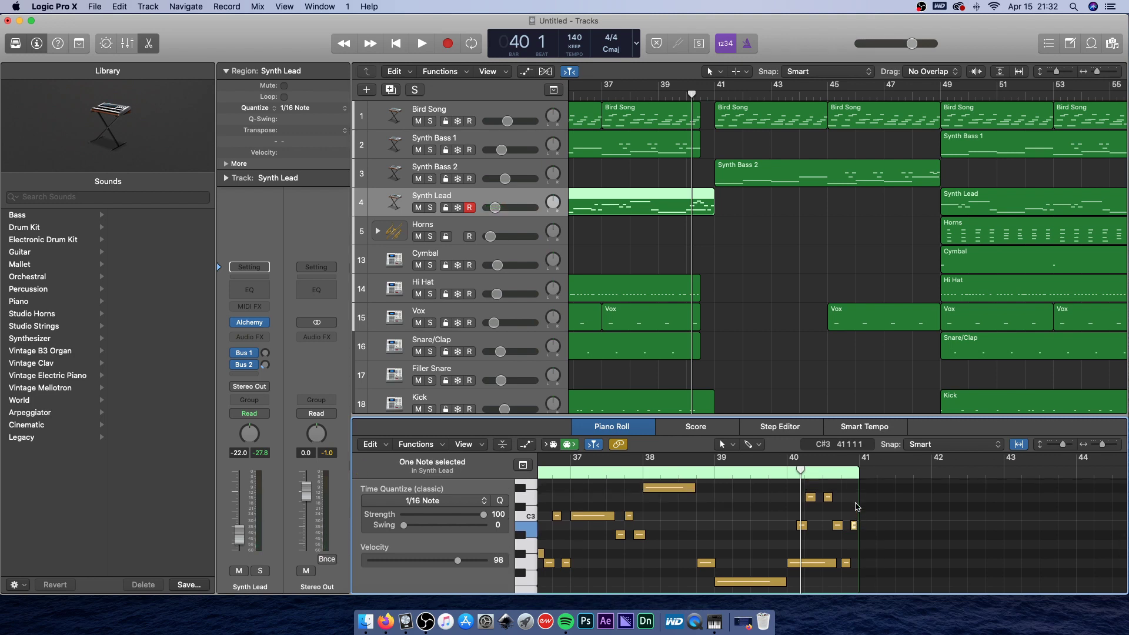
pyautogui.scroll(2, 855, 507)
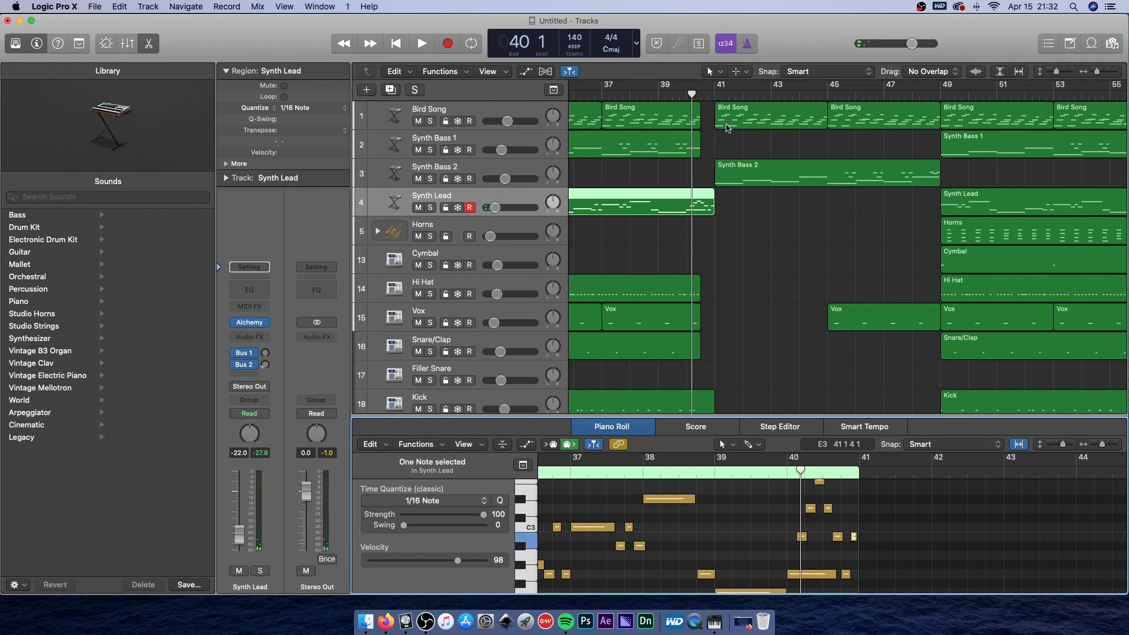
# Compare the Synth Lead's last note with the start of Synth Bass 2 and play briefly from bar 41.
pyautogui.click(729, 180)
pyautogui.click(715, 98)
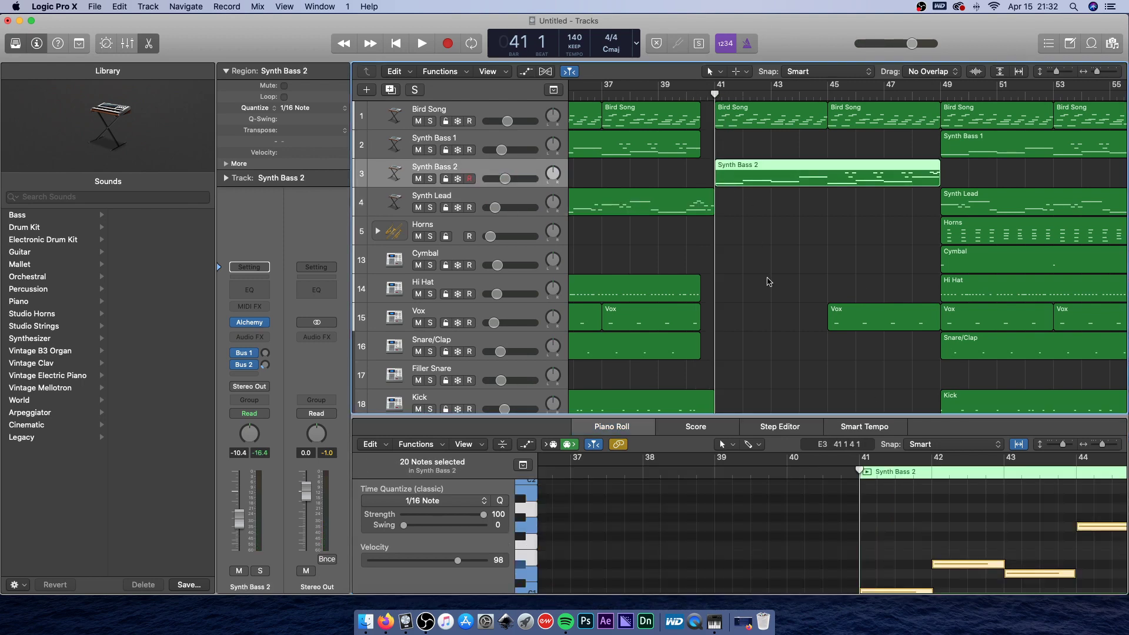
pyautogui.click(766, 224)
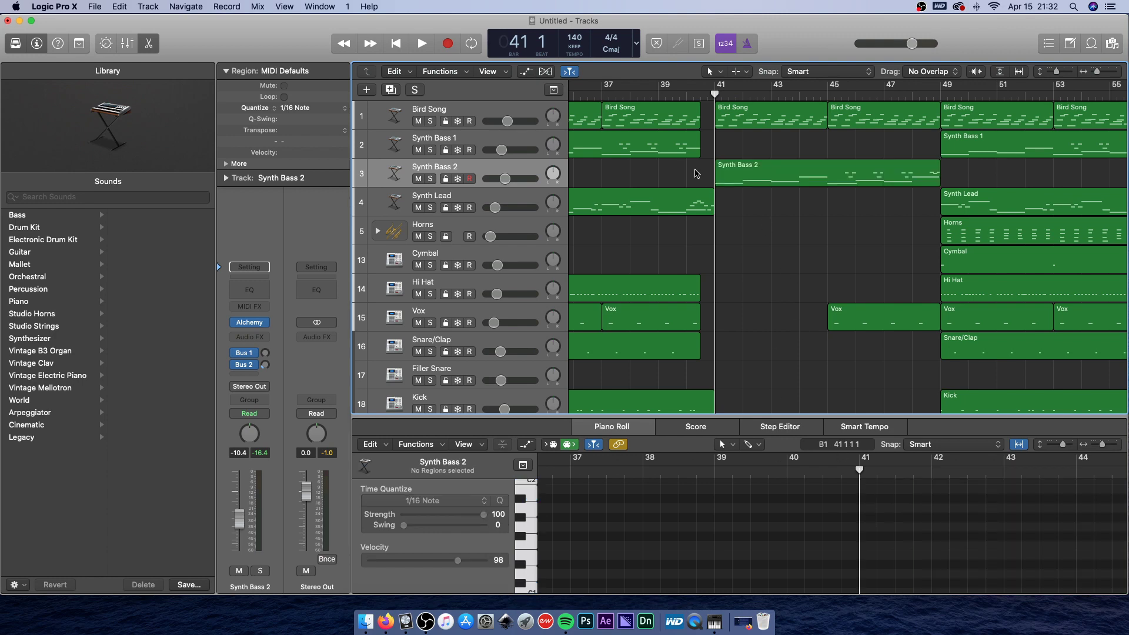
pyautogui.click(686, 200)
pyautogui.click(885, 522)
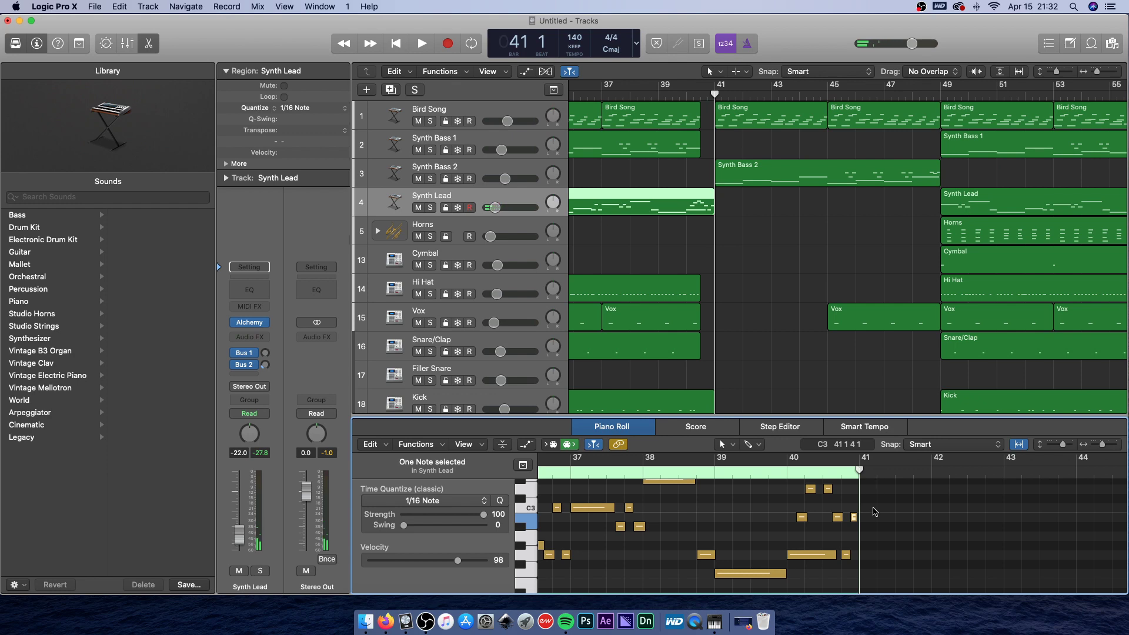
pyautogui.click(853, 517)
pyautogui.press('space')
pyautogui.press('space')
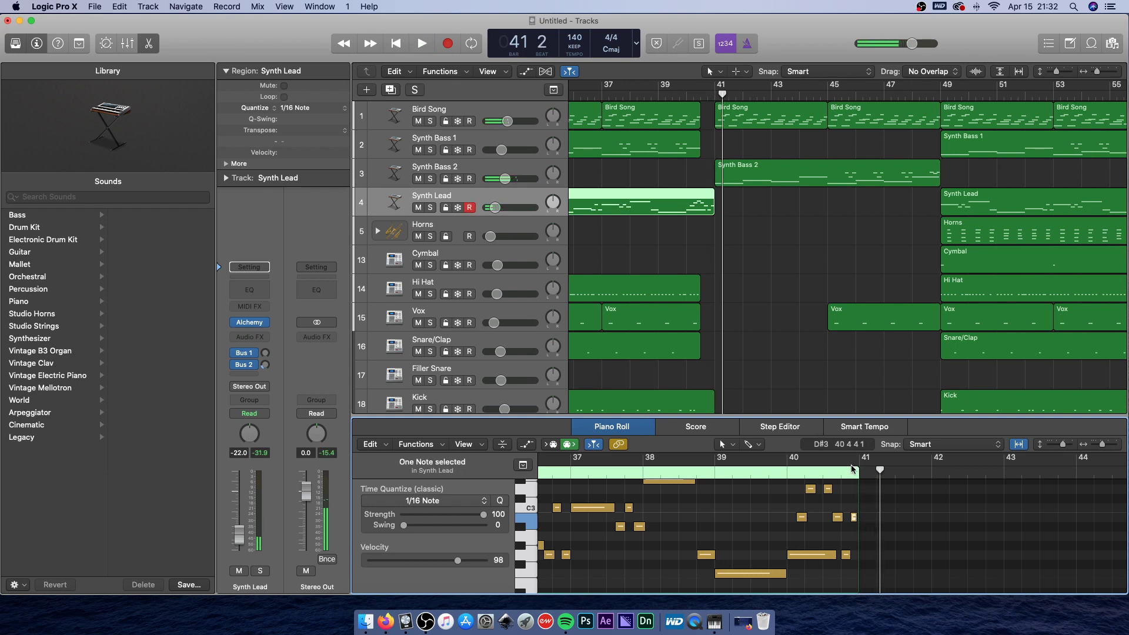
# Recheck the position of the Synth Lead's last note before bar 41 in the Piano Roll.
pyautogui.click(857, 508)
pyautogui.click(855, 518)
pyautogui.click(868, 493)
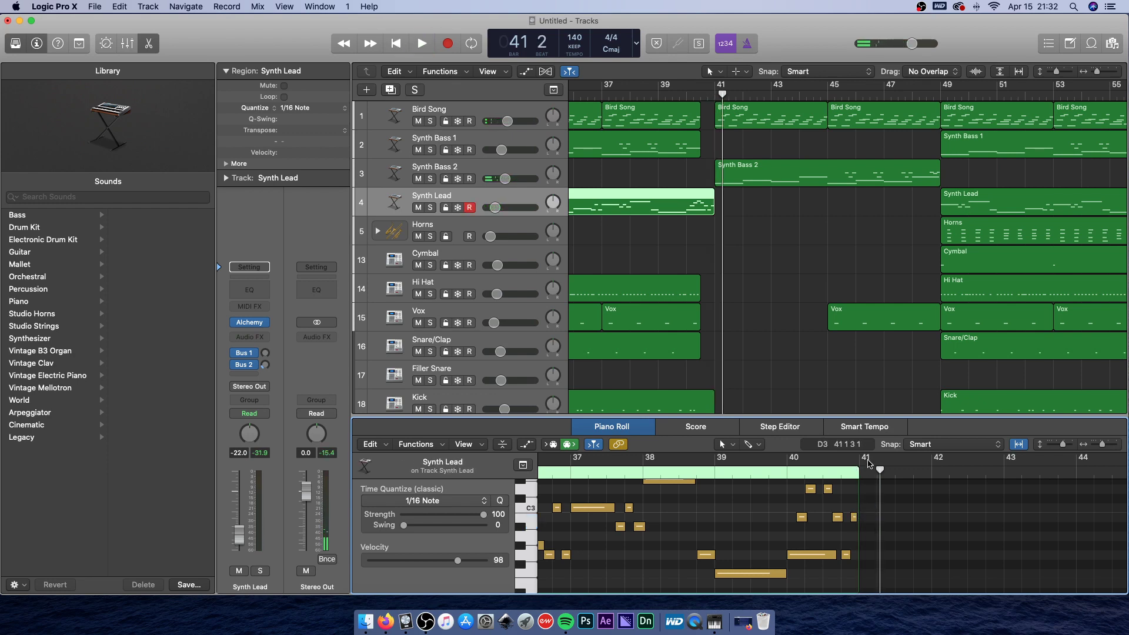
# Paste the Synth Lead region at bar 41 and trim it to about one beat.
pyautogui.click(860, 473)
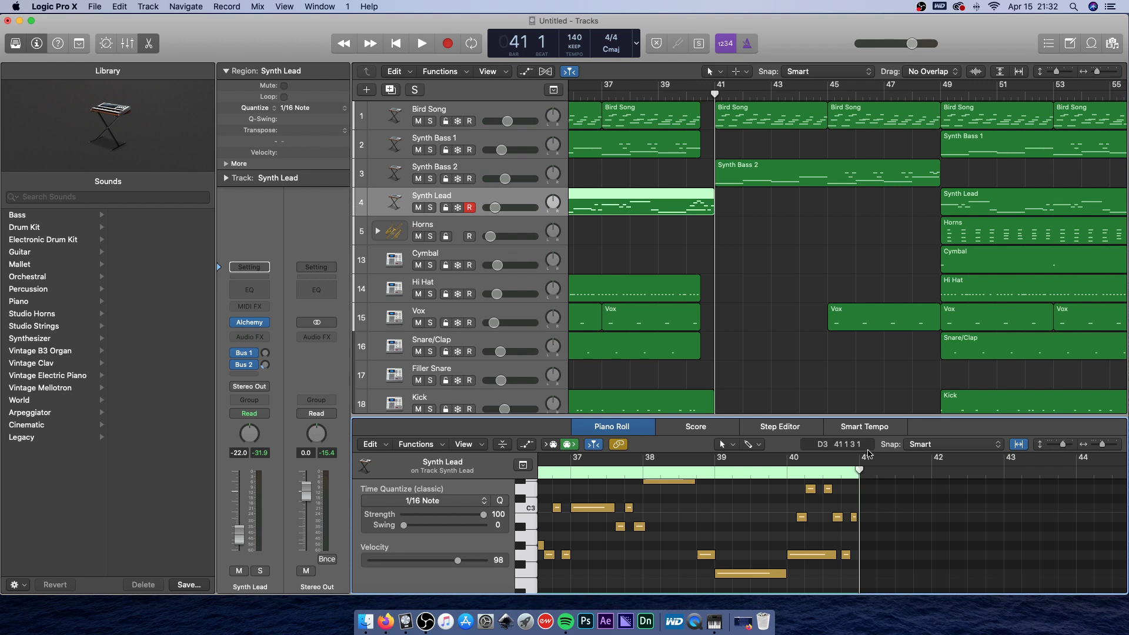
pyautogui.click(734, 260)
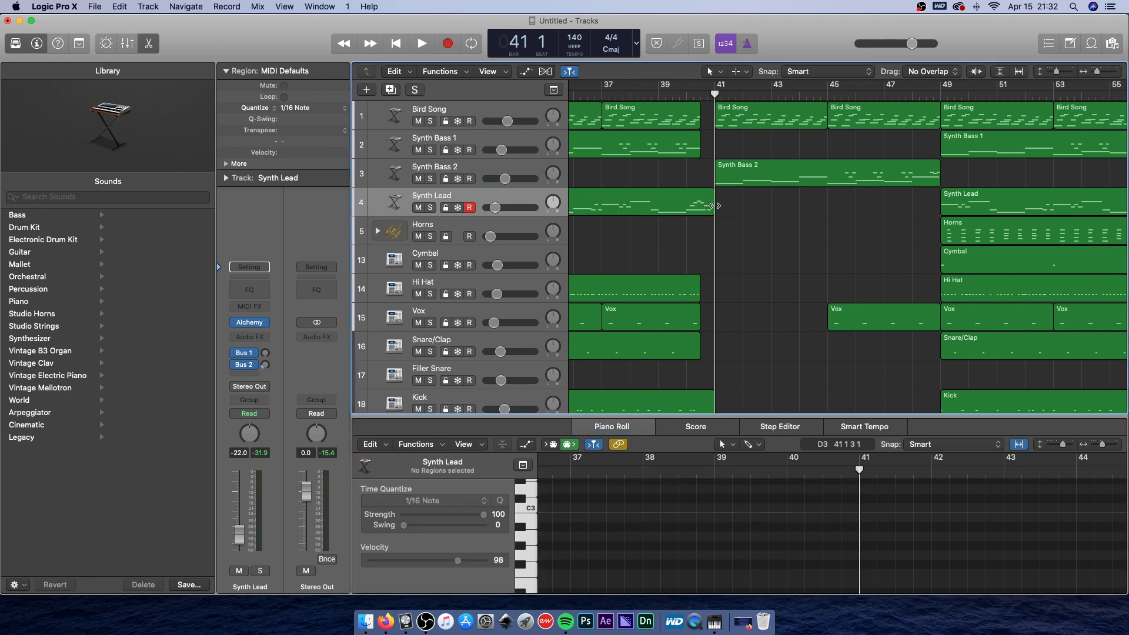
pyautogui.press('super+v')
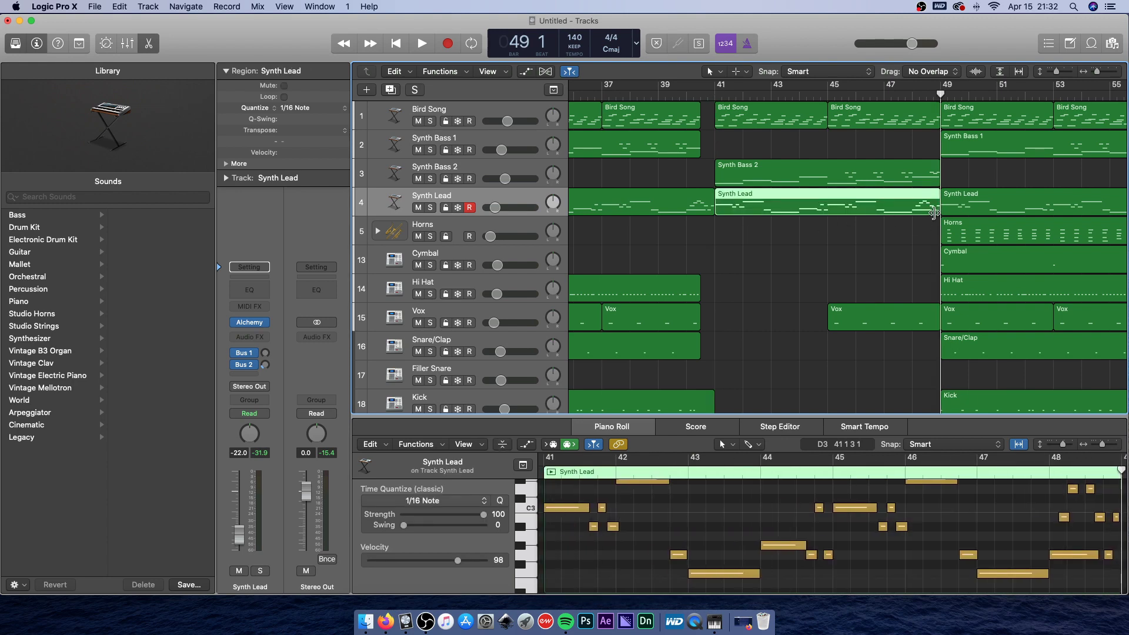
pyautogui.moveTo(933, 212); pyautogui.dragTo(720, 213)
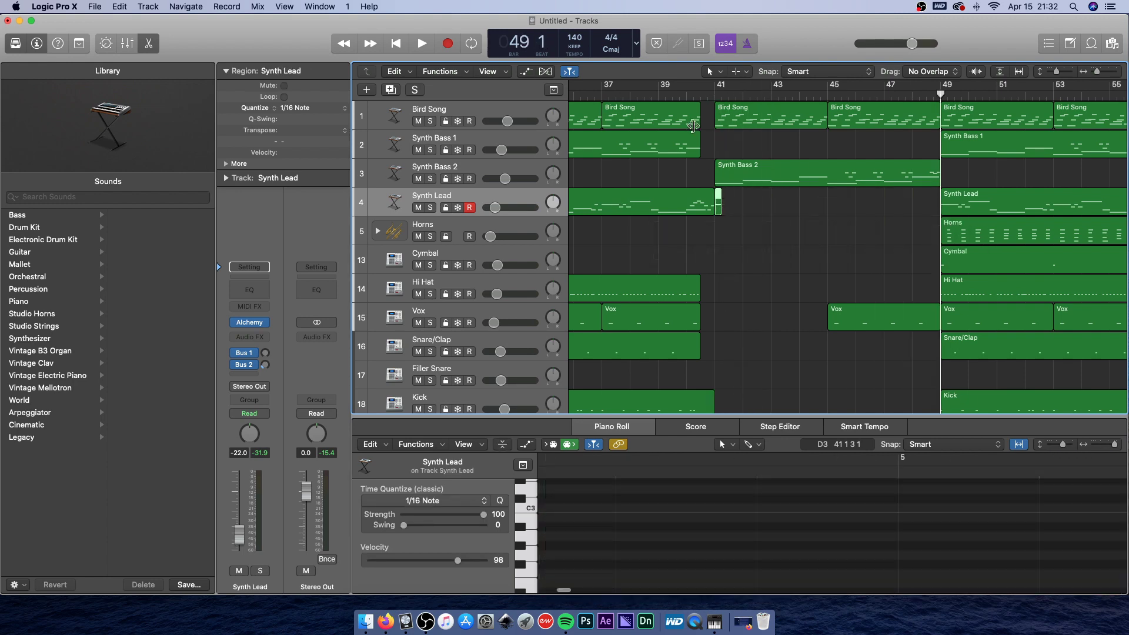
# Play the transition from bar 40 into bar 41 to hear the trimmed Synth Lead region.
pyautogui.doubleClick(678, 98)
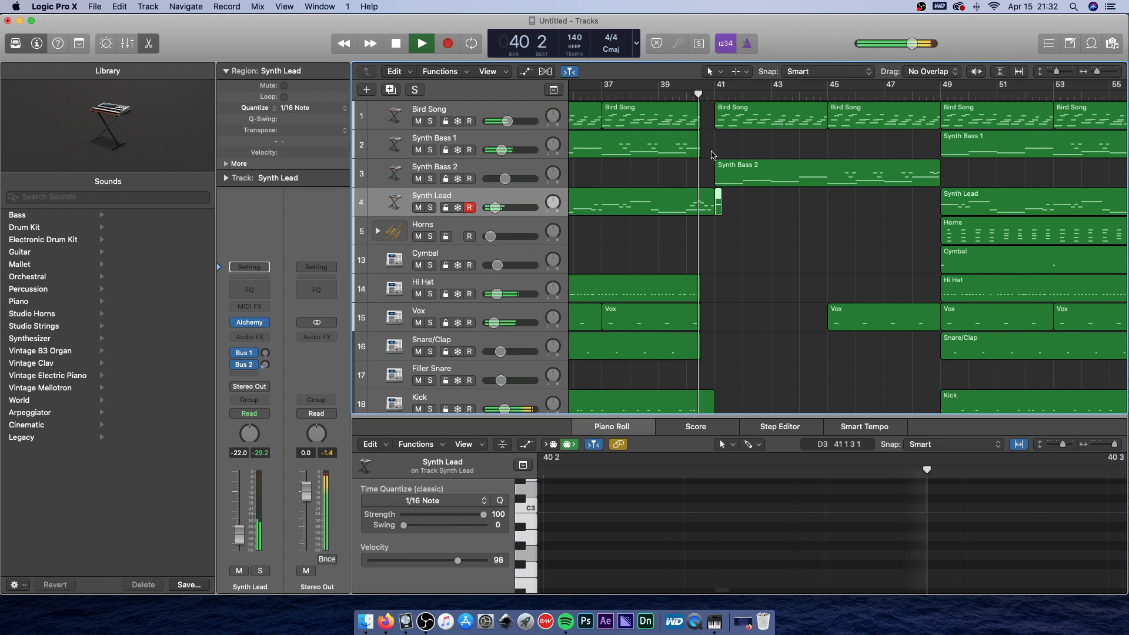
pyautogui.click(772, 219)
pyautogui.doubleClick(713, 88)
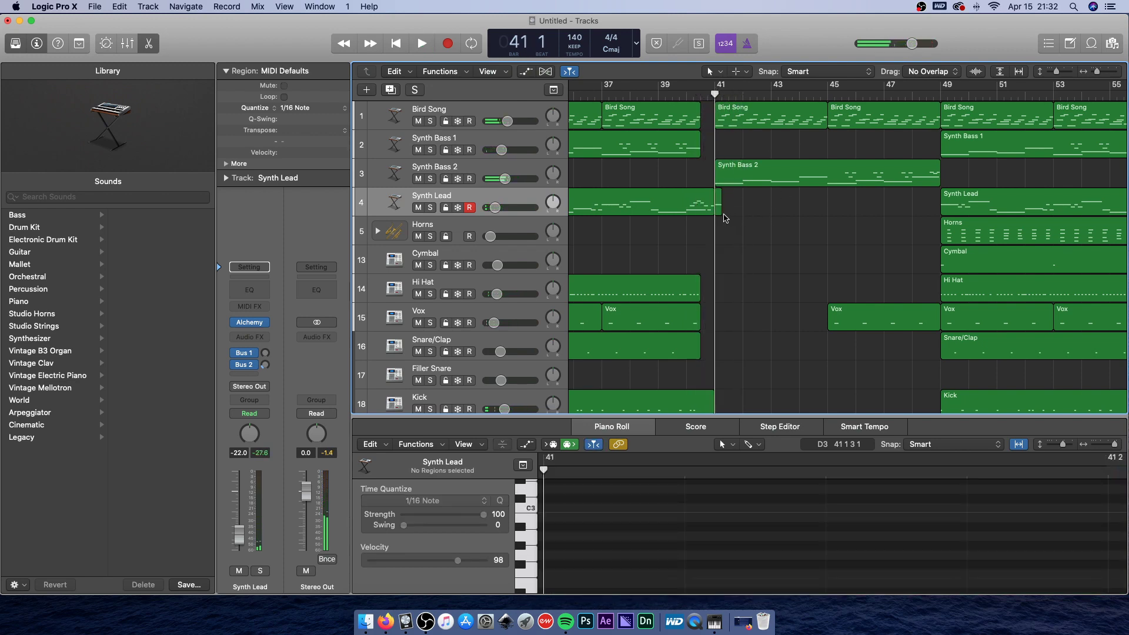
# Extend the short Synth Lead region at bar 41 to about half a bar and start playback.
pyautogui.moveTo(721, 208); pyautogui.dragTo(729, 233)
pyautogui.click(723, 134)
pyautogui.press('space')
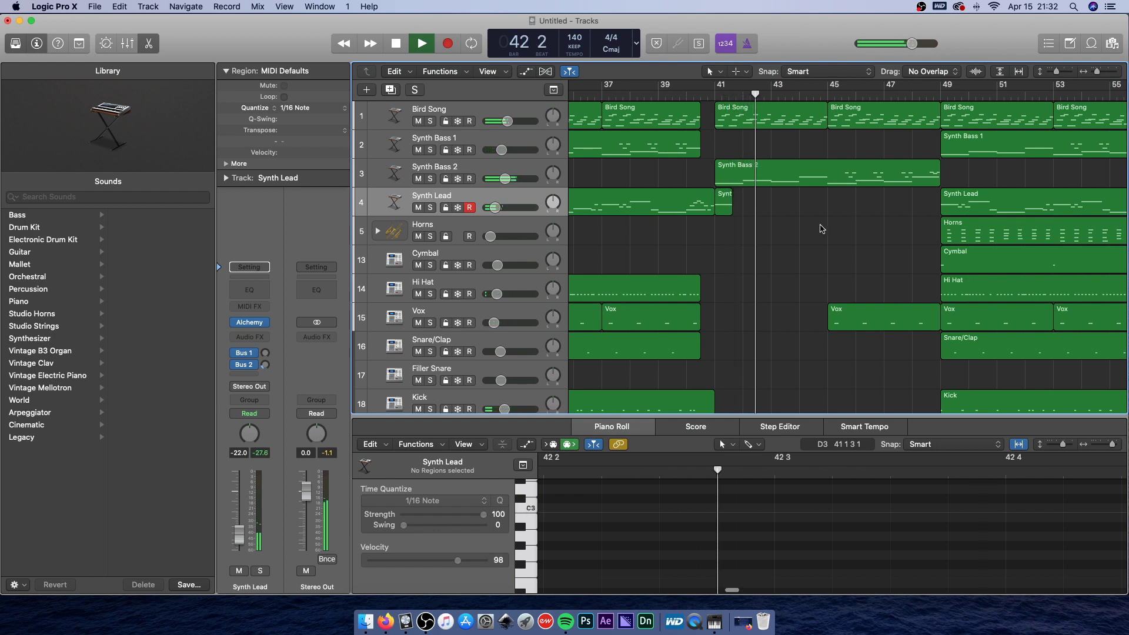
# Close the Piano Roll and lower the Horns track volume to -38.0 dB while the section at bar 49 plays.
pyautogui.scroll(-2, 819, 224)
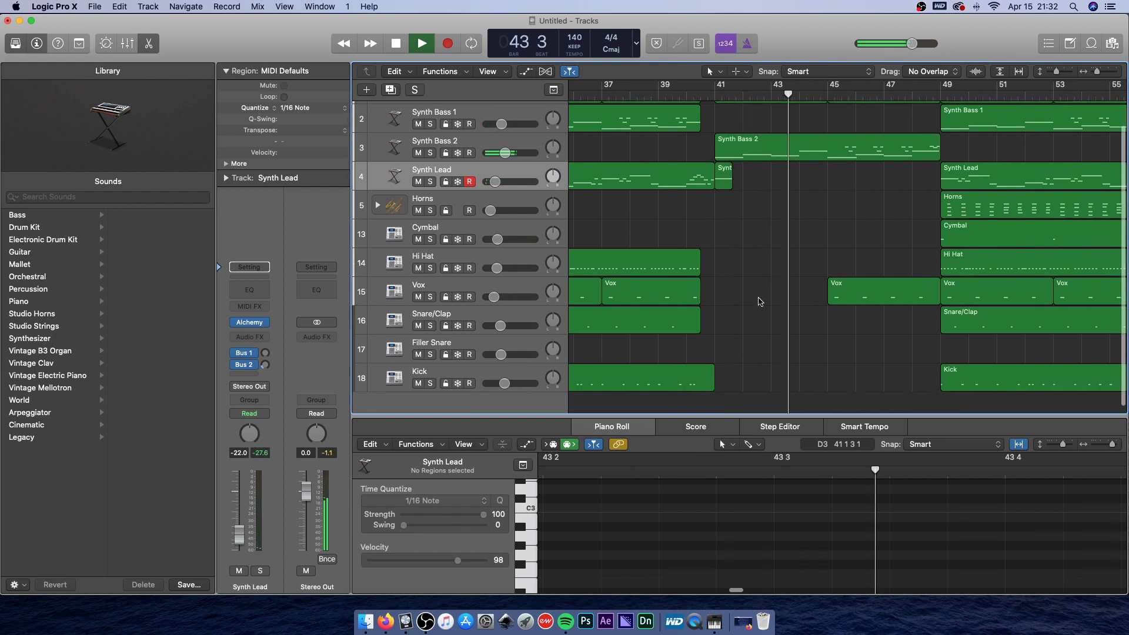
pyautogui.press('e')
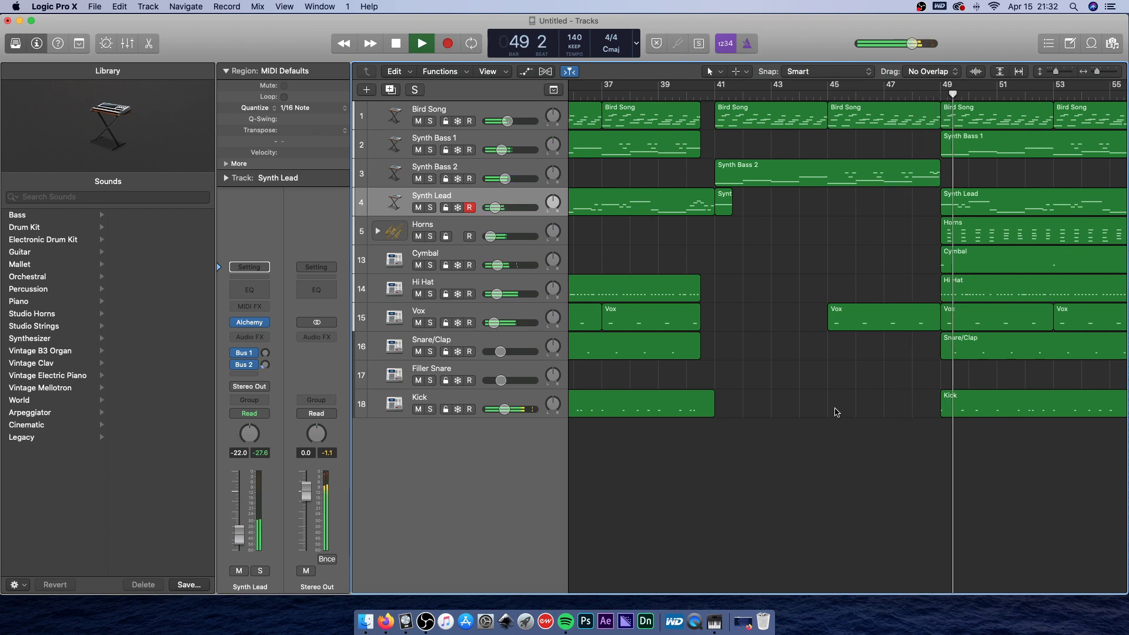
pyautogui.hscroll(3, 837, 410)
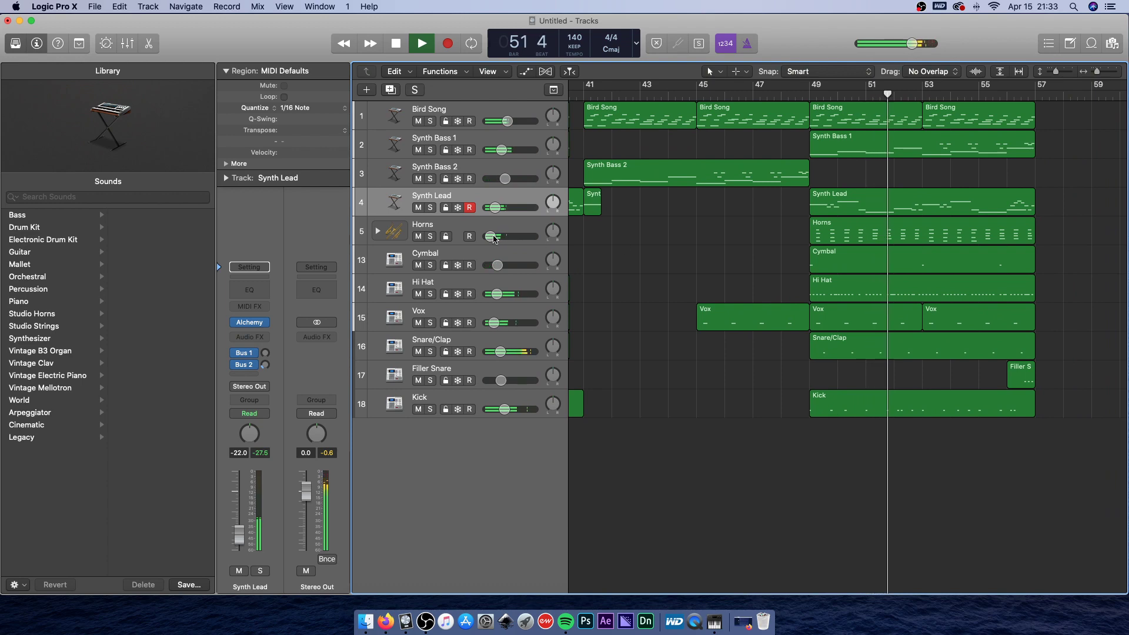
pyautogui.moveTo(494, 238); pyautogui.dragTo(491, 238)
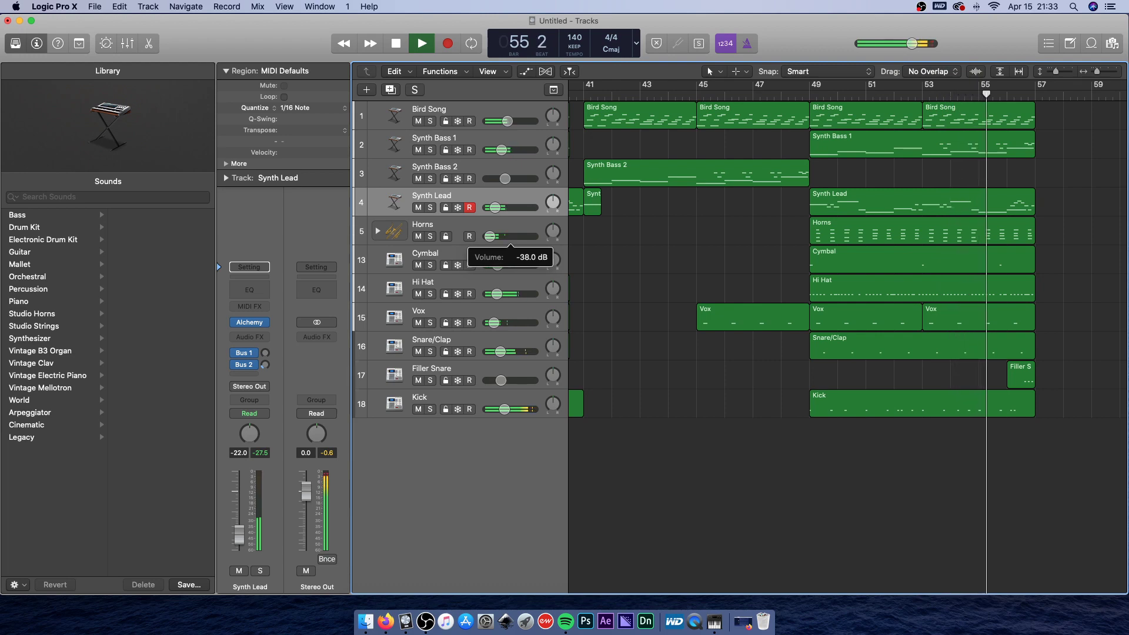
pyautogui.hscroll(5, 697, 425)
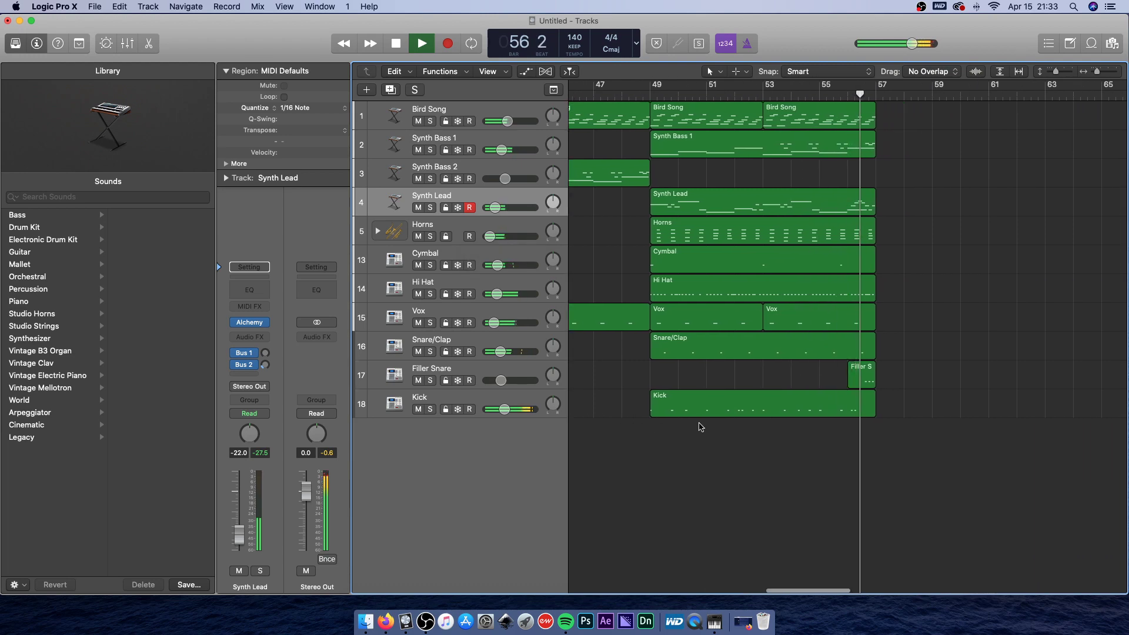
pyautogui.press('space')
# Lower the Filler Snare track's volume slightly.
pyautogui.hscroll(-6, 917, 515)
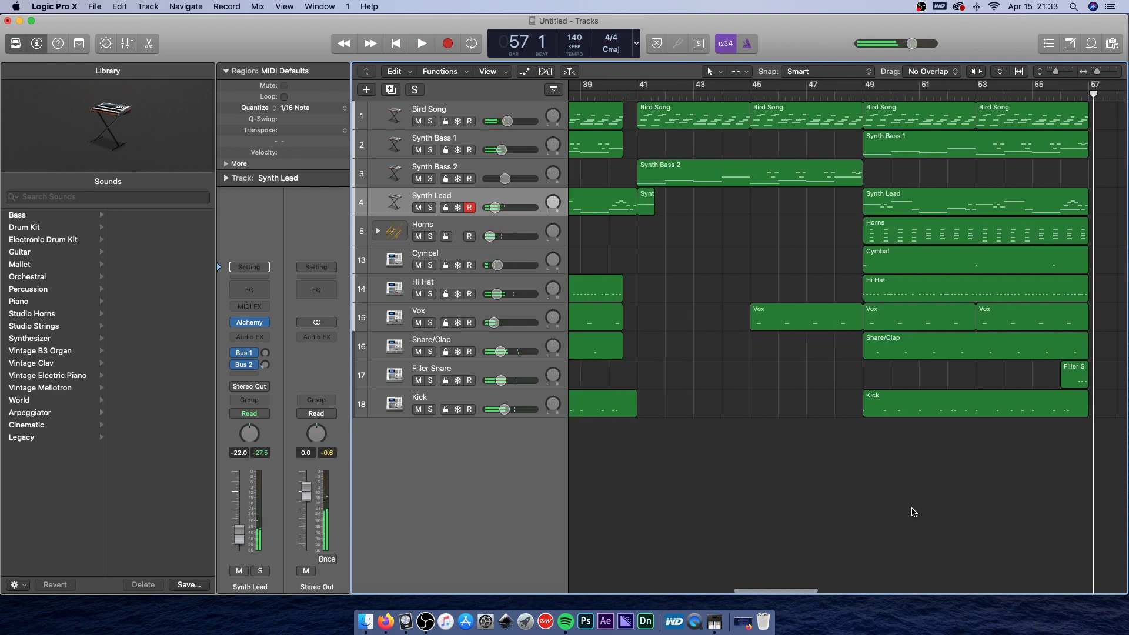
pyautogui.hscroll(6, 912, 512)
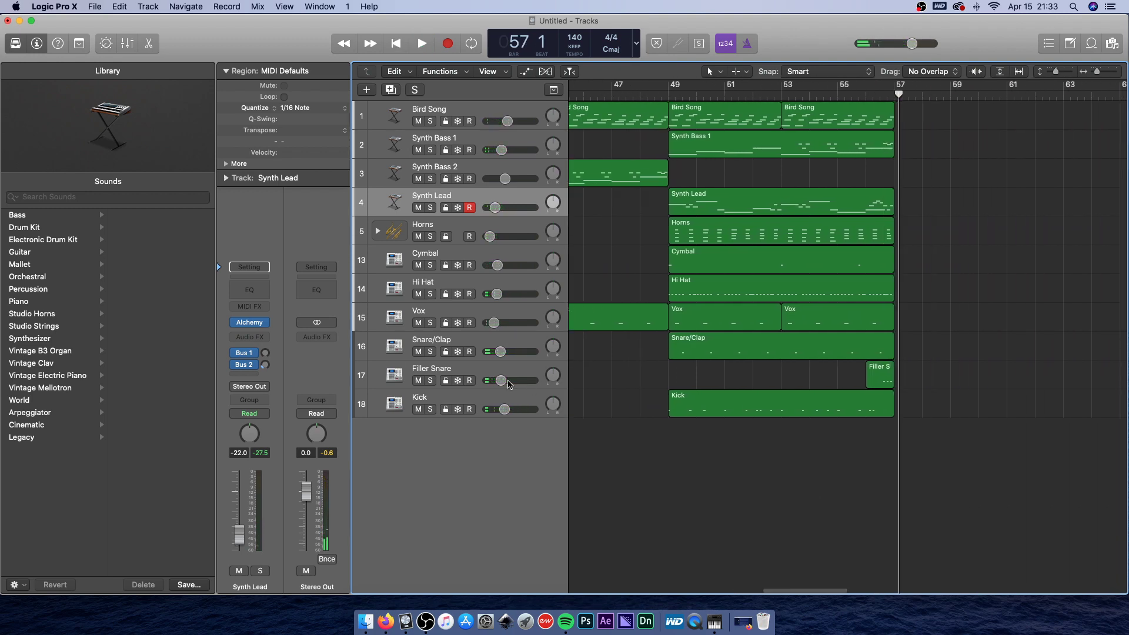
pyautogui.click(508, 382)
pyautogui.moveTo(500, 380); pyautogui.dragTo(499, 381)
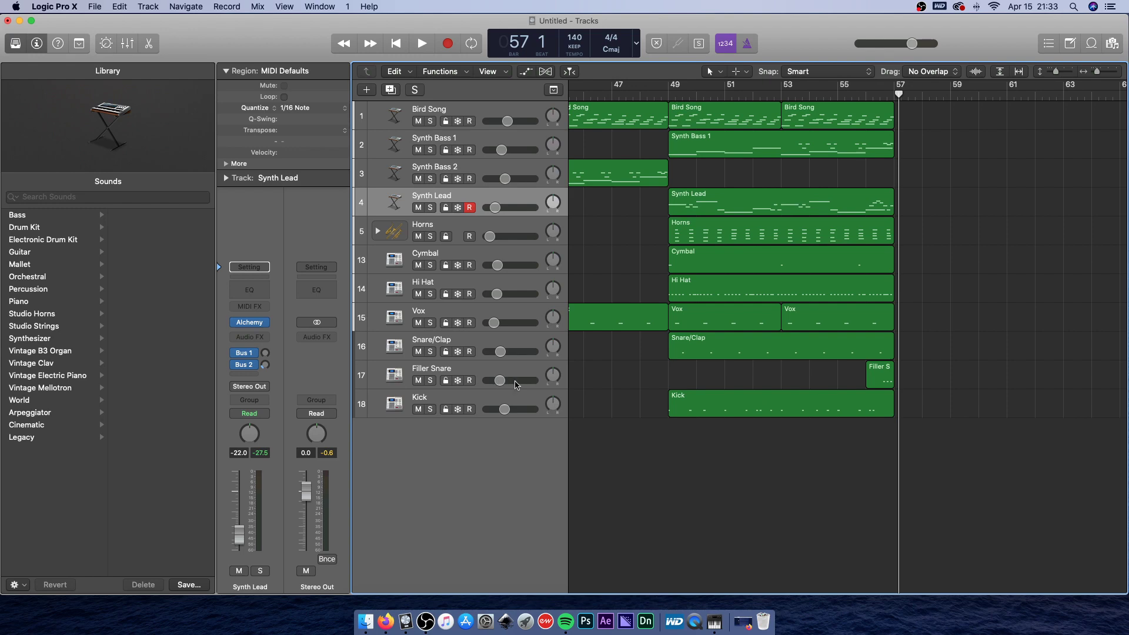
# Copy all regions from bar 17 to bar 57 and paste them at bar 57 to extend the arrangement.
pyautogui.hscroll(-20, 602, 238)
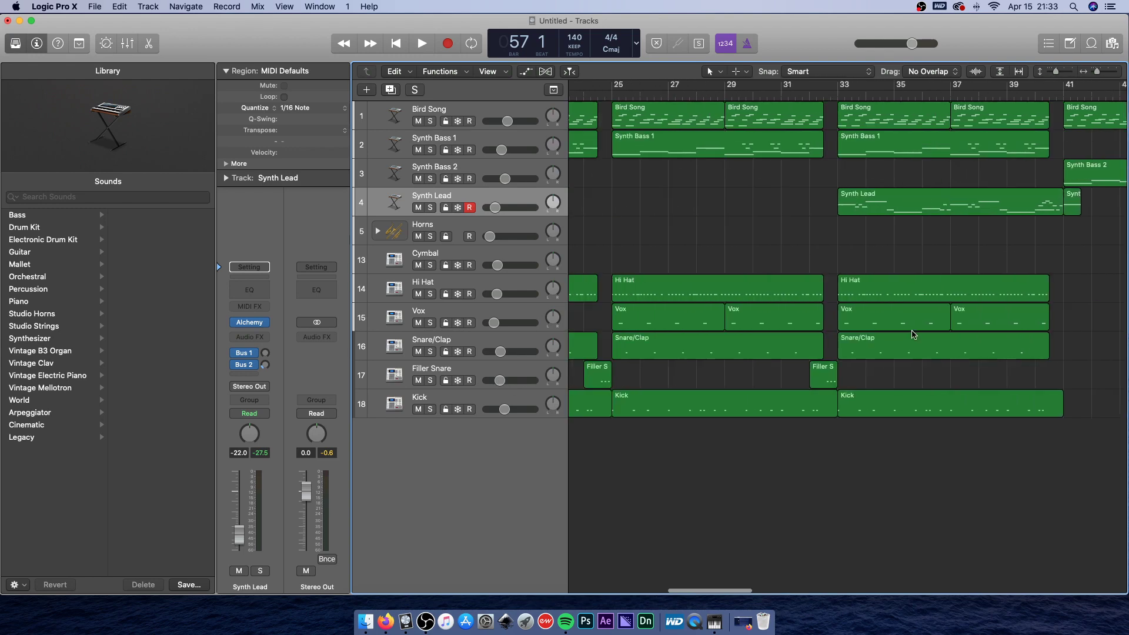
pyautogui.moveTo(821, 474); pyautogui.dragTo(1126, 81)
pyautogui.moveTo(965, 94)
pyautogui.mouseDown()
pyautogui.moveTo(935, 94)
pyautogui.moveTo(966, 94)
pyautogui.mouseUp()
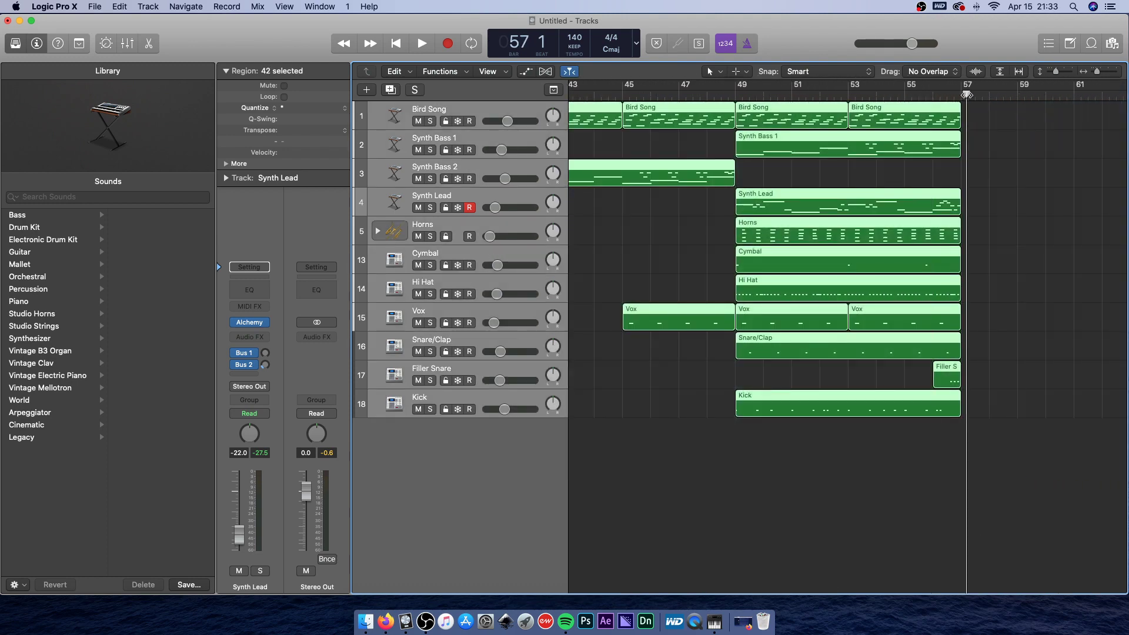
pyautogui.press('super+v')
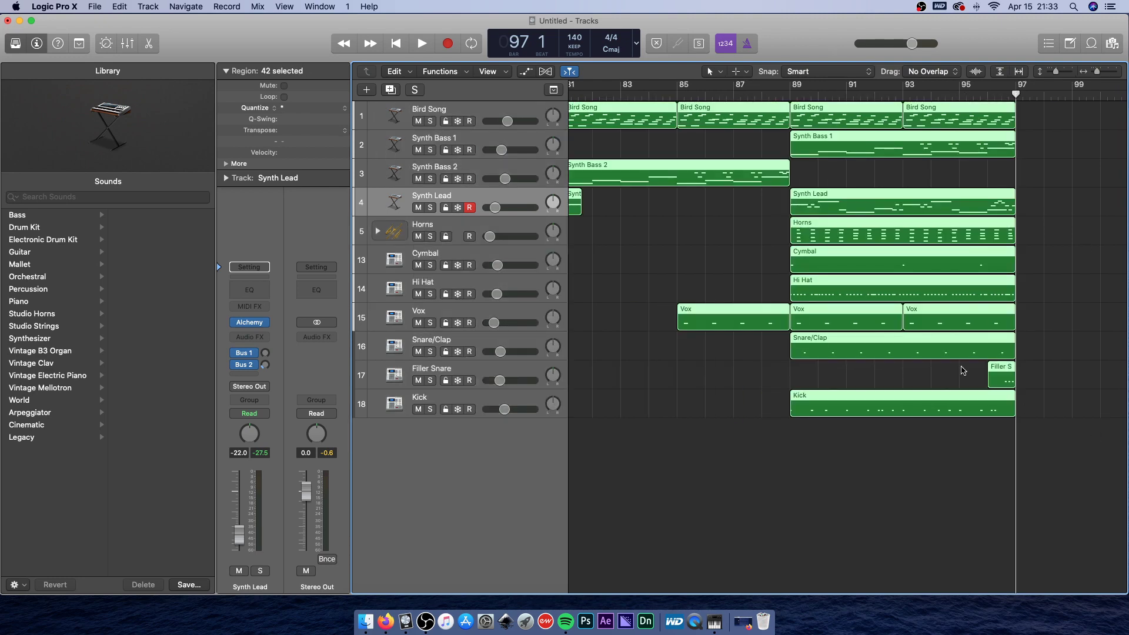
# Review the extended arrangement from bar 1 onward and clear the region selection.
pyautogui.hscroll(-15, 963, 371)
pyautogui.click(739, 341)
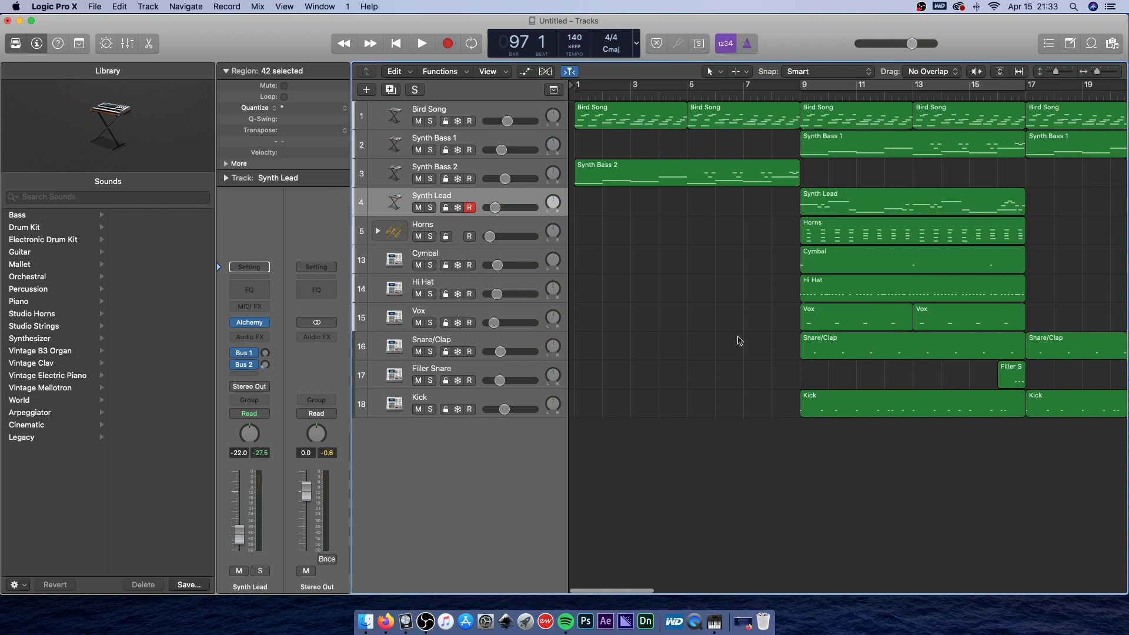
pyautogui.hscroll(3, 740, 341)
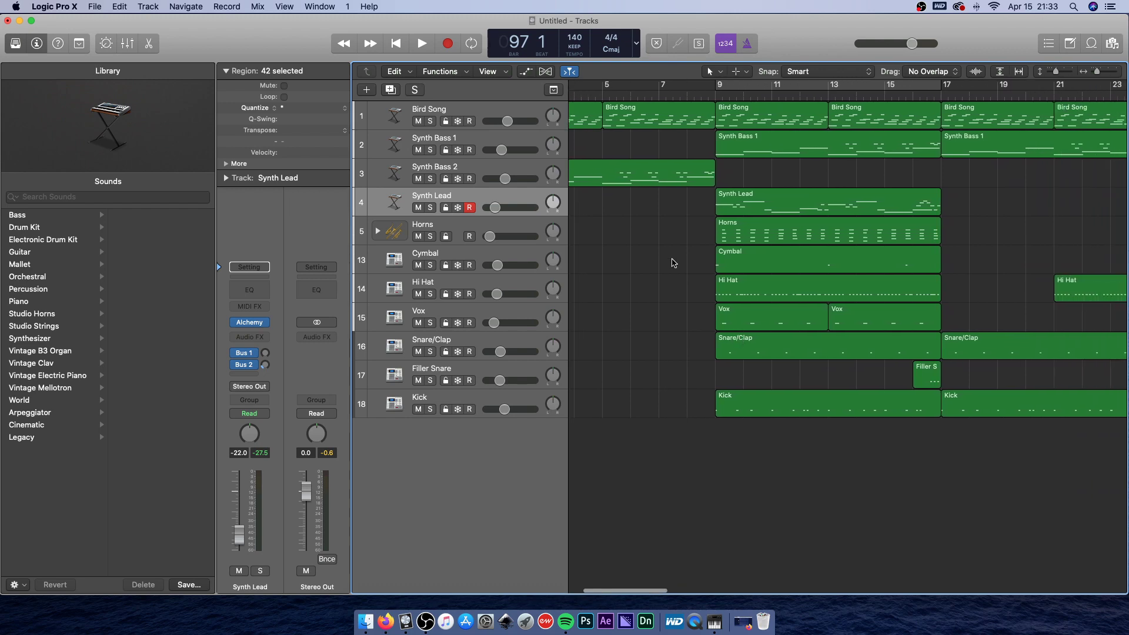
pyautogui.hscroll(-4, 687, 252)
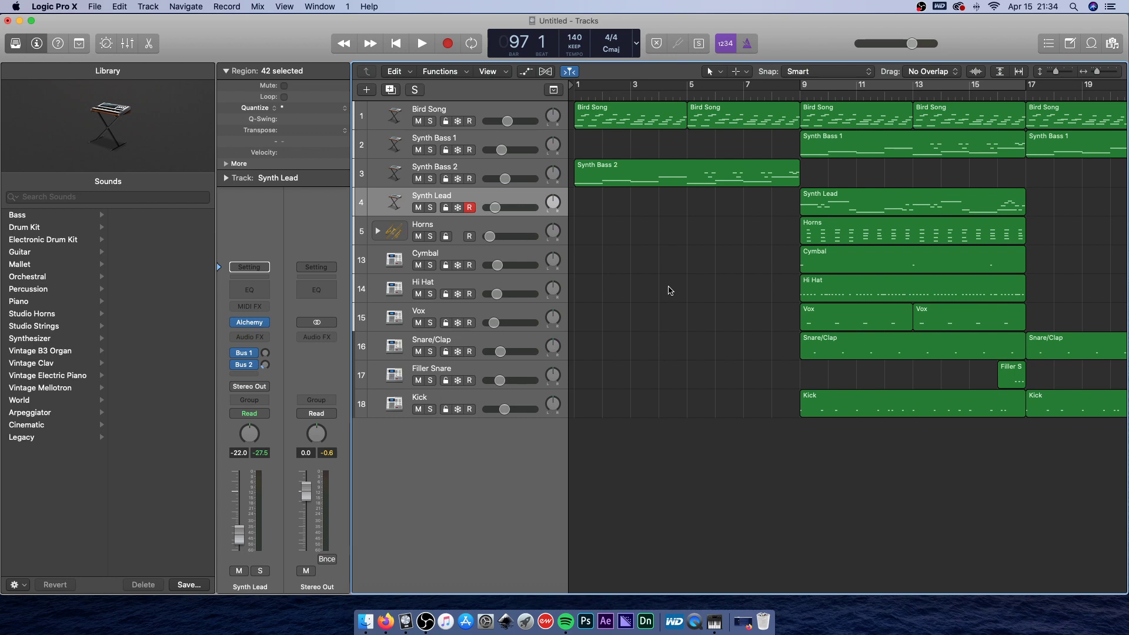
pyautogui.hscroll(15, 670, 290)
pyautogui.hscroll(-15, 666, 289)
pyautogui.click(724, 322)
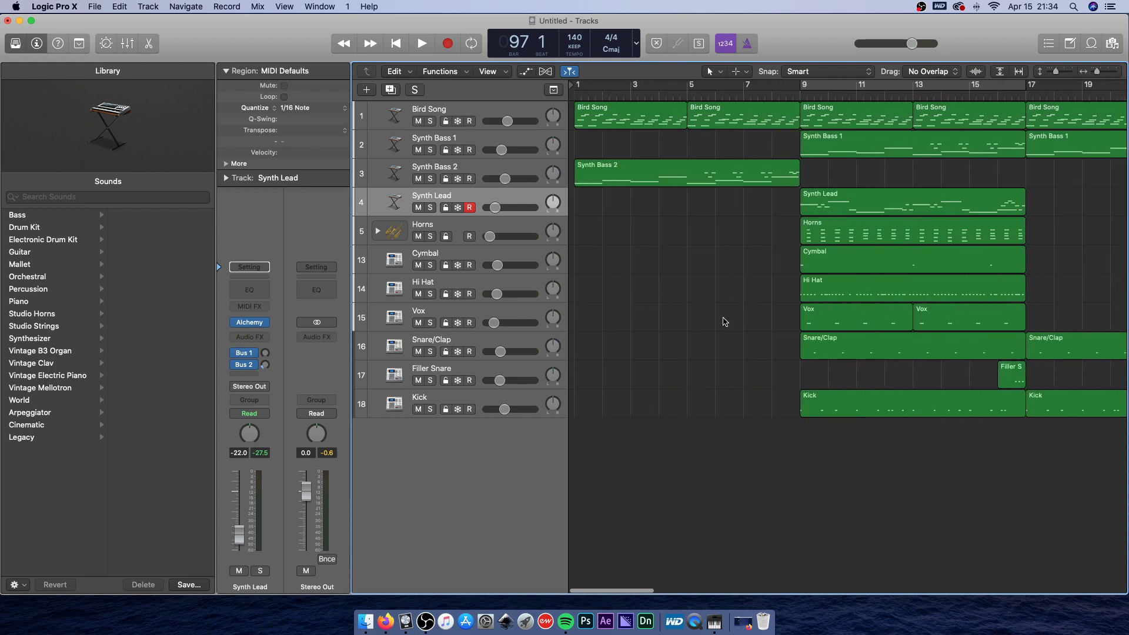
pyautogui.hscroll(5, 659, 259)
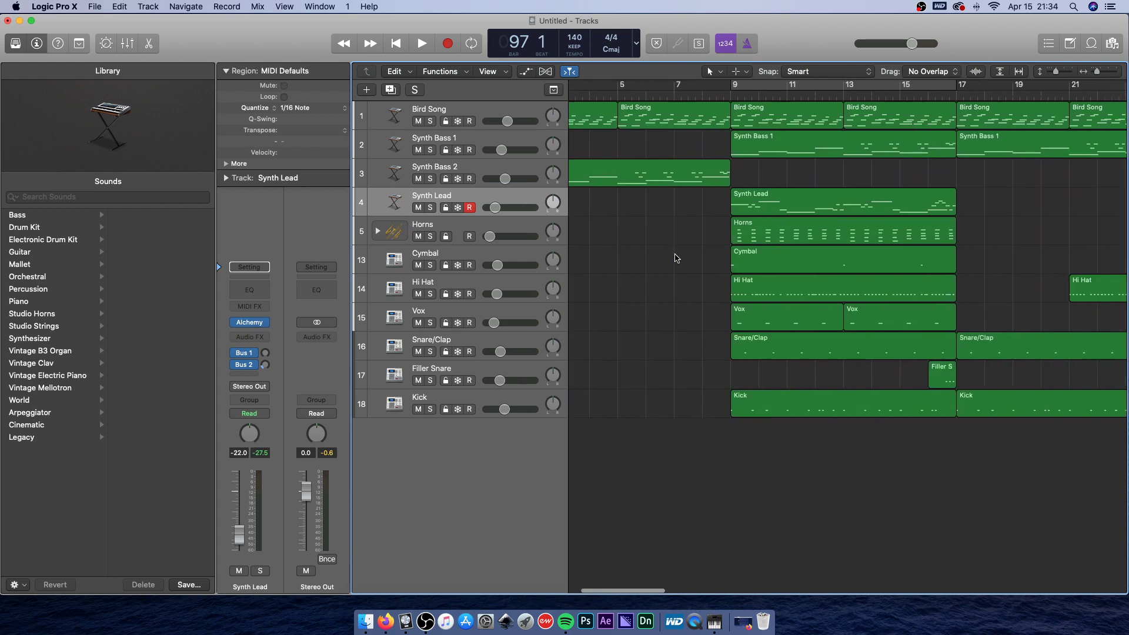
pyautogui.hscroll(-5, 641, 194)
# Add an Intro arrangement marker from bar 1 to bar 9 in the global tracks, and hide the global tracks.
pyautogui.click(553, 90)
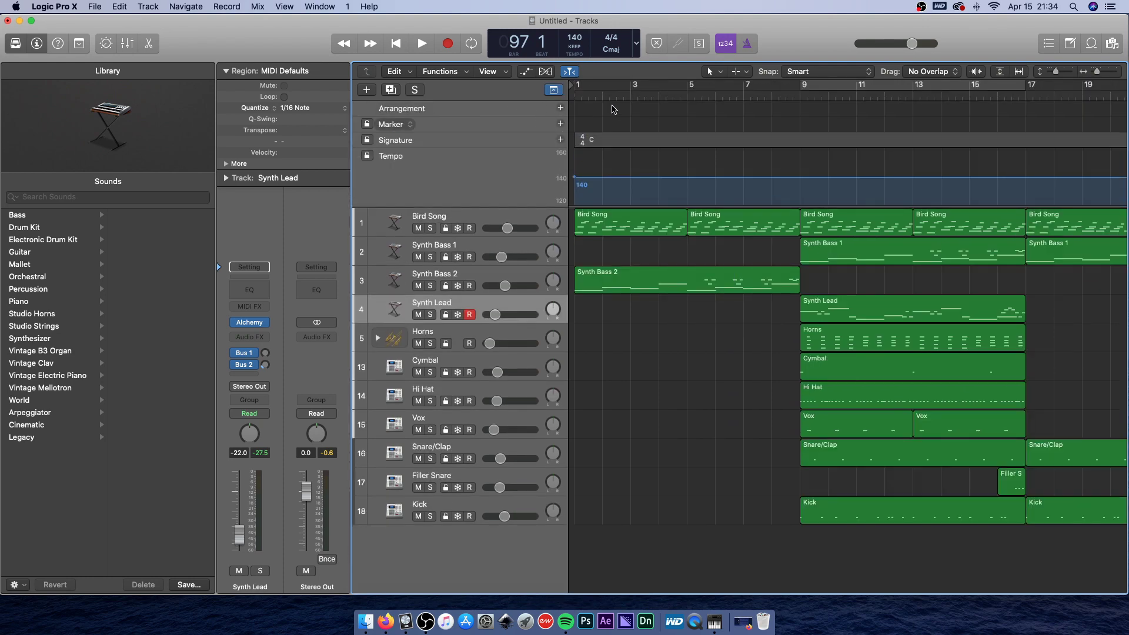
pyautogui.click(561, 110)
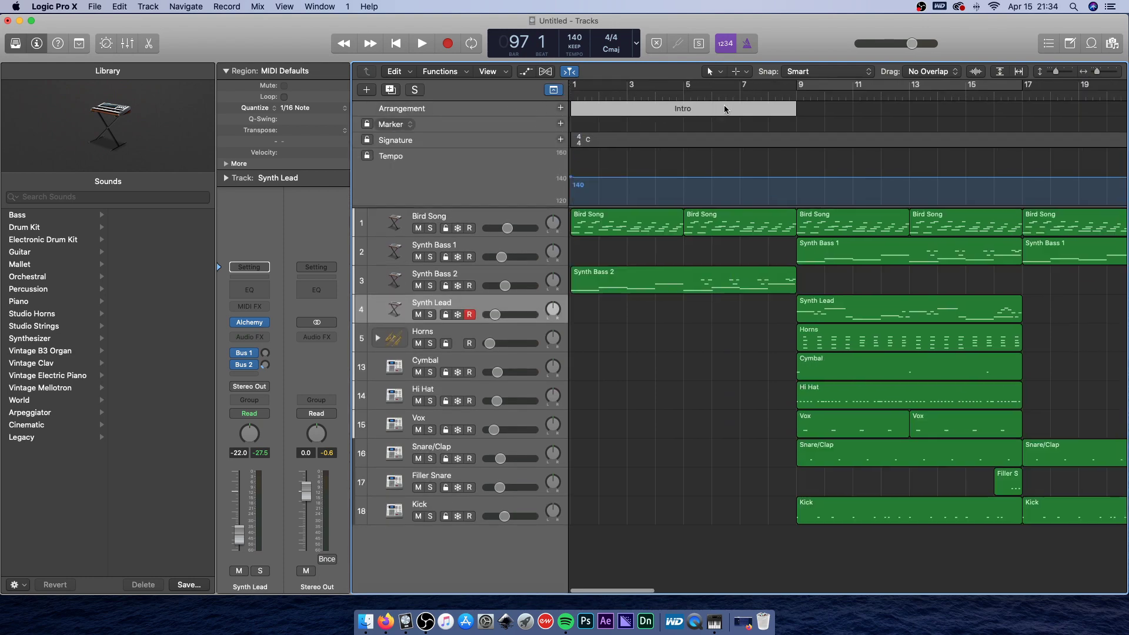
pyautogui.hscroll(3, 706, 109)
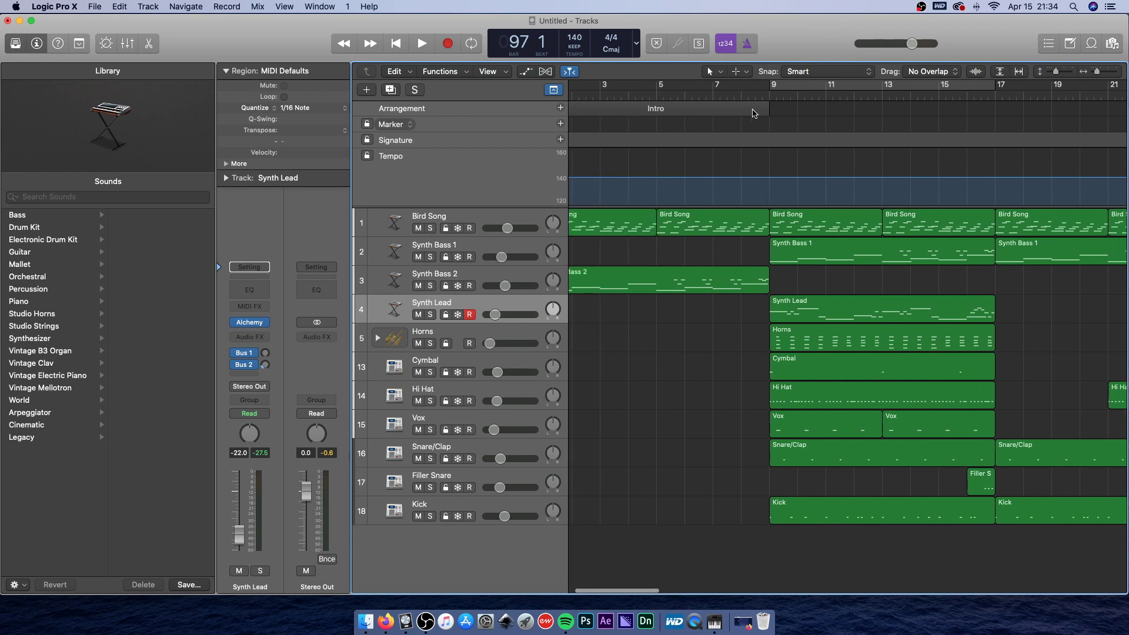
pyautogui.click(553, 91)
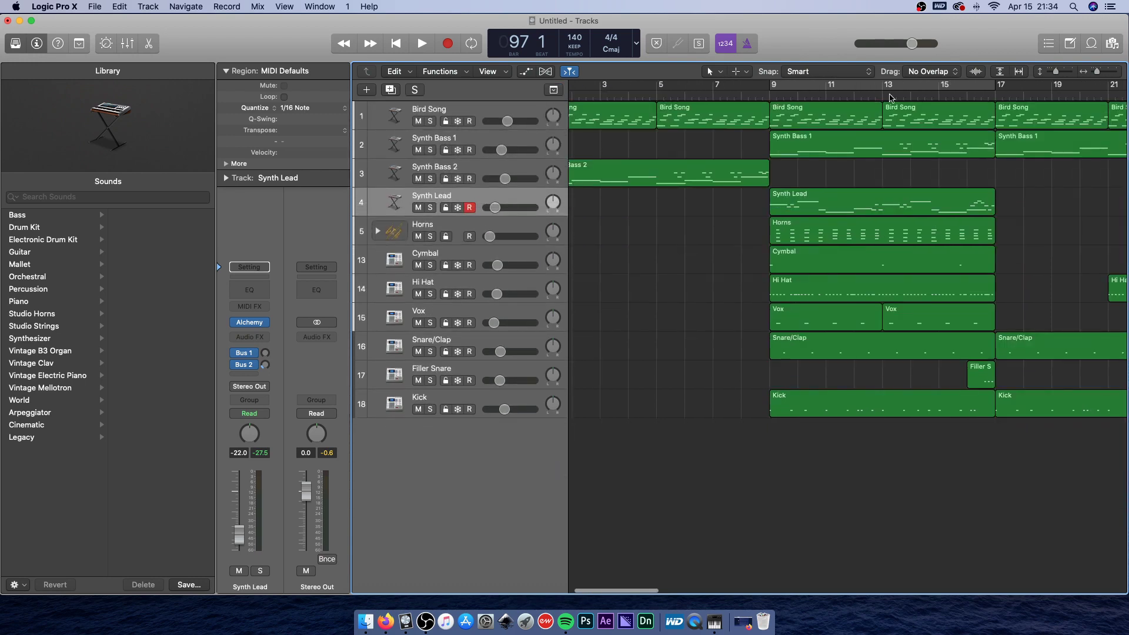
# Highlight the intro regions from bar 1 and the full section from bar 9 to bar 17 to examine the structure.
pyautogui.hscroll(-2, 882, 118)
pyautogui.moveTo(635, 218); pyautogui.dragTo(714, 103)
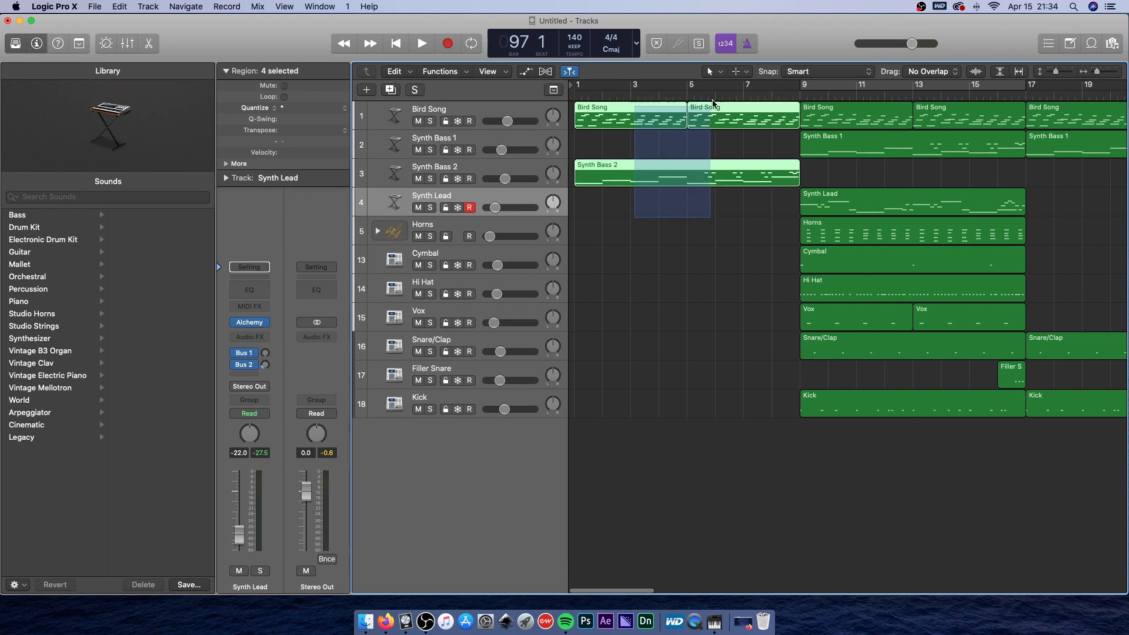
pyautogui.hscroll(3, 713, 236)
pyautogui.moveTo(744, 450); pyautogui.dragTo(785, 286)
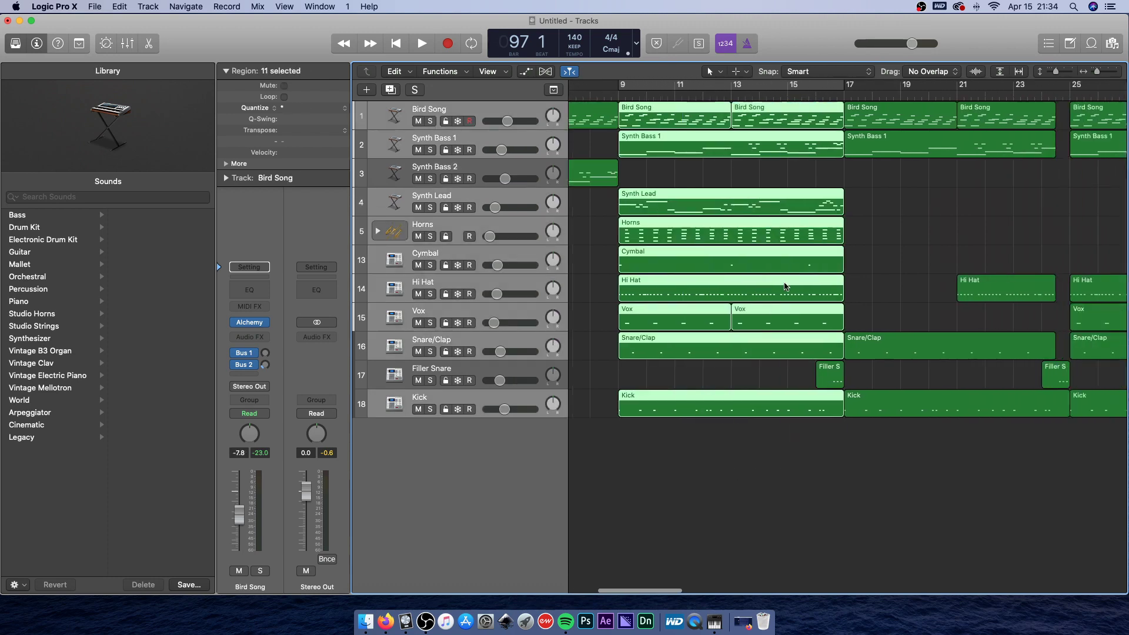
pyautogui.hscroll(10, 785, 287)
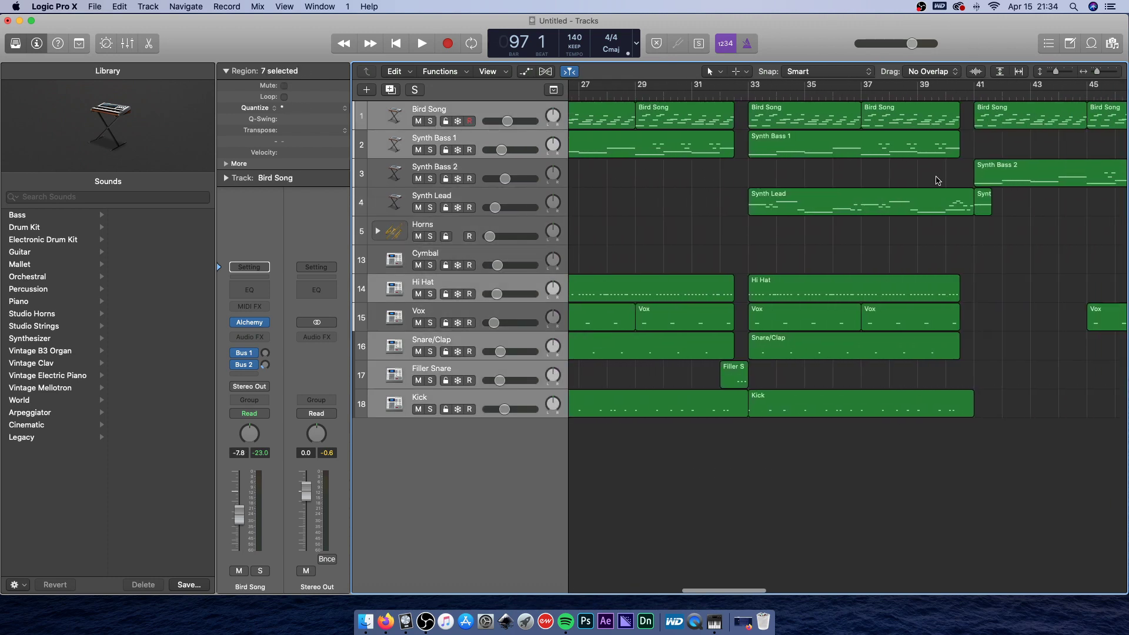
# Highlight the sections from bar 33 onward in turn to examine the song structure up to bar 97, and clear the region selection.
pyautogui.hscroll(7, 814, 441)
pyautogui.moveTo(819, 439); pyautogui.dragTo(956, 233)
pyautogui.hscroll(-3, 932, 217)
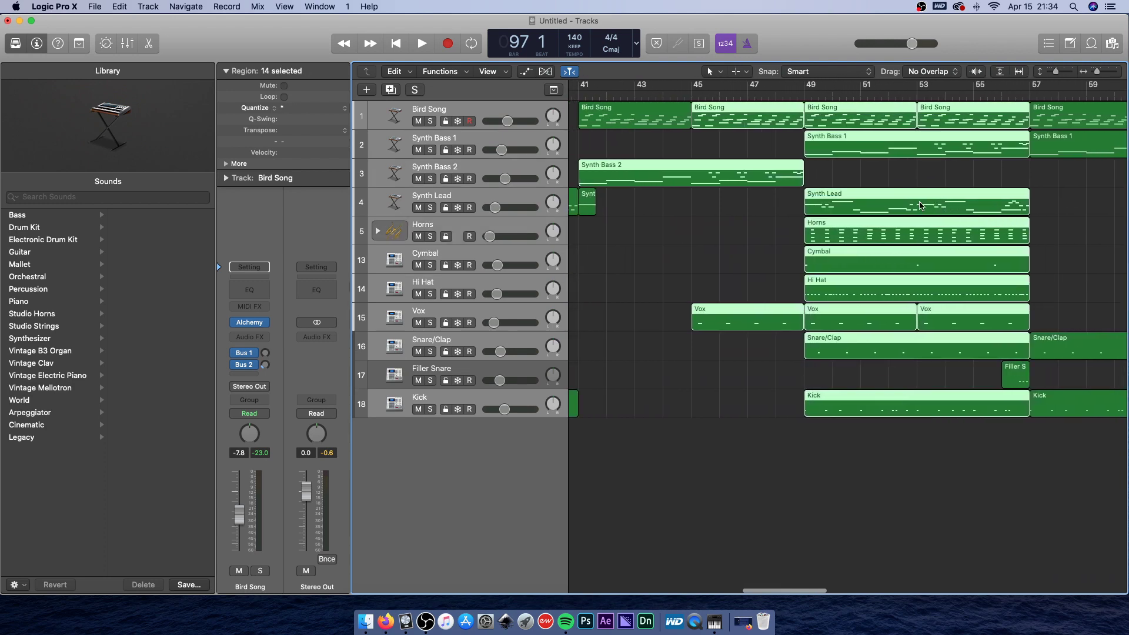
pyautogui.hscroll(-2, 853, 276)
pyautogui.moveTo(684, 486); pyautogui.dragTo(1026, 120)
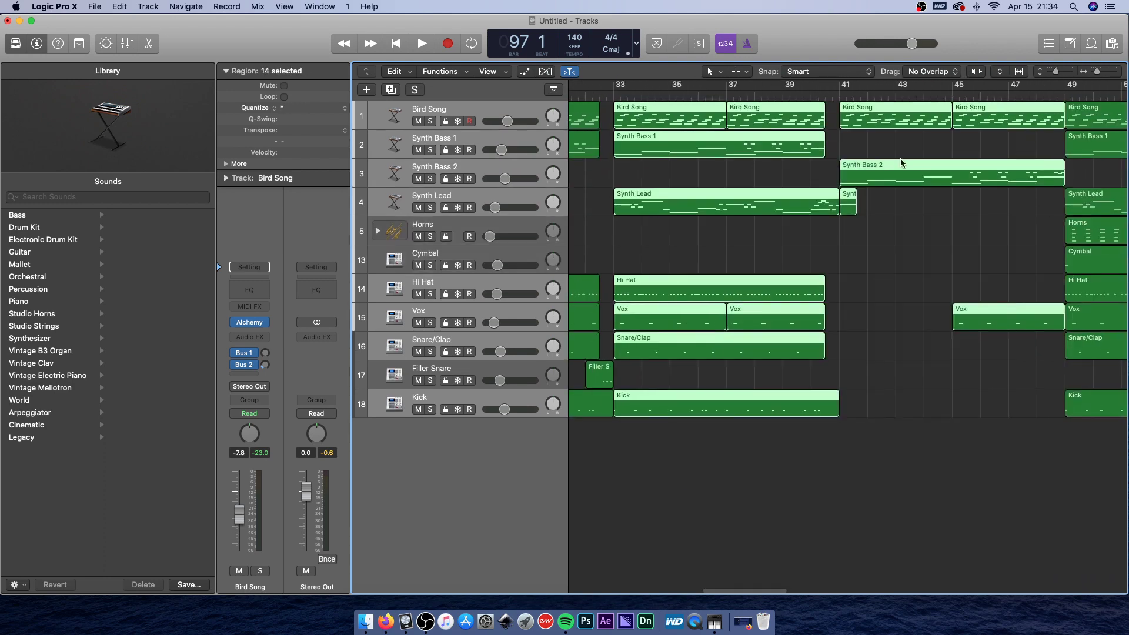
pyautogui.hscroll(-5, 853, 159)
pyautogui.hscroll(14, 758, 159)
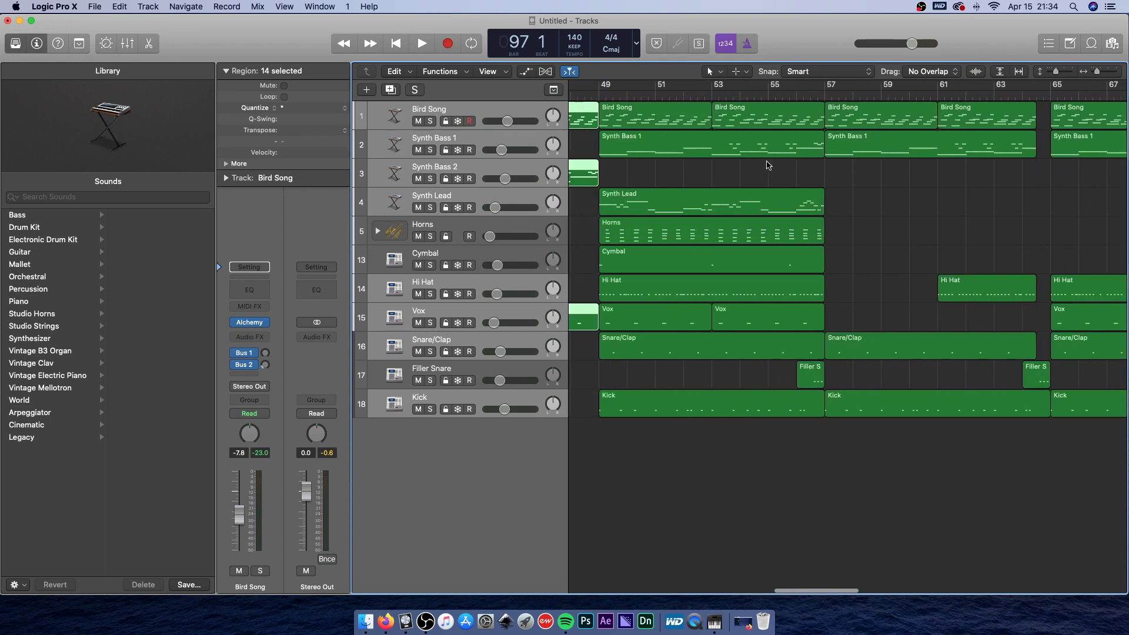
pyautogui.moveTo(659, 501); pyautogui.dragTo(852, 177)
pyautogui.hscroll(12, 892, 259)
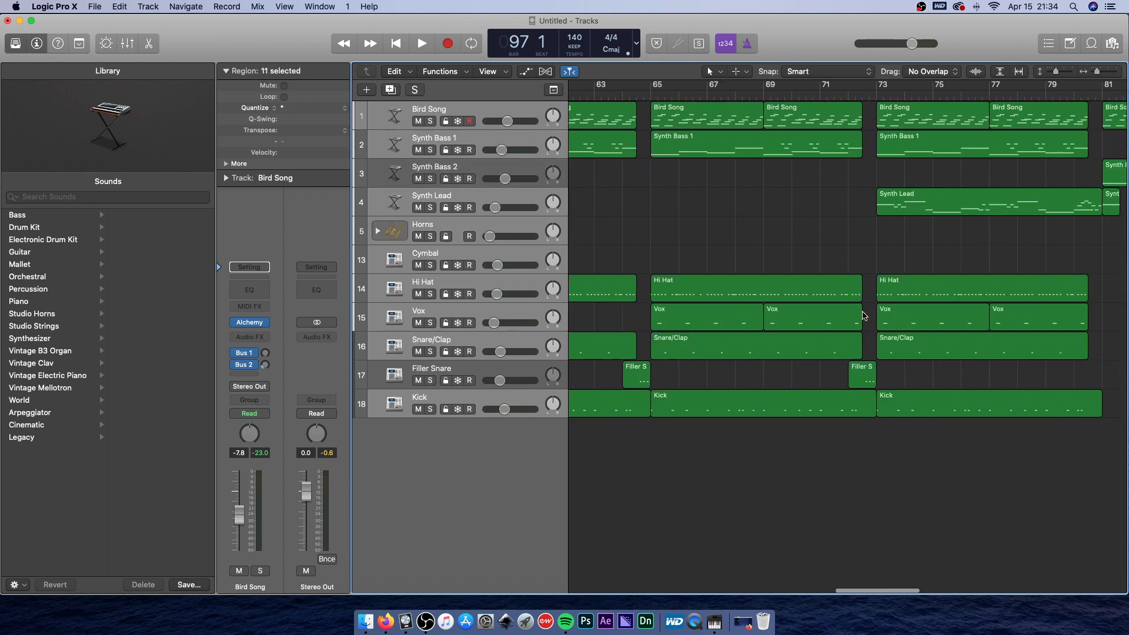
pyautogui.moveTo(711, 496); pyautogui.dragTo(835, 112)
pyautogui.hscroll(9, 827, 364)
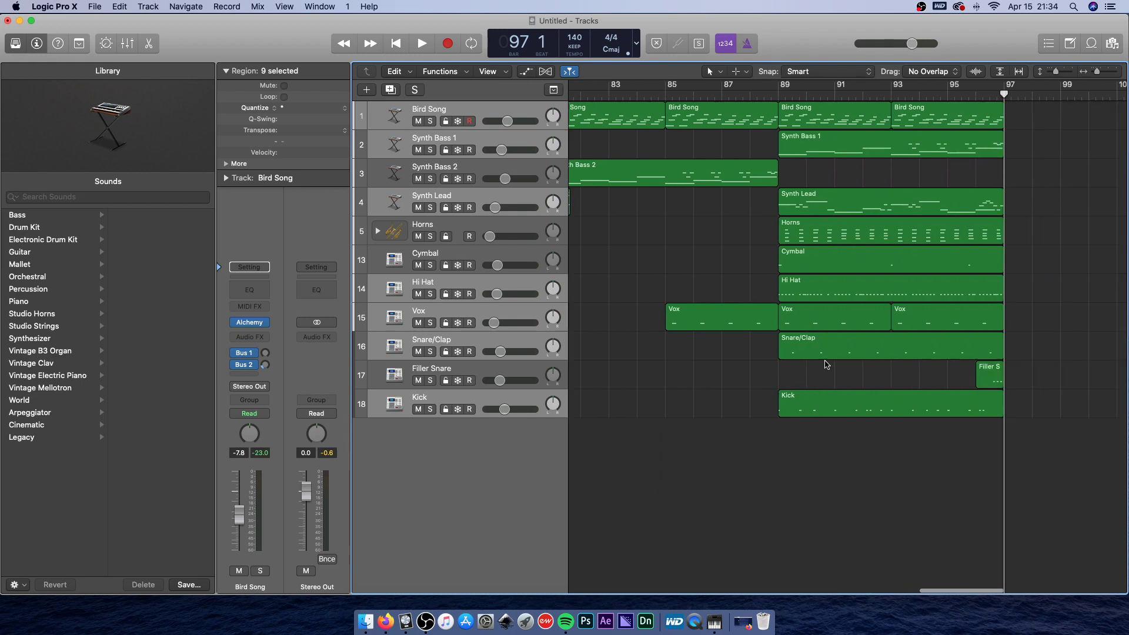
pyautogui.moveTo(844, 442)
pyautogui.mouseDown()
pyautogui.moveTo(894, 114)
pyautogui.moveTo(847, 441)
pyautogui.mouseUp()
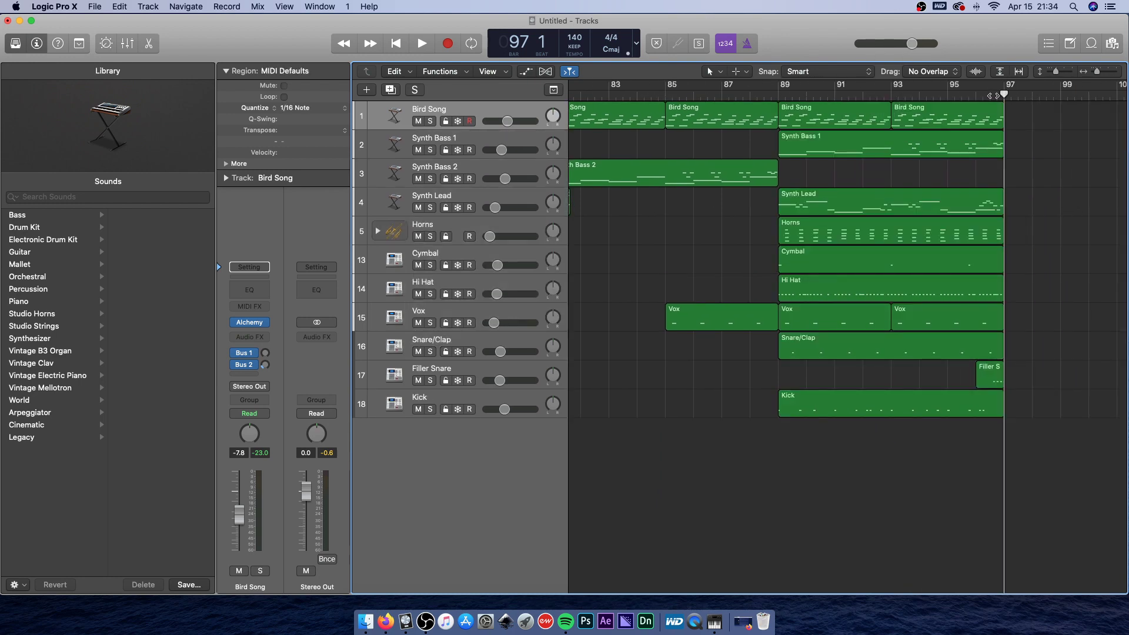
# Paste the copied 40-bar block of regions at bar 97 to extend the arrangement to bar 137, and clear the region selection.
pyautogui.click(991, 93)
pyautogui.moveTo(995, 94); pyautogui.dragTo(1004, 93)
pyautogui.press('super+v')
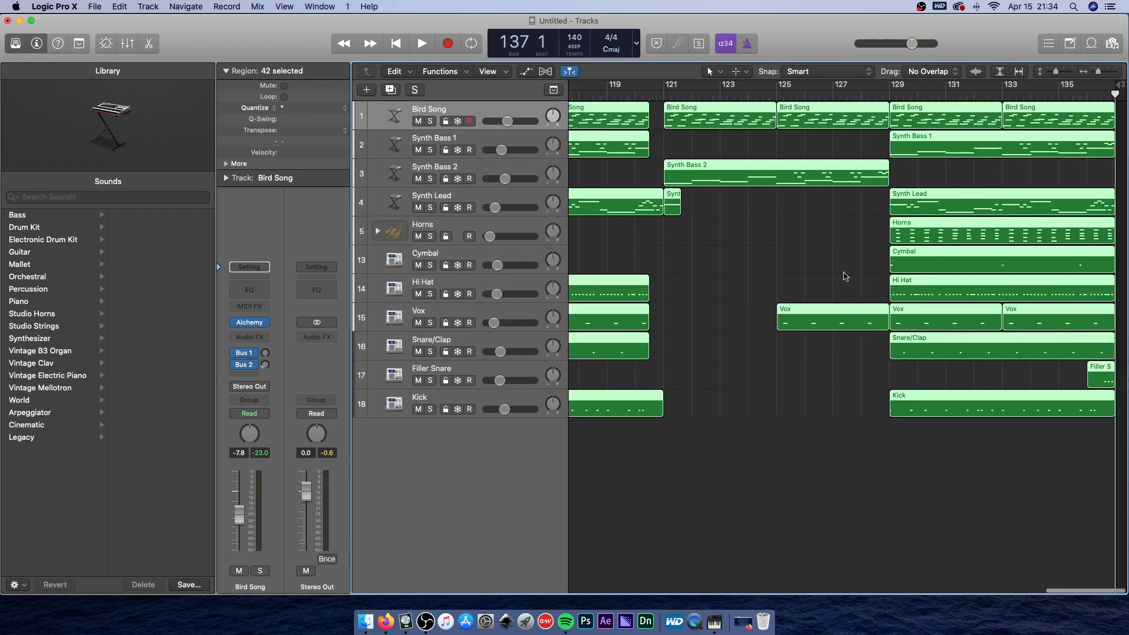
pyautogui.hscroll(5, 842, 272)
pyautogui.hscroll(10, 799, 257)
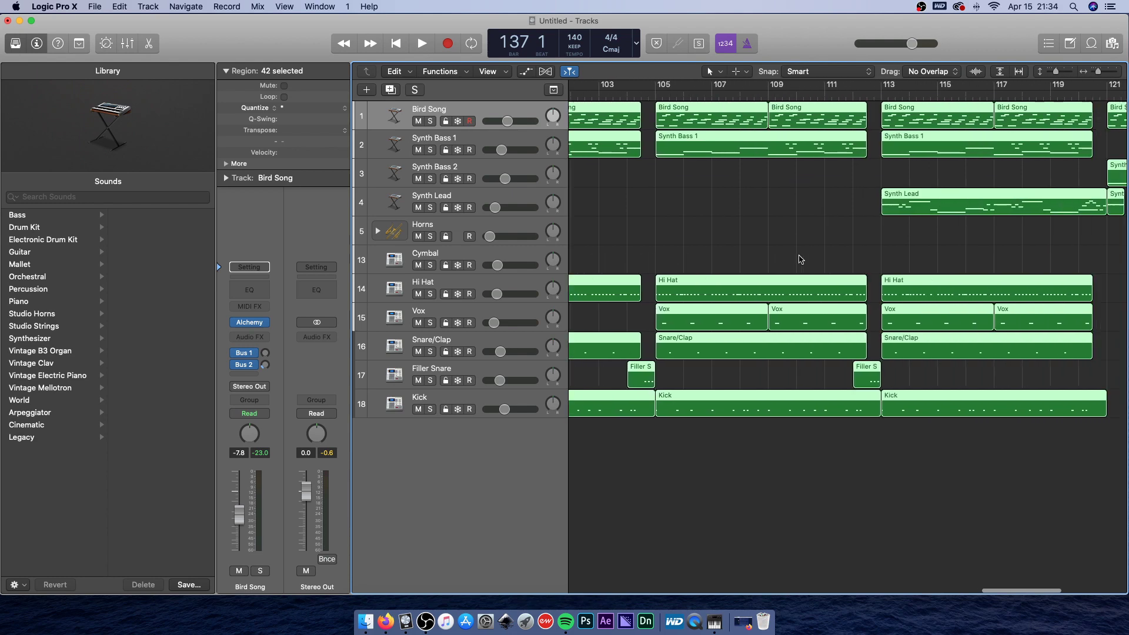
pyautogui.click(925, 520)
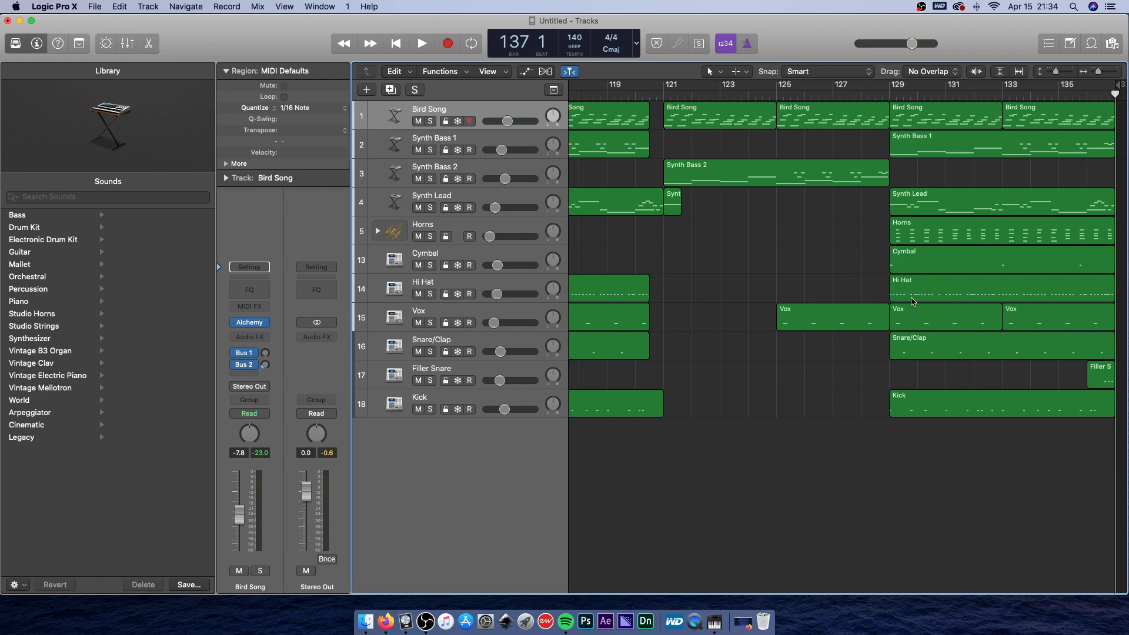
# Shorten the Cymbal region at bar 129 so that it ends at bar 130.
pyautogui.click(945, 271)
pyautogui.moveTo(1112, 265); pyautogui.dragTo(917, 261)
pyautogui.click(932, 340)
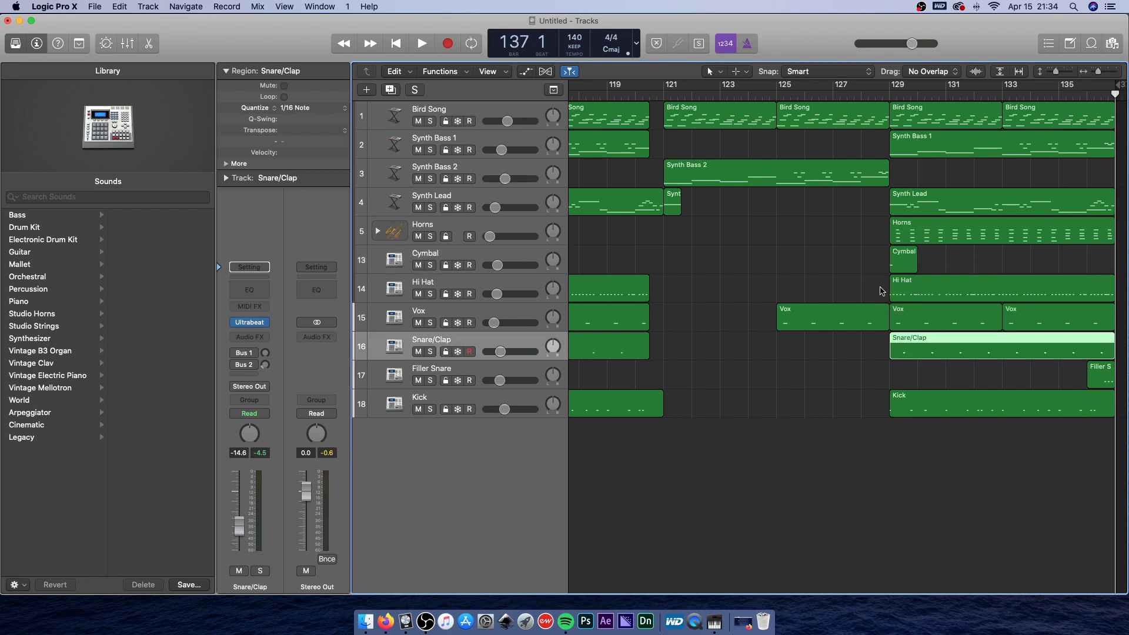
# Delete the Hi Hat, Snare/Clap, Filler Snare and Kick regions from the final section between bars 129 and 137.
pyautogui.click(960, 288)
pyautogui.press('Delete')
pyautogui.click(962, 347)
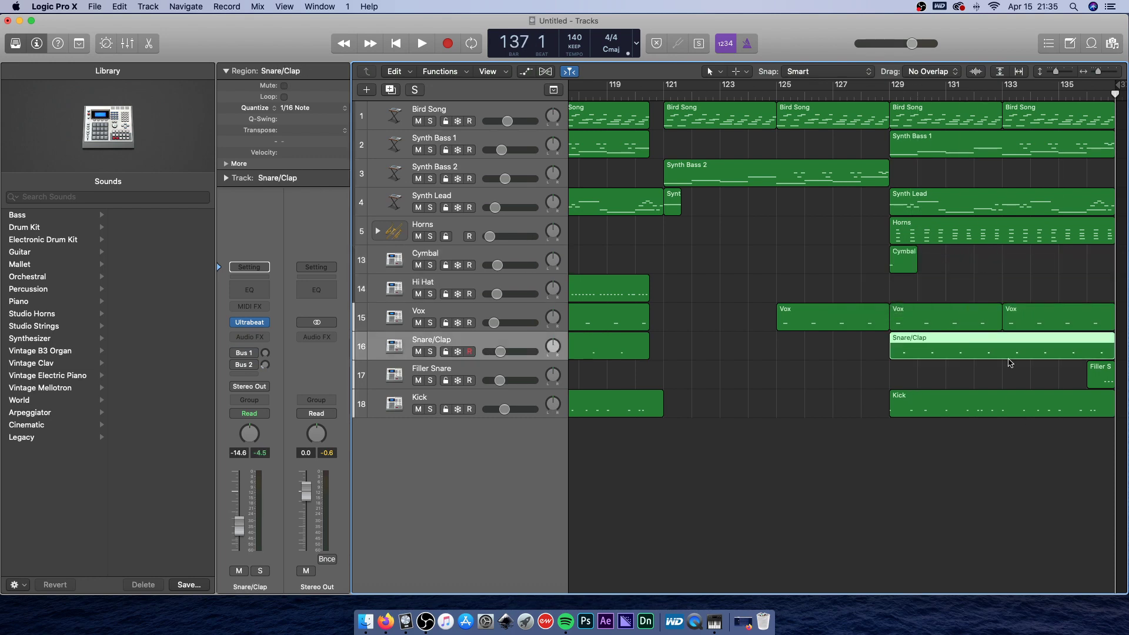
pyautogui.press('Delete')
pyautogui.click(1101, 377)
pyautogui.press('Delete')
pyautogui.click(994, 401)
pyautogui.press('Delete')
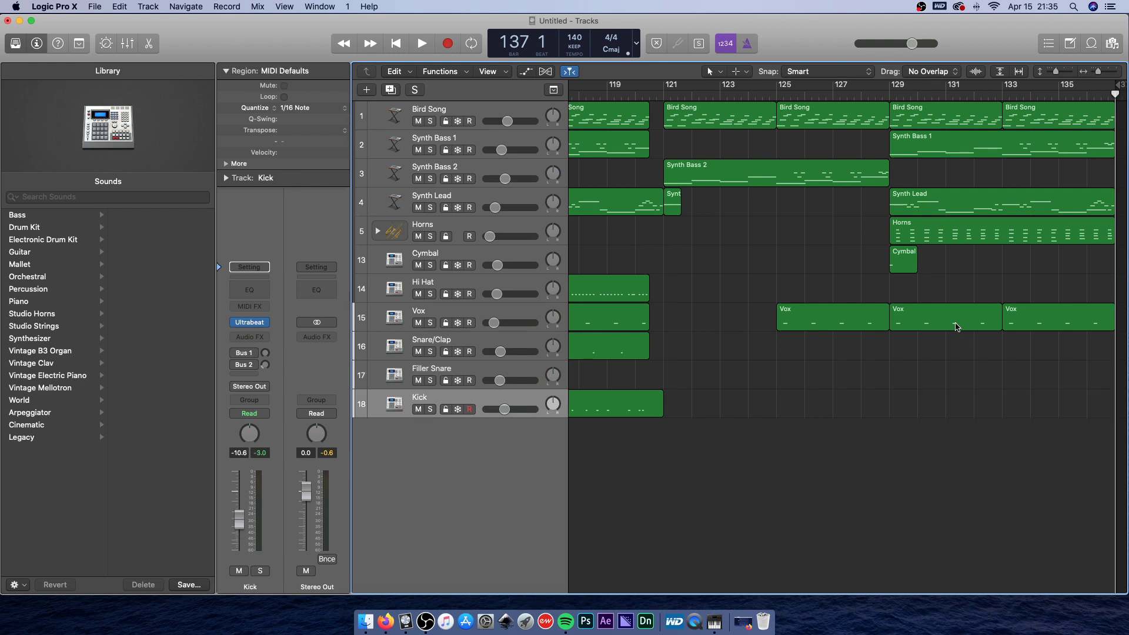
# Delete the Vox region at bar 129 and clear the region selection.
pyautogui.click(956, 323)
pyautogui.press('Delete')
pyautogui.click(1043, 318)
pyautogui.click(1012, 391)
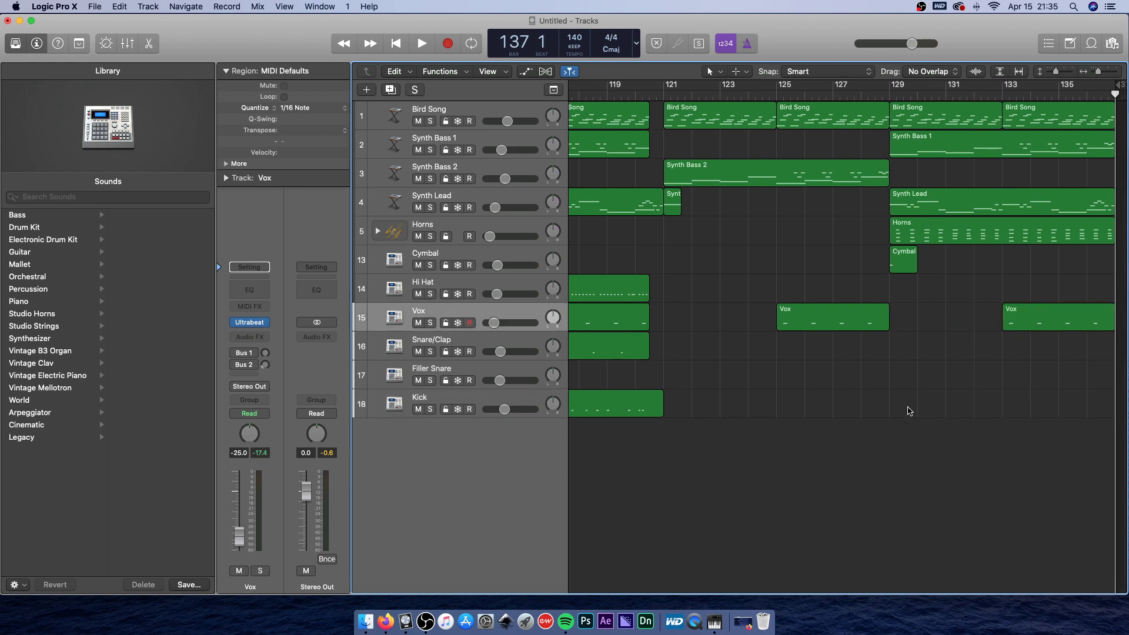
# Return the playhead to bar 1 and play the full arrangement from the beginning.
pyautogui.hscroll(-20, 909, 410)
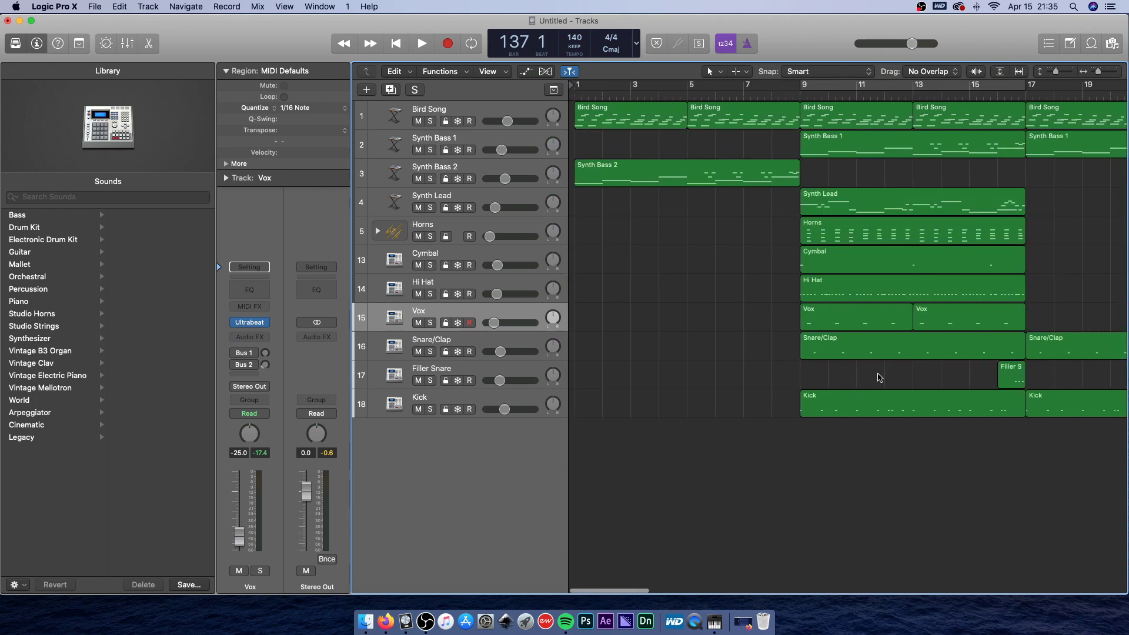
pyautogui.press('Return')
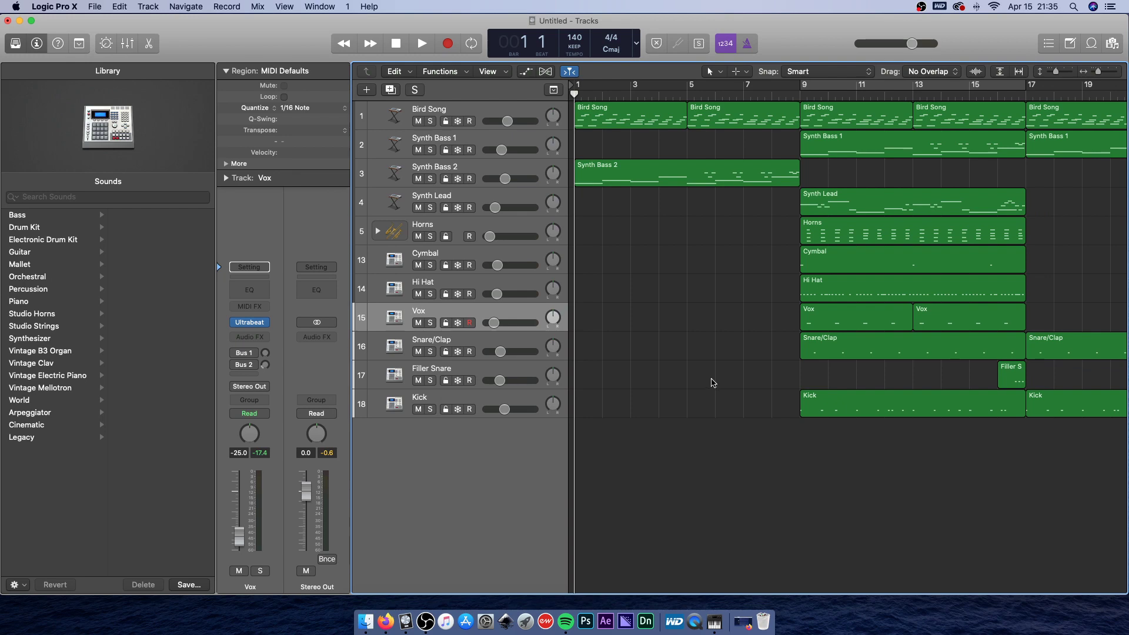
pyautogui.hscroll(1, 709, 382)
pyautogui.hscroll(-1, 709, 383)
pyautogui.press('space')
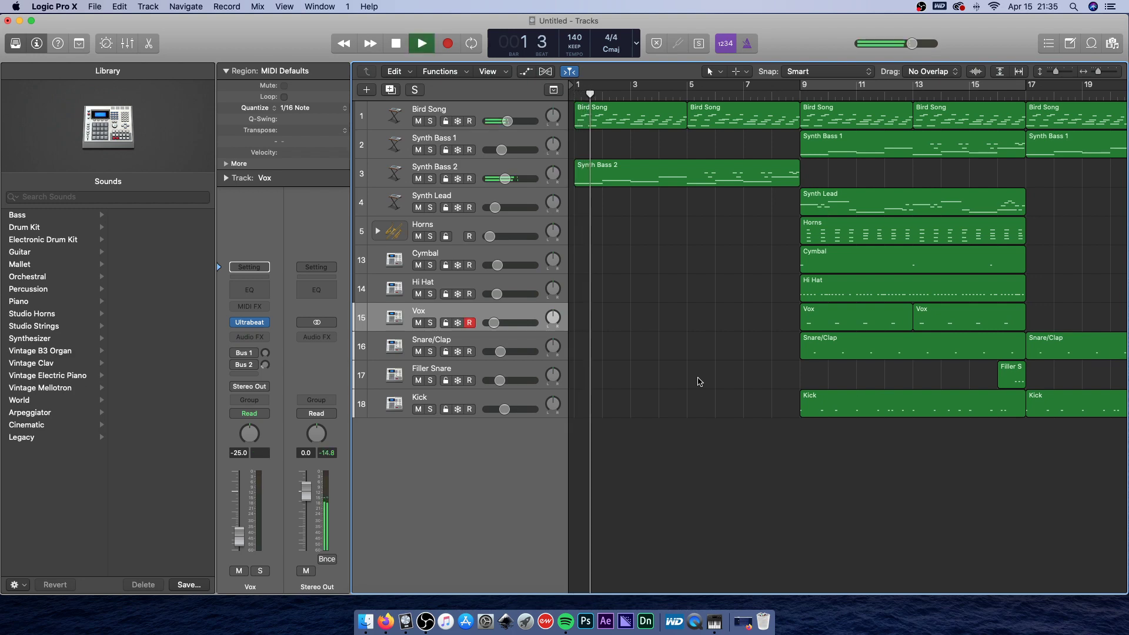
# Insert a stereo Adaptive Limiter on the Stereo Out channel and lower the Vox track's volume to -26.0 dB during playback.
pyautogui.click(308, 341)
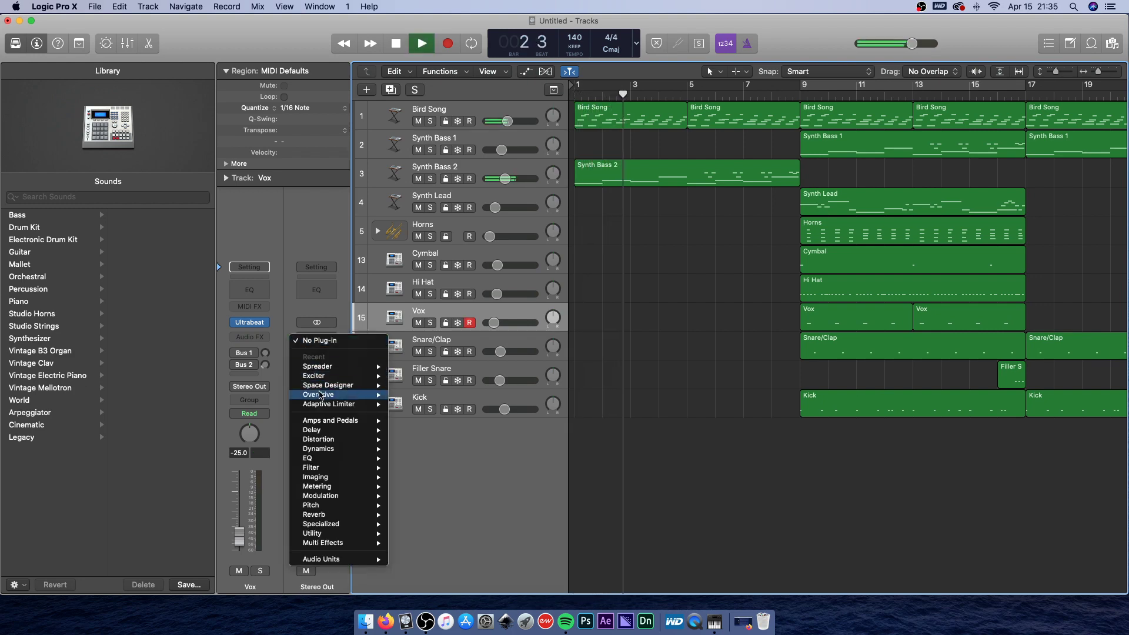
pyautogui.moveTo(320, 429)
pyautogui.moveTo(429, 449)
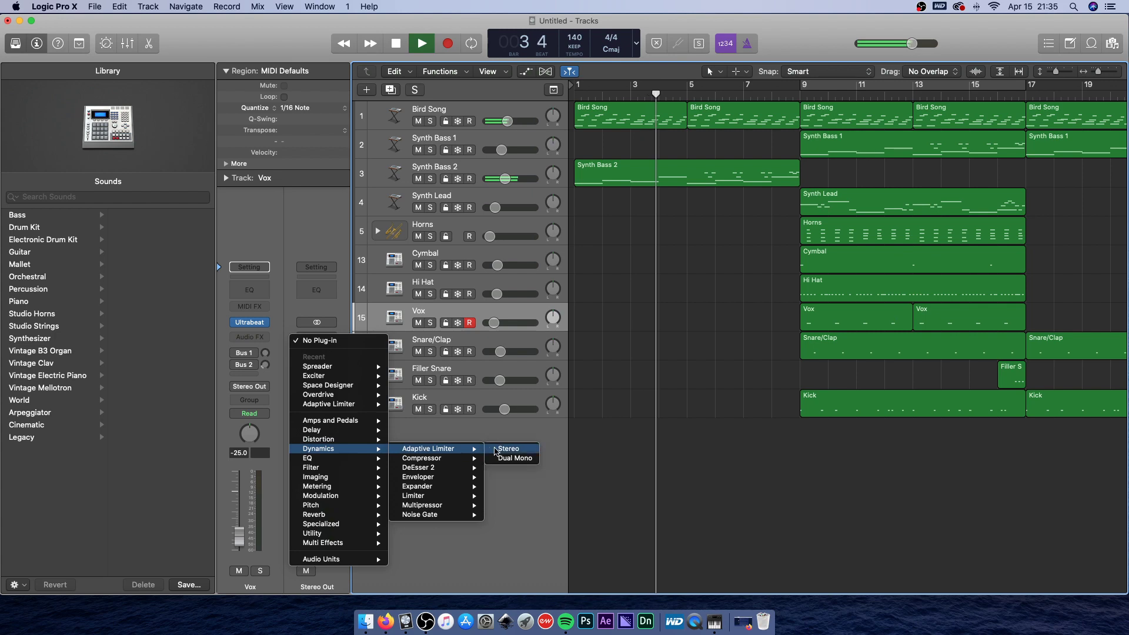
pyautogui.click(506, 450)
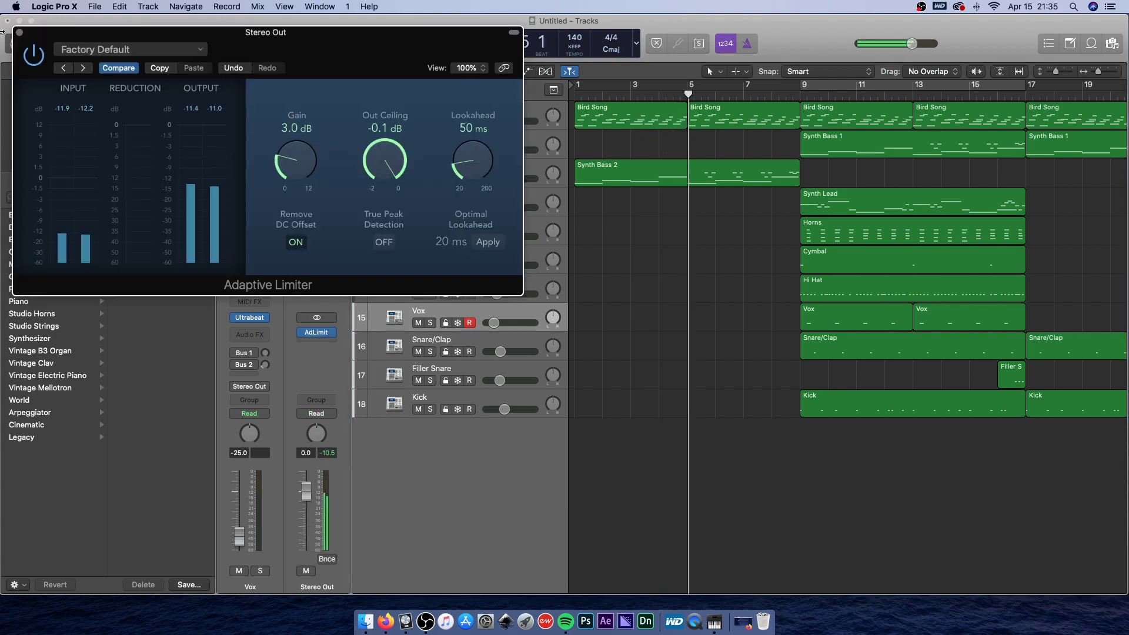
pyautogui.click(20, 33)
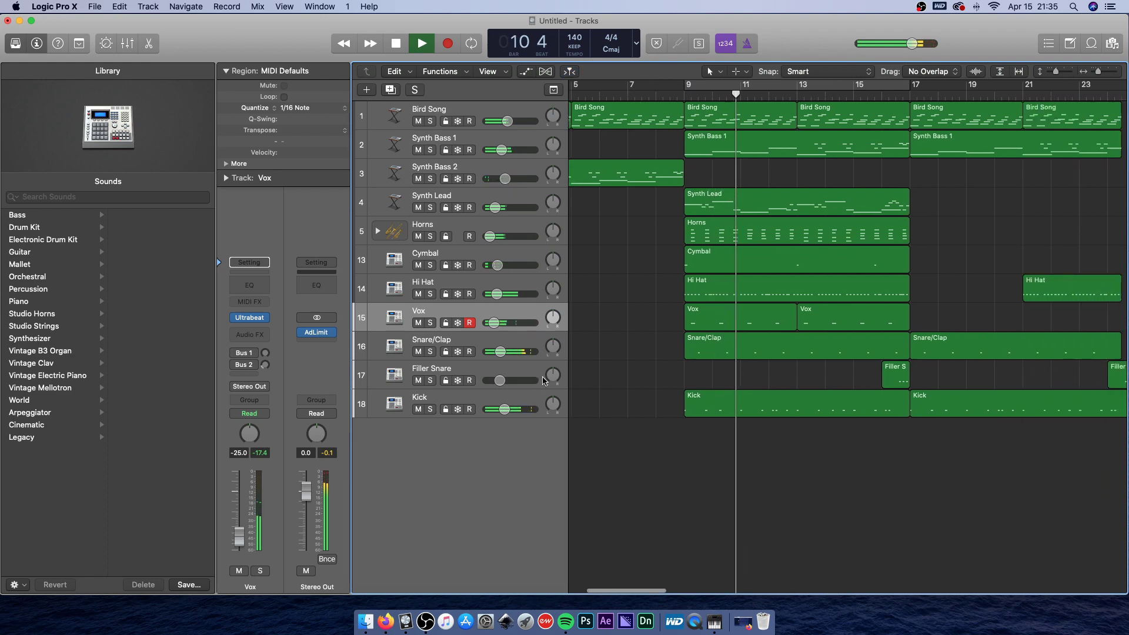
pyautogui.moveTo(494, 323); pyautogui.dragTo(494, 323)
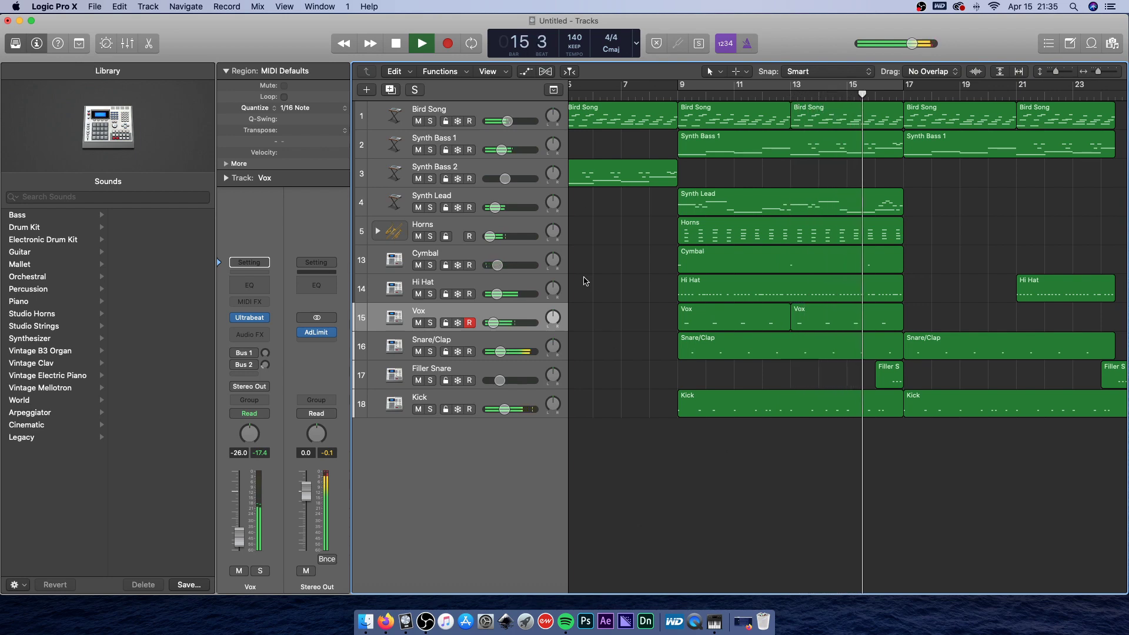
# Add a new software instrument track below Synth Lead and load the Steinway Grand Piano patch on it.
pyautogui.click(468, 200)
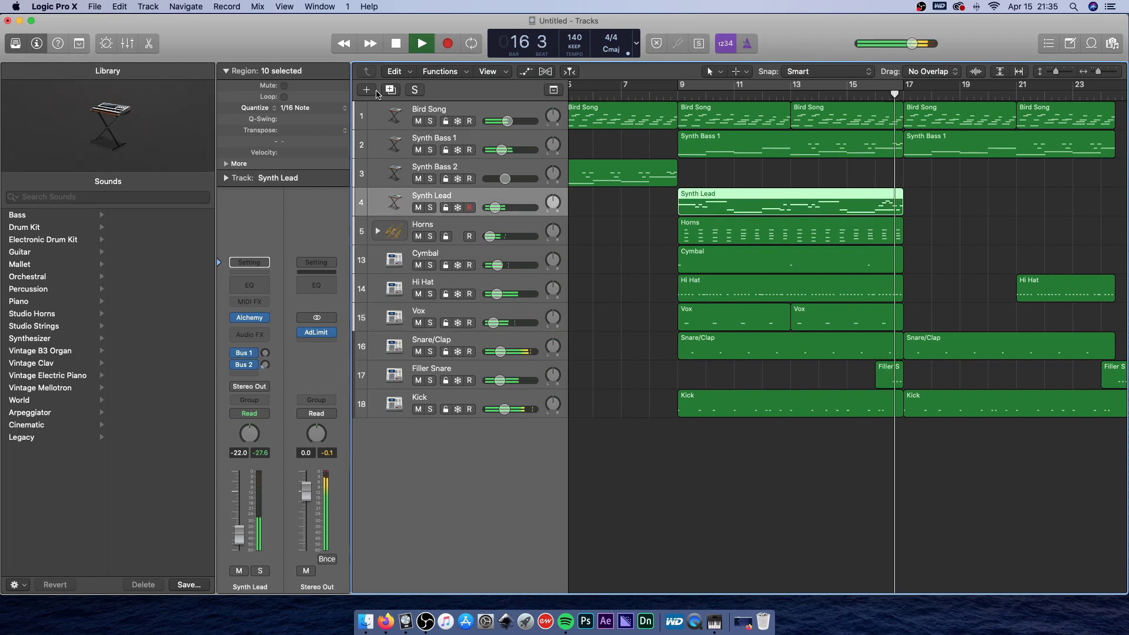
pyautogui.press('alt+super+n')
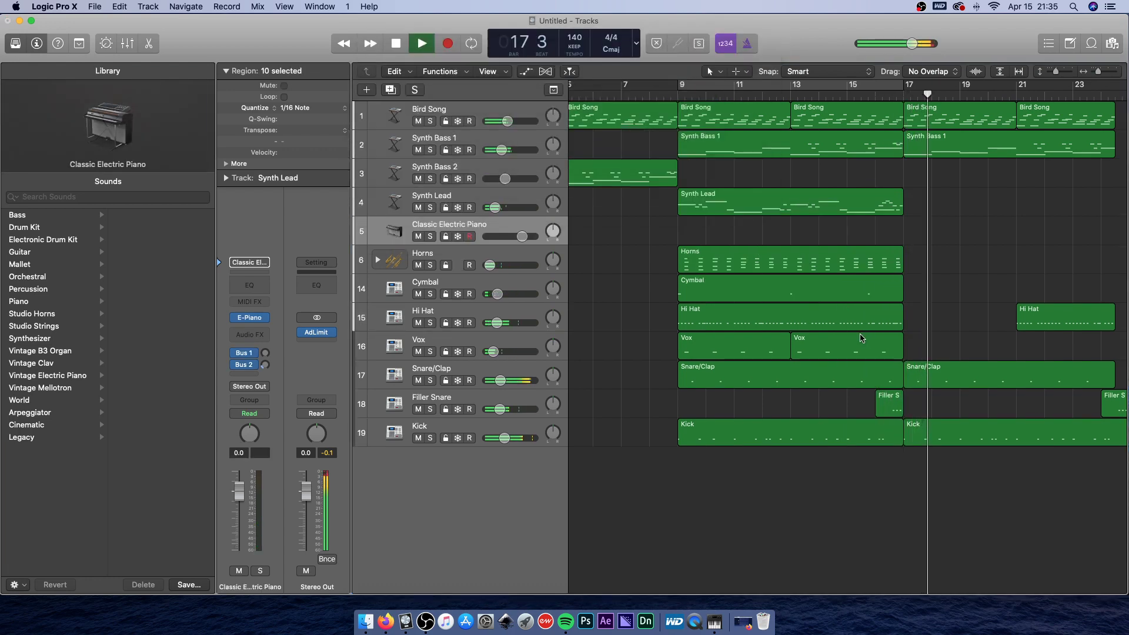
pyautogui.click(744, 208)
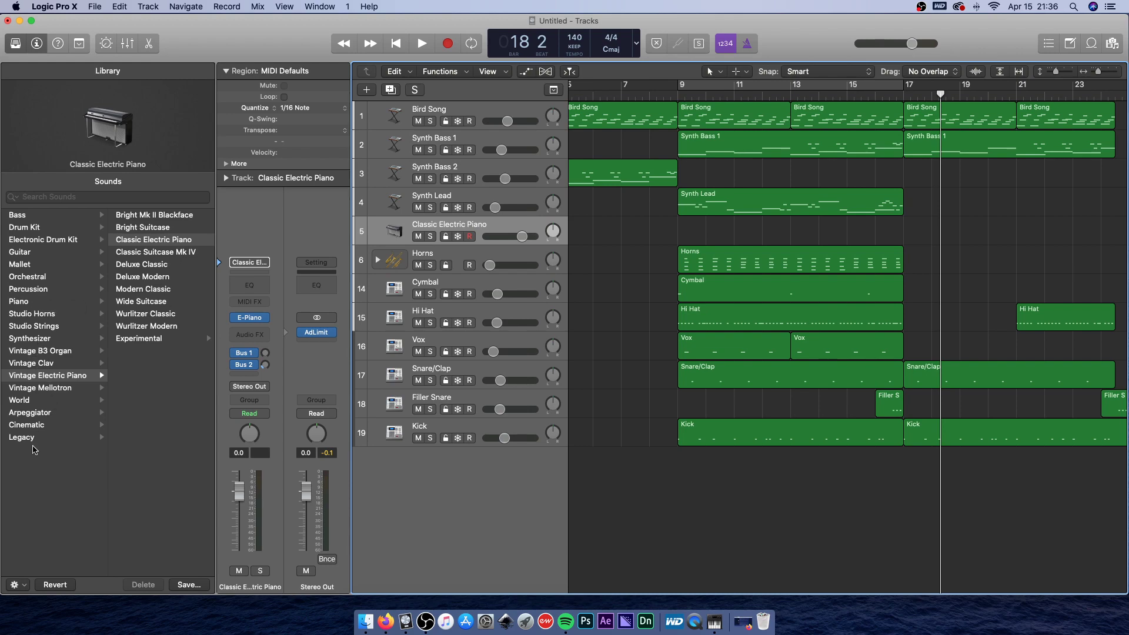
pyautogui.click(32, 302)
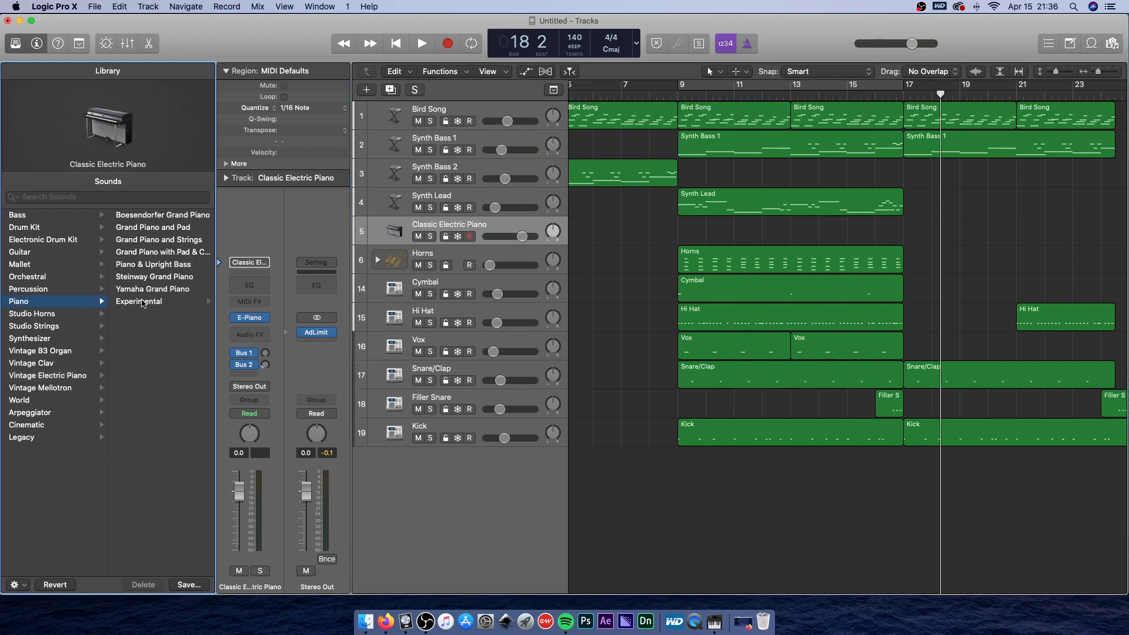
pyautogui.click(147, 279)
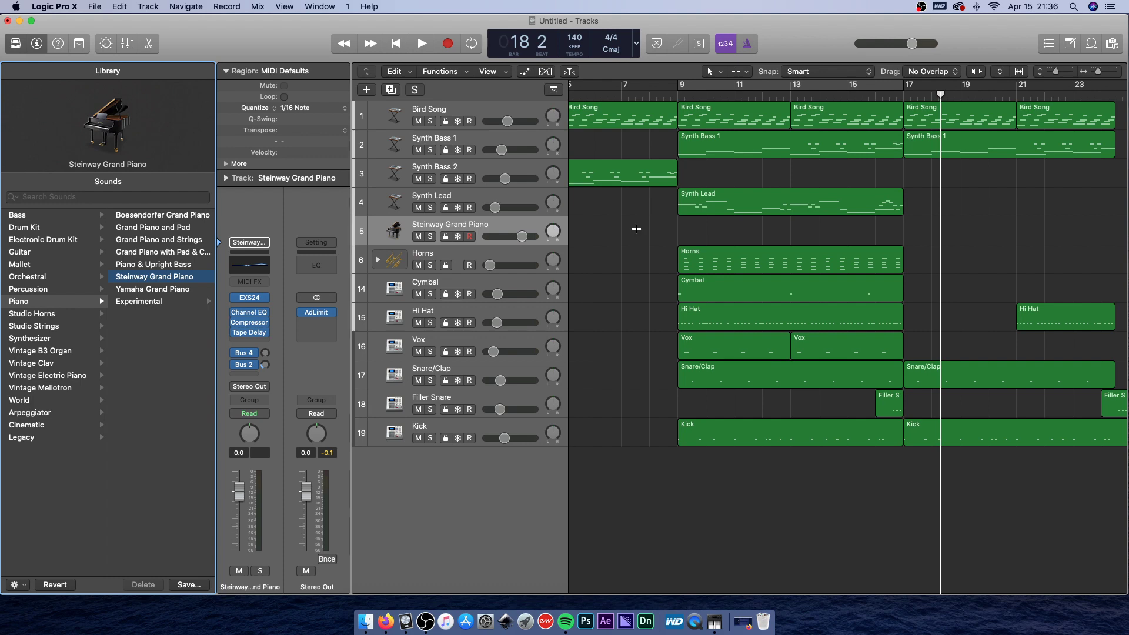
# Show Musical Typing, try some notes on the Steinway Grand Piano and lower its track volume to -14.2 dB.
pyautogui.press('super+k')
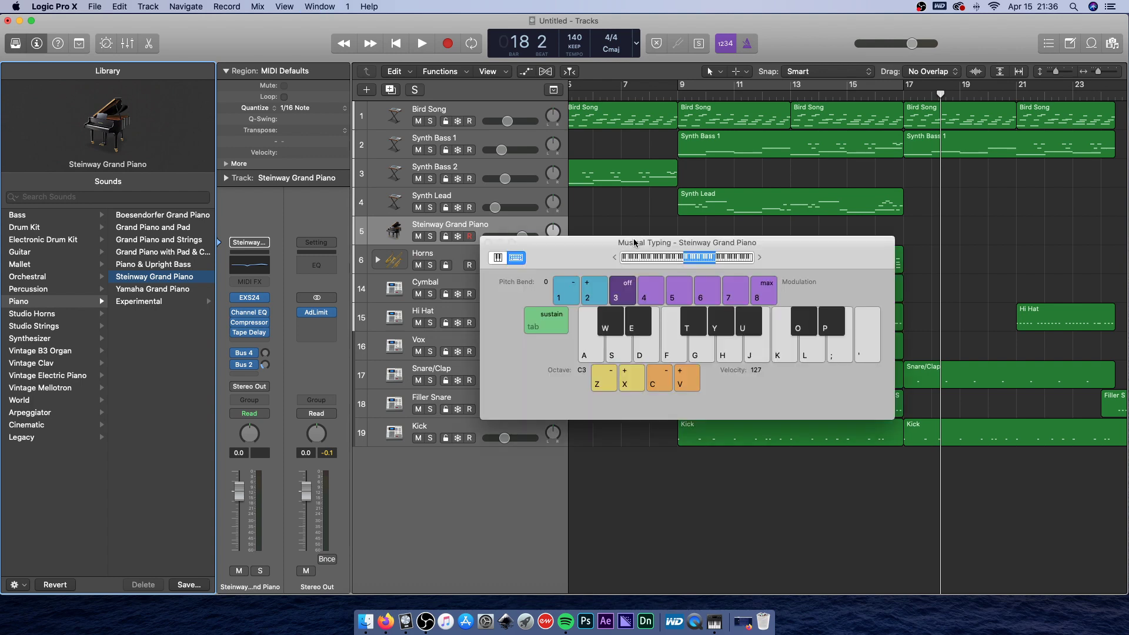
pyautogui.press('p')
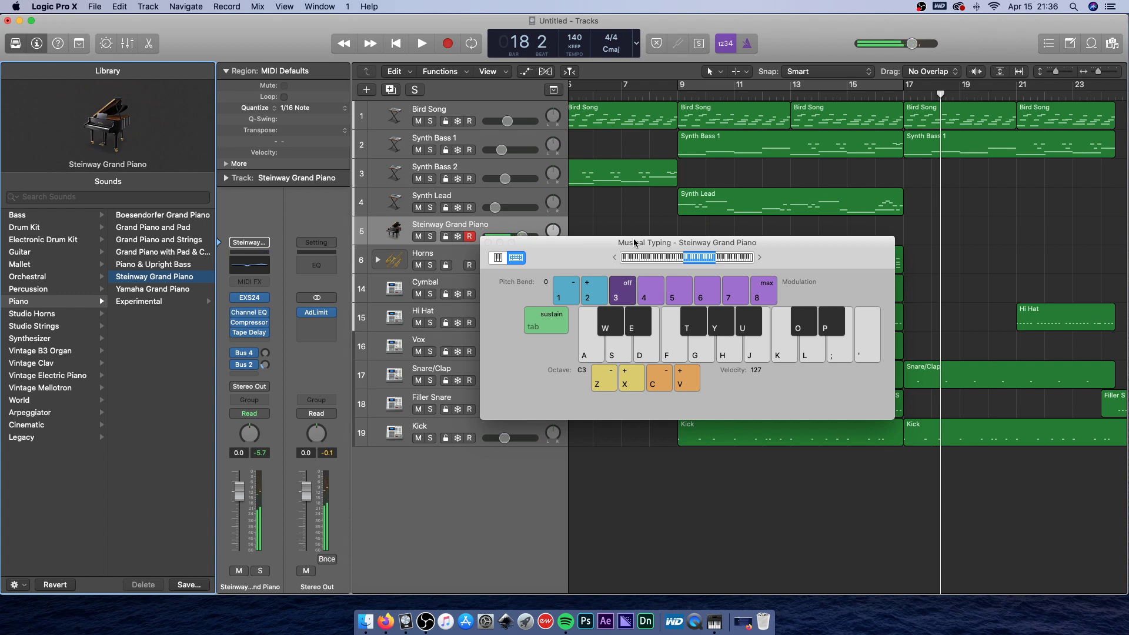
pyautogui.press('a')
pyautogui.press('e')
pyautogui.moveTo(587, 262); pyautogui.dragTo(687, 246)
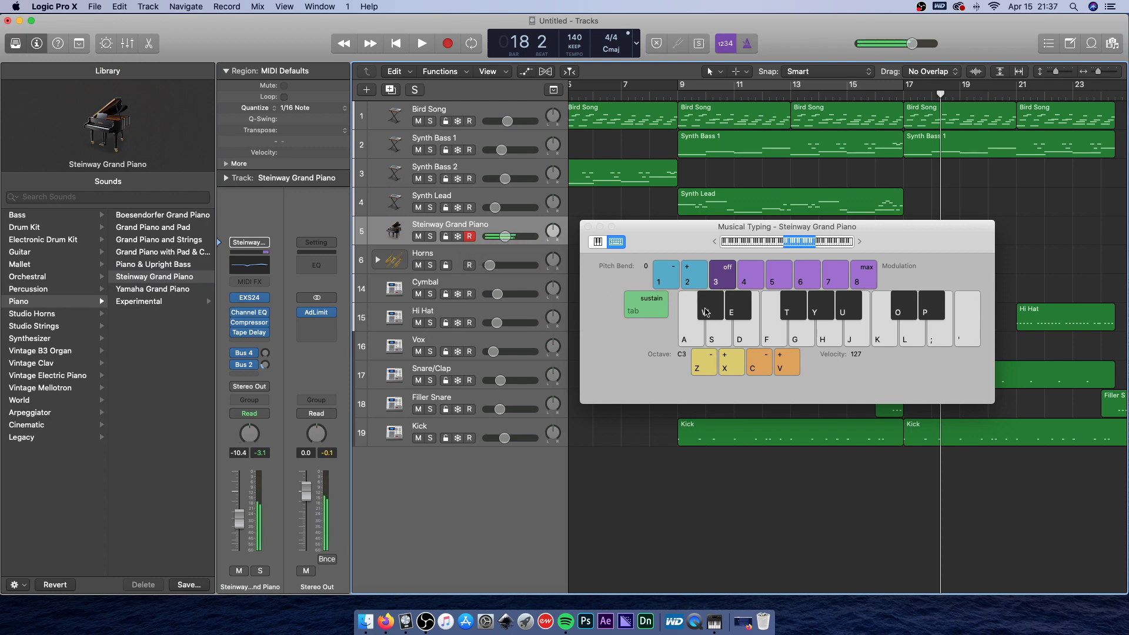
pyautogui.click(505, 235)
pyautogui.moveTo(501, 236); pyautogui.dragTo(499, 236)
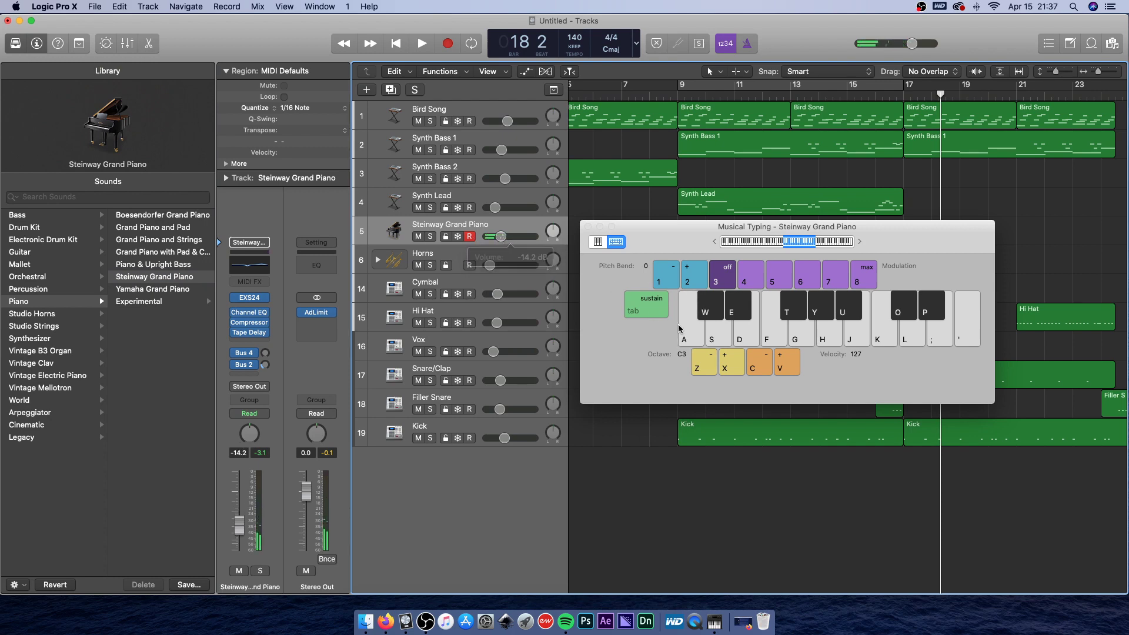
# Audition higher piano notes, lower the piano track's volume to -16.6 dB and raise the Musical Typing octave to C5.
pyautogui.press('a')
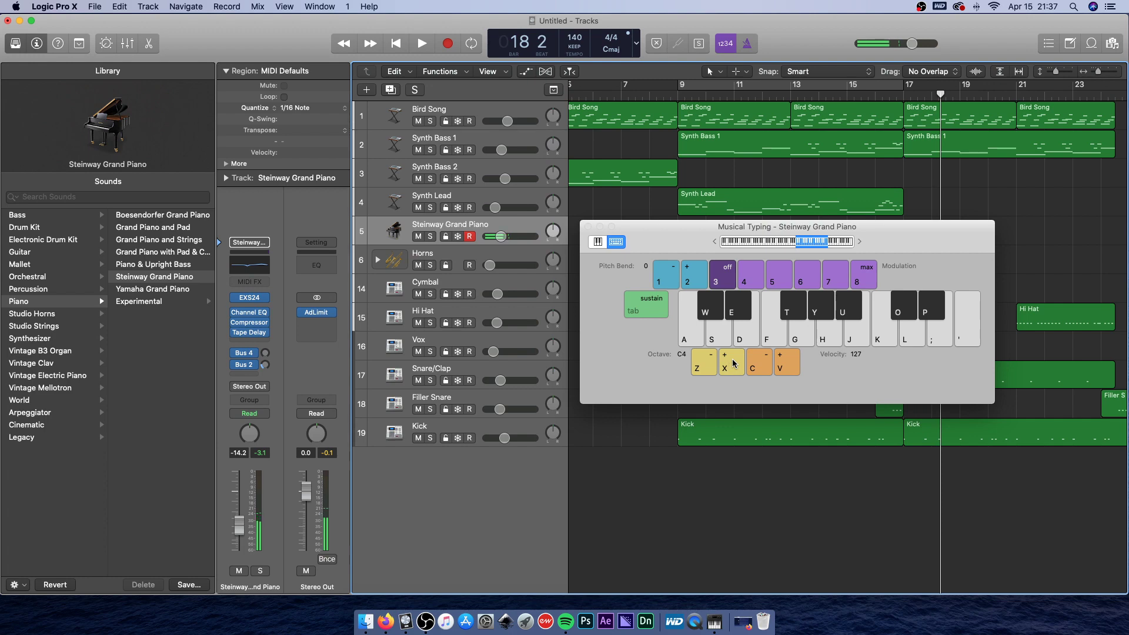
pyautogui.press('k')
pyautogui.press('e')
pyautogui.press('a')
pyautogui.moveTo(501, 236); pyautogui.dragTo(498, 236)
pyautogui.press('x')
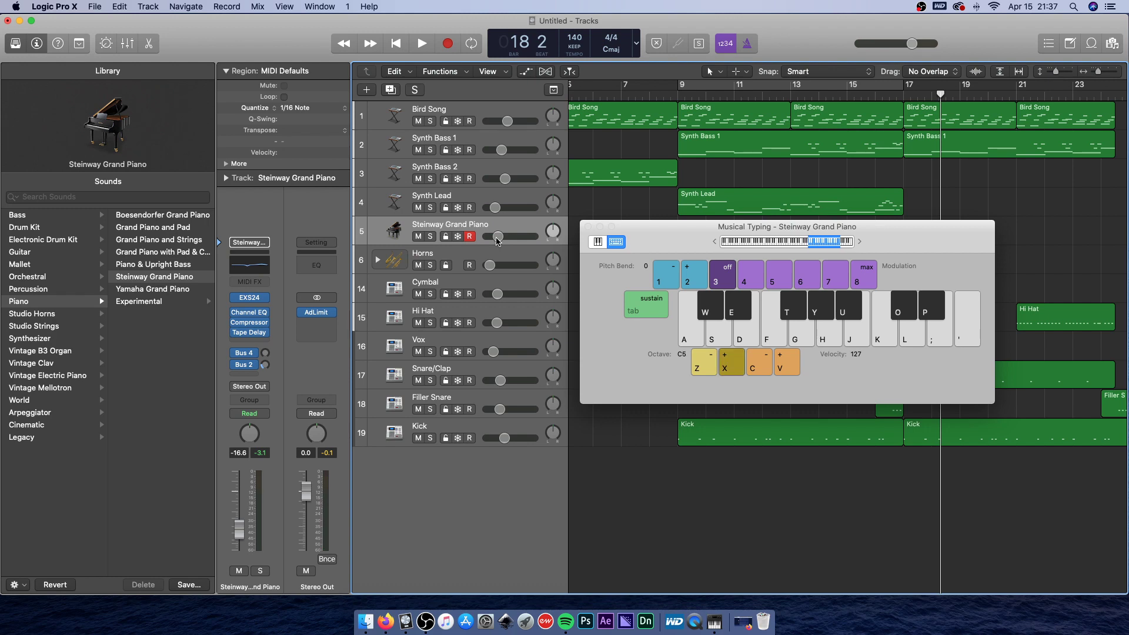
# Try out piano notes in octave C5 and place the playhead at bar 15, beat 4.
pyautogui.press('k')
pyautogui.press('e')
pyautogui.press('a')
pyautogui.press('k')
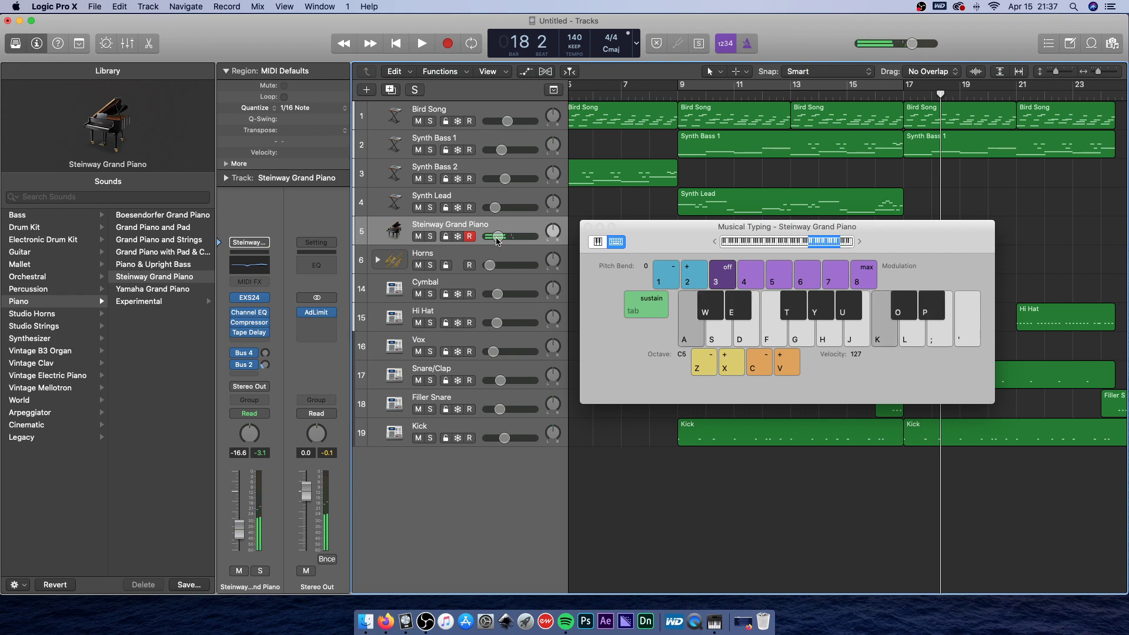
pyautogui.press('p')
pyautogui.press('e')
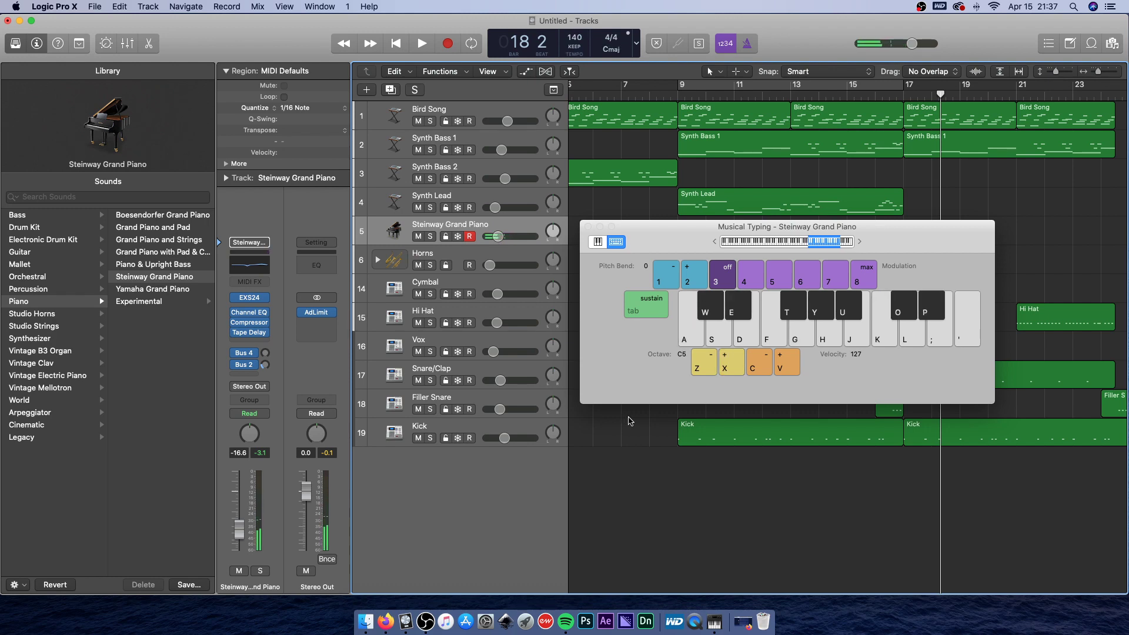
pyautogui.click(866, 97)
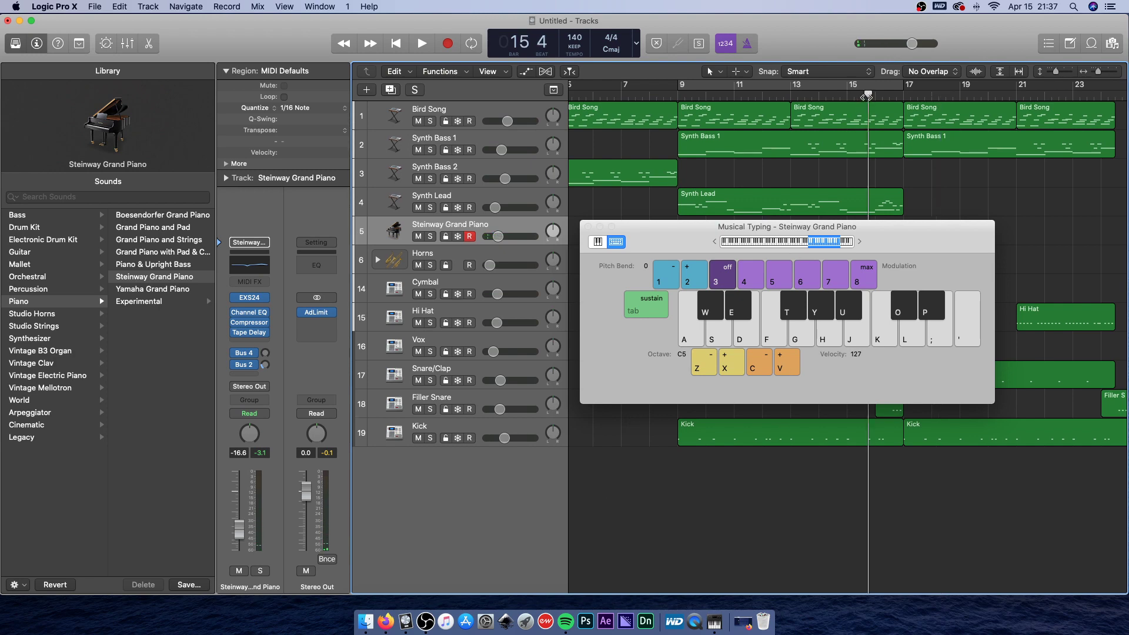
# Play the song from bar 15 and try out a few piano notes against it.
pyautogui.press('space')
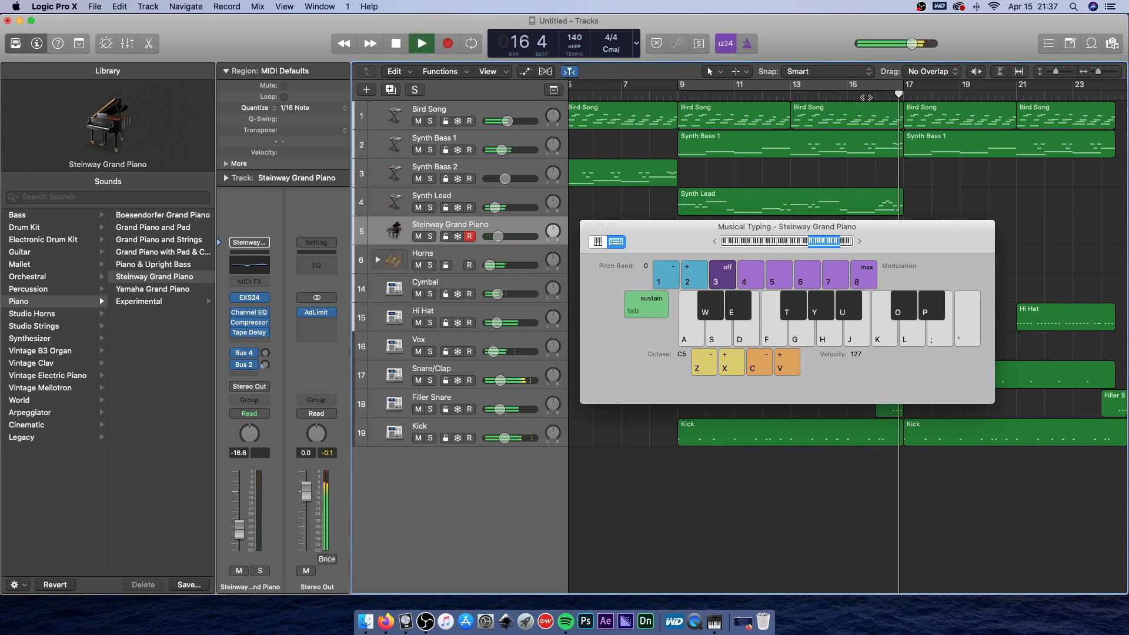
pyautogui.press('k')
pyautogui.press('p')
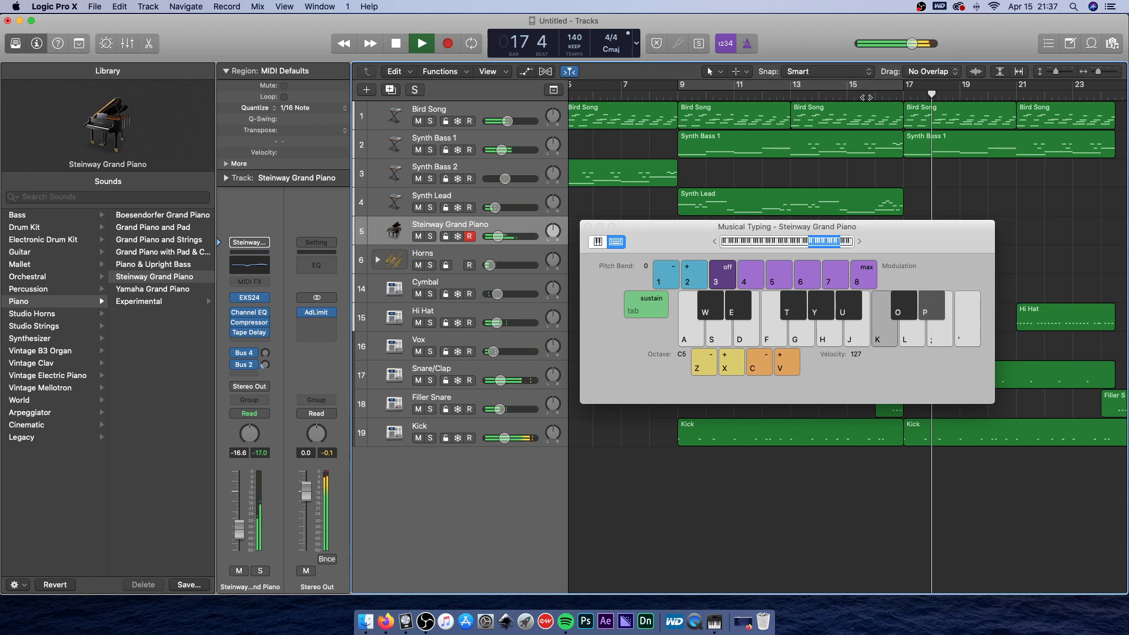
pyautogui.press('l')
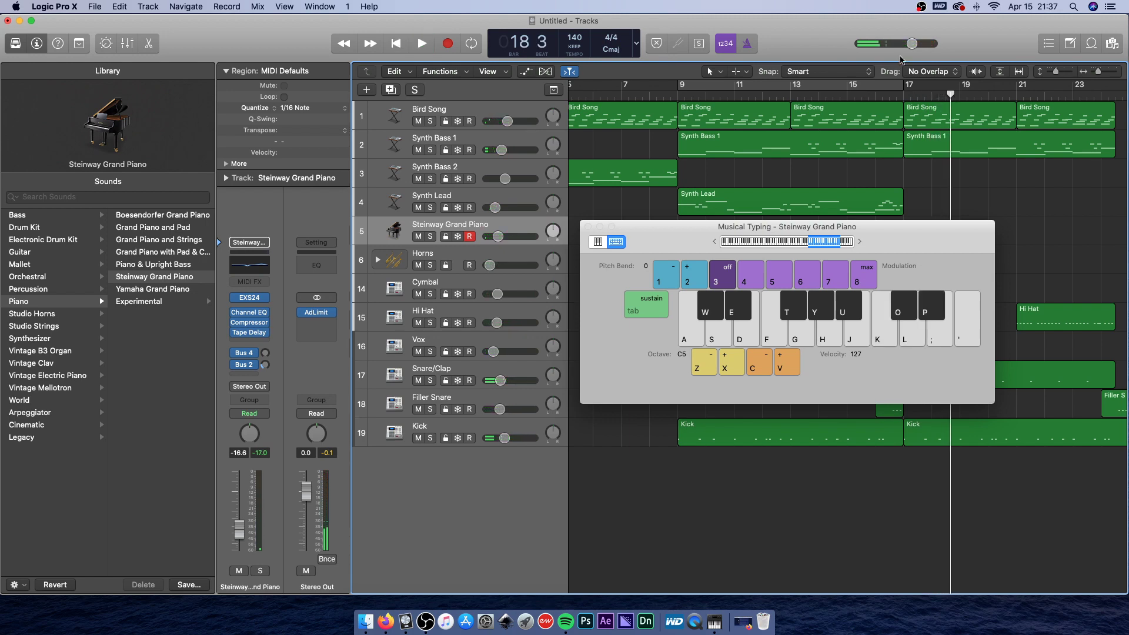
# Play the arrangement from bar 17 to bar 25 and work out a piano melody over it.
pyautogui.click(905, 96)
pyautogui.press('space')
pyautogui.press('k')
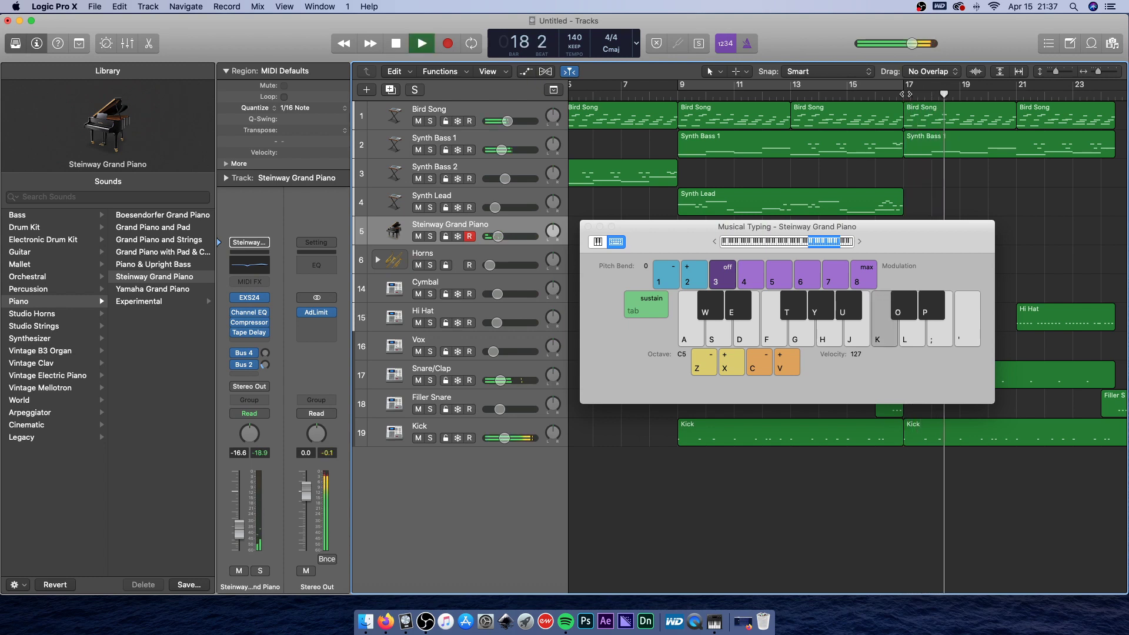
pyautogui.press('f')
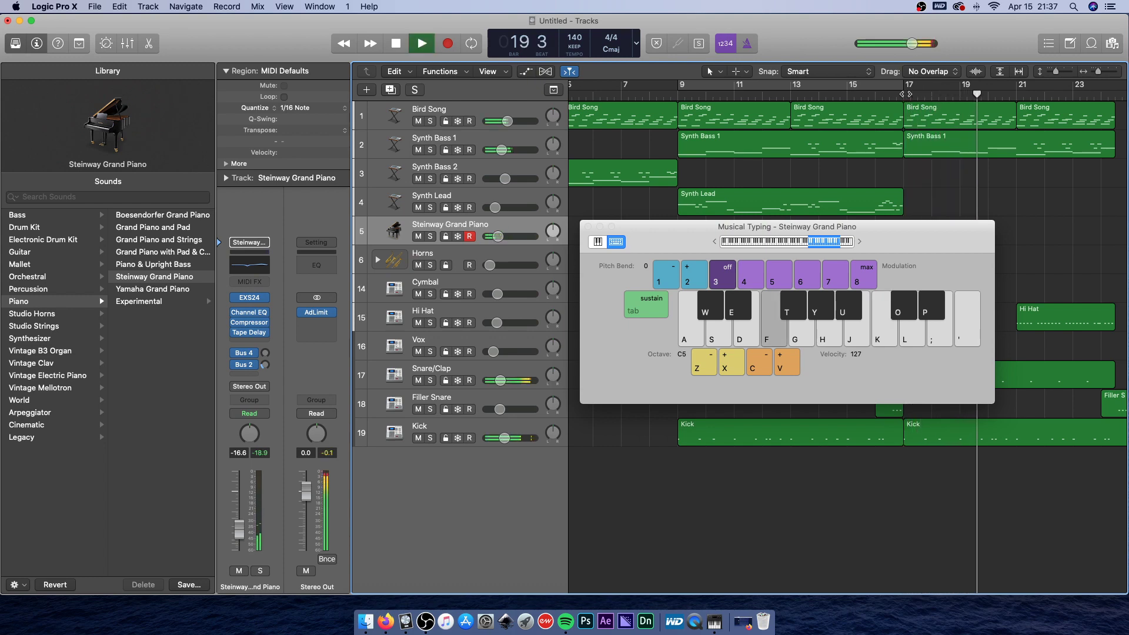
pyautogui.press('y')
pyautogui.press('g')
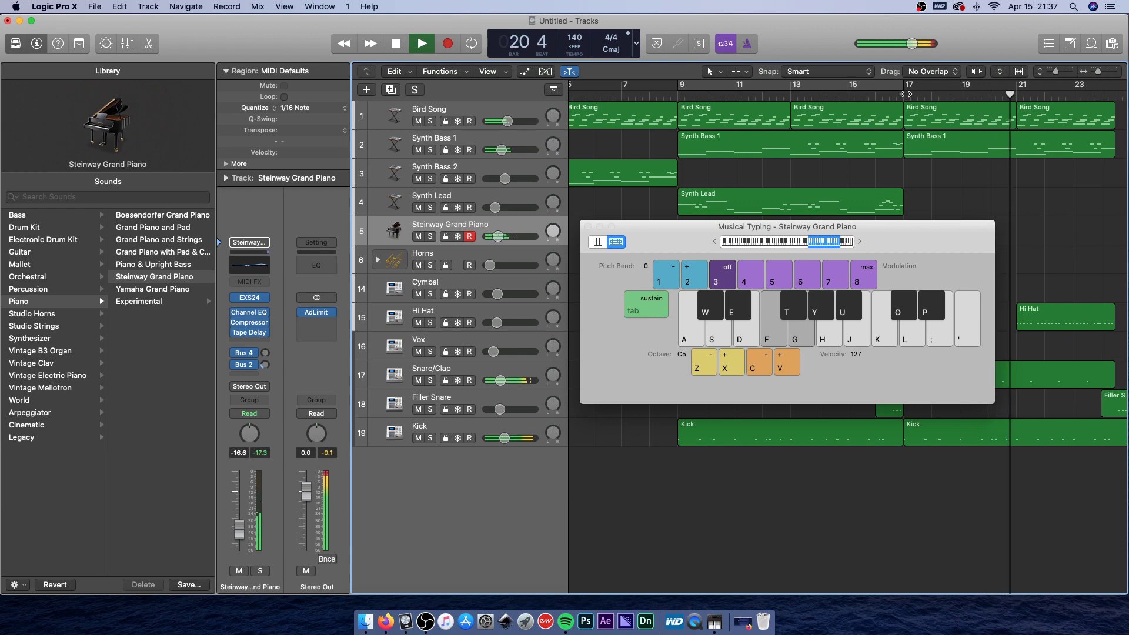
pyautogui.press('k')
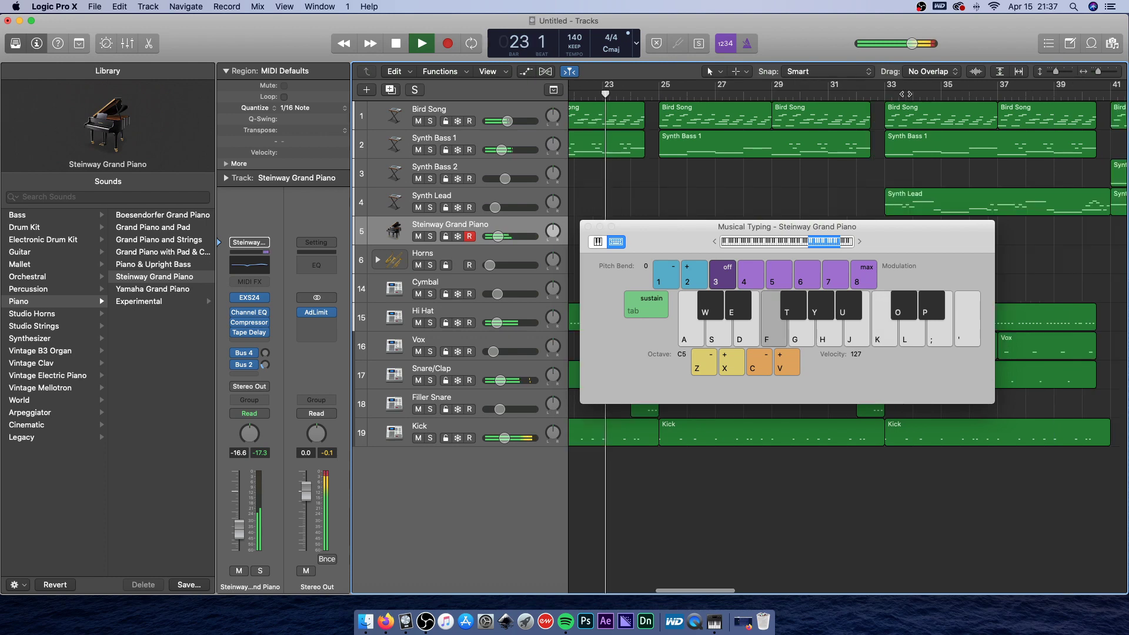
pyautogui.press('f')
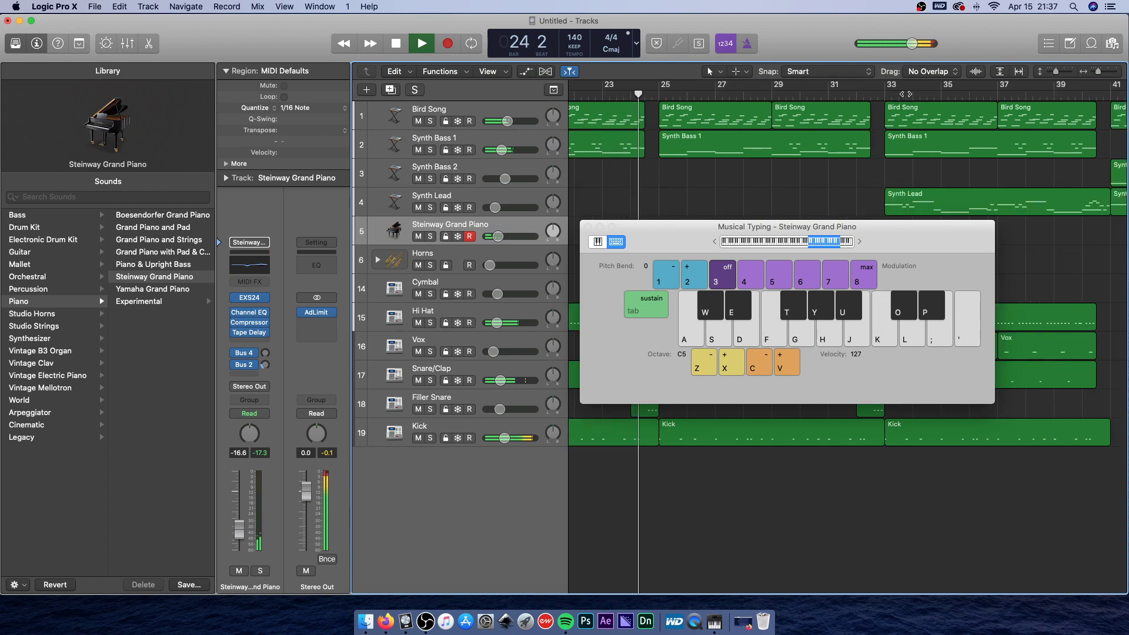
pyautogui.press('g')
pyautogui.press('j')
pyautogui.press('o')
pyautogui.press('k')
pyautogui.press('space')
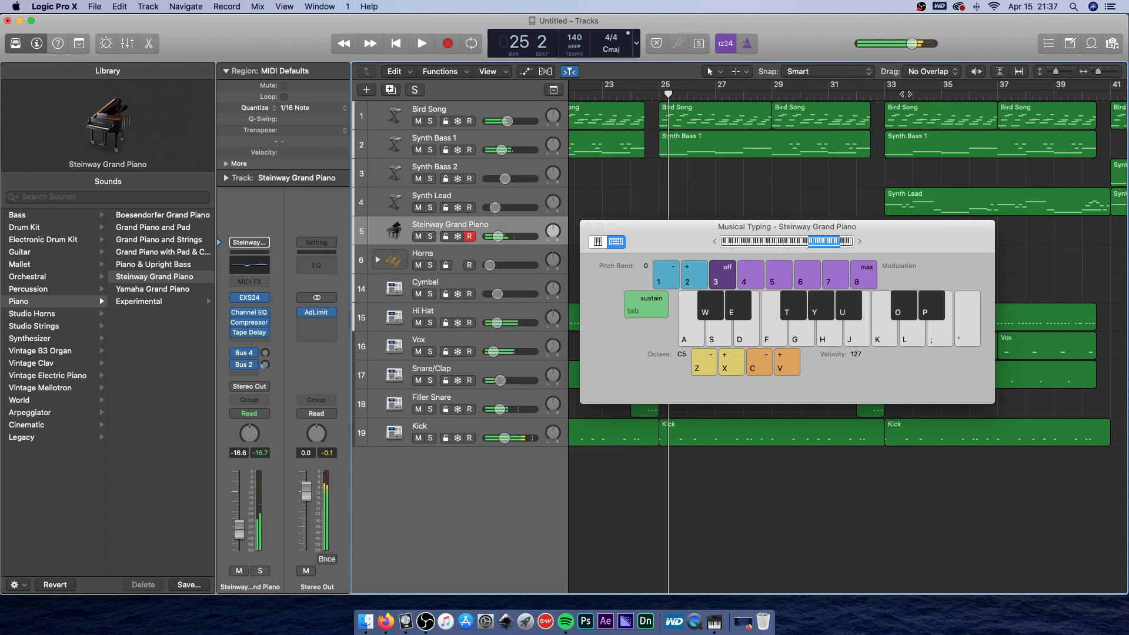
# Move the playhead back to the start of bar 17.
pyautogui.press(',')
pyautogui.press(',')
pyautogui.press(',')
pyautogui.press(',')
pyautogui.press(',')
pyautogui.press(',')
pyautogui.press(',')
pyautogui.press(',')
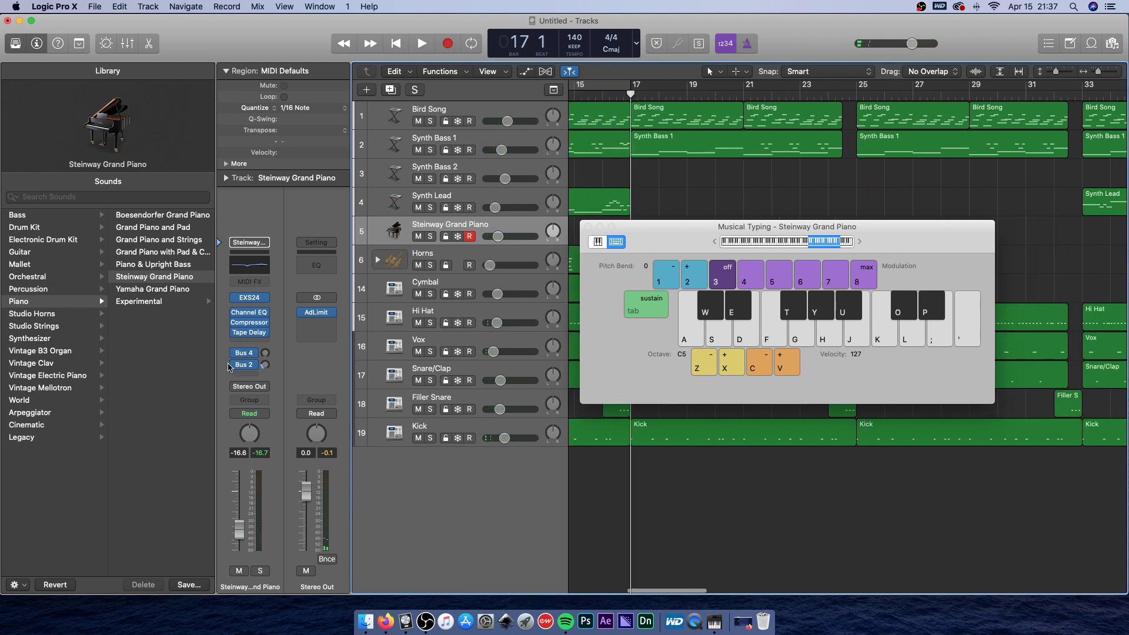
# Insert a Space Designer reverb after Tape Delay on the Steinway Grand Piano channel.
pyautogui.click(246, 342)
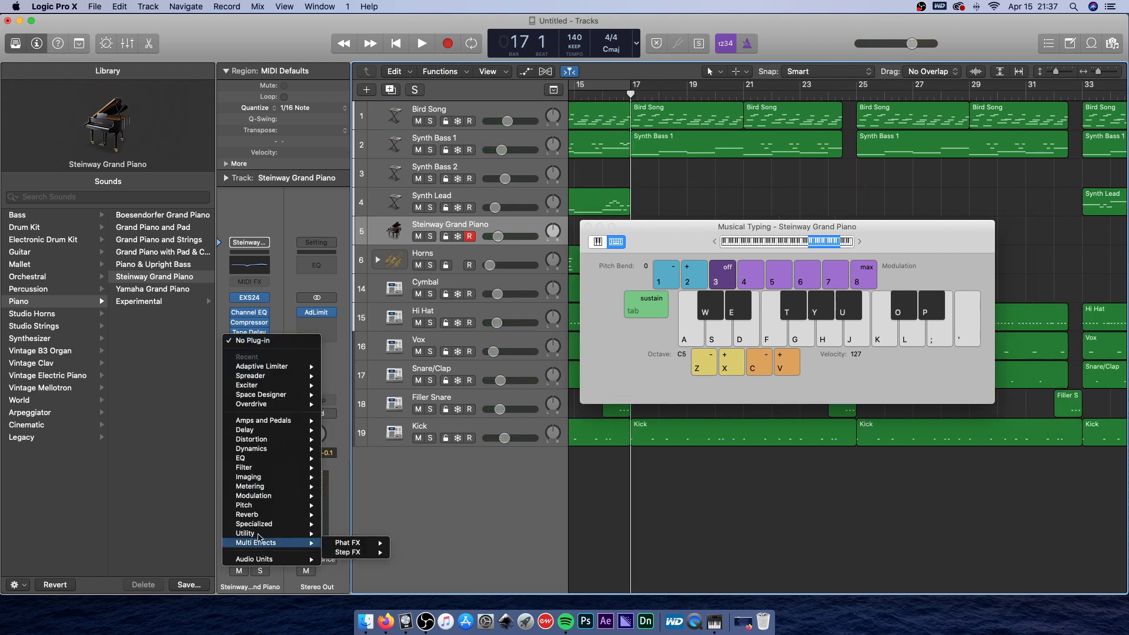
pyautogui.moveTo(260, 516)
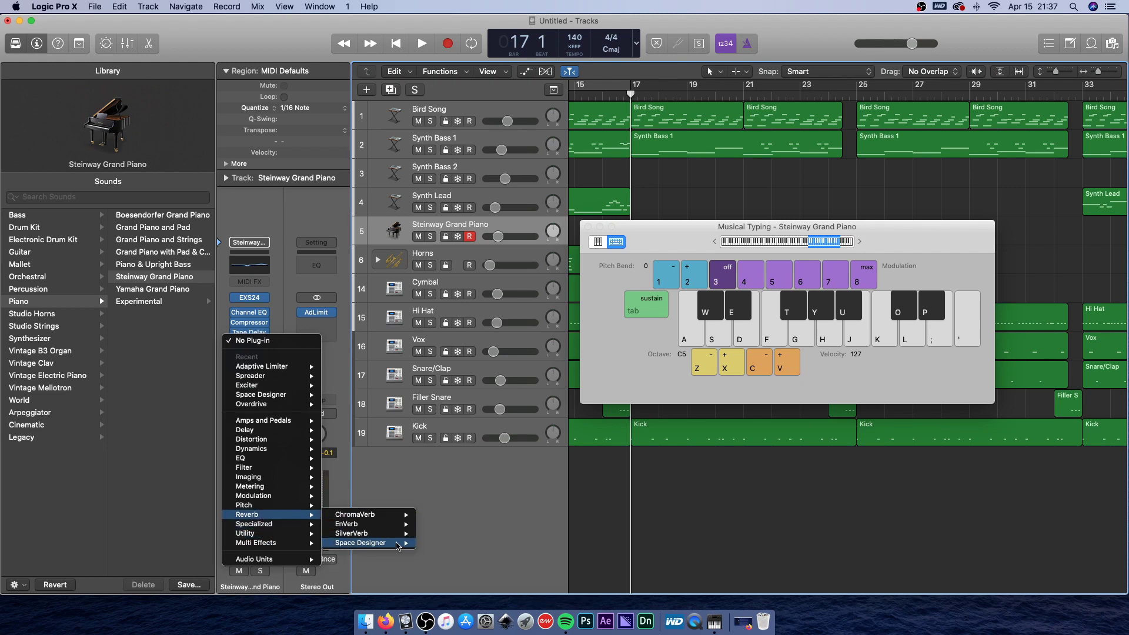
pyautogui.moveTo(376, 543)
pyautogui.click(438, 544)
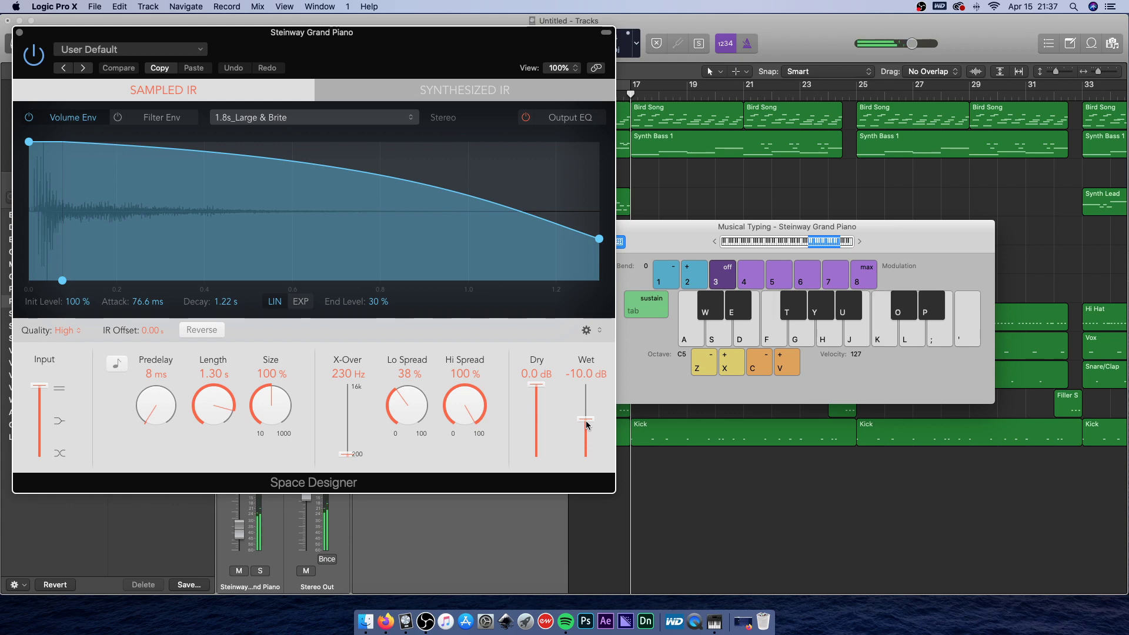
# Audition piano notes through the Space Designer reverb and close the plug-in window.
pyautogui.press('g')
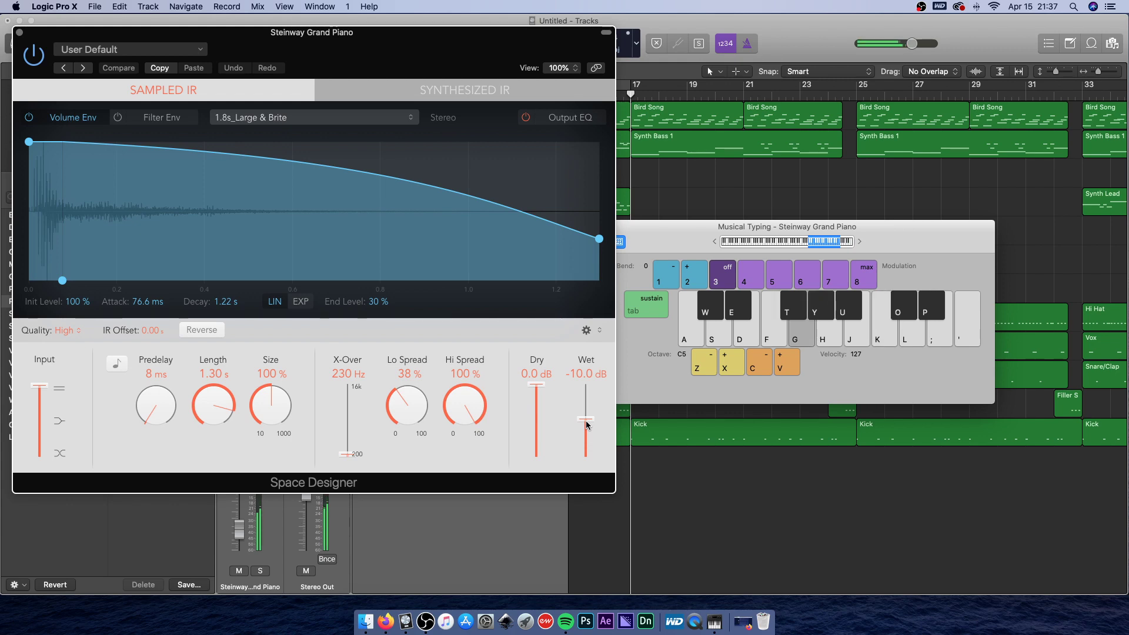
pyautogui.press('j')
pyautogui.press('k')
pyautogui.press('j')
pyautogui.press('g')
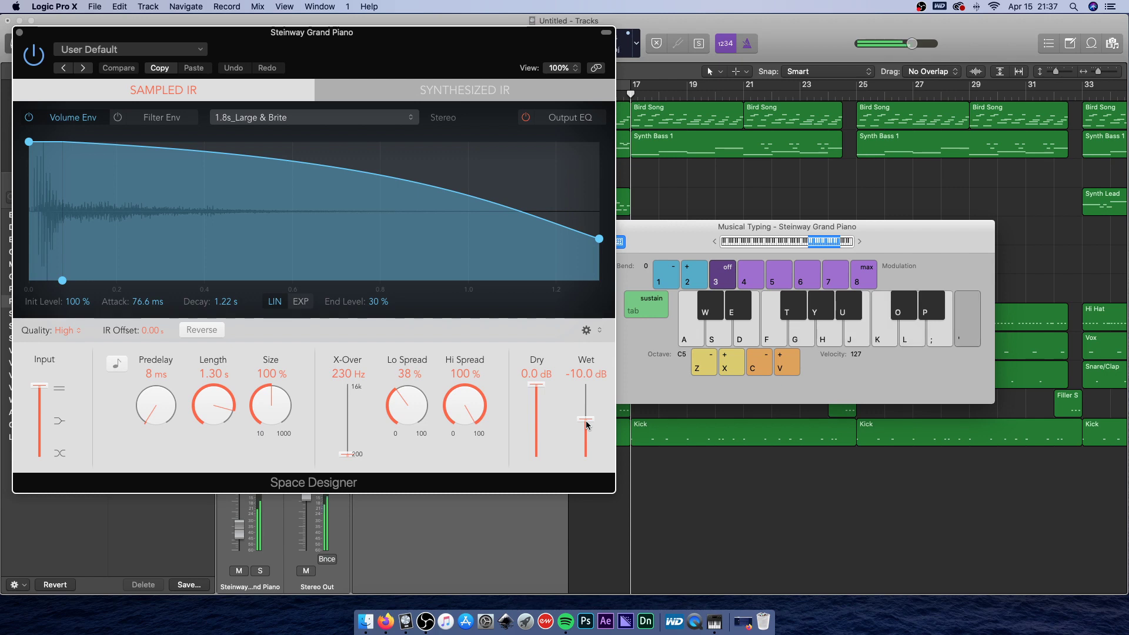
pyautogui.press("'")
pyautogui.press('l')
pyautogui.press('g')
pyautogui.press('k')
pyautogui.press('a')
pyautogui.press('e')
pyautogui.press('g')
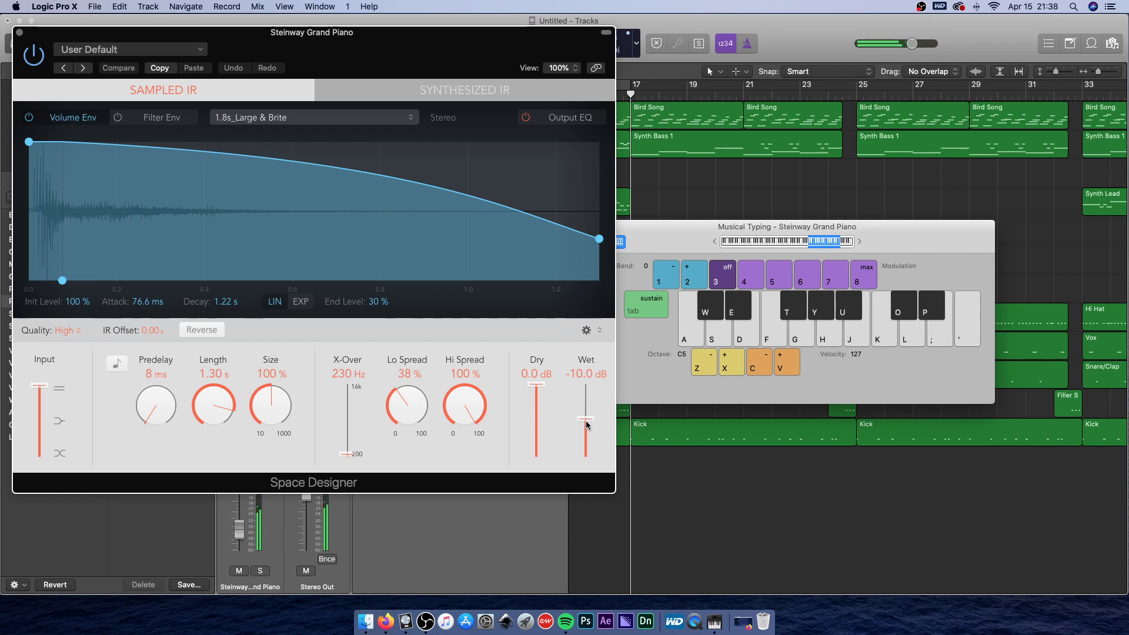
pyautogui.click(19, 33)
# Shift the Musical Typing window aside and rehearse piano chords and runs in octave C5 with playback stopped.
pyautogui.moveTo(666, 240); pyautogui.dragTo(695, 260)
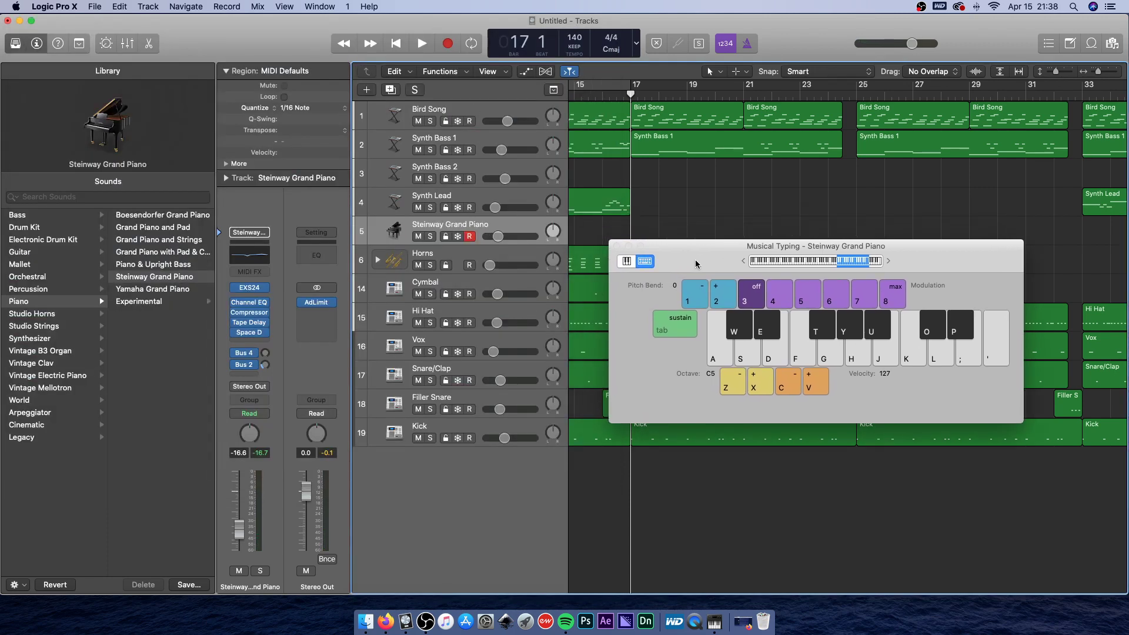
pyautogui.press('a')
pyautogui.press('e')
pyautogui.press('g')
pyautogui.press('s')
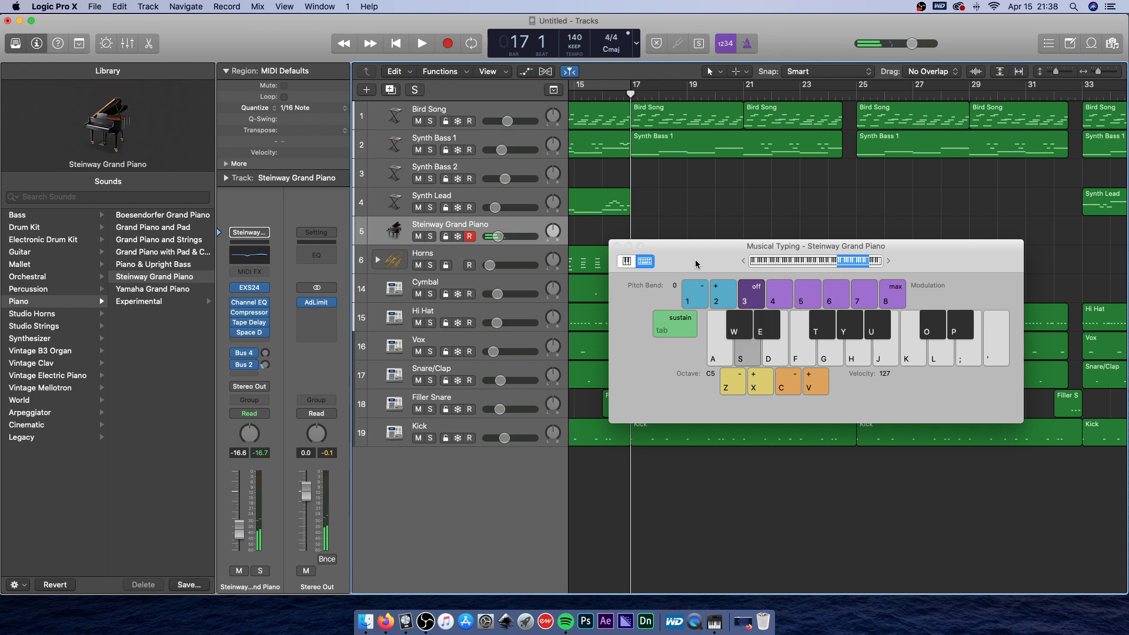
pyautogui.press('f')
pyautogui.press('y')
pyautogui.press('a')
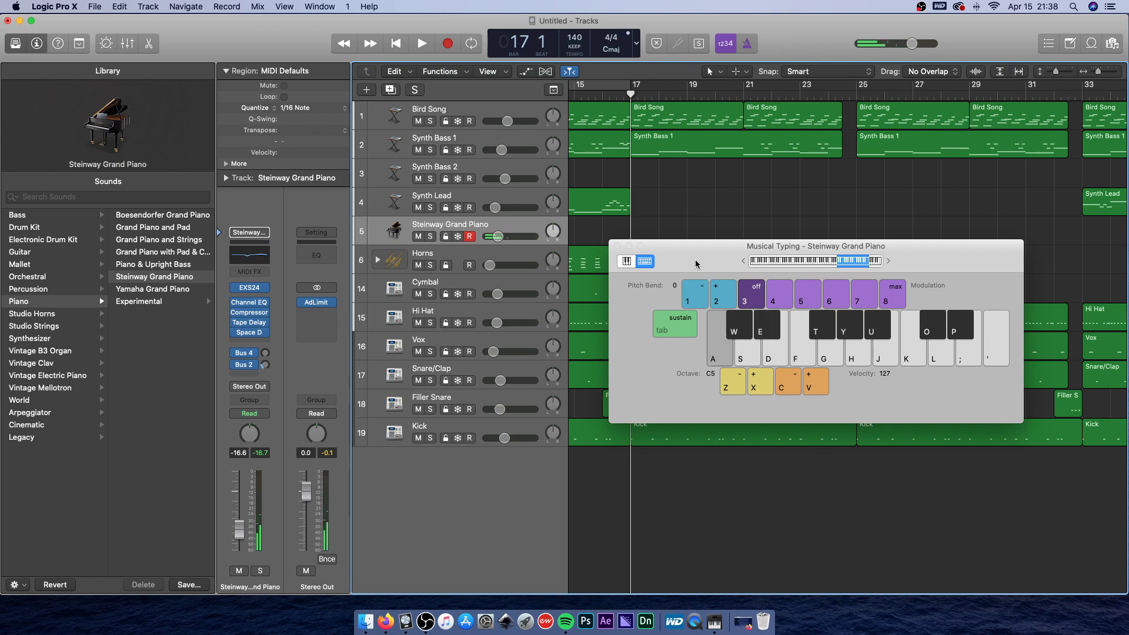
pyautogui.press('e')
pyautogui.press('g')
pyautogui.press('k')
pyautogui.press('a')
pyautogui.press('k')
pyautogui.press('g')
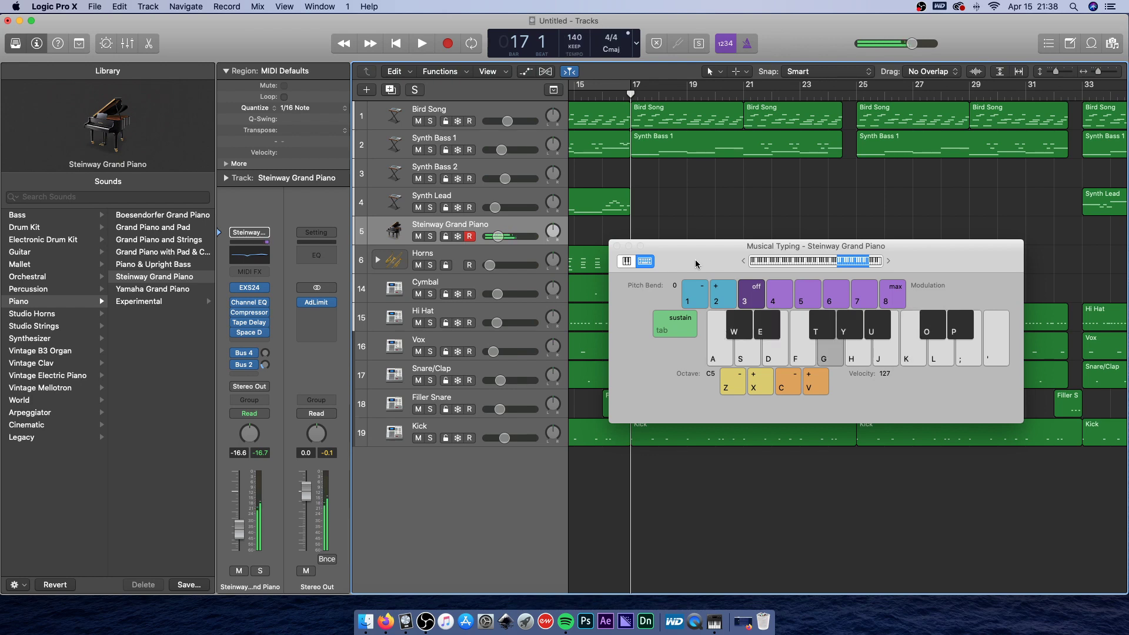
pyautogui.press('a')
pyautogui.press('e')
pyautogui.press('k')
pyautogui.press('s')
pyautogui.press('f')
pyautogui.press('y')
pyautogui.press('j')
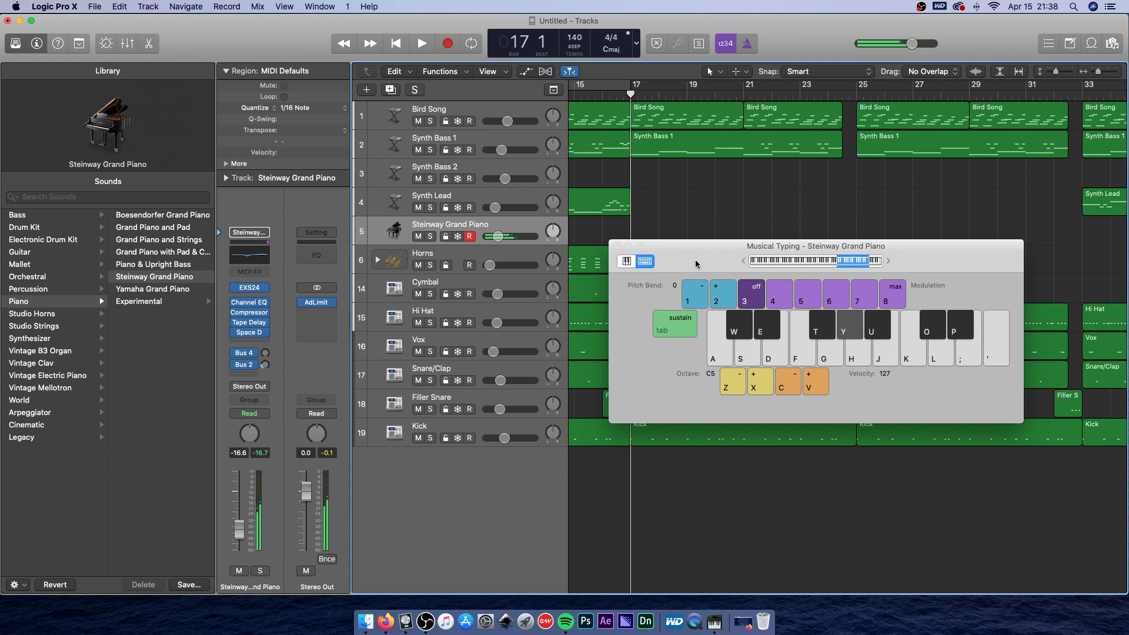
pyautogui.press('f')
pyautogui.press('y')
pyautogui.press('j')
pyautogui.press('k')
pyautogui.press('a')
pyautogui.press('o')
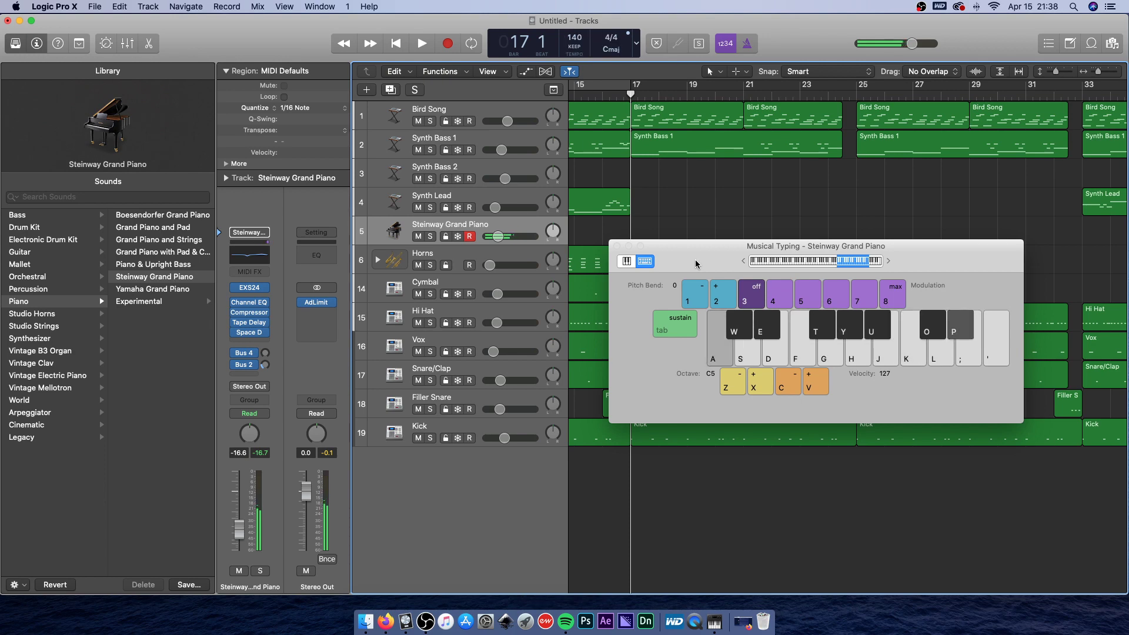
# Move Musical Typing clear of the piano lane and record a melody of C, D#, F, G and G# notes from bar 17 to bar 32, beat 4.
pyautogui.moveTo(727, 254); pyautogui.dragTo(747, 291)
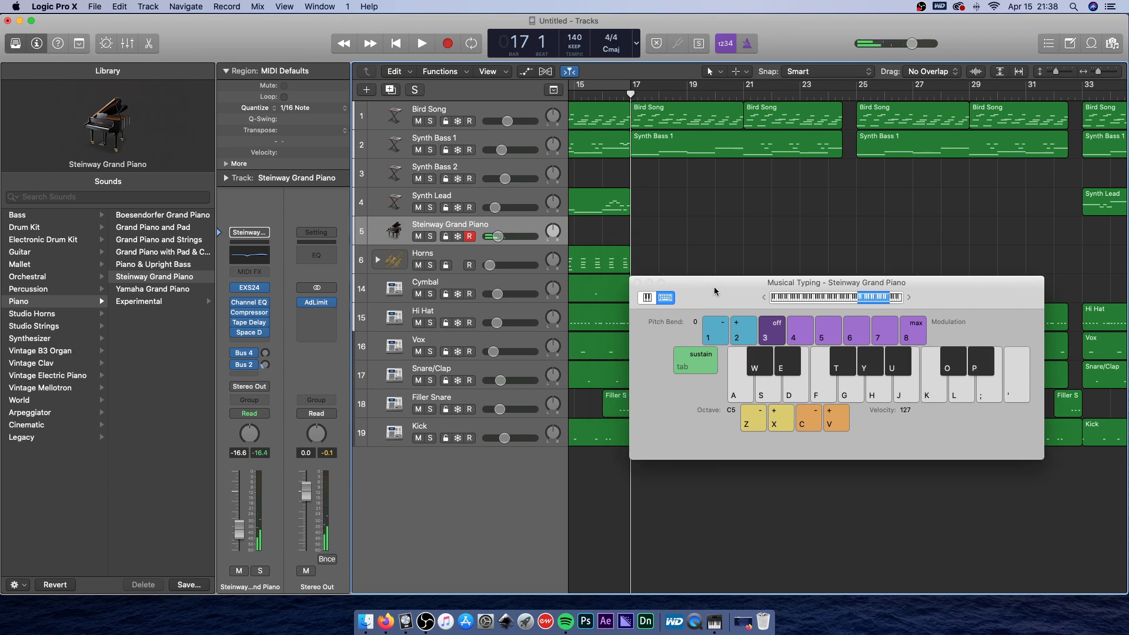
pyautogui.click(447, 43)
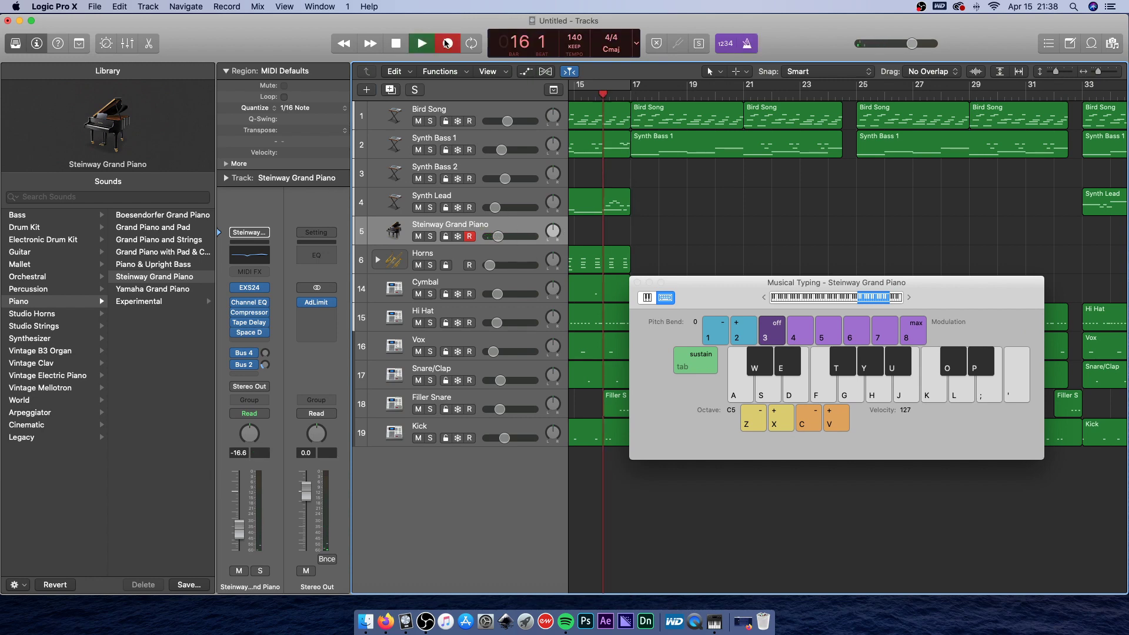
pyautogui.press('k')
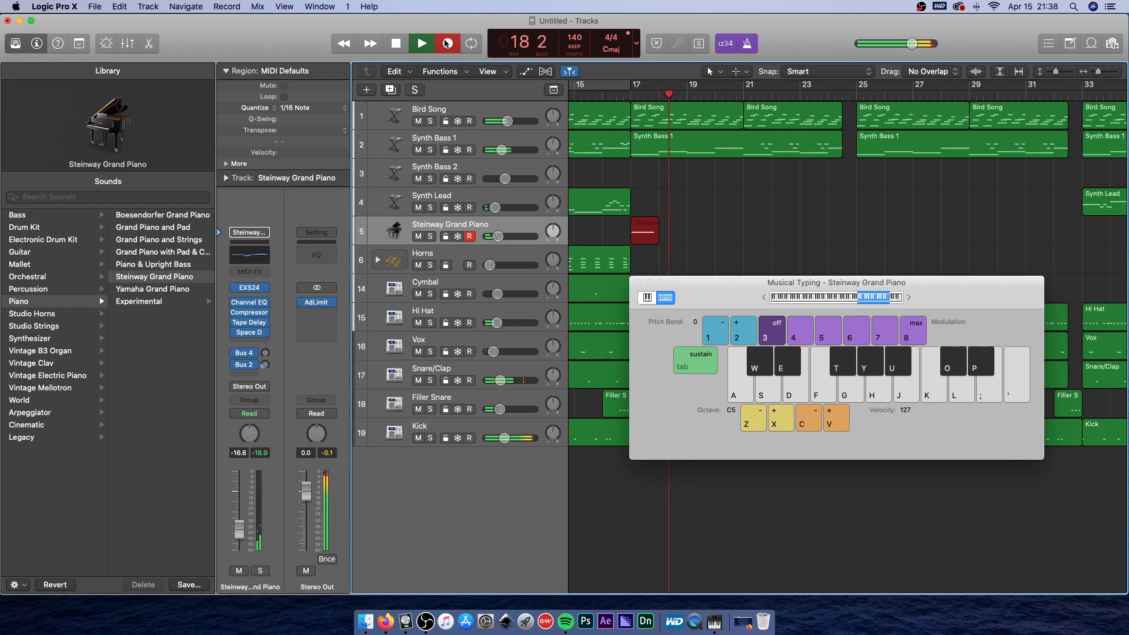
pyautogui.press('f')
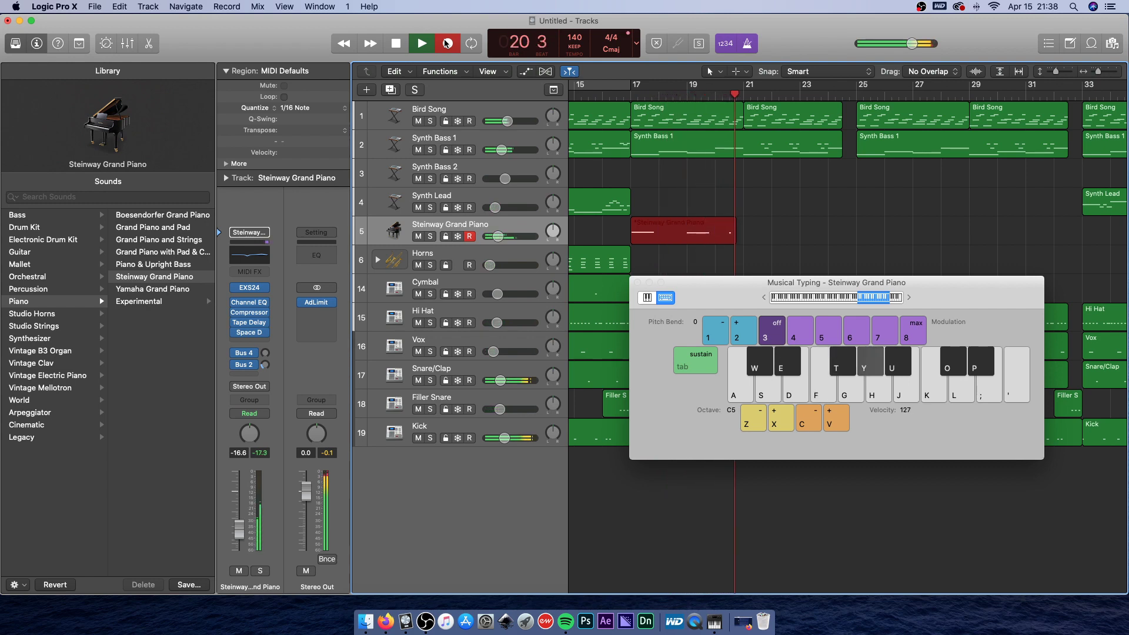
pyautogui.press('k')
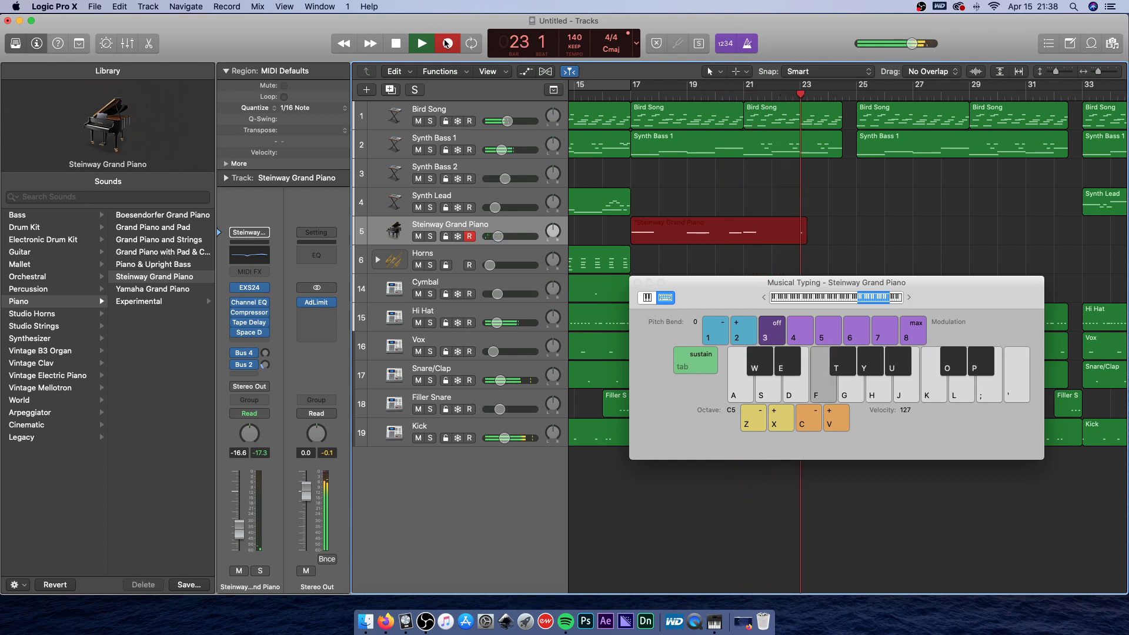
pyautogui.press('f')
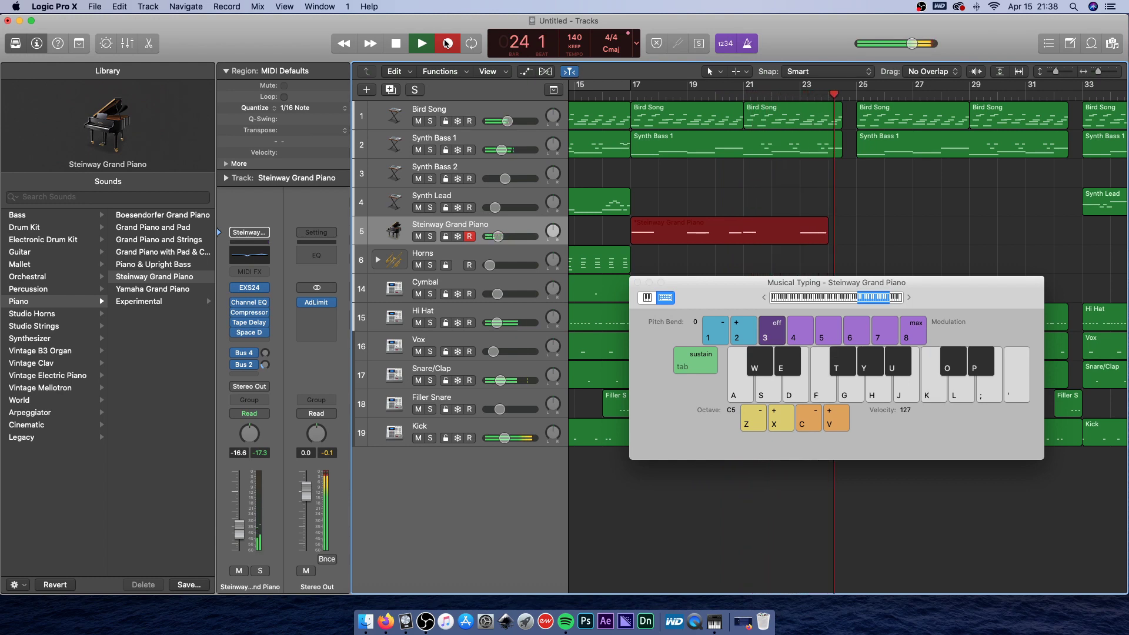
pyautogui.press('k')
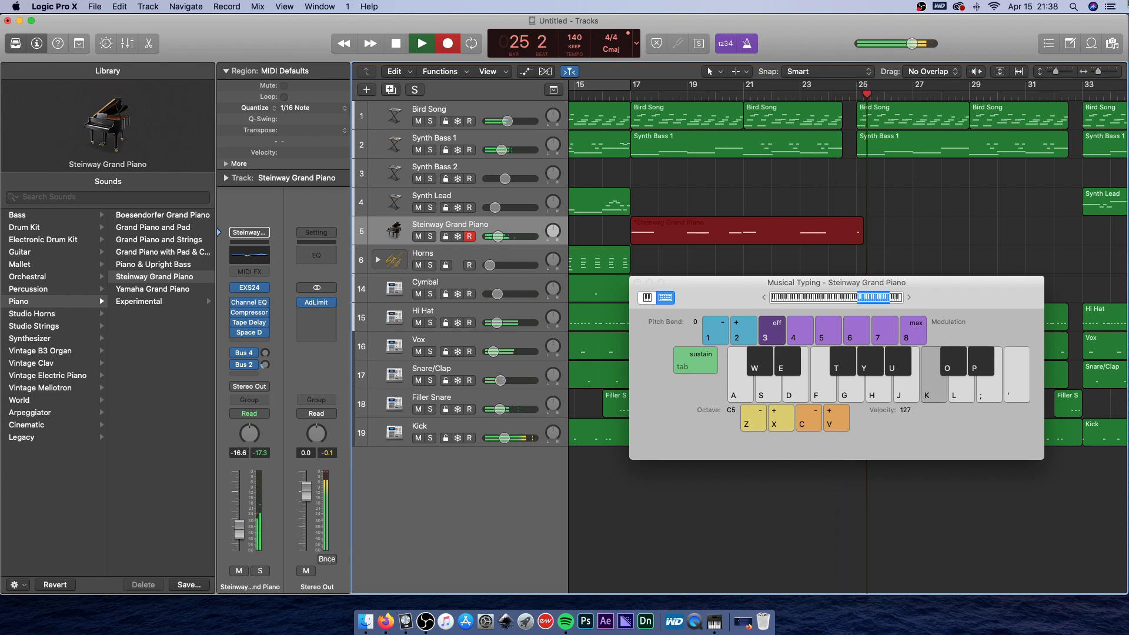
pyautogui.press('a')
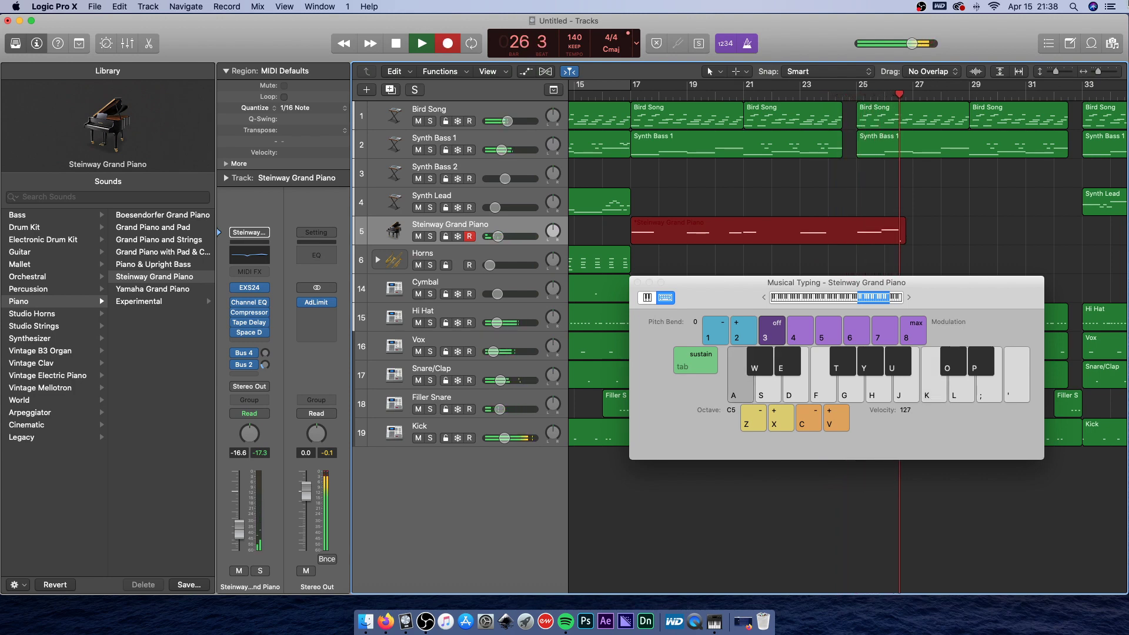
pyautogui.press('e')
pyautogui.press('g')
pyautogui.press('k')
pyautogui.press('f')
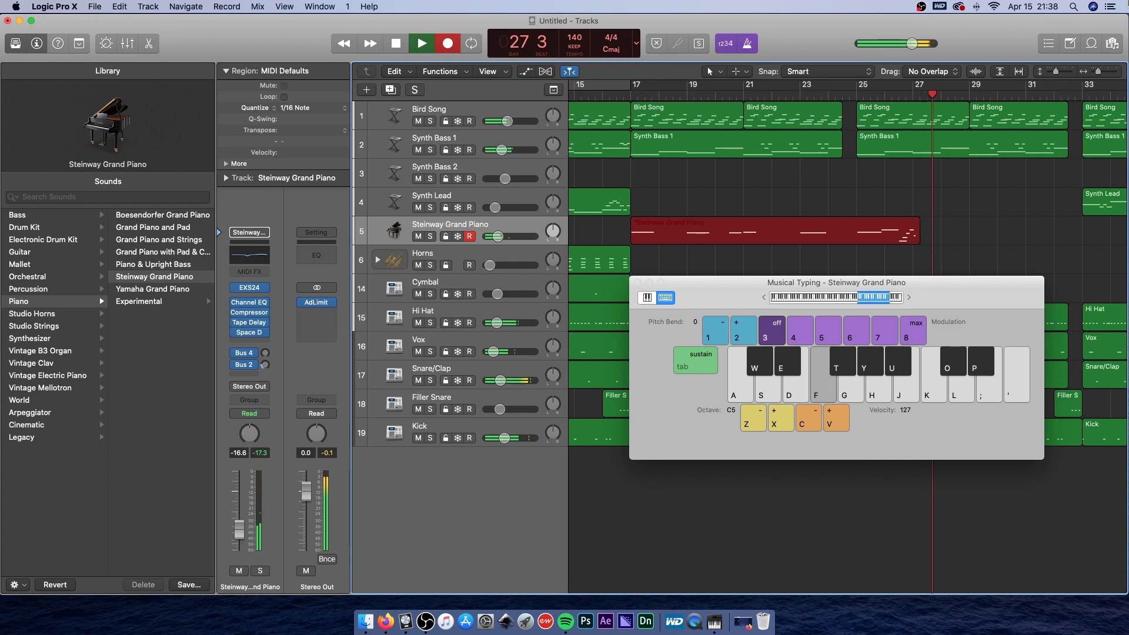
pyautogui.press('y')
pyautogui.press('g')
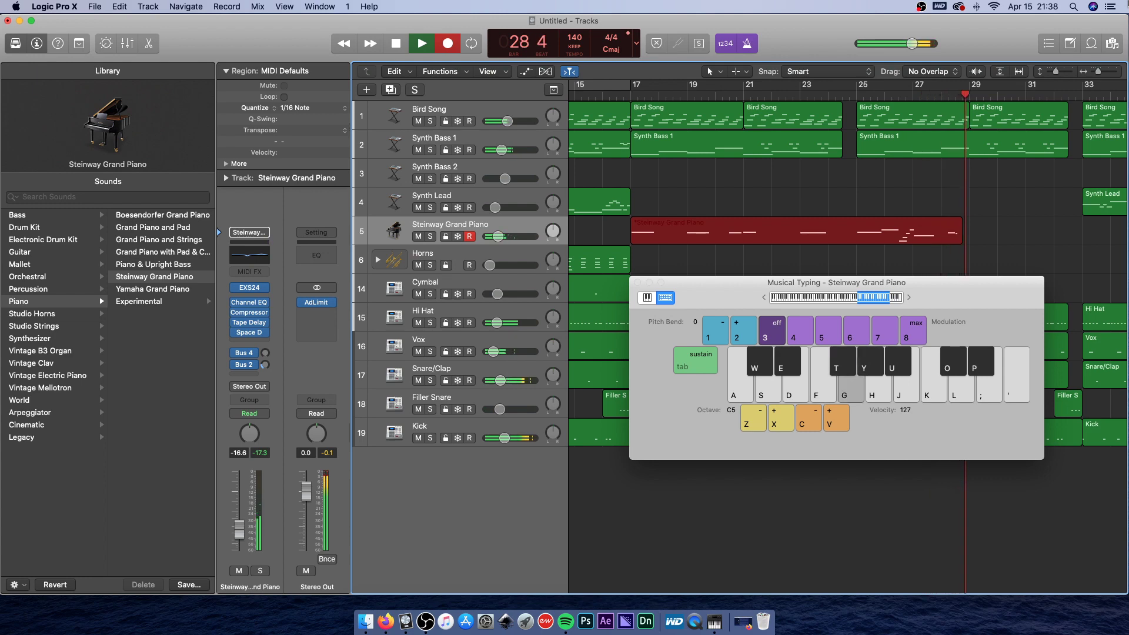
pyautogui.press('k')
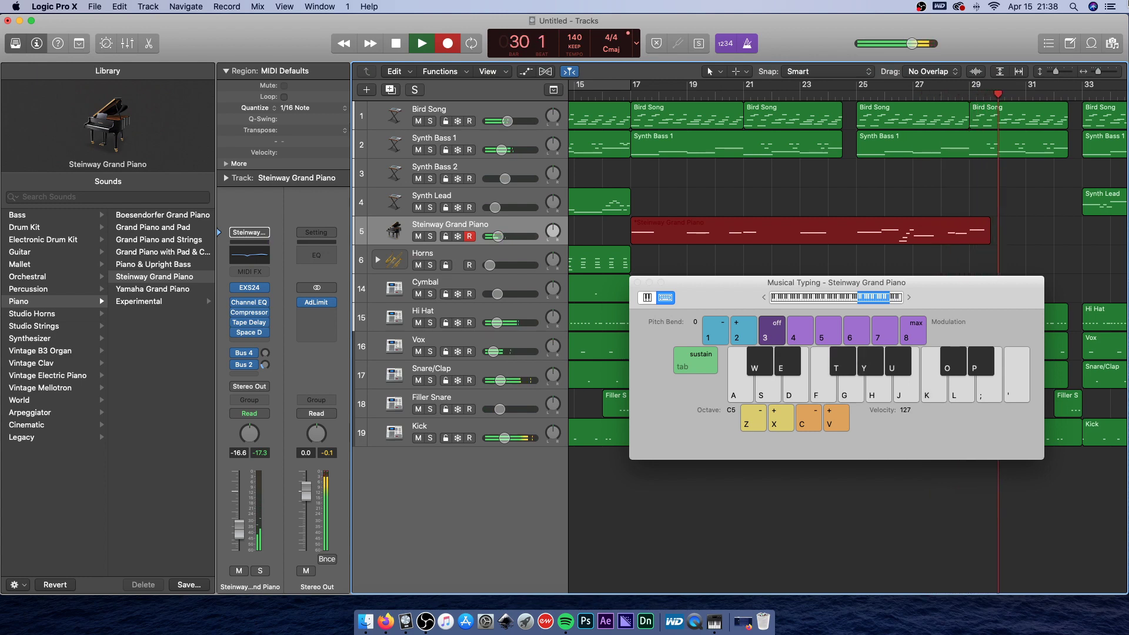
pyautogui.press('a')
pyautogui.press('y')
pyautogui.press('f')
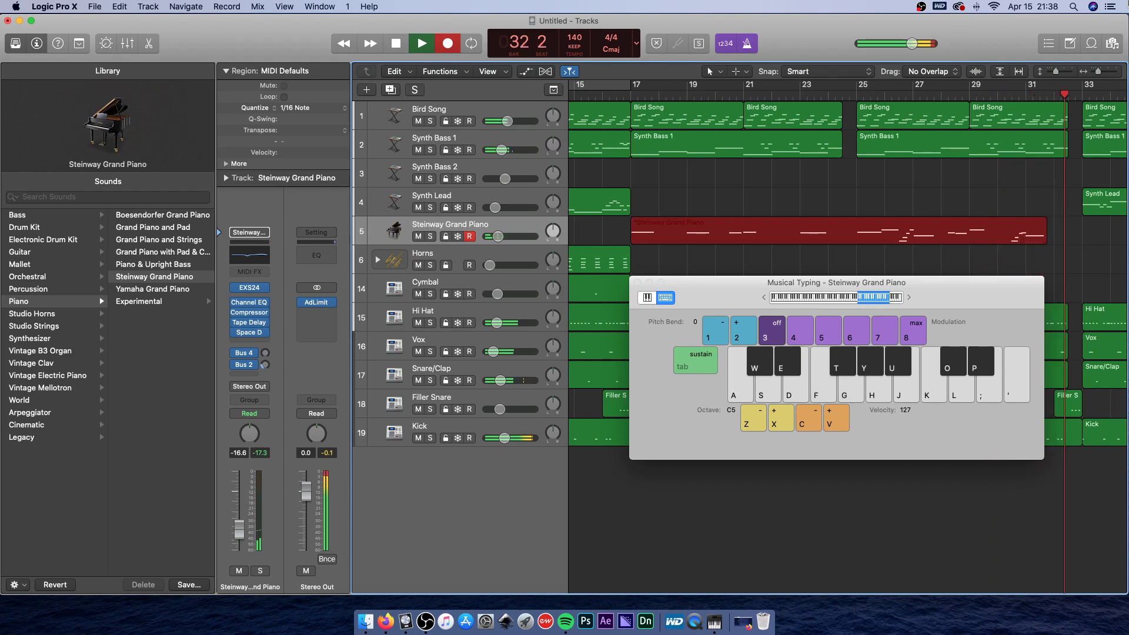
pyautogui.press('space')
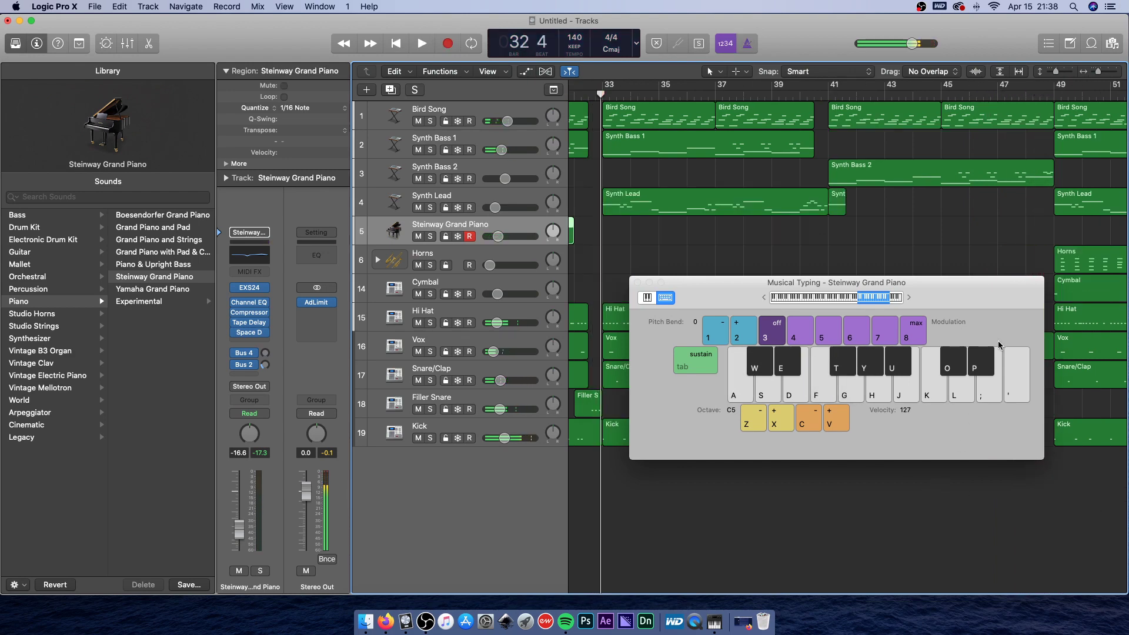
# Close Musical Typing and quantize all notes of the recorded Steinway Grand Piano region to 1/16 Note.
pyautogui.hscroll(-2, 661, 276)
pyautogui.click(639, 285)
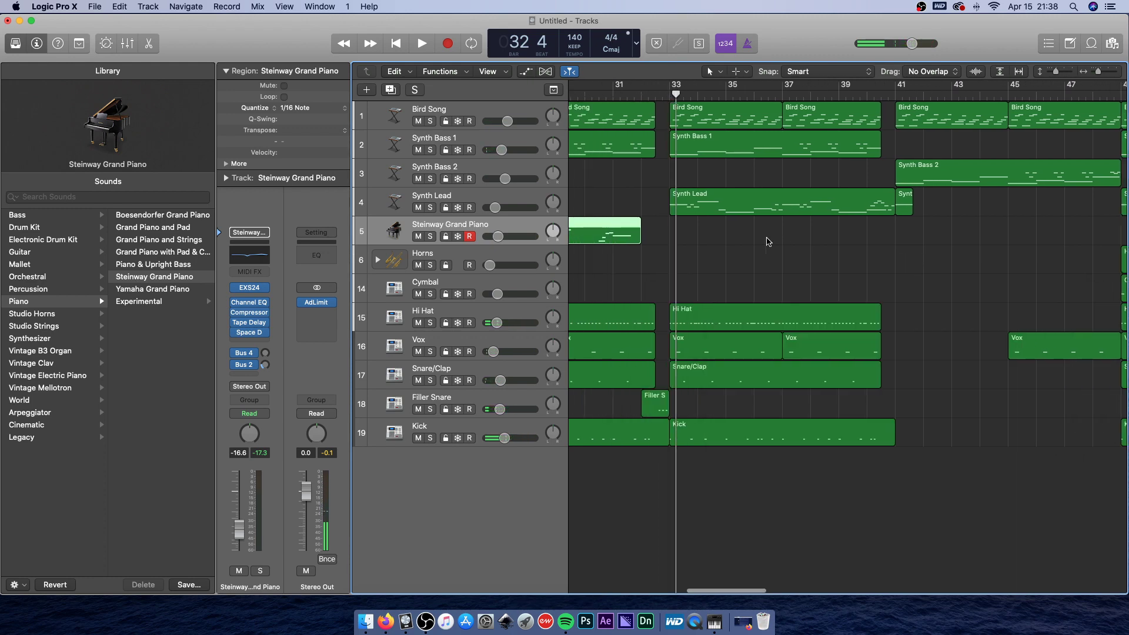
pyautogui.hscroll(-2, 676, 353)
pyautogui.click(647, 233)
pyautogui.press('e')
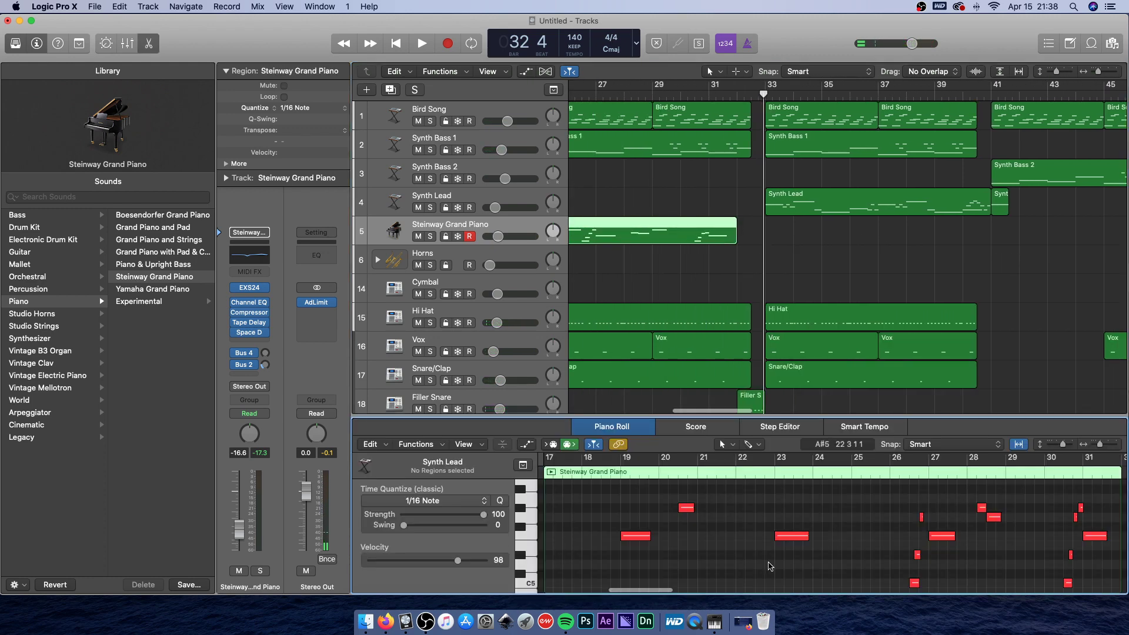
pyautogui.rightClick(742, 531)
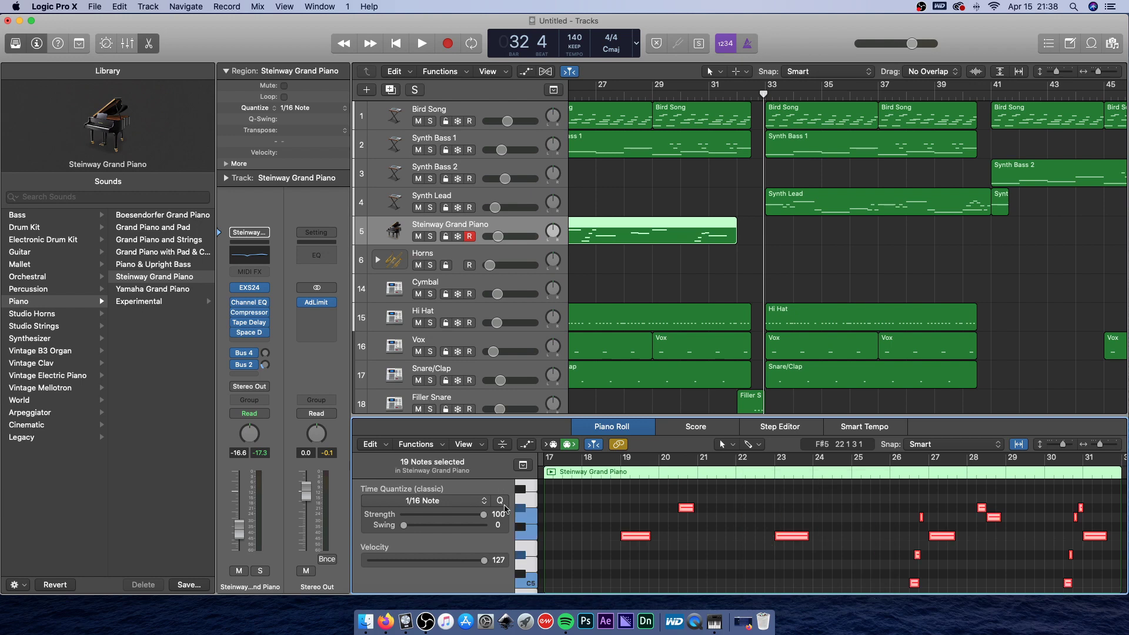
pyautogui.click(604, 521)
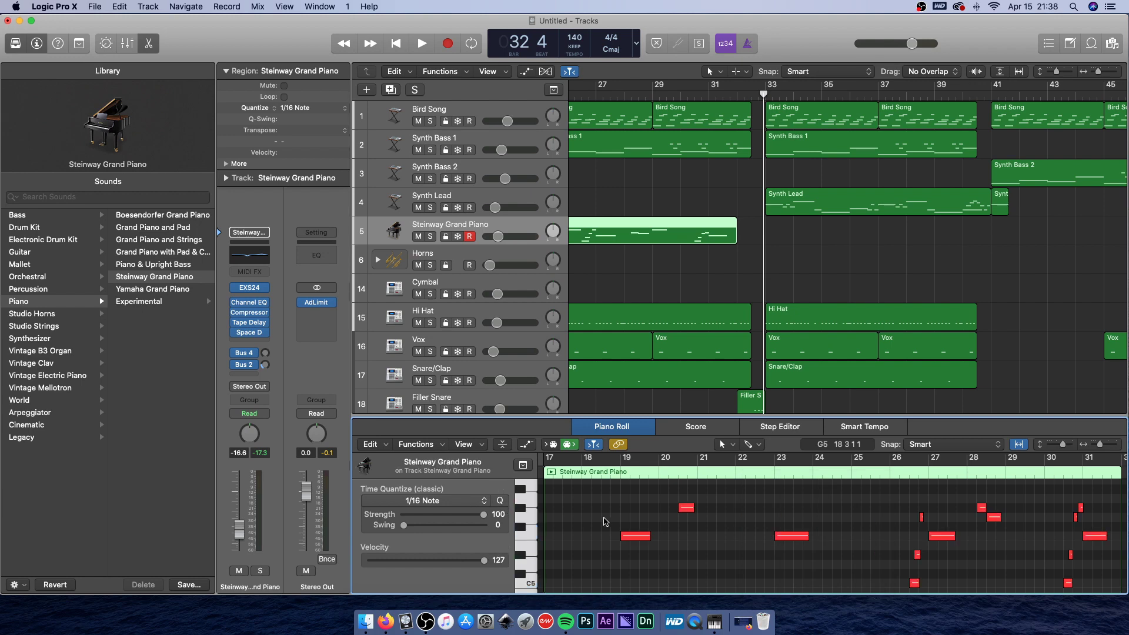
pyautogui.click(632, 427)
pyautogui.click(632, 427)
# Extend the end of the Steinway Grand Piano region to bar 33.
pyautogui.click(733, 186)
pyautogui.moveTo(737, 241); pyautogui.dragTo(806, 248)
pyautogui.click(805, 247)
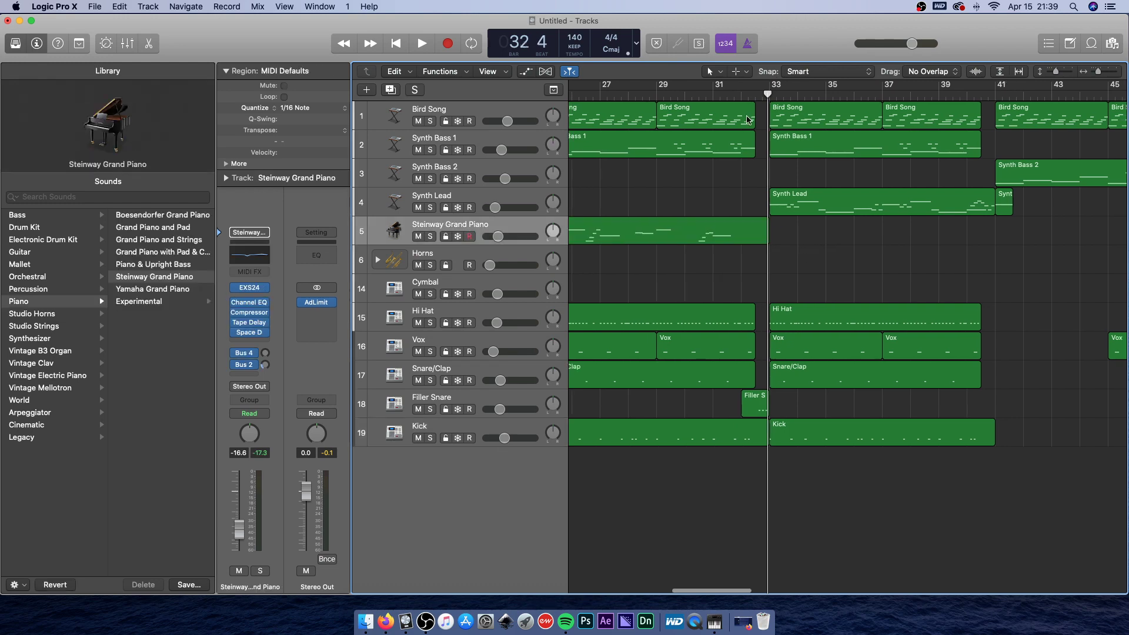
# Copy the Steinway Grand Piano region and paste it at bar 33, filling the lane up to bar 49.
pyautogui.hscroll(-5, 777, 247)
pyautogui.click(745, 243)
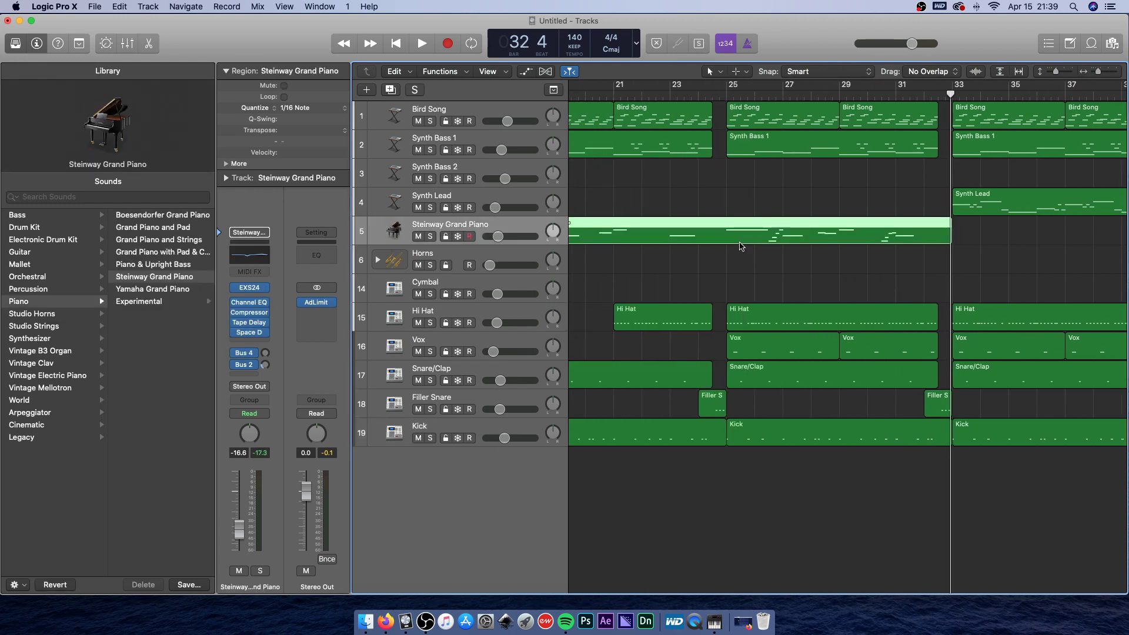
pyautogui.hscroll(3, 742, 248)
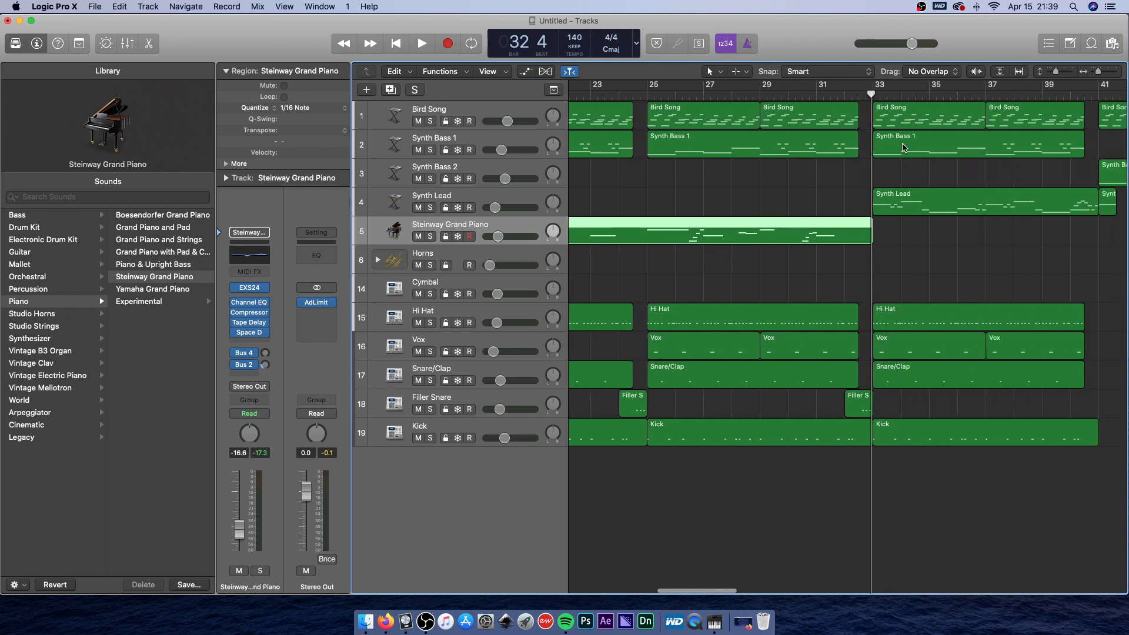
pyautogui.click(847, 97)
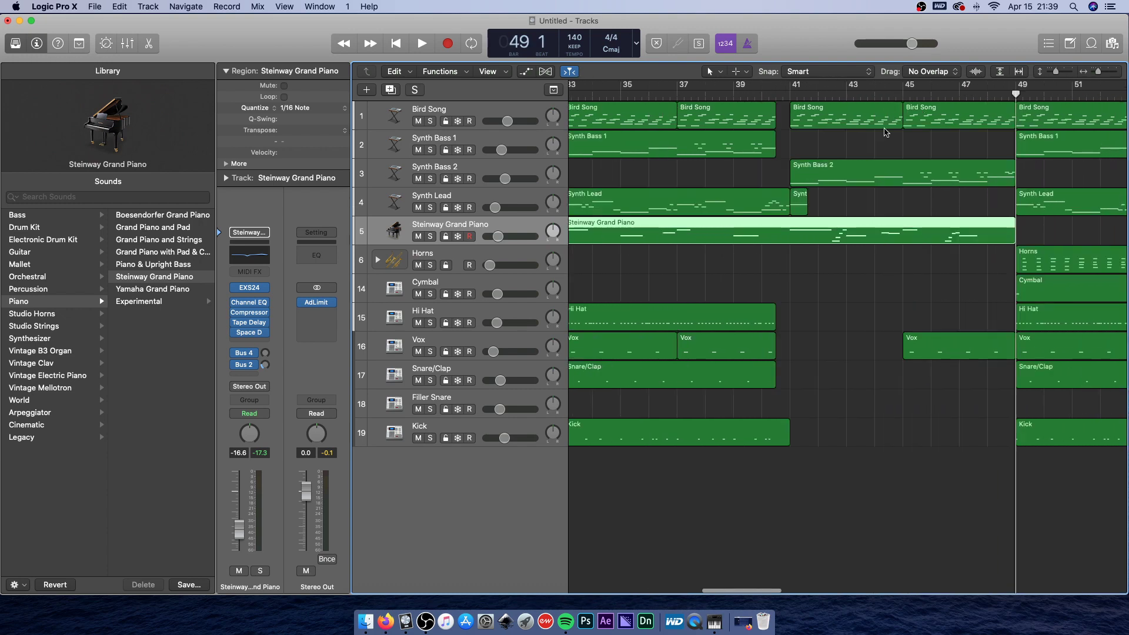
pyautogui.hscroll(-10, 847, 282)
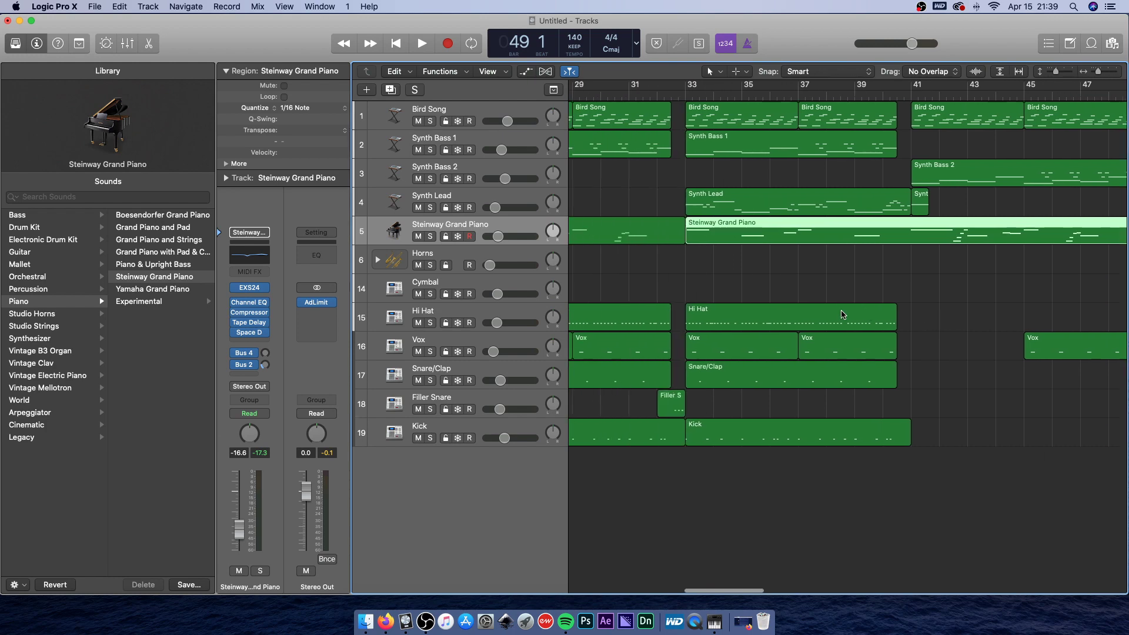
pyautogui.click(849, 279)
pyautogui.hscroll(5, 850, 278)
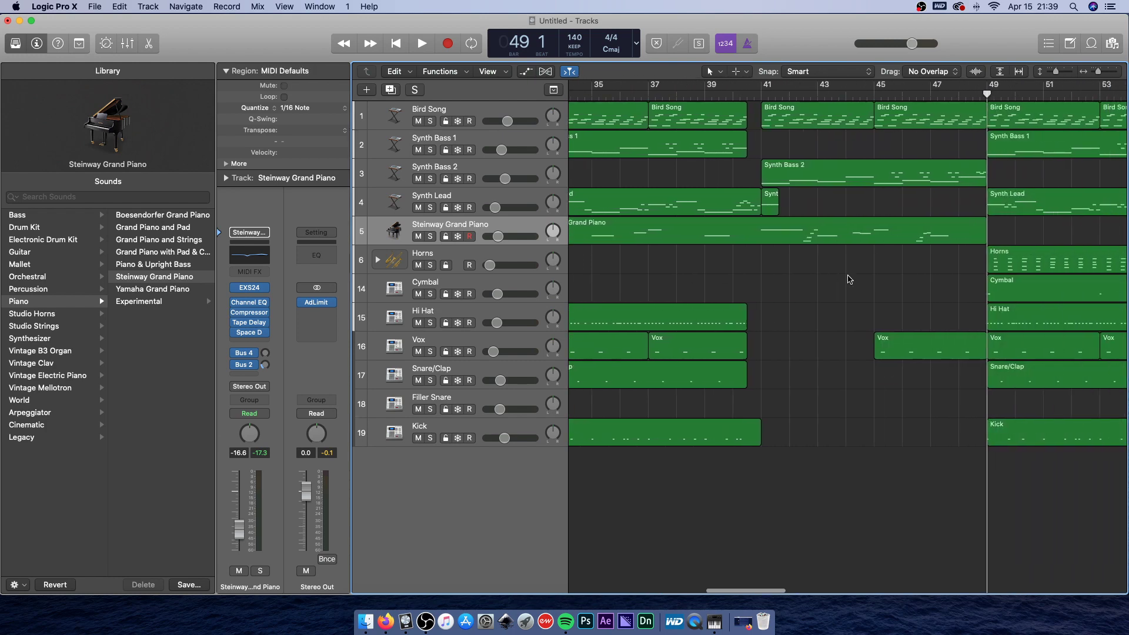
# Play the arrangement from about bar 31 to bar 34 to check the piano's transition at bar 33.
pyautogui.hscroll(-1, 854, 279)
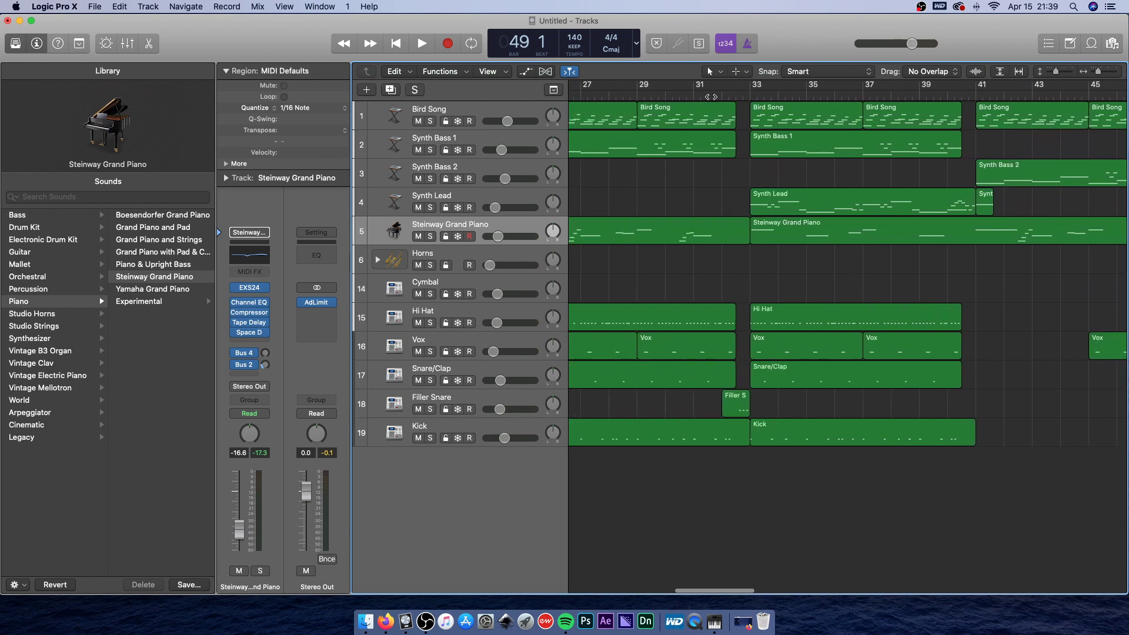
pyautogui.click(709, 94)
pyautogui.press('space')
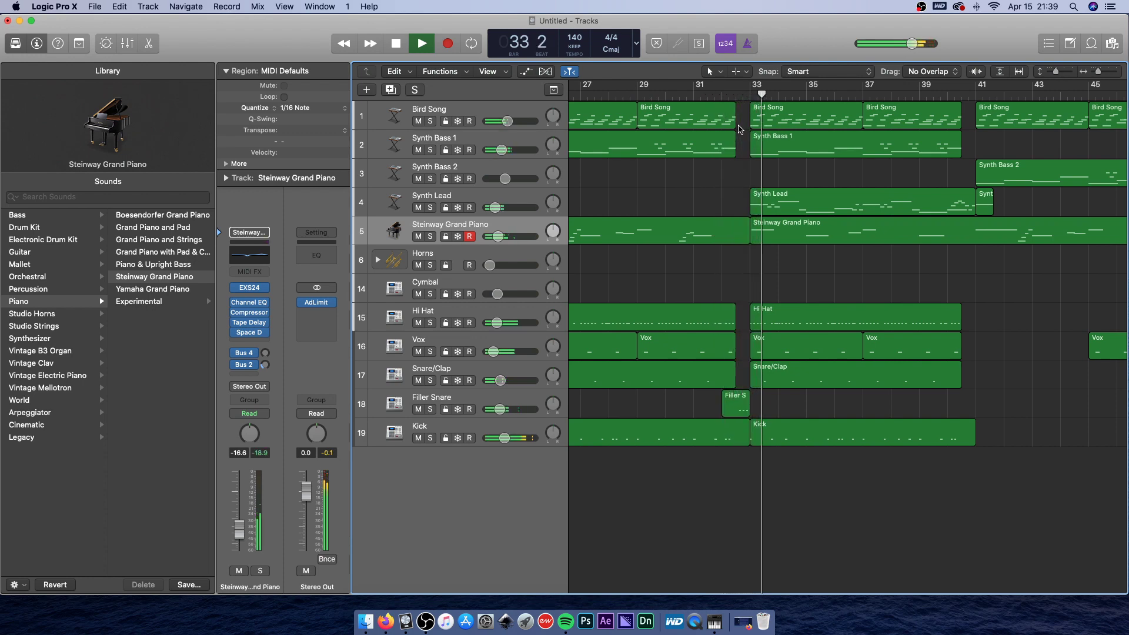
pyautogui.click(782, 232)
pyautogui.press('space')
# Open the piano region at bar 17 in the Piano Roll and quantize all its notes to 1/16 Note.
pyautogui.hscroll(-10, 794, 271)
pyautogui.click(735, 238)
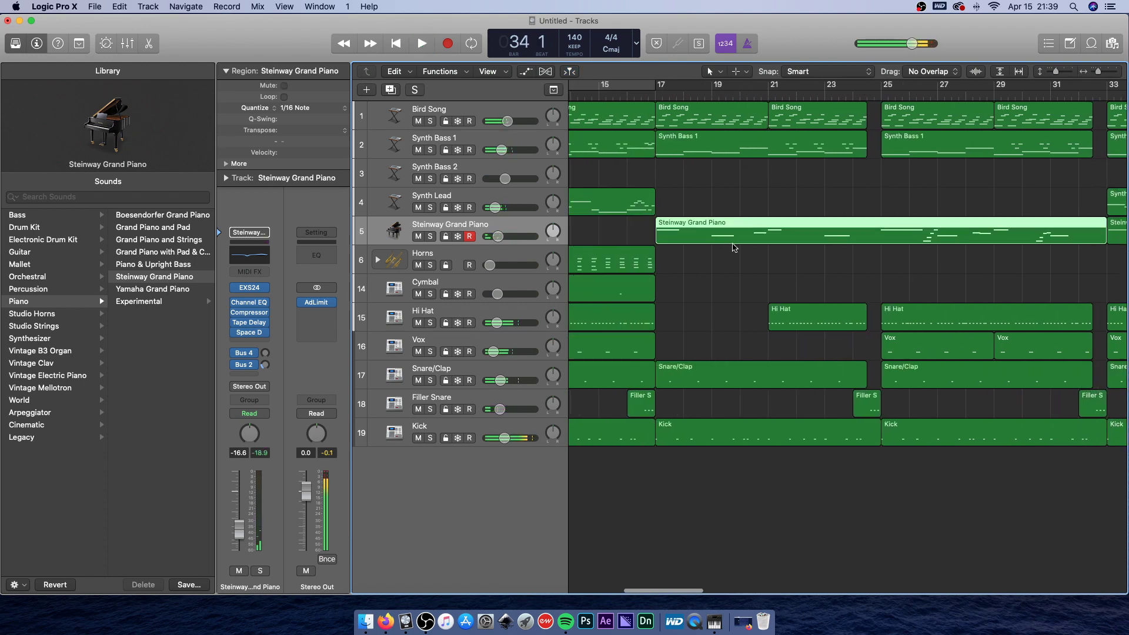
pyautogui.doubleClick(700, 226)
pyautogui.hscroll(-3, 671, 535)
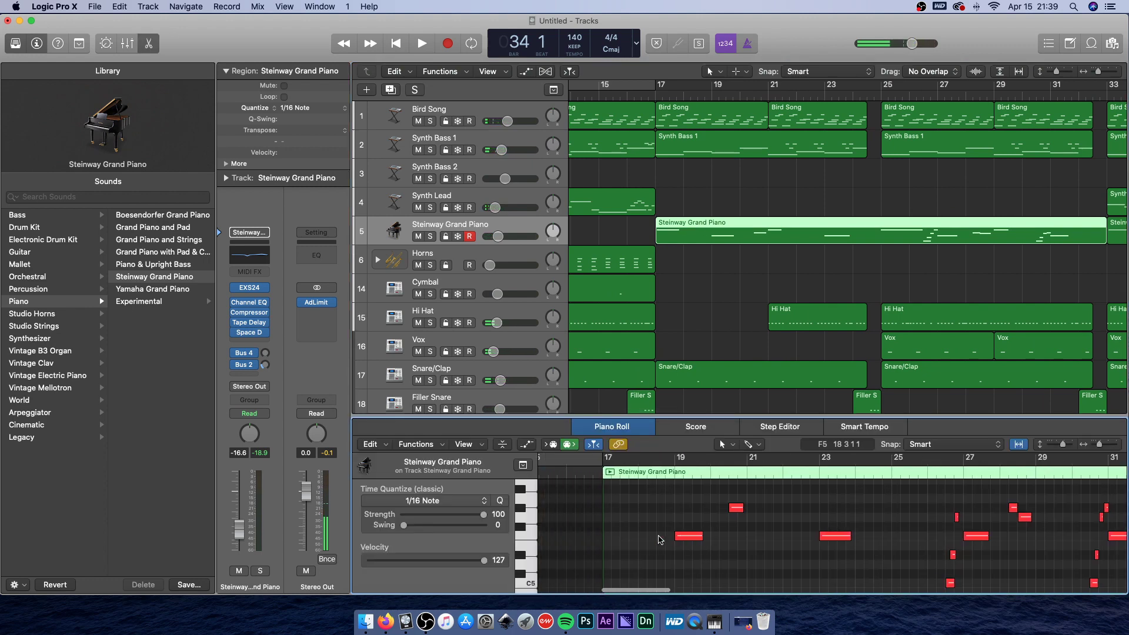
pyautogui.scroll(3, 661, 538)
pyautogui.rightClick(660, 539)
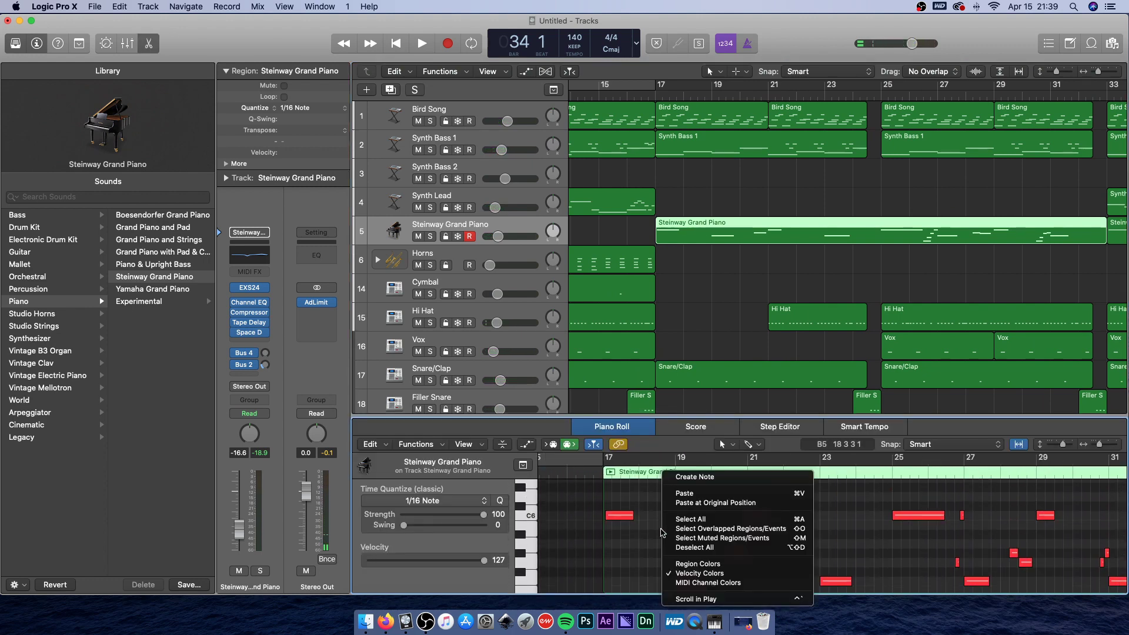
pyautogui.click(703, 521)
pyautogui.click(500, 502)
pyautogui.hscroll(2, 500, 504)
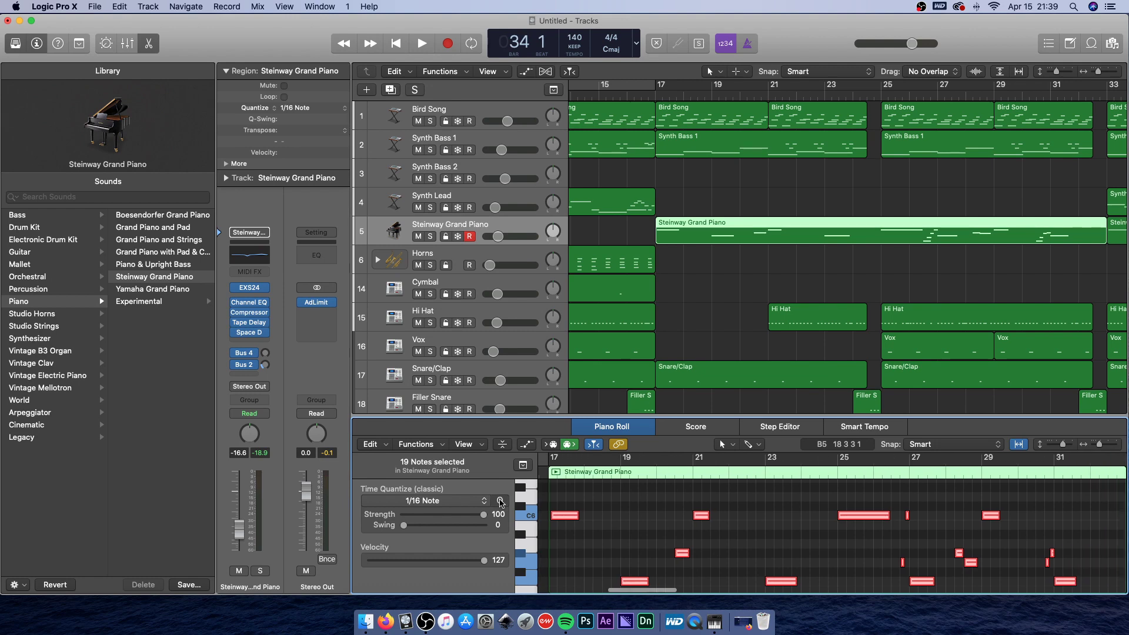
pyautogui.click(612, 534)
# Quantize only the region's first C6 note, at bar 17, to 1/8 Note.
pyautogui.hscroll(-3, 615, 531)
pyautogui.click(625, 515)
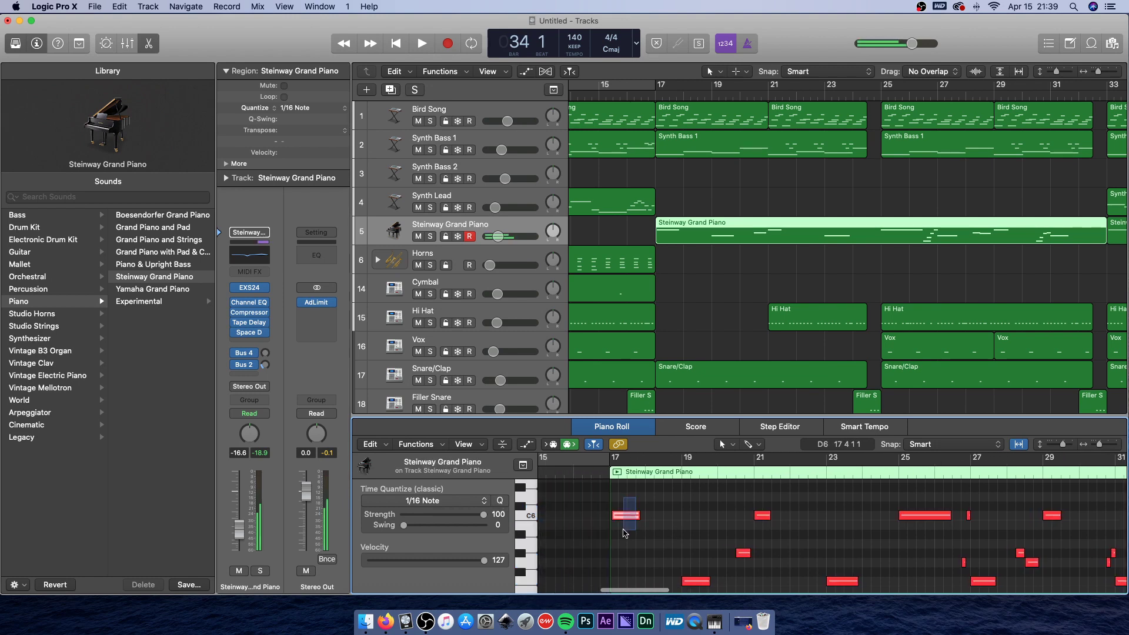
pyautogui.click(422, 501)
pyautogui.click(421, 564)
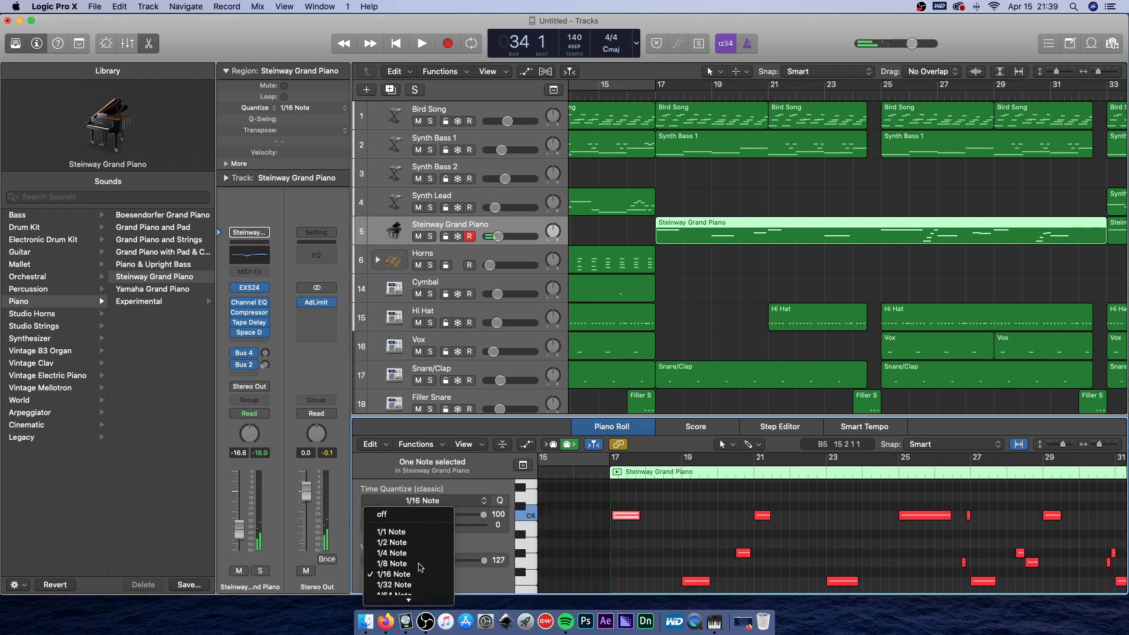
pyautogui.click(599, 552)
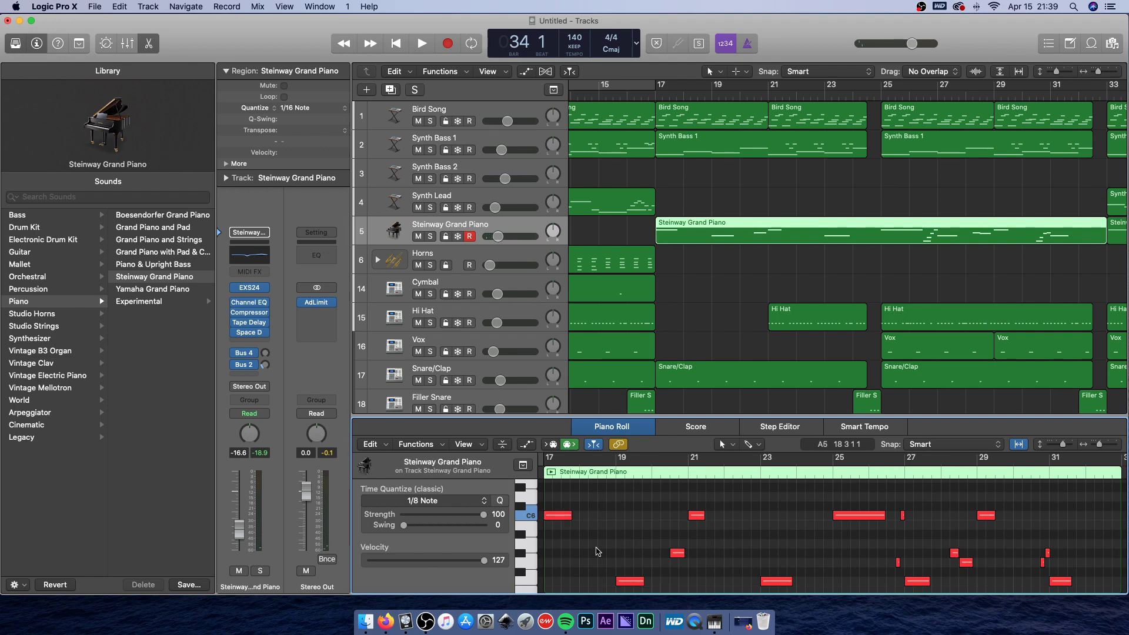
pyautogui.click(722, 254)
pyautogui.click(729, 227)
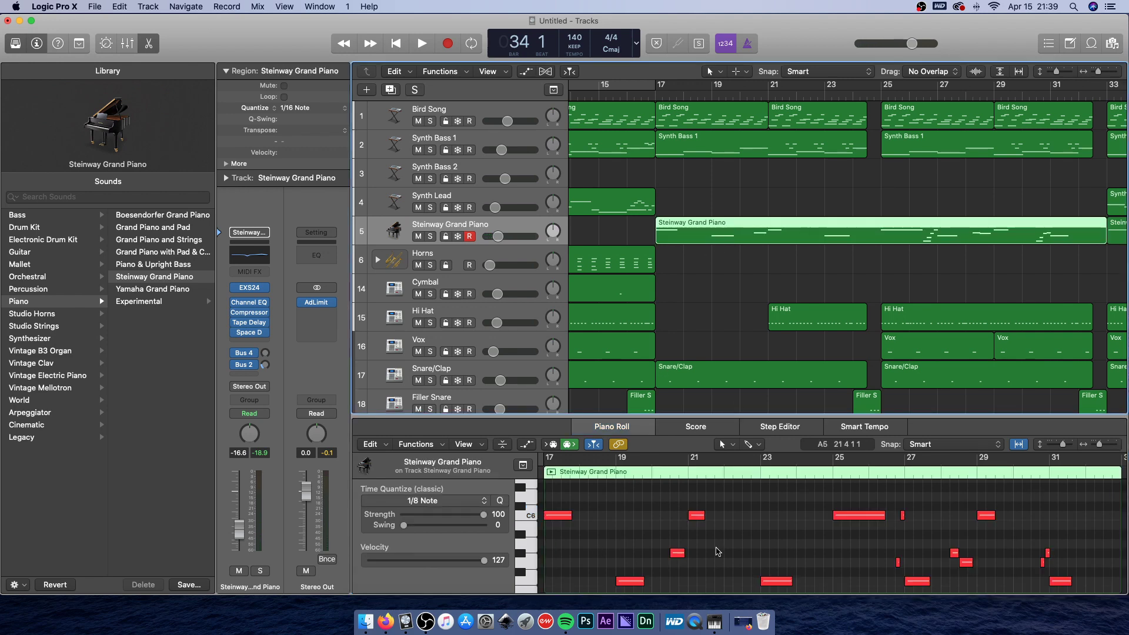
# Set the time quantize back to 1/16 Note and reapply it to the first C6 note at bar 17.
pyautogui.click(442, 505)
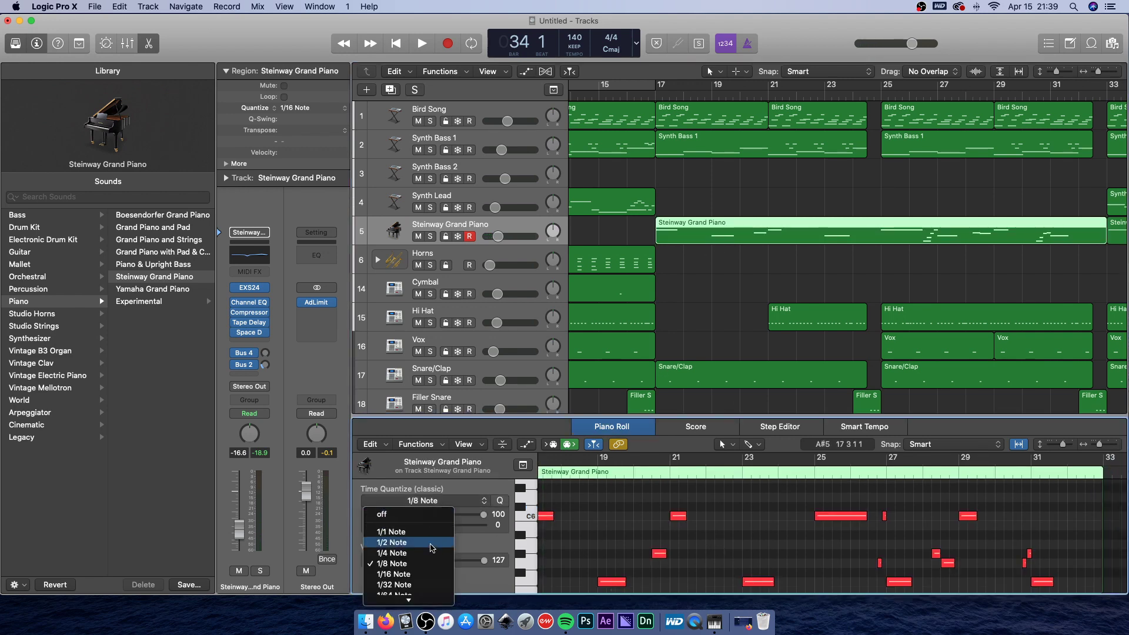
pyautogui.click(400, 574)
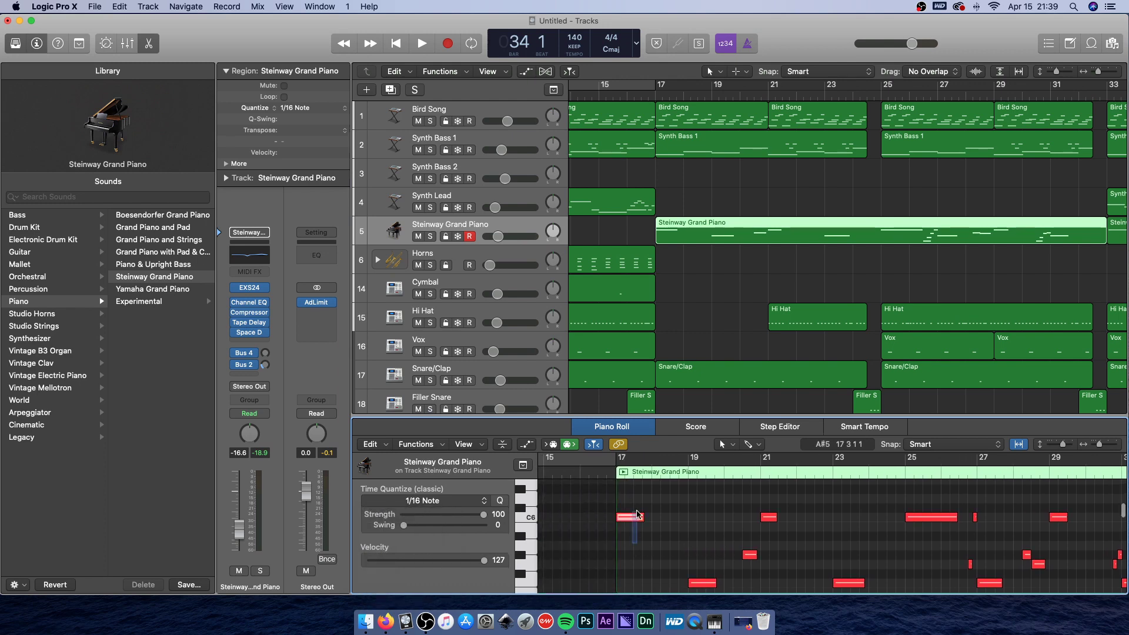
pyautogui.click(630, 516)
pyautogui.click(500, 501)
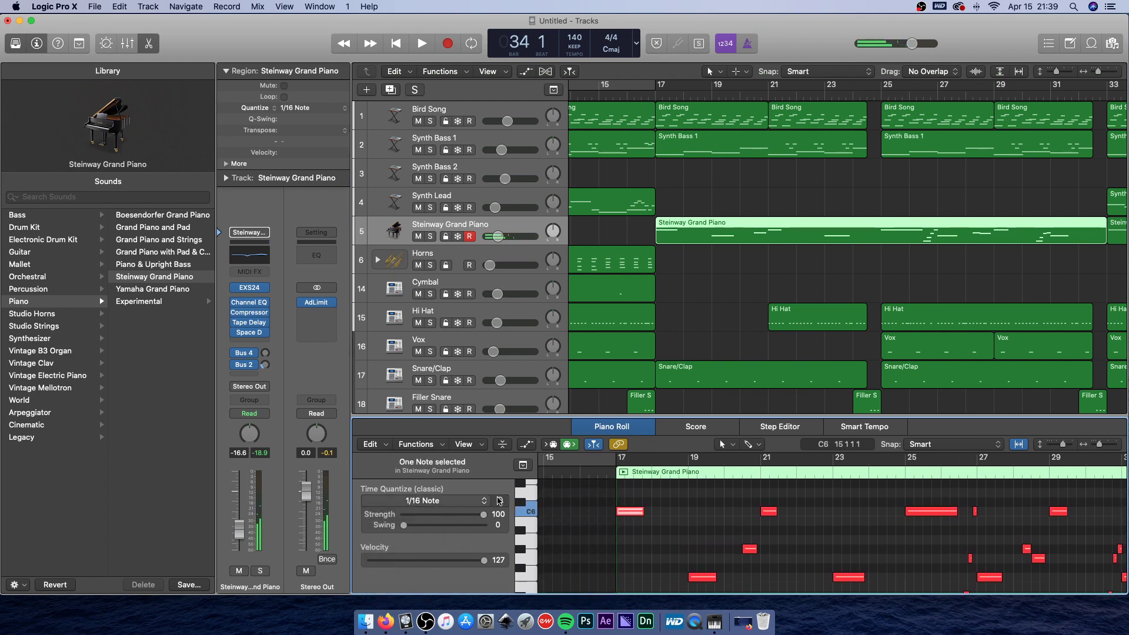
pyautogui.click(585, 541)
# Move the first C6 note of the piano region one sixteenth earlier, to position 17 1 1 1.
pyautogui.moveTo(1103, 446); pyautogui.dragTo(1112, 449)
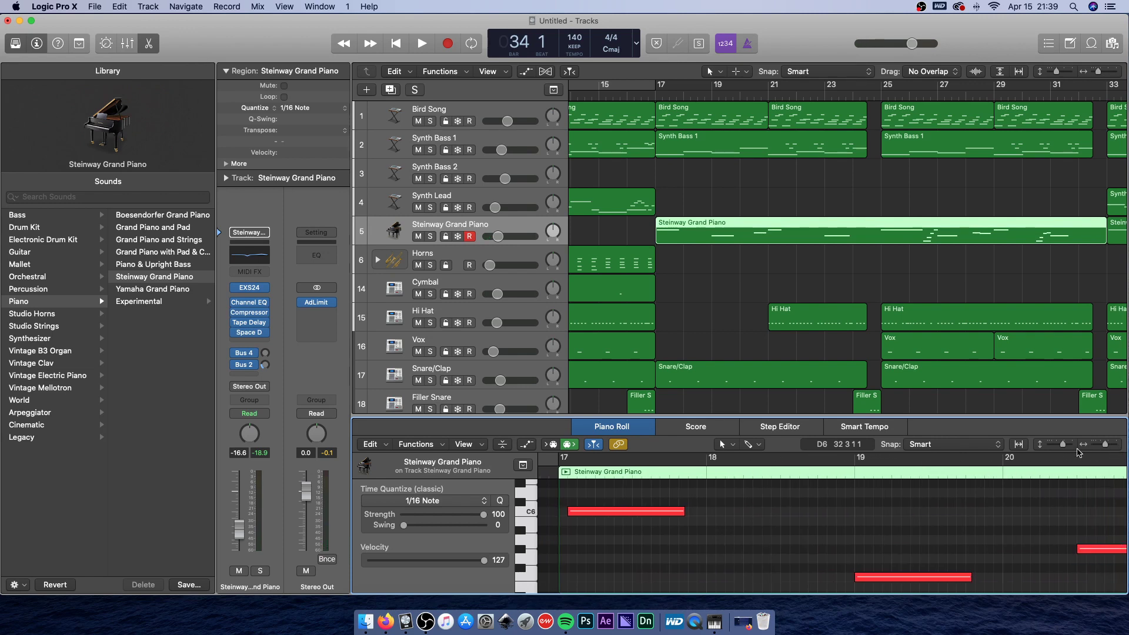
pyautogui.click(599, 511)
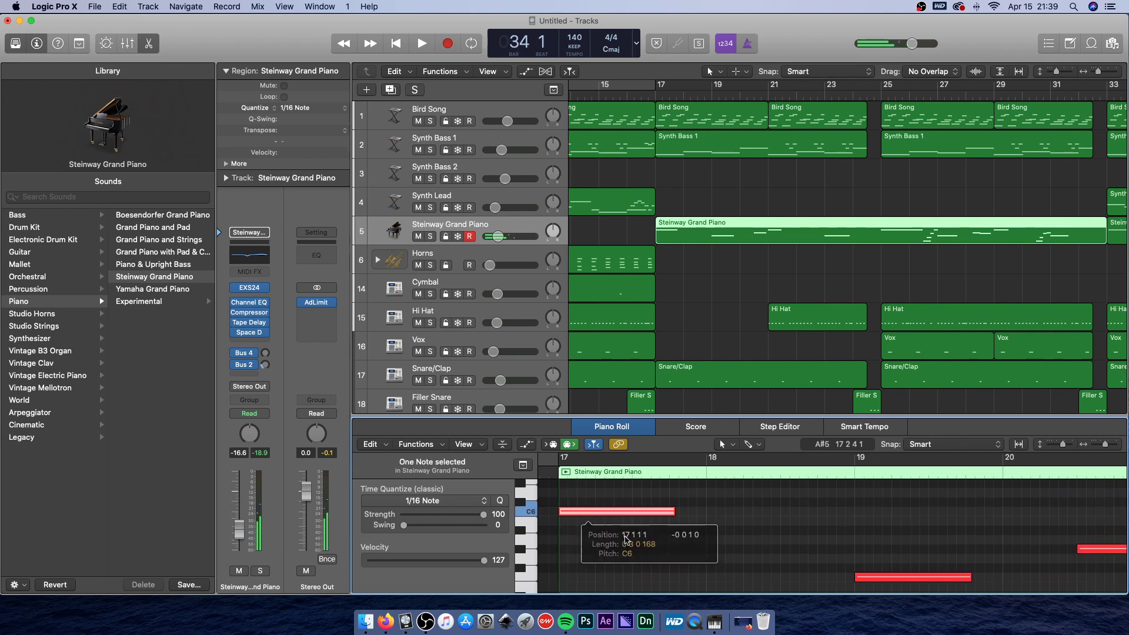
pyautogui.click(727, 242)
pyautogui.click(717, 227)
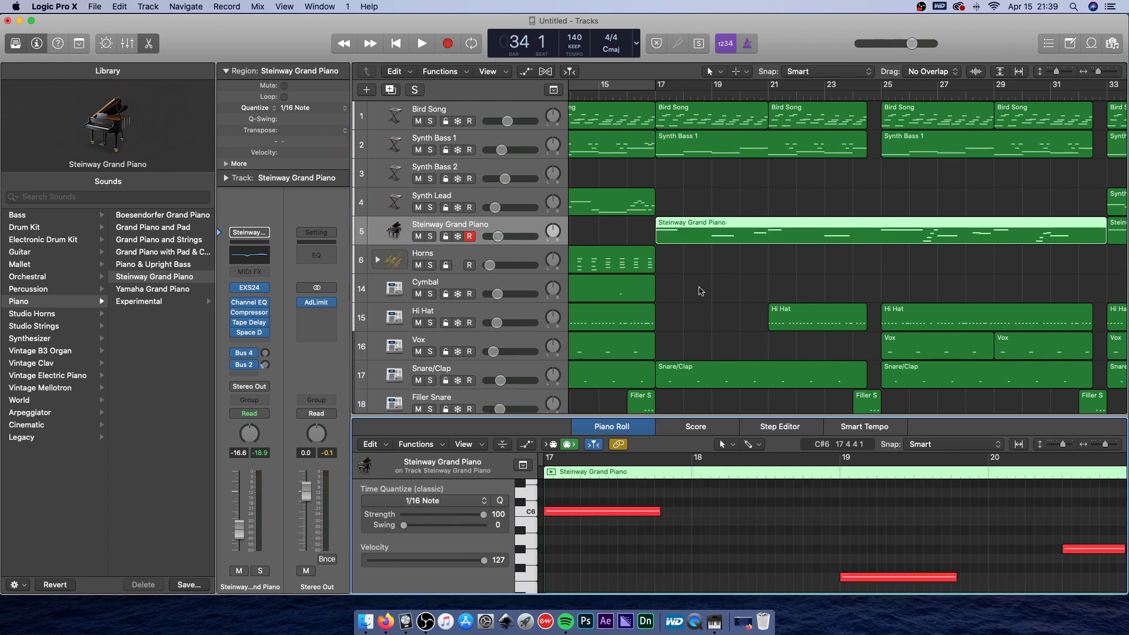
pyautogui.click(653, 511)
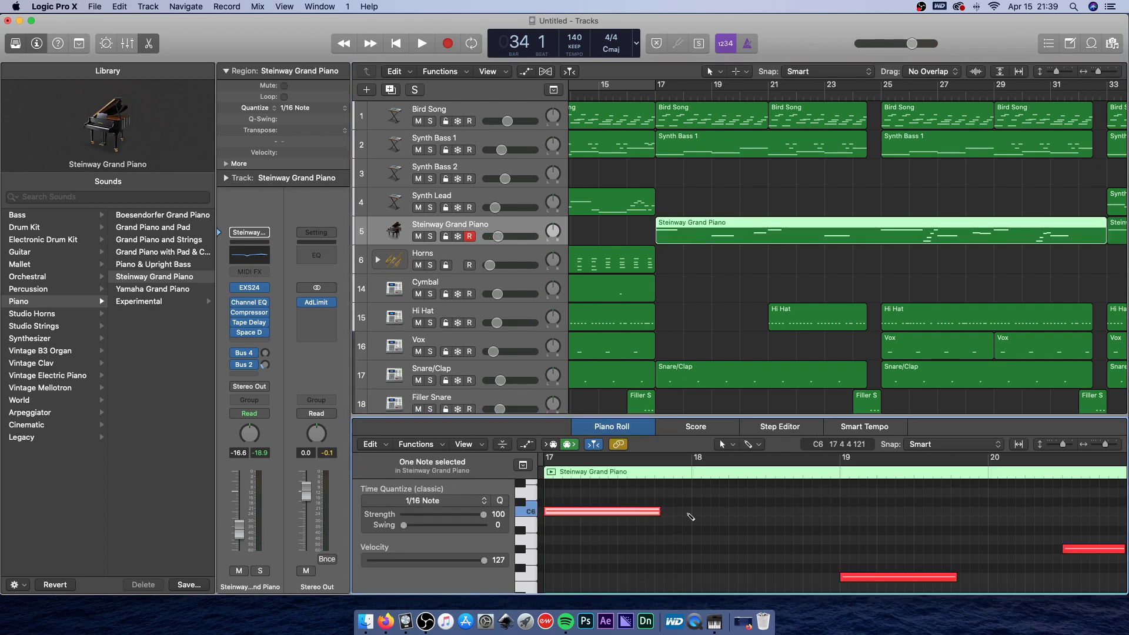
pyautogui.click(693, 516)
pyautogui.click(746, 247)
pyautogui.click(753, 232)
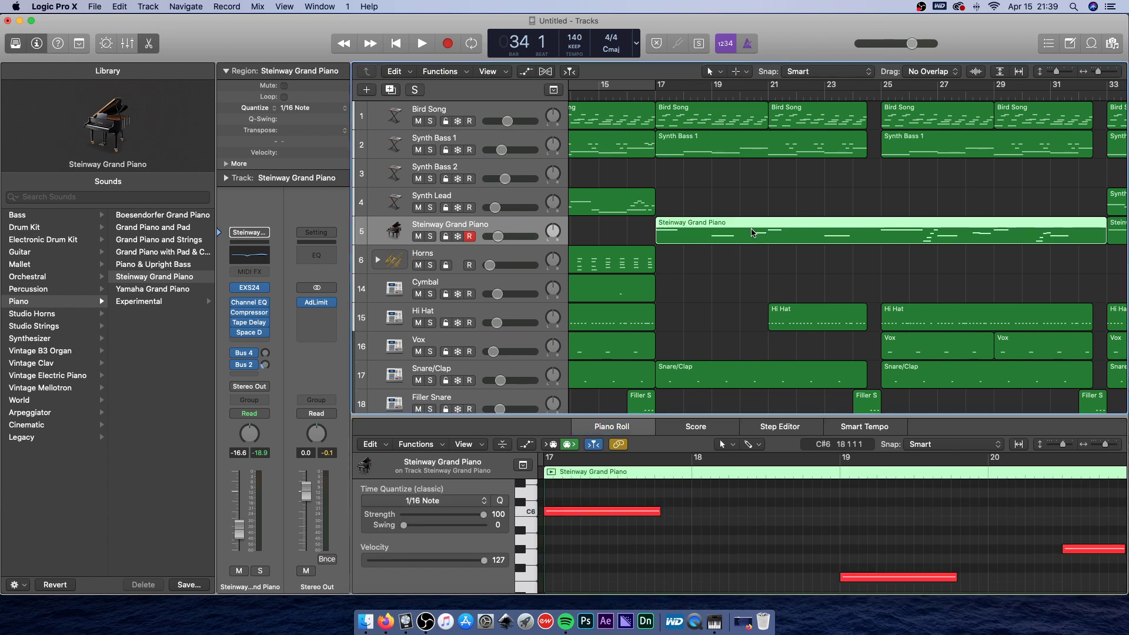
pyautogui.press('Delete')
pyautogui.click(654, 90)
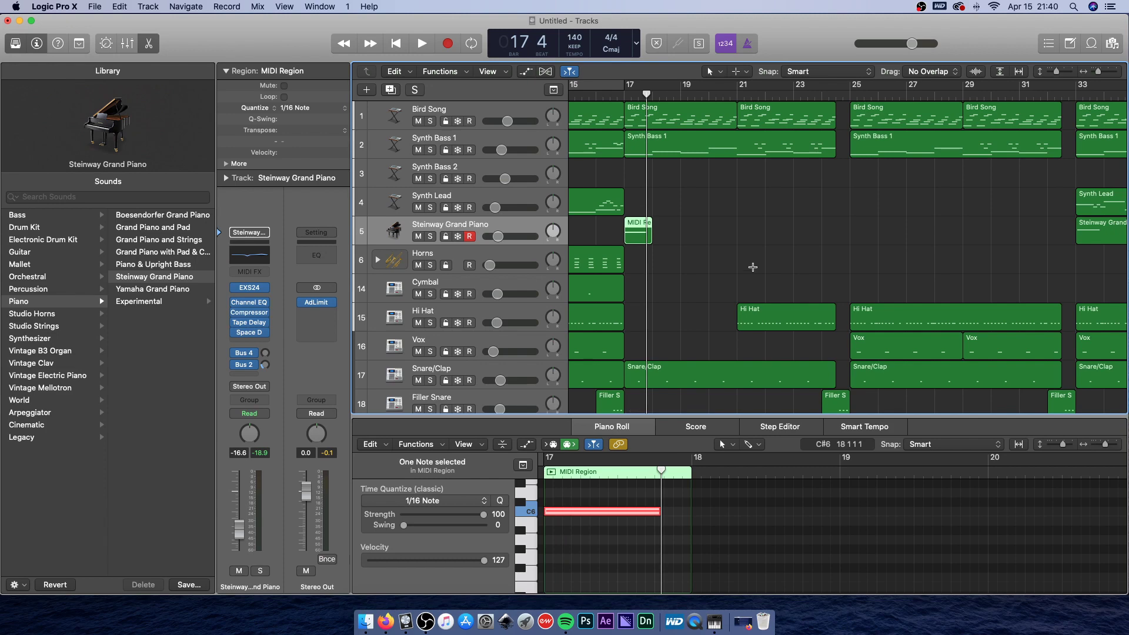
pyautogui.press('super+z')
pyautogui.press('super+z')
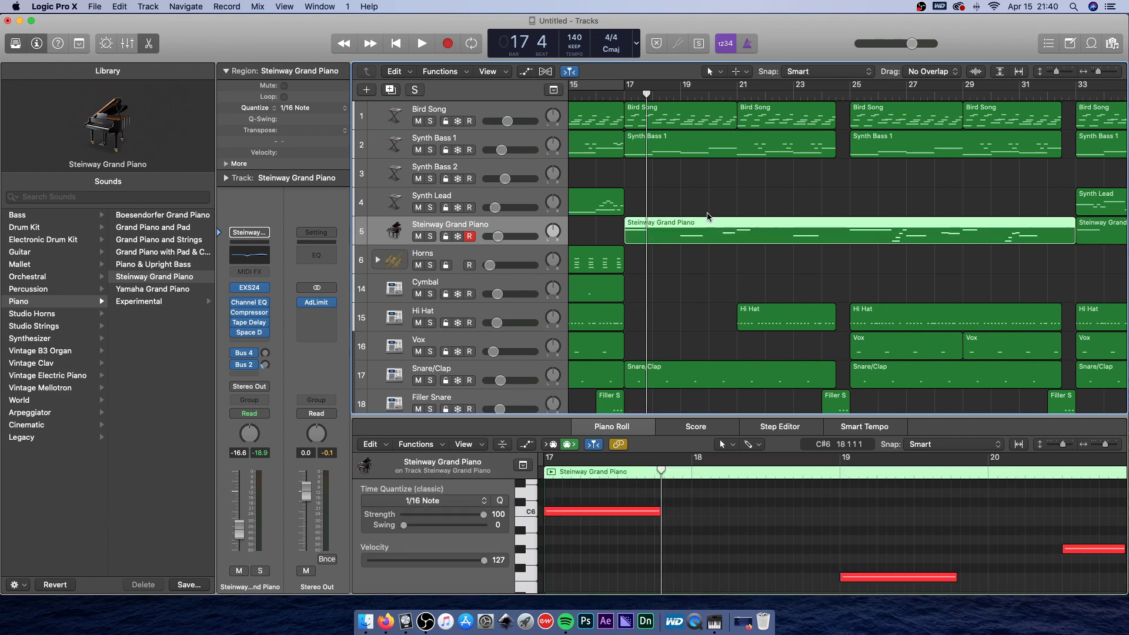
# Paste a copy of the corrected piano region at bar 33, replacing the existing repeat up to bar 49.
pyautogui.hscroll(10, 723, 147)
pyautogui.click(754, 97)
pyautogui.press('super+v')
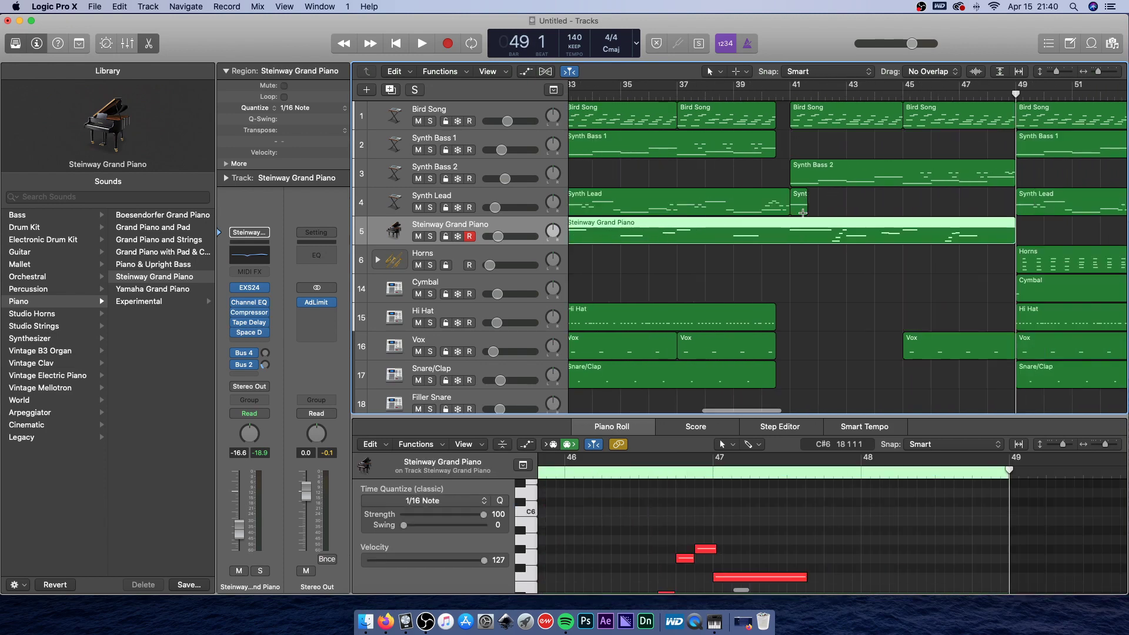
pyautogui.hscroll(15, 805, 248)
pyautogui.hscroll(-15, 804, 249)
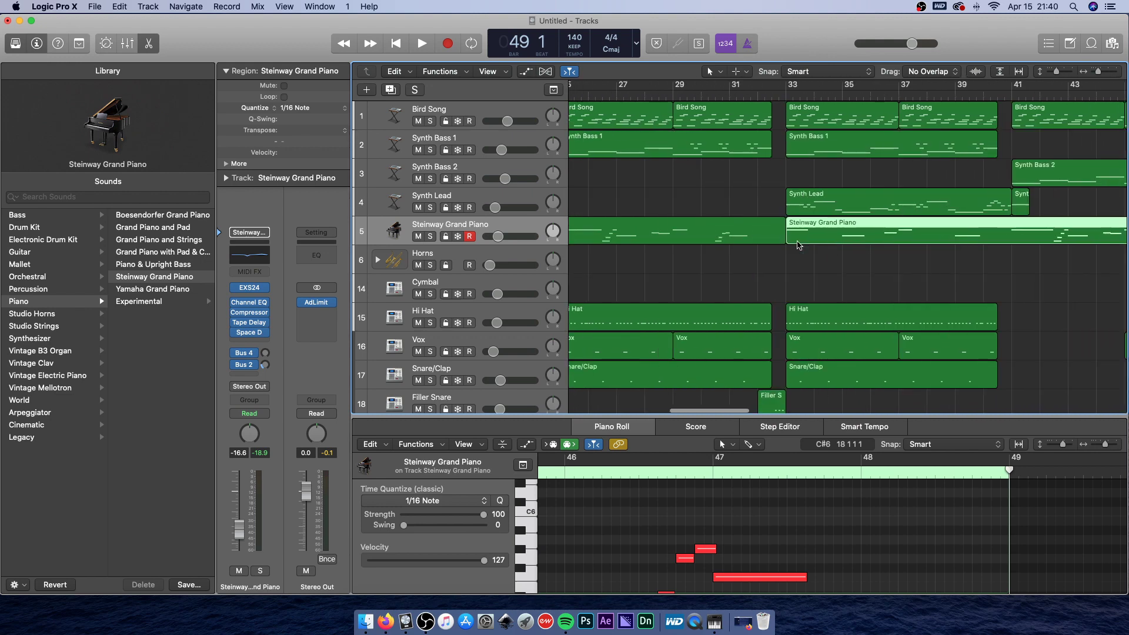
# Play from bar 32, lower the Steinway Grand Piano volume to -22.5 dB and close the Piano Roll.
pyautogui.click(849, 99)
pyautogui.press('space')
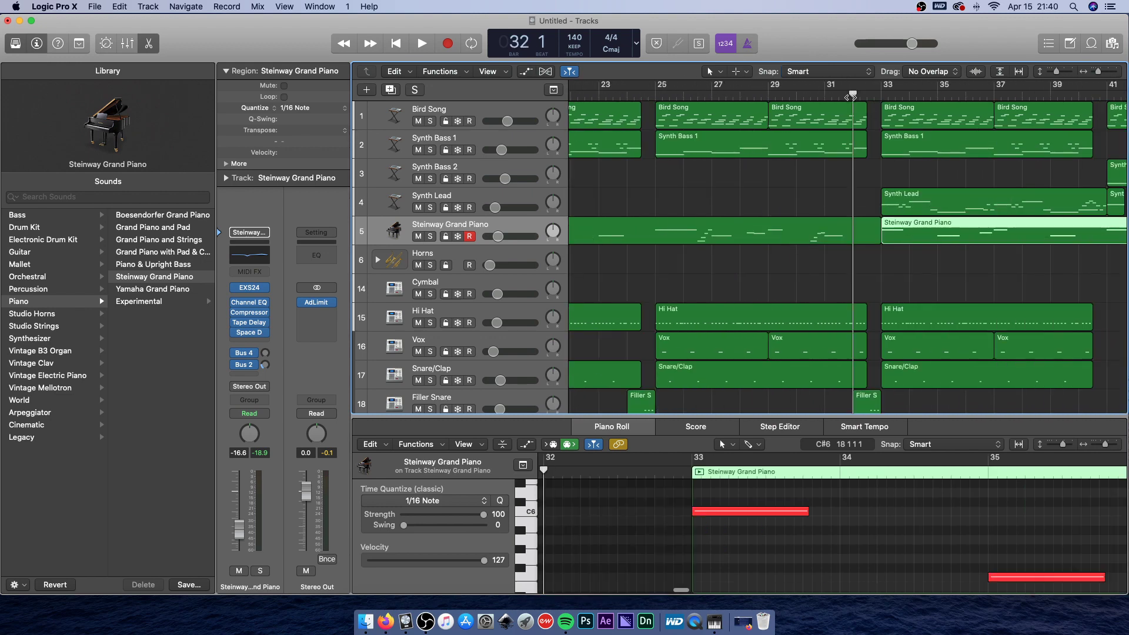
pyautogui.moveTo(498, 235); pyautogui.dragTo(494, 235)
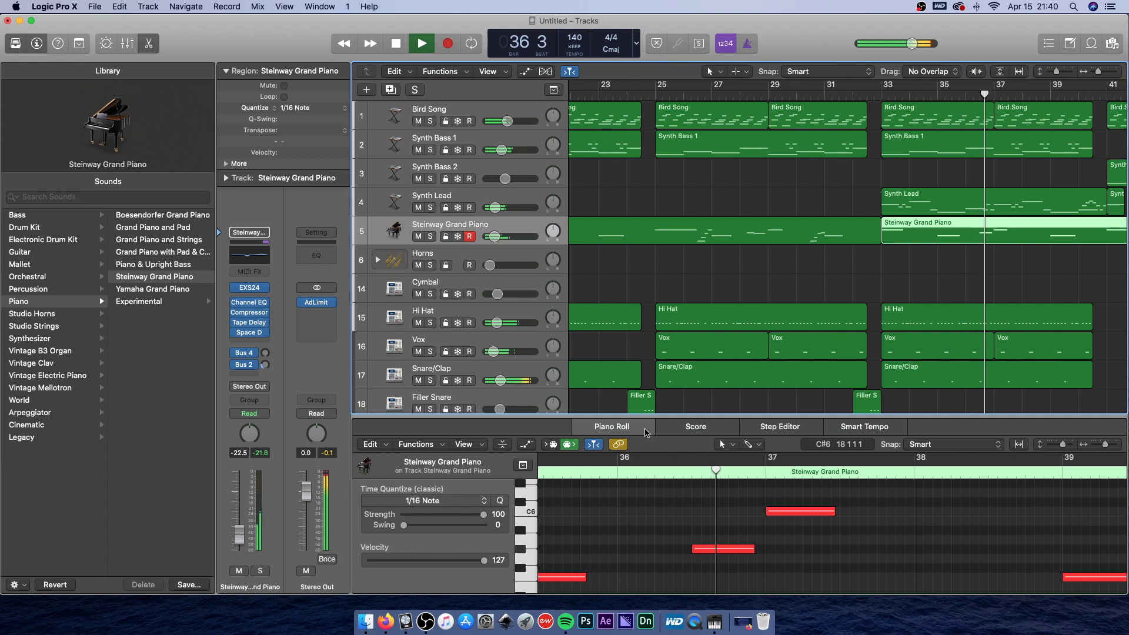
pyautogui.press('e')
pyautogui.hscroll(10, 852, 302)
pyautogui.click(862, 273)
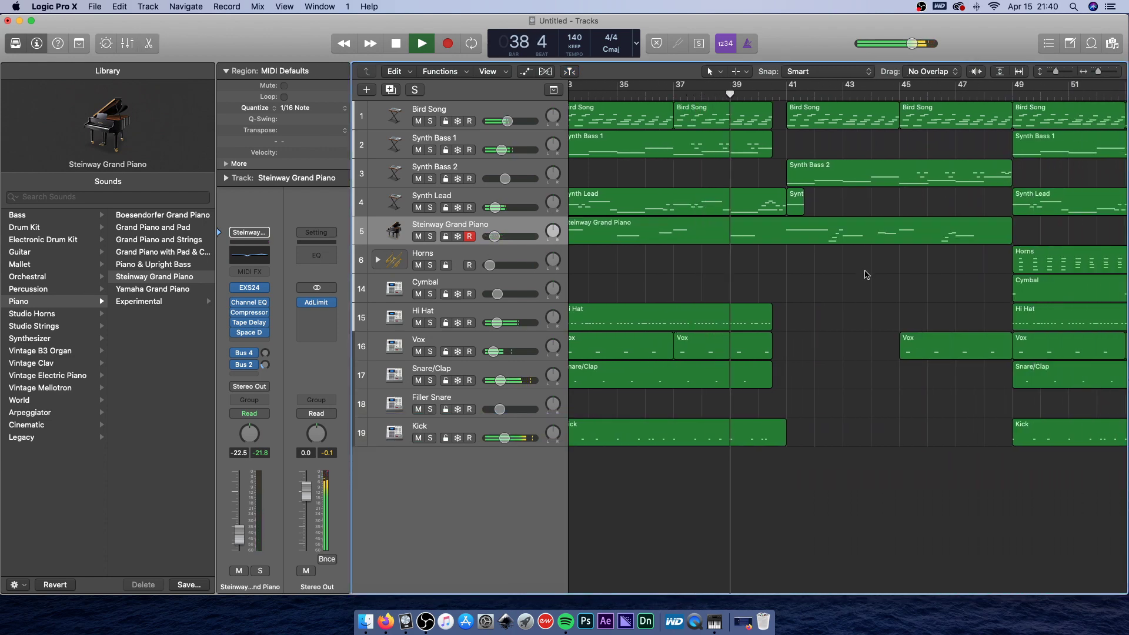
# Stop the playback and delete the repeated Steinway Grand Piano region between bars 33 and 49.
pyautogui.hscroll(1, 865, 274)
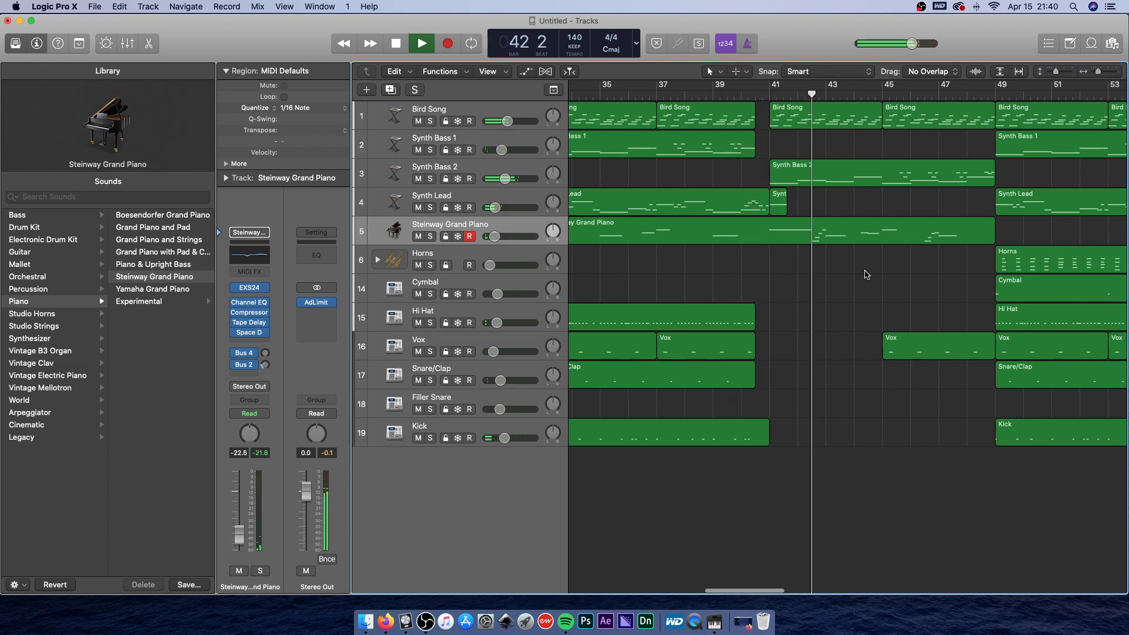
pyautogui.press('space')
pyautogui.click(798, 229)
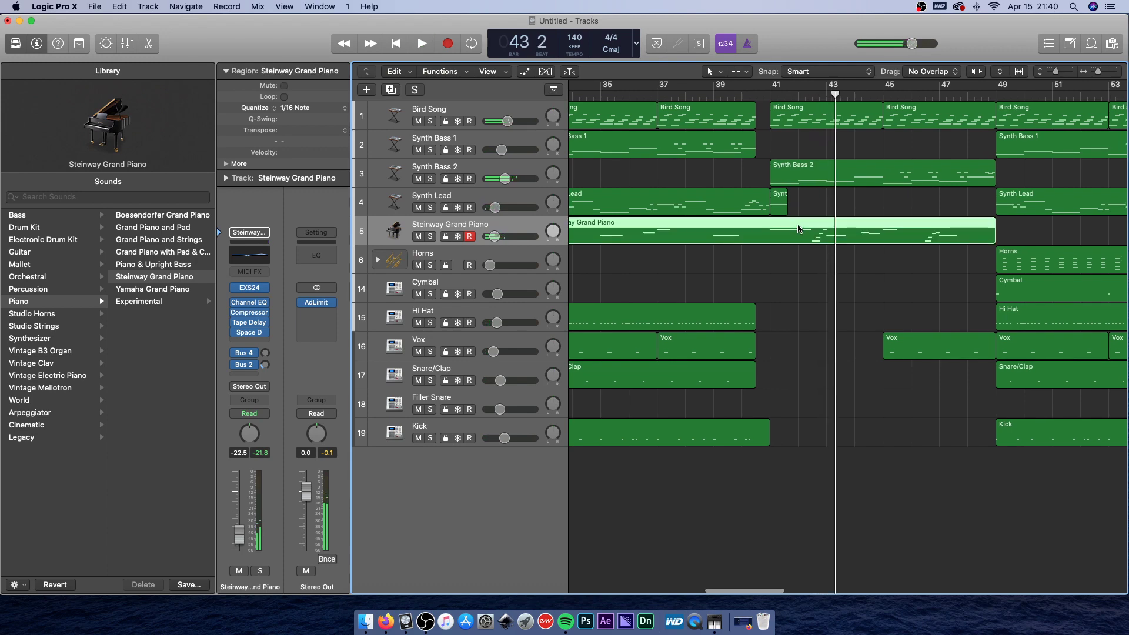
pyautogui.hscroll(-10, 799, 229)
# Copy the Steinway Grand Piano region at bar 17 and paste it at bar 57 on the same track.
pyautogui.click(786, 239)
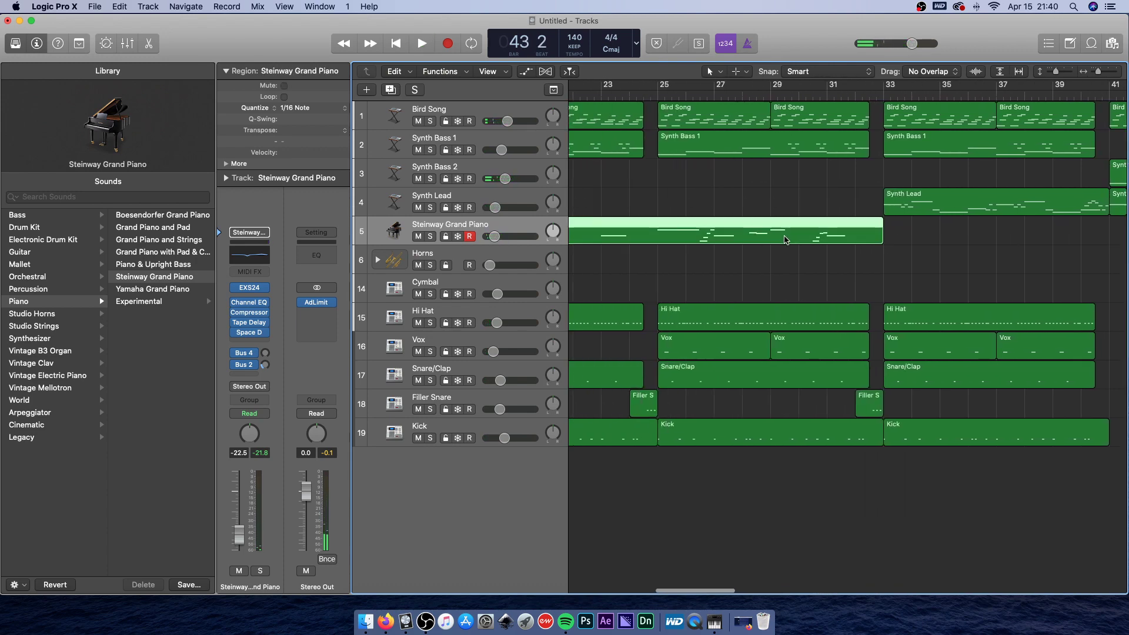
pyautogui.hscroll(15, 786, 239)
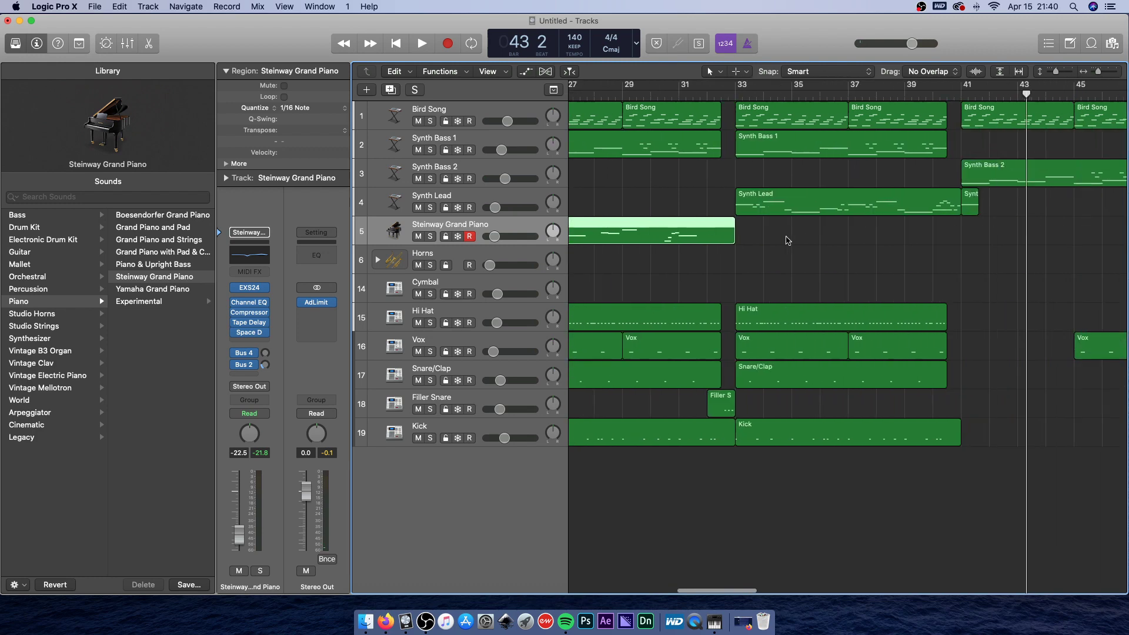
pyautogui.hotkey('shift', '.')
pyautogui.hotkey('shift', '.')
pyautogui.hotkey('shift', '.')
pyautogui.hotkey('shift', '.')
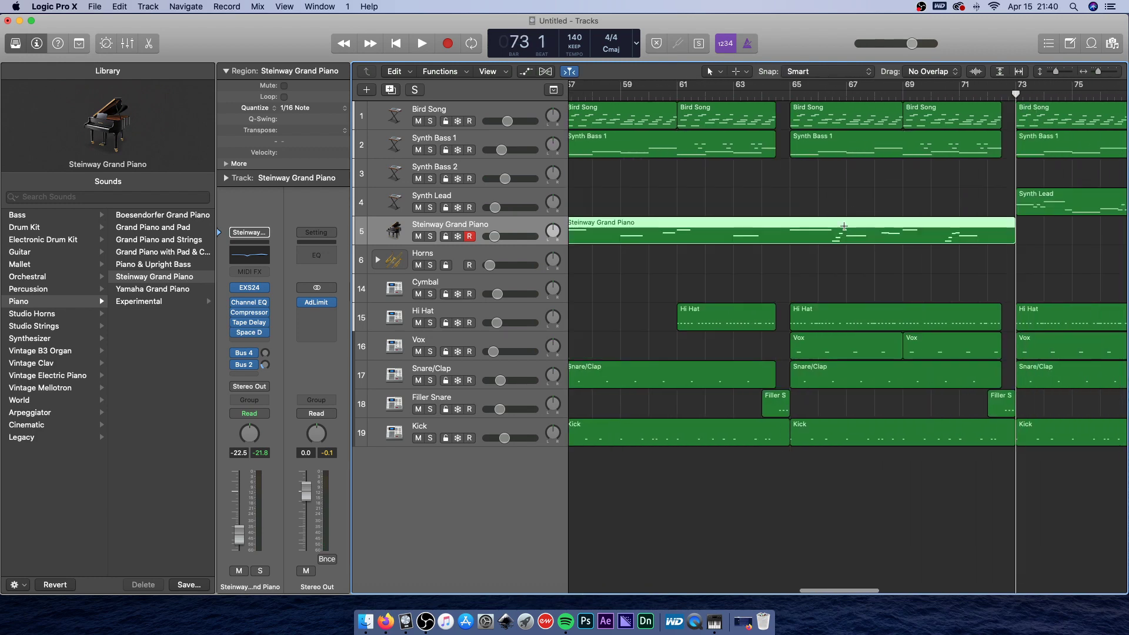
# Paste another copy of the piano region at bar 97 on the Steinway Grand Piano track.
pyautogui.hscroll(6, 846, 230)
pyautogui.click(846, 230)
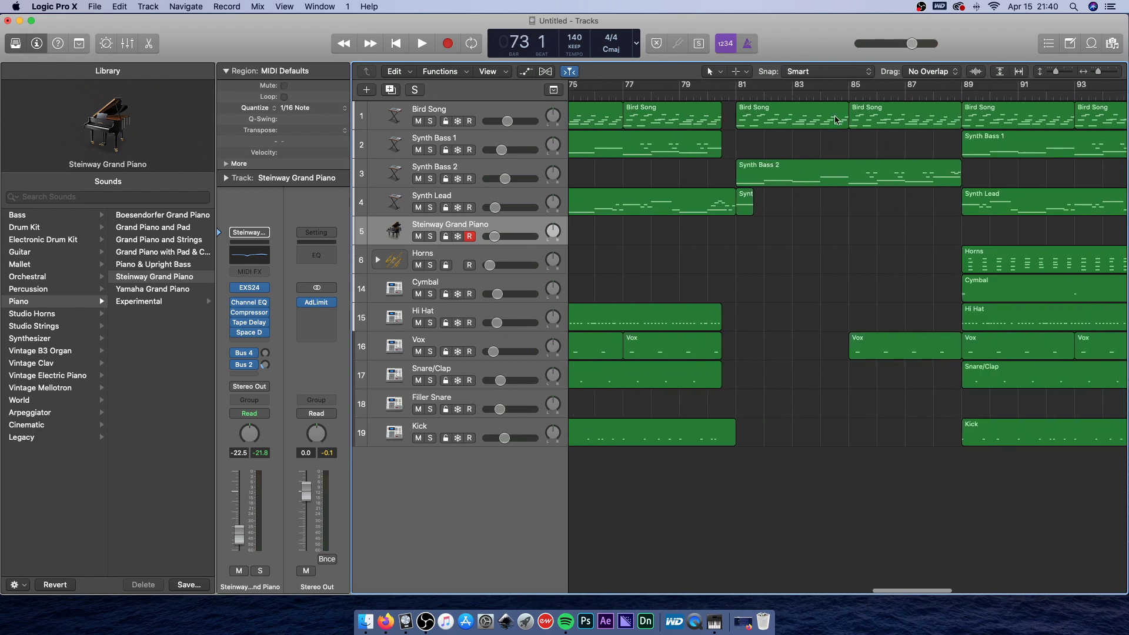
pyautogui.moveTo(837, 224)
pyautogui.mouseDown()
pyautogui.moveTo(941, 106)
pyautogui.moveTo(908, 117)
pyautogui.moveTo(864, 206)
pyautogui.moveTo(832, 225)
pyautogui.mouseUp()
pyautogui.hscroll(12, 833, 224)
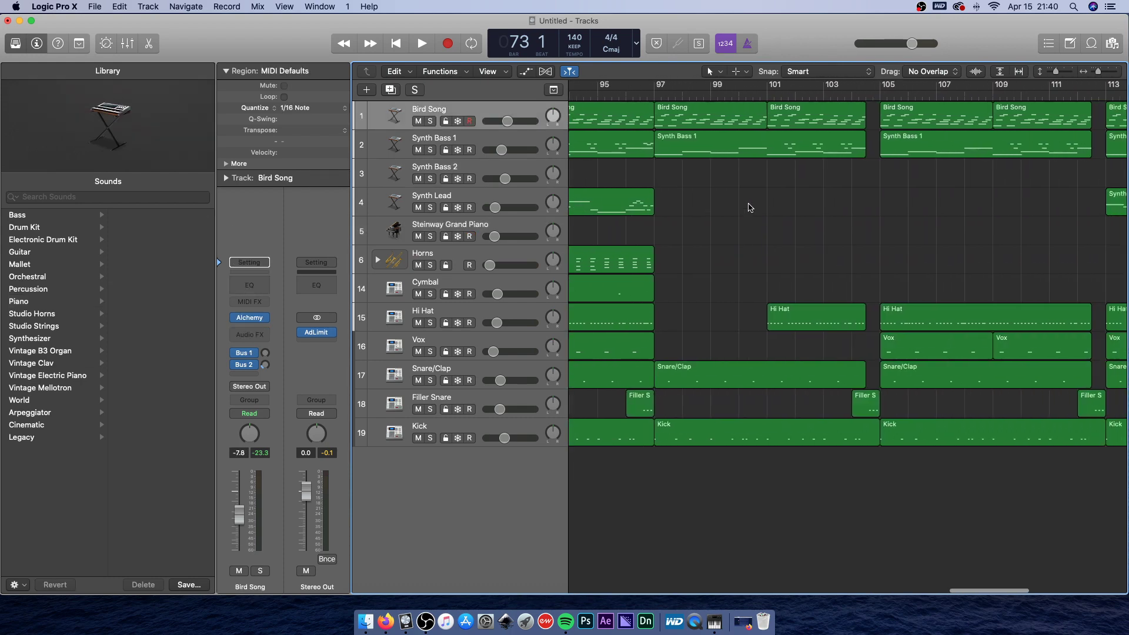
pyautogui.click(837, 237)
pyautogui.hscroll(-10, 800, 213)
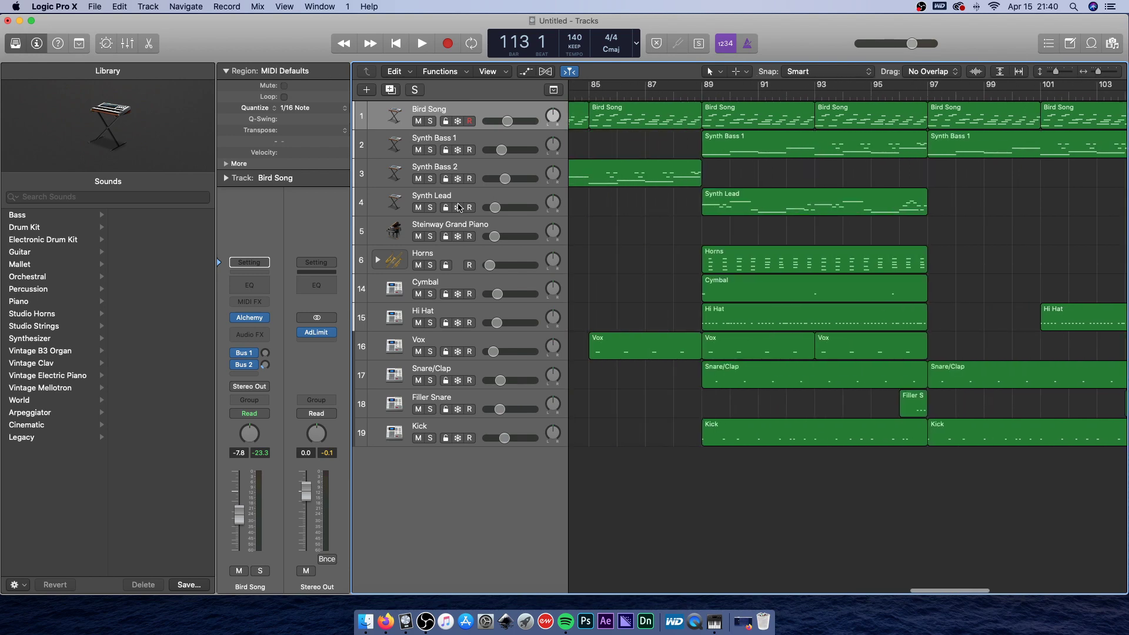
pyautogui.click(475, 229)
pyautogui.hscroll(7, 890, 227)
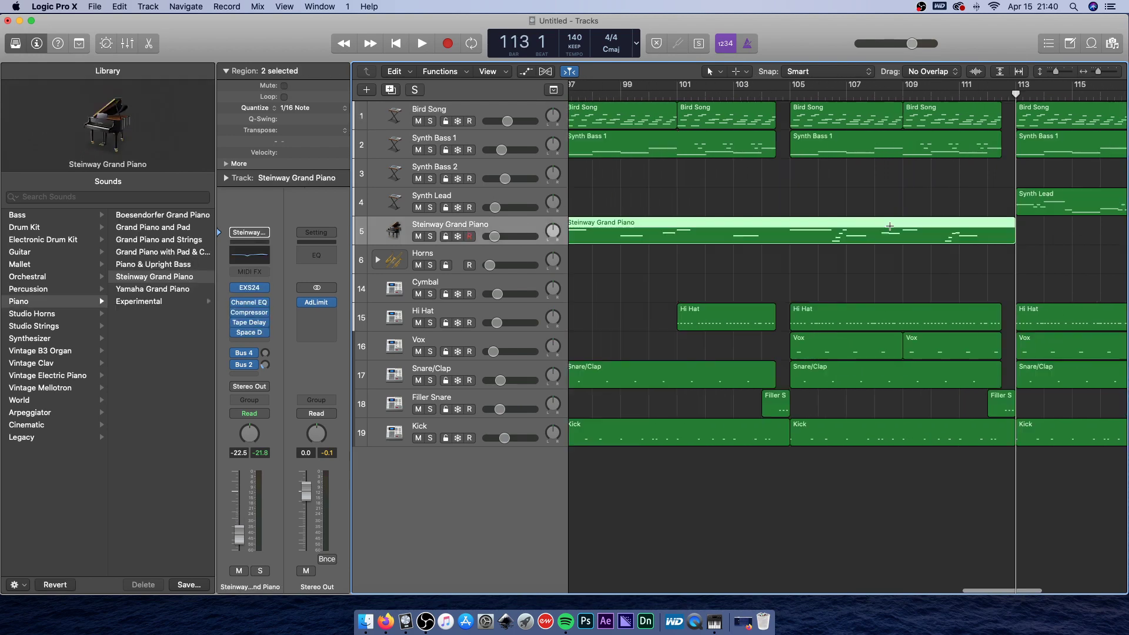
# Check the arrangement from start to finish and set the project end marker to bar 138.
pyautogui.hscroll(-20, 890, 227)
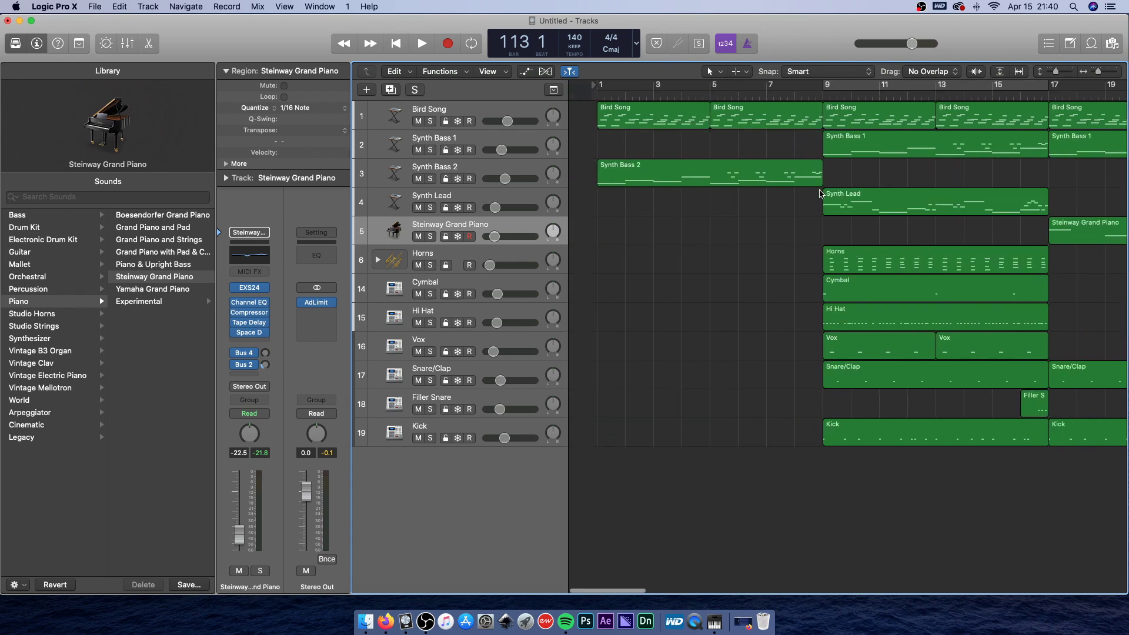
pyautogui.hscroll(20, 821, 194)
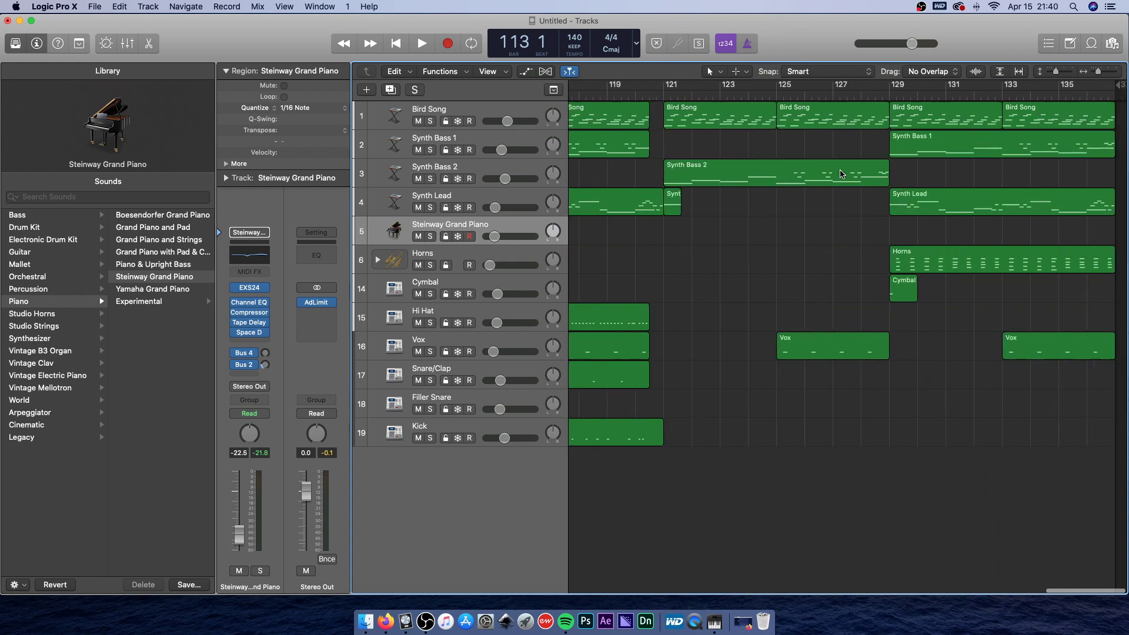
pyautogui.click(780, 220)
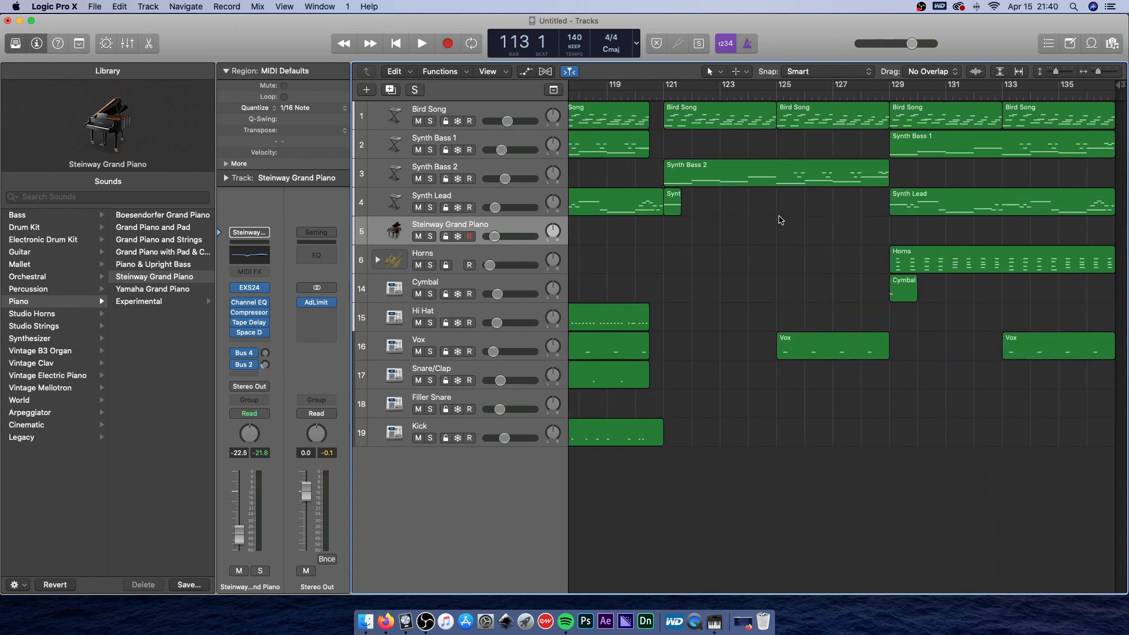
pyautogui.press('Return')
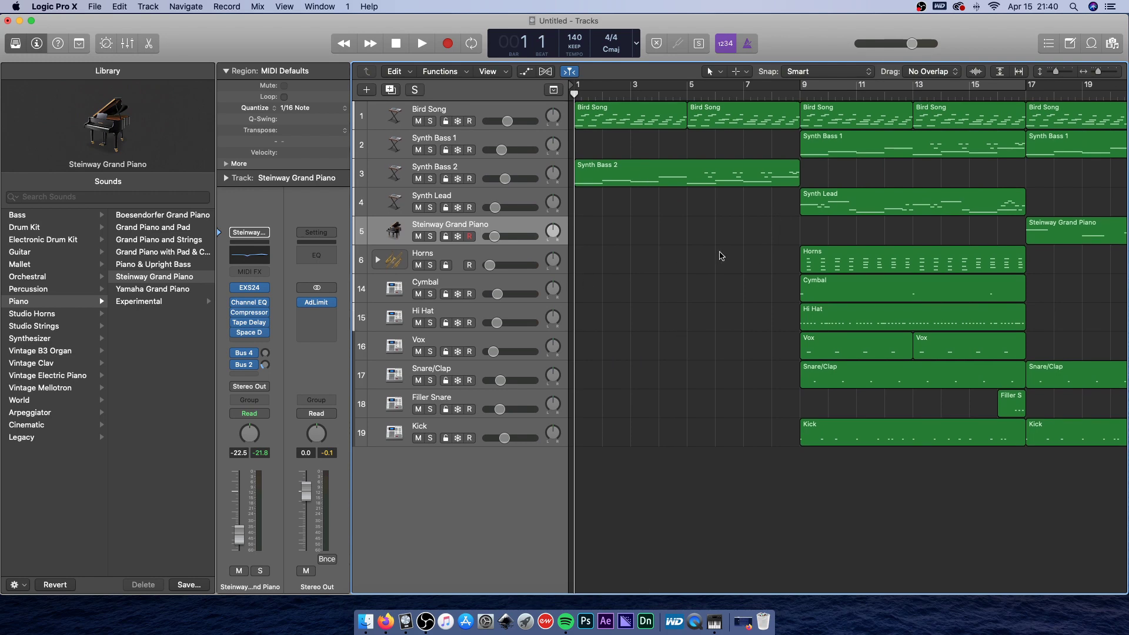
pyautogui.hscroll(20, 691, 282)
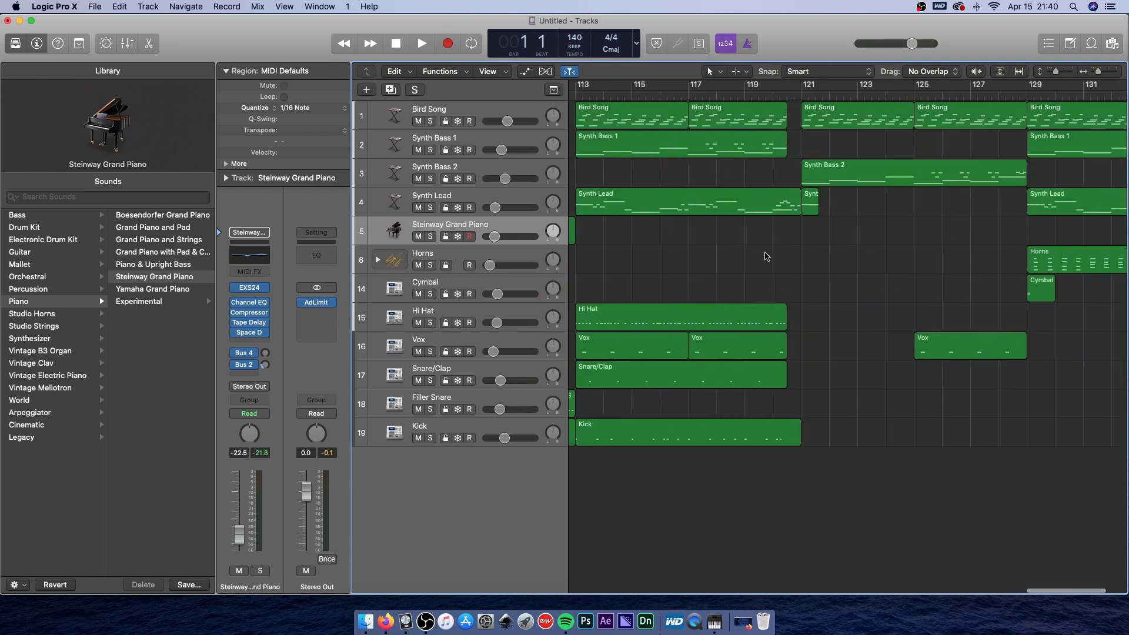
pyautogui.hscroll(2, 1118, 137)
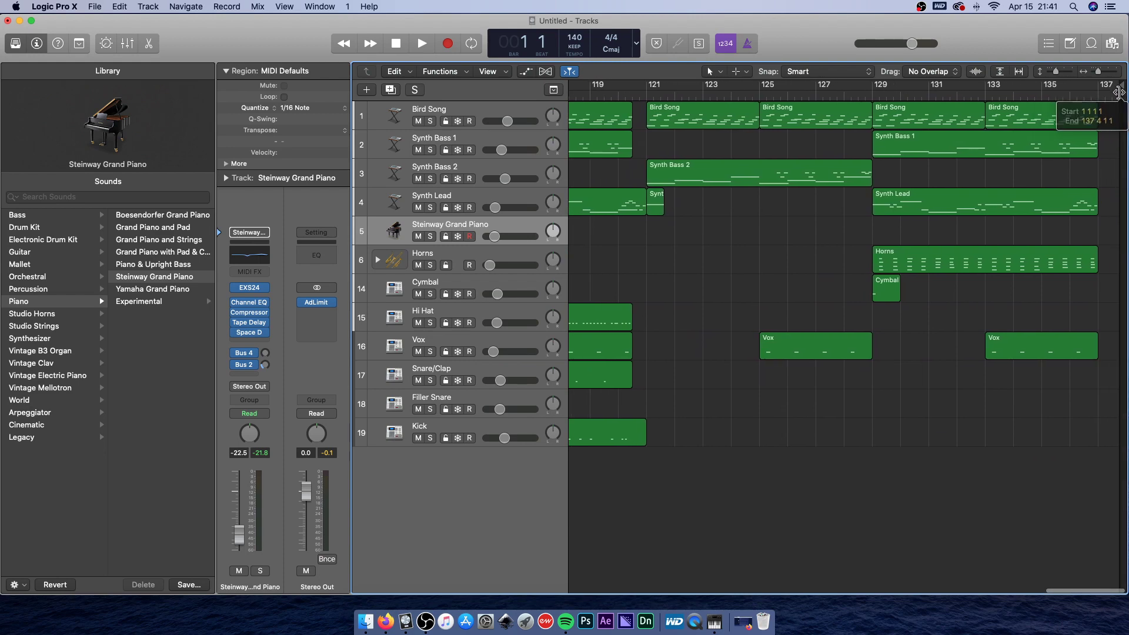
pyautogui.hscroll(2, 1120, 86)
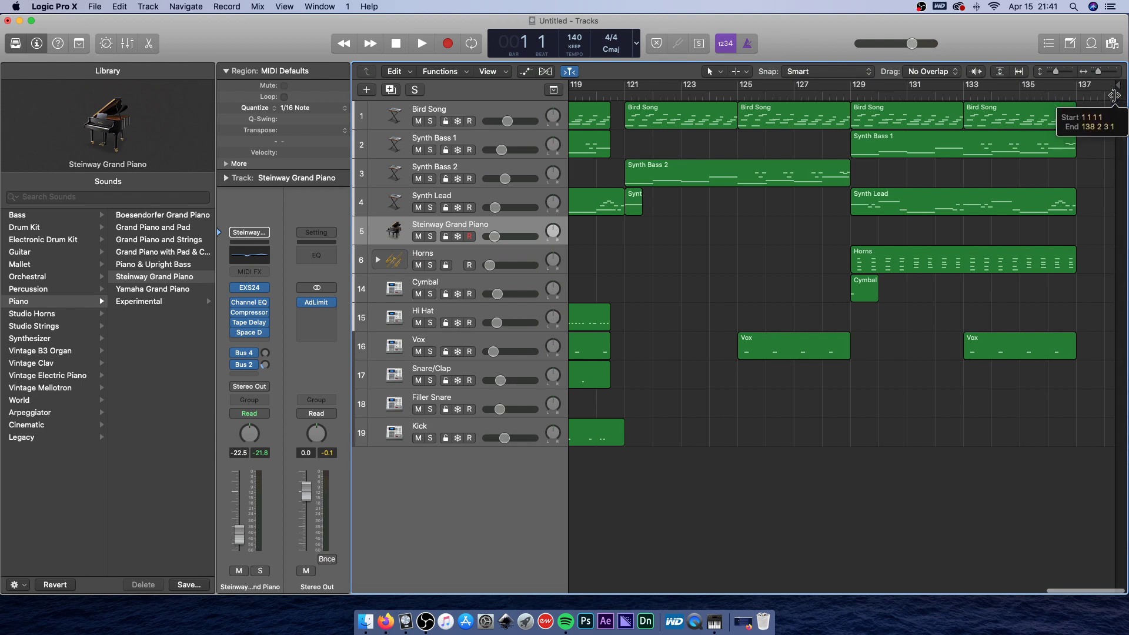
pyautogui.hscroll(-1, 1106, 112)
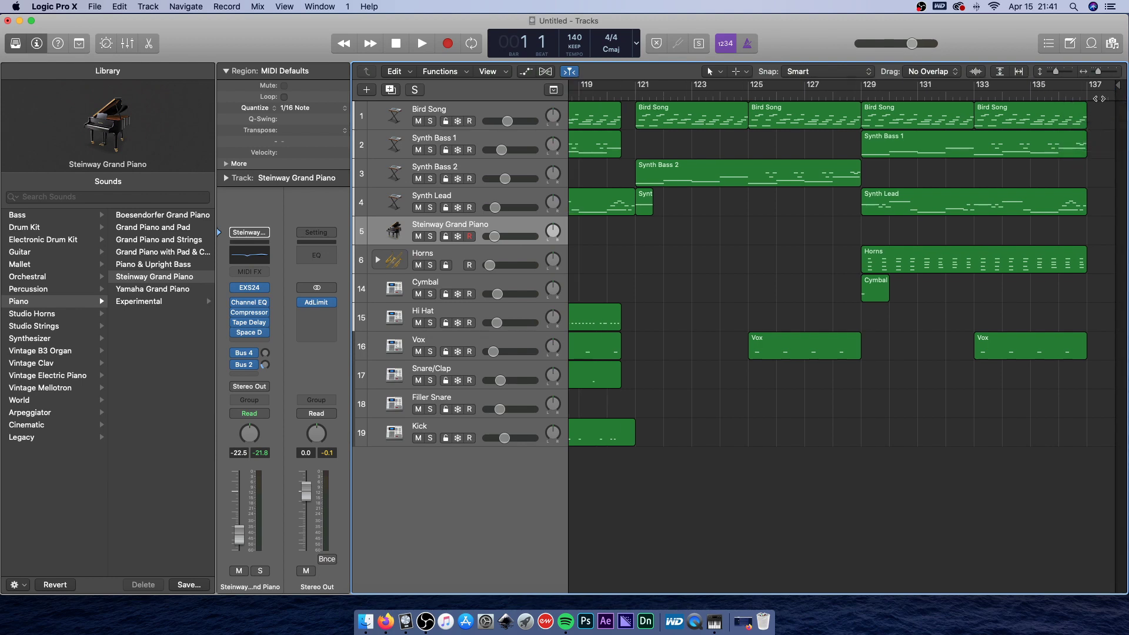
# Play the tail after bar 137 up to the project end and return the playhead to bar 1.
pyautogui.doubleClick(1104, 94)
pyautogui.press('space')
pyautogui.moveTo(1083, 106); pyautogui.dragTo(1112, 105)
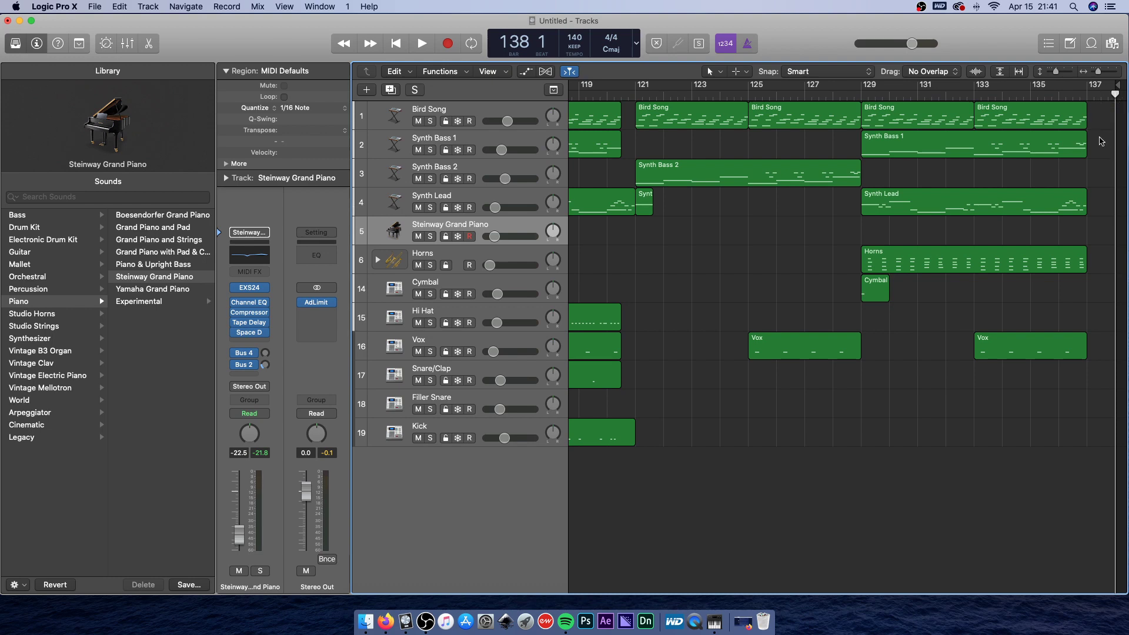
pyautogui.press('Return')
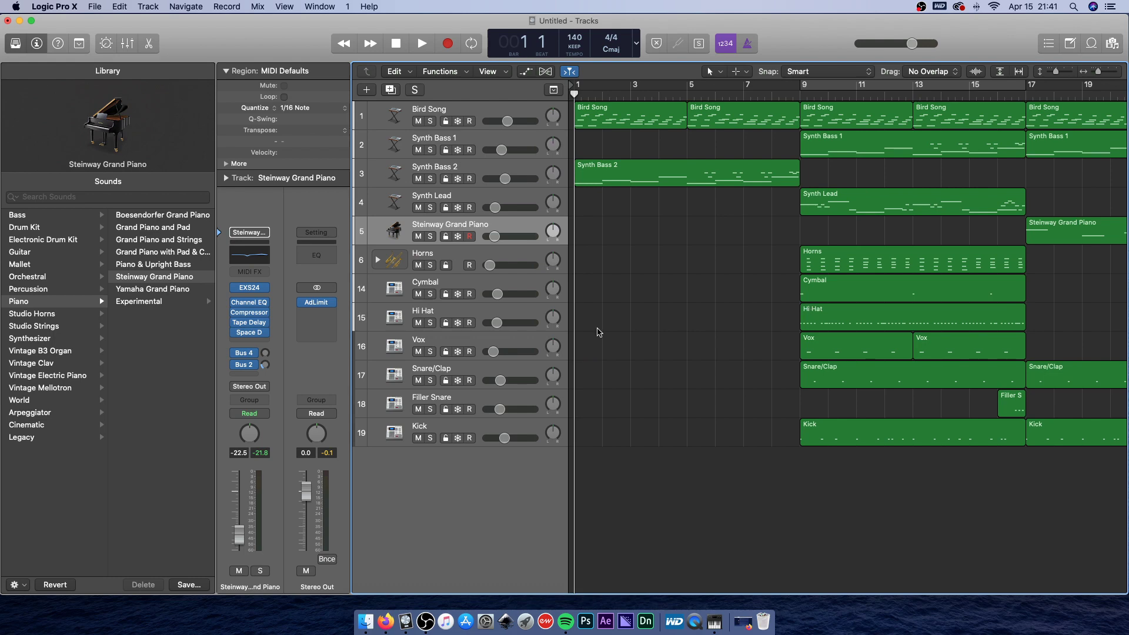
# Open Musical Typing for the Steinway Grand Piano and sound the notes C, G and D sharp.
pyautogui.press('super+k')
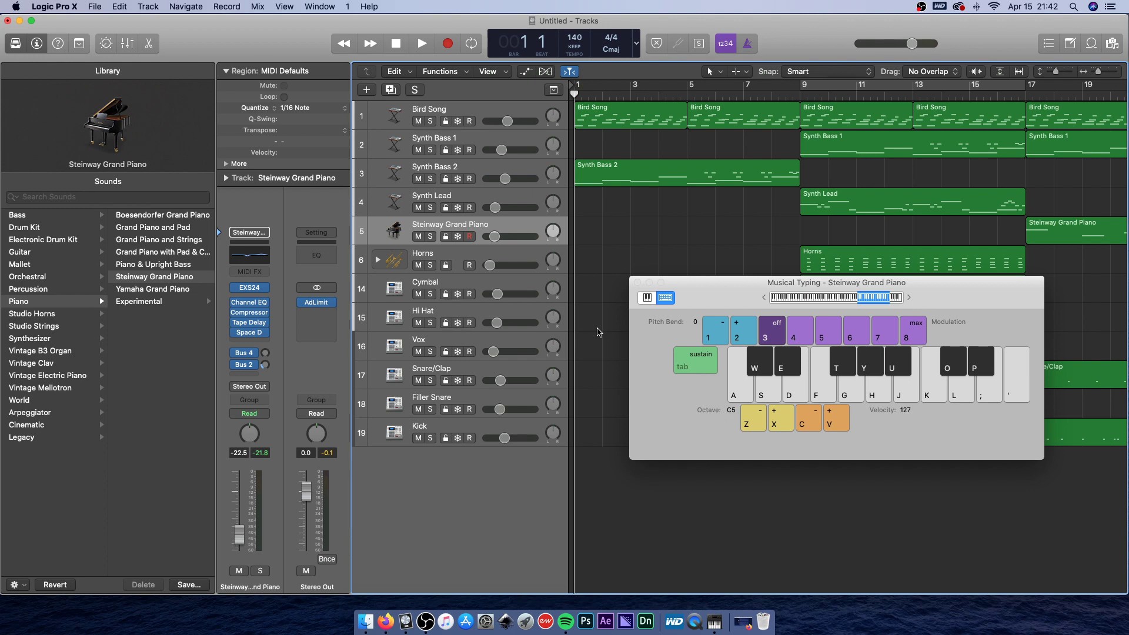
pyautogui.press('a')
pyautogui.press('g')
pyautogui.press('e')
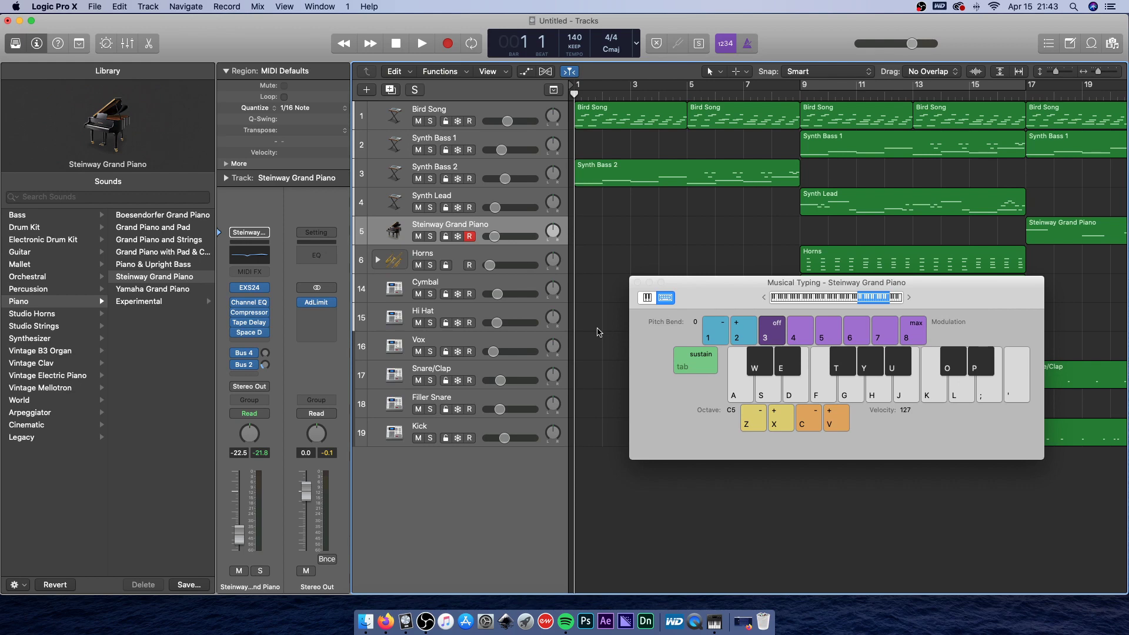
# Play the whole arrangement from bar 1 with Musical Typing open, listening to the piano section between bars 17 and 33.
pyautogui.press('space')
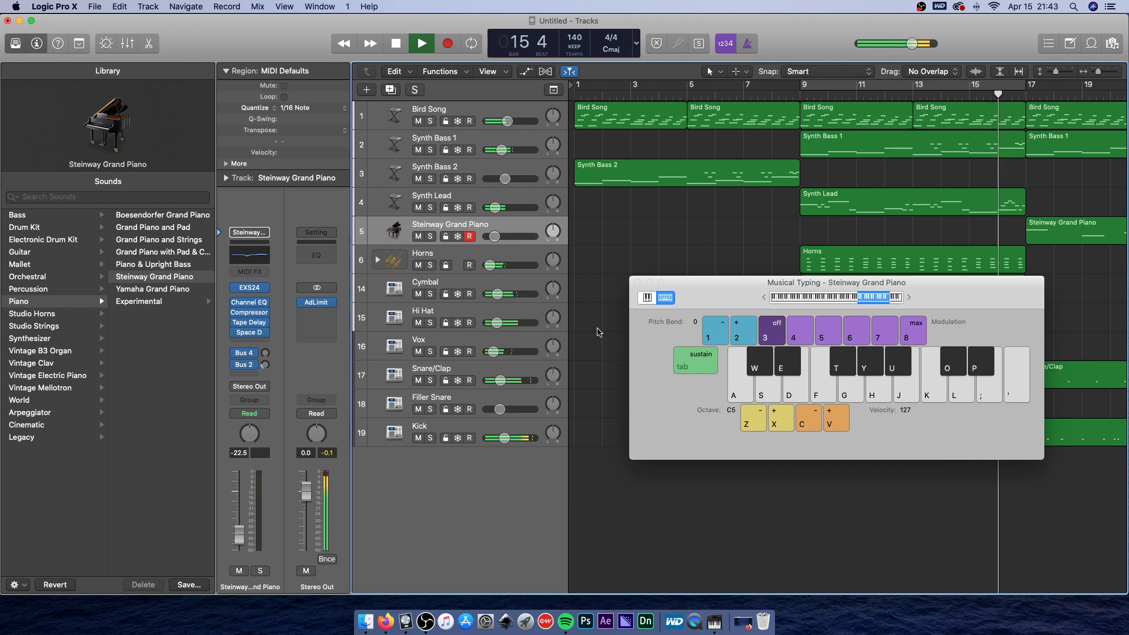
pyautogui.press('k')
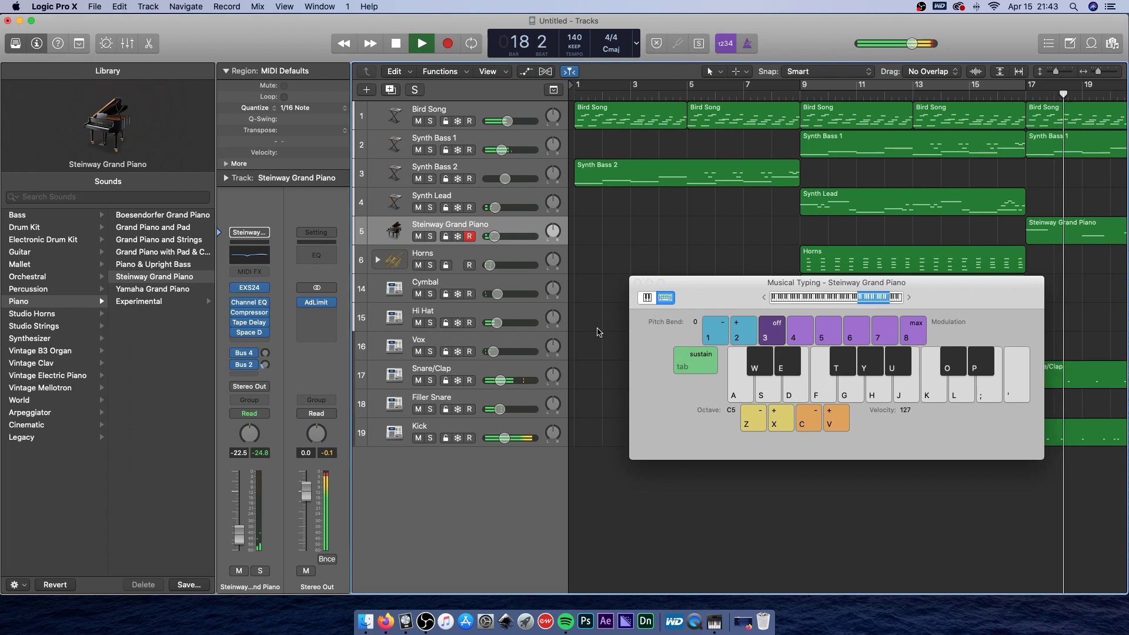
pyautogui.press('f')
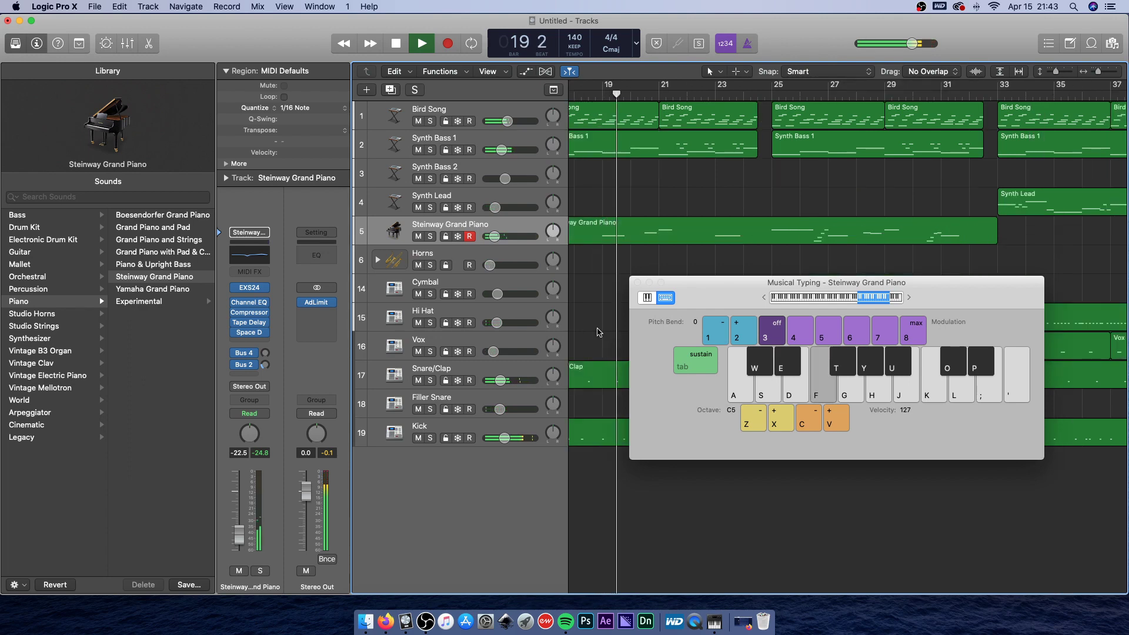
pyautogui.press('y')
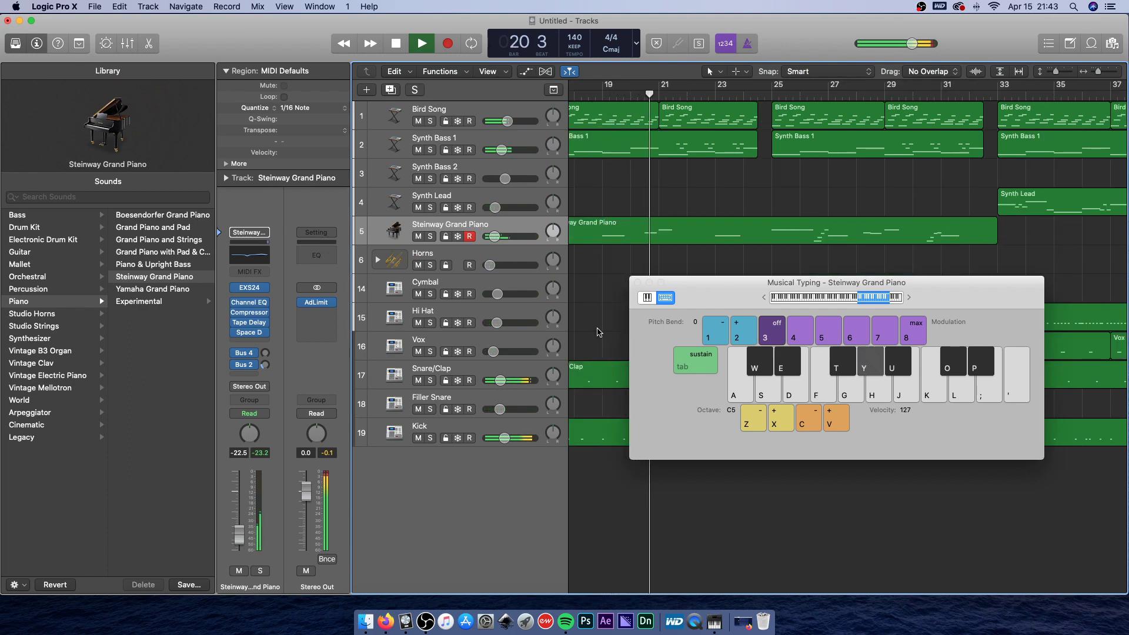
pyautogui.press('k')
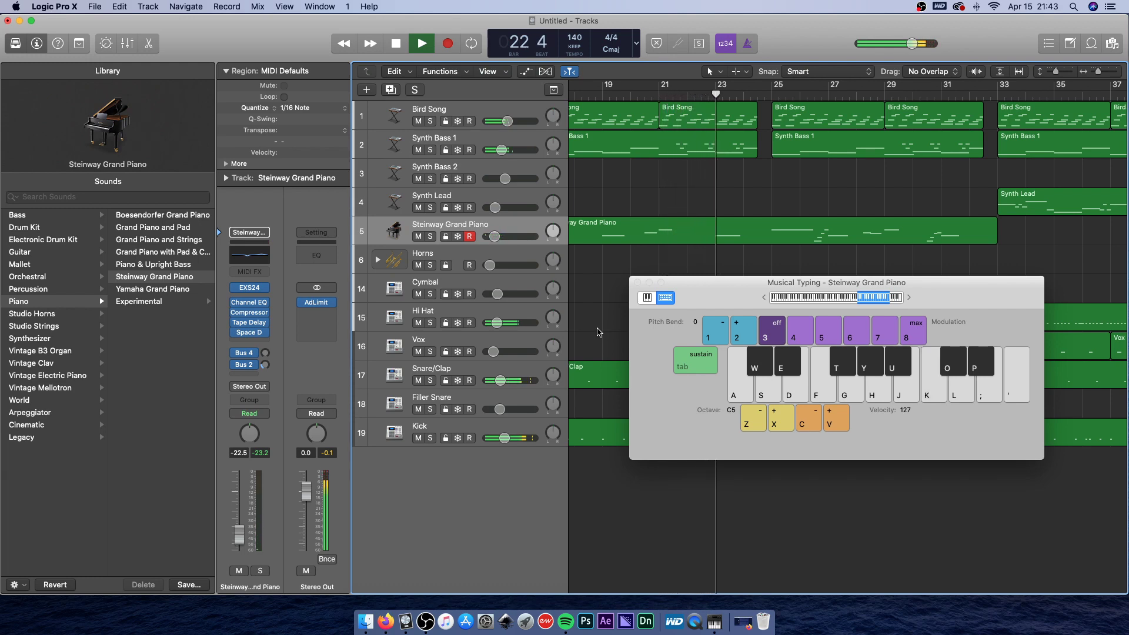
pyautogui.press('f')
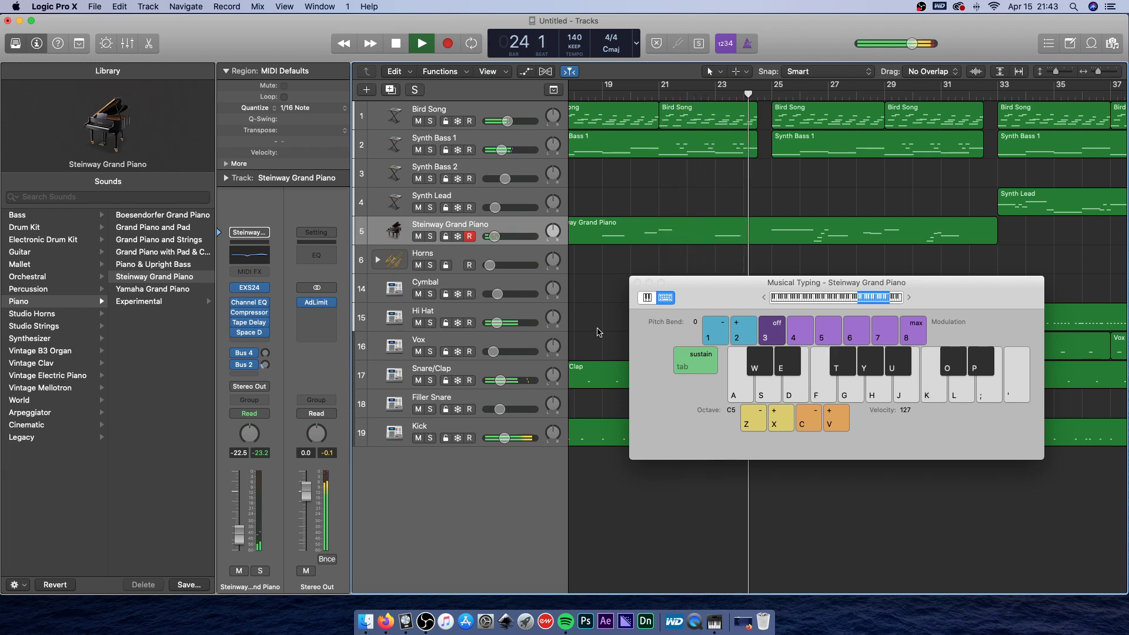
pyautogui.press('k')
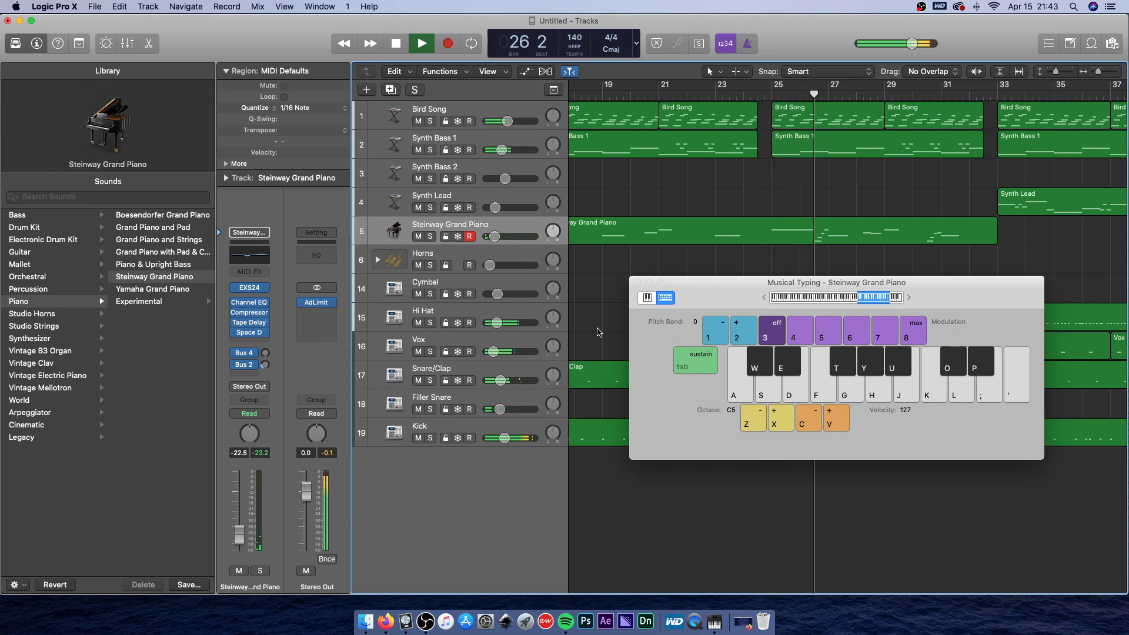
pyautogui.press('a')
pyautogui.press('e')
pyautogui.press('k')
pyautogui.press('f')
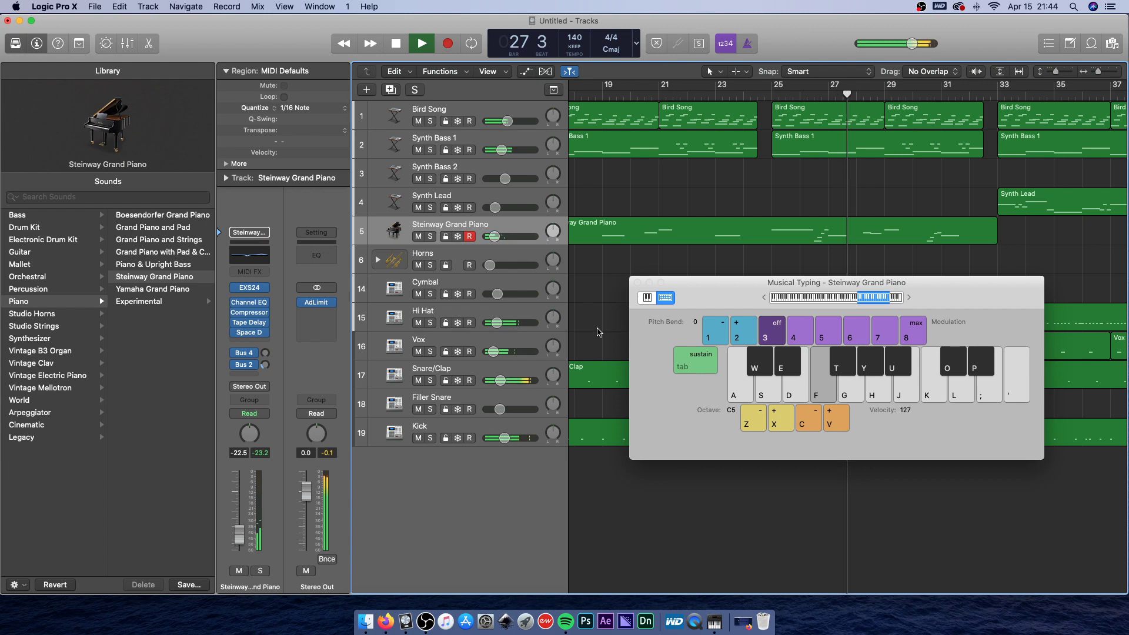
pyautogui.press('g')
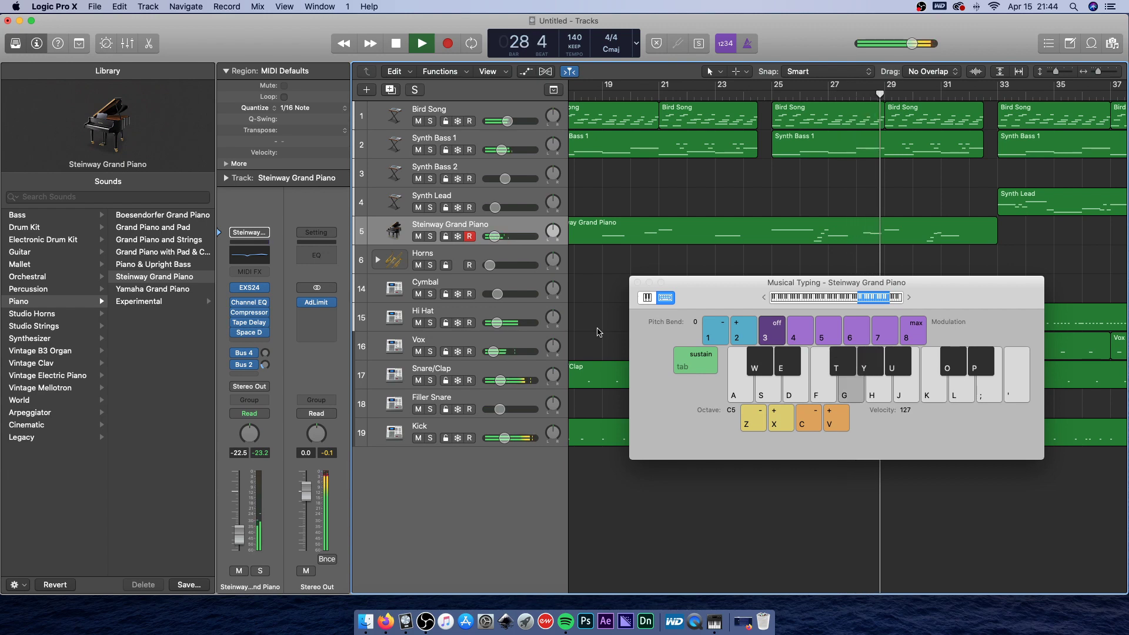
pyautogui.press('k')
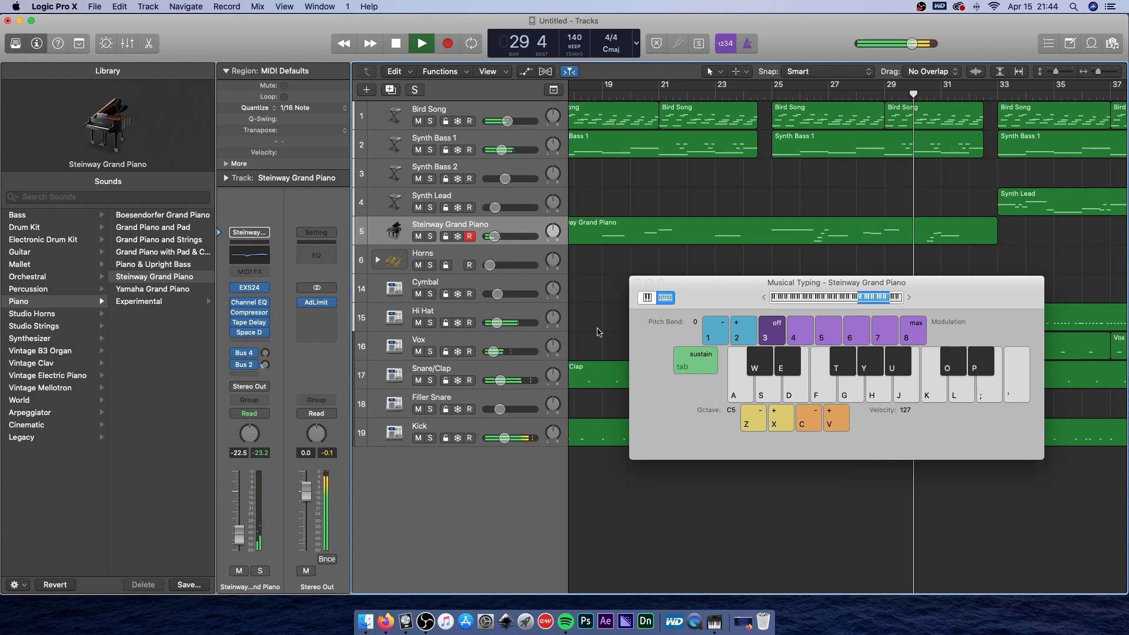
pyautogui.press('a')
pyautogui.press('e')
pyautogui.press('g')
pyautogui.press('y')
pyautogui.press('f')
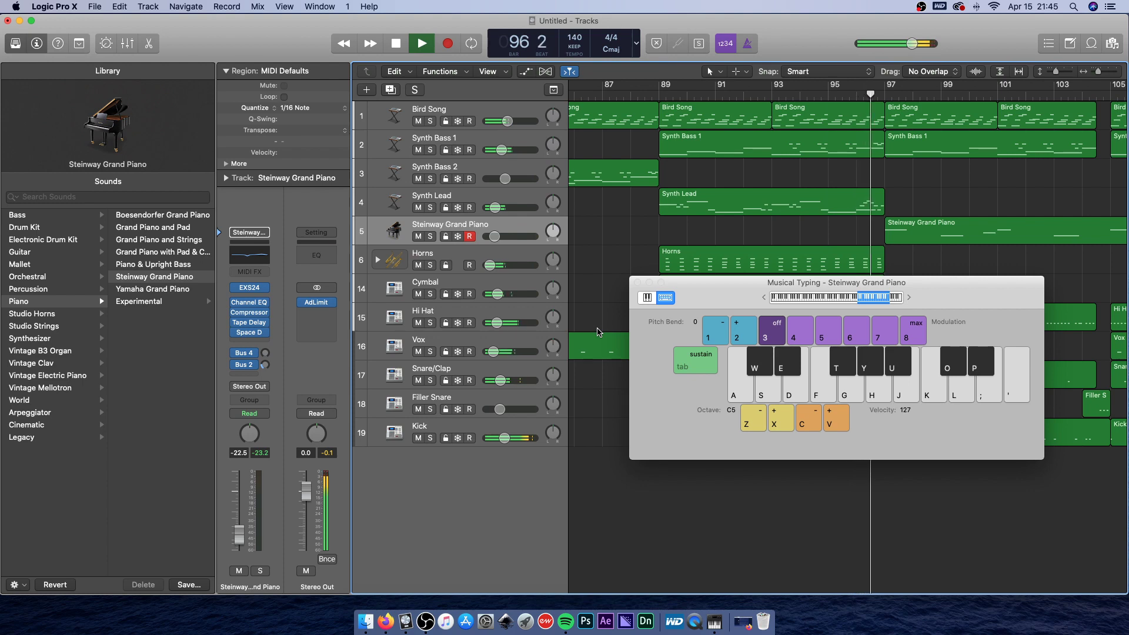
# Continue the playback and listen to the pasted piano section from bar 97 onward.
pyautogui.press('k')
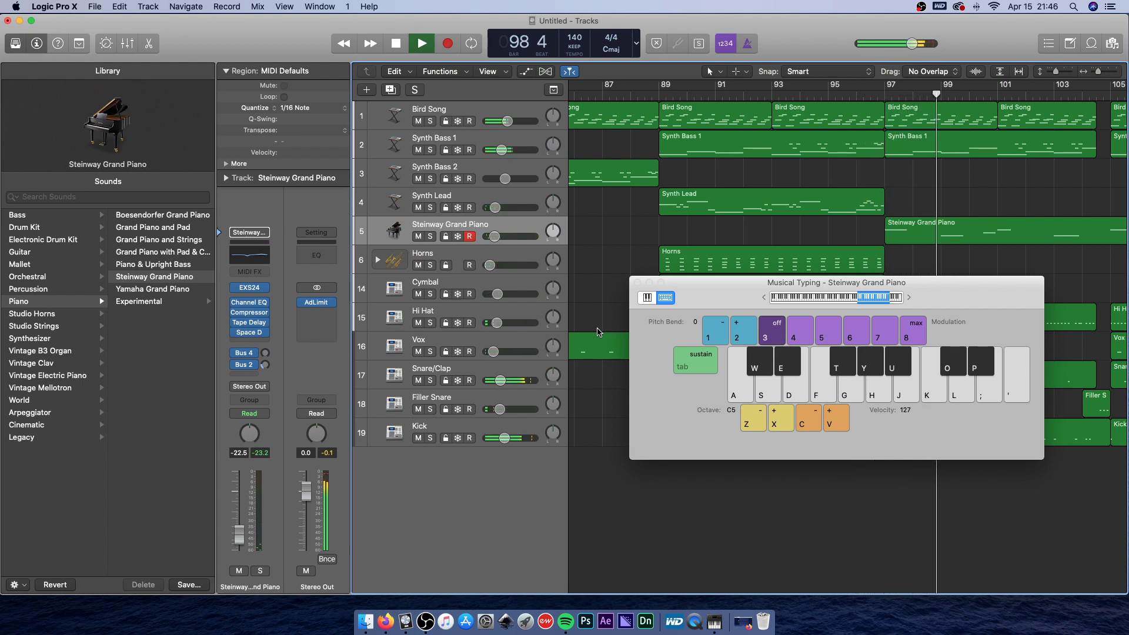
pyautogui.press('f')
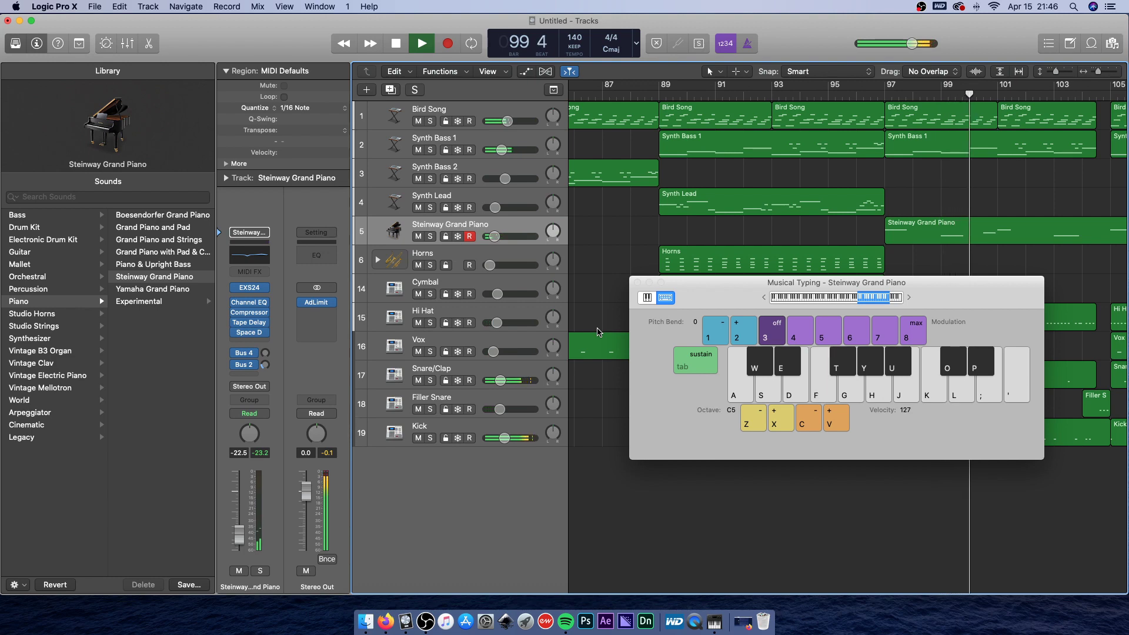
pyautogui.press('y')
pyautogui.press('k')
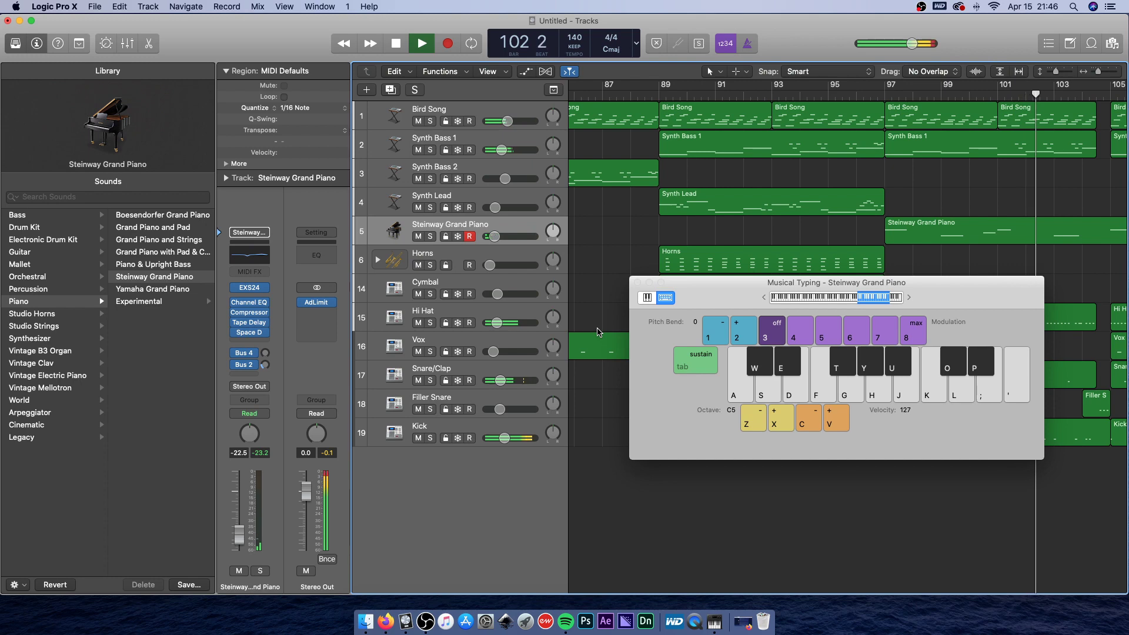
pyautogui.press('f')
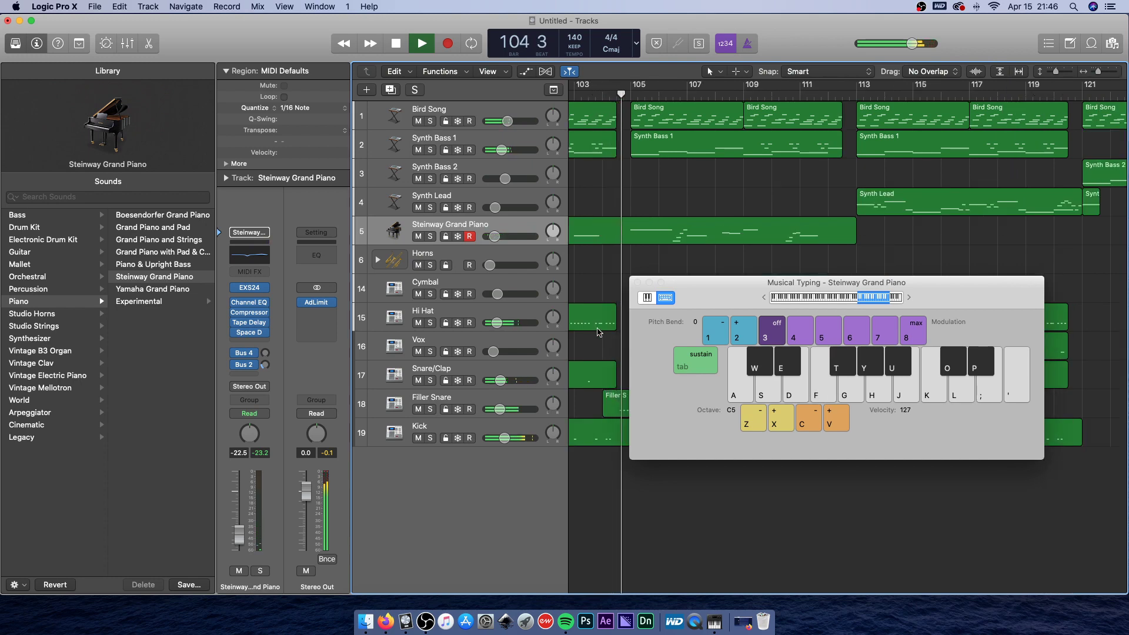
pyautogui.press('k')
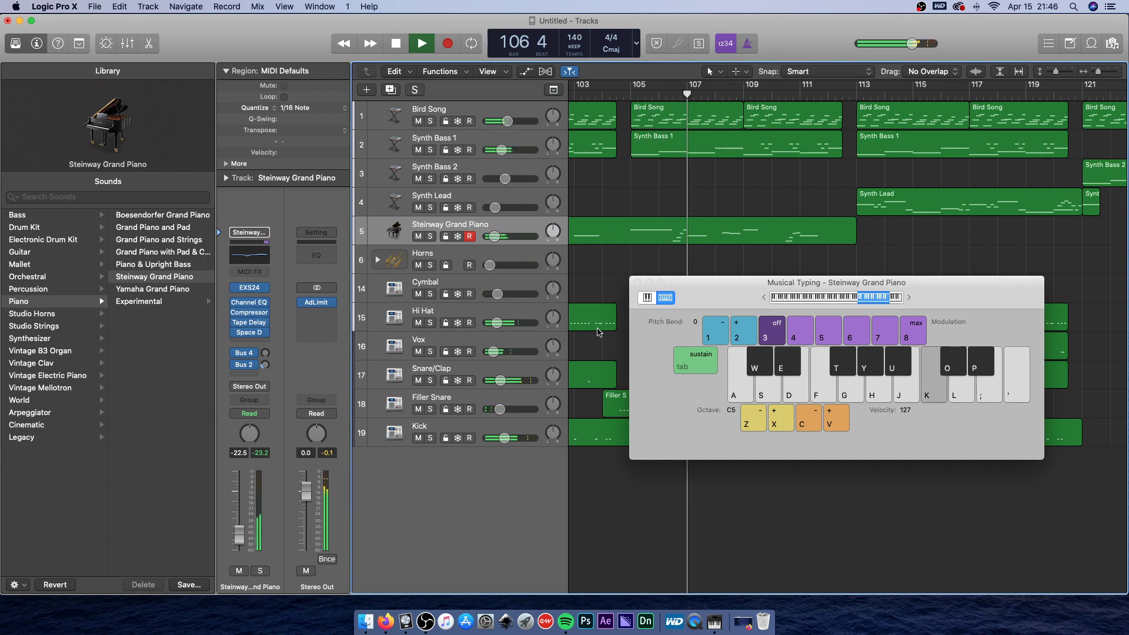
pyautogui.press('f')
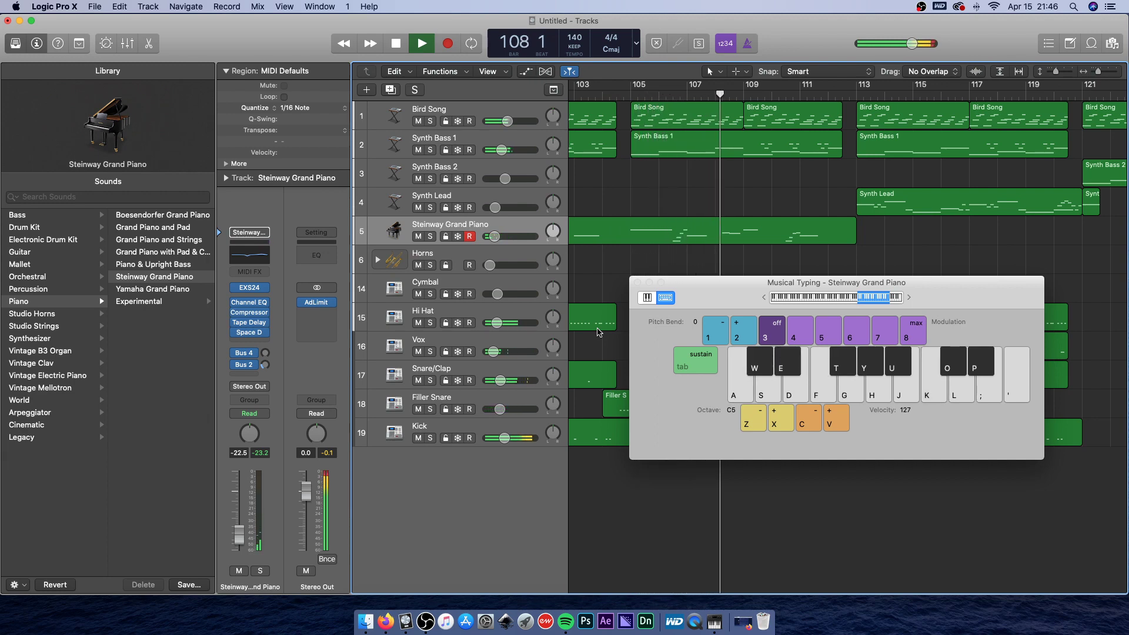